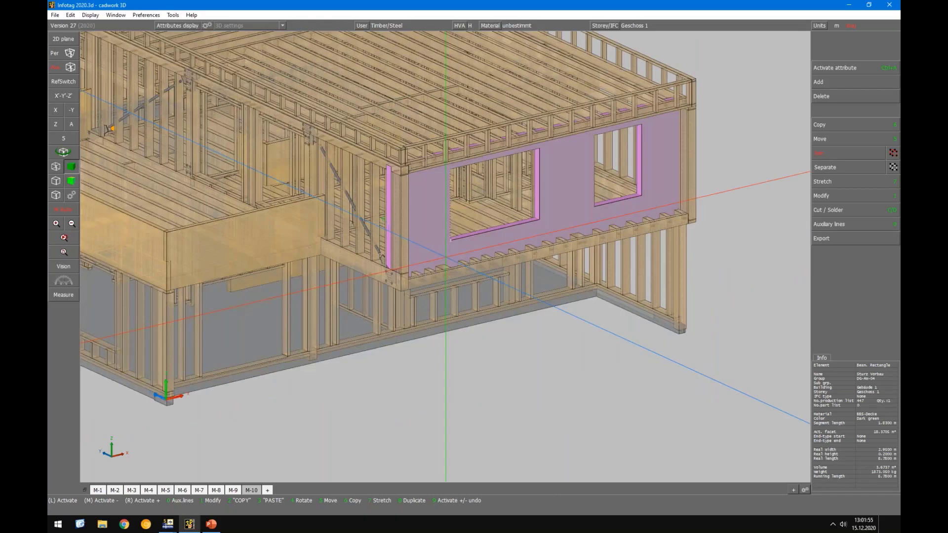
# Examine the timber-frame house model from several sides, including the balcony, the diagonal bracing and the activated upper-storey wall
pyautogui.scroll(-2, 444, 257)
pyautogui.moveTo(444, 257); pyautogui.dragTo(449, 258, button='middle')
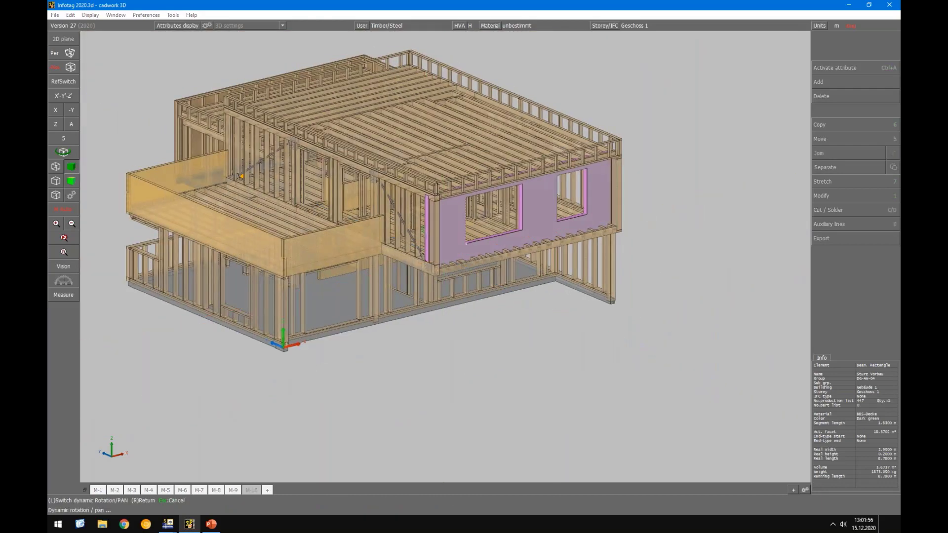
pyautogui.hotkey('alt', 'Tab')
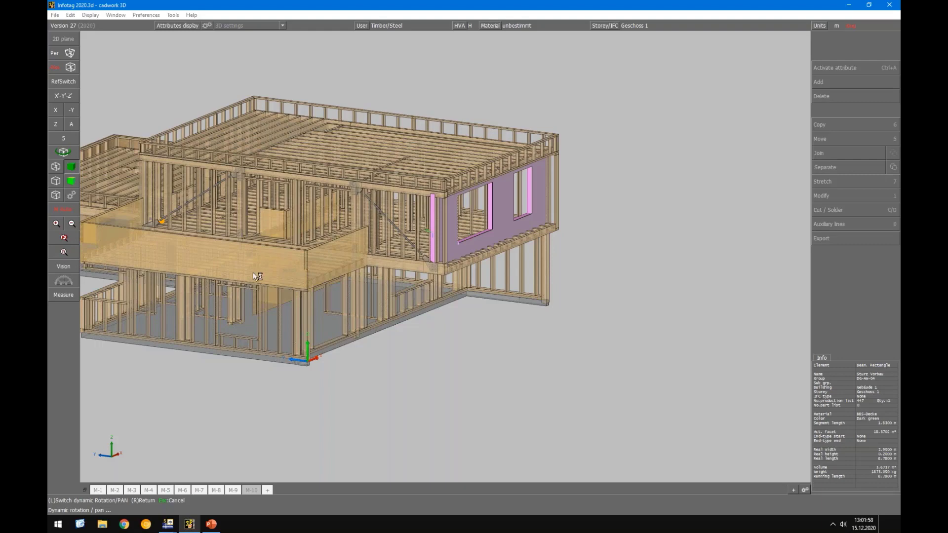
pyautogui.rightClick(253, 273)
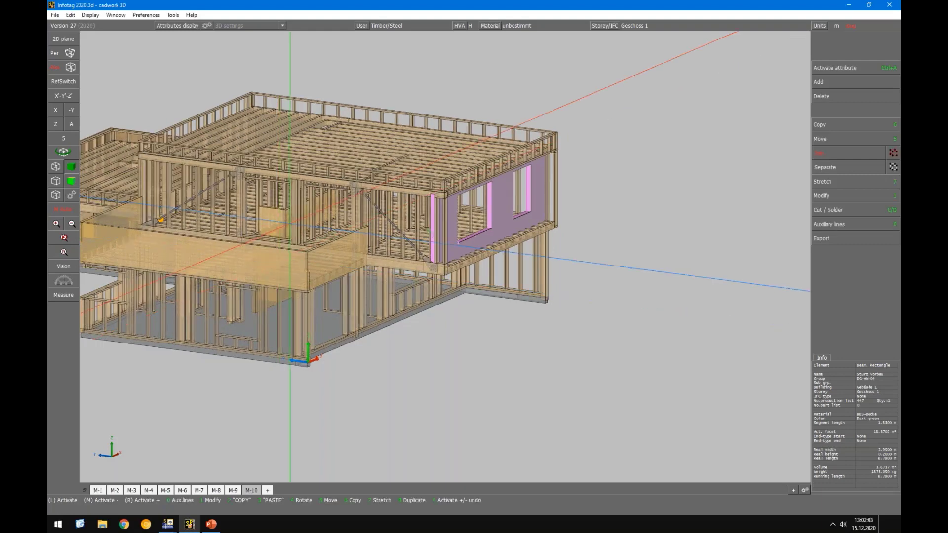
pyautogui.scroll(3, 291, 221)
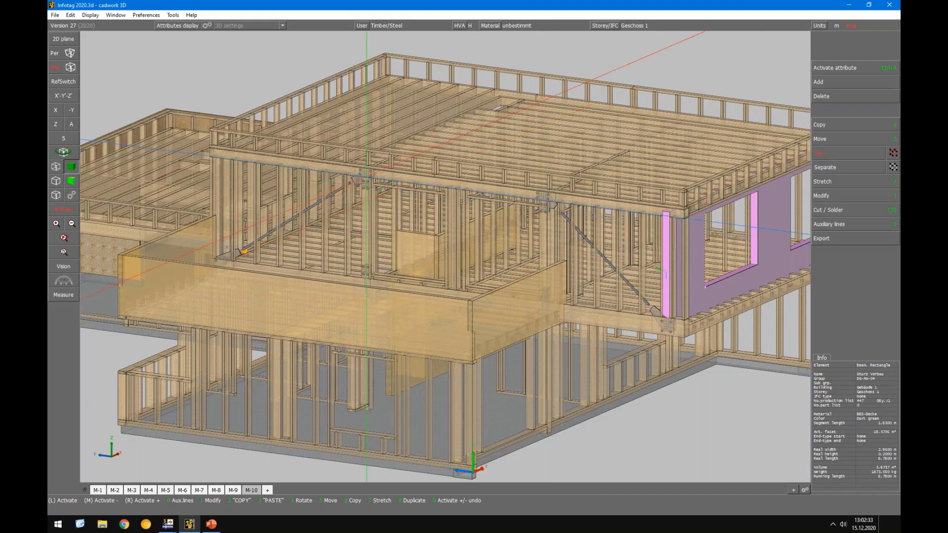
pyautogui.moveTo(366, 176)
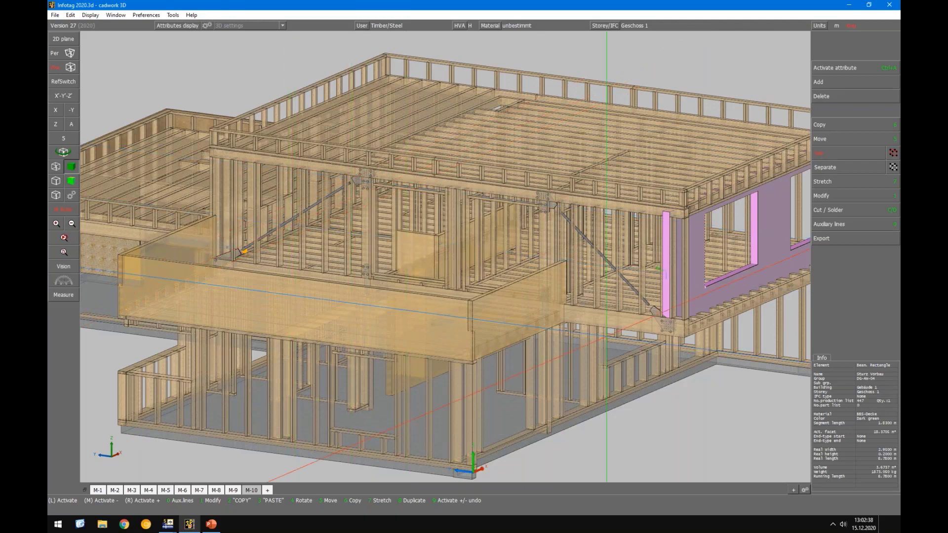
pyautogui.middleClick(567, 352)
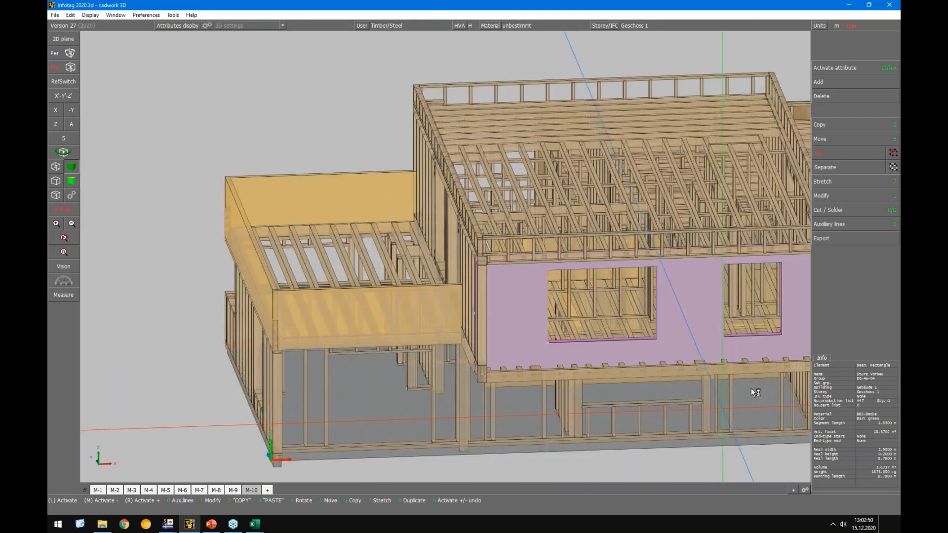
pyautogui.click(793, 74)
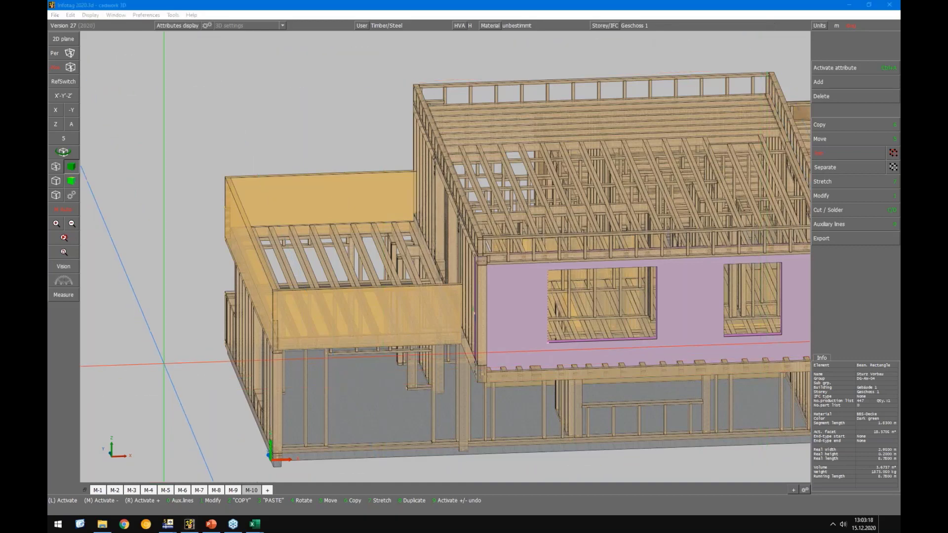
pyautogui.moveTo(206, 309); pyautogui.dragTo(129, 336, button='middle')
pyautogui.moveTo(751, 384); pyautogui.dragTo(641, 386, button='middle')
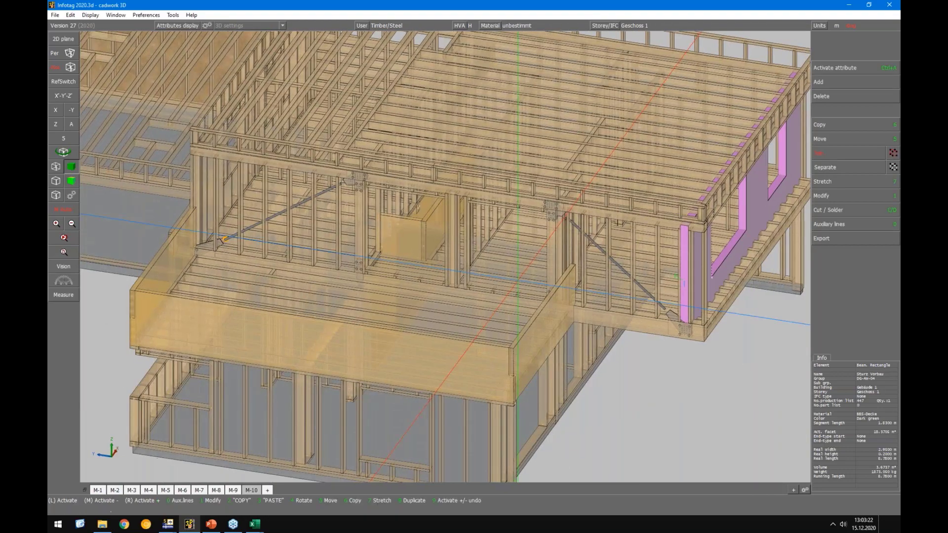
pyautogui.rightClick(629, 401)
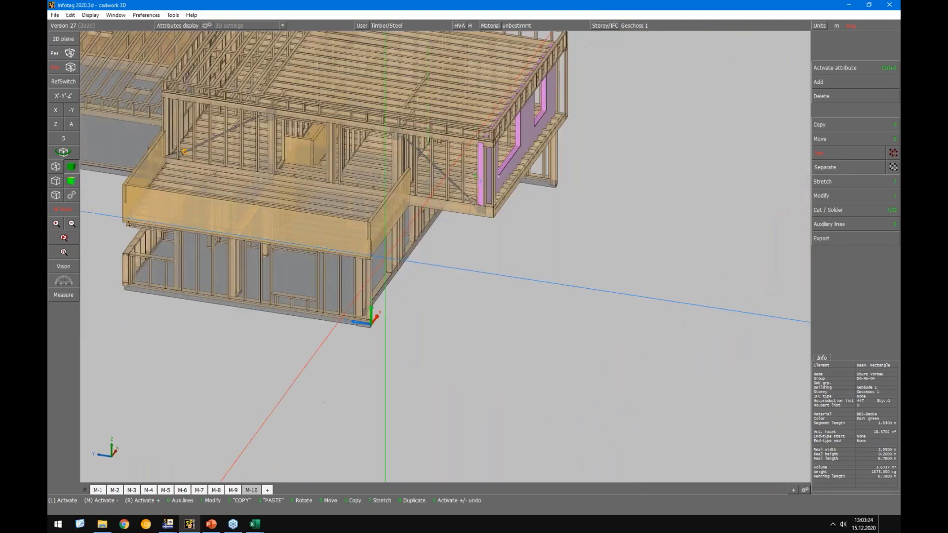
pyautogui.scroll(3, 364, 317)
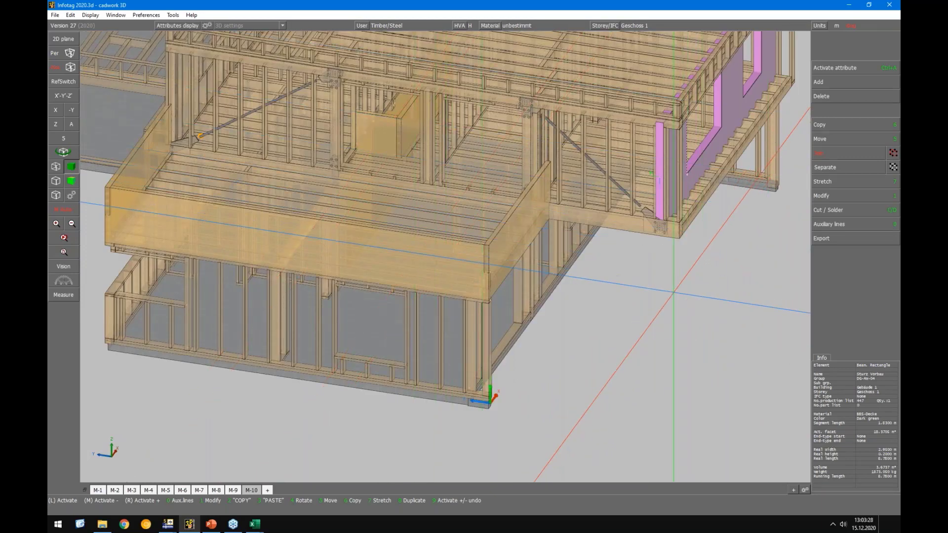
pyautogui.moveTo(701, 271); pyautogui.dragTo(565, 276, button='middle')
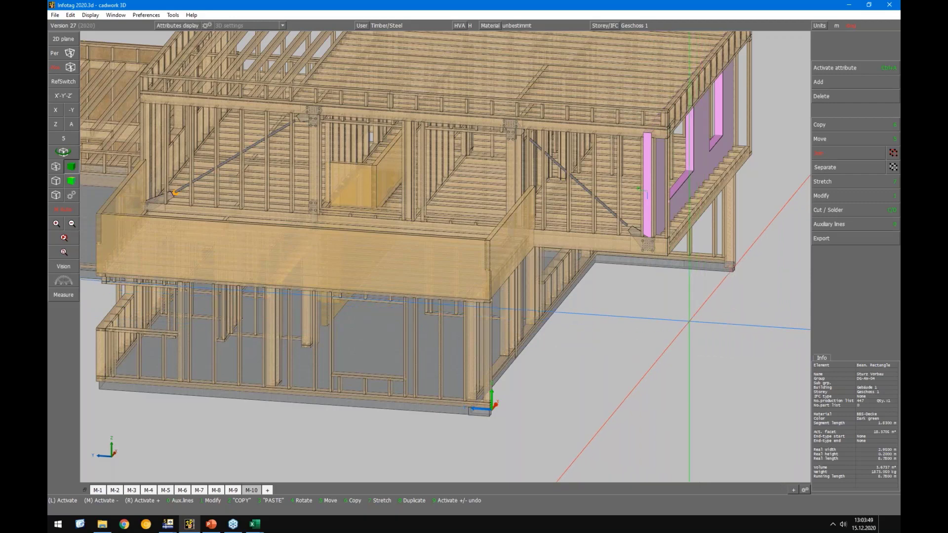
# Isolate the activated upper-storey wall with its two window openings, hiding the rest of the house model
pyautogui.press('F3')
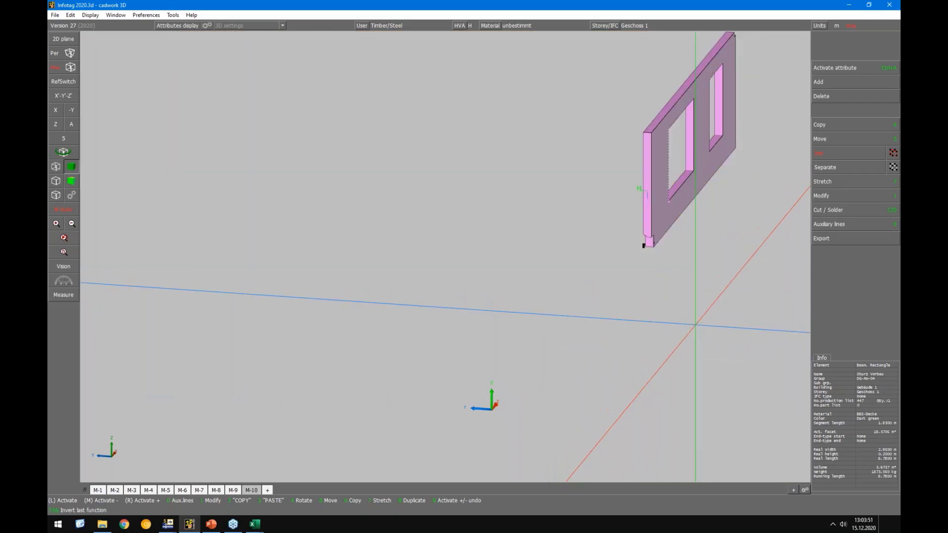
pyautogui.moveTo(696, 325); pyautogui.dragTo(594, 253, button='middle')
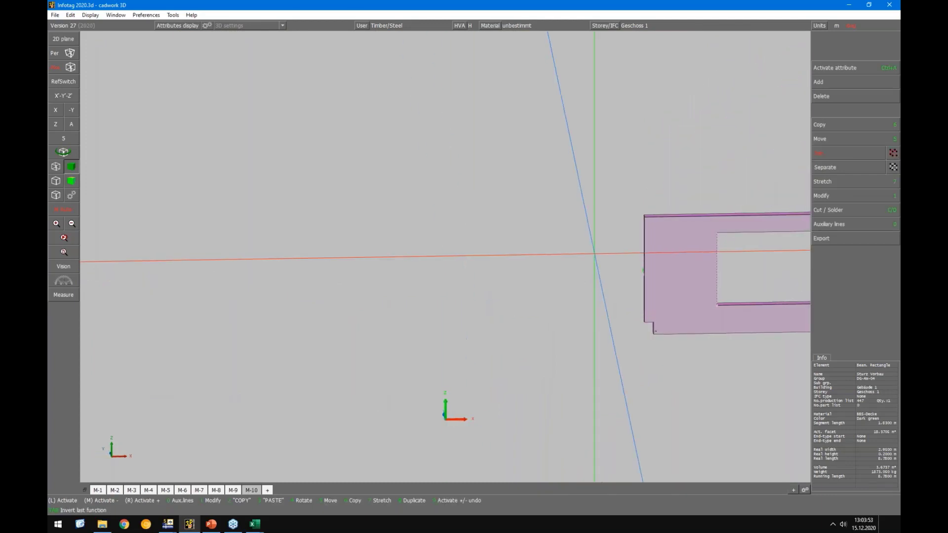
pyautogui.press('Right')
pyautogui.press('Right')
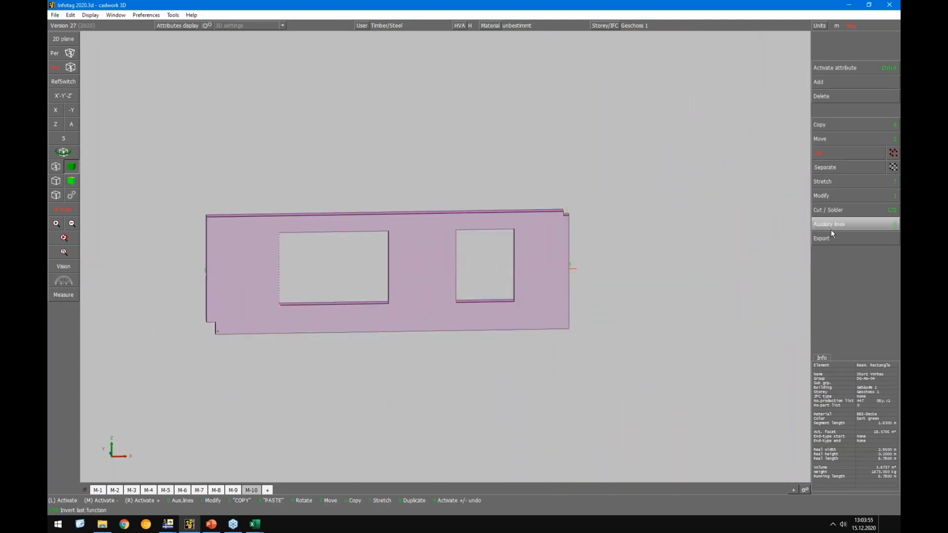
pyautogui.click(838, 227)
pyautogui.click(847, 111)
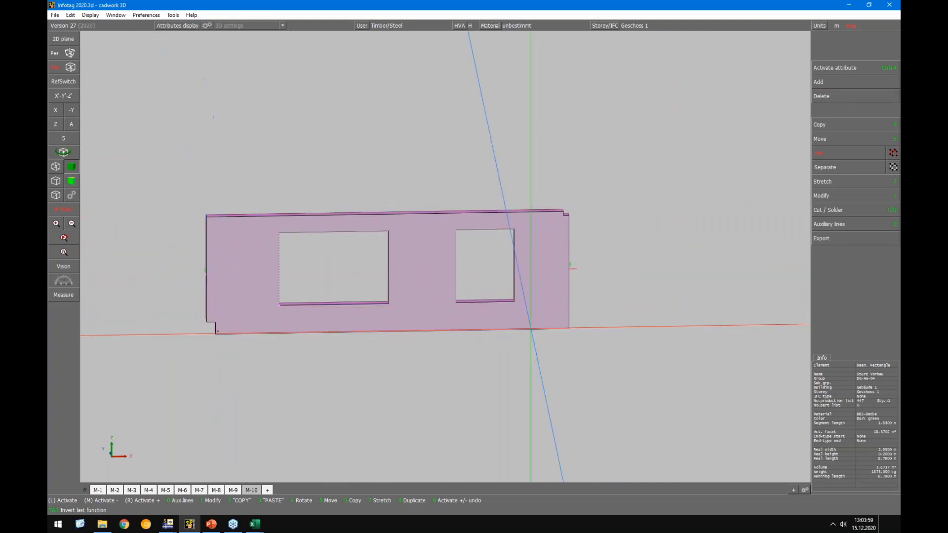
pyautogui.moveTo(162, 232); pyautogui.dragTo(276, 281, button='middle')
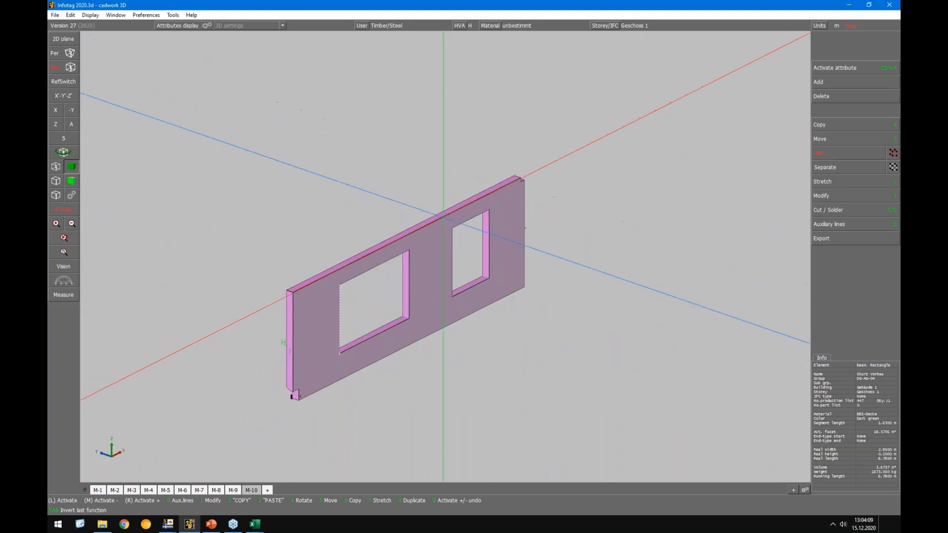
# Add the favourite variant Mittelfläche-CLT from the current folder to the isolated wall
pyautogui.click(831, 83)
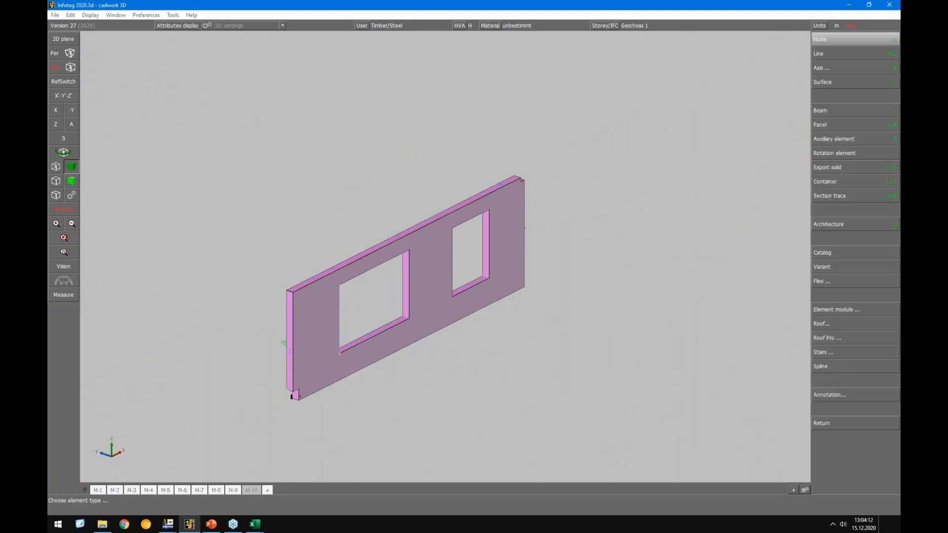
pyautogui.click(836, 266)
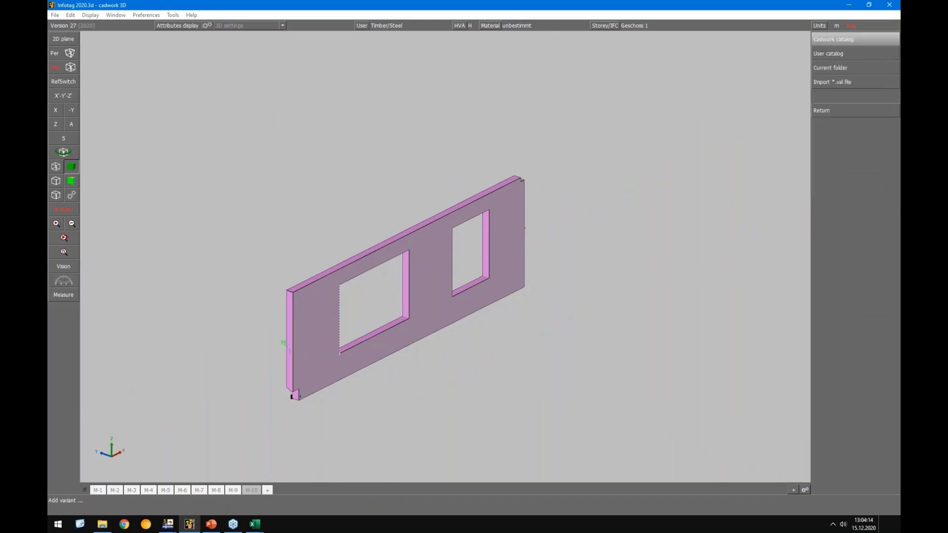
pyautogui.click(847, 67)
pyautogui.click(859, 35)
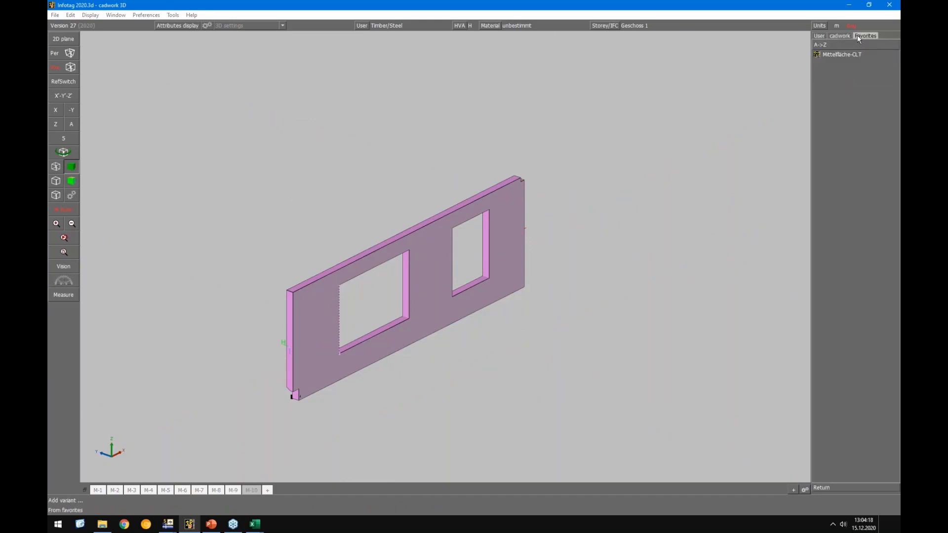
pyautogui.click(837, 54)
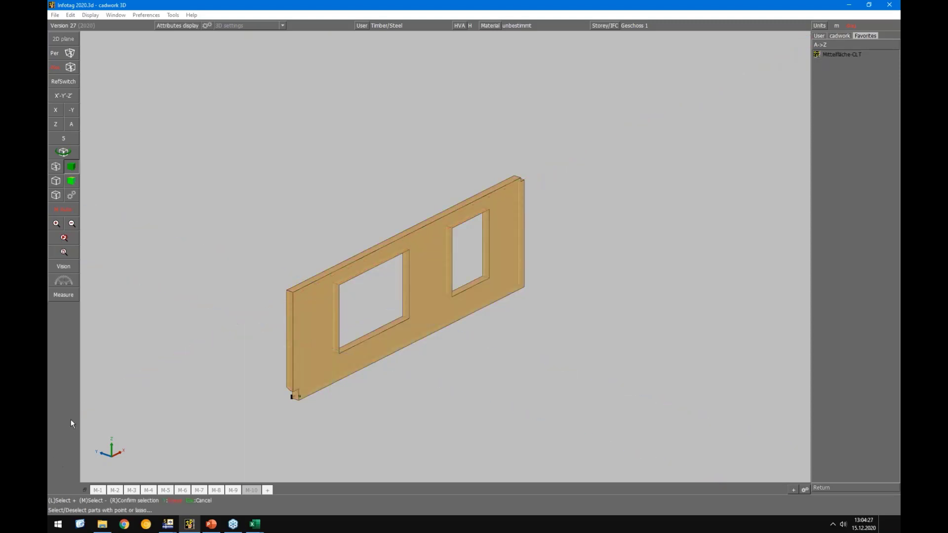
pyautogui.click(449, 252)
pyautogui.rightClick(449, 252)
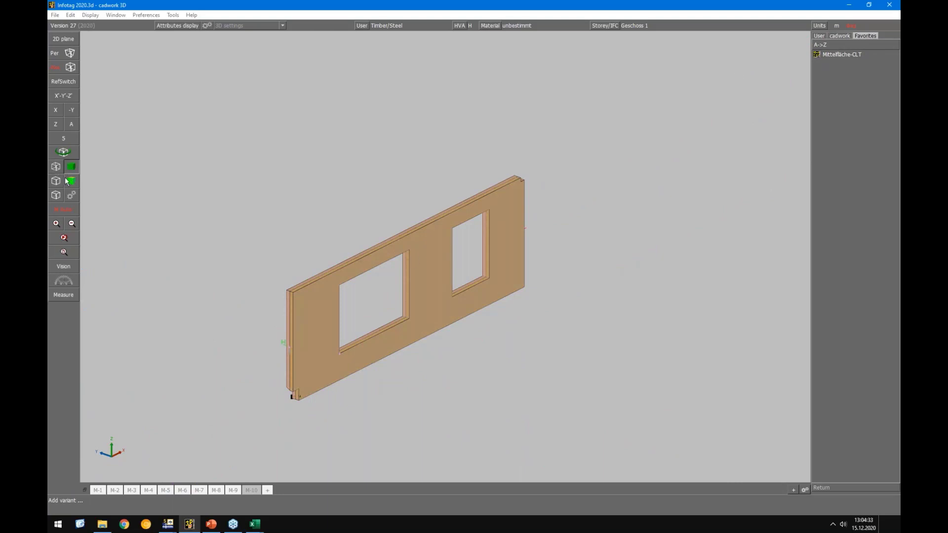
pyautogui.rightClick(128, 174)
pyautogui.click(856, 80)
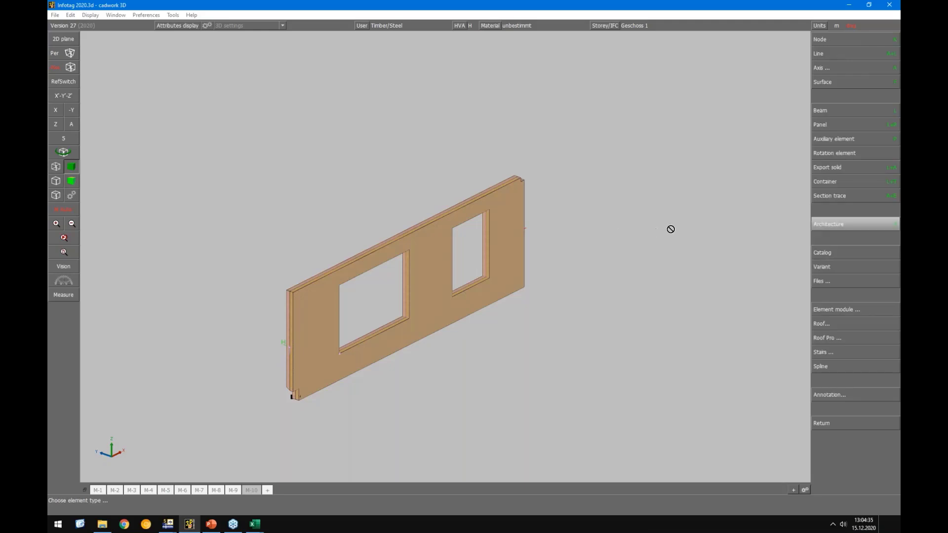
# Show the wall as wireframe, activate only its yellow mid-surface and isolate that surface from the solid wall
pyautogui.click(56, 168)
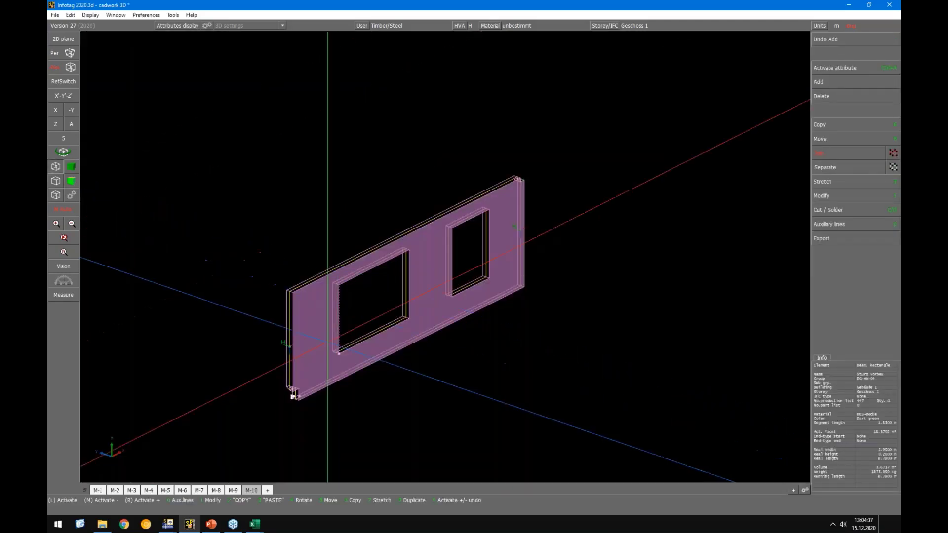
pyautogui.click(326, 281)
pyautogui.scroll(2, 290, 303)
pyautogui.scroll(2, 446, 256)
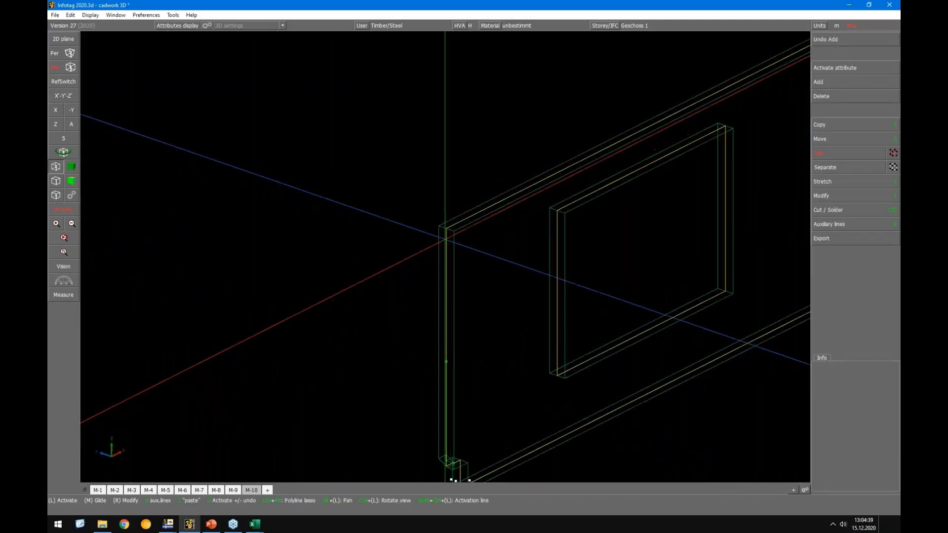
pyautogui.click(446, 236)
pyautogui.scroll(-2, 490, 244)
pyautogui.scroll(-2, 490, 244)
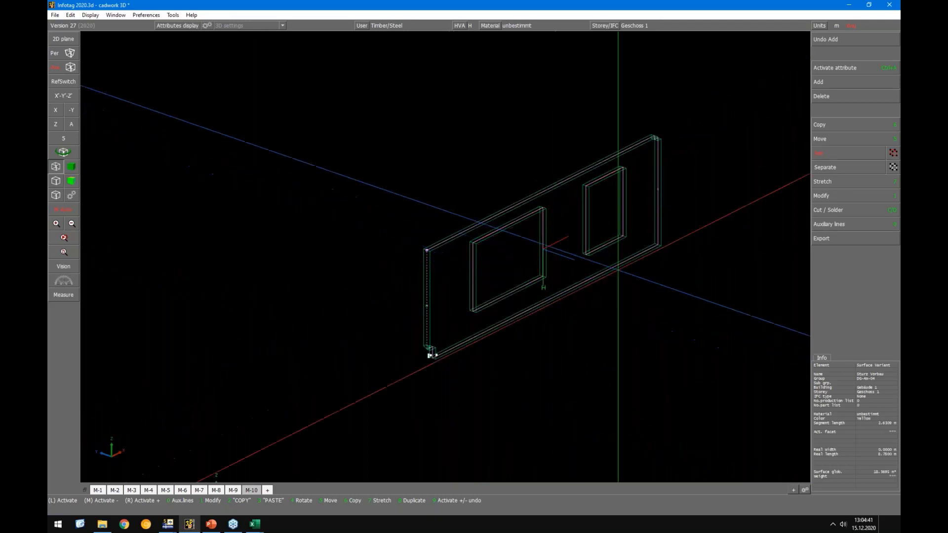
pyautogui.press('F4')
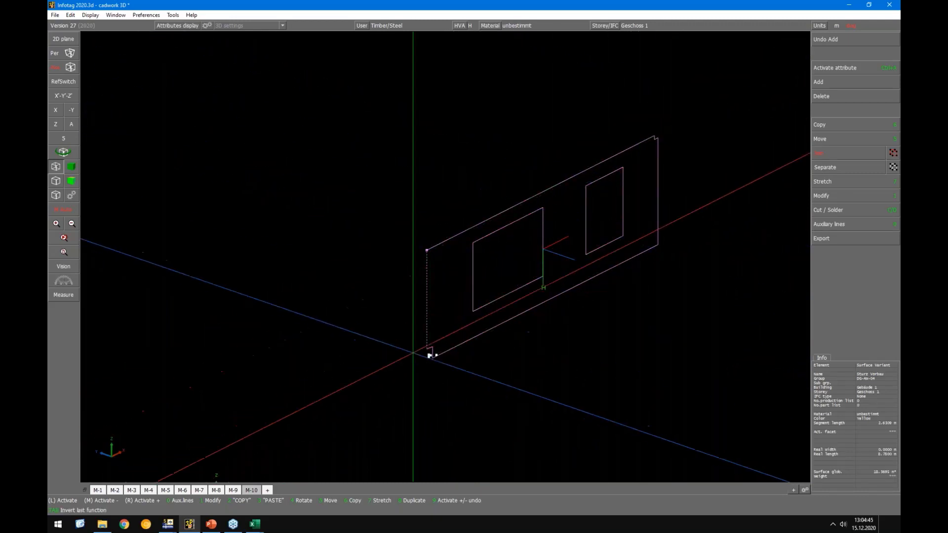
# Export the mid-surface as an ACIS (*.sat) file, considering only active elements
pyautogui.click(820, 239)
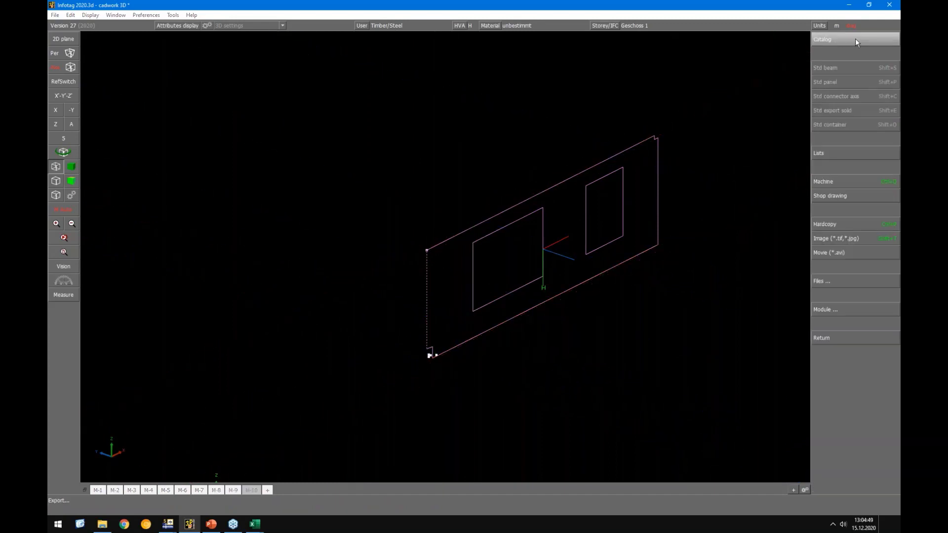
pyautogui.click(834, 280)
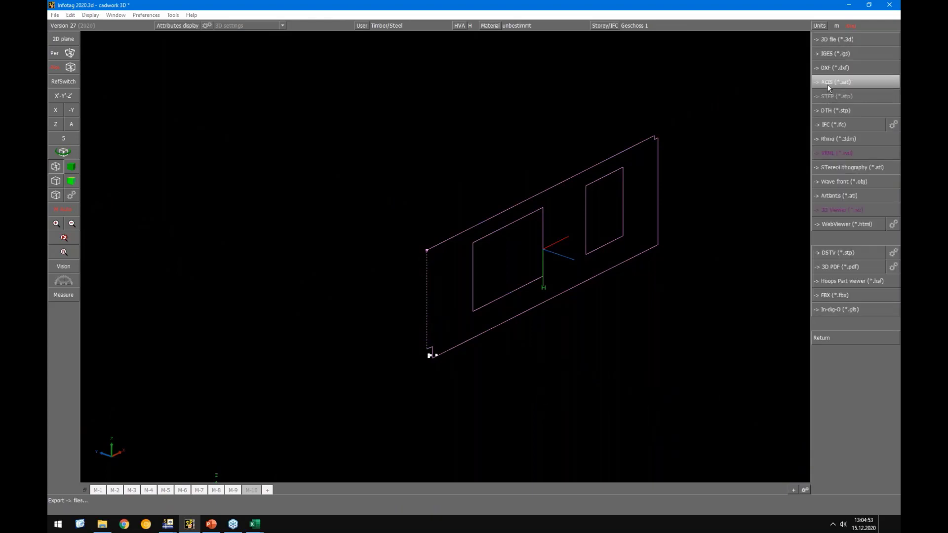
pyautogui.click(827, 84)
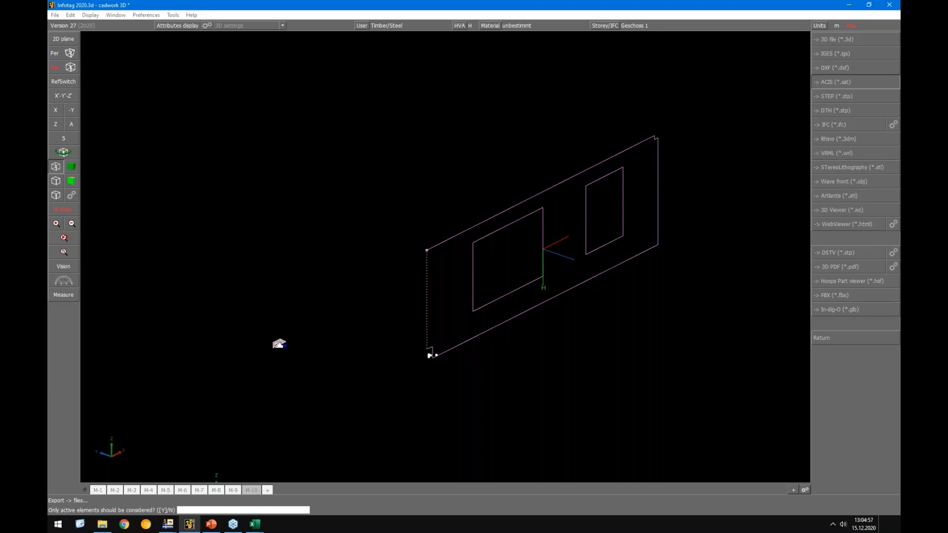
pyautogui.press('Return')
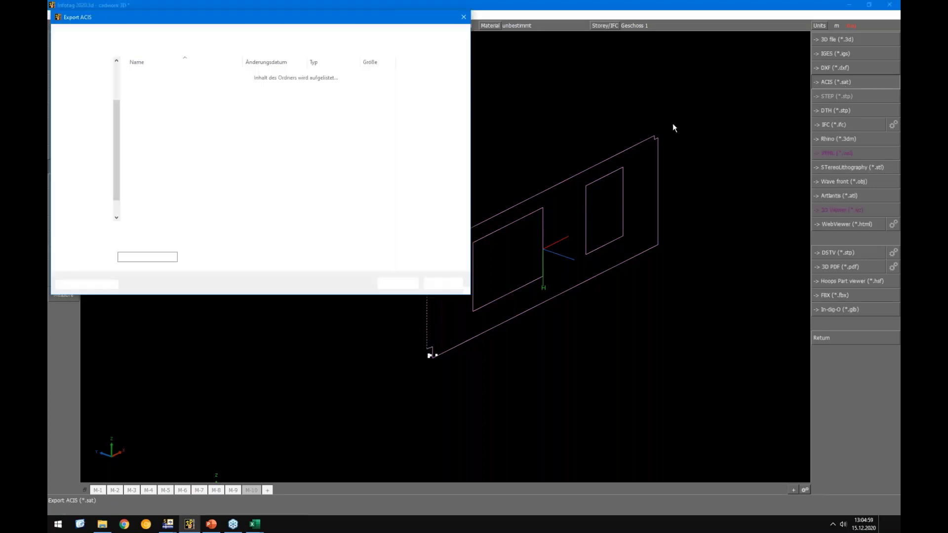
pyautogui.press('Return')
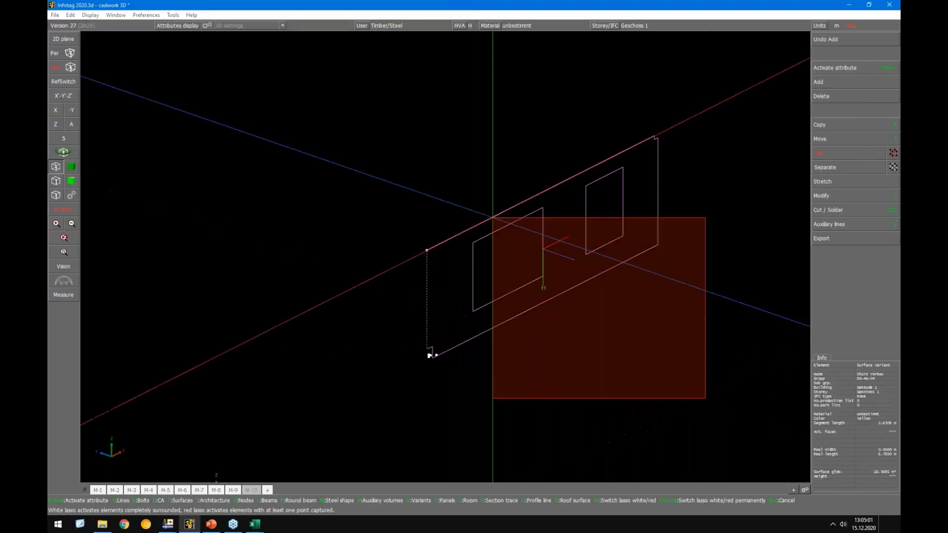
# Activate the wall's mid-surface and export it as an ACIS (*.sat) file named Export, considering only active elements
pyautogui.click(432, 355)
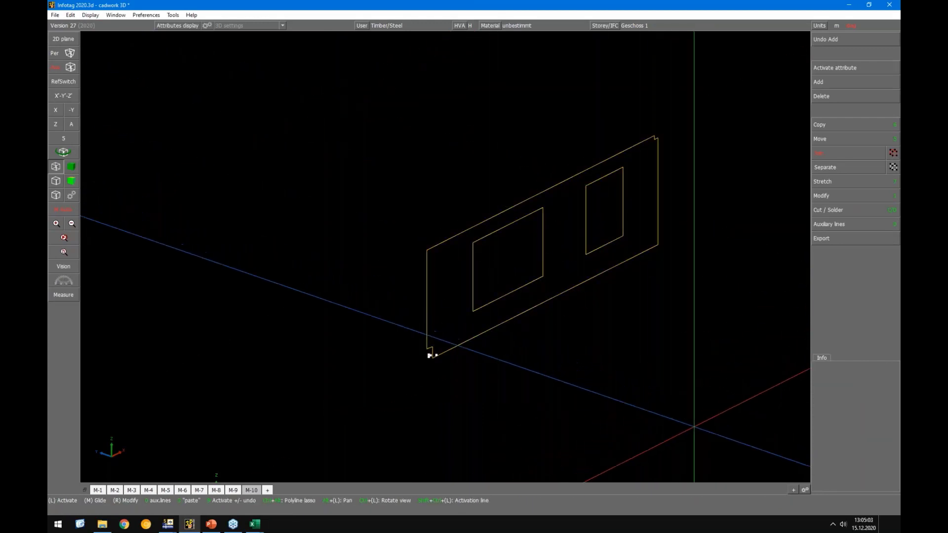
pyautogui.moveTo(694, 437); pyautogui.dragTo(397, 97)
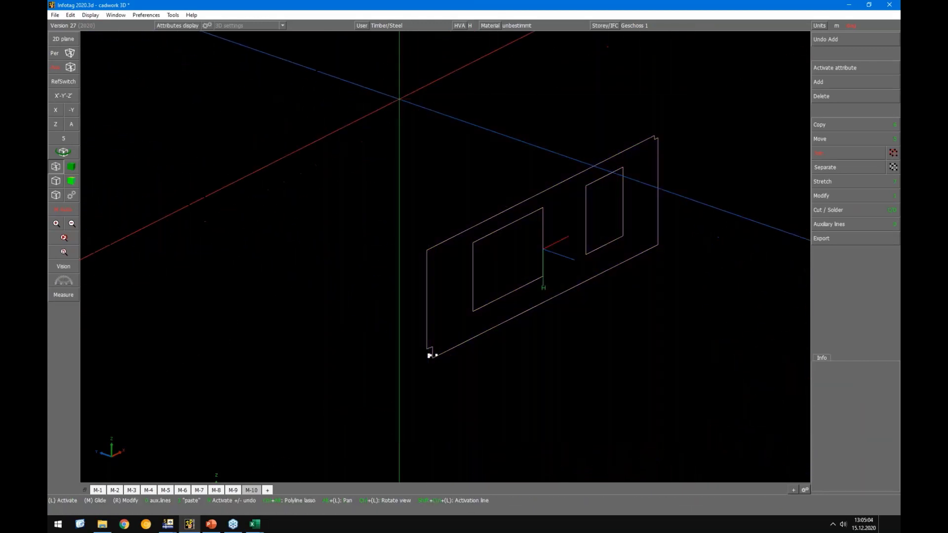
pyautogui.click(847, 238)
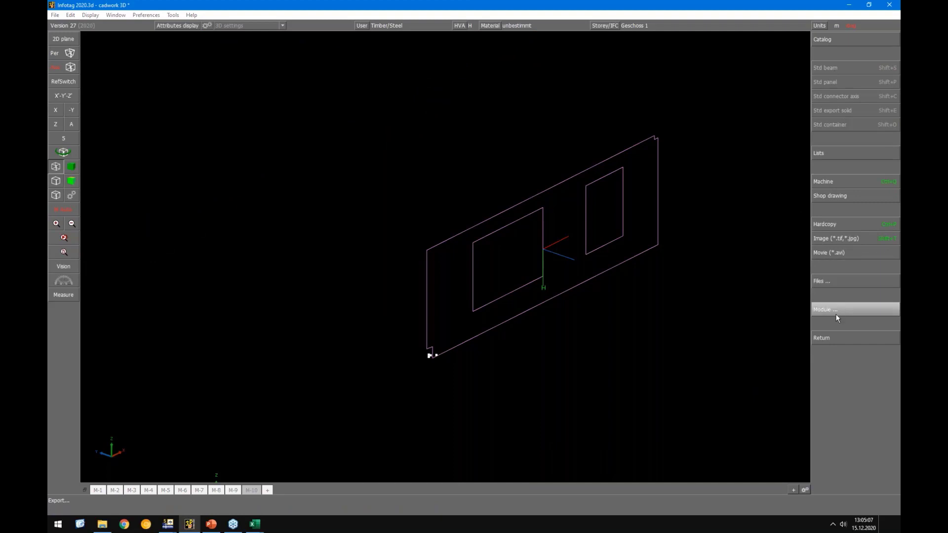
pyautogui.click(820, 281)
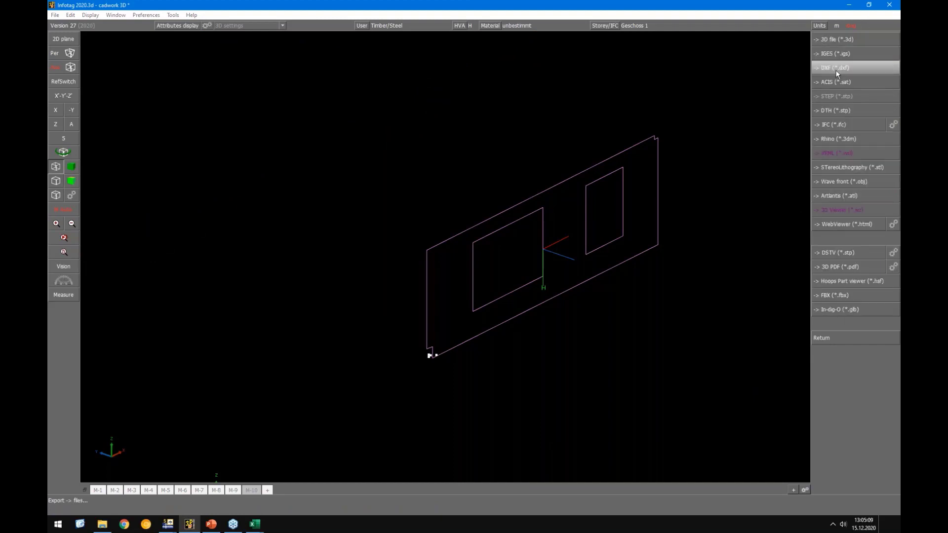
pyautogui.click(829, 82)
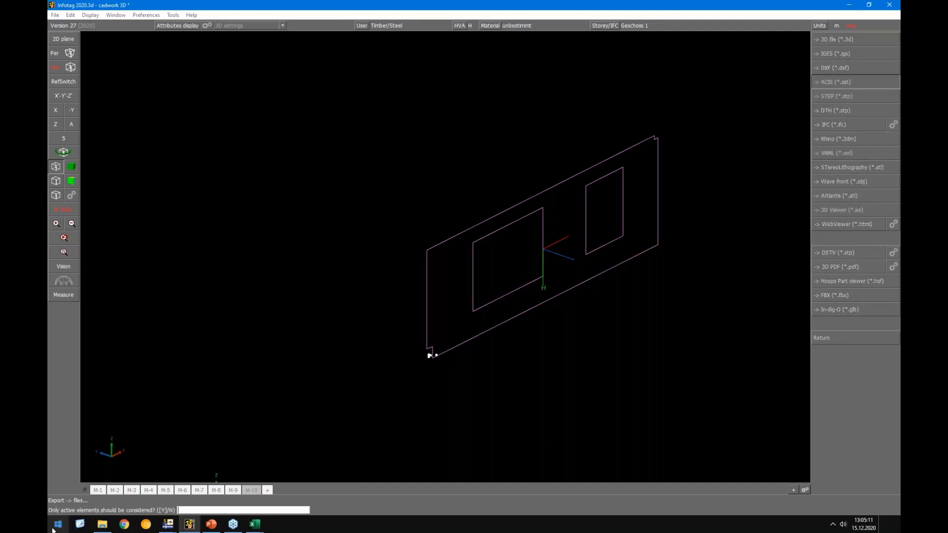
pyautogui.press('Return')
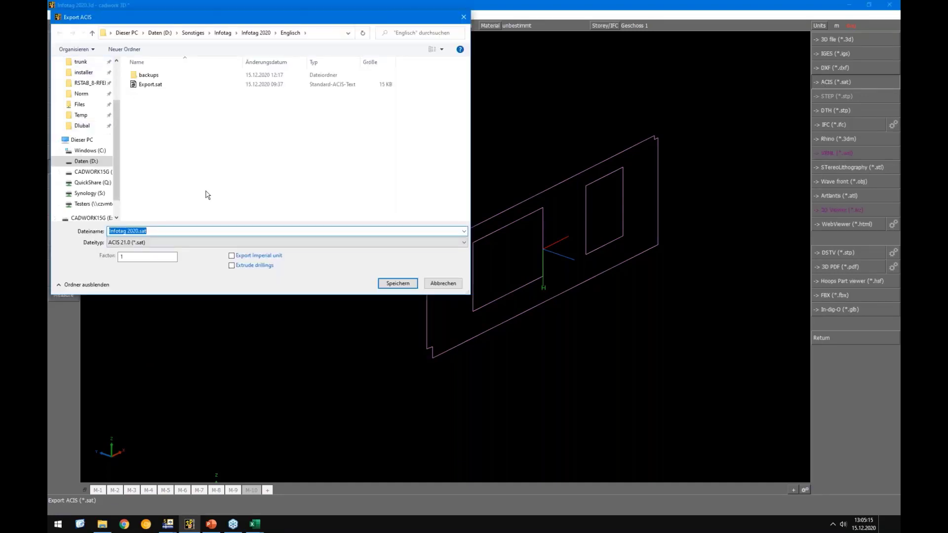
pyautogui.write('Exp')
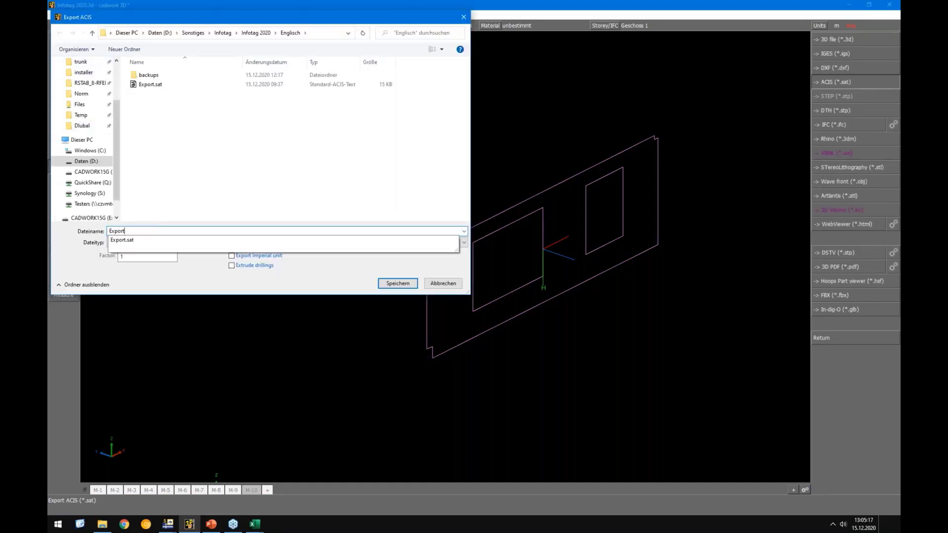
pyautogui.write('ort')
pyautogui.press('Return')
pyautogui.click(497, 261)
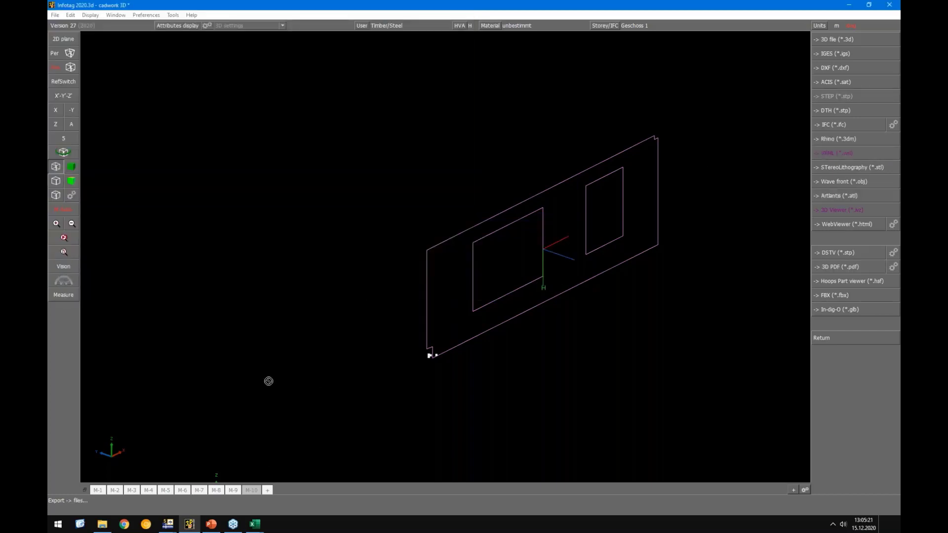
# Leave the export commands in cadwork and switch to the empty RFEM window
pyautogui.click(166, 524)
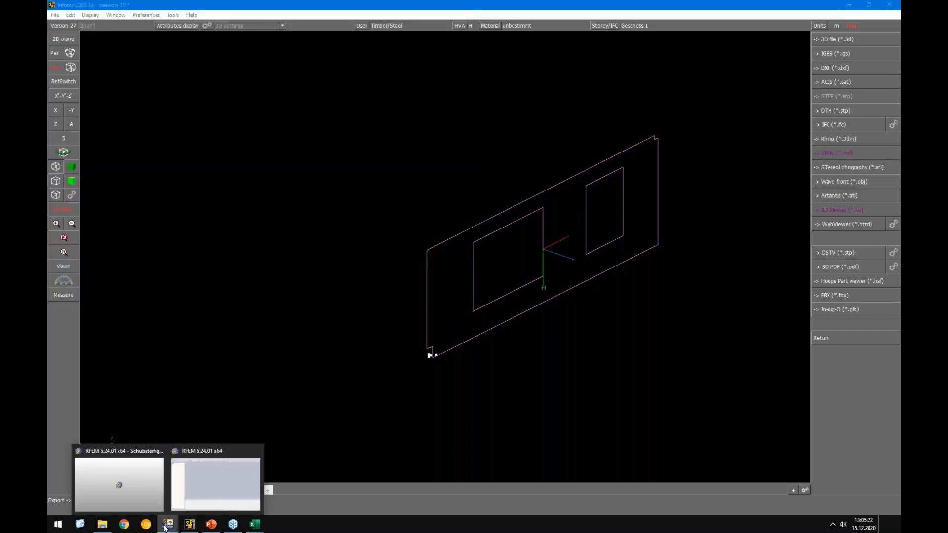
pyautogui.click(138, 491)
pyautogui.click(190, 525)
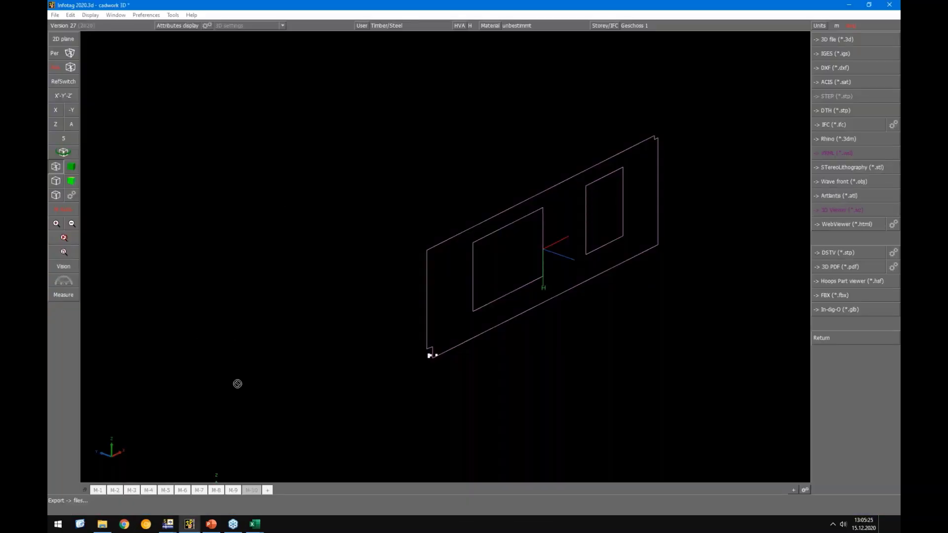
pyautogui.rightClick(239, 367)
pyautogui.rightClick(578, 470)
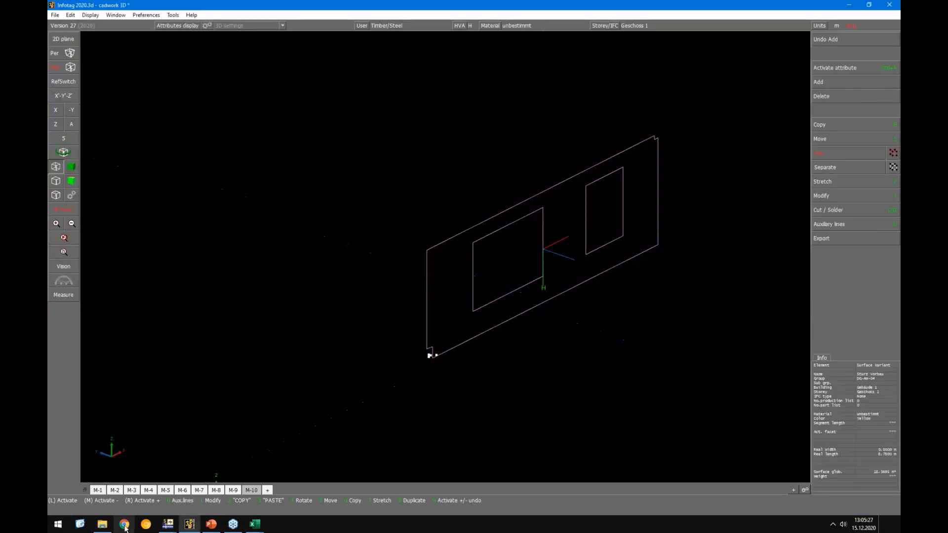
pyautogui.click(168, 525)
pyautogui.click(161, 502)
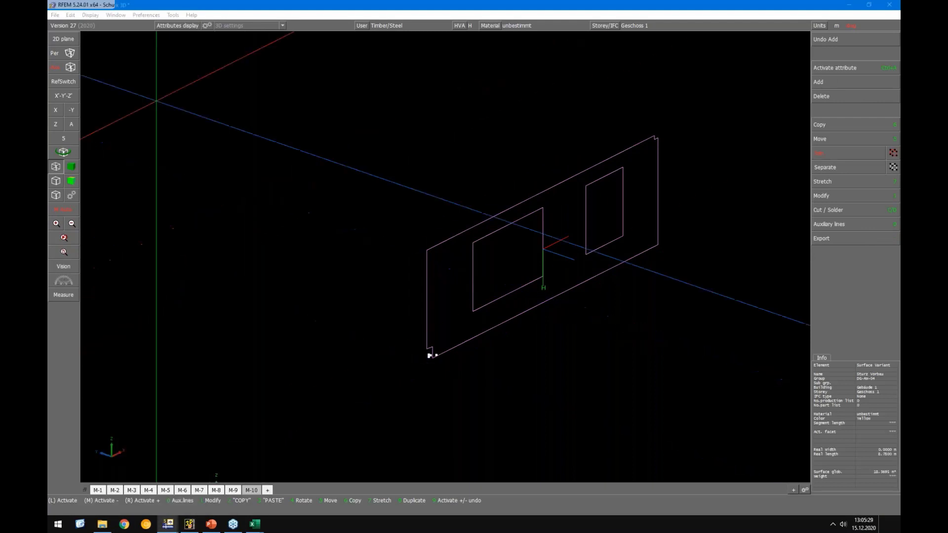
pyautogui.click(168, 525)
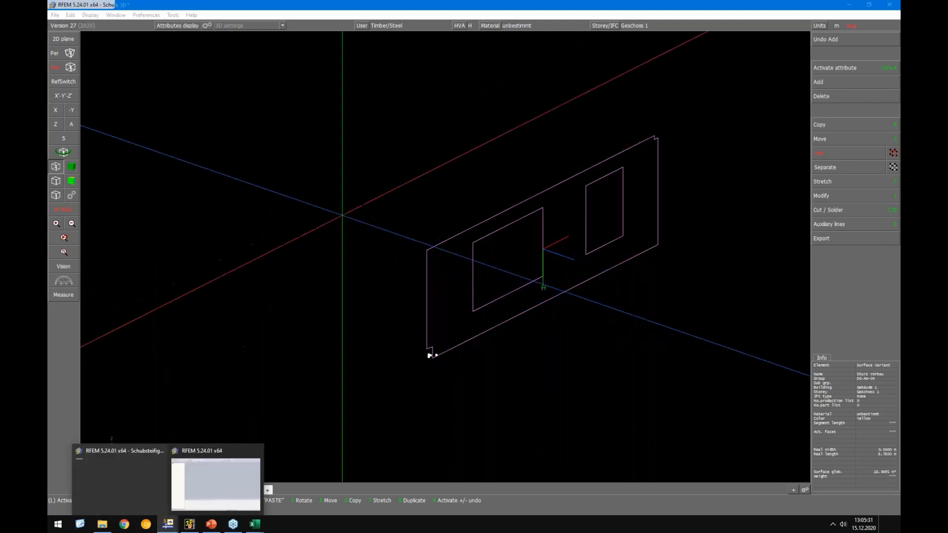
pyautogui.click(854, 8)
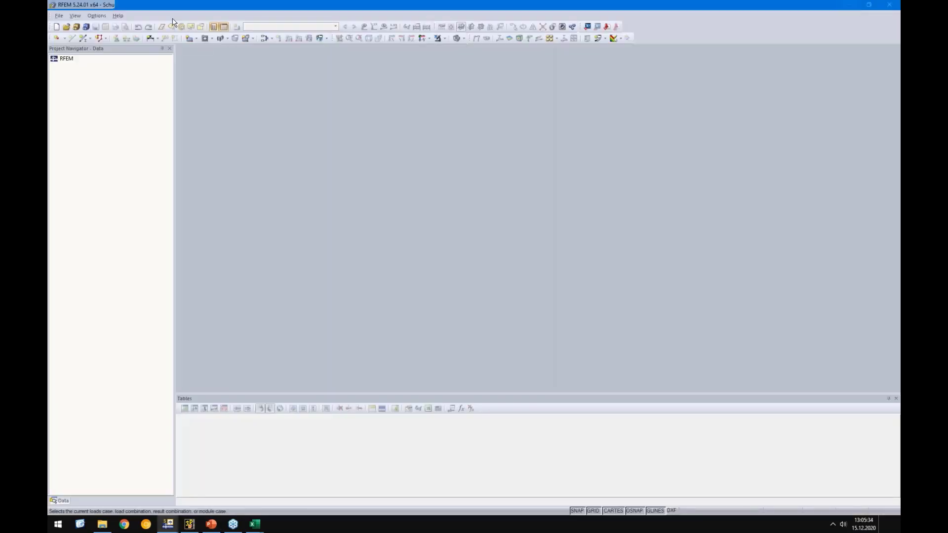
# Import the file CAD.sat from the cadwork folder in the Standard ACIS Text format (*.sat)
pyautogui.click(58, 15)
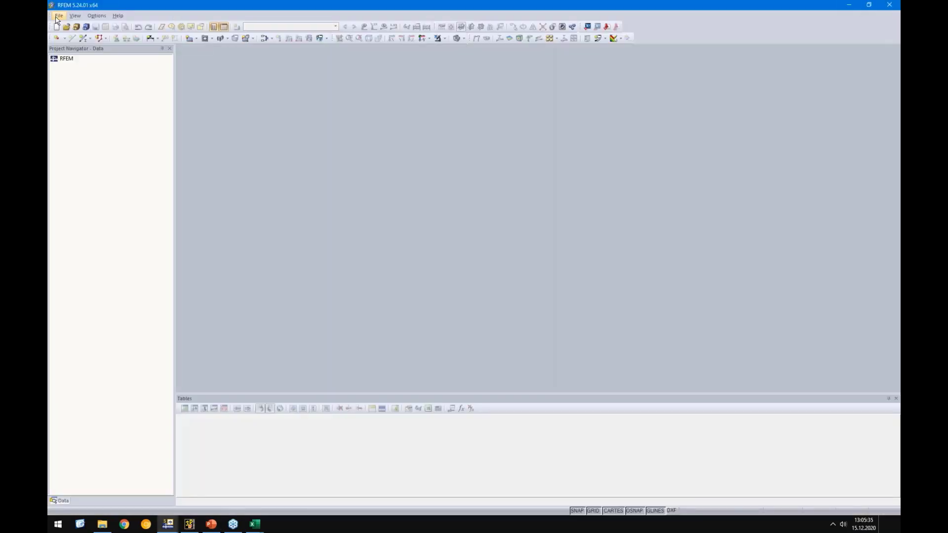
pyautogui.click(76, 75)
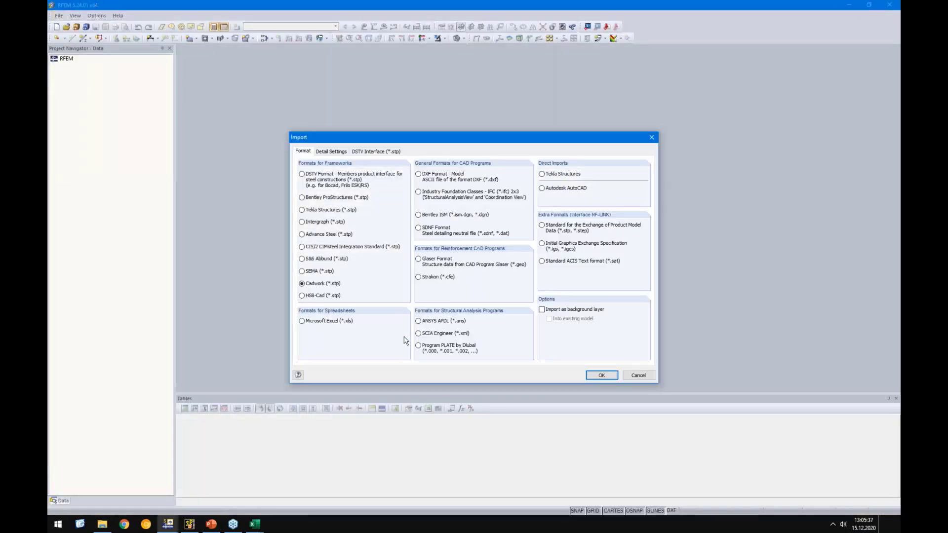
pyautogui.click(578, 261)
pyautogui.click(601, 375)
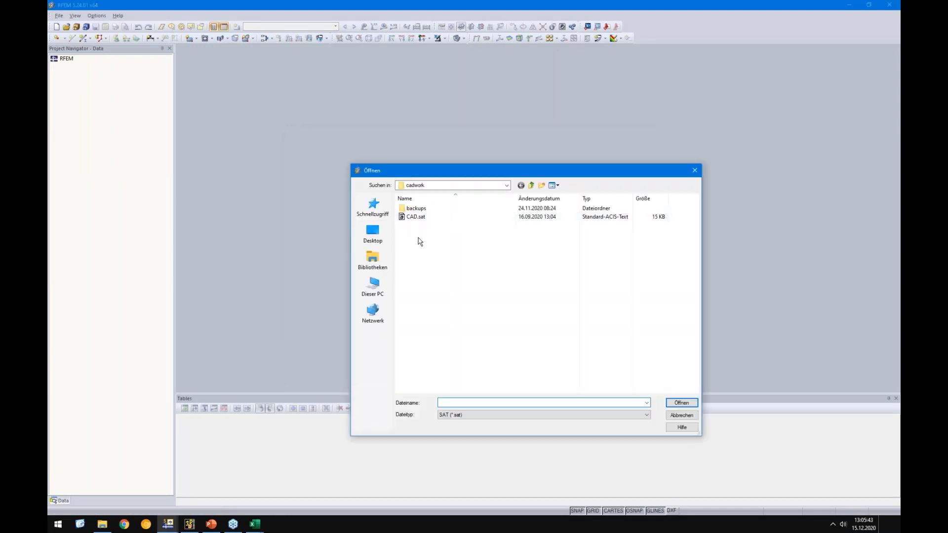
pyautogui.click(419, 218)
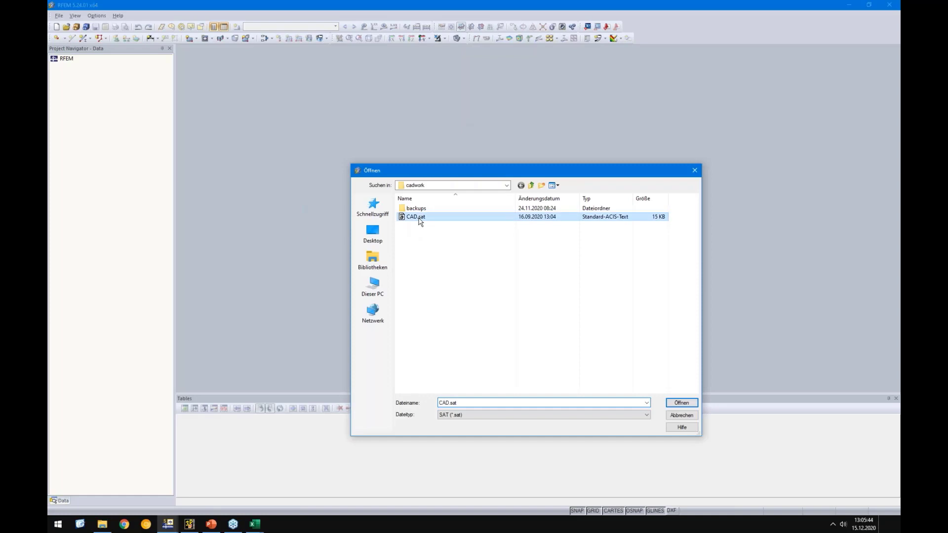
pyautogui.click(680, 403)
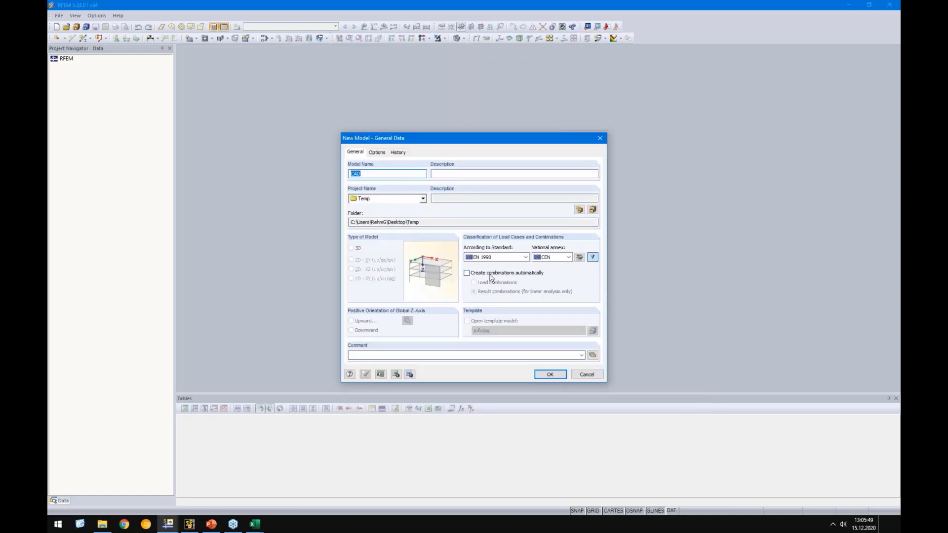
# Create the model CAD with standard EN 1990 + EN 1995 (Wood) and automatic load combinations, overwriting the existing model of that name
pyautogui.click(496, 257)
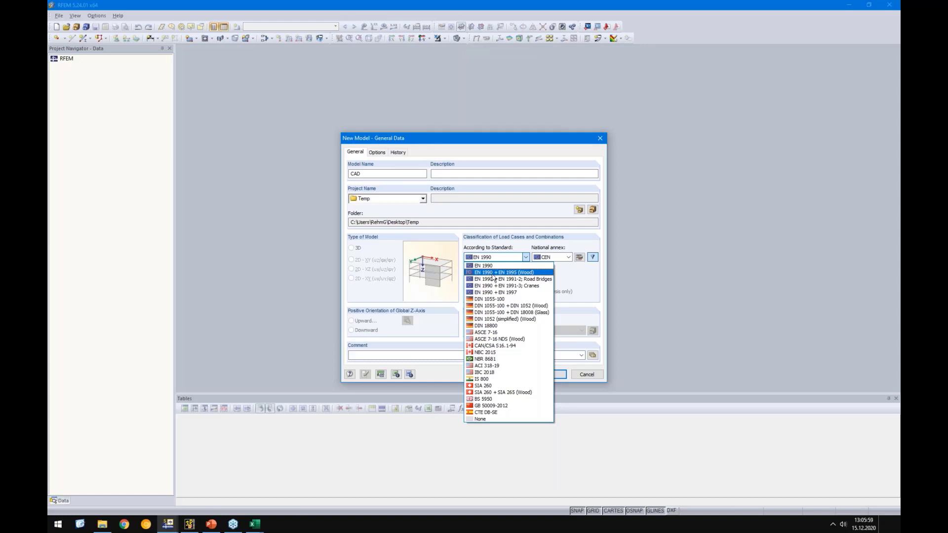
pyautogui.click(492, 274)
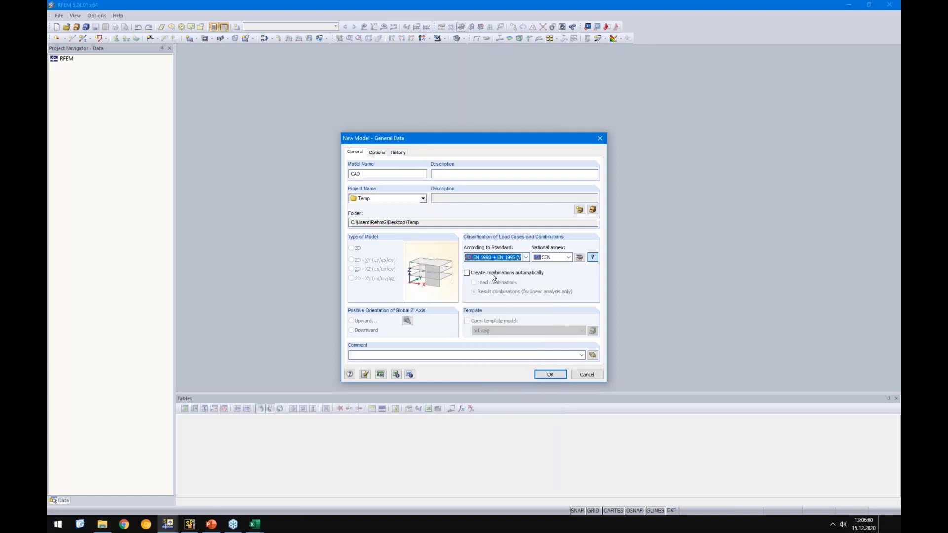
pyautogui.click(548, 259)
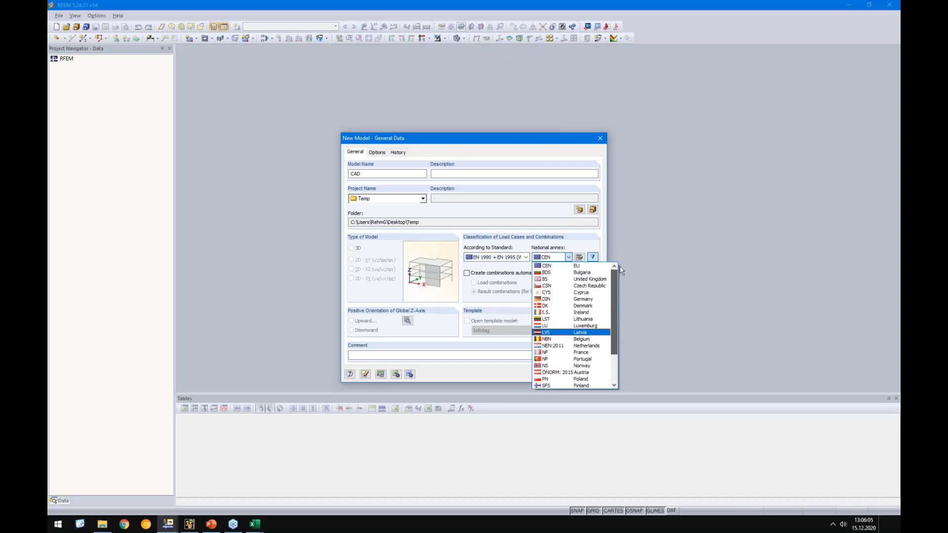
pyautogui.click(467, 286)
pyautogui.click(467, 272)
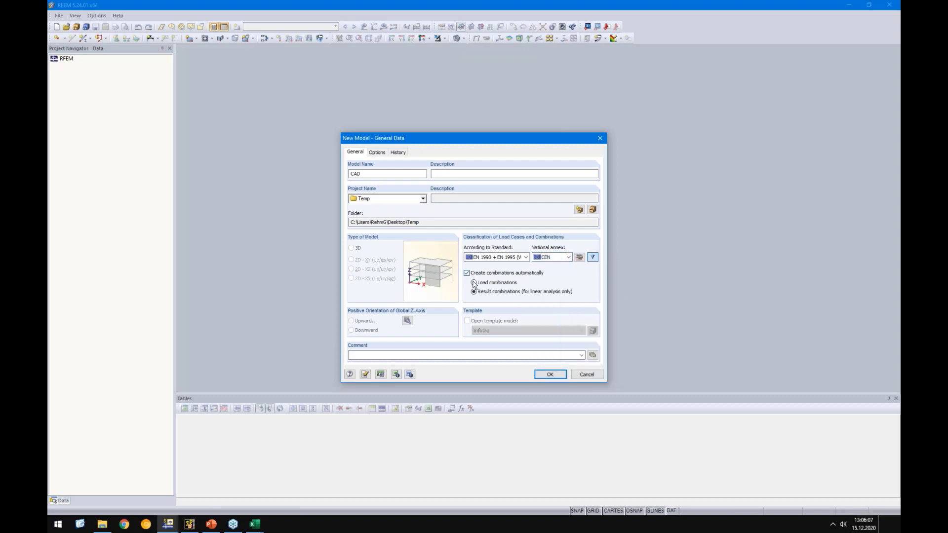
pyautogui.click(474, 282)
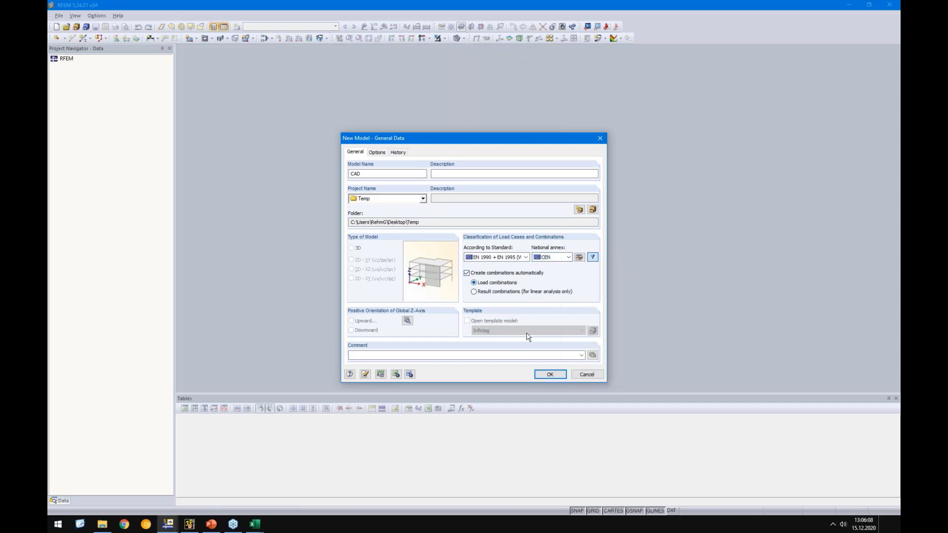
pyautogui.click(537, 377)
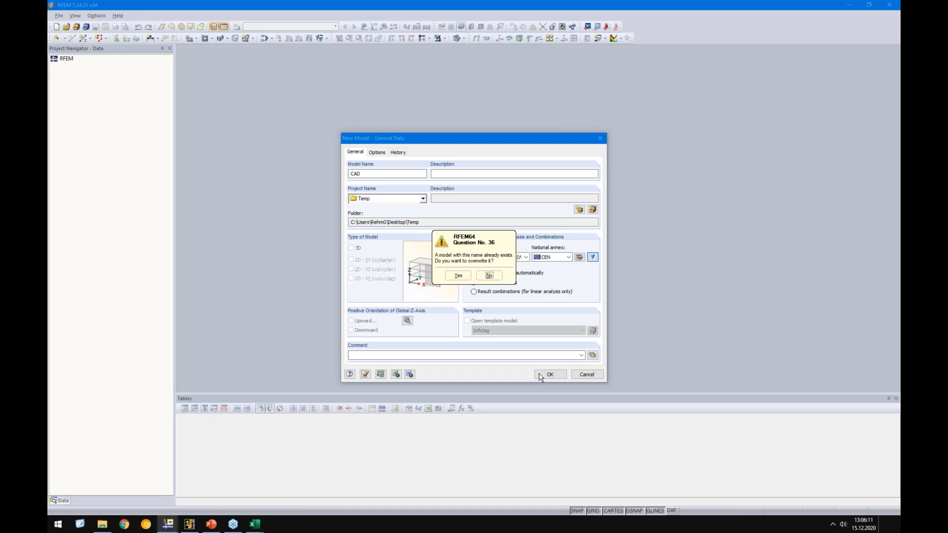
pyautogui.click(458, 274)
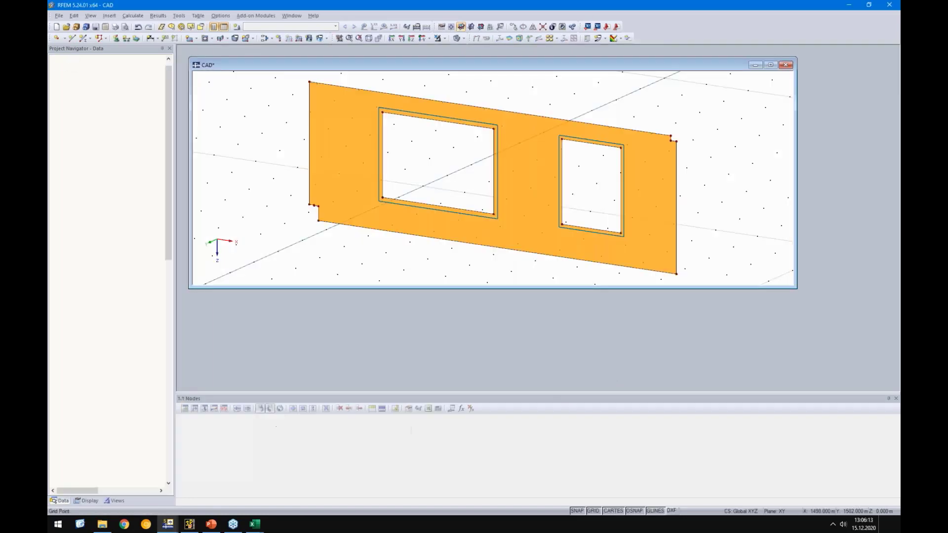
# Maximize the imported model's window, show the wall in elevation with XZ as work plane, and hide the grid
pyautogui.click(770, 66)
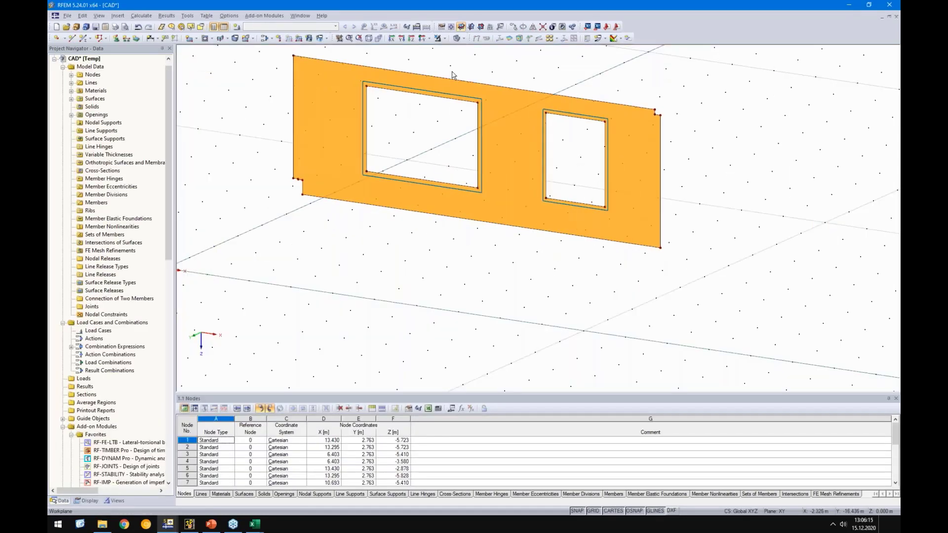
pyautogui.click(424, 40)
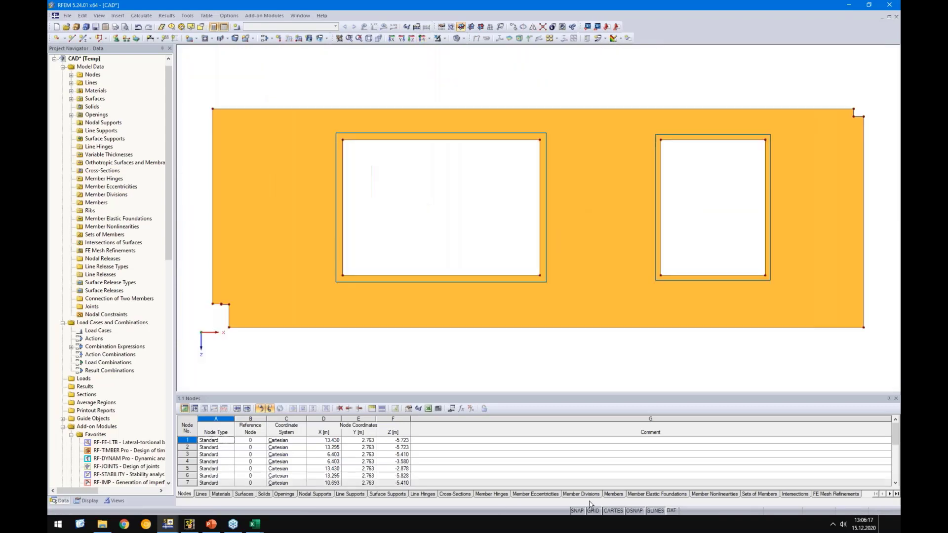
pyautogui.click(481, 27)
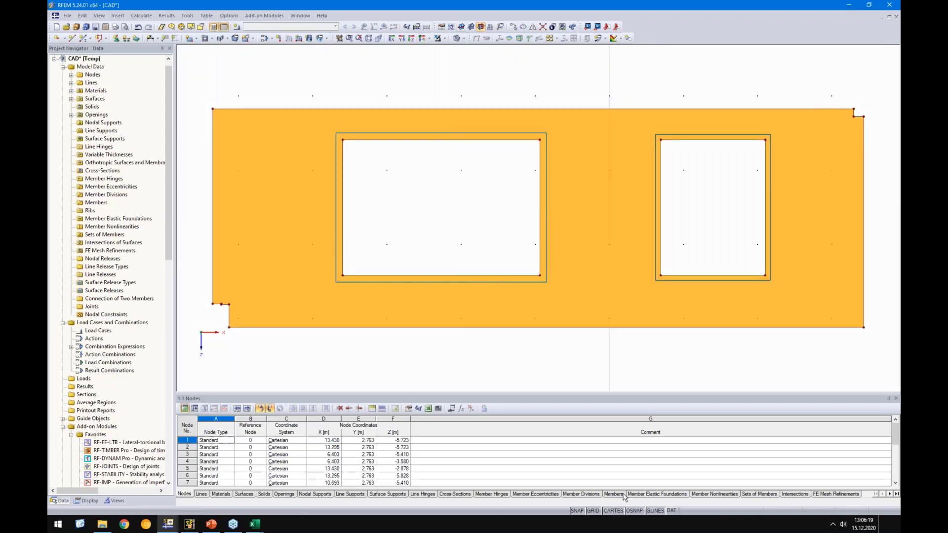
pyautogui.click(593, 511)
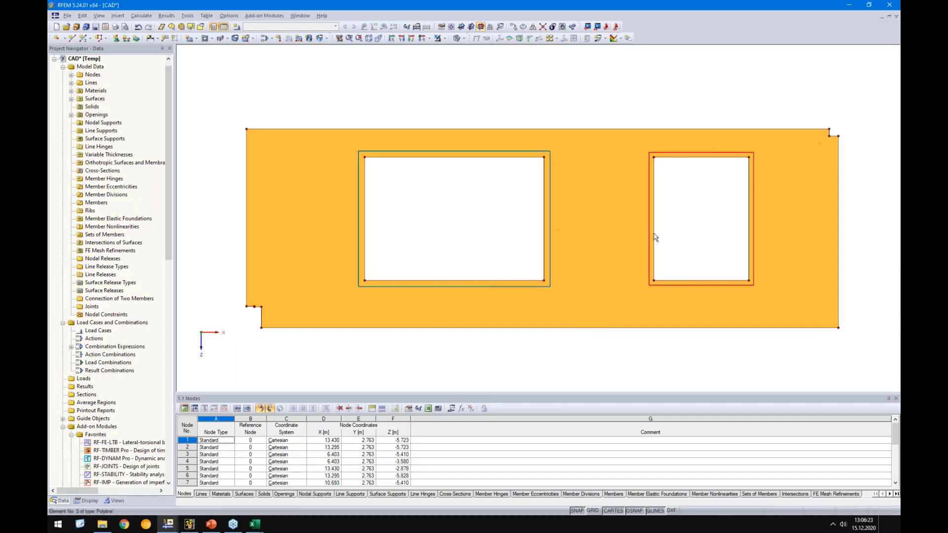
pyautogui.scroll(-1, 308, 223)
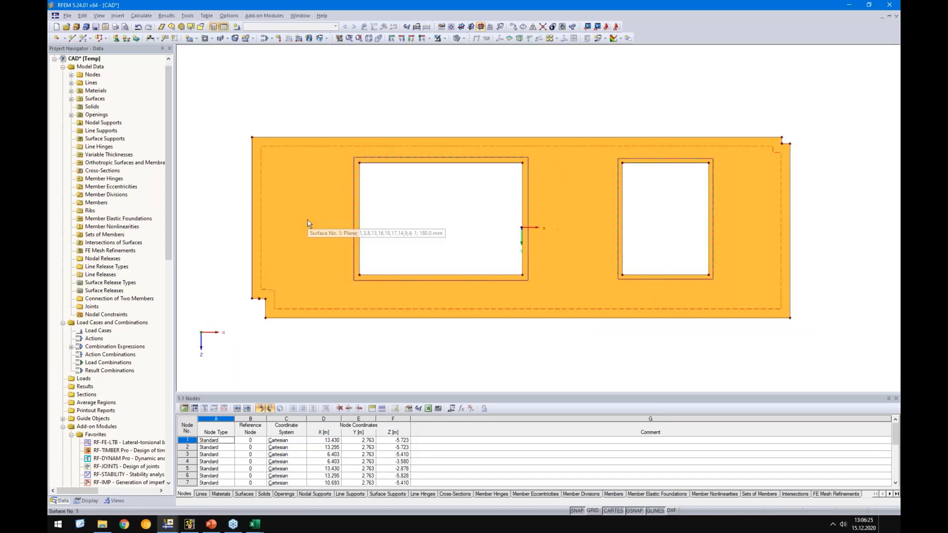
pyautogui.scroll(-1, 308, 223)
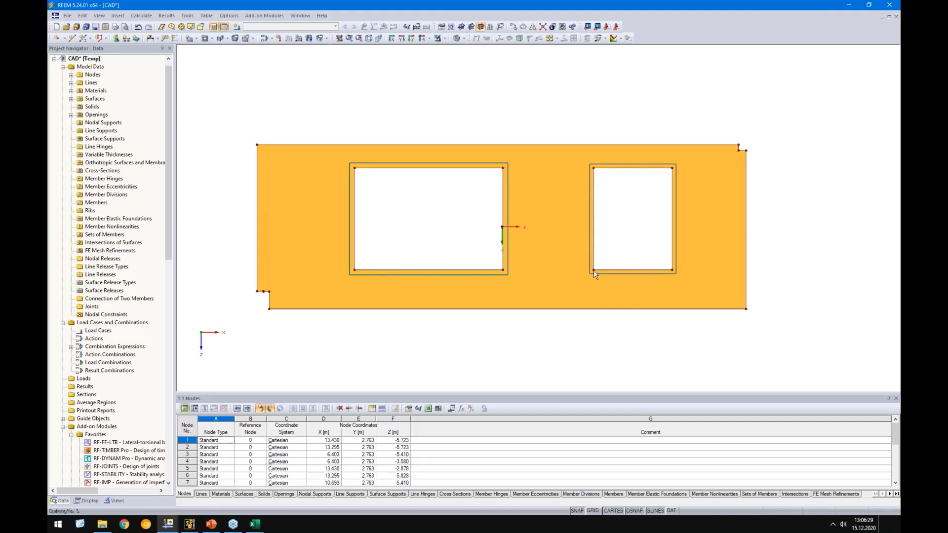
# Delete the Concrete C20/25 material from the model's materials
pyautogui.doubleClick(92, 91)
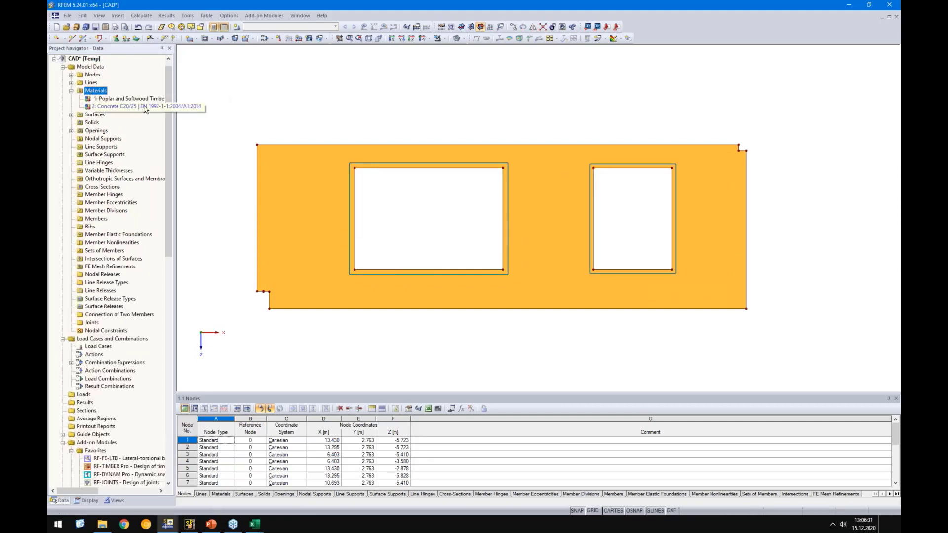
pyautogui.click(129, 107)
pyautogui.press('Delete')
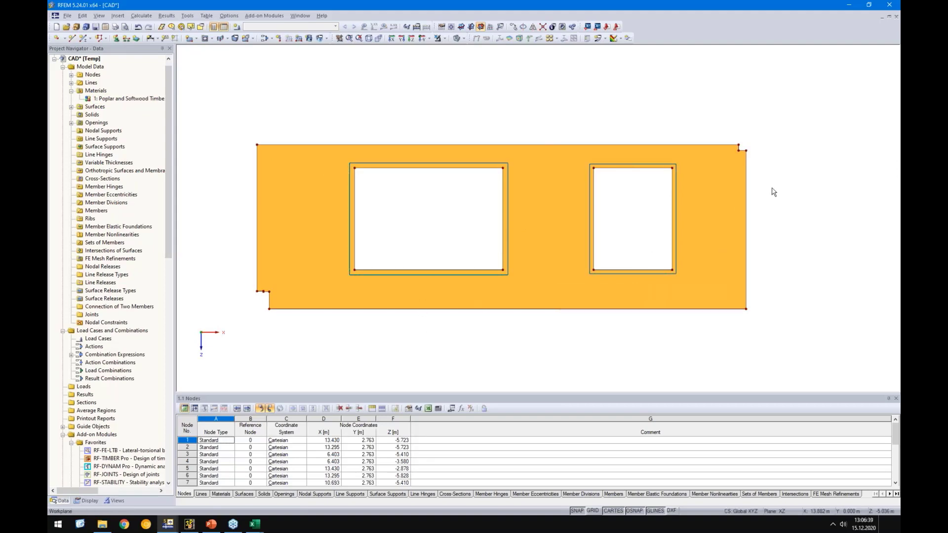
# Move the inner node of the wall's upper-right notch by dX 0.135 m and dZ -0.105 m to square the corner
pyautogui.scroll(2, 769, 143)
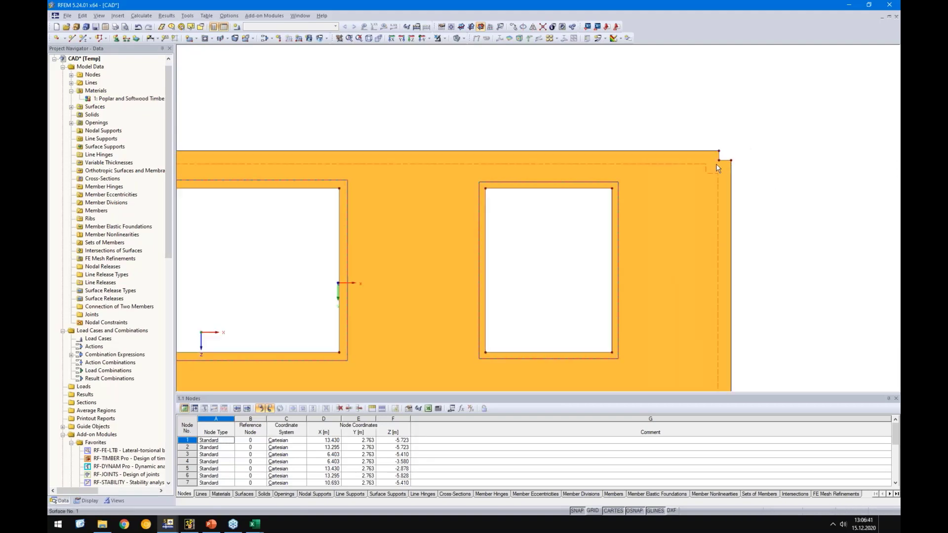
pyautogui.click(718, 161)
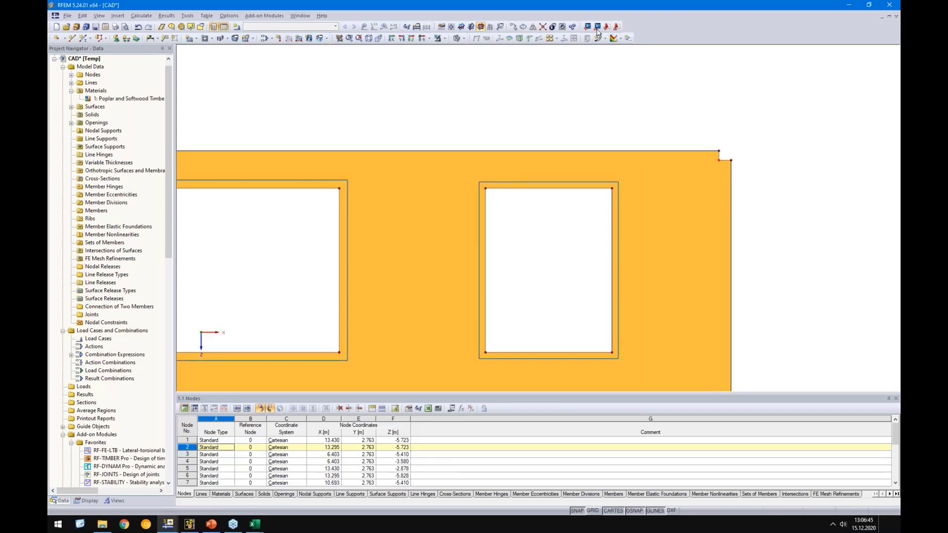
pyautogui.click(513, 28)
pyautogui.click(410, 269)
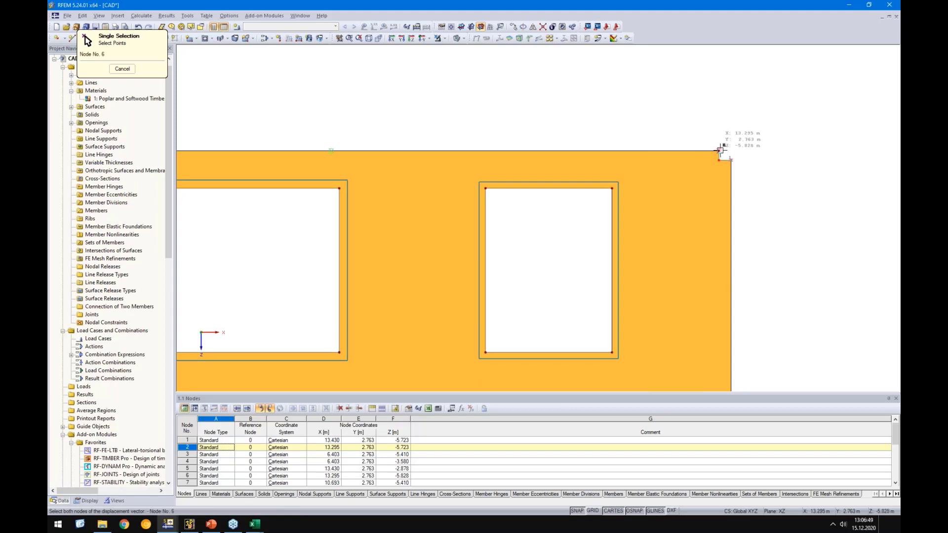
pyautogui.click(720, 151)
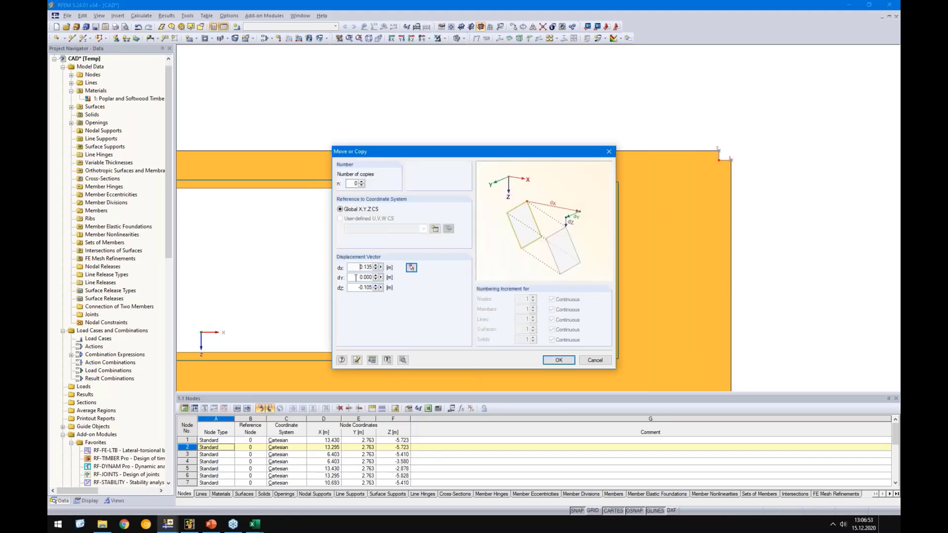
pyautogui.click(548, 359)
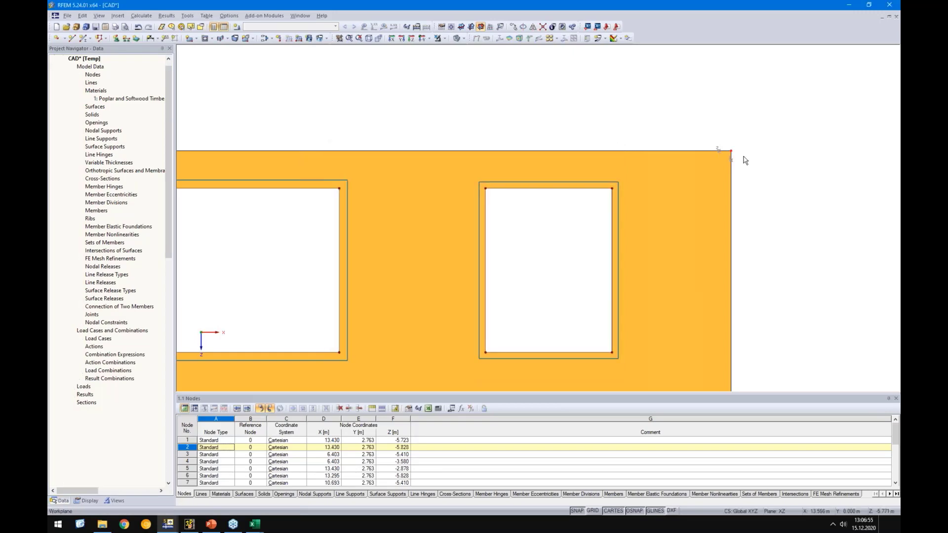
# Shift the upper node of the small offset in the lower-left notch horizontally to X 4.708 m
pyautogui.scroll(-3, 533, 154)
pyautogui.scroll(6, 433, 281)
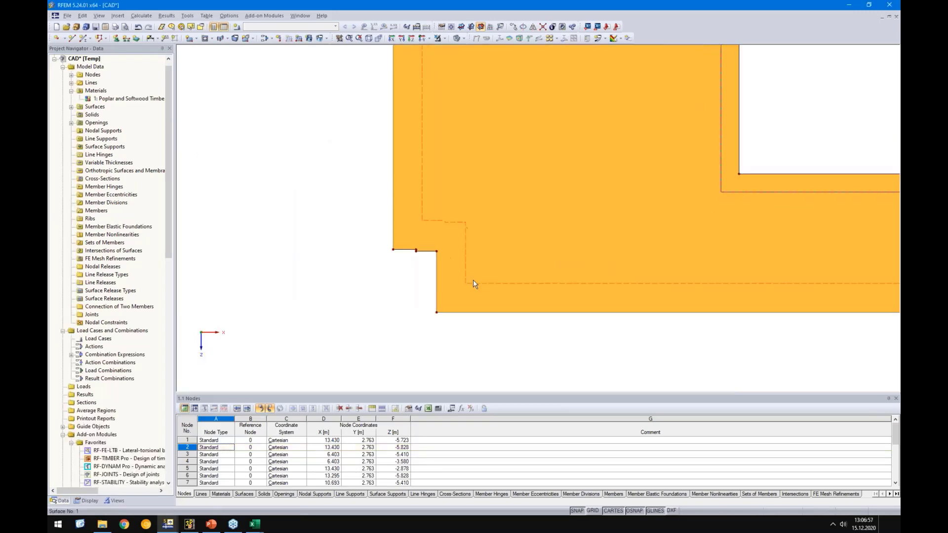
pyautogui.scroll(2, 444, 212)
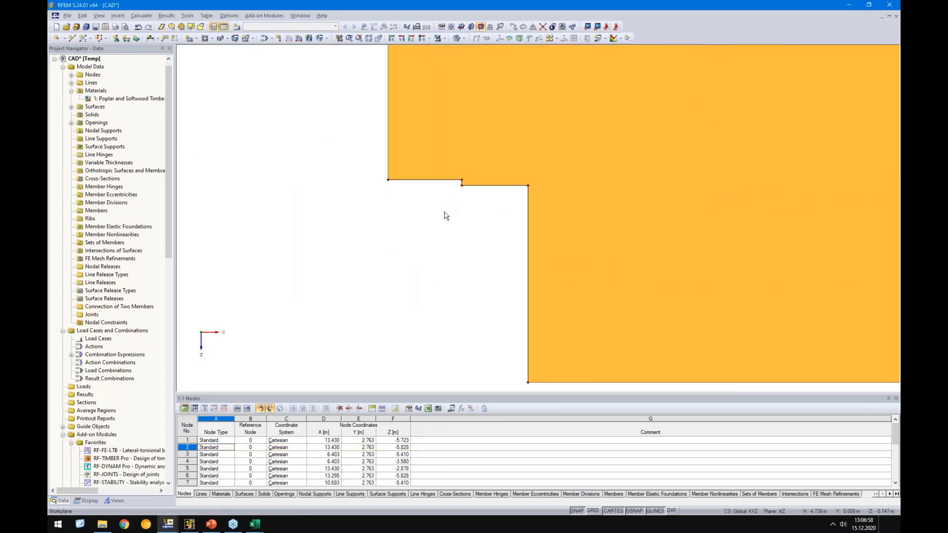
pyautogui.click(465, 176)
pyautogui.moveTo(421, 174); pyautogui.dragTo(420, 174)
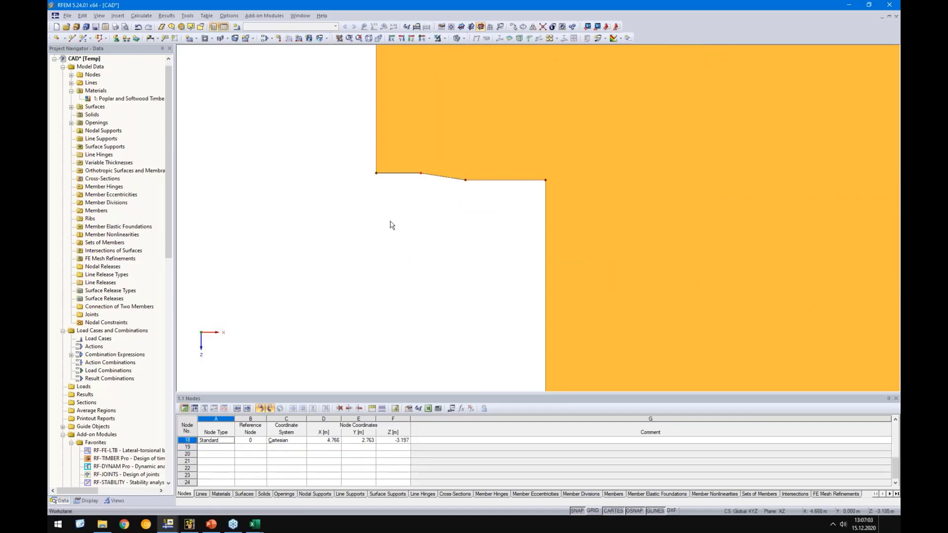
# Copy the Z coordinate of the notch edge's left corner node and set all four nodes along that edge to Z -3.197 m
pyautogui.doubleClick(377, 174)
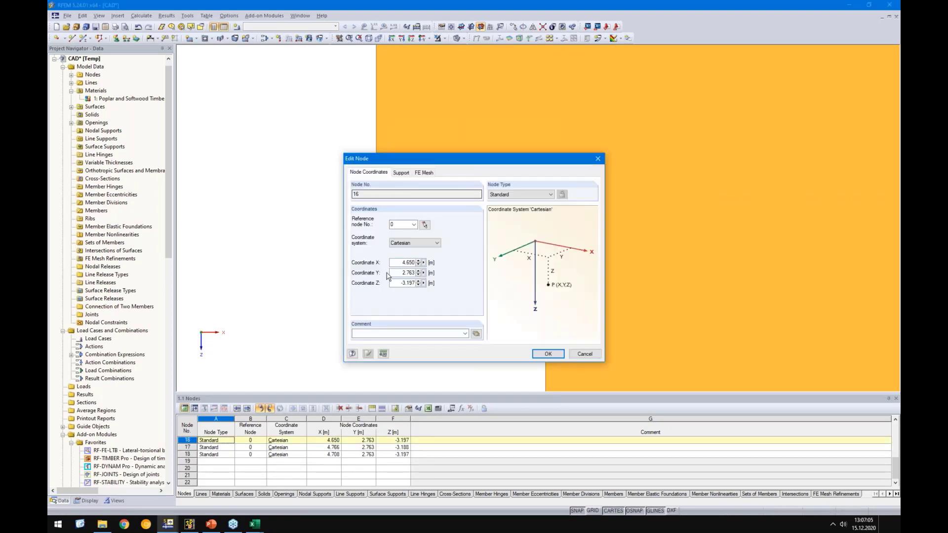
pyautogui.click(395, 282)
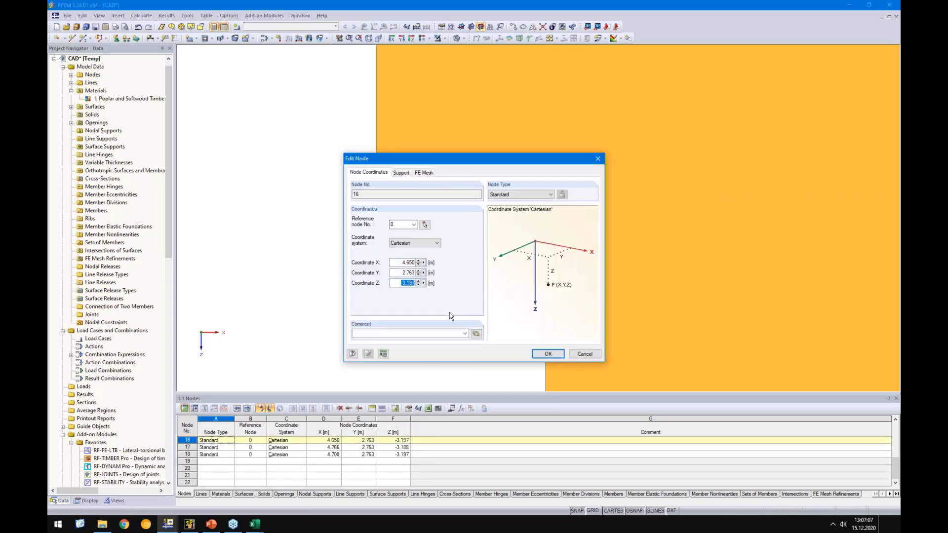
pyautogui.click(576, 354)
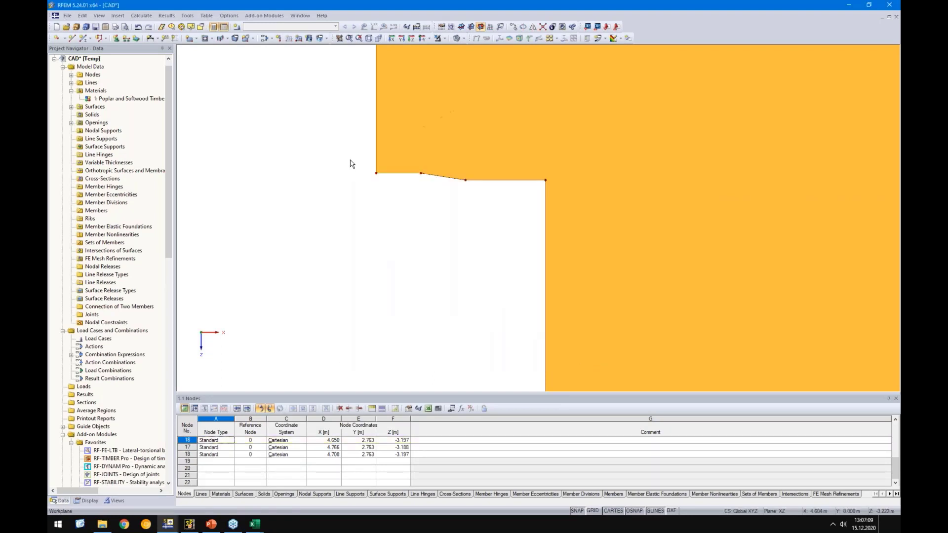
pyautogui.doubleClick(545, 180)
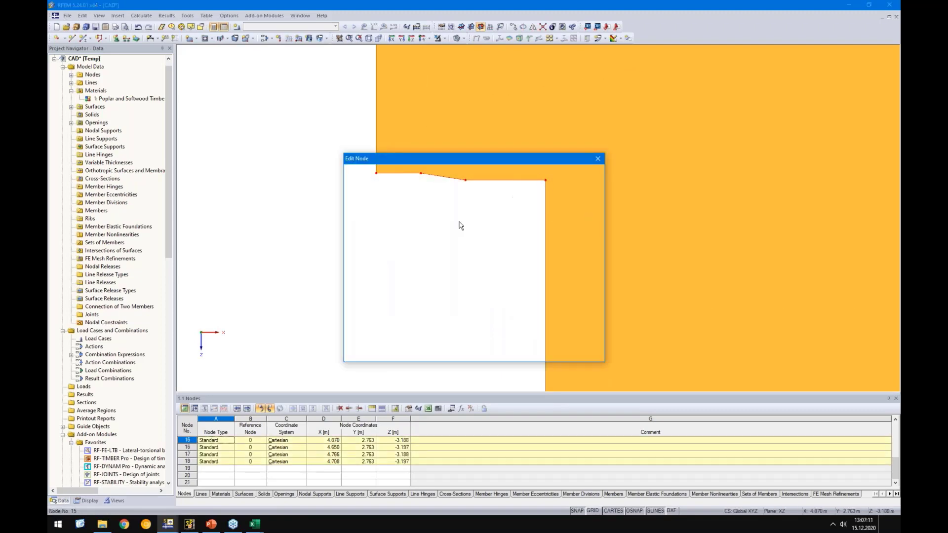
pyautogui.hotkey('ctrl', 'v')
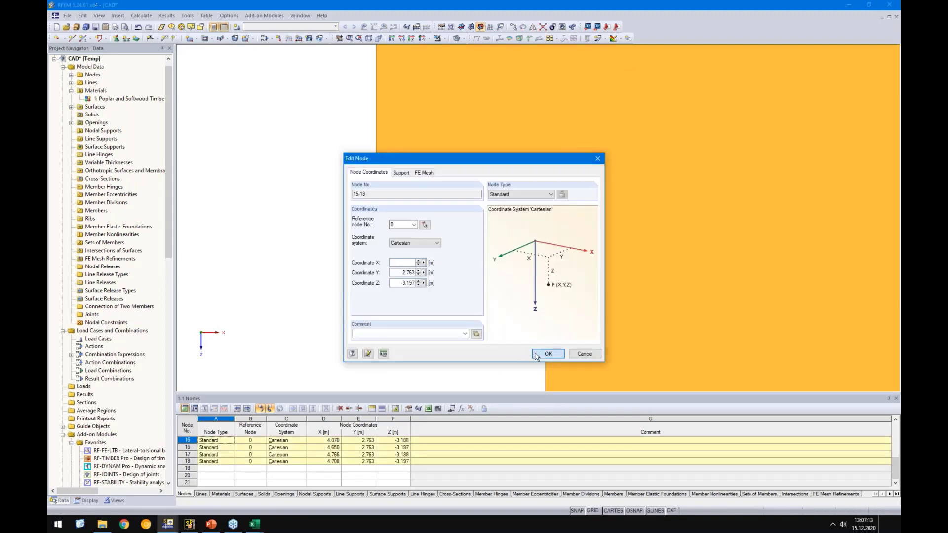
pyautogui.click(548, 353)
# Delete the two intermediate nodes on the lower-left notch edge, merging the joined lines
pyautogui.moveTo(404, 226); pyautogui.dragTo(472, 154)
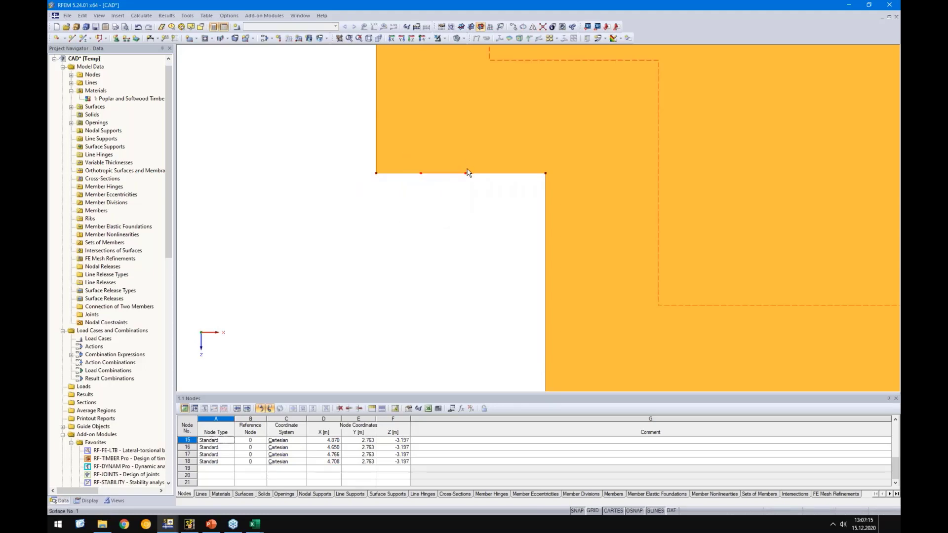
pyautogui.rightClick(465, 173)
pyautogui.moveTo(487, 191)
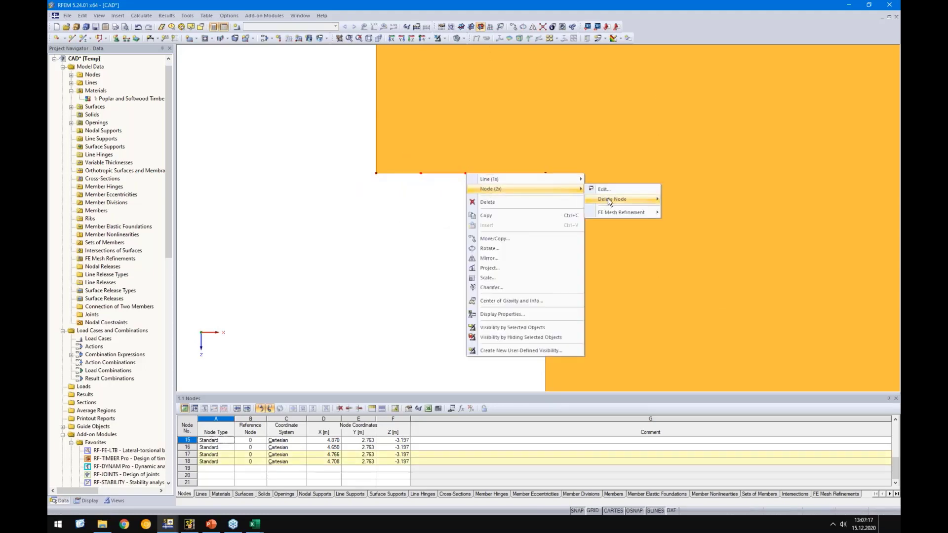
pyautogui.moveTo(611, 200)
pyautogui.click(685, 210)
# Delete the two redundant nodes beside the wall's upper-right corner, merging the joined lines
pyautogui.scroll(-5, 495, 255)
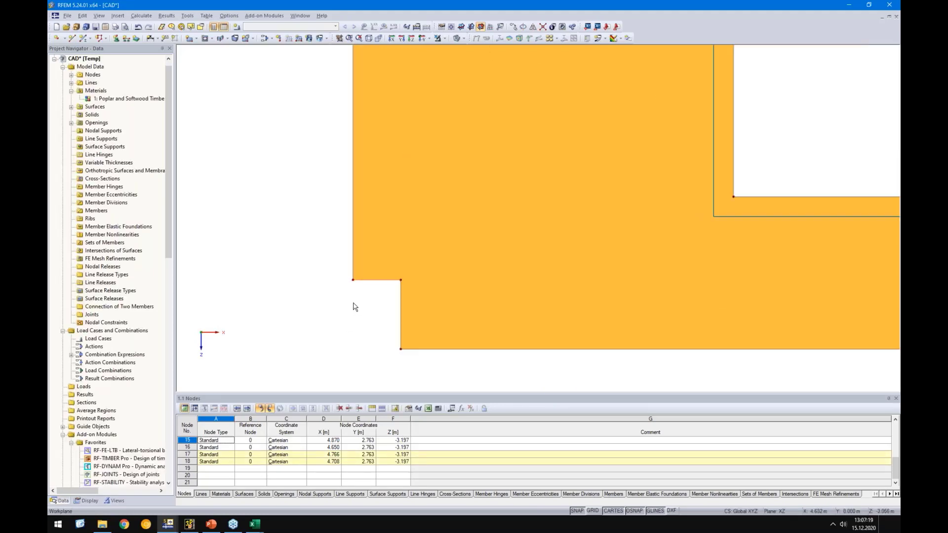
pyautogui.scroll(5, 334, 292)
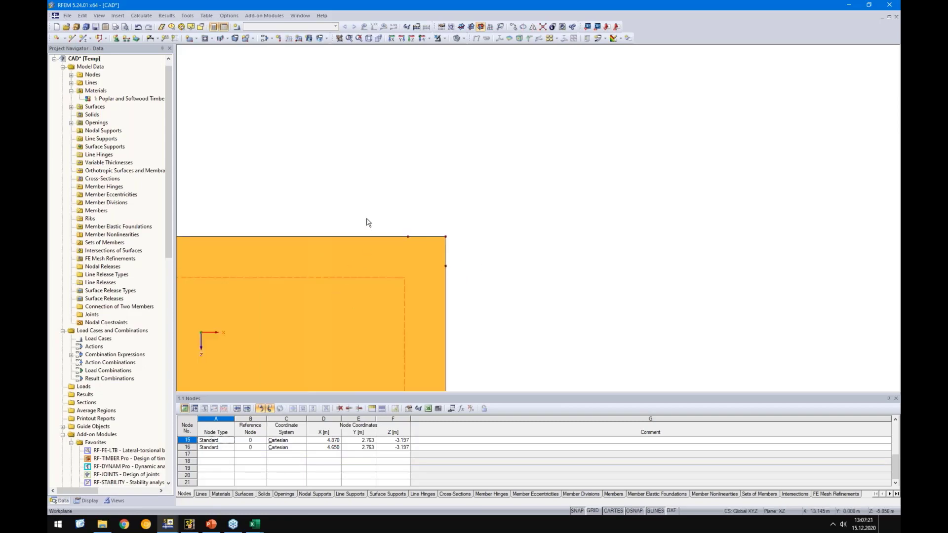
pyautogui.moveTo(484, 298); pyautogui.dragTo(443, 256)
pyautogui.rightClick(446, 266)
pyautogui.moveTo(489, 282)
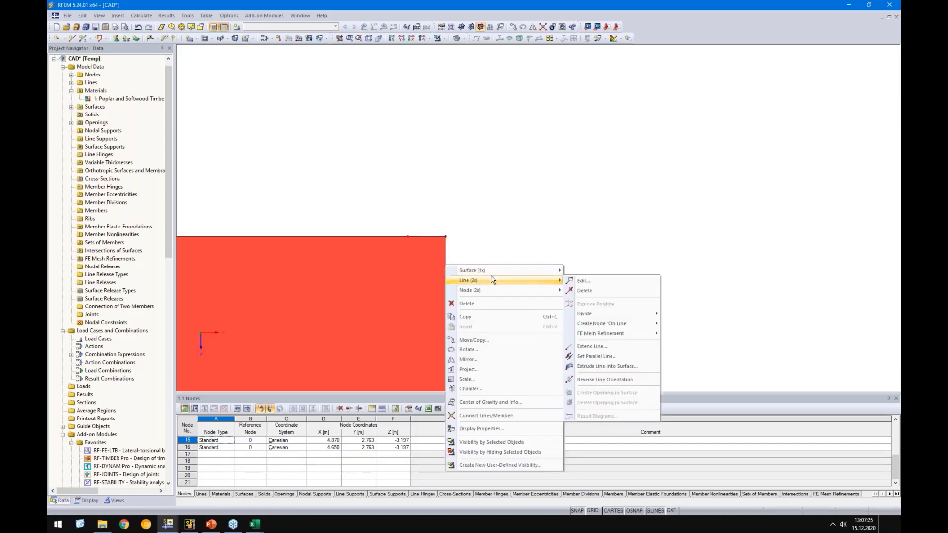
pyautogui.moveTo(591, 300)
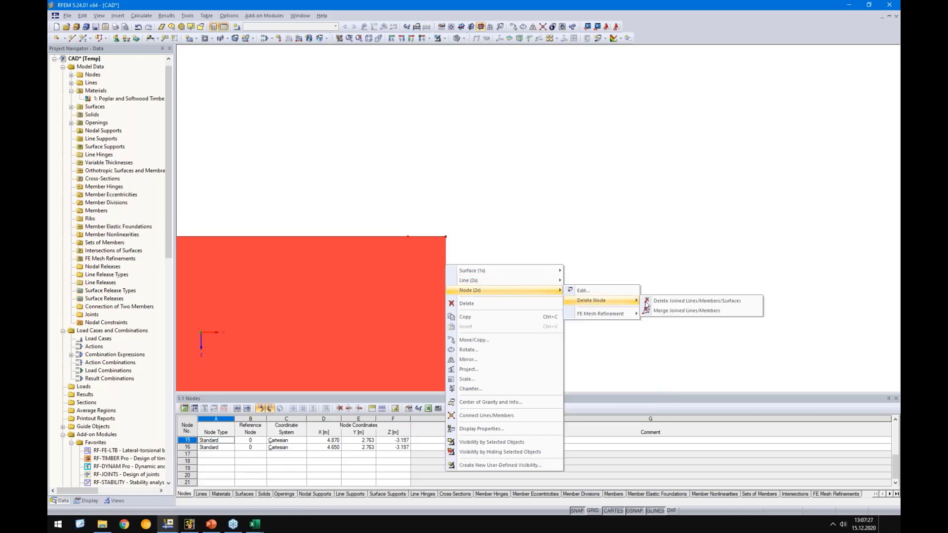
pyautogui.click(660, 312)
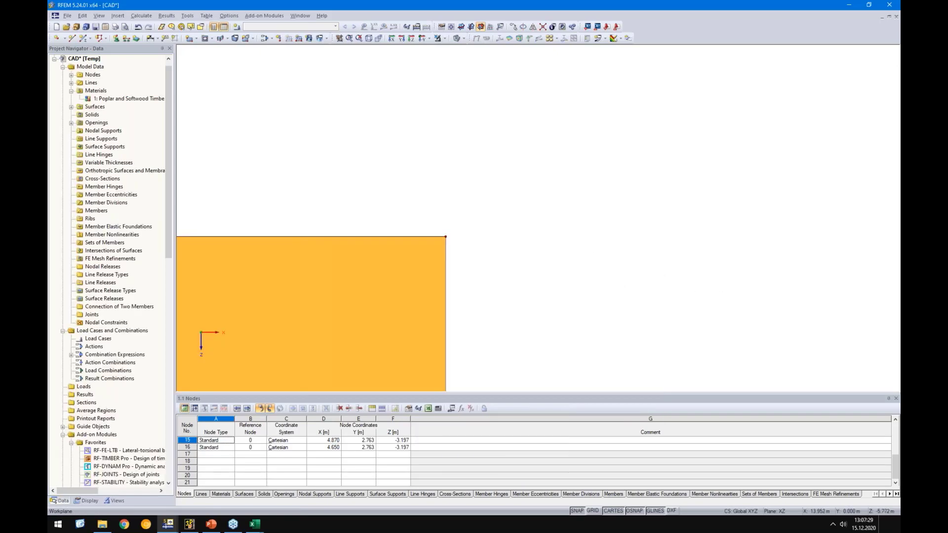
pyautogui.scroll(-1, 593, 254)
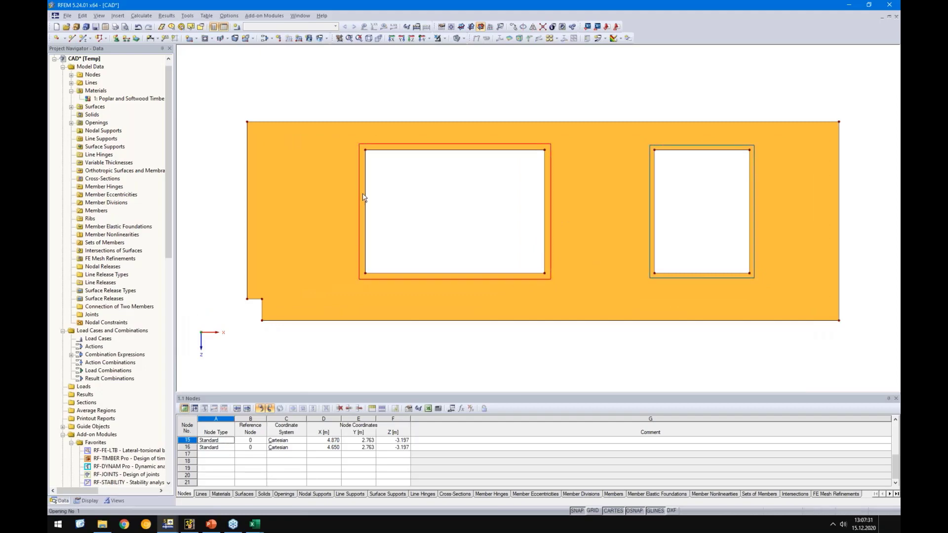
pyautogui.moveTo(487, 356); pyautogui.dragTo(454, 349, button='middle')
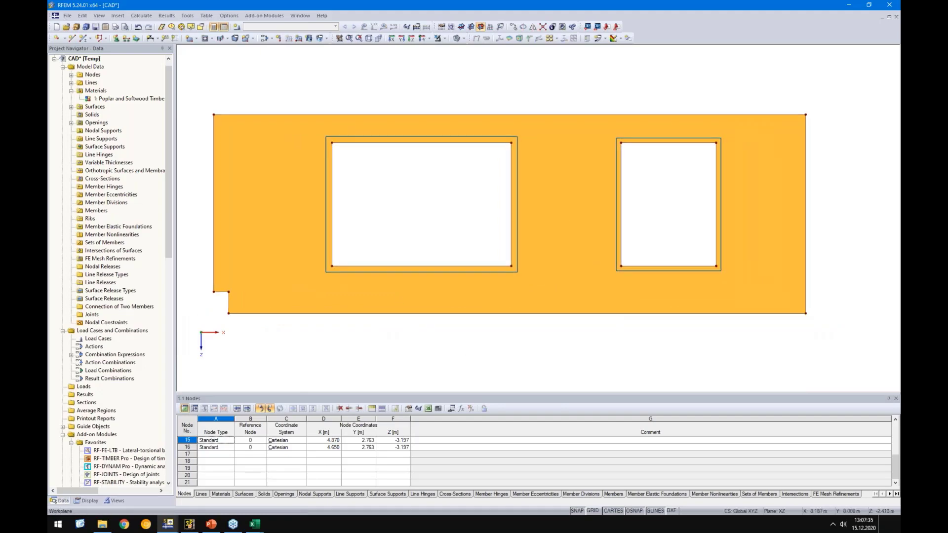
# Switch to the PowerPoint presentation, review the deep beam example's supports, stiffness, stress and stability slides, and return to the CAD model in RFEM
pyautogui.click(210, 523)
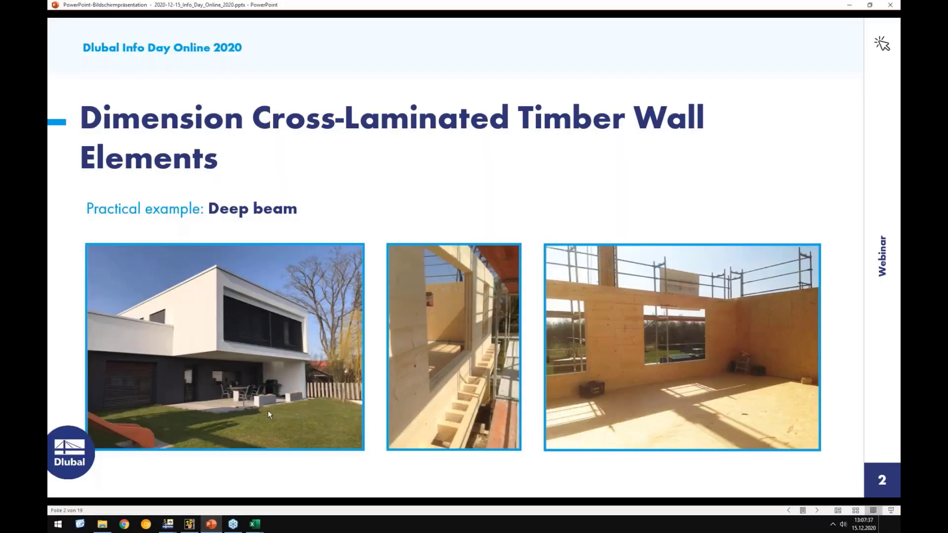
pyautogui.click(316, 341)
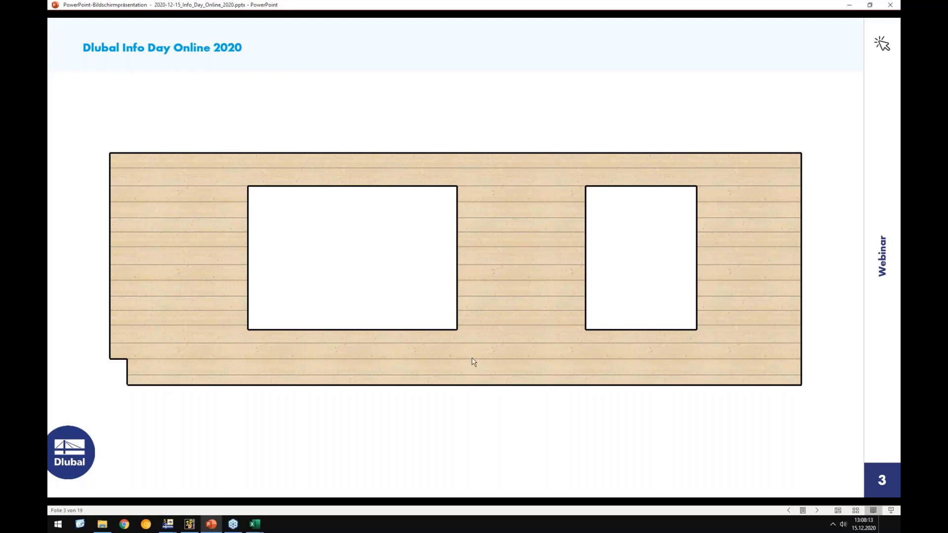
pyautogui.click(397, 425)
pyautogui.click(325, 395)
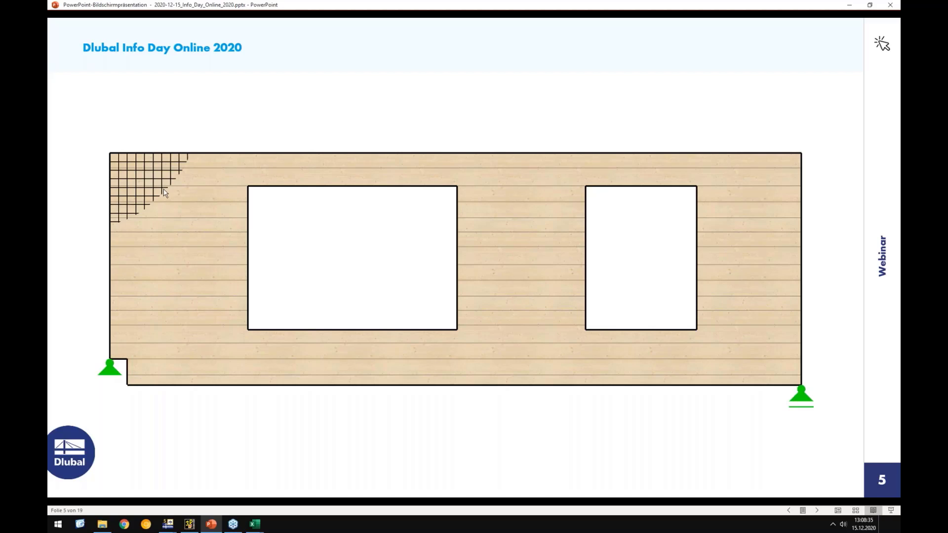
pyautogui.click(345, 281)
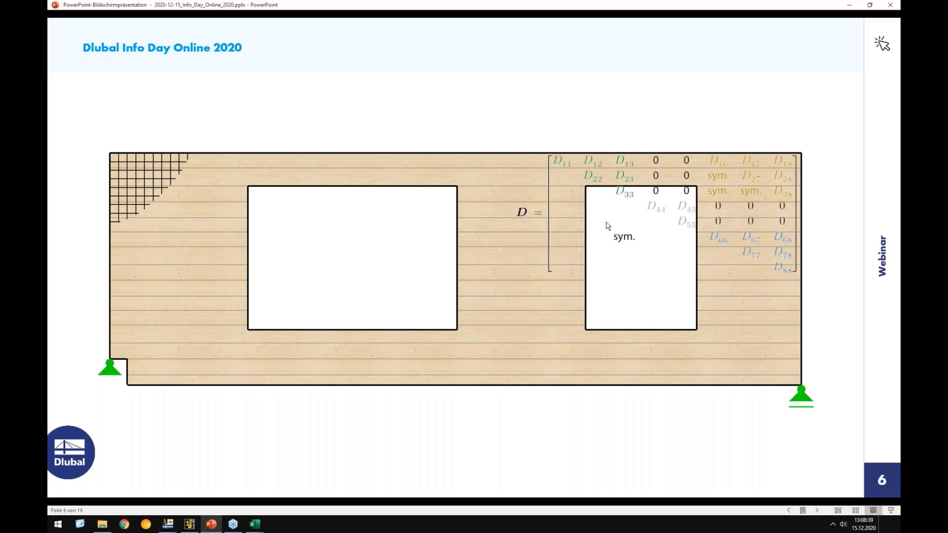
pyautogui.click(228, 306)
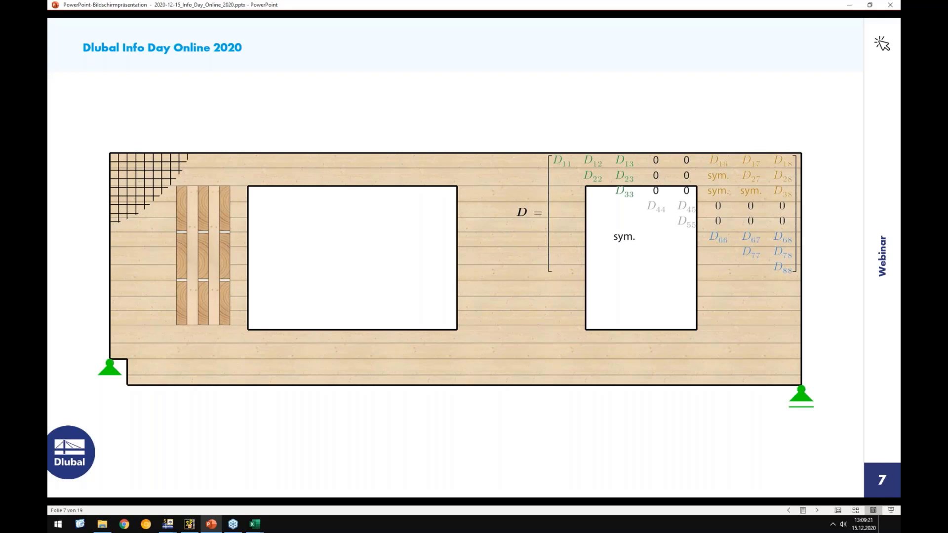
pyautogui.press('Right')
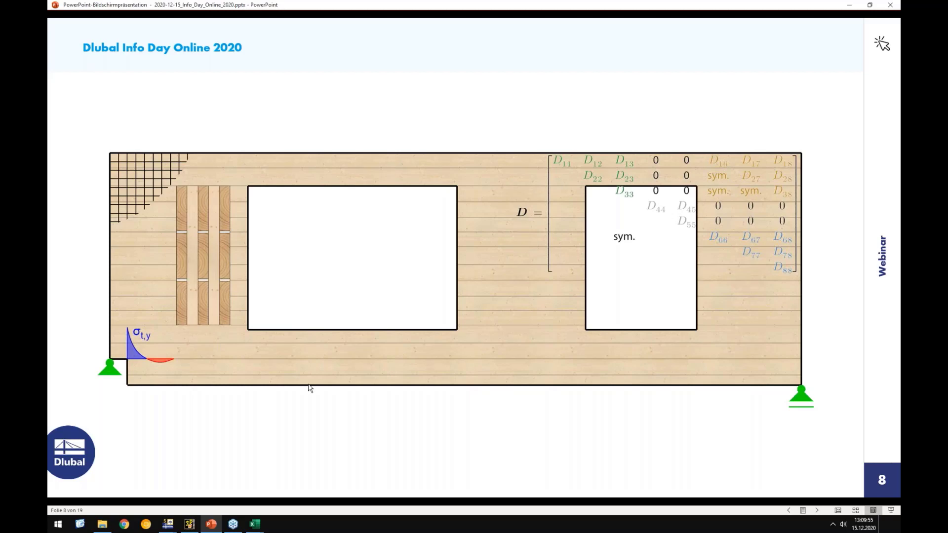
pyautogui.press('Right')
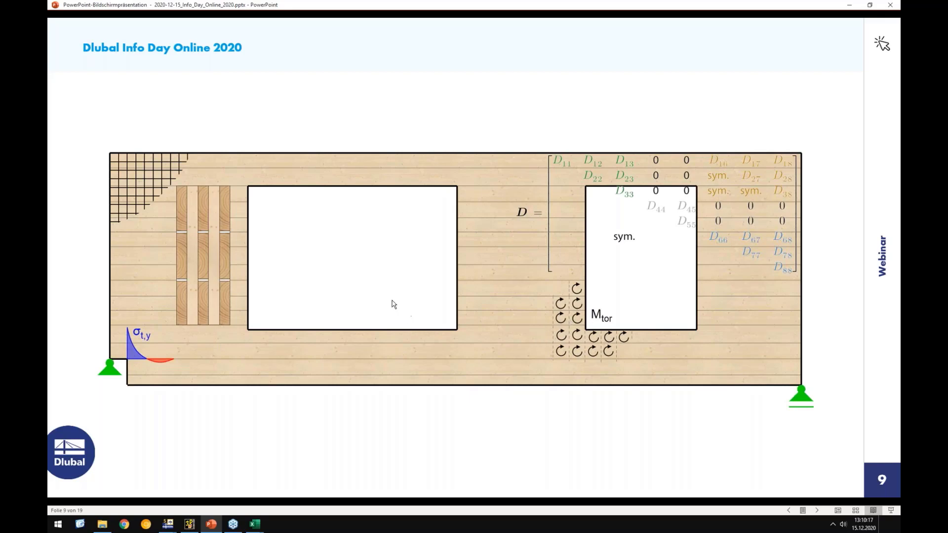
pyautogui.click(339, 277)
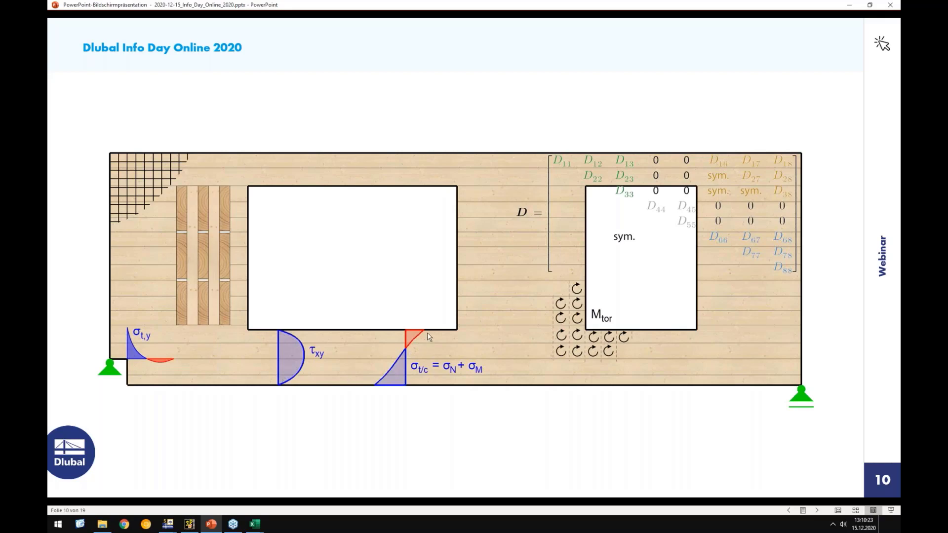
pyautogui.click(353, 294)
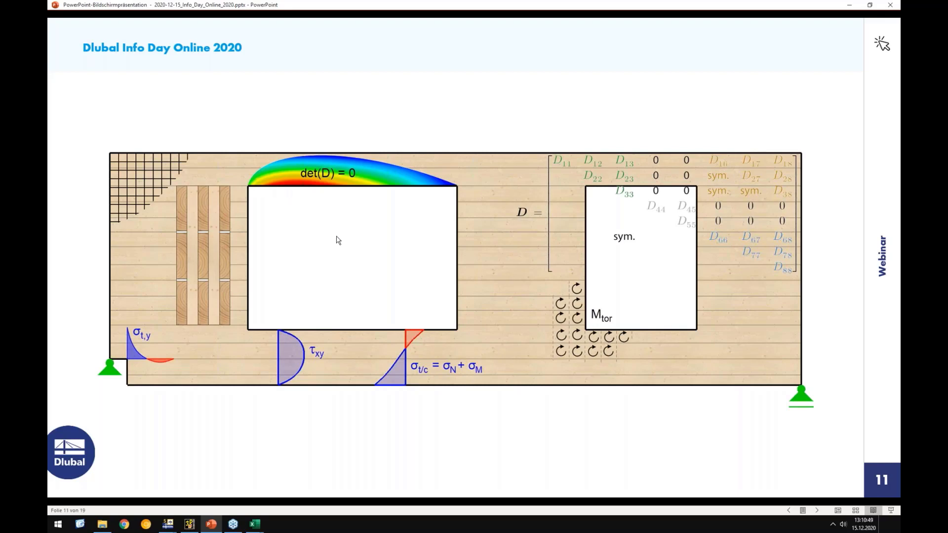
pyautogui.click(339, 263)
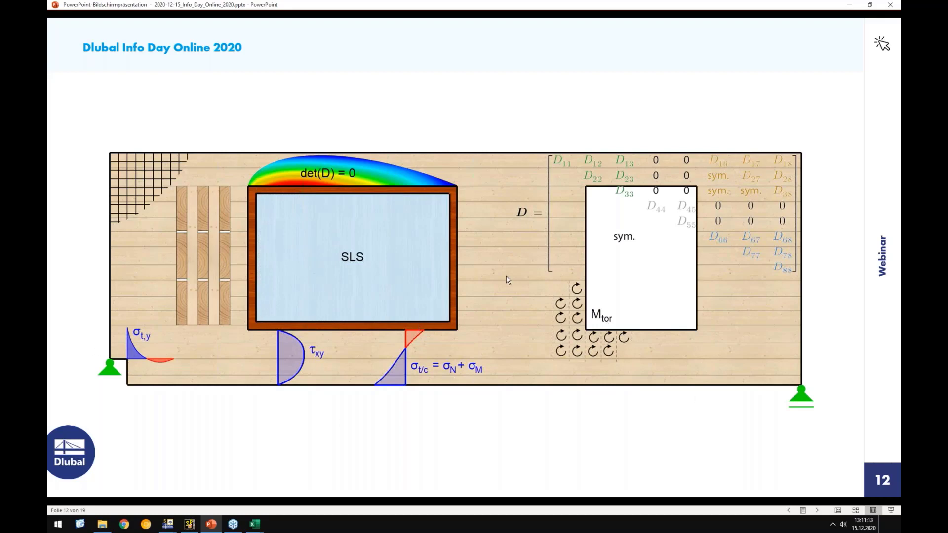
pyautogui.scroll(-1, 507, 275)
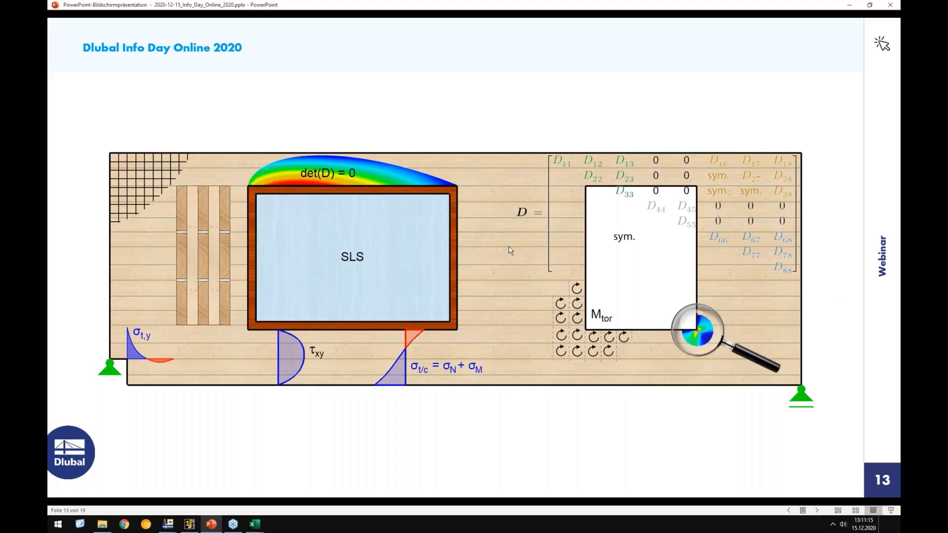
pyautogui.scroll(-1, 508, 246)
pyautogui.scroll(1, 509, 246)
pyautogui.moveTo(166, 527)
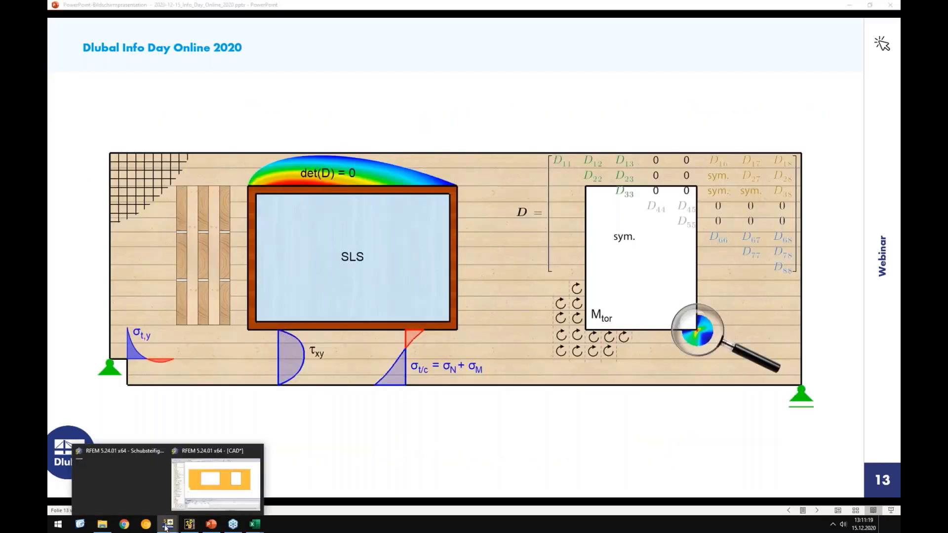
pyautogui.click(198, 490)
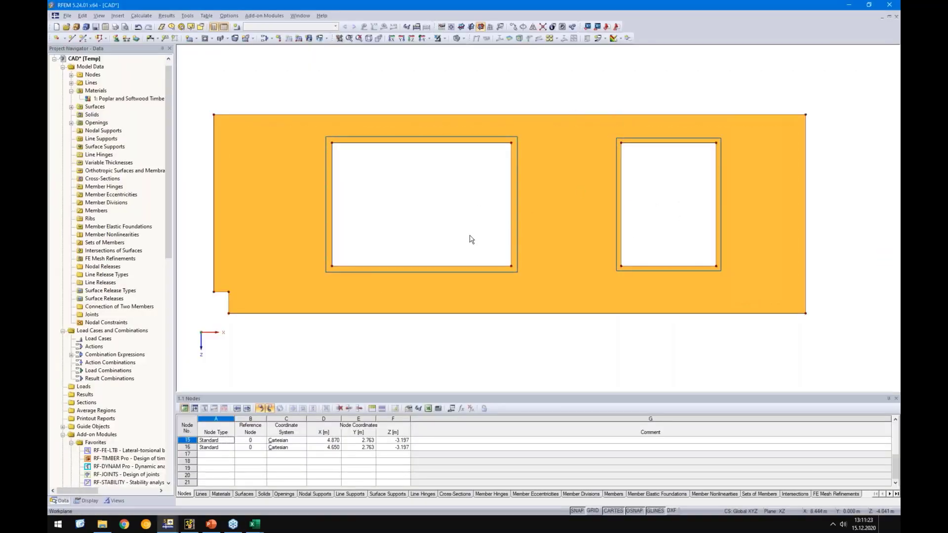
# Place nodal supports fixed in uX, uY and uZ with all rotations free at the notch's left corner and the wall's lower-right corner
pyautogui.scroll(-1, 471, 240)
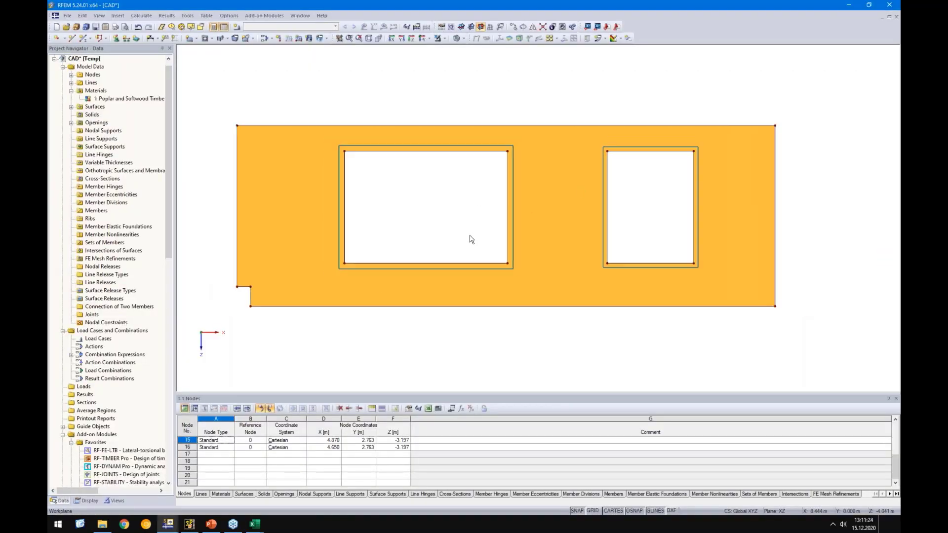
pyautogui.click(121, 42)
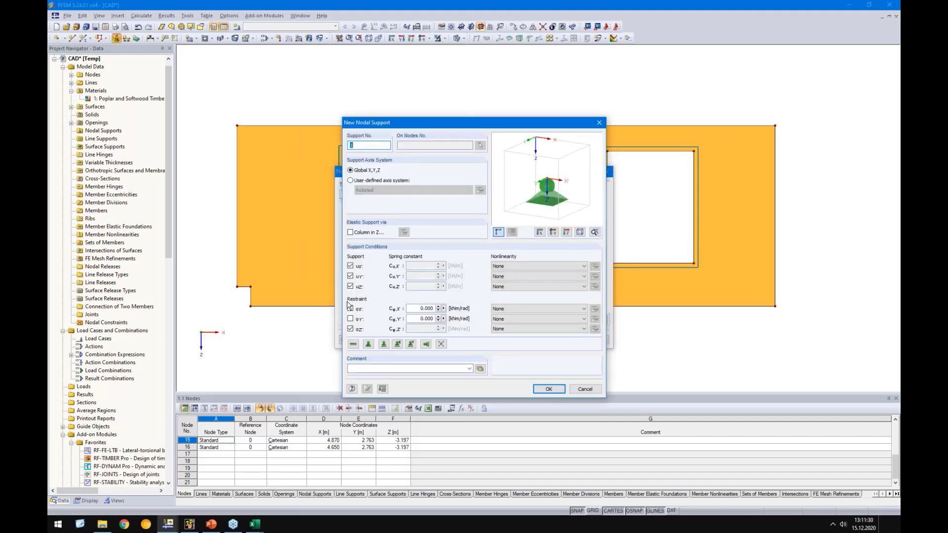
pyautogui.click(351, 328)
pyautogui.click(350, 266)
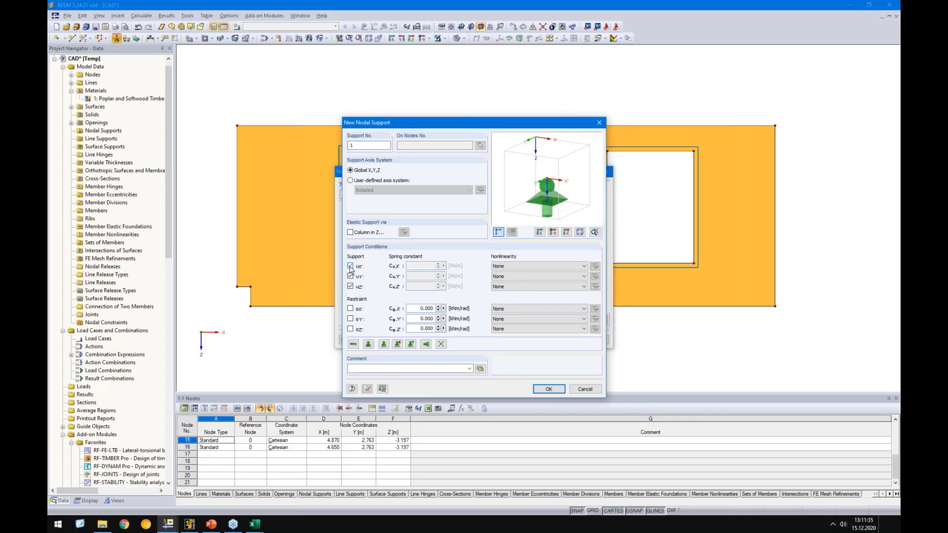
pyautogui.click(548, 389)
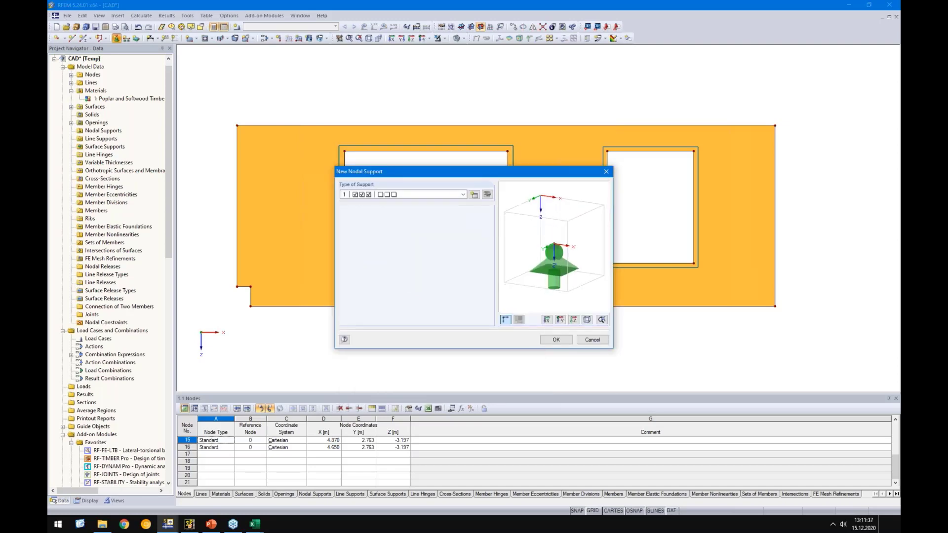
pyautogui.click(555, 340)
pyautogui.click(237, 286)
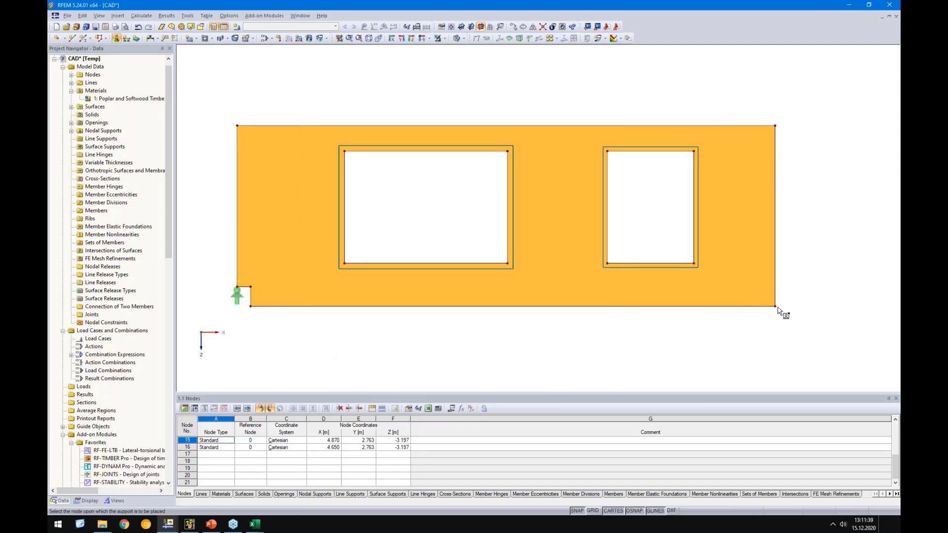
pyautogui.click(777, 307)
pyautogui.rightClick(735, 334)
# Give the wall's lower-right corner node a new support type fixed only in uY and uZ, with uX and all rotations free
pyautogui.doubleClick(775, 314)
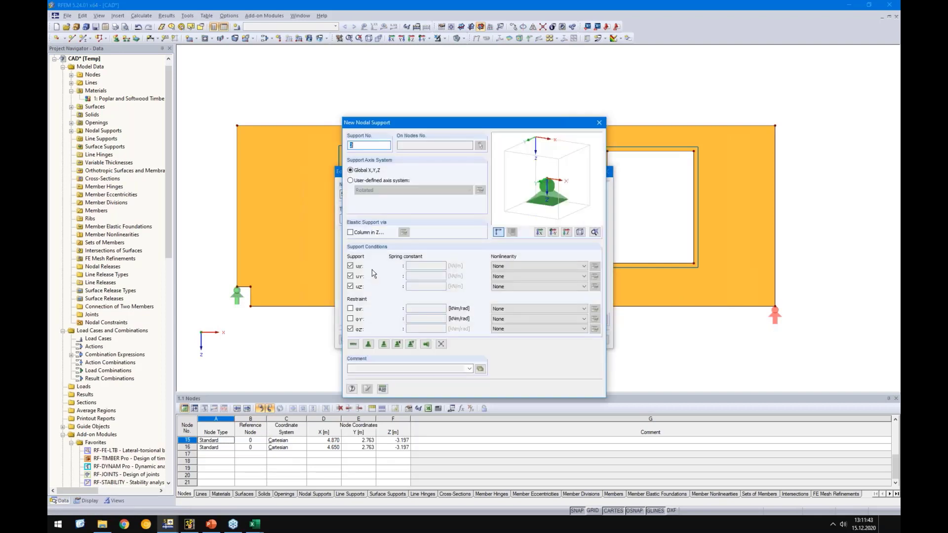
pyautogui.click(351, 267)
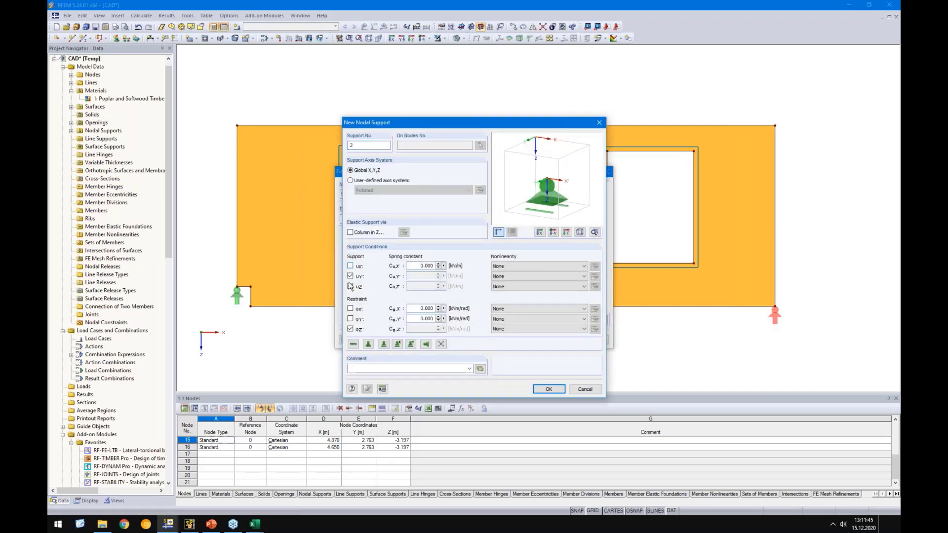
pyautogui.click(350, 329)
pyautogui.click(549, 389)
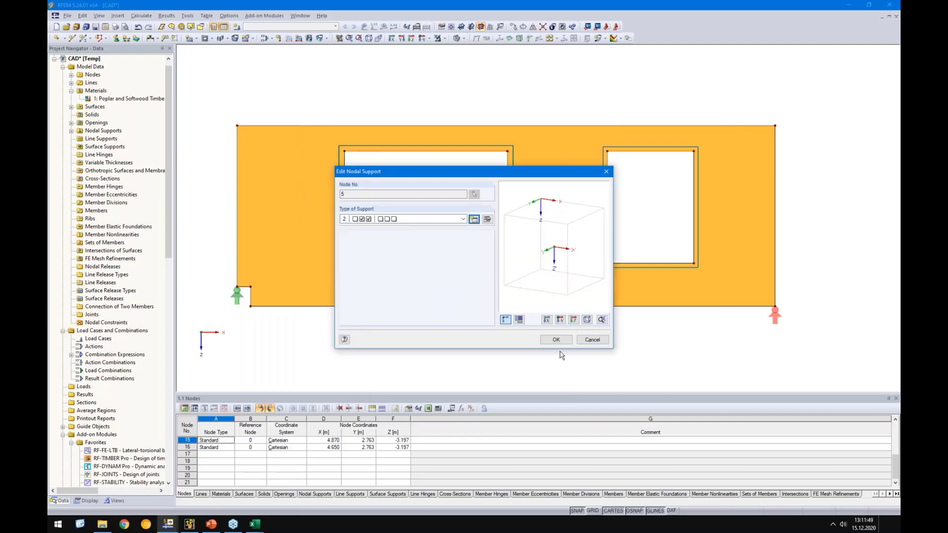
pyautogui.click(560, 342)
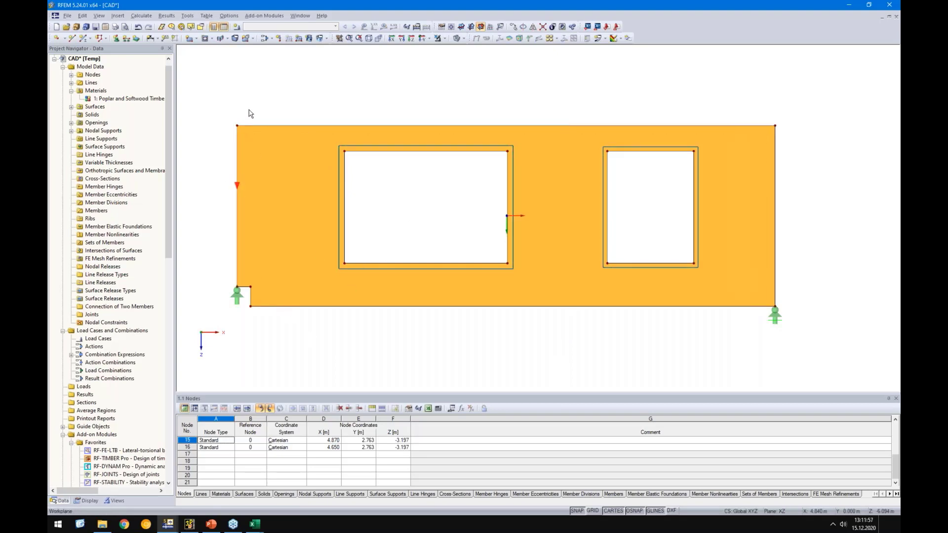
# Place a global line support fixed only in uY along the wall's left, bottom, top and right outer edges
pyautogui.click(125, 39)
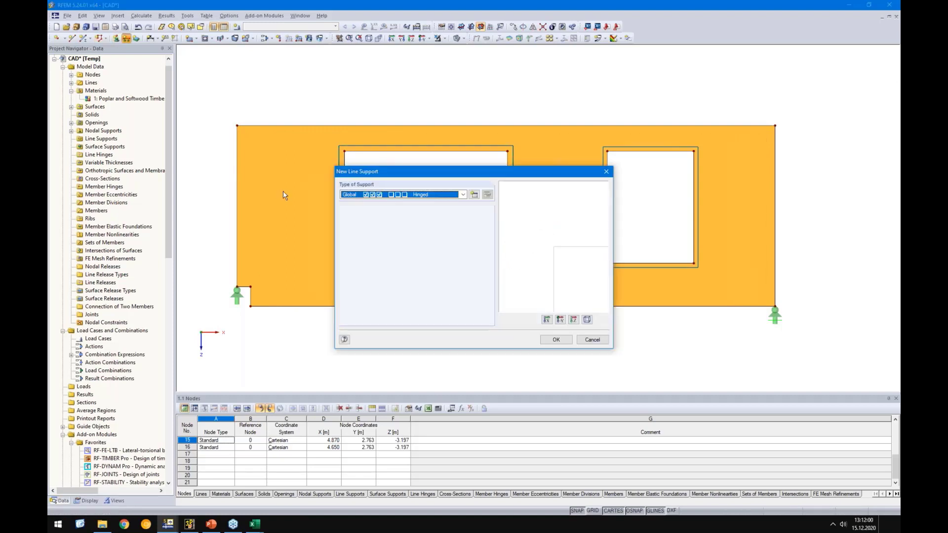
pyautogui.click(473, 195)
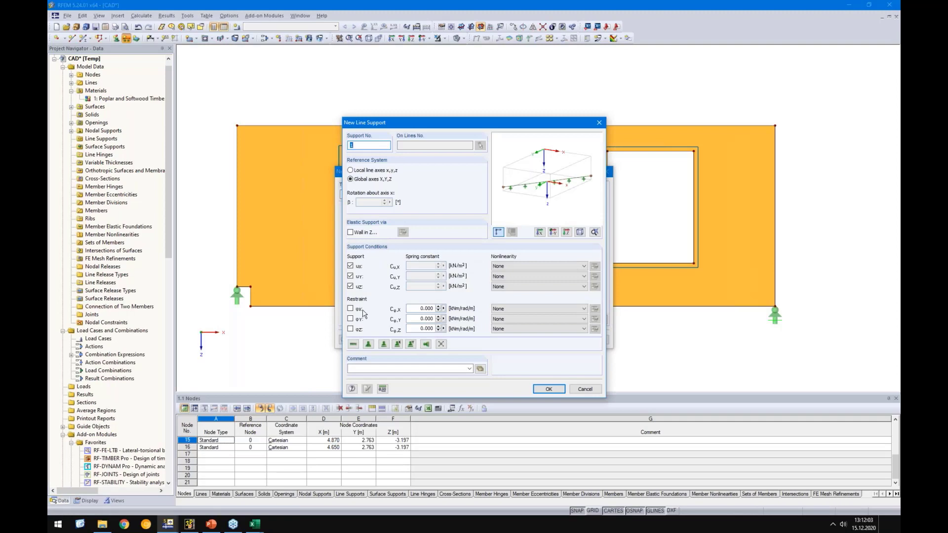
pyautogui.click(350, 287)
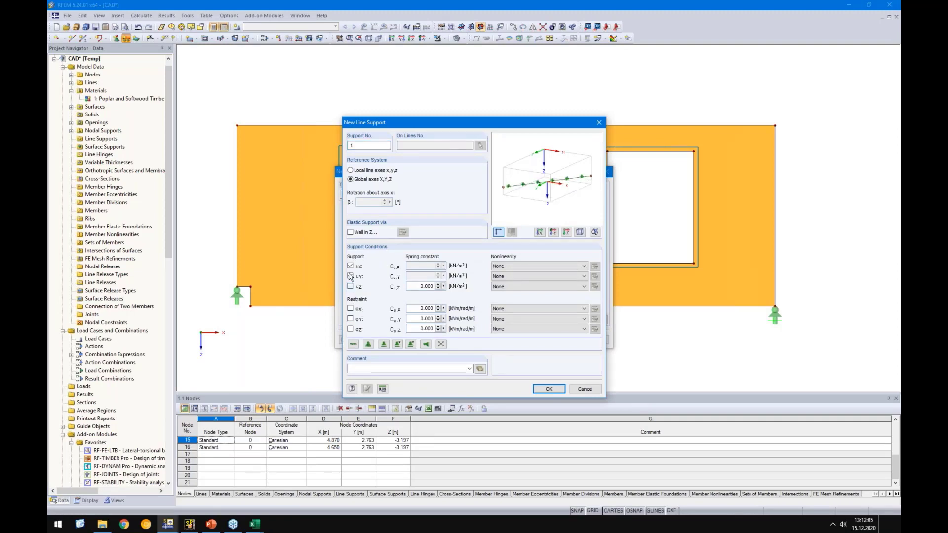
pyautogui.click(350, 266)
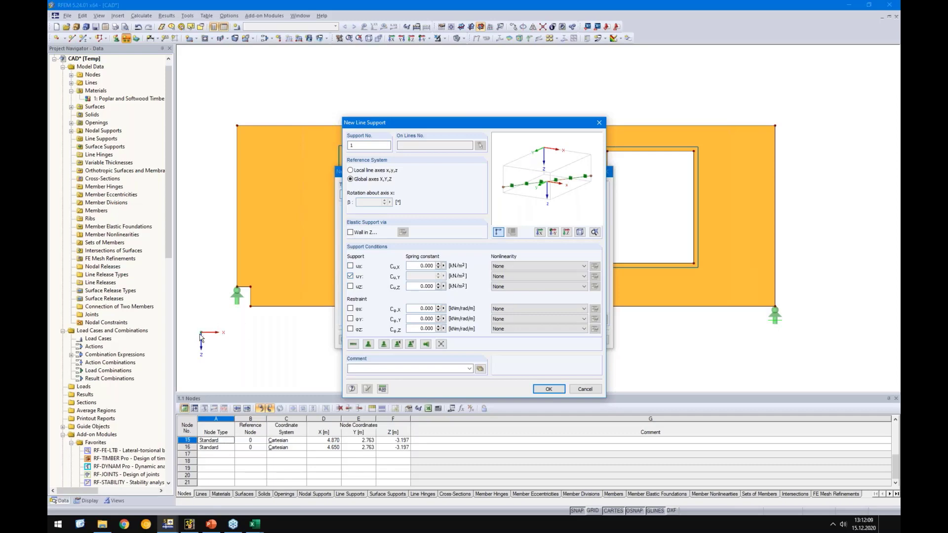
pyautogui.click(537, 389)
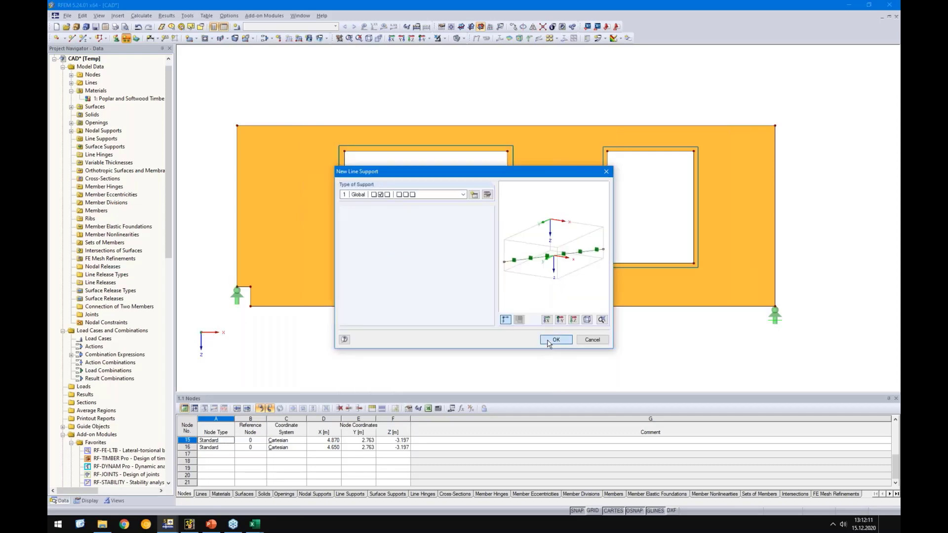
pyautogui.click(556, 339)
pyautogui.click(570, 306)
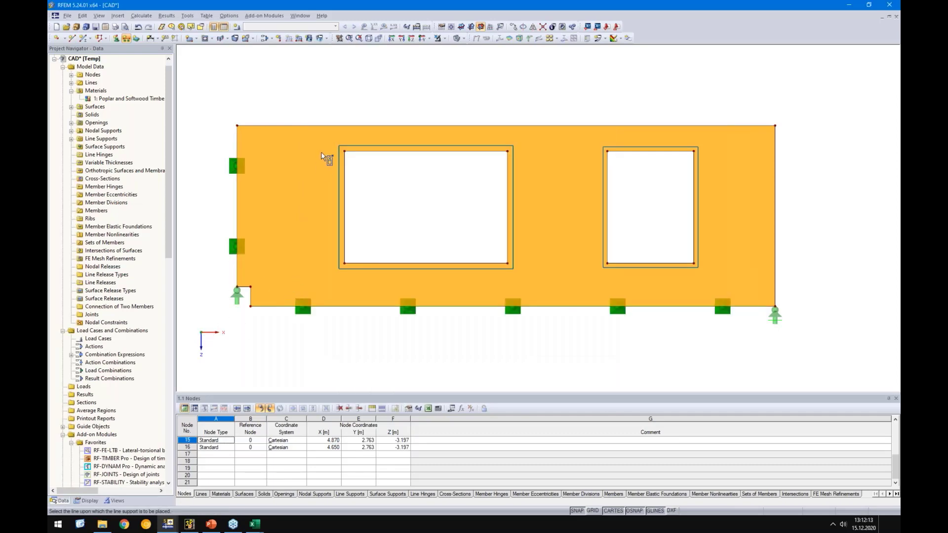
pyautogui.click(337, 126)
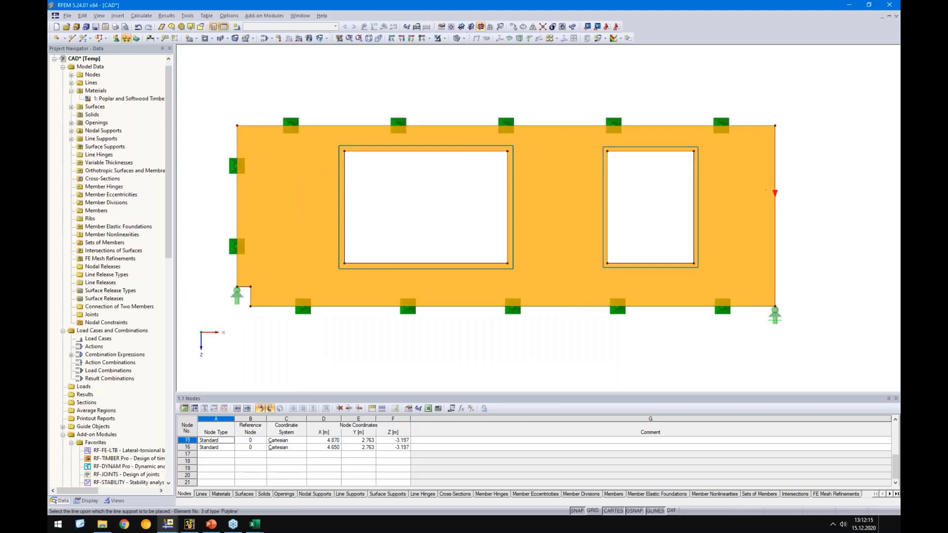
pyautogui.click(775, 192)
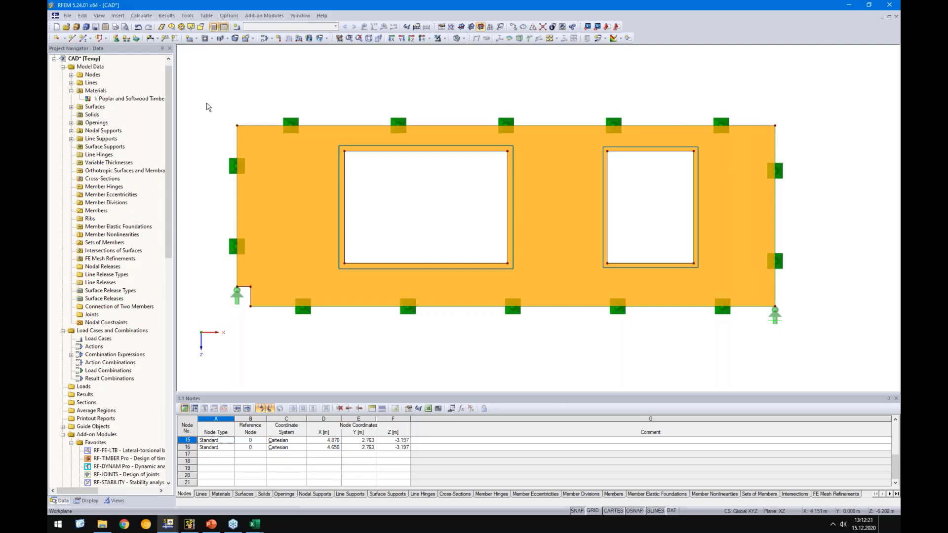
# Create load case LC1 with the description Self-weight
pyautogui.scroll(-2, 206, 107)
pyautogui.moveTo(205, 106); pyautogui.dragTo(237, 134, button='middle')
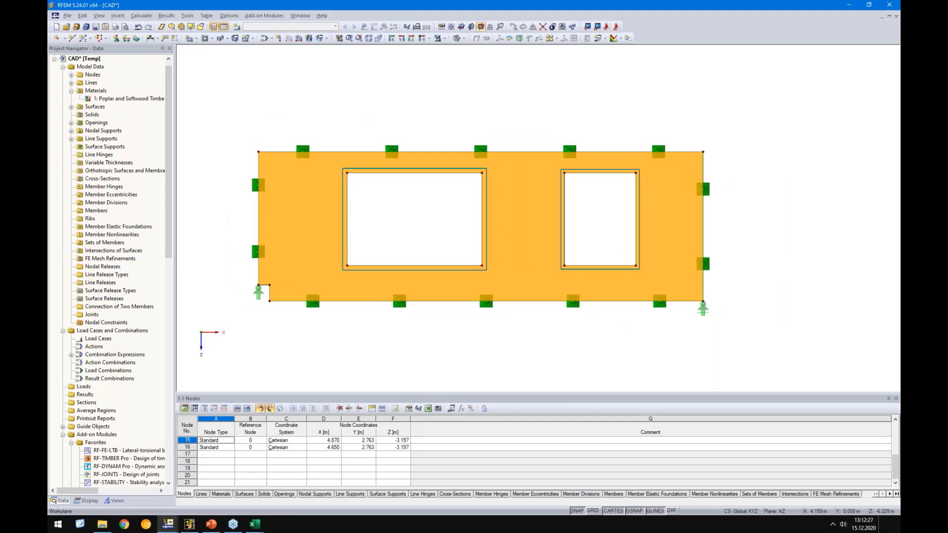
pyautogui.click(237, 26)
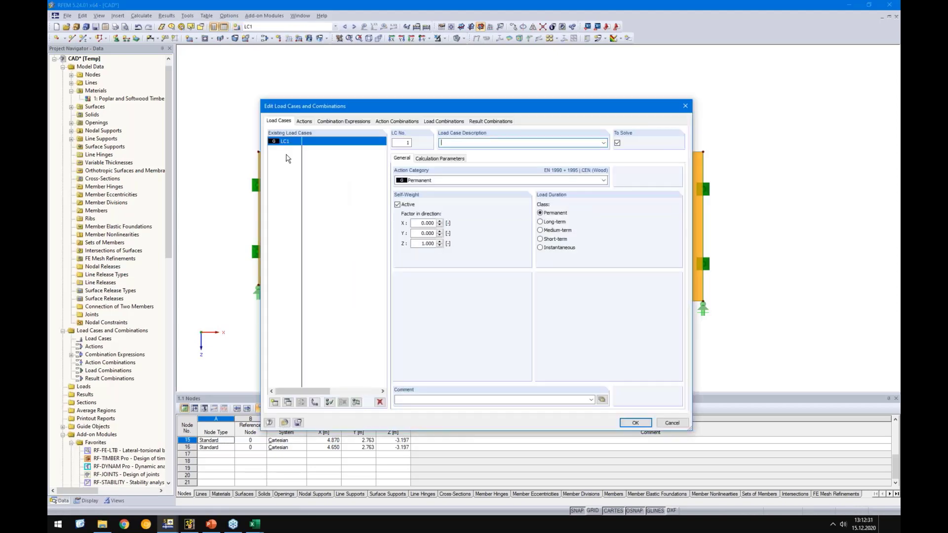
pyautogui.click(606, 144)
pyautogui.click(562, 149)
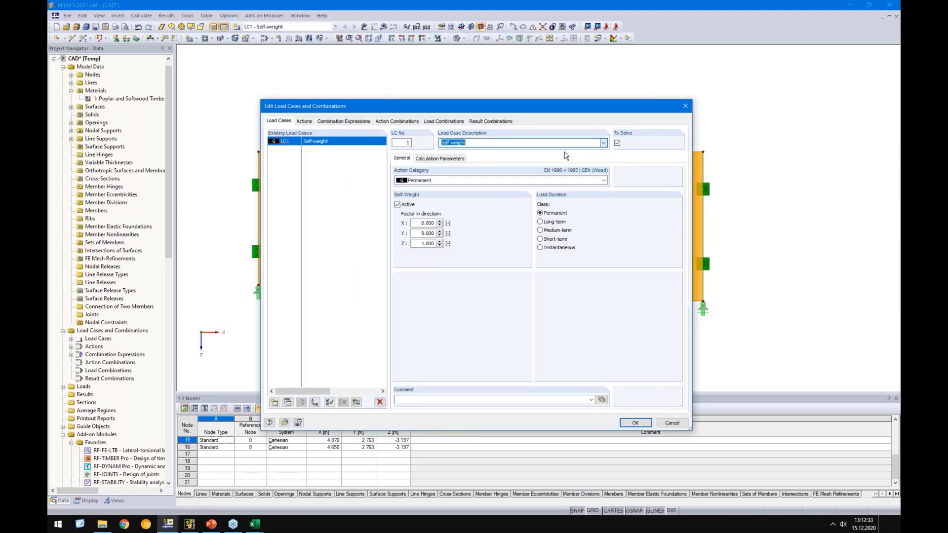
# Add load cases LC2 Snow and LC3 Imposed load, and check the action category and load duration of all cases
pyautogui.click(275, 402)
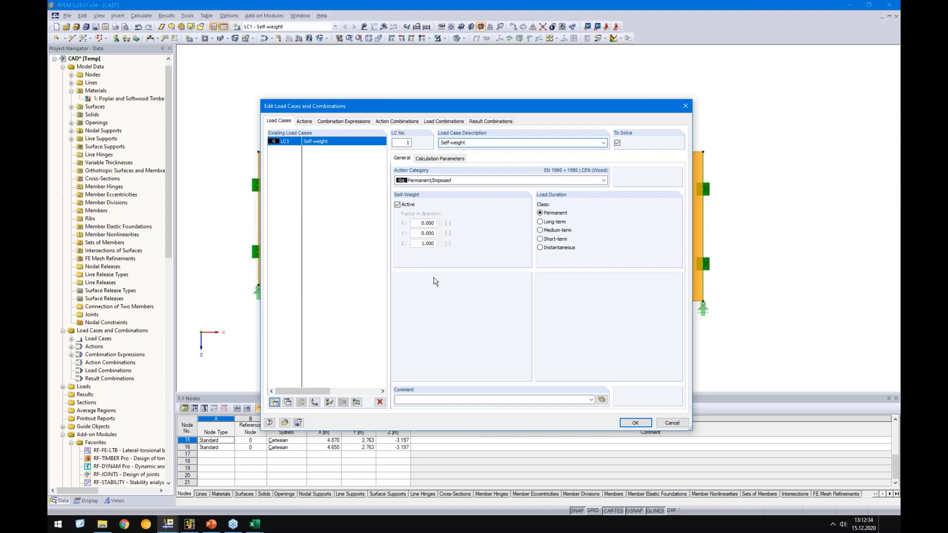
pyautogui.click(603, 143)
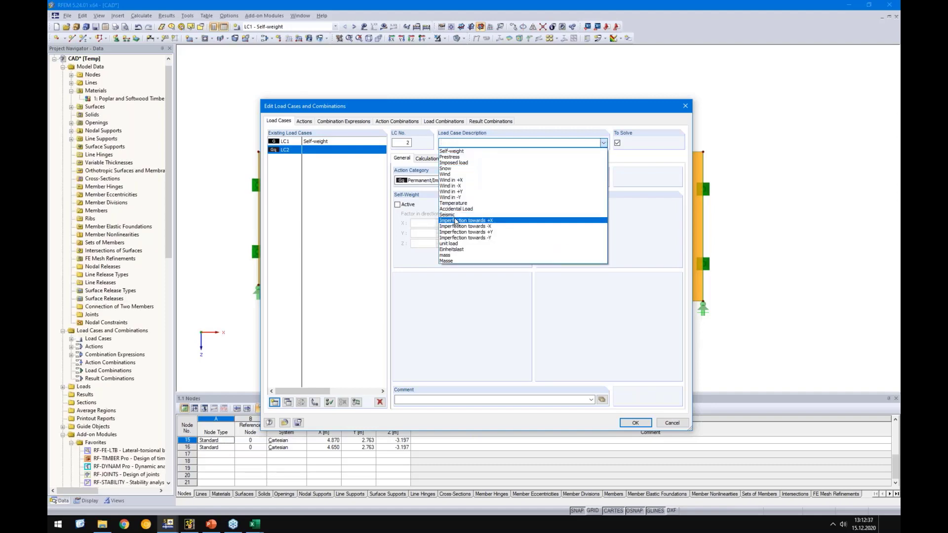
pyautogui.click(449, 169)
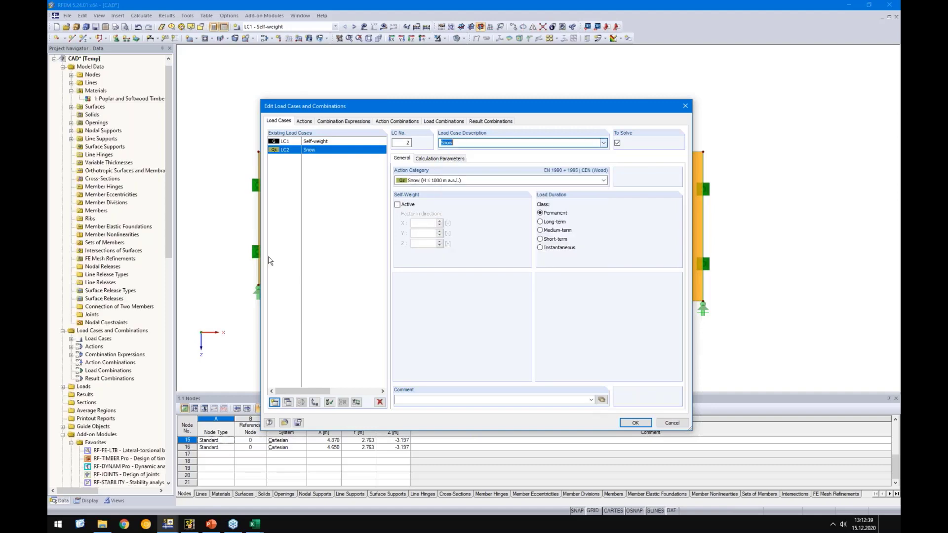
pyautogui.click(274, 402)
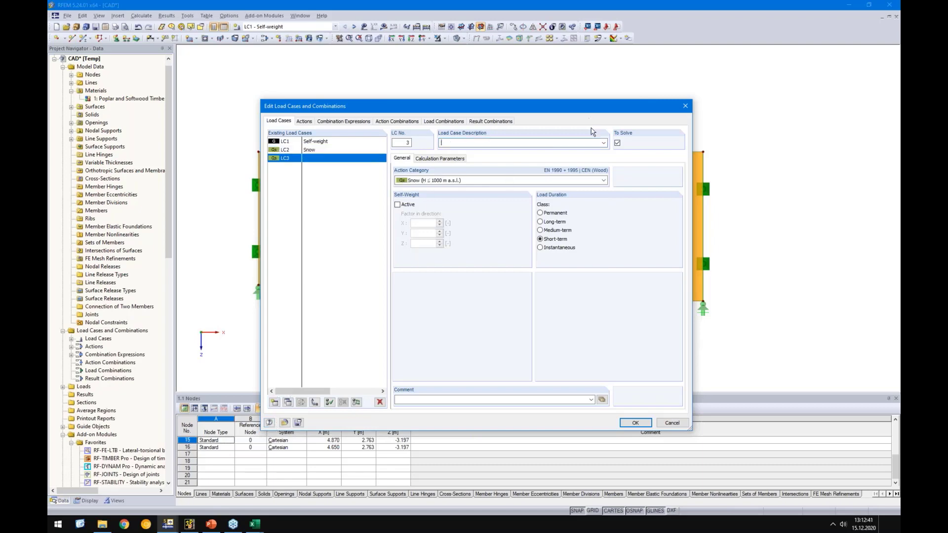
pyautogui.click(604, 143)
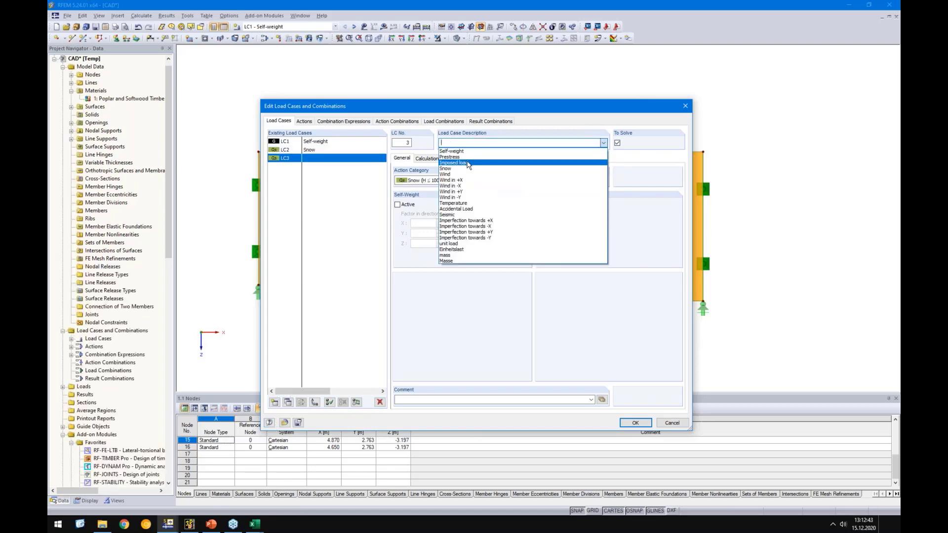
pyautogui.click(461, 160)
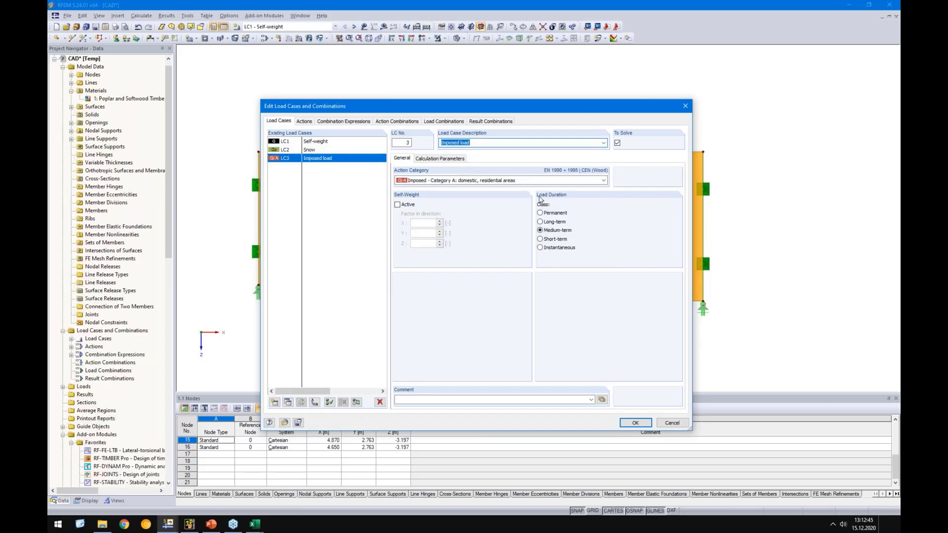
pyautogui.click(328, 149)
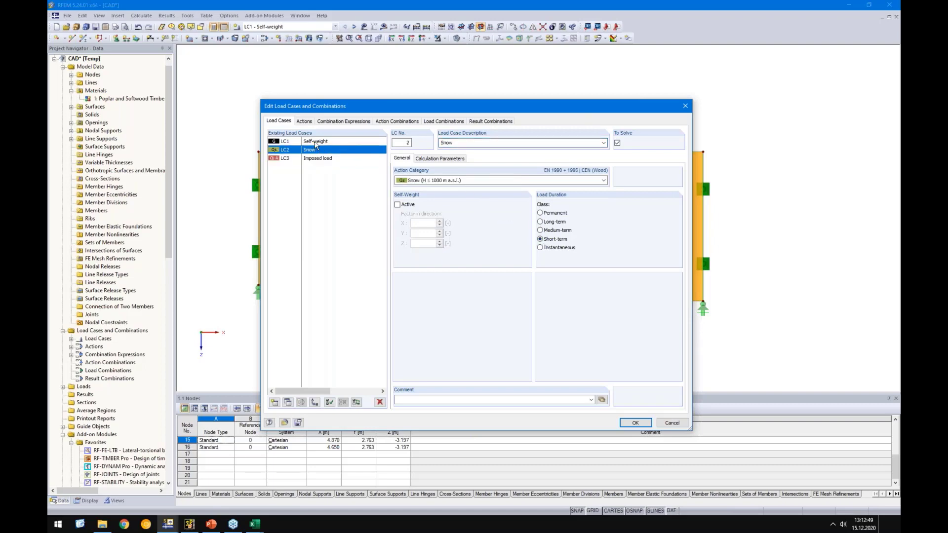
pyautogui.click(315, 142)
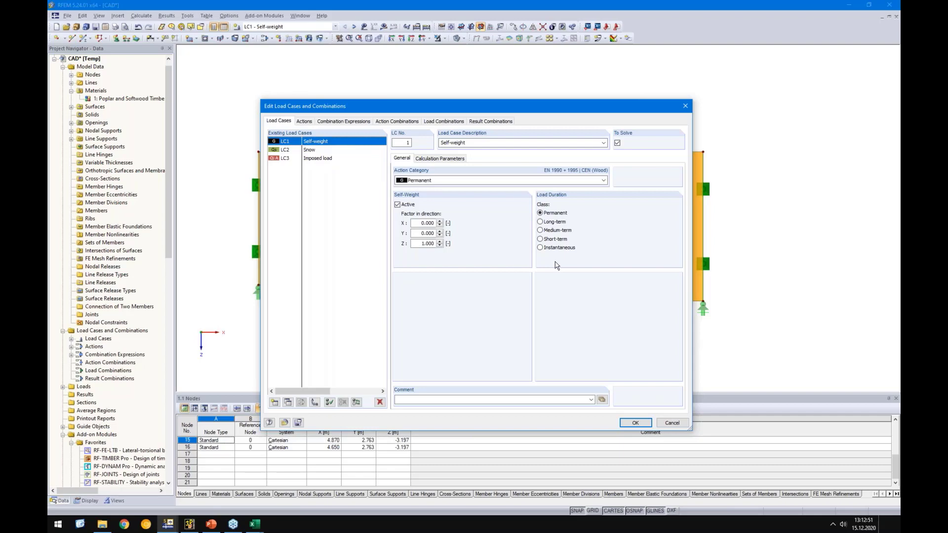
pyautogui.click(633, 423)
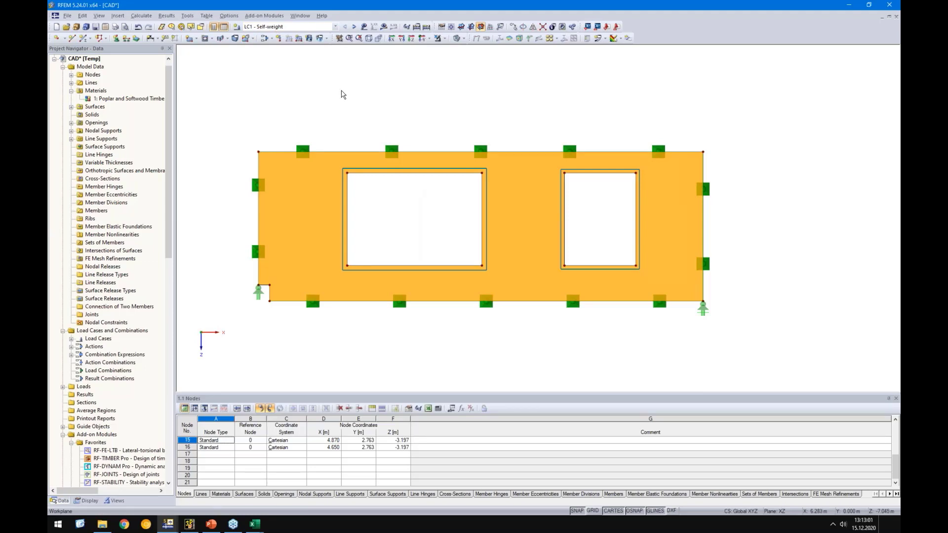
# Apply a uniform 5 kN/m line load in global Z to the wall's top and bottom edges in LC1
pyautogui.click(299, 38)
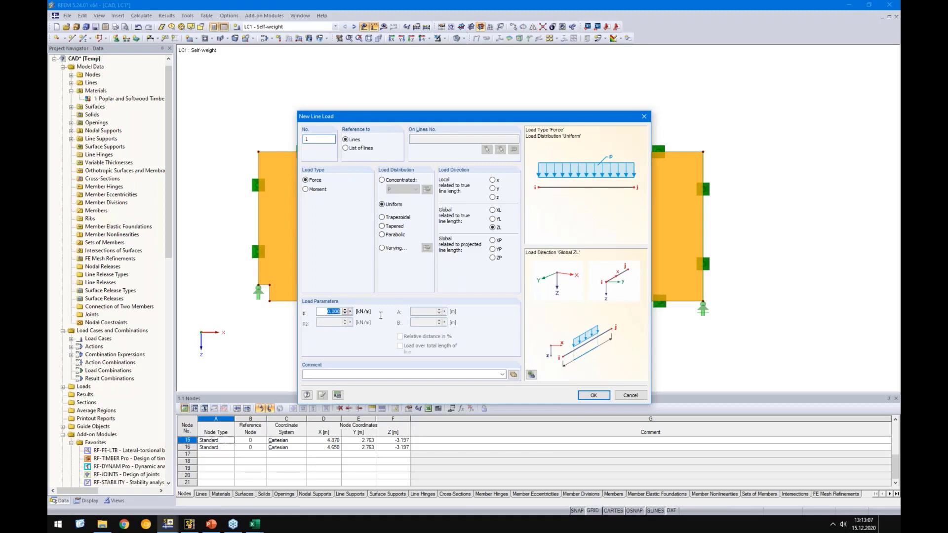
pyautogui.click(594, 395)
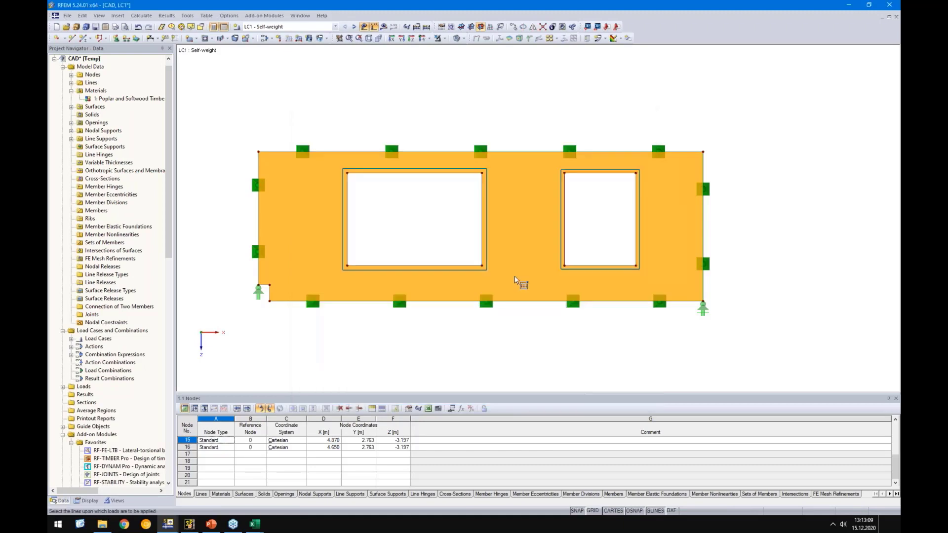
pyautogui.click(440, 154)
pyautogui.click(443, 294)
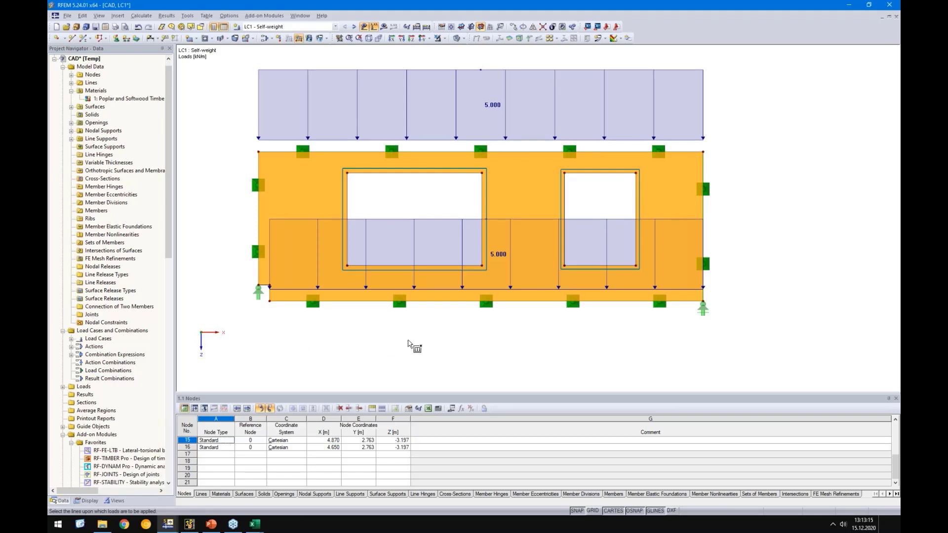
pyautogui.press('Escape')
pyautogui.click(300, 39)
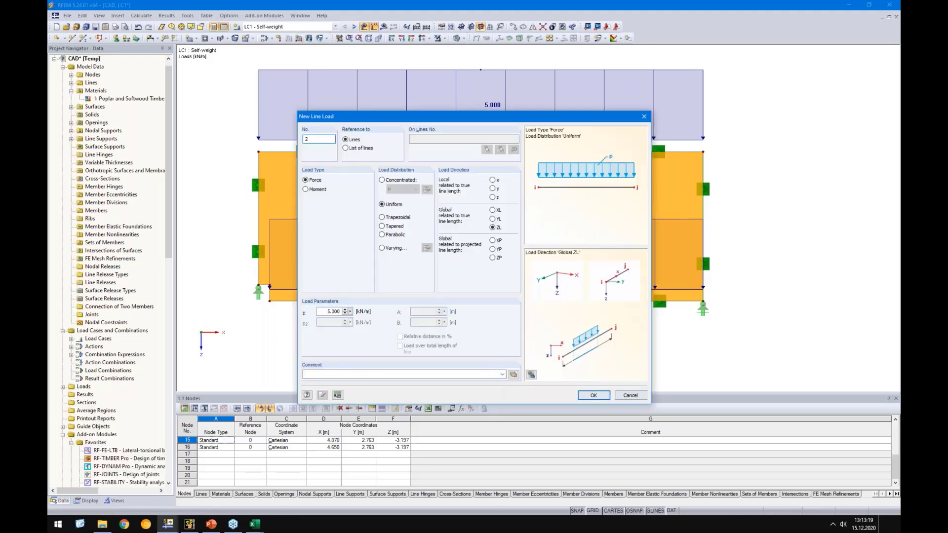
pyautogui.press('Return')
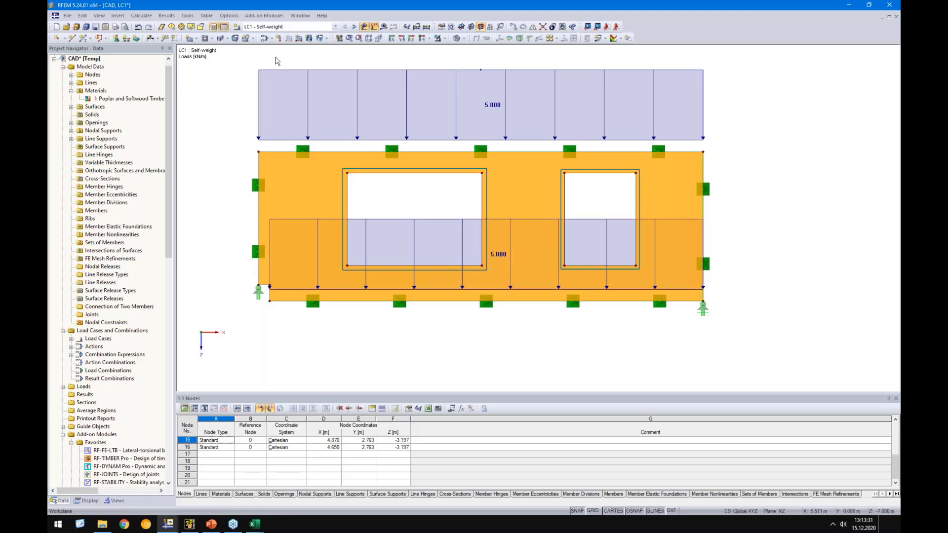
pyautogui.click(196, 18)
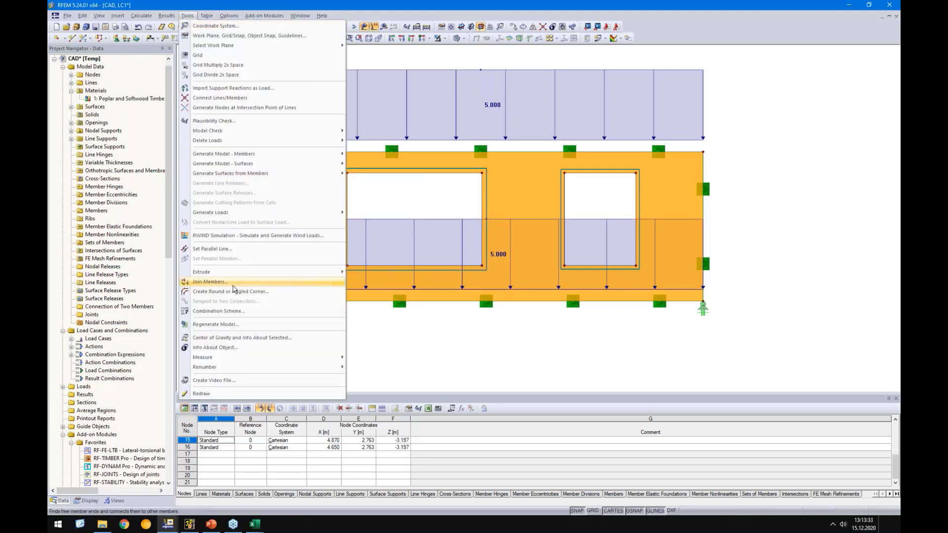
pyautogui.moveTo(219, 213)
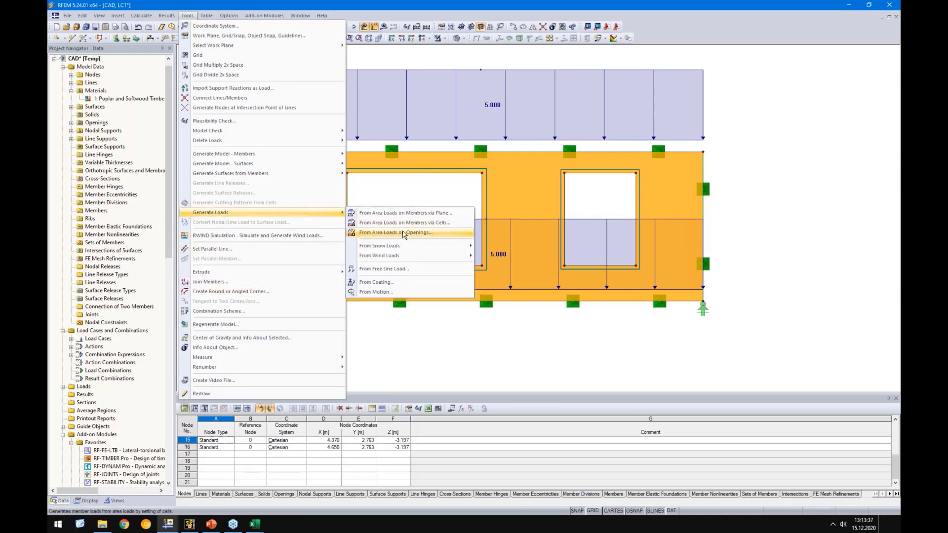
pyautogui.click(397, 235)
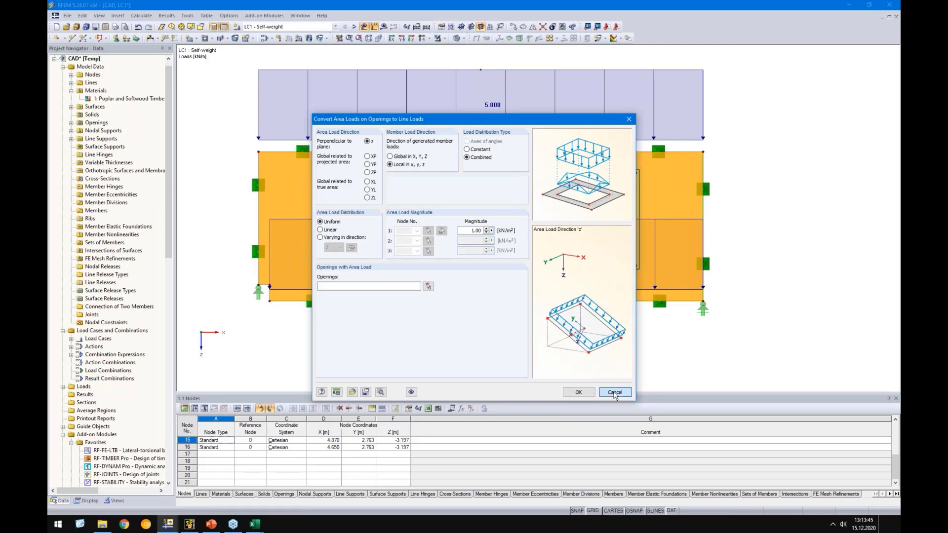
pyautogui.click(615, 392)
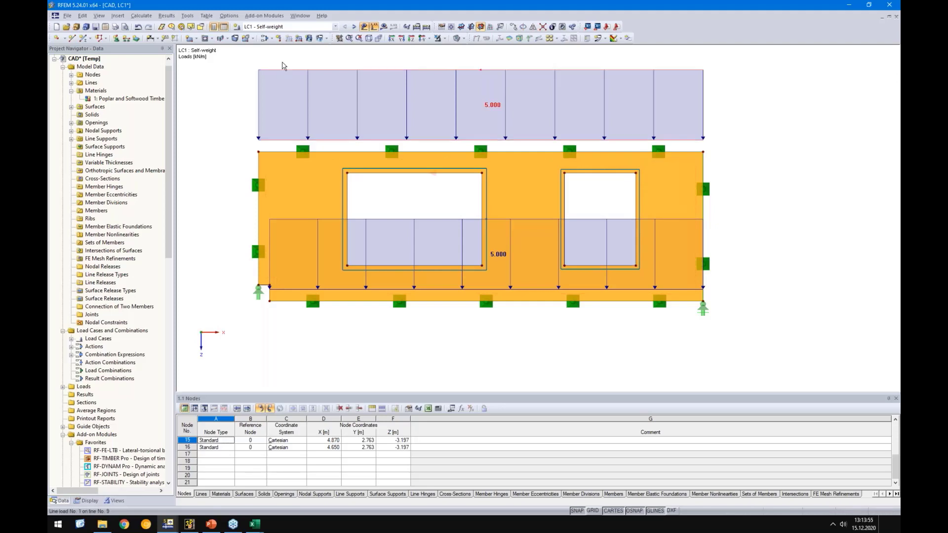
# Apply a uniform 0.7 kN/m line load in global Z to the lower edges of both window openings in LC1
pyautogui.click(300, 39)
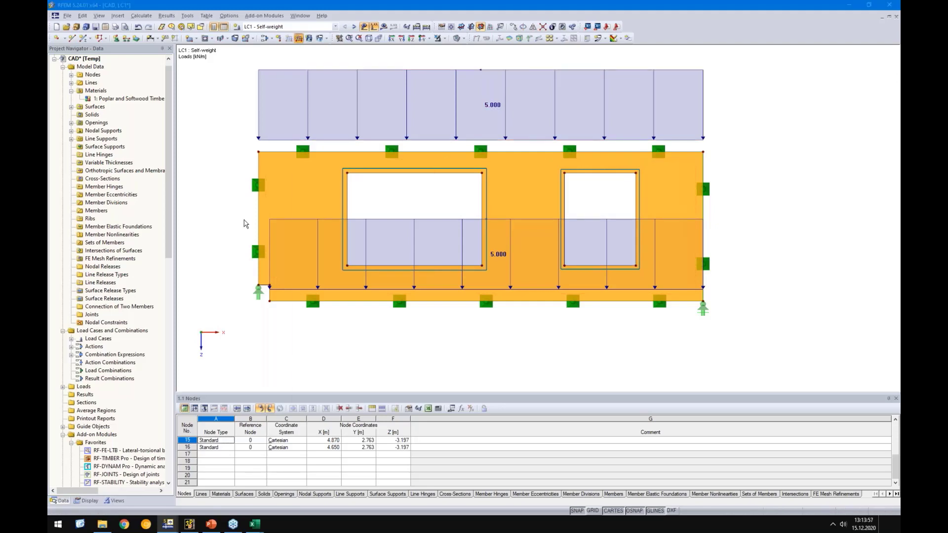
pyautogui.write('2')
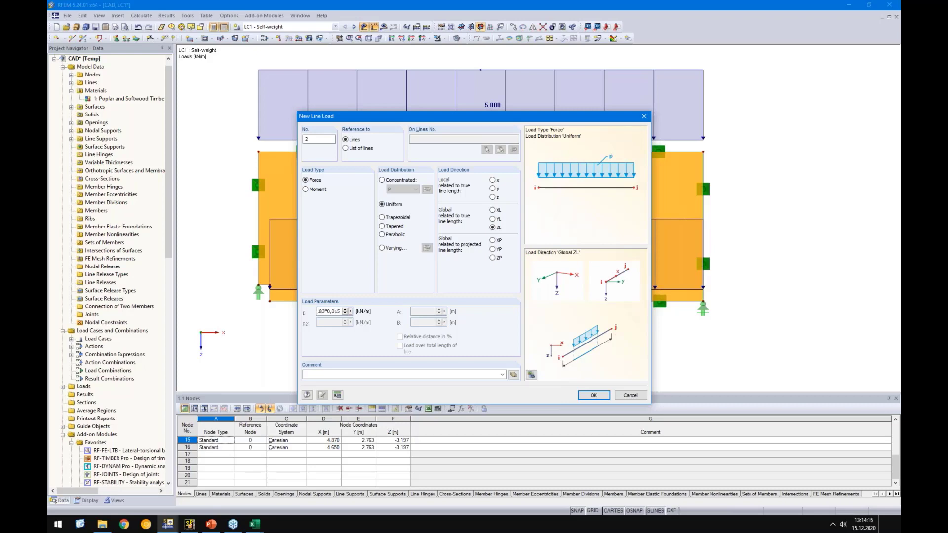
pyautogui.press('Tab')
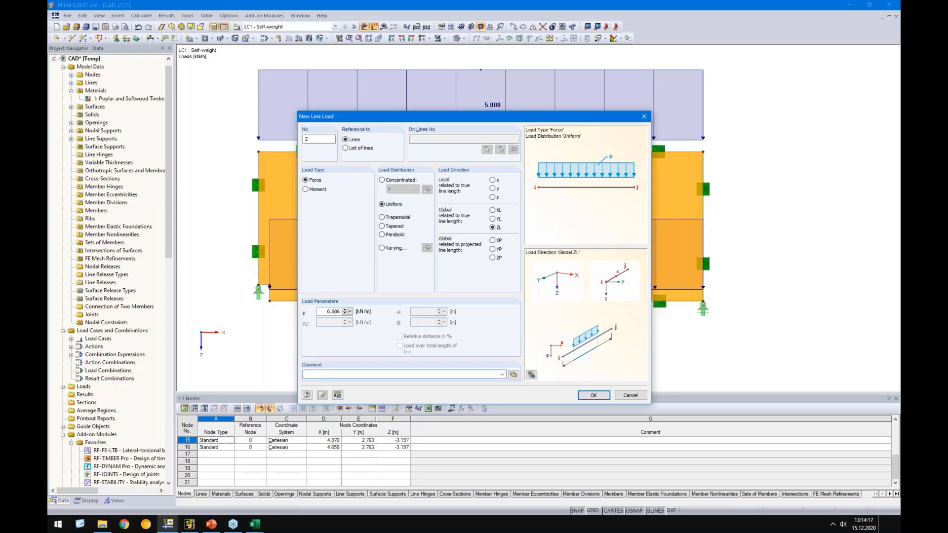
pyautogui.doubleClick(333, 312)
pyautogui.write('0,')
pyautogui.click(593, 395)
pyautogui.click(371, 266)
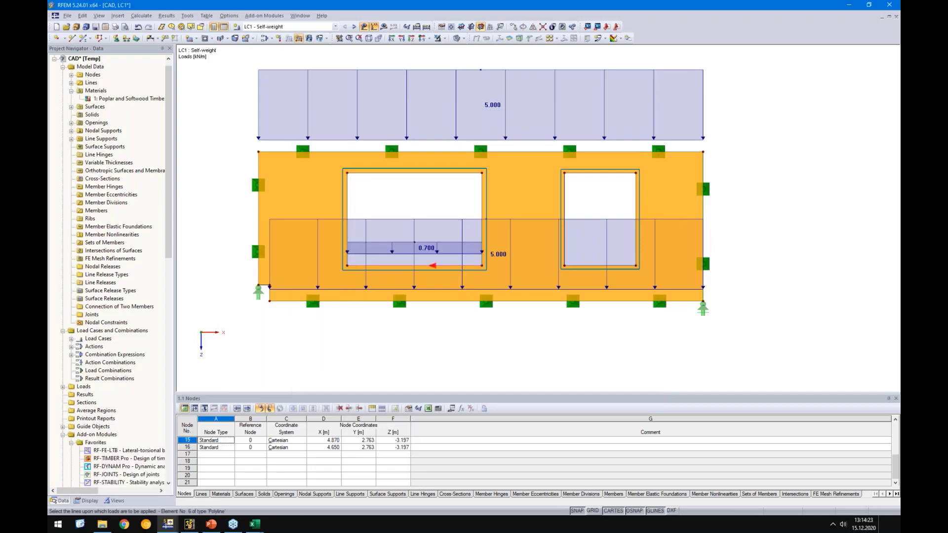
pyautogui.click(578, 266)
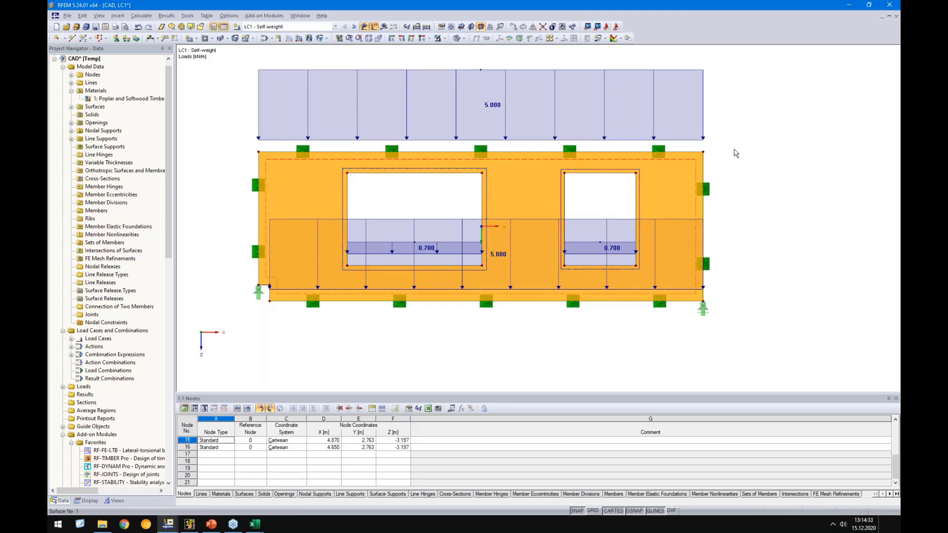
# Start a new uniform surface load in global Z and filter the multilayer composition library for its magnitude to the wall structure category
pyautogui.moveTo(745, 240); pyautogui.dragTo(449, 267, button='middle')
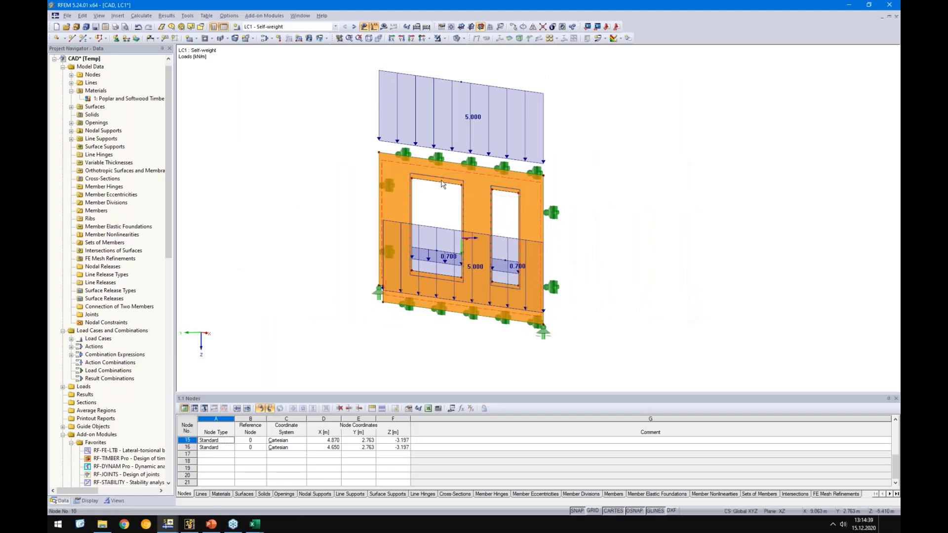
pyautogui.click(423, 39)
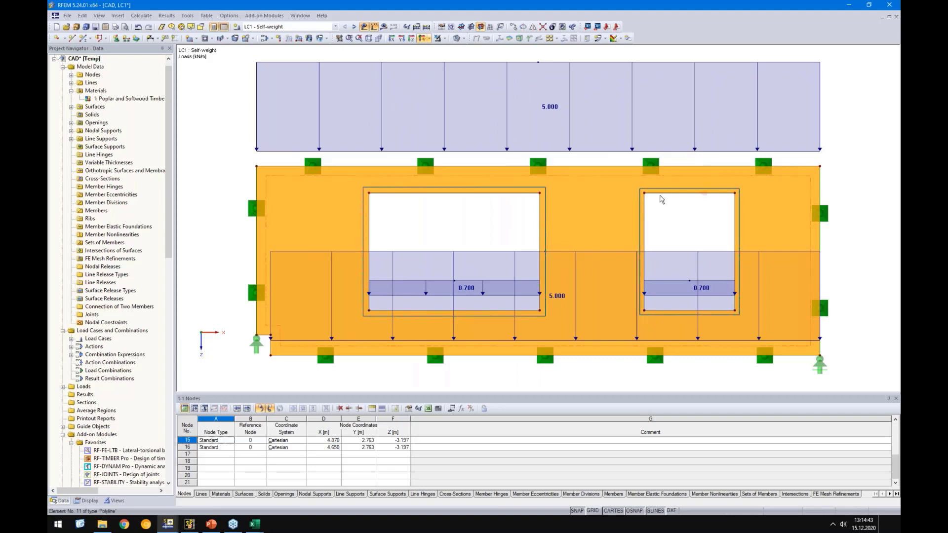
pyautogui.click(311, 42)
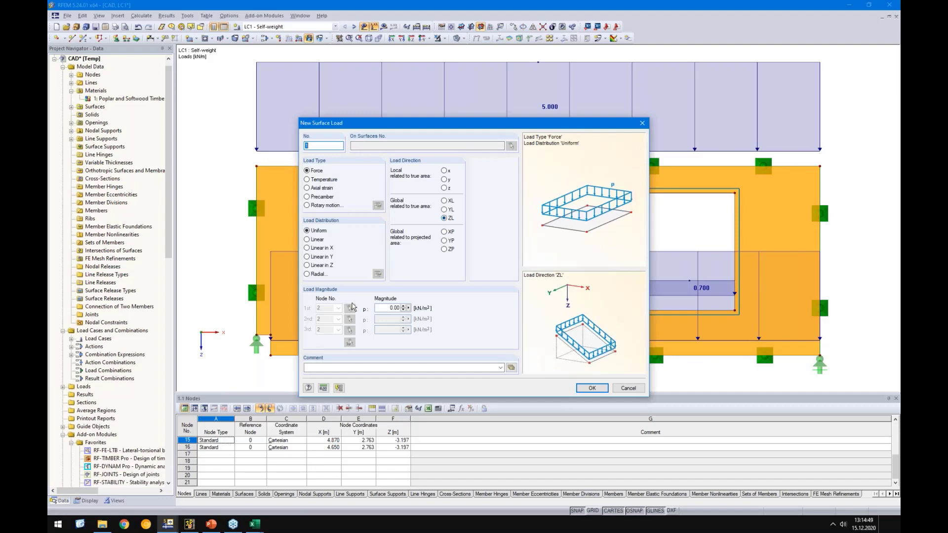
pyautogui.click(408, 308)
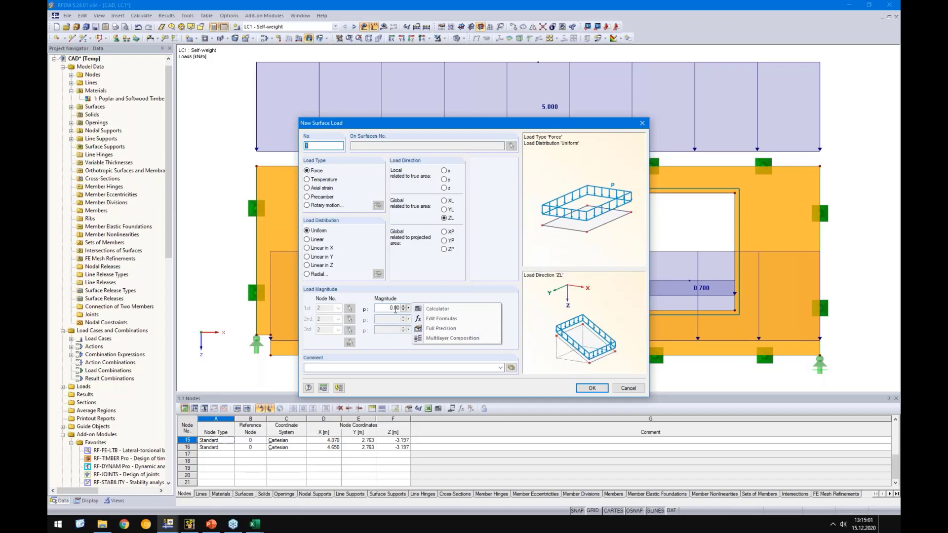
pyautogui.click(447, 338)
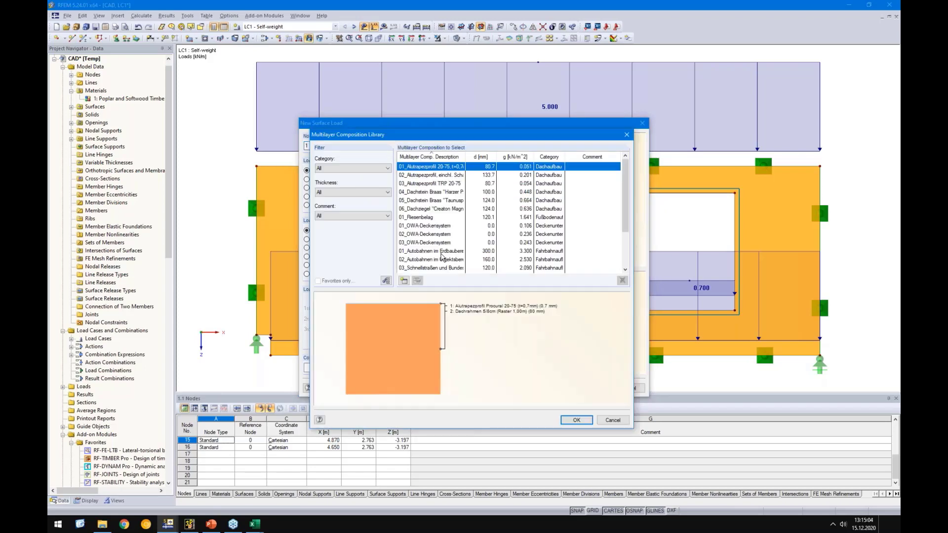
pyautogui.click(355, 169)
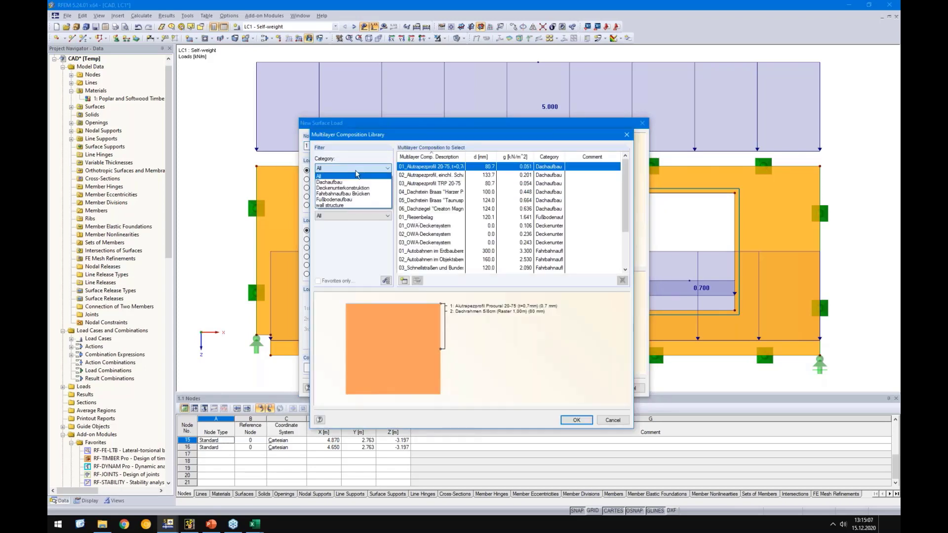
pyautogui.click(333, 206)
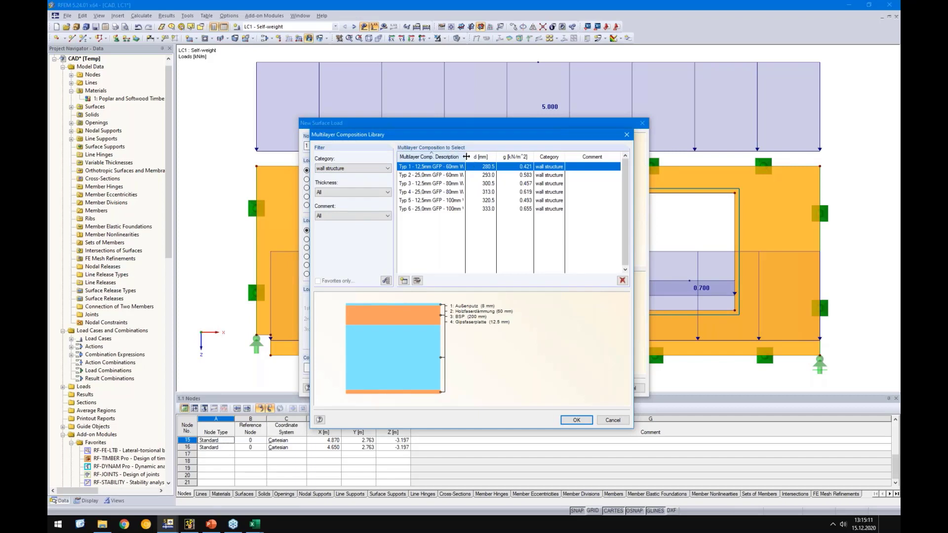
pyautogui.moveTo(465, 156); pyautogui.dragTo(525, 156)
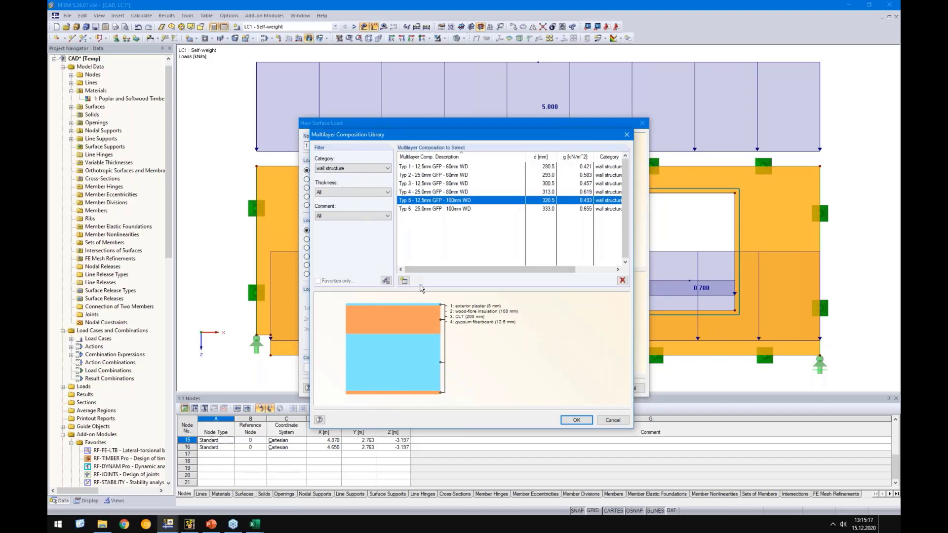
# Examine the layer thicknesses and area weights of the wall composition Typ 5 - 12,5mm GFP - 100mm WD, including the CLT layer
pyautogui.click(417, 280)
pyautogui.moveTo(453, 166); pyautogui.dragTo(478, 165)
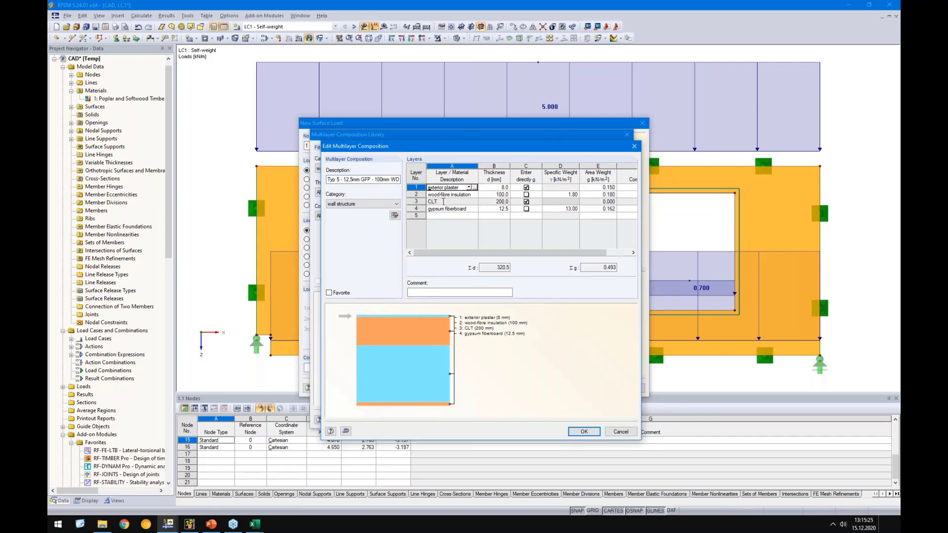
pyautogui.press('Down')
pyautogui.press('Down')
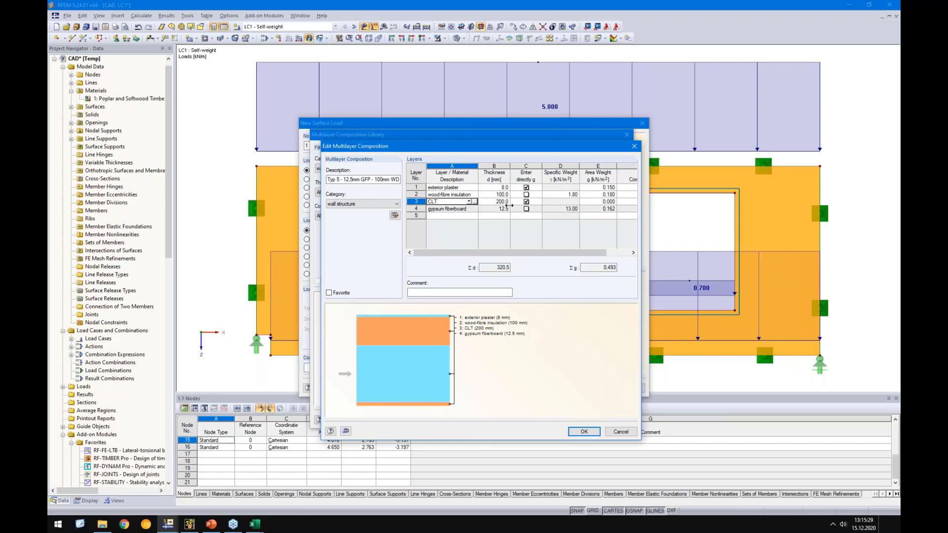
pyautogui.click(598, 201)
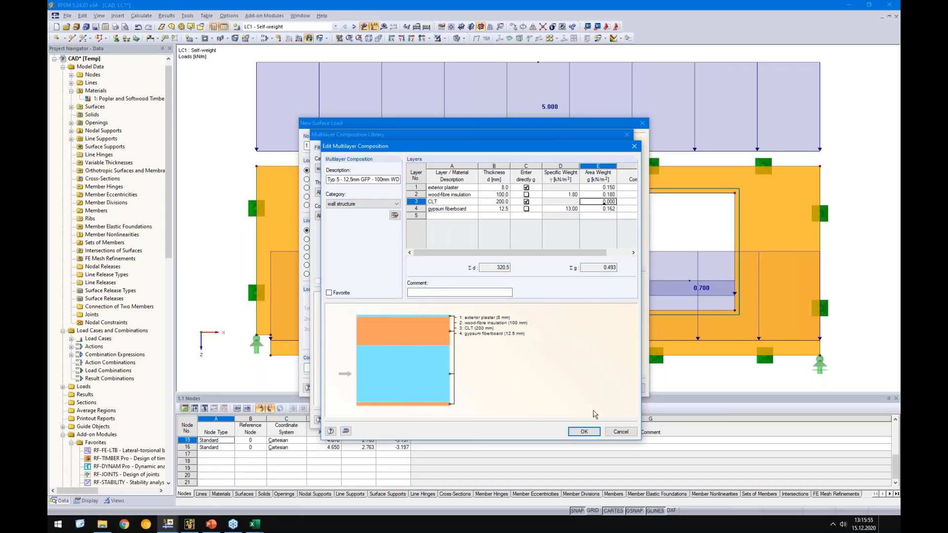
pyautogui.click(589, 432)
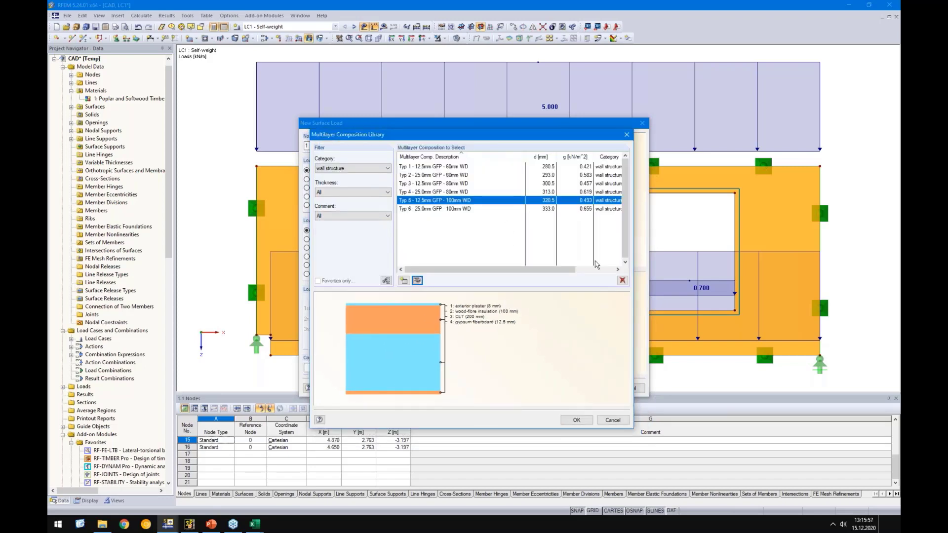
# Adopt the Typ 5 composition's weight as the load magnitude and apply the surface load to the wall surface in LC1
pyautogui.click(573, 420)
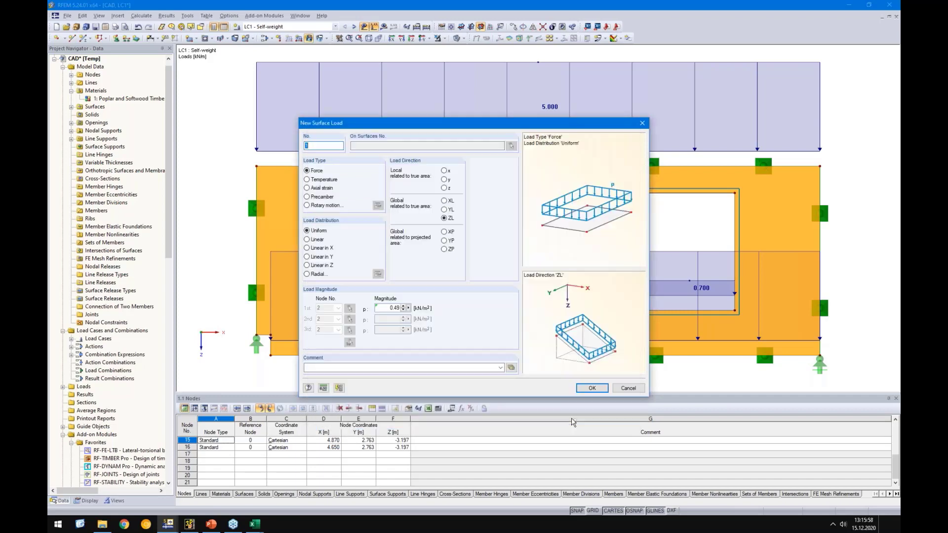
pyautogui.click(591, 388)
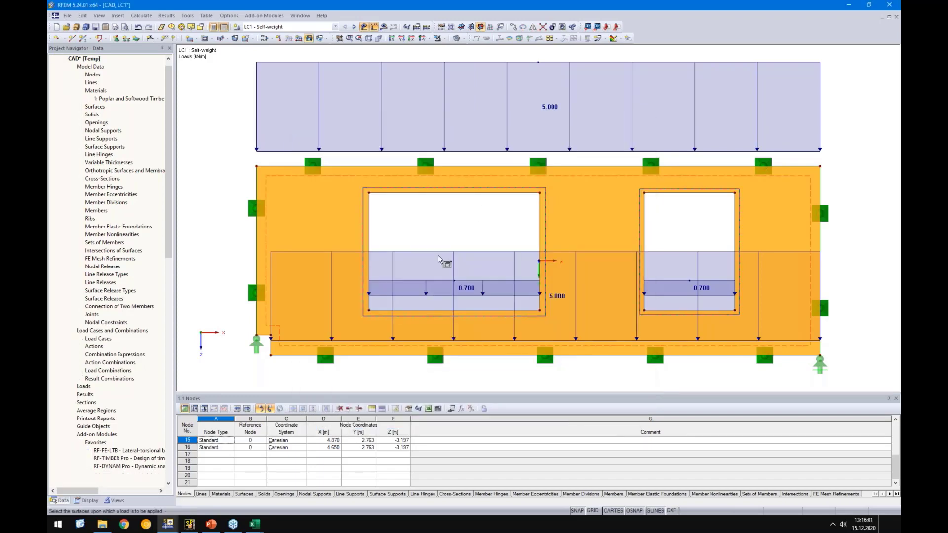
pyautogui.press('Escape')
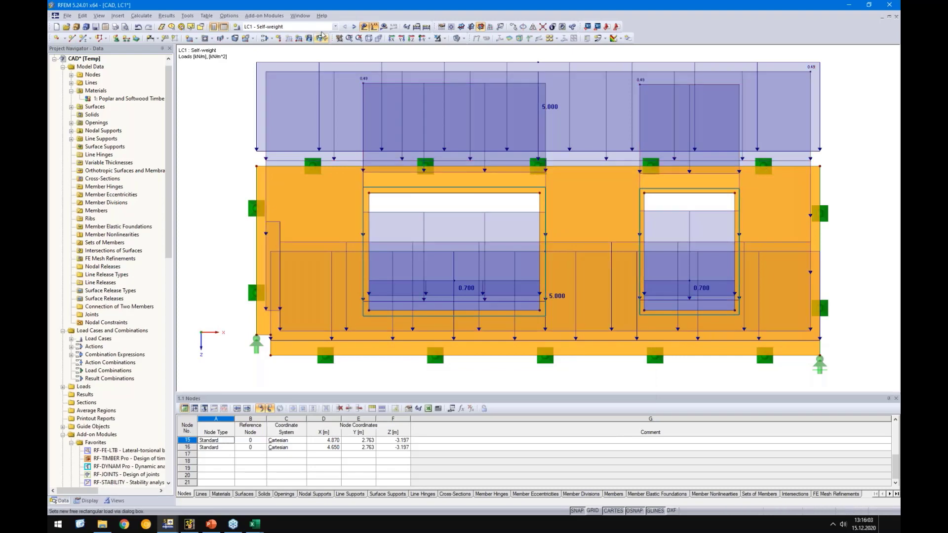
# Apply a uniform 3.6 kN/m line load in global Z to the wall's top edge in LC2 Snow
pyautogui.click(353, 26)
pyautogui.scroll(-1, 311, 98)
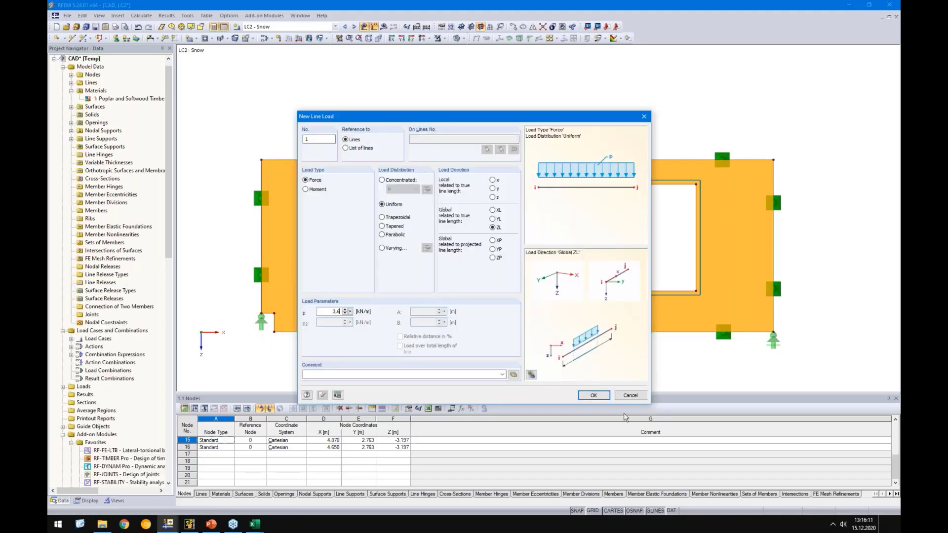
pyautogui.click(593, 395)
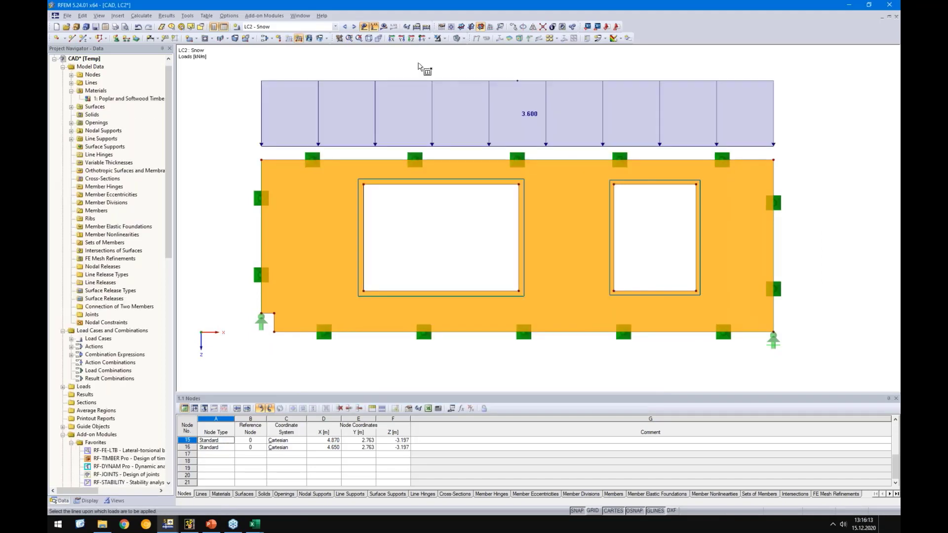
# Apply a uniform 6.5 kN/m line load in global Z to the wall's bottom edge in LC3 Imposed load
pyautogui.click(354, 27)
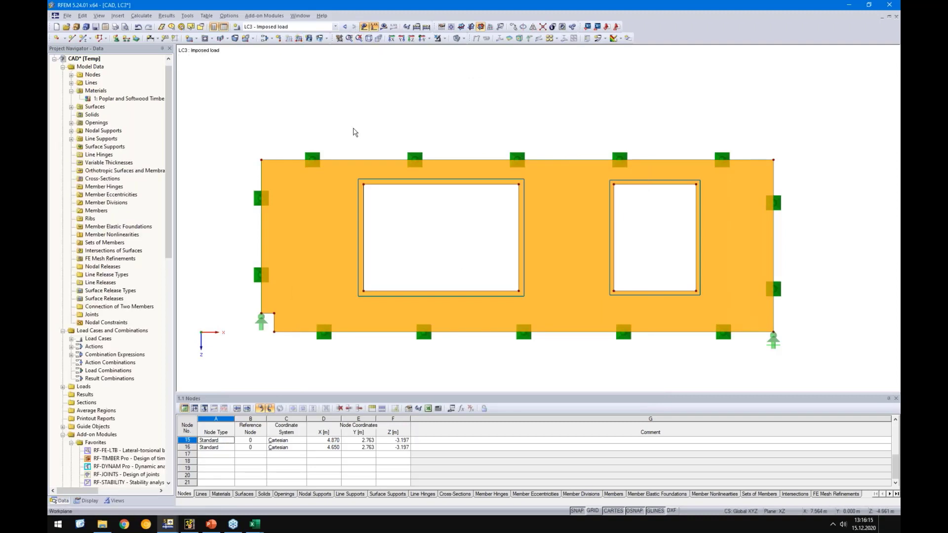
pyautogui.click(298, 39)
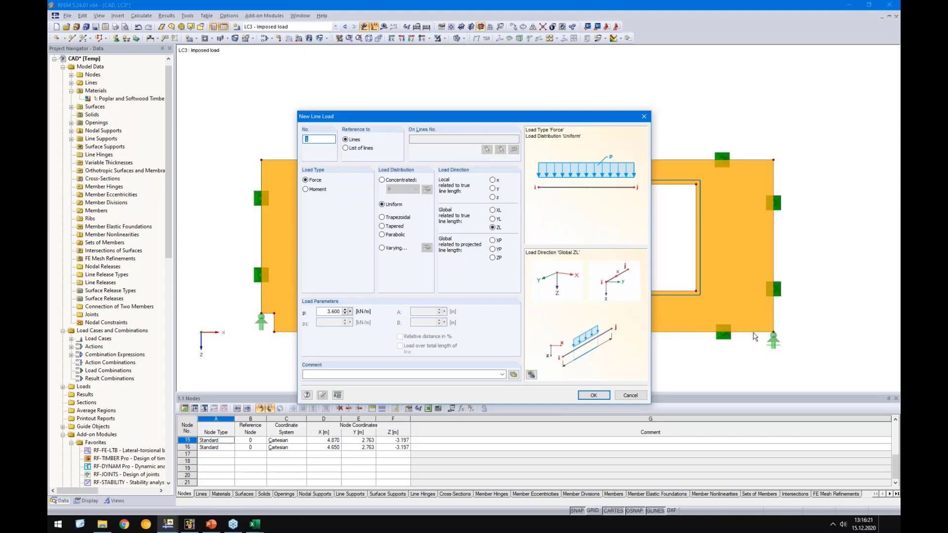
pyautogui.doubleClick(323, 312)
pyautogui.click(594, 395)
pyautogui.click(597, 334)
pyautogui.rightClick(508, 357)
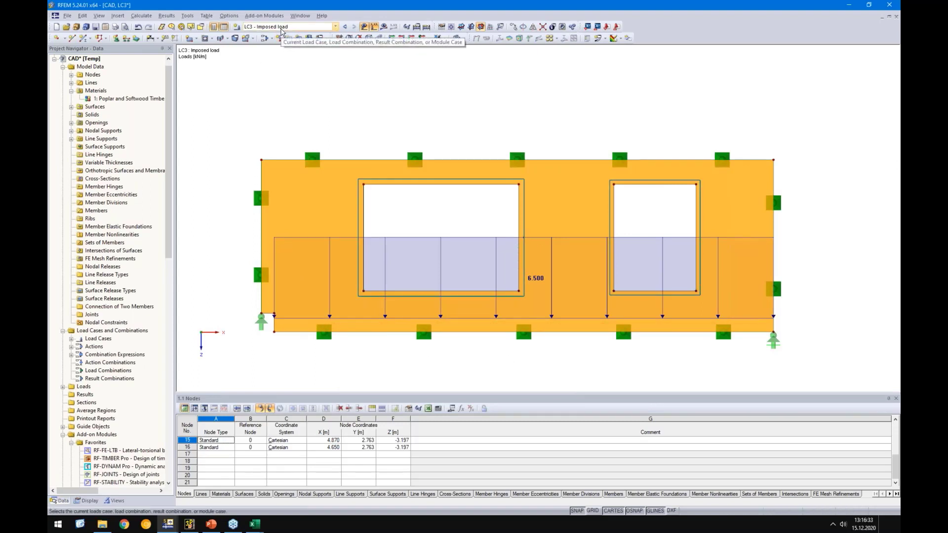
# Set the timber deformation coefficient kdef to 0.60 in the EN 1990 + EN 1995 CEN factors of construction
pyautogui.click(282, 28)
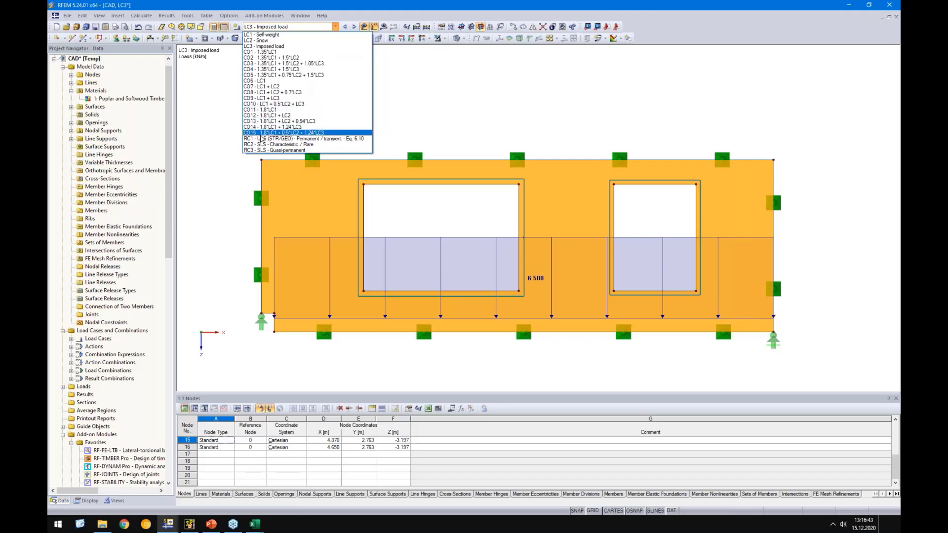
pyautogui.click(216, 139)
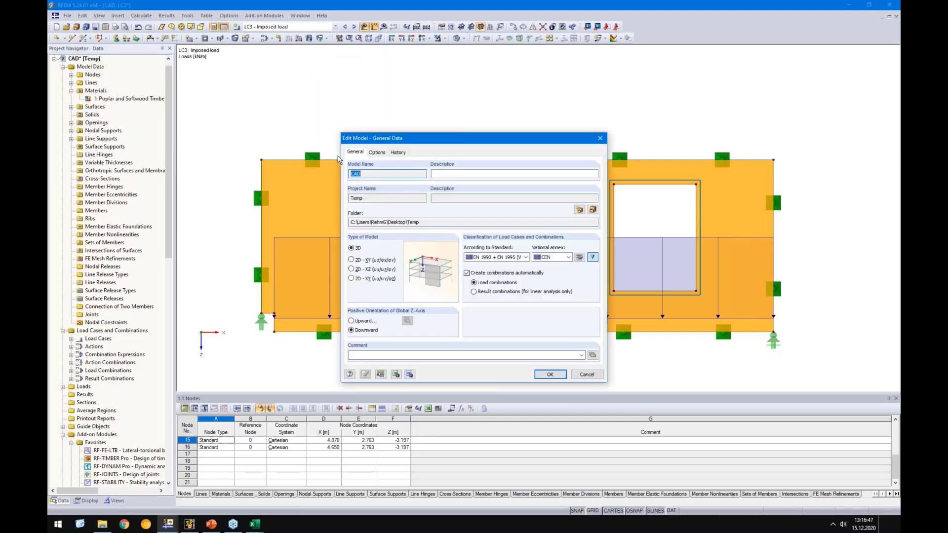
pyautogui.click(580, 257)
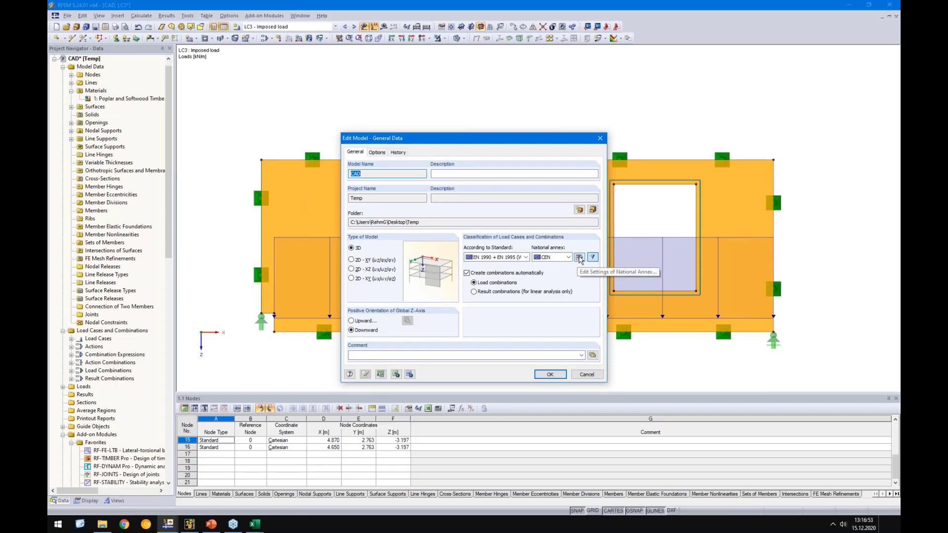
pyautogui.click(580, 258)
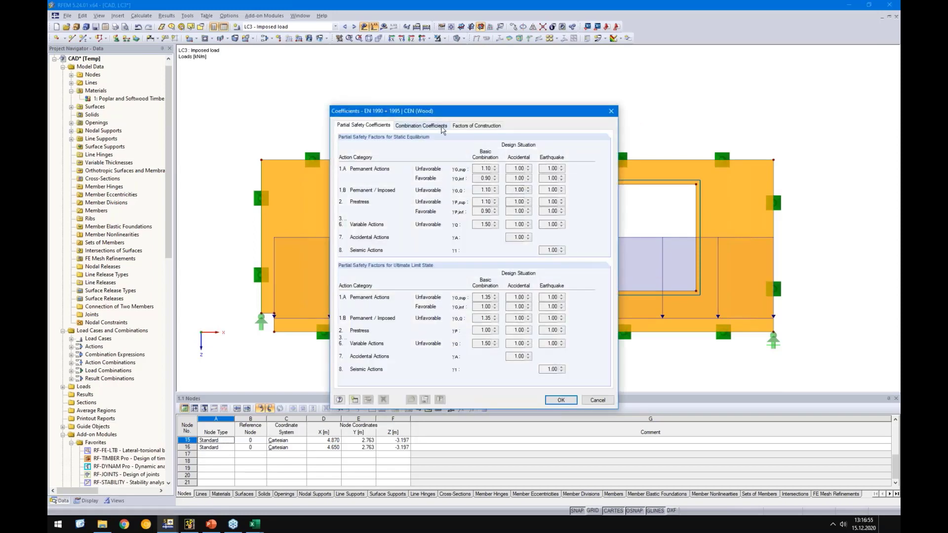
pyautogui.click(462, 126)
pyautogui.moveTo(455, 113); pyautogui.dragTo(496, 105)
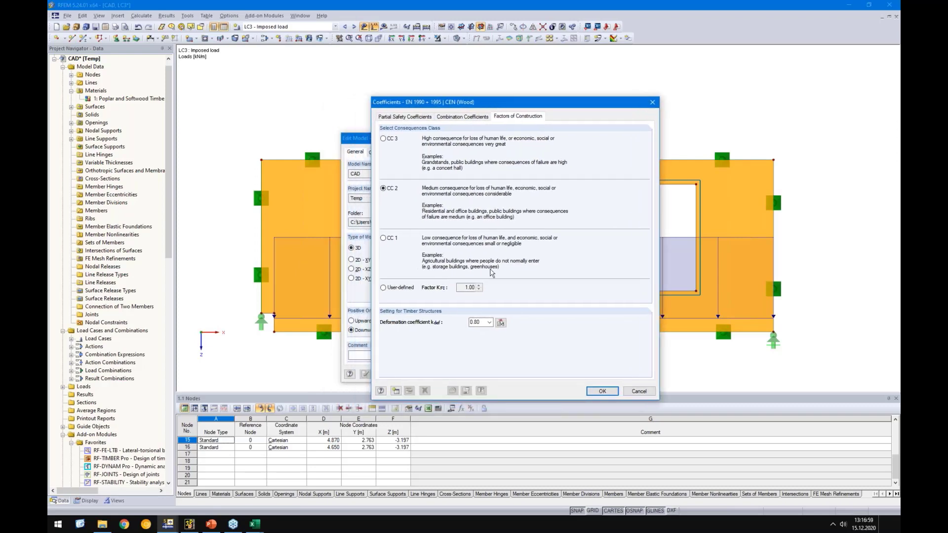
pyautogui.click(489, 323)
pyautogui.click(488, 335)
pyautogui.click(601, 390)
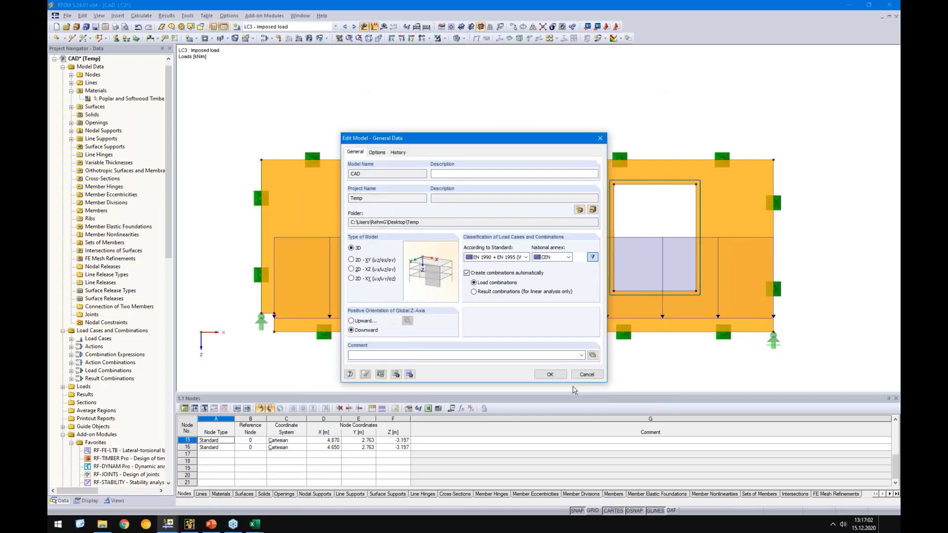
pyautogui.click(550, 374)
# Review the quasi-permanent load combinations' factors in the list of load cases and combinations
pyautogui.click(319, 28)
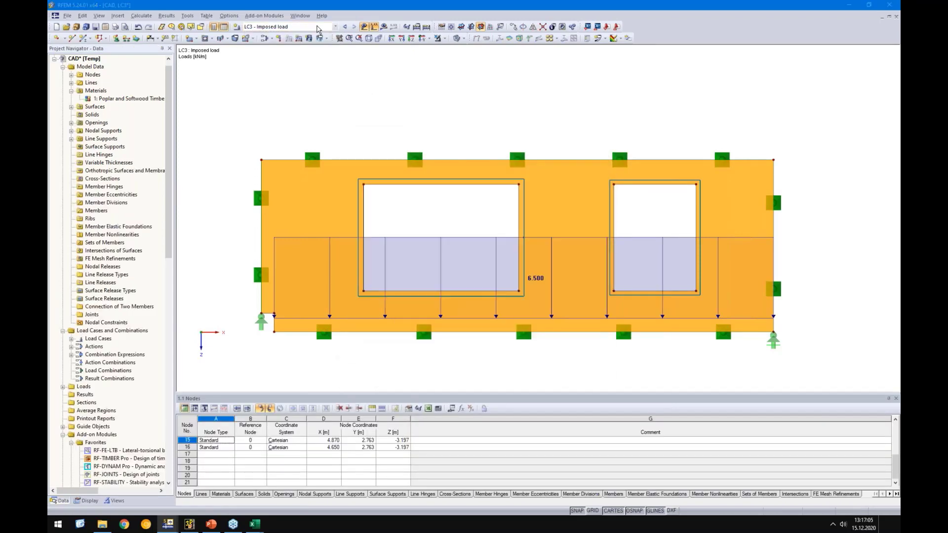
pyautogui.click(319, 27)
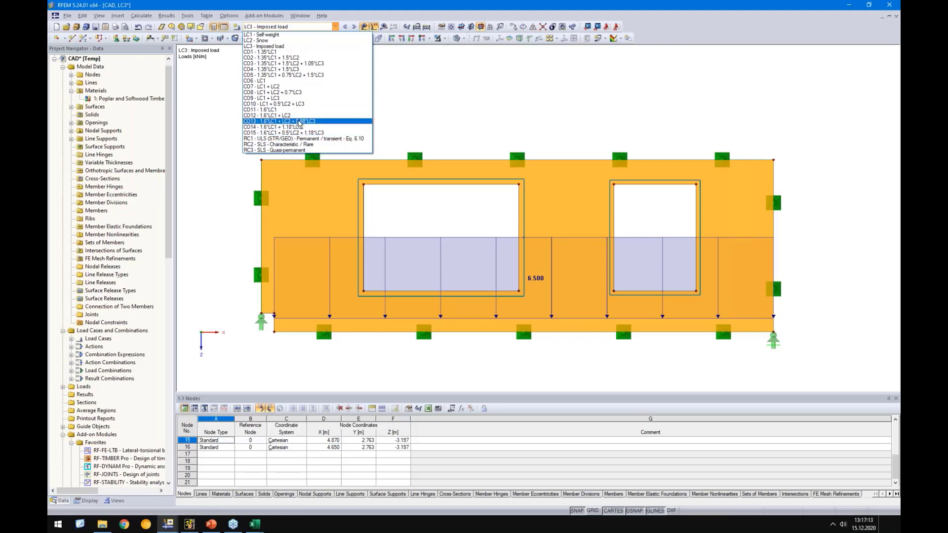
pyautogui.click(429, 109)
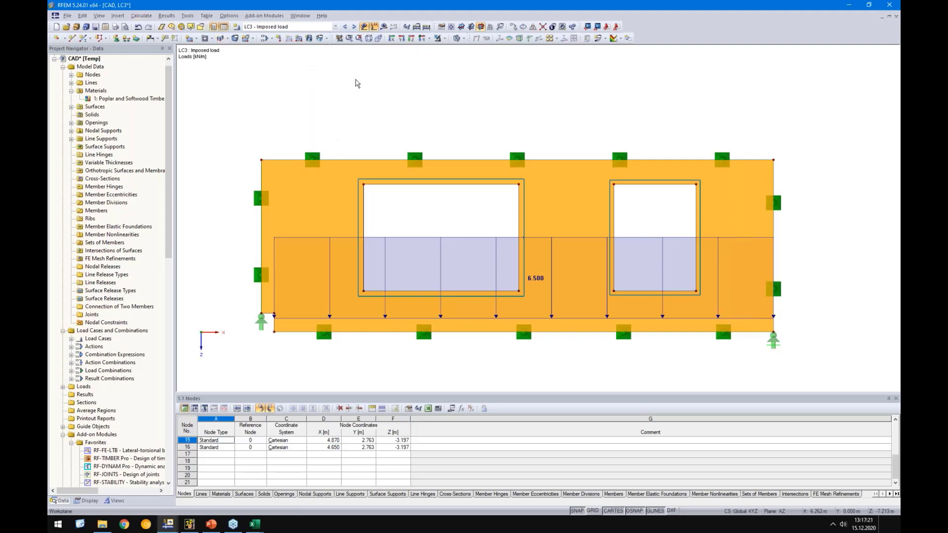
# Generate the wall's FE mesh with the current settings and hide the loads in the model view
pyautogui.click(145, 17)
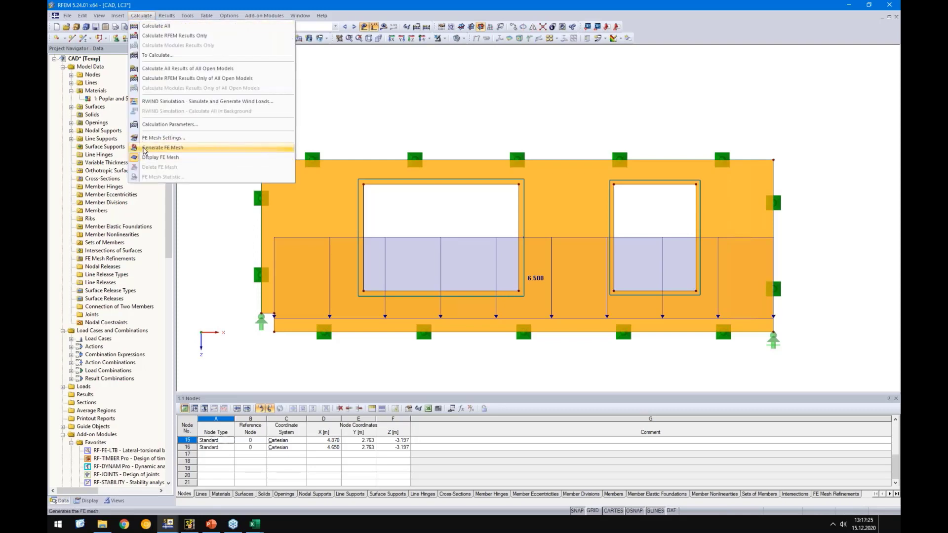
pyautogui.click(145, 148)
pyautogui.click(373, 26)
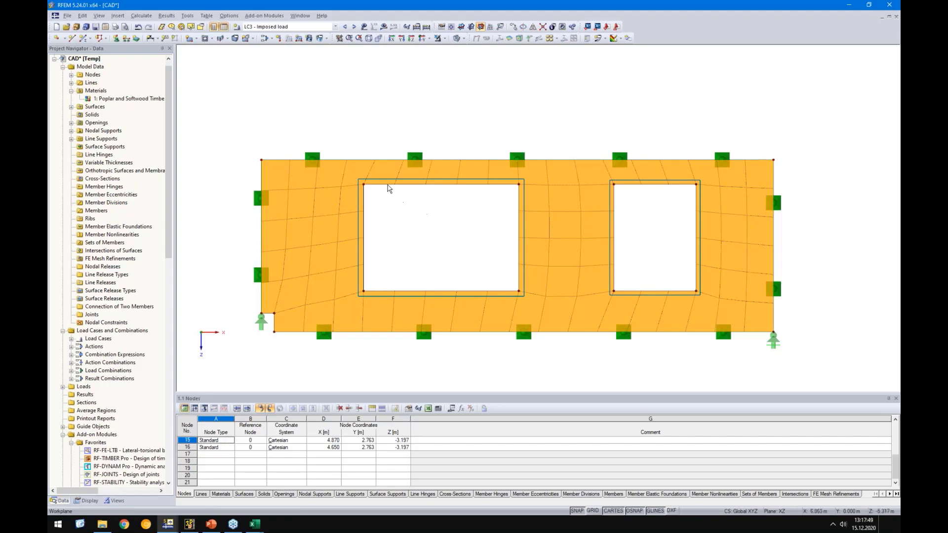
pyautogui.scroll(2, 383, 181)
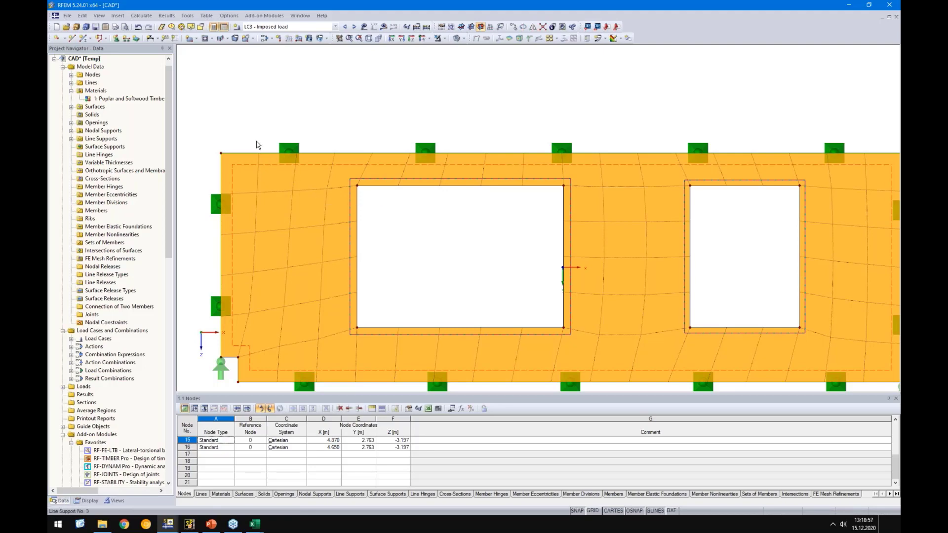
# Set the target length of finite elements to 0.100 m and regenerate the wall's FE mesh
pyautogui.click(142, 15)
pyautogui.click(162, 138)
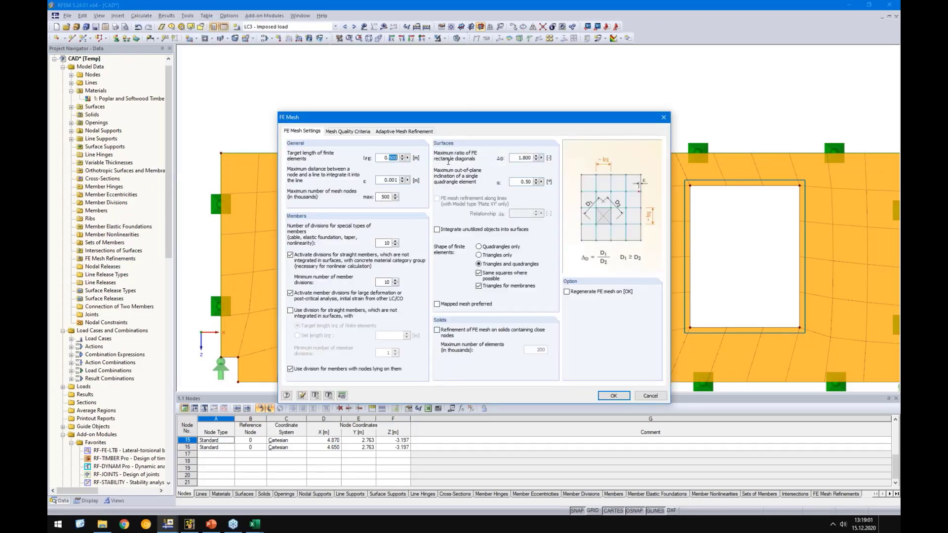
pyautogui.write('1')
pyautogui.click(567, 291)
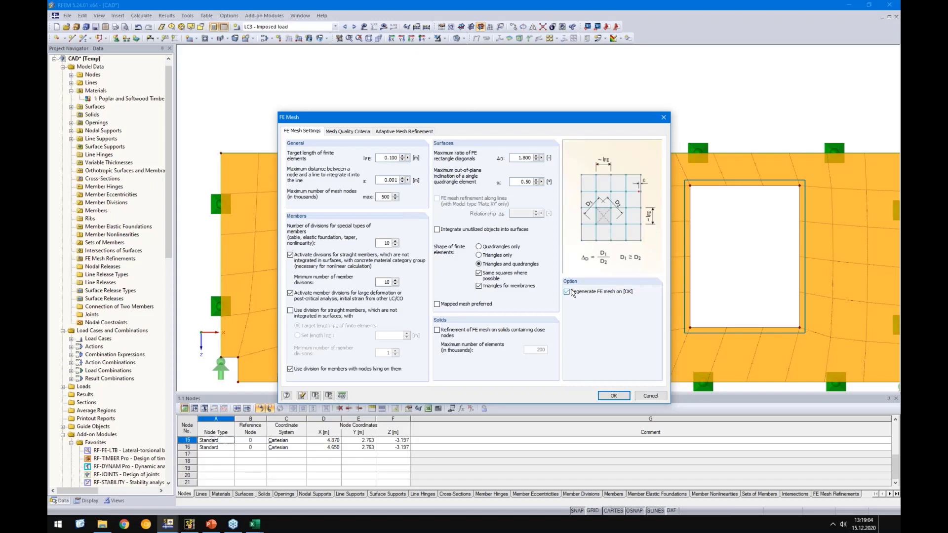
pyautogui.click(613, 395)
pyautogui.scroll(-1, 461, 192)
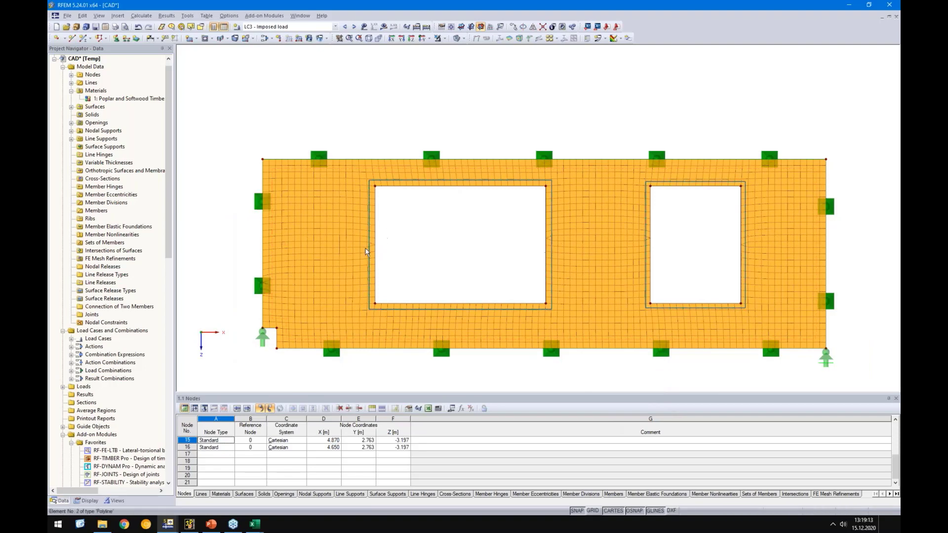
pyautogui.scroll(2, 375, 244)
pyautogui.scroll(-1, 432, 235)
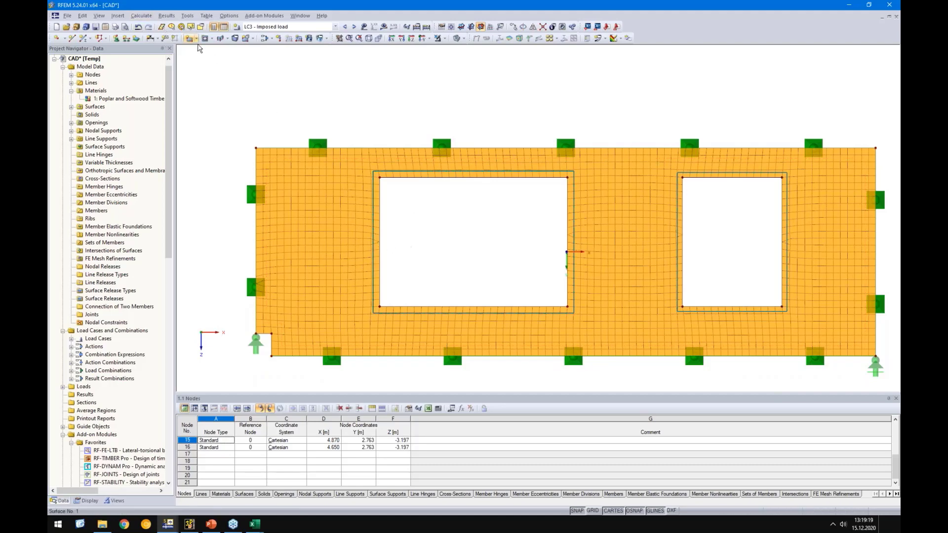
# Set the target length of finite elements to 0.11 m and regenerate the wall's FE mesh
pyautogui.click(141, 15)
pyautogui.click(157, 137)
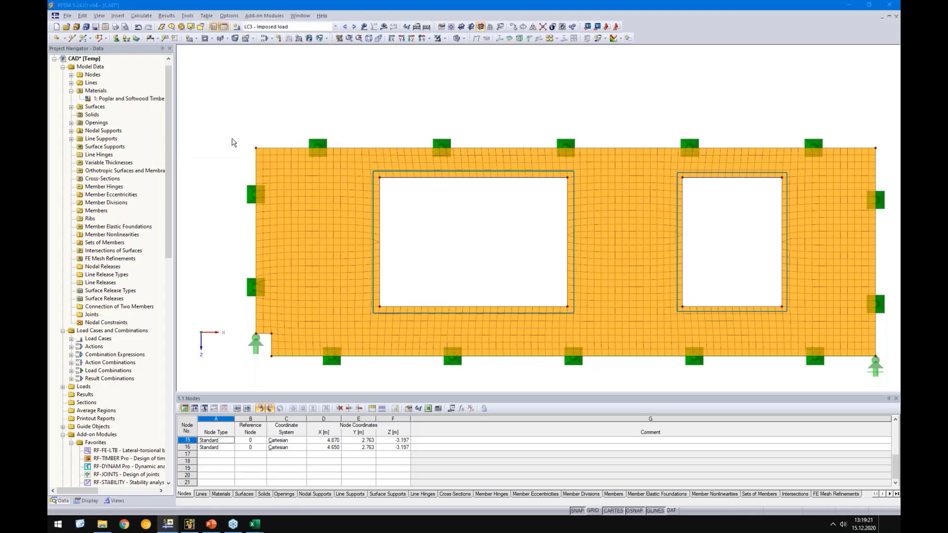
pyautogui.write('11')
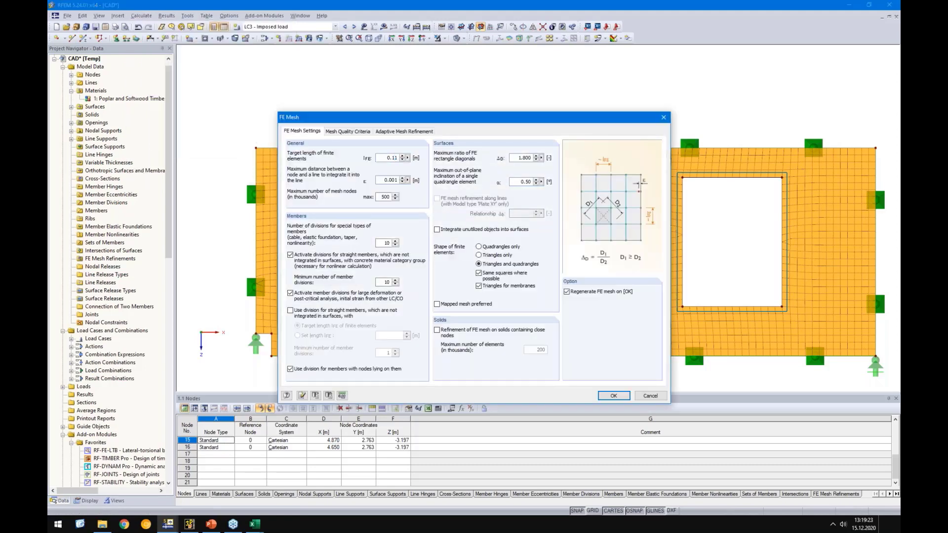
pyautogui.click(613, 395)
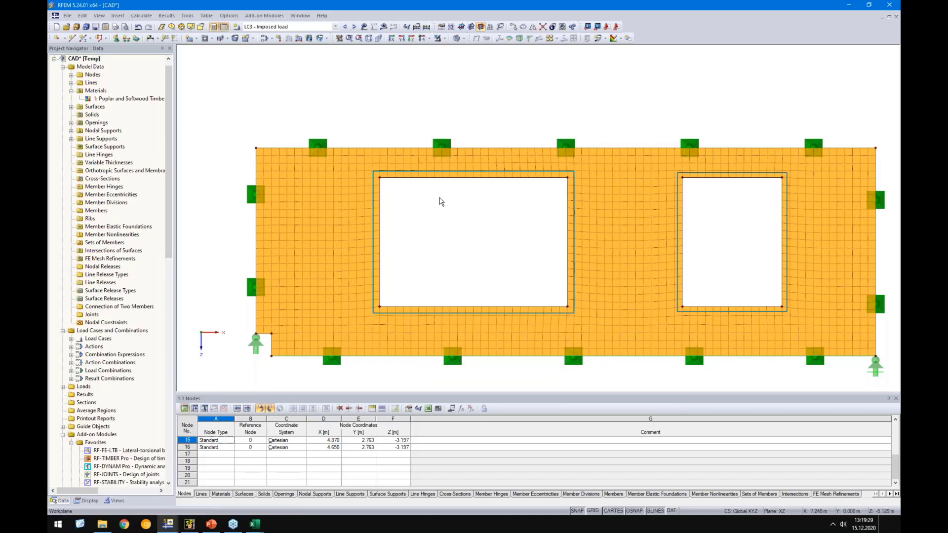
pyautogui.scroll(-1, 441, 204)
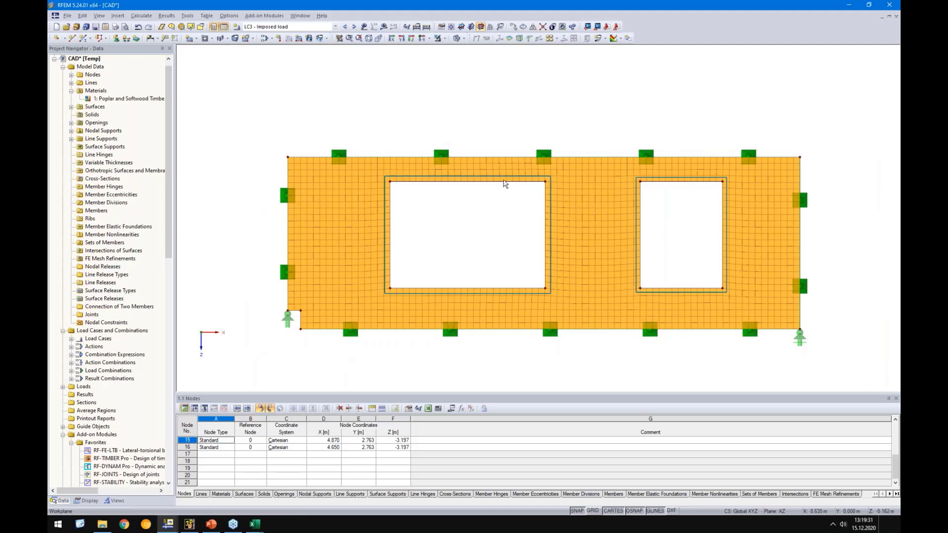
# Try to calculate the results of LC3 Imposed load
pyautogui.click(383, 26)
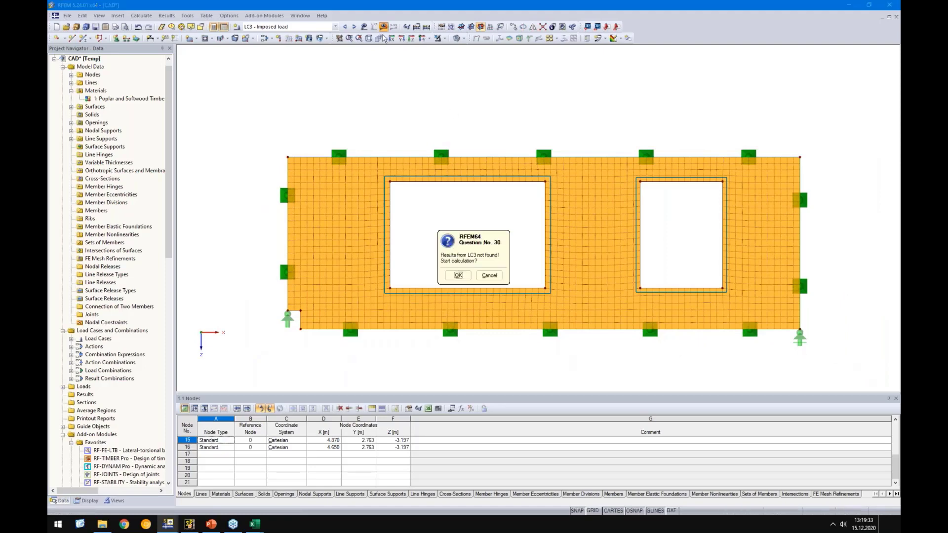
pyautogui.click(459, 275)
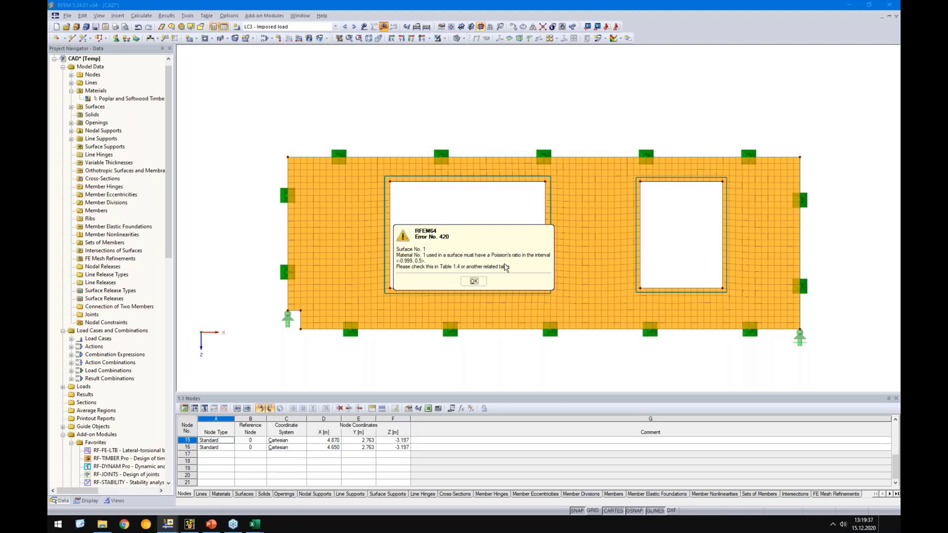
pyautogui.click(474, 281)
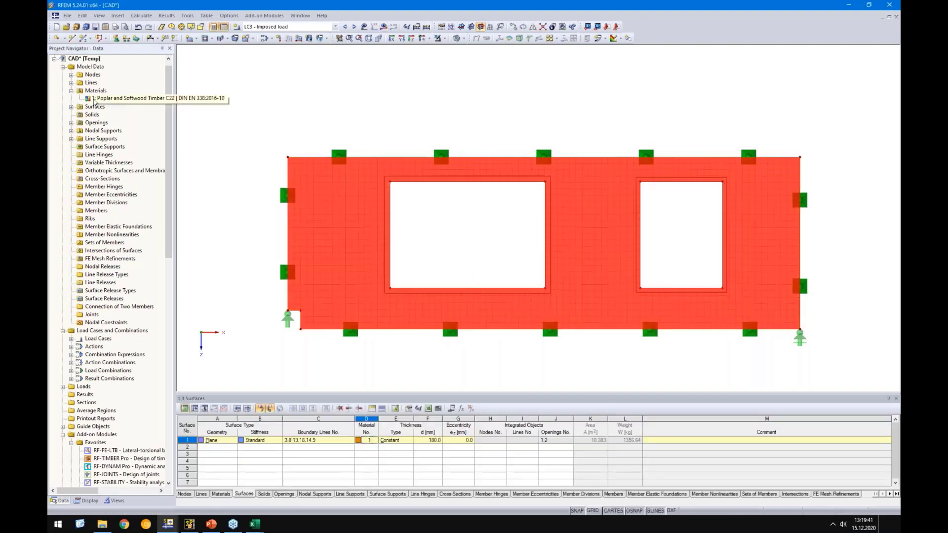
# Examine the material constants and available material models of Poplar and Softwood Timber C22 without changing them
pyautogui.doubleClick(118, 99)
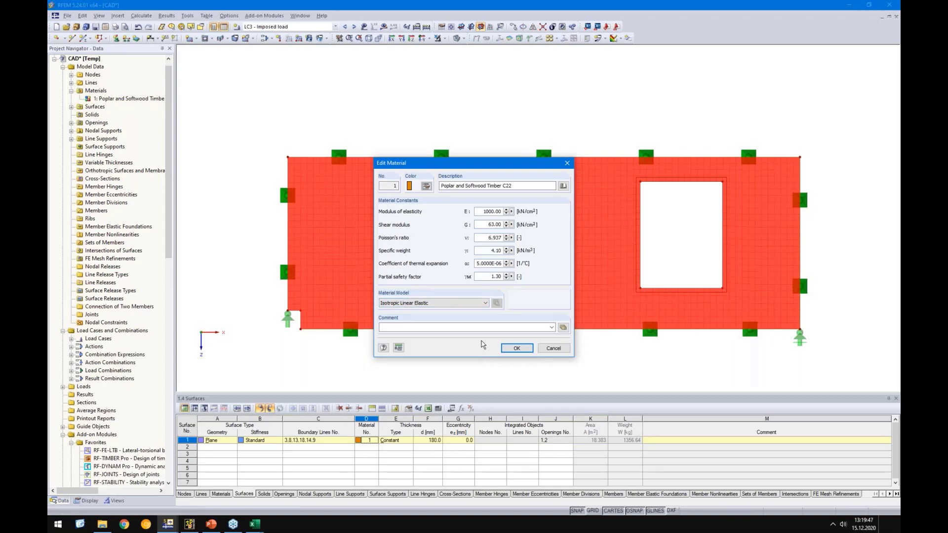
pyautogui.click(444, 303)
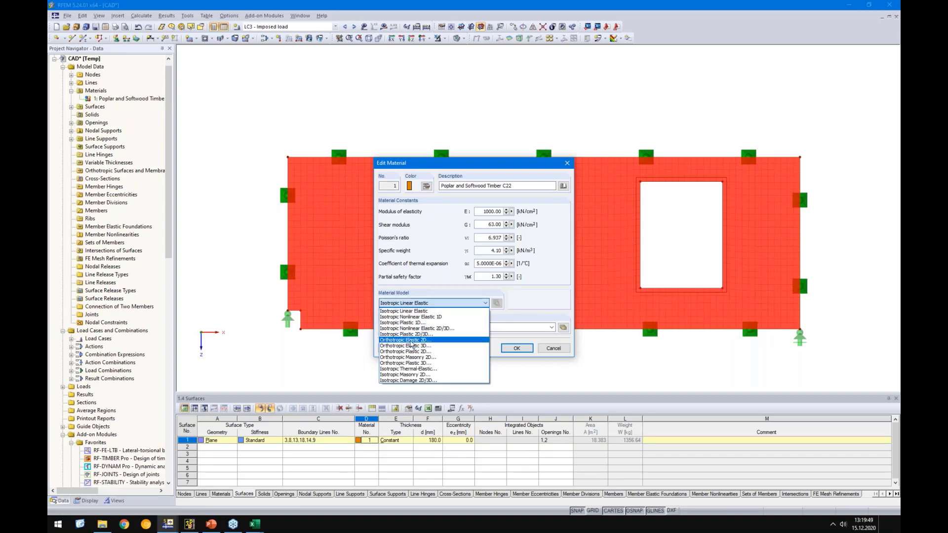
pyautogui.click(549, 350)
pyautogui.click(552, 349)
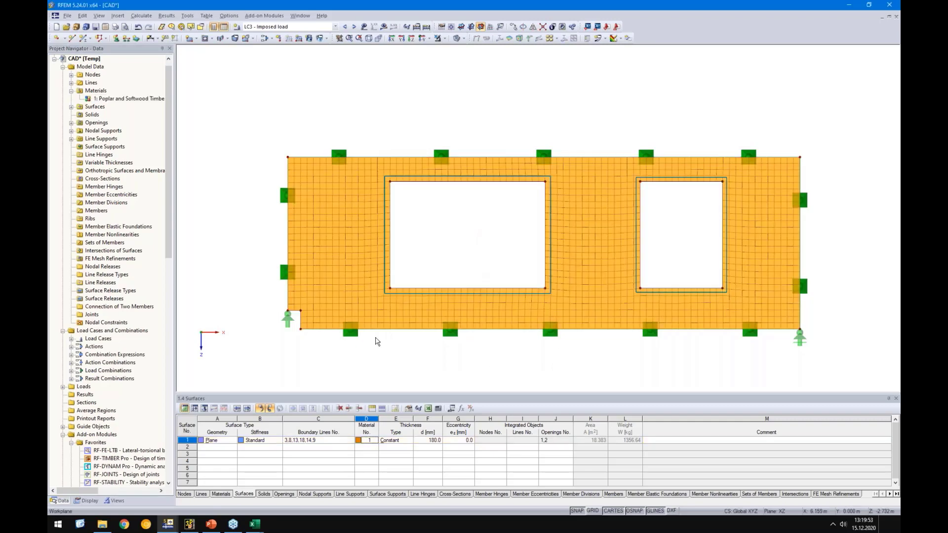
# Start the RF-LAMINATE add-on module, design surface 1 and select the standard EN 1995-1-1:2004-11
pyautogui.moveTo(167, 225); pyautogui.dragTo(166, 280)
pyautogui.doubleClick(118, 378)
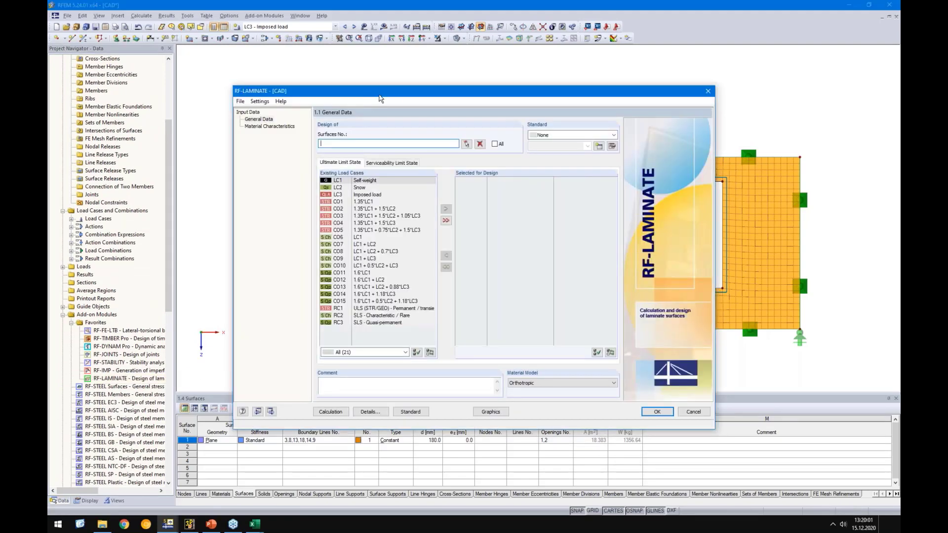
pyautogui.moveTo(380, 99)
pyautogui.mouseDown()
pyautogui.moveTo(562, 191)
pyautogui.moveTo(422, 213)
pyautogui.moveTo(407, 122)
pyautogui.moveTo(393, 104)
pyautogui.mouseUp()
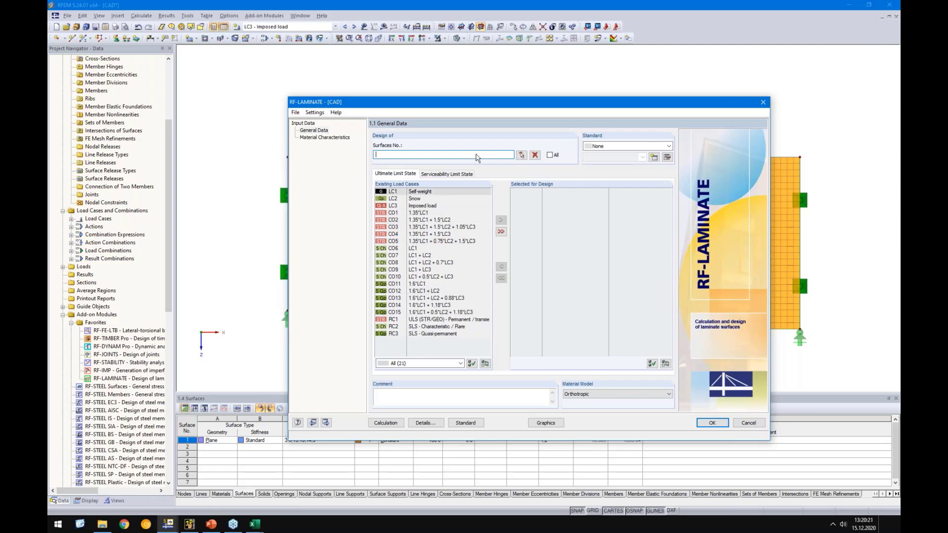
pyautogui.click(598, 146)
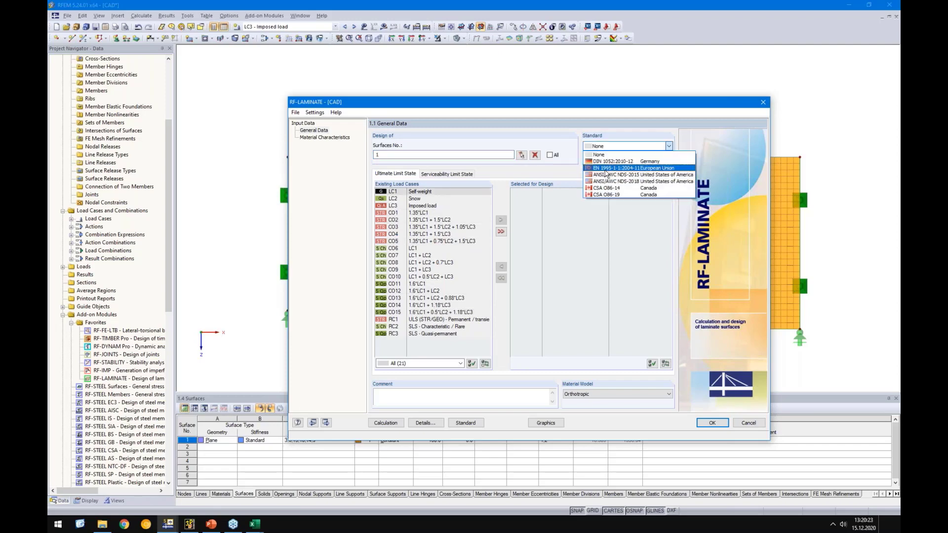
pyautogui.click(606, 169)
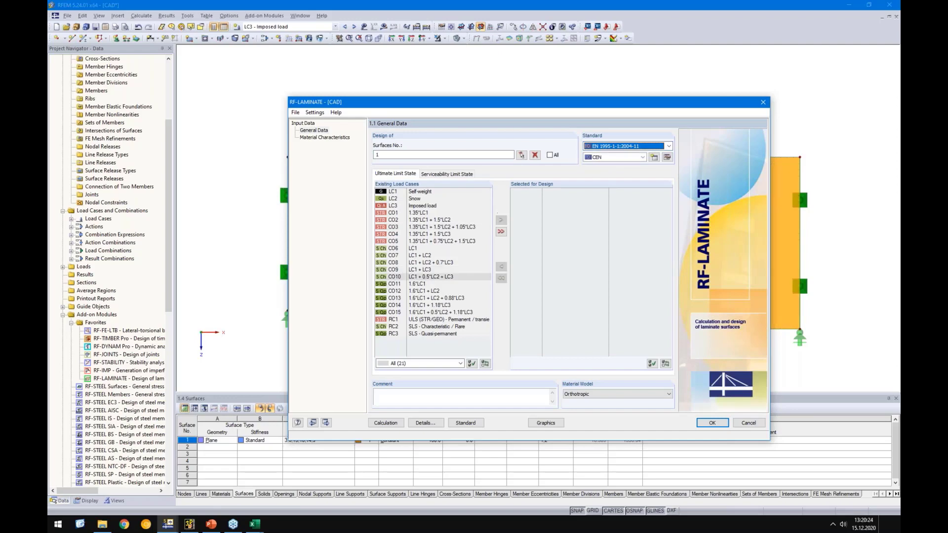
# Add load combinations CO1 to CO5 to the ultimate limit state design
pyautogui.click(418, 213)
pyautogui.keyDown('shift'); pyautogui.click(417, 241); pyautogui.keyUp('shift')
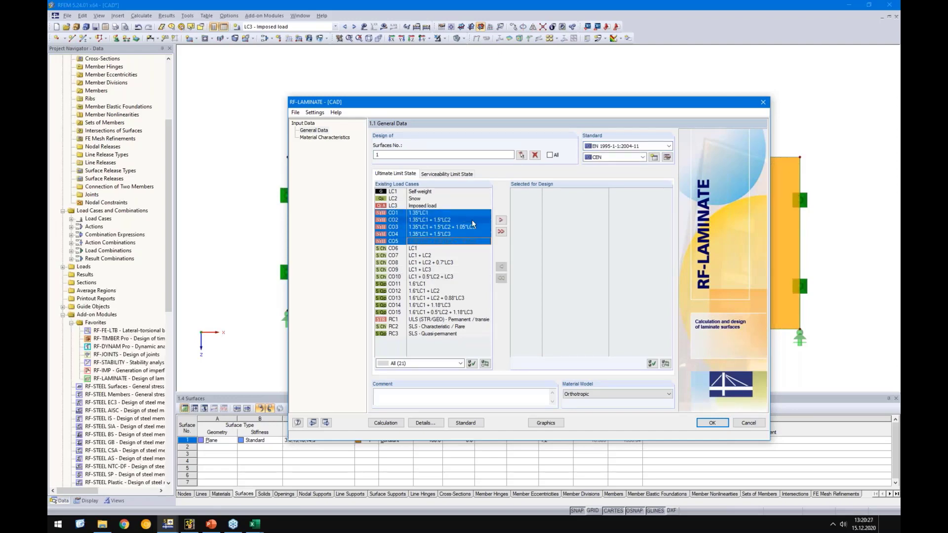
pyautogui.click(500, 221)
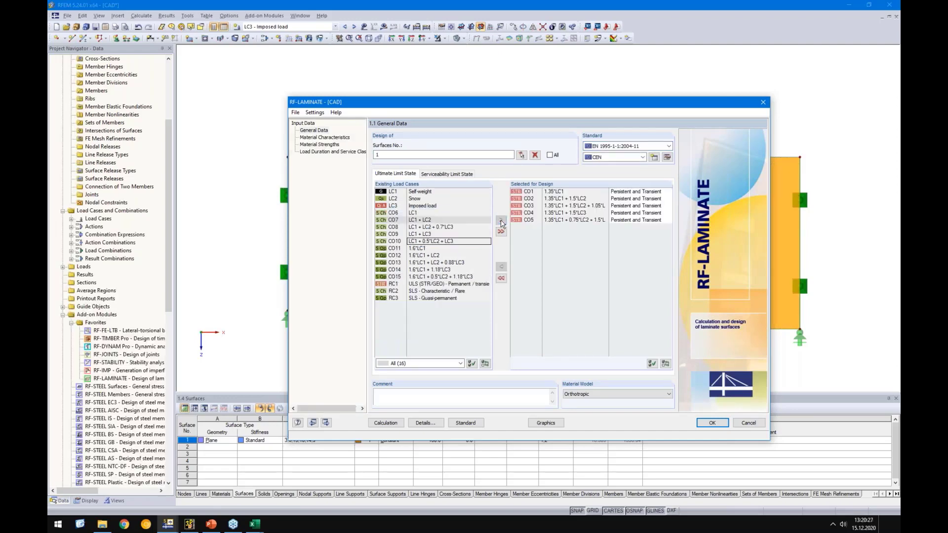
# Assign surface 1 to Composition 1 in the laminate's material characteristics
pyautogui.click(325, 137)
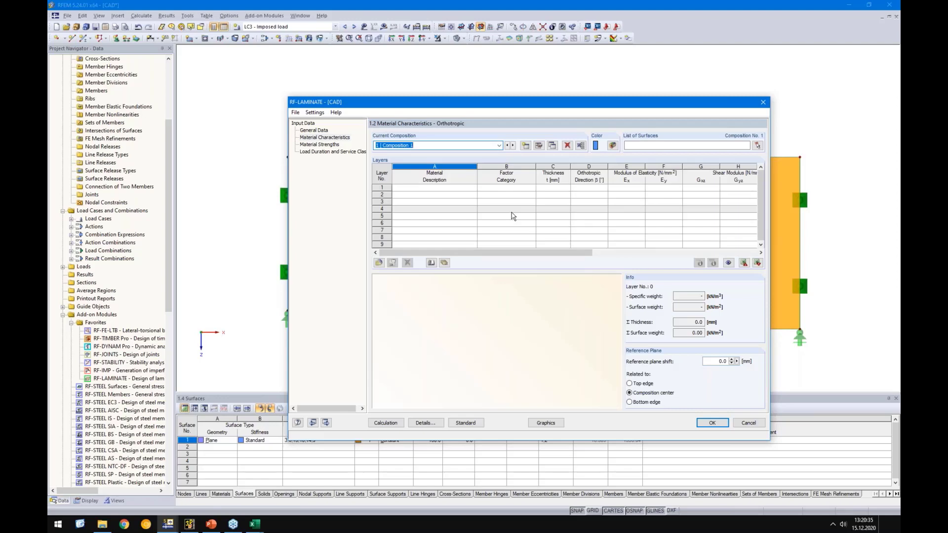
pyautogui.click(636, 145)
pyautogui.write('1')
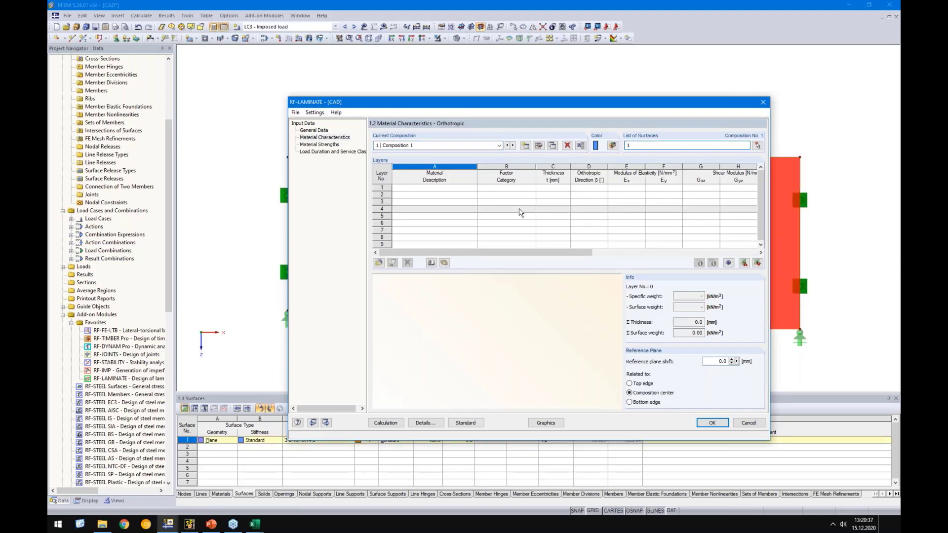
pyautogui.click(520, 212)
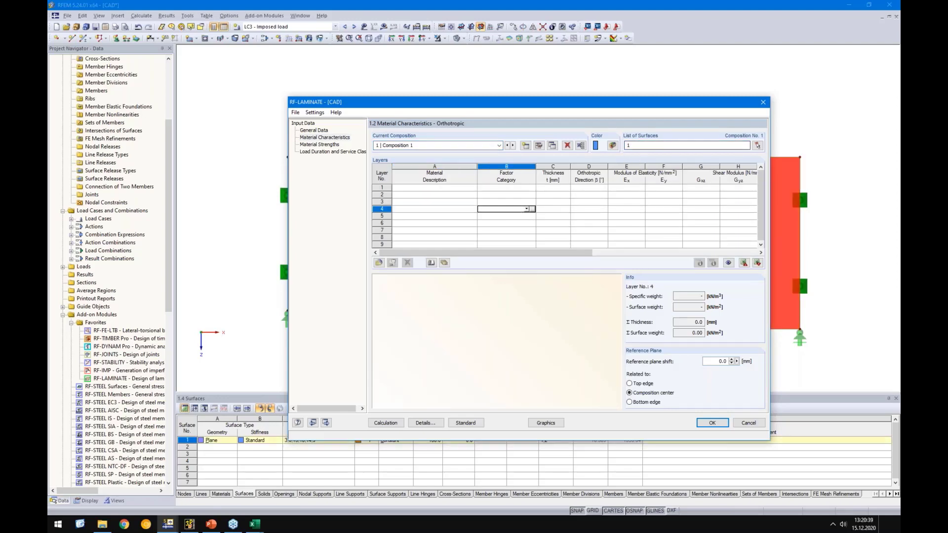
# Examine the CLT producers offered in the layer library without importing any composition
pyautogui.click(444, 264)
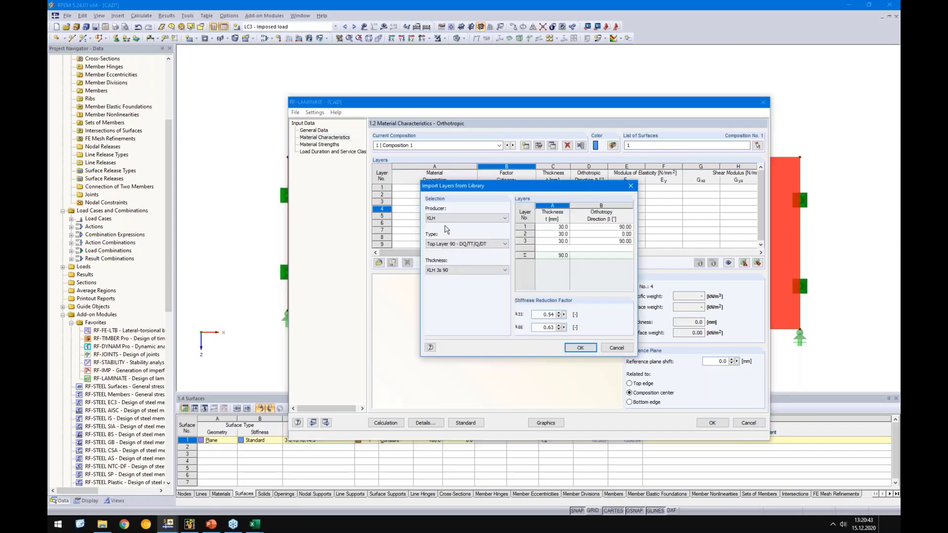
pyautogui.click(450, 219)
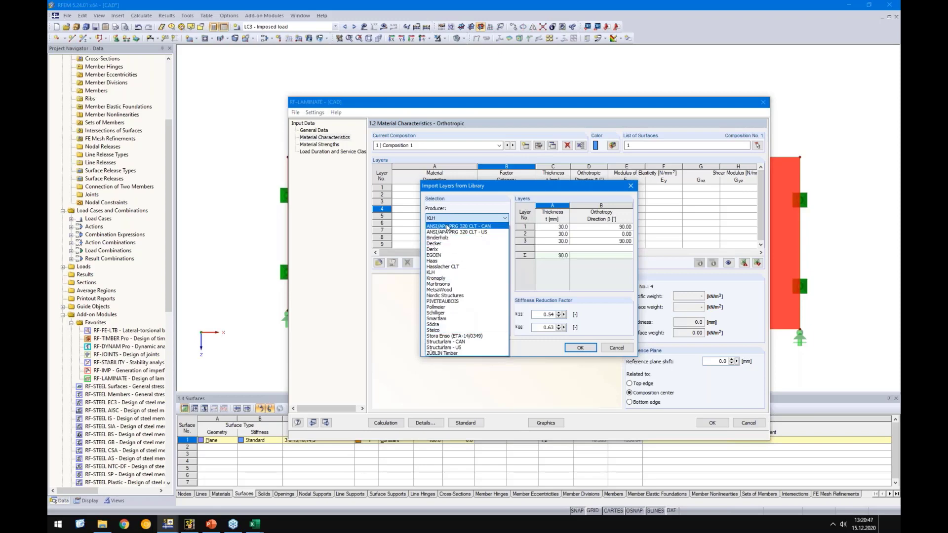
pyautogui.click(454, 215)
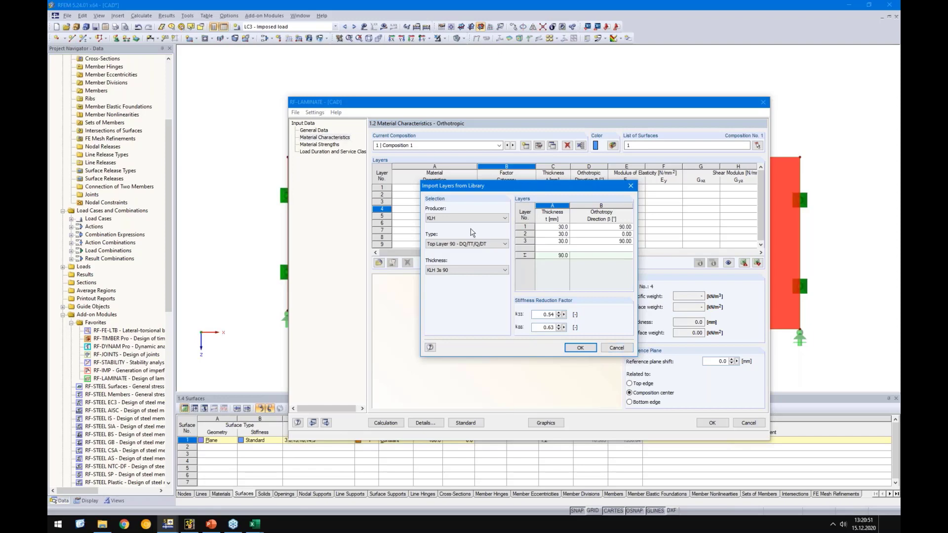
pyautogui.click(617, 348)
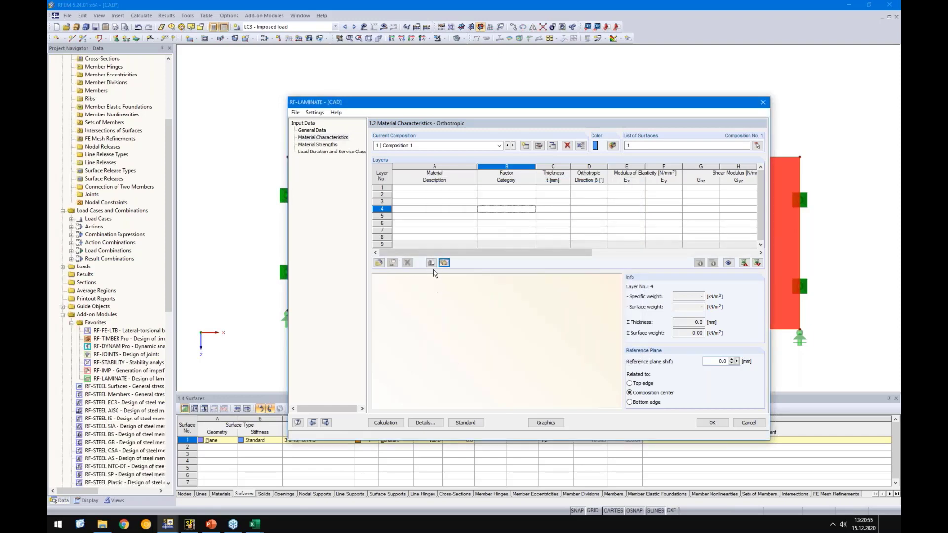
# Assign Poplar and Softwood Timber C24 from EN 338:2016-04 to layer 1, filtering the material library by Timber, Softwood Timber and EN
pyautogui.click(467, 187)
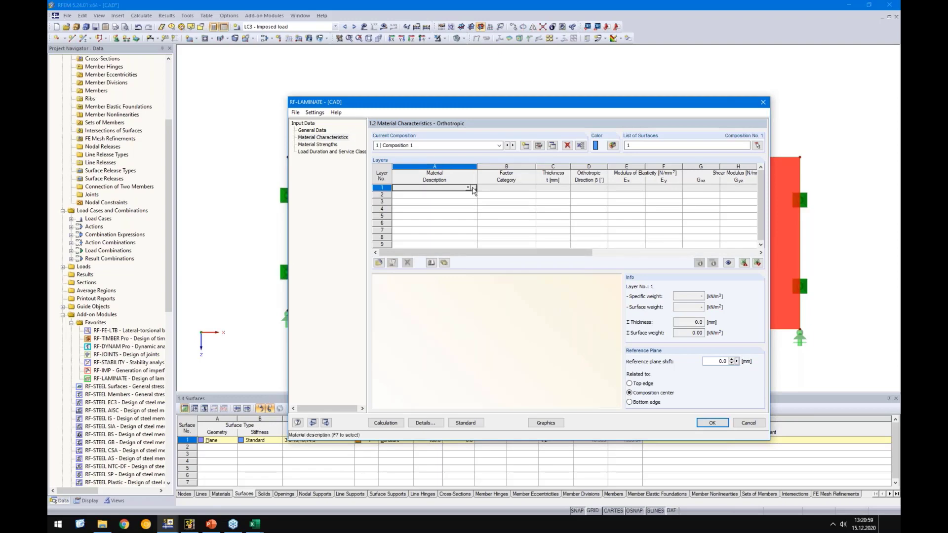
pyautogui.click(474, 188)
pyautogui.click(450, 118)
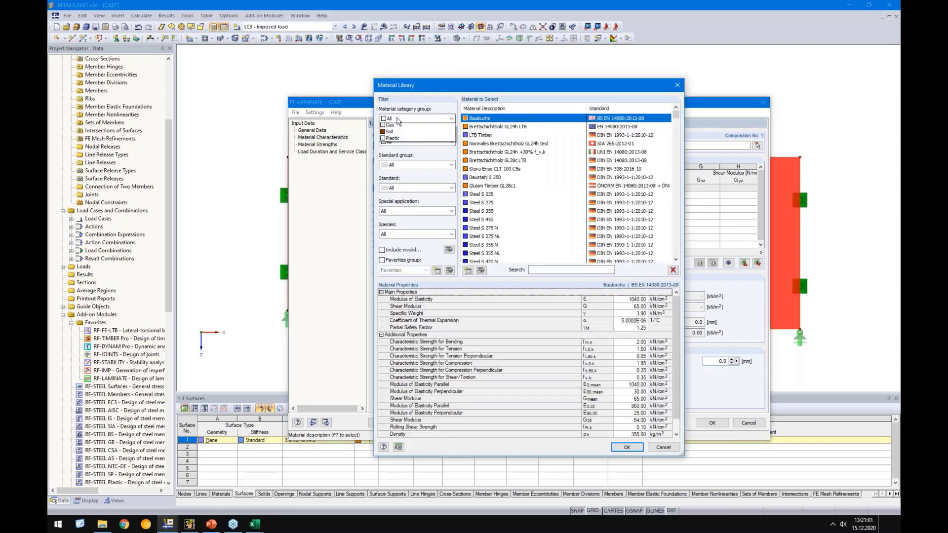
pyautogui.click(388, 154)
pyautogui.click(396, 142)
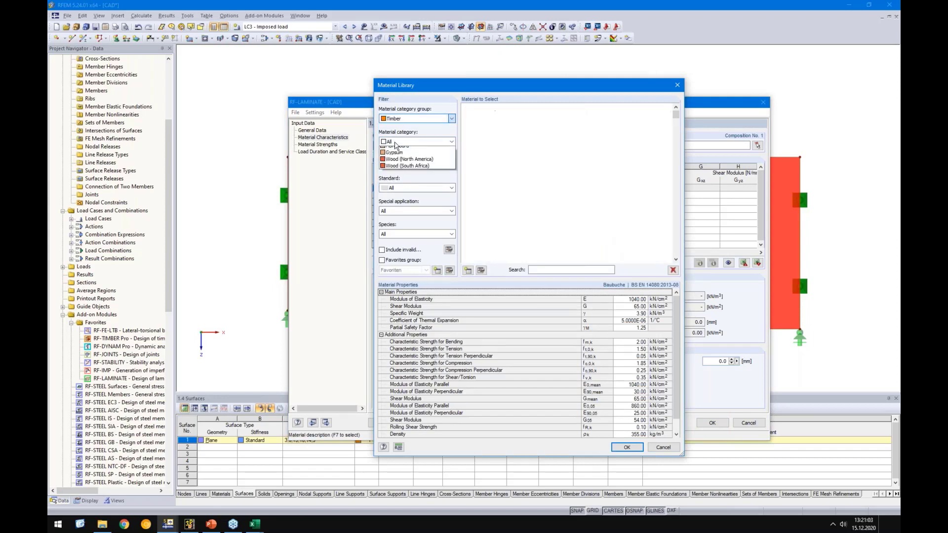
pyautogui.click(400, 158)
pyautogui.click(399, 165)
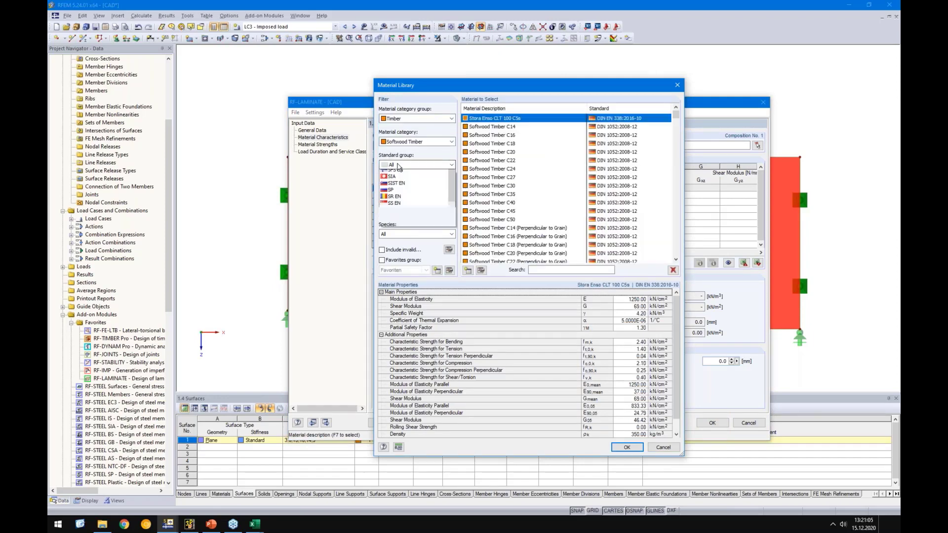
pyautogui.click(397, 234)
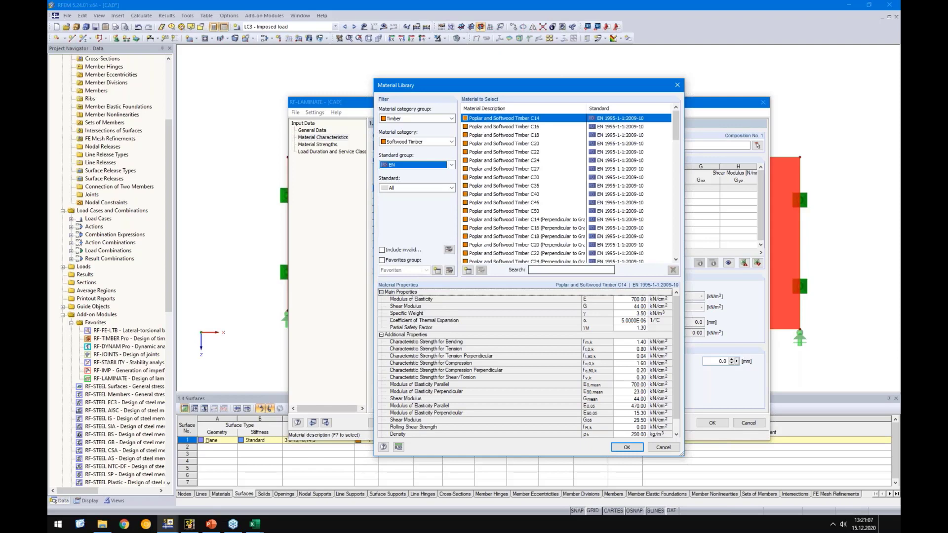
pyautogui.click(449, 188)
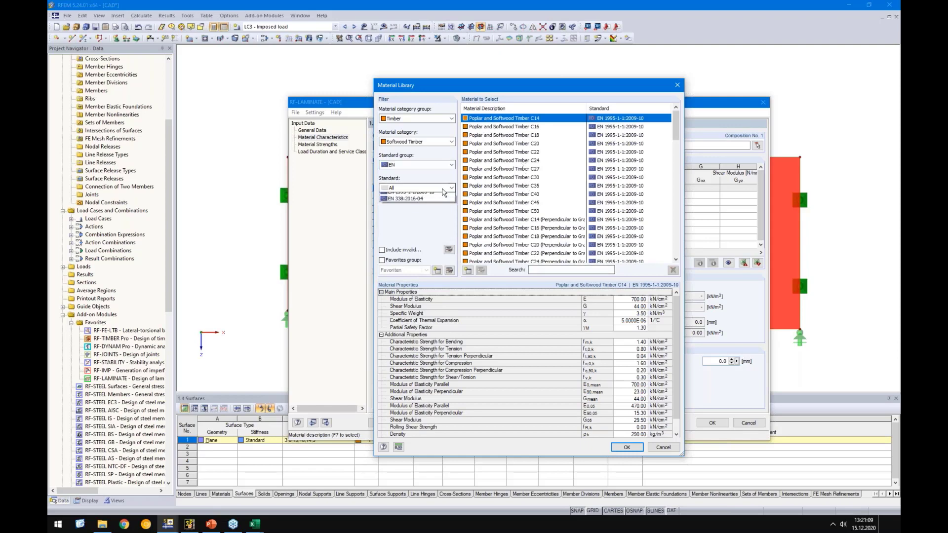
pyautogui.click(415, 209)
pyautogui.click(531, 163)
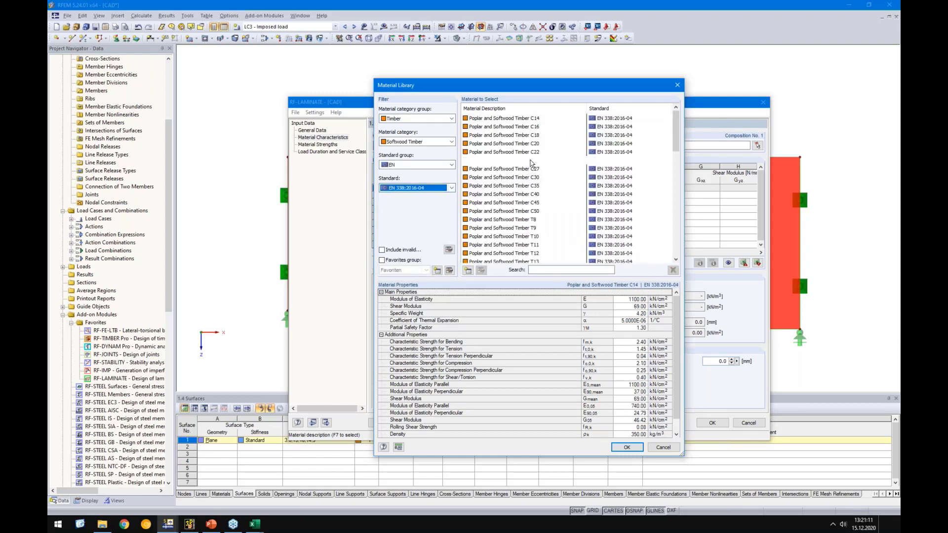
pyautogui.click(626, 446)
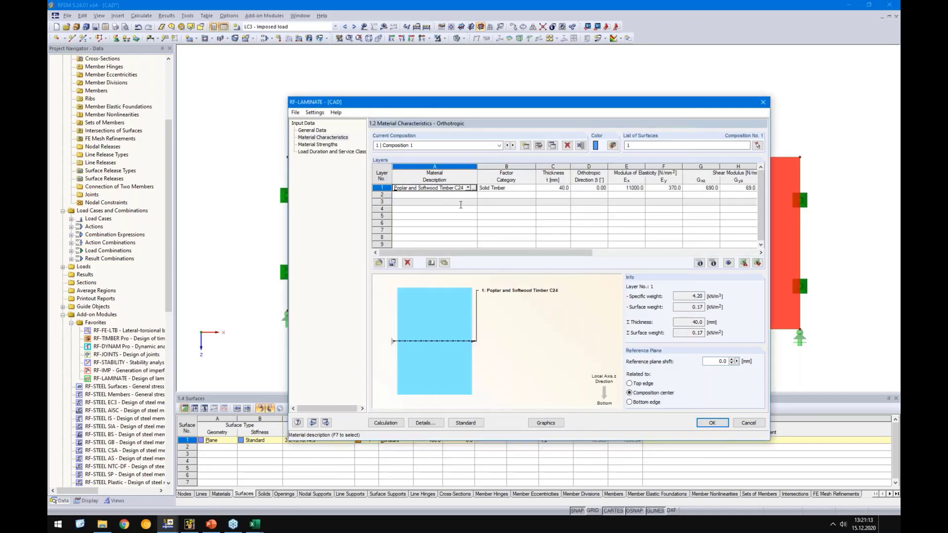
# Set the factor category of layer 1 to Cross Laminated Timber
pyautogui.click(516, 188)
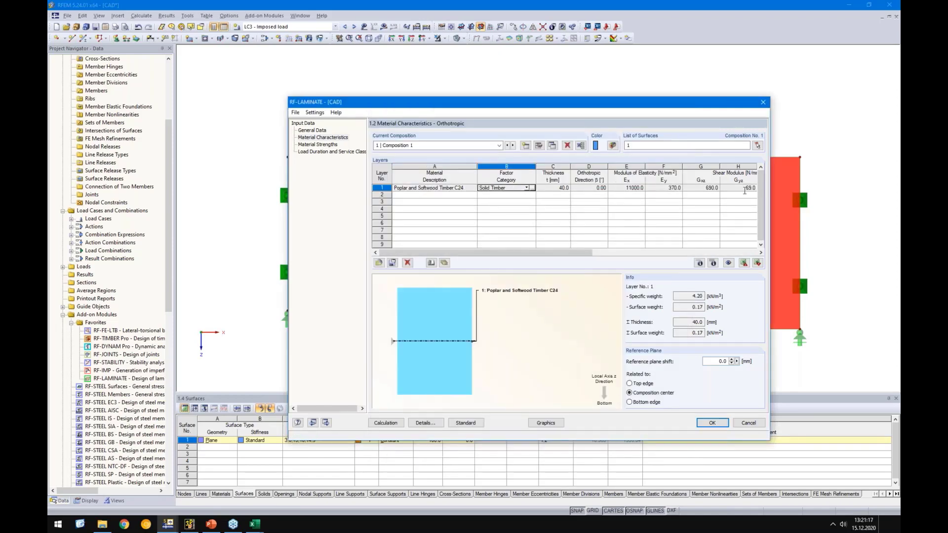
pyautogui.click(527, 188)
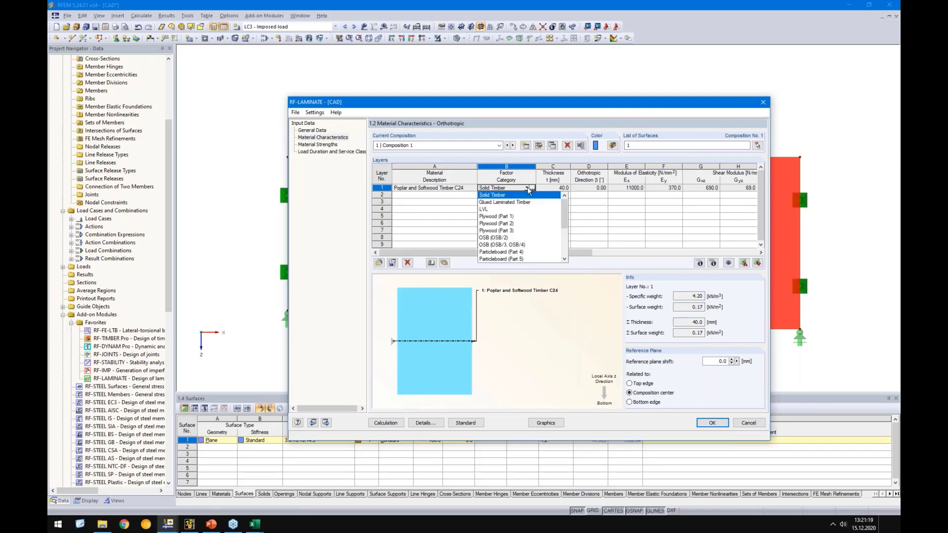
pyautogui.scroll(-3, 565, 216)
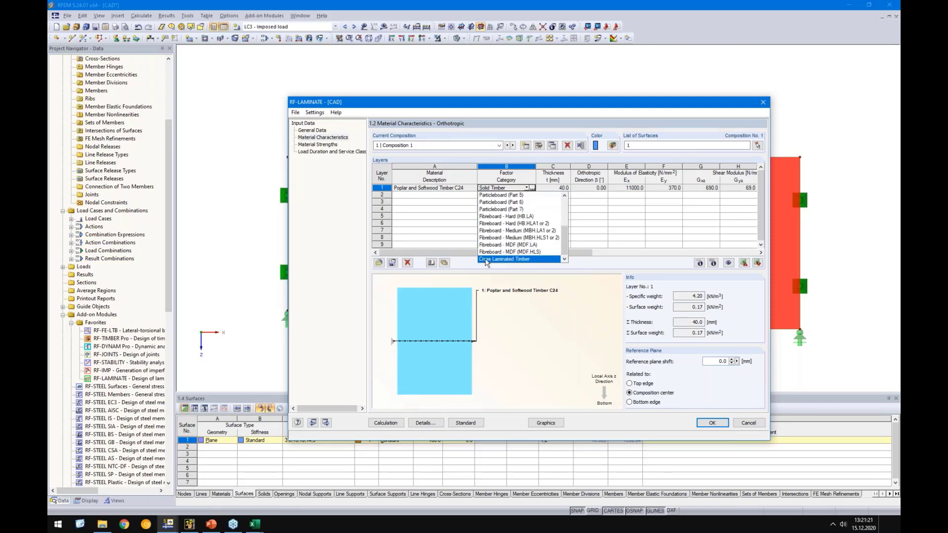
pyautogui.click(508, 252)
pyautogui.click(551, 224)
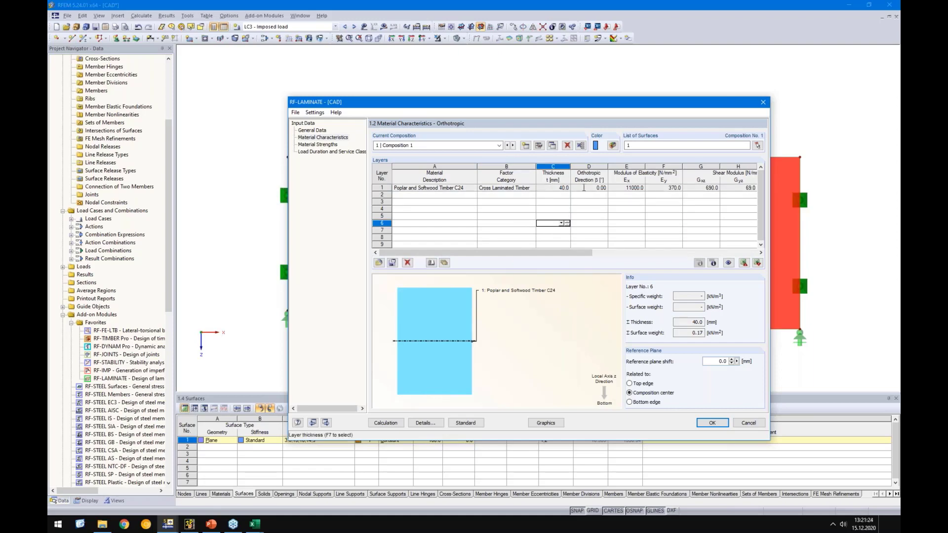
pyautogui.click(552, 188)
pyautogui.moveTo(547, 253); pyautogui.dragTo(605, 253)
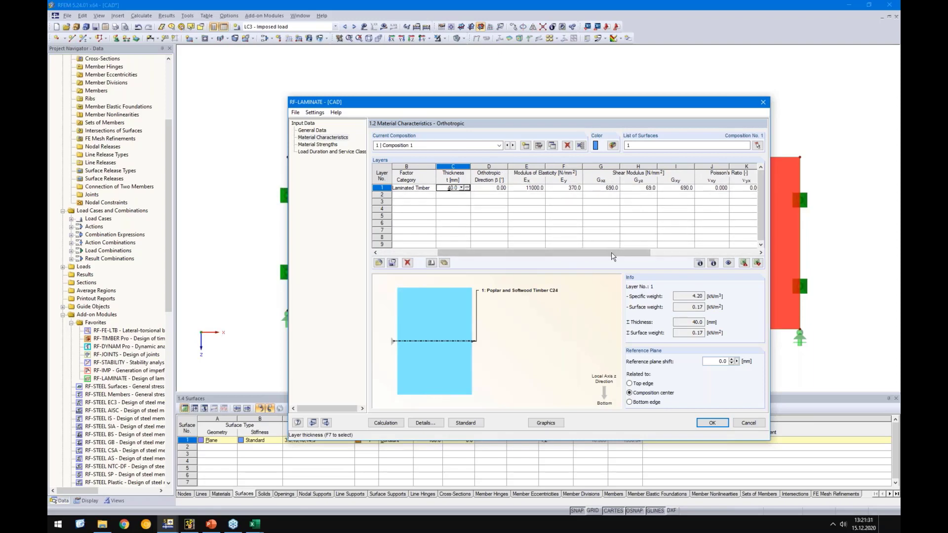
pyautogui.moveTo(582, 254); pyautogui.dragTo(522, 254)
# Repeat the layer 1 definition in layers 2 to 5 to create a five-layer composition
pyautogui.click(422, 196)
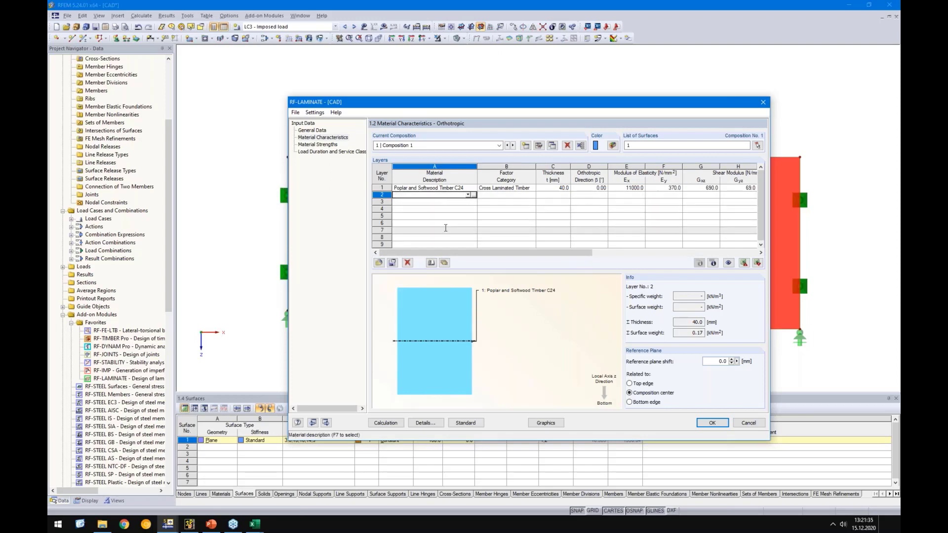
pyautogui.press('F8')
pyautogui.press('Down')
pyautogui.press('F8')
pyautogui.press('Down')
pyautogui.press('F8')
pyautogui.press('Down')
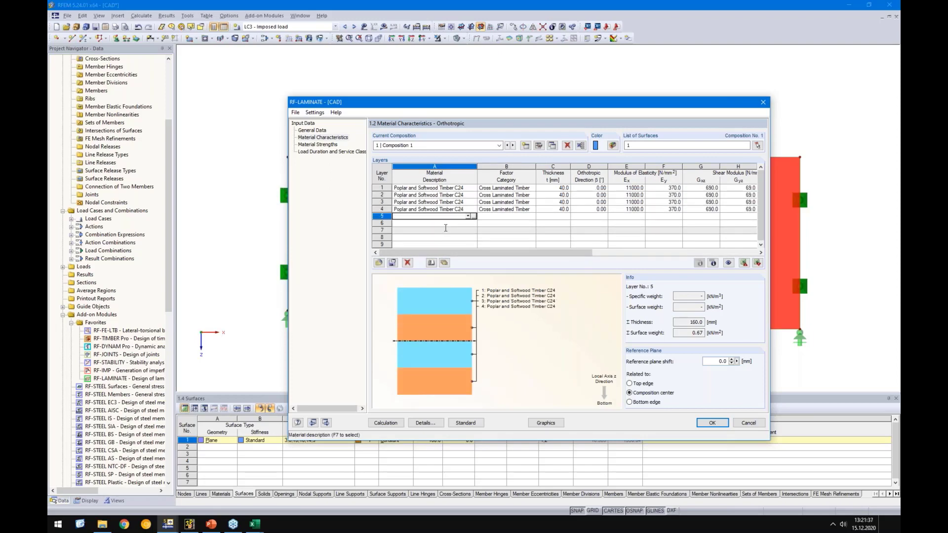
pyautogui.press('F8')
pyautogui.press('Down')
pyautogui.click(423, 190)
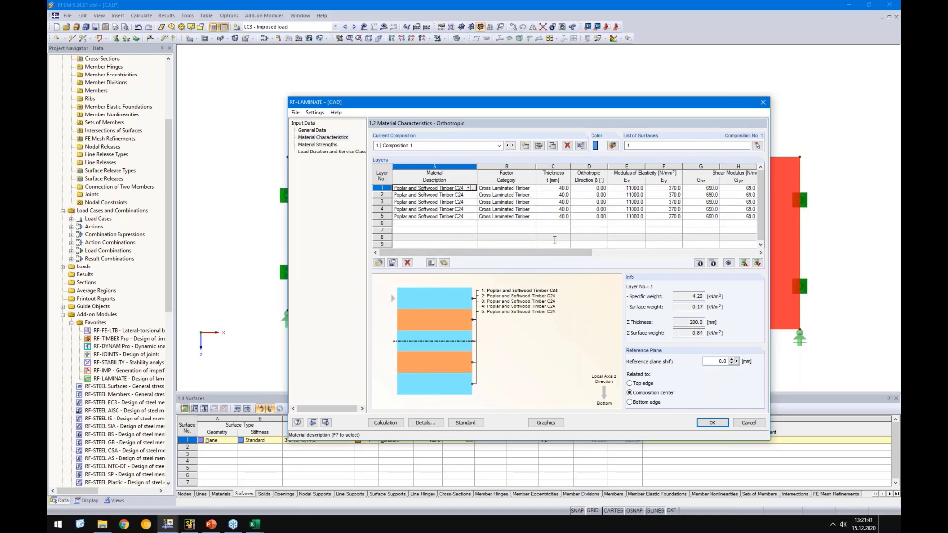
# Set the orthotropic direction of layers 2 and 4 to 90°, with the dialog moved to uncover the wall
pyautogui.click(589, 190)
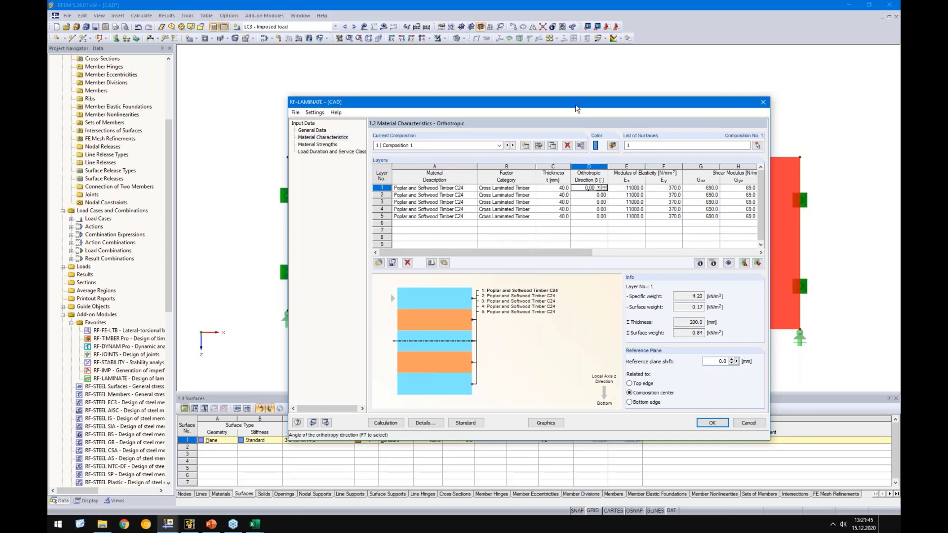
pyautogui.moveTo(577, 109); pyautogui.dragTo(514, 286)
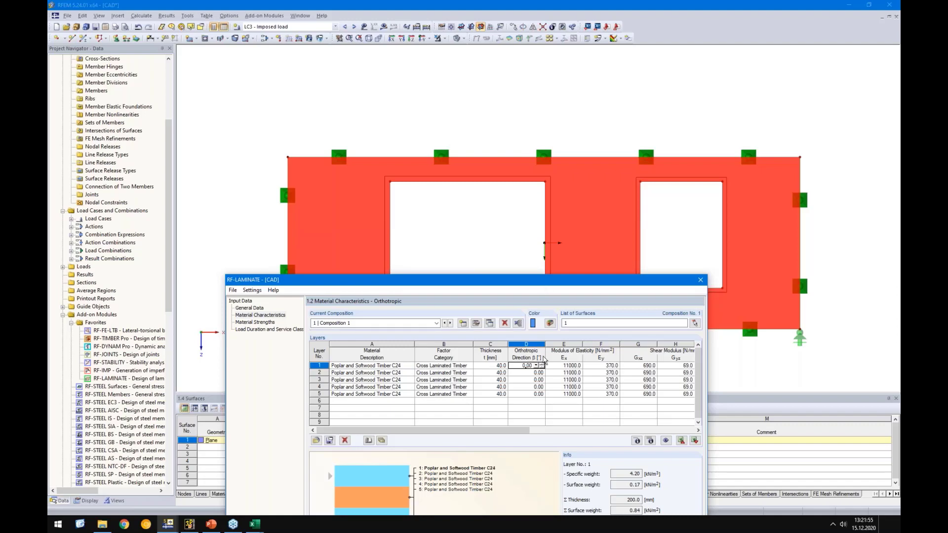
pyautogui.click(530, 373)
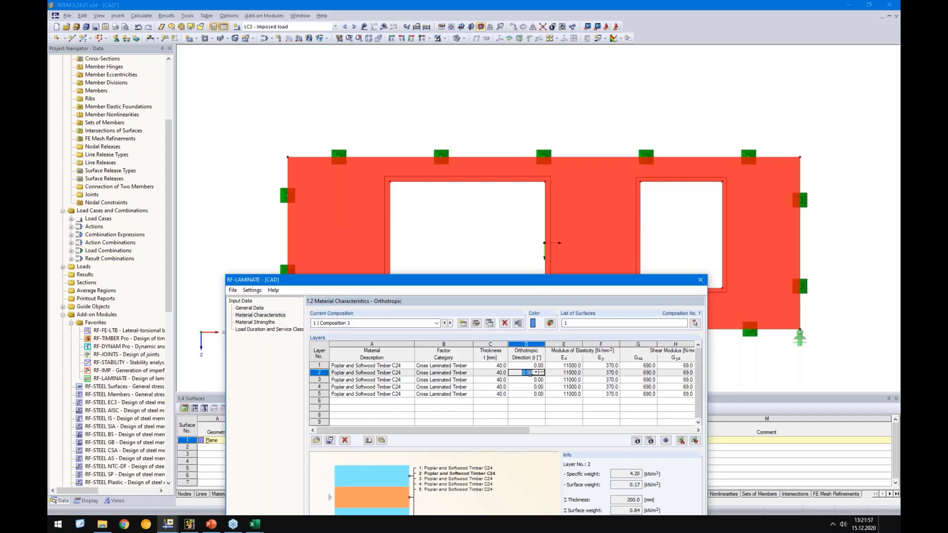
pyautogui.write('90')
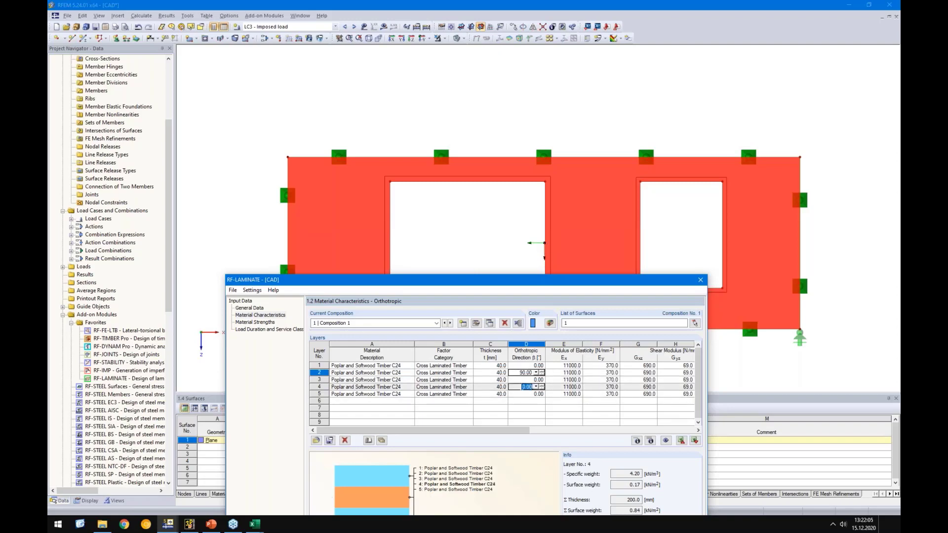
pyautogui.click(523, 386)
pyautogui.write('90')
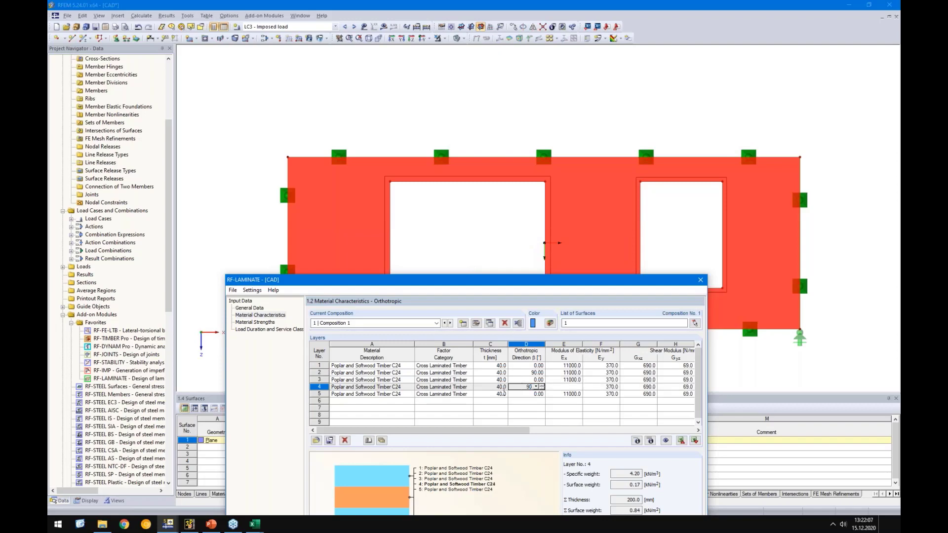
pyautogui.click(491, 408)
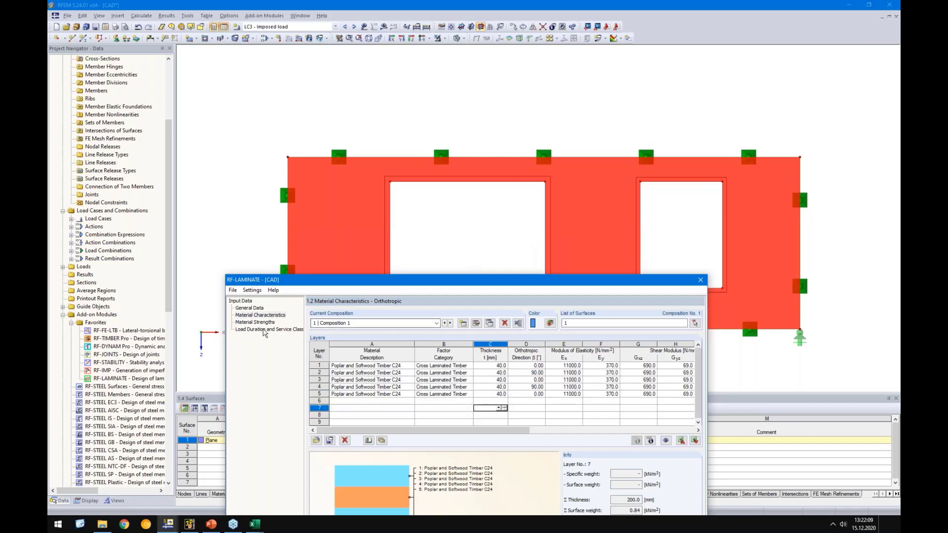
# Set layer 1's shear strengths fxy,k and fv,k to 2.0 N/mm² and its rolling shear strength fR,k to 1.0 N/mm²
pyautogui.click(263, 322)
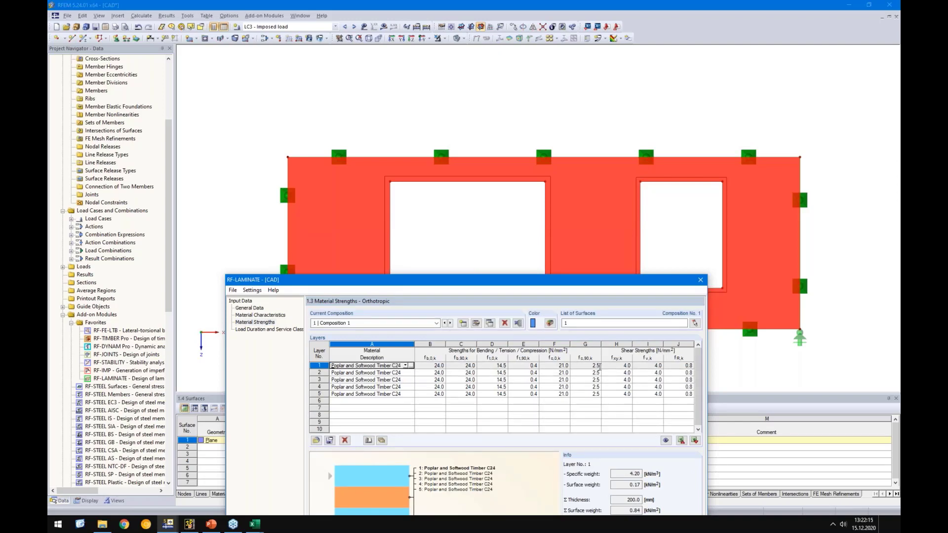
pyautogui.click(606, 366)
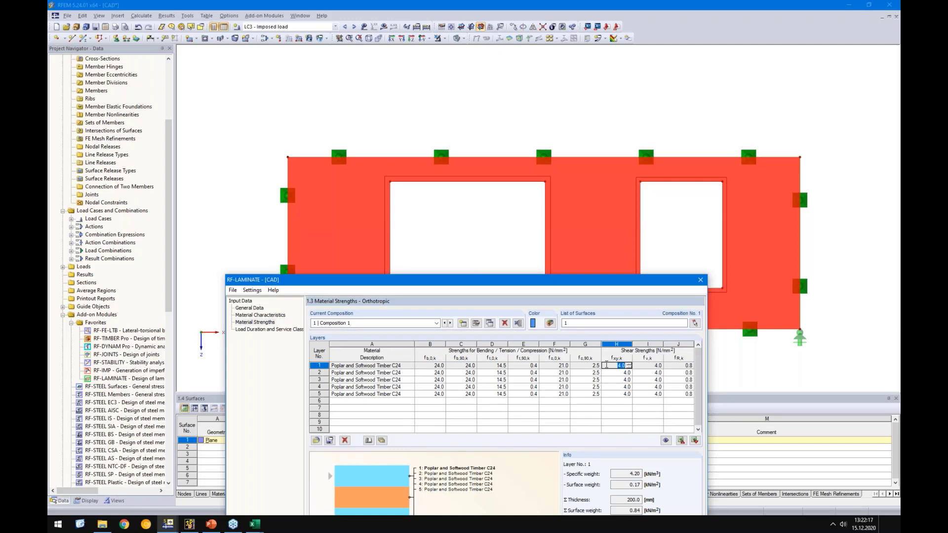
pyautogui.write('2')
pyautogui.press('Tab')
pyautogui.write('2')
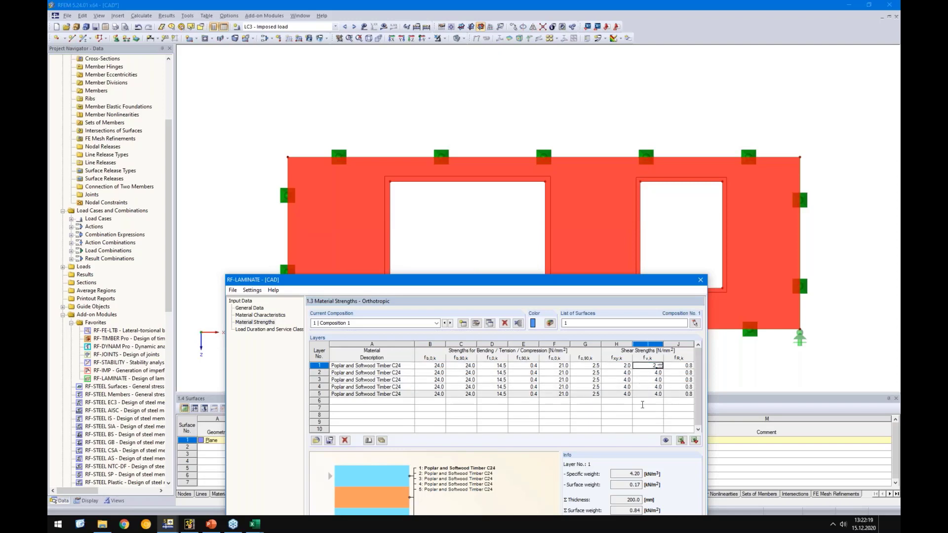
pyautogui.click(647, 422)
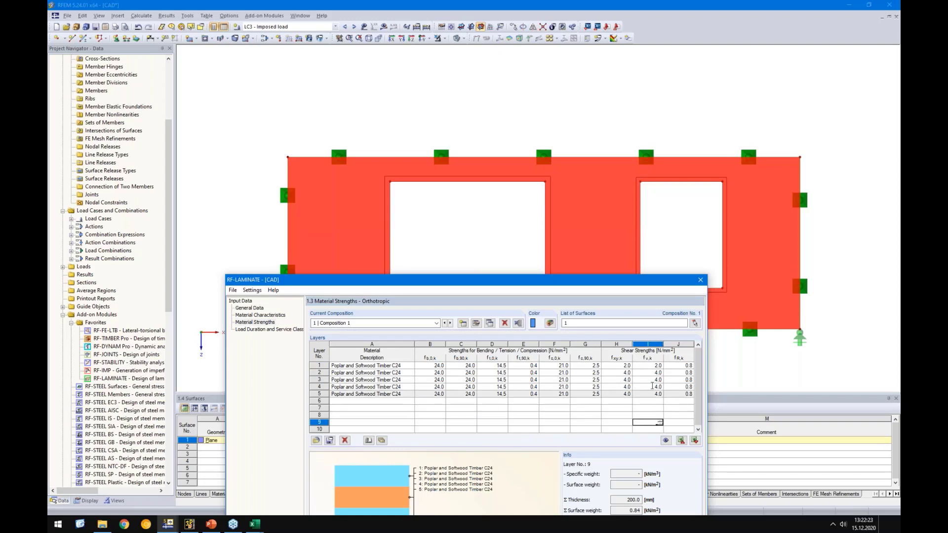
pyautogui.click(675, 366)
pyautogui.write('1')
pyautogui.click(644, 415)
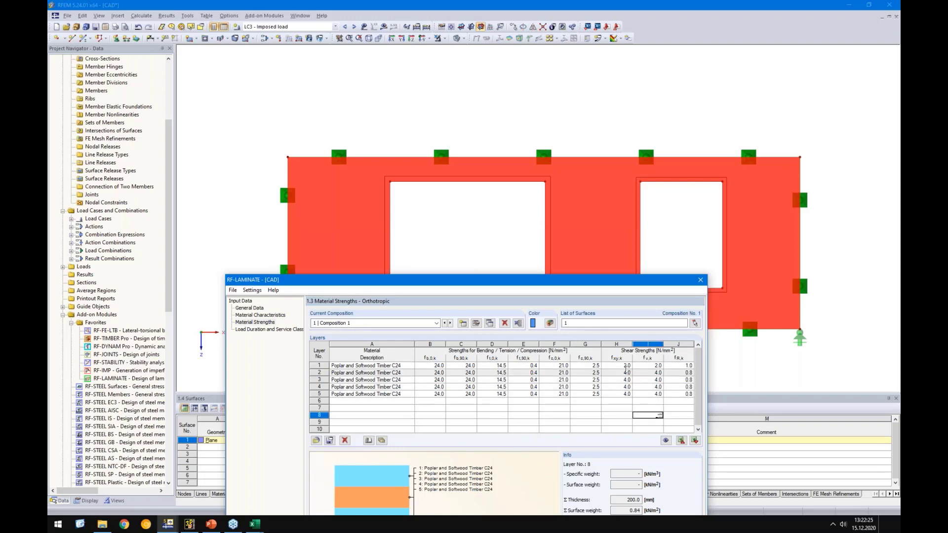
# Apply layer 1's three shear strength values to all five layers of the composition
pyautogui.moveTo(616, 366); pyautogui.dragTo(683, 395)
pyautogui.rightClick(682, 395)
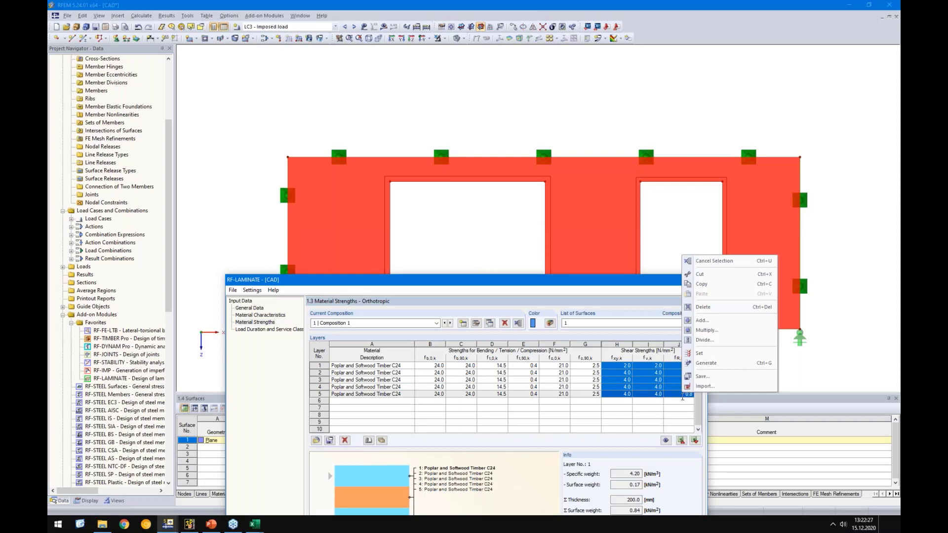
pyautogui.click(711, 354)
pyautogui.click(628, 416)
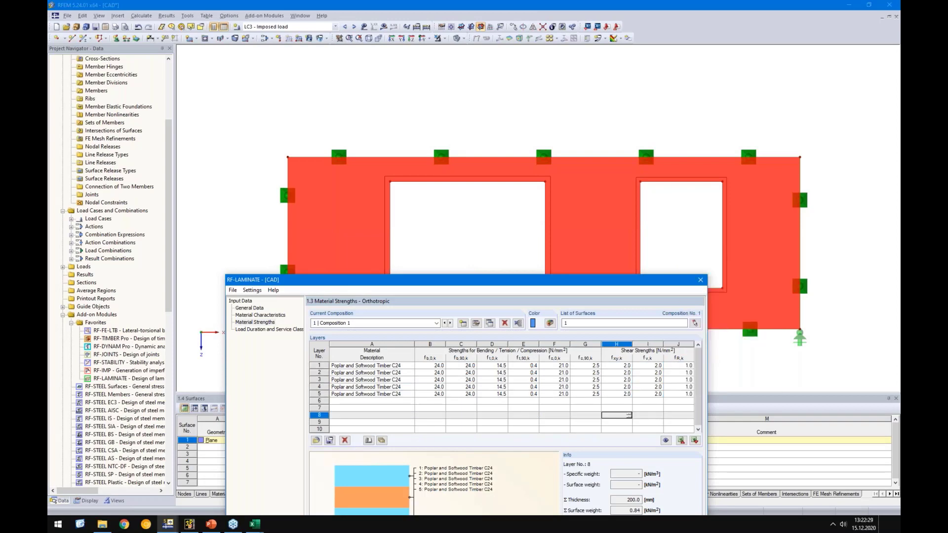
# Review the load duration classes assigned to the load cases and combinations, along with the service class
pyautogui.click(291, 329)
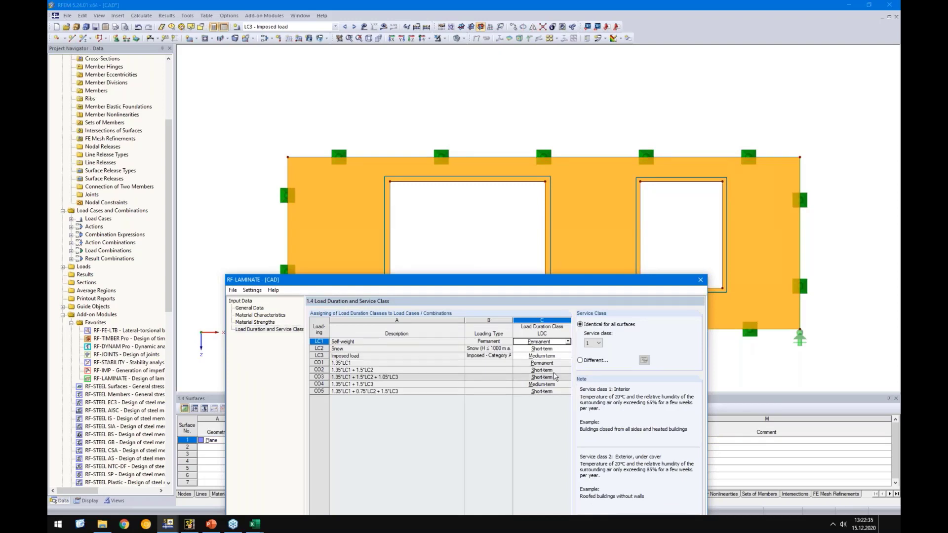
pyautogui.click(528, 341)
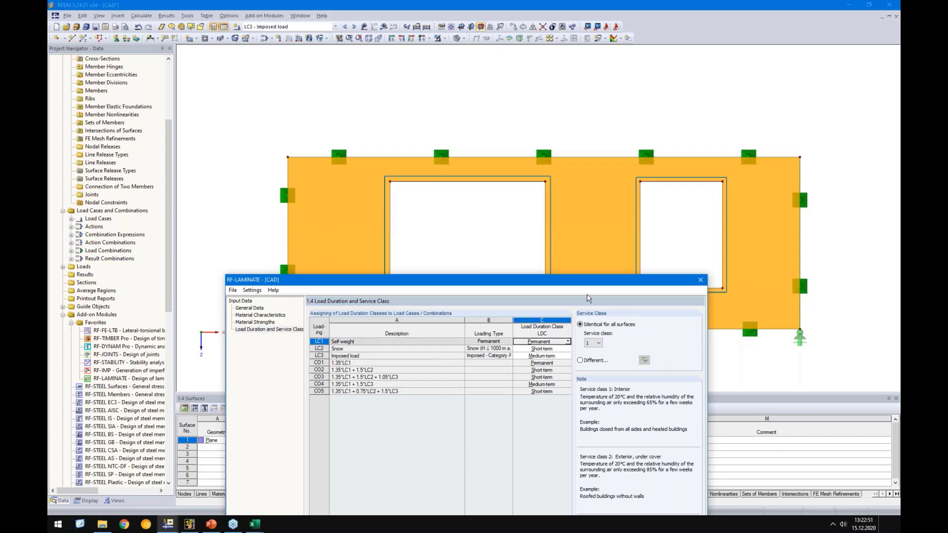
# Review the extended stiffness matrix elements of Composition 1 in the material characteristics, comparing them with the layer table
pyautogui.moveTo(587, 277); pyautogui.dragTo(640, 139)
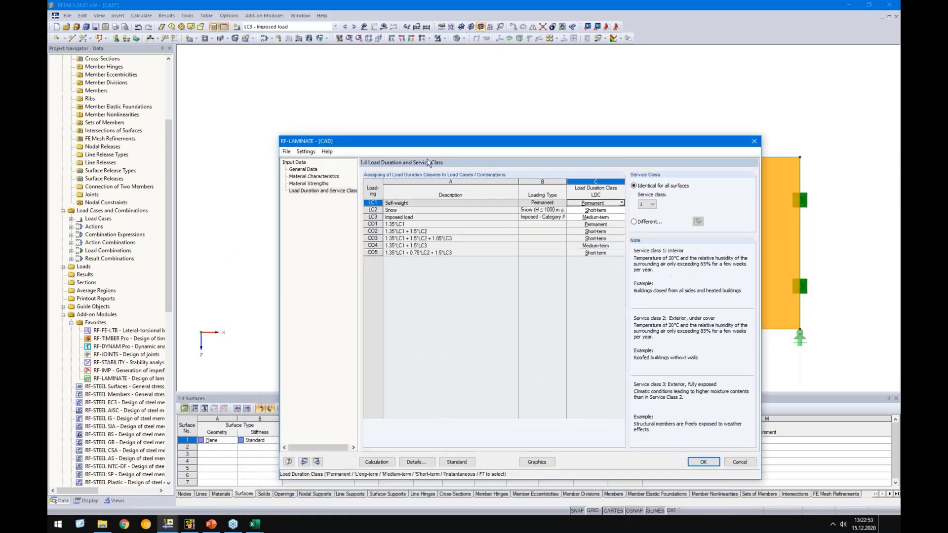
pyautogui.click(314, 176)
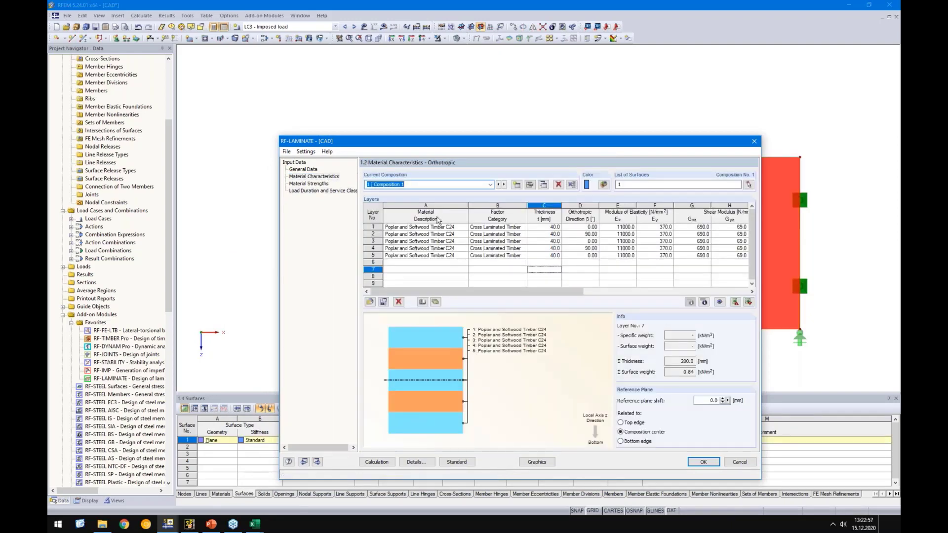
pyautogui.click(707, 303)
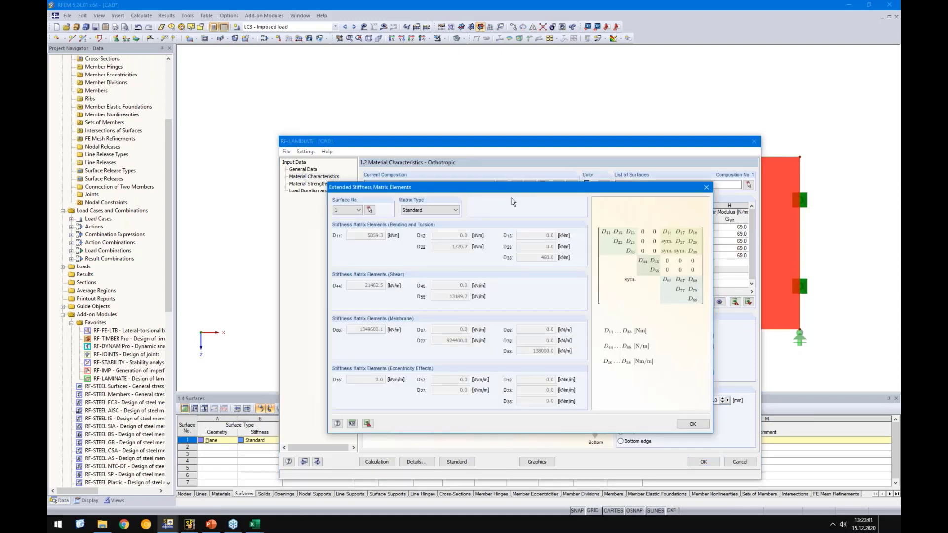
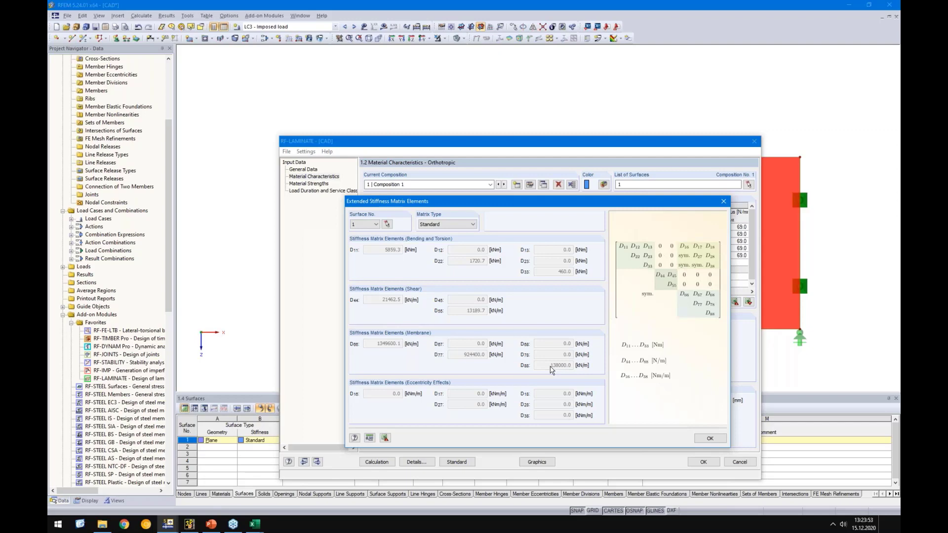
pyautogui.moveTo(568, 201); pyautogui.dragTo(583, 282)
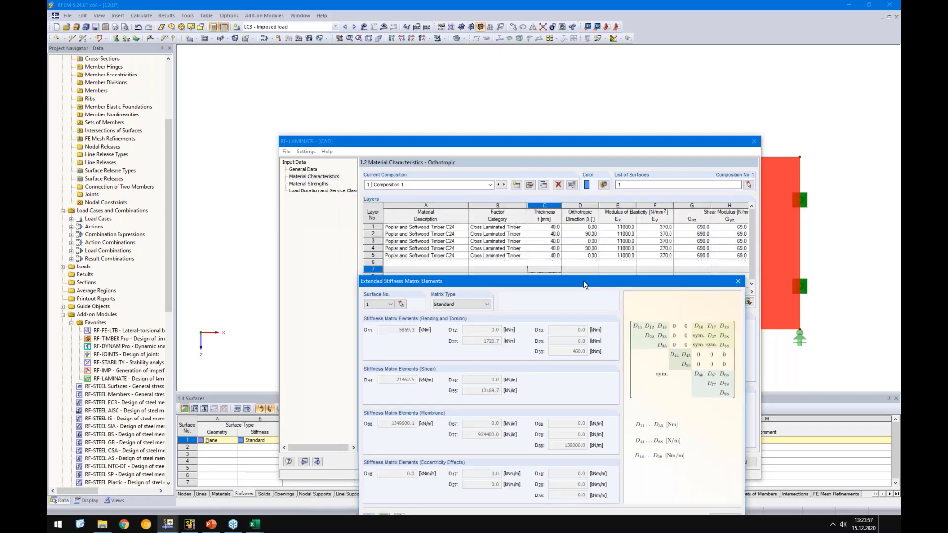
pyautogui.moveTo(583, 277); pyautogui.dragTo(567, 188)
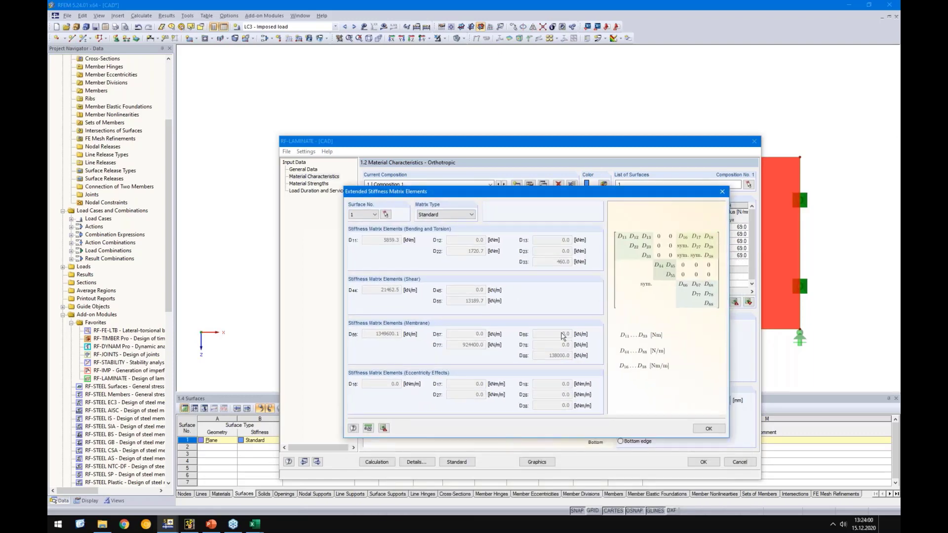
pyautogui.click(708, 429)
# Arrange the open CAD and Schubsteifigkeit - Kopie models as main and secondary windows
pyautogui.moveTo(166, 524)
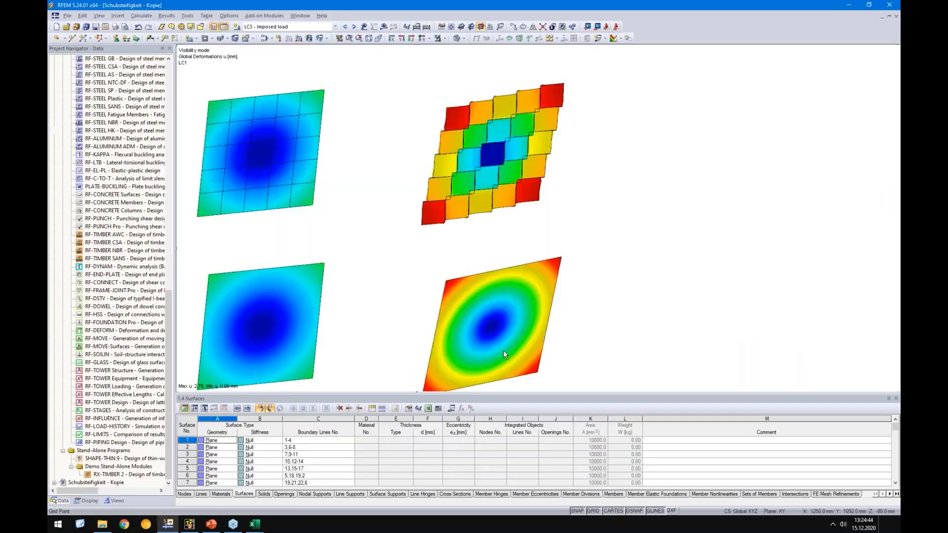
pyautogui.click(300, 15)
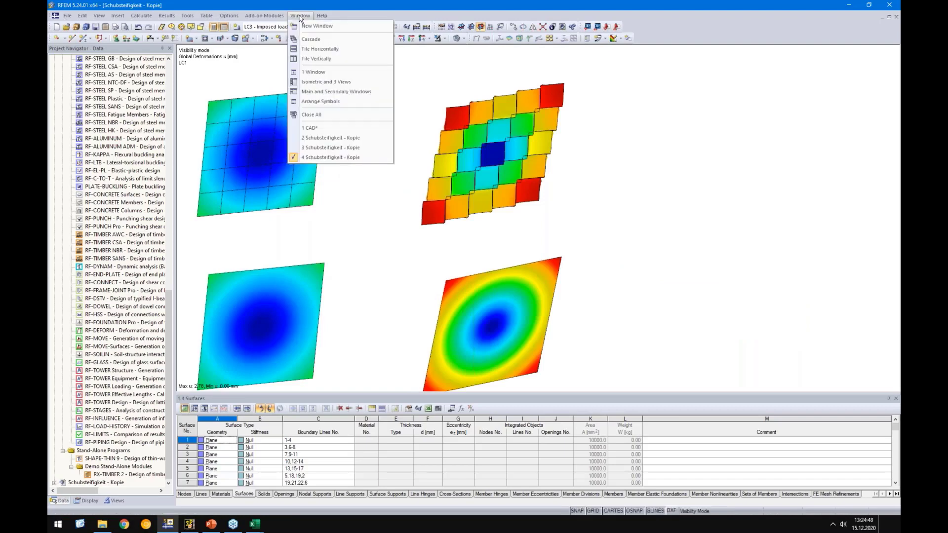
pyautogui.click(314, 94)
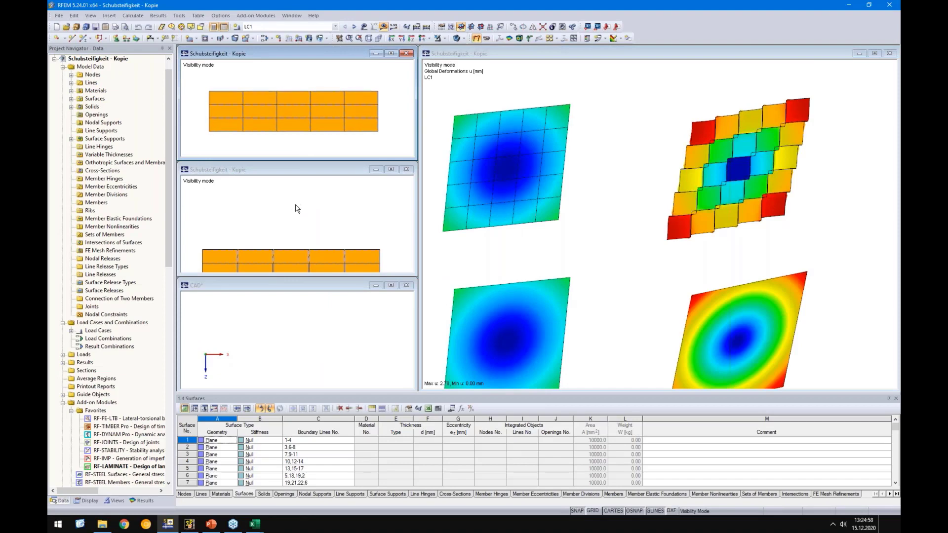
# Inspect the solid model without gaps between boards in 3D, then return it to a straight side view
pyautogui.click(299, 180)
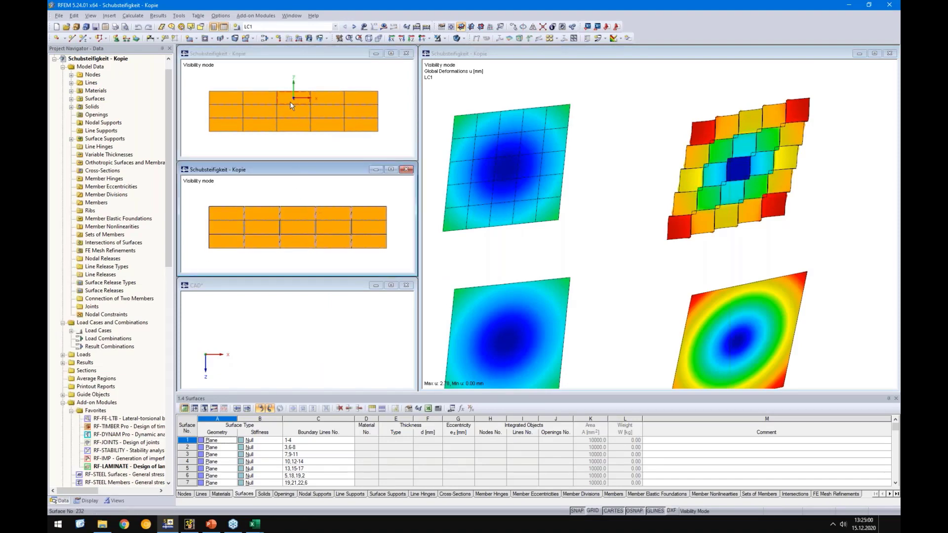
pyautogui.click(381, 109)
pyautogui.keyDown('ctrl'); pyautogui.moveTo(381, 109); pyautogui.dragTo(355, 130, button='middle'); pyautogui.keyUp('ctrl')
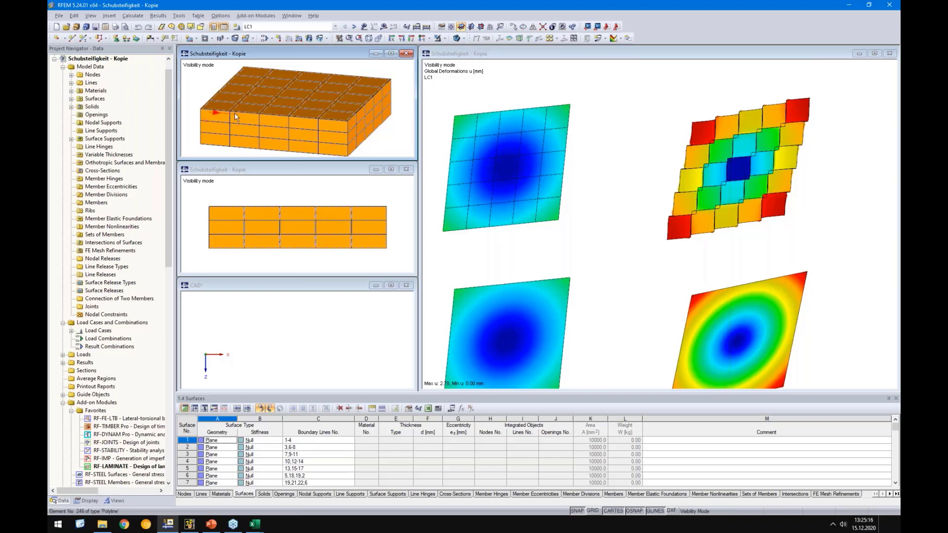
pyautogui.click(391, 39)
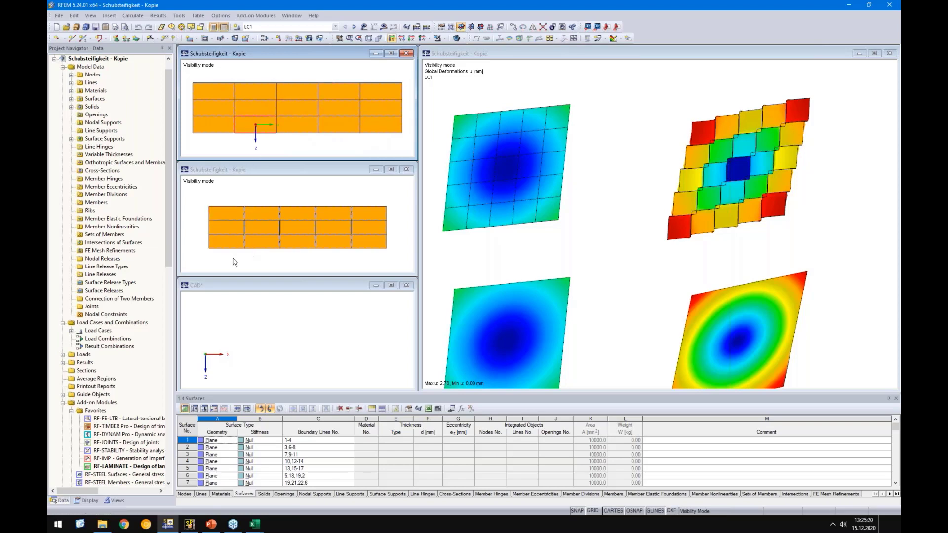
# Examine the gaps between the boards in the second solid model and compare the global deformations of the four panels
pyautogui.scroll(1, 235, 262)
pyautogui.scroll(6, 235, 262)
pyautogui.moveTo(232, 207); pyautogui.dragTo(252, 235, button='middle')
pyautogui.scroll(4, 251, 235)
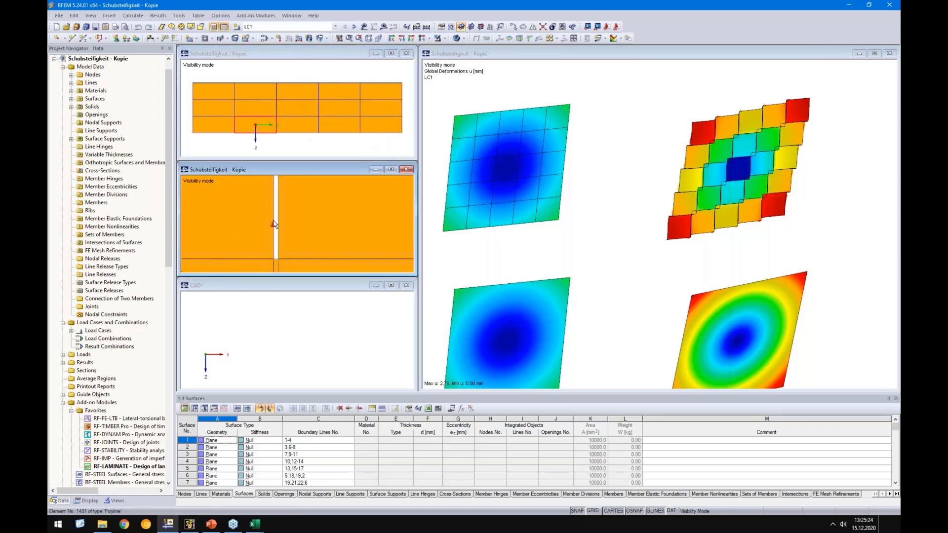
pyautogui.scroll(-5, 370, 217)
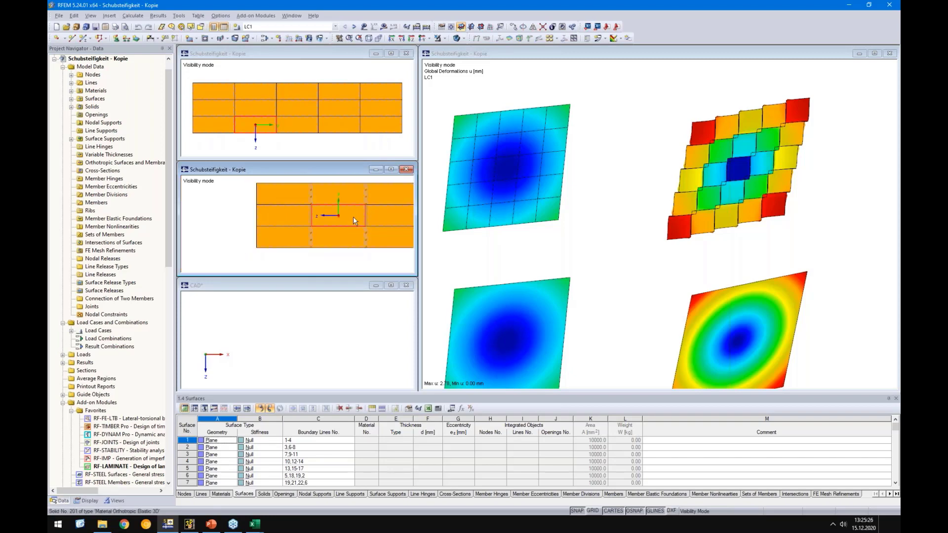
pyautogui.scroll(-1, 339, 222)
pyautogui.click(402, 39)
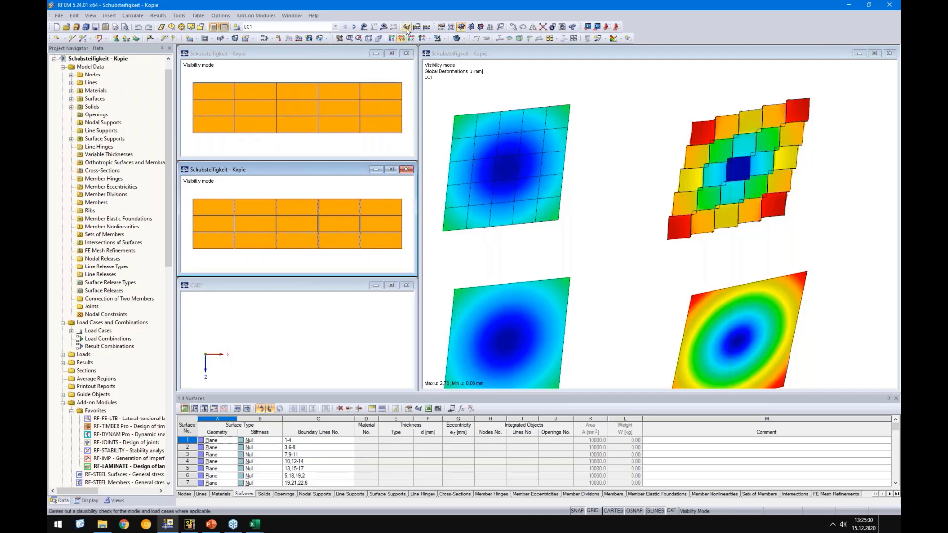
pyautogui.scroll(3, 247, 232)
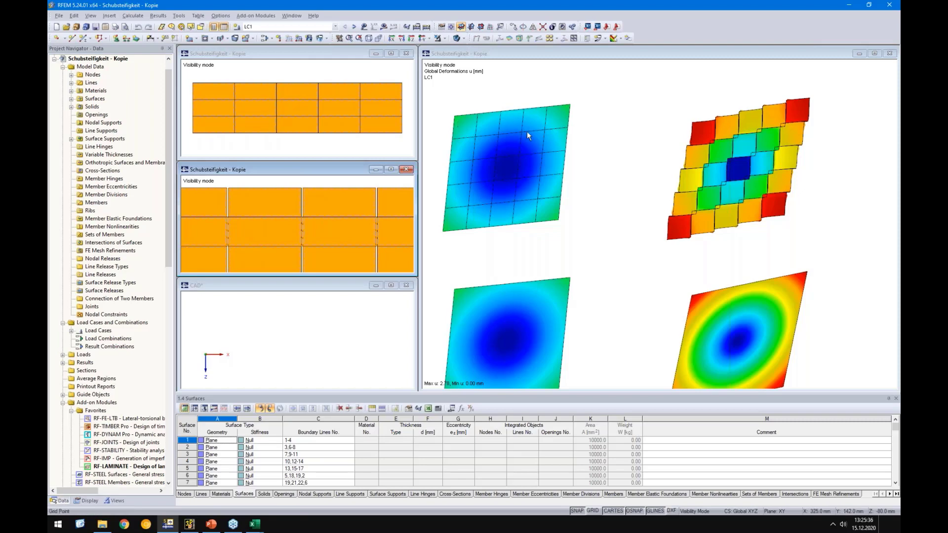
pyautogui.click(653, 242)
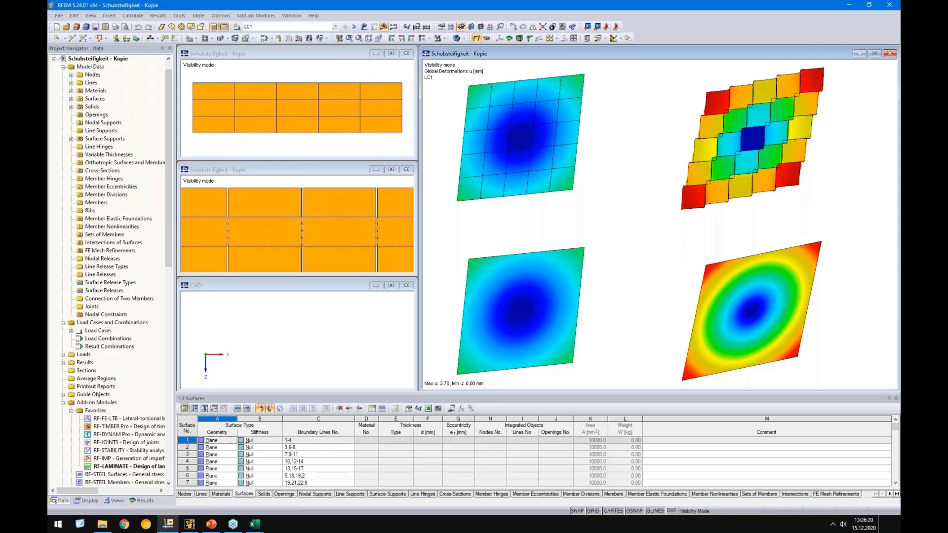
# Switch to Stiffness reduction.xlsx in Excel and review the overall height, number of layers, board width and κ88 reduction factor
pyautogui.moveTo(256, 528)
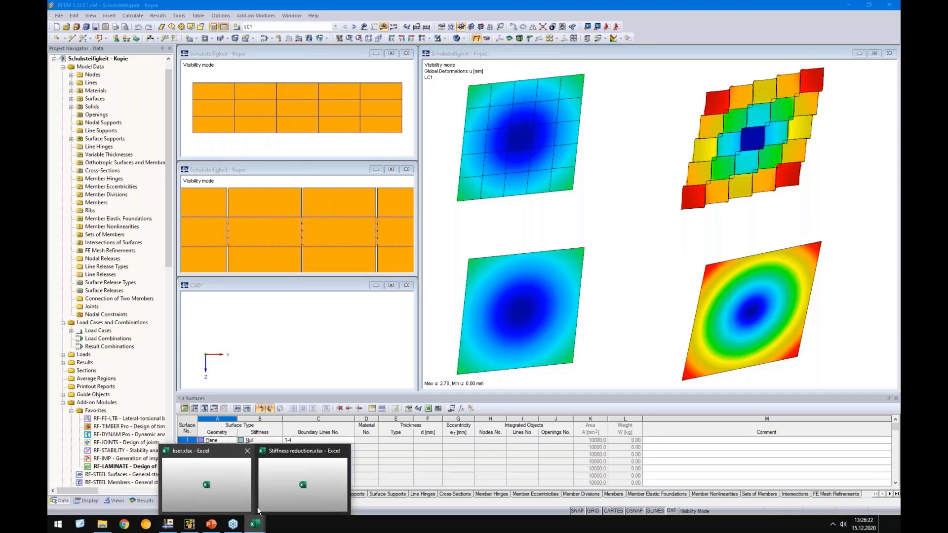
pyautogui.click(275, 486)
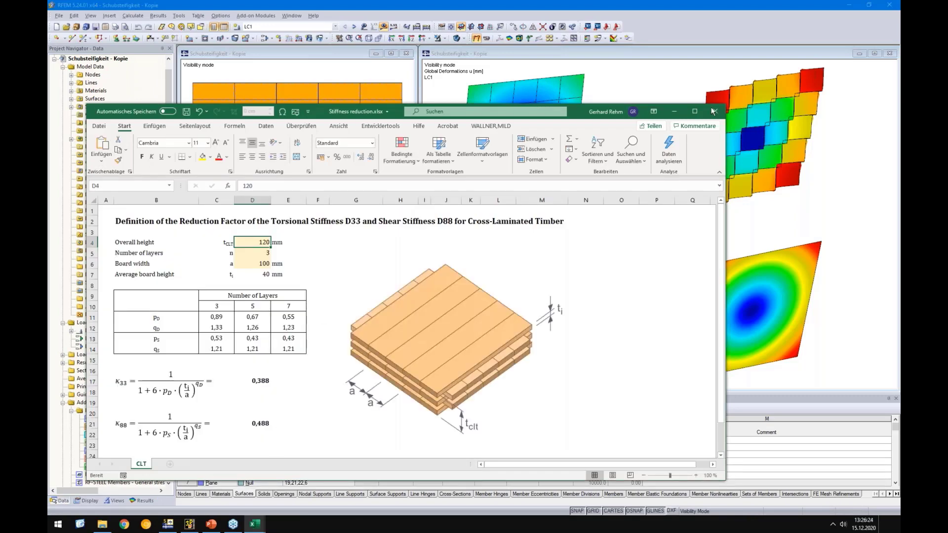
pyautogui.click(694, 111)
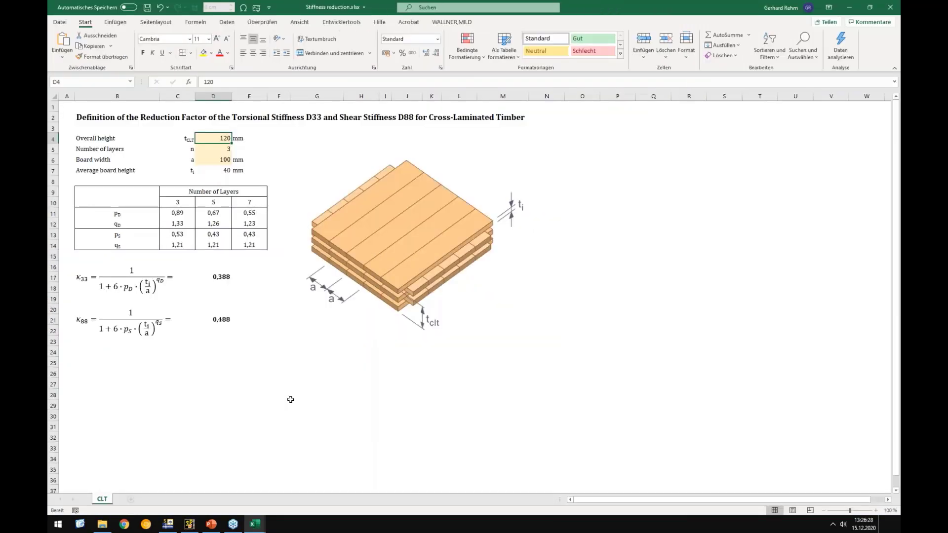
pyautogui.click(291, 400)
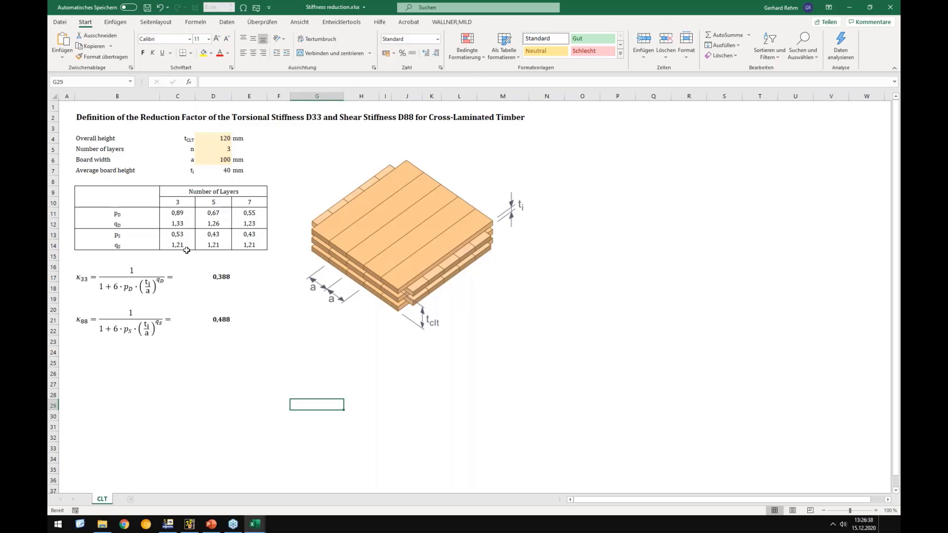
pyautogui.click(208, 136)
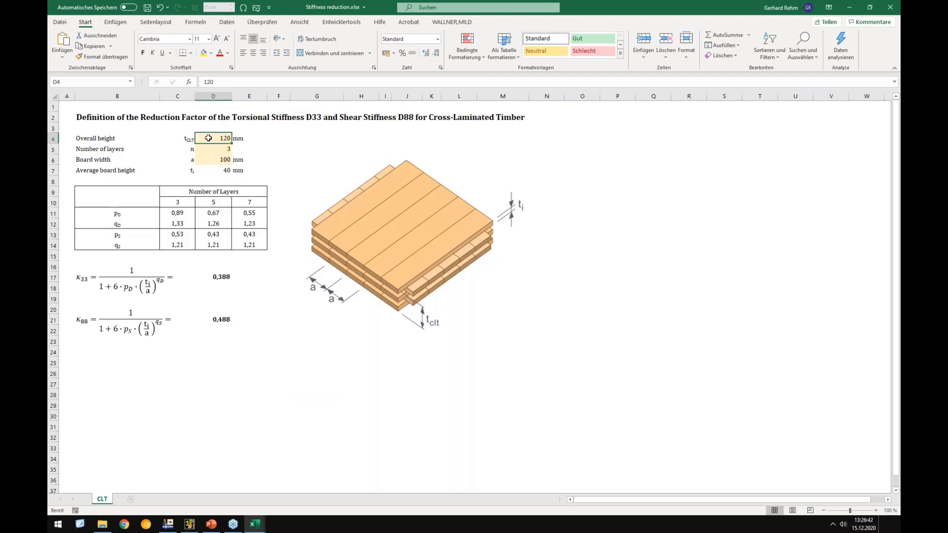
pyautogui.click(211, 148)
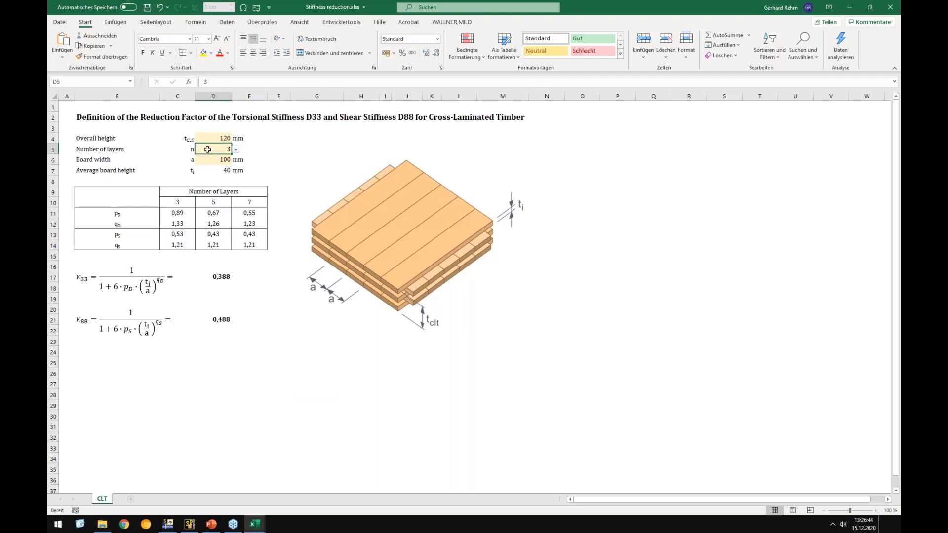
pyautogui.click(208, 161)
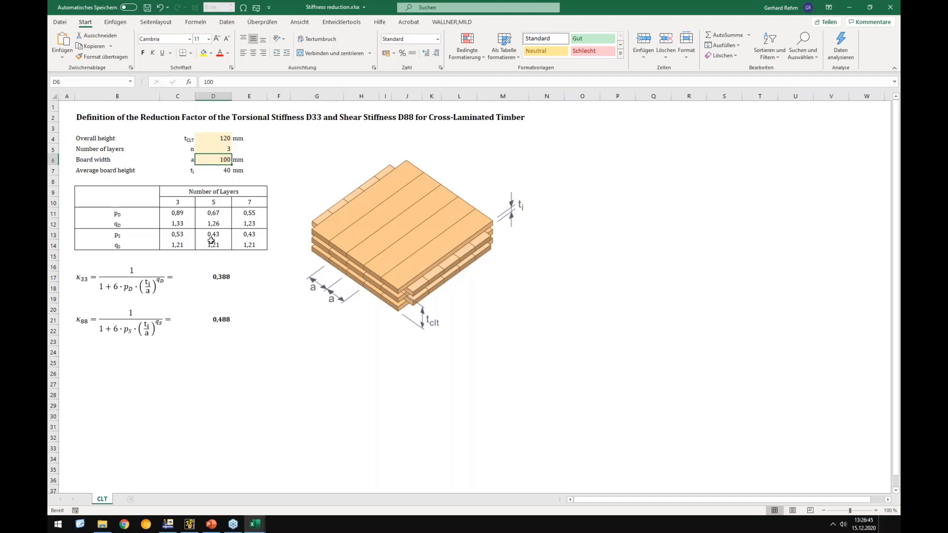
pyautogui.click(216, 323)
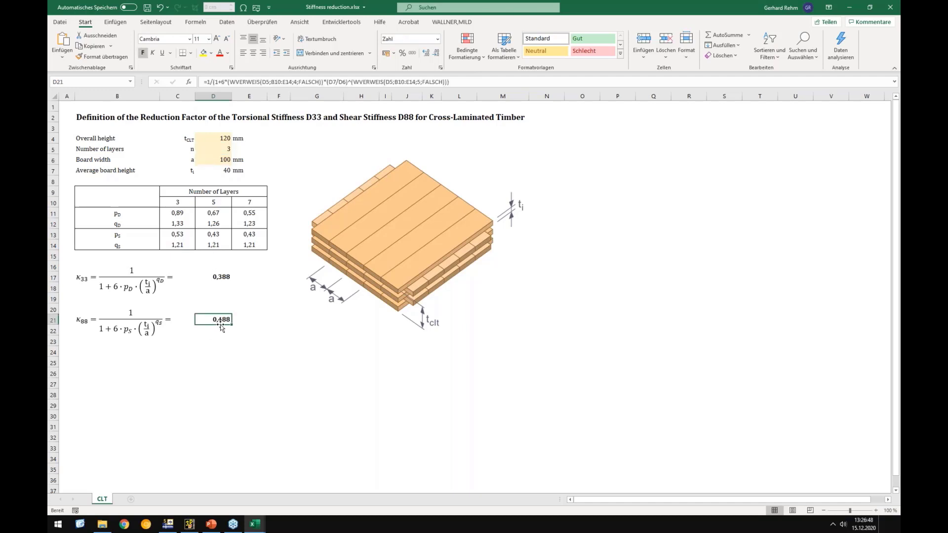
# Switch back to RFEM and check the k88 membrane stiffness reduction factor in the details of the composition "ohne Schmalseitenverklebung"
pyautogui.click(168, 524)
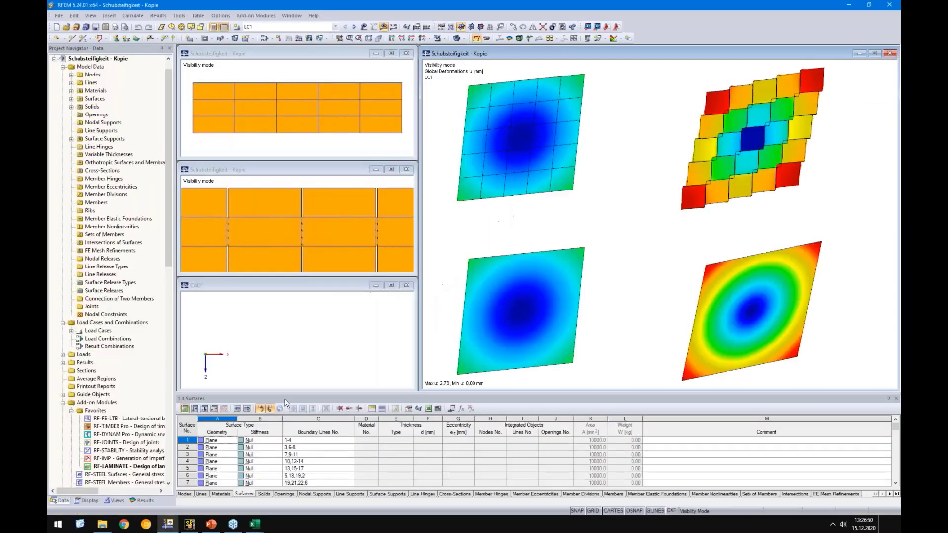
pyautogui.doubleClick(111, 466)
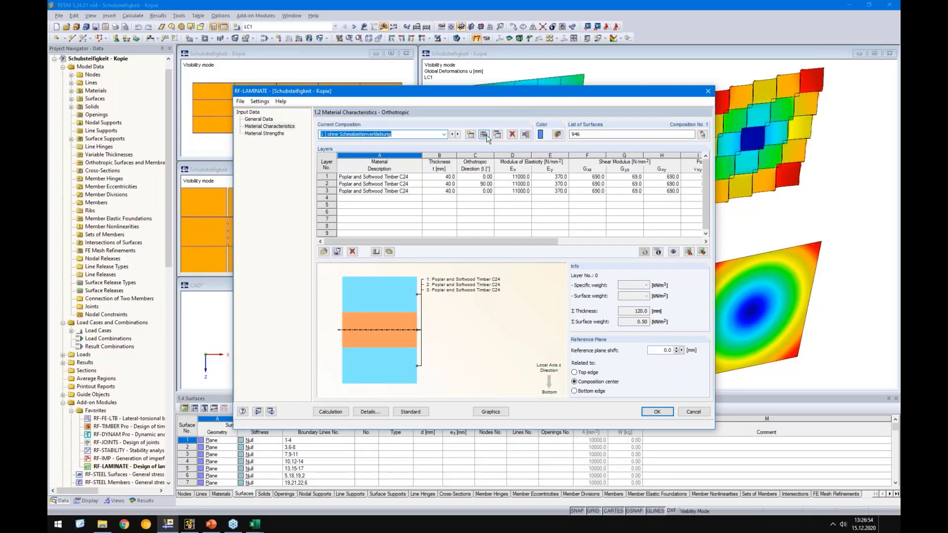
pyautogui.click(485, 136)
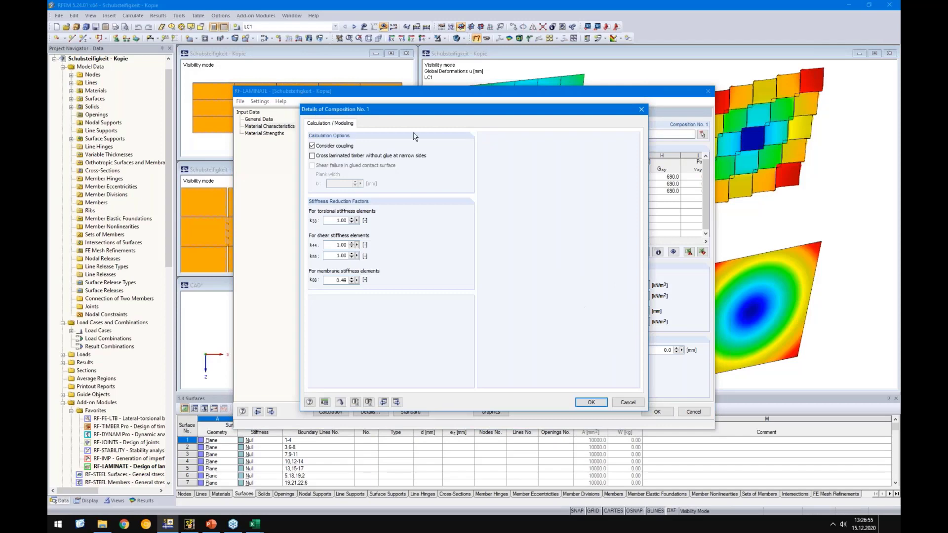
pyautogui.doubleClick(333, 280)
pyautogui.moveTo(368, 112); pyautogui.dragTo(513, 134)
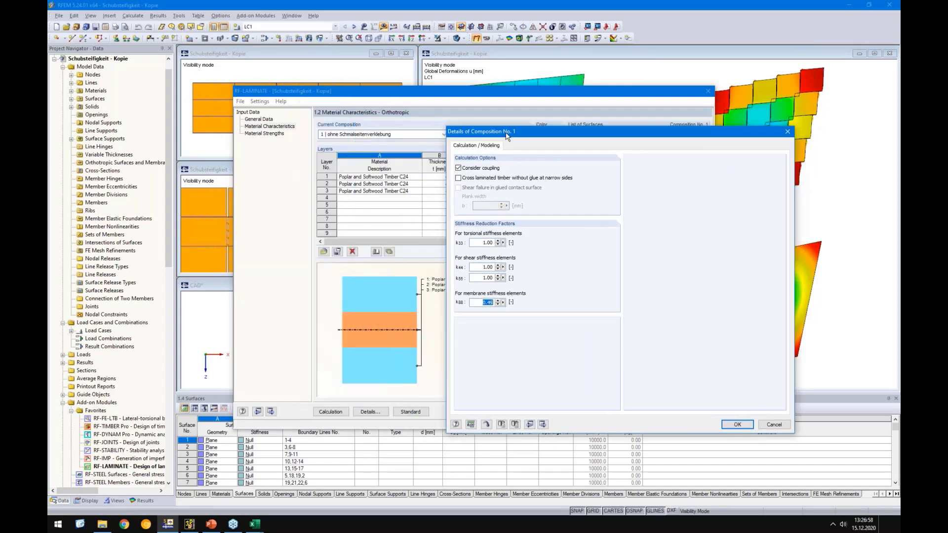
pyautogui.click(737, 425)
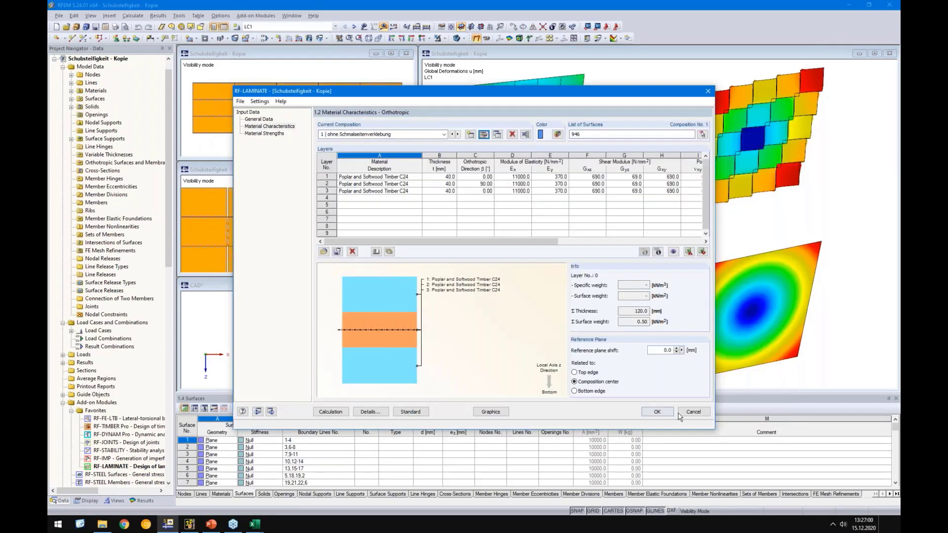
pyautogui.click(693, 411)
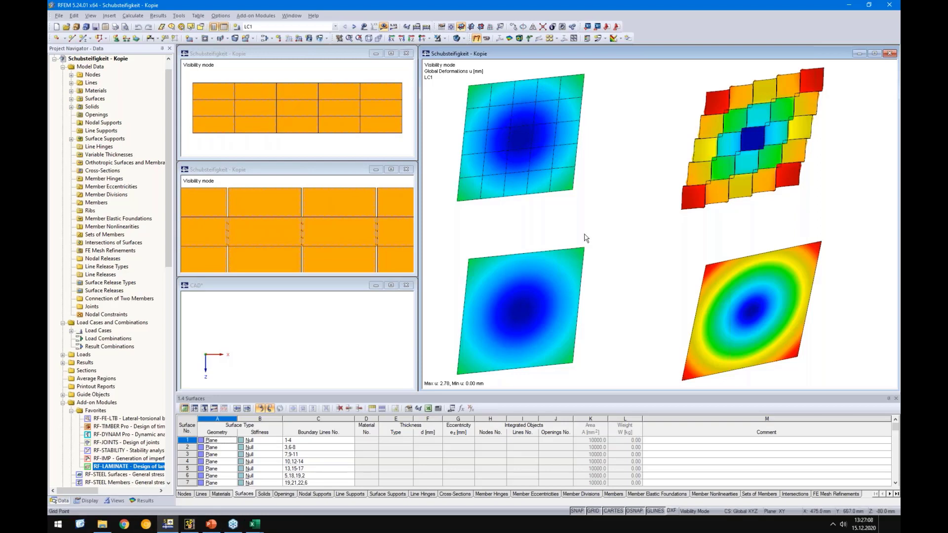
# Close the three Schubsteifigkeit - Kopie model windows, leaving the CAD model open
pyautogui.moveTo(259, 529)
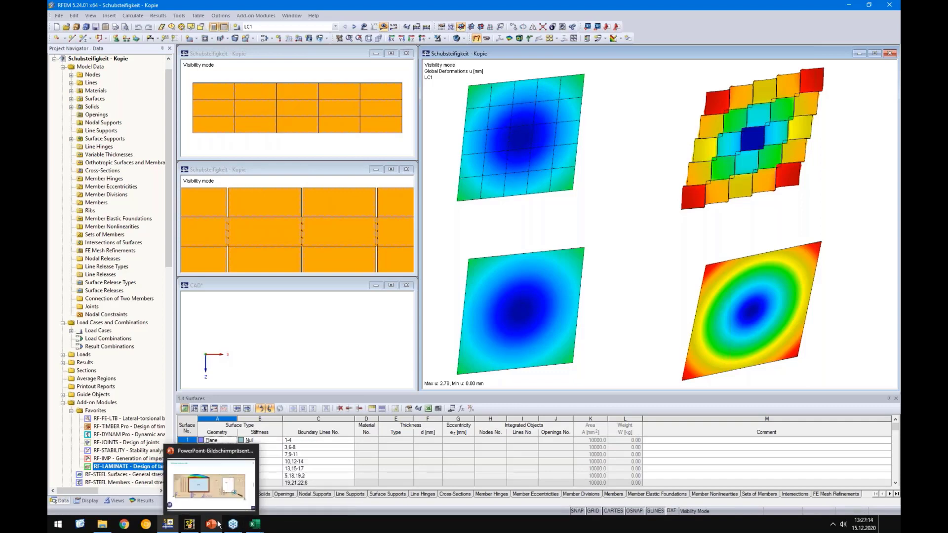
pyautogui.moveTo(870, 58); pyautogui.dragTo(748, 89)
pyautogui.click(768, 84)
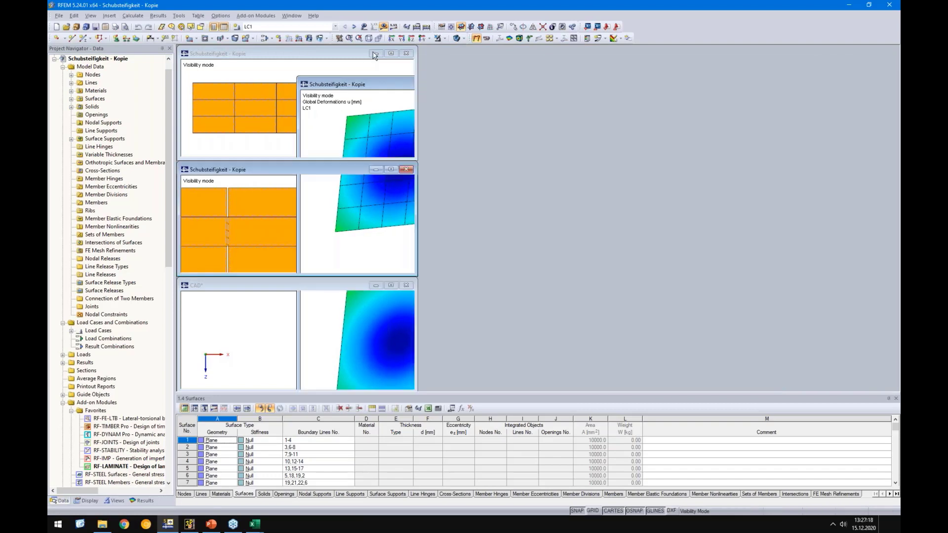
pyautogui.click(406, 53)
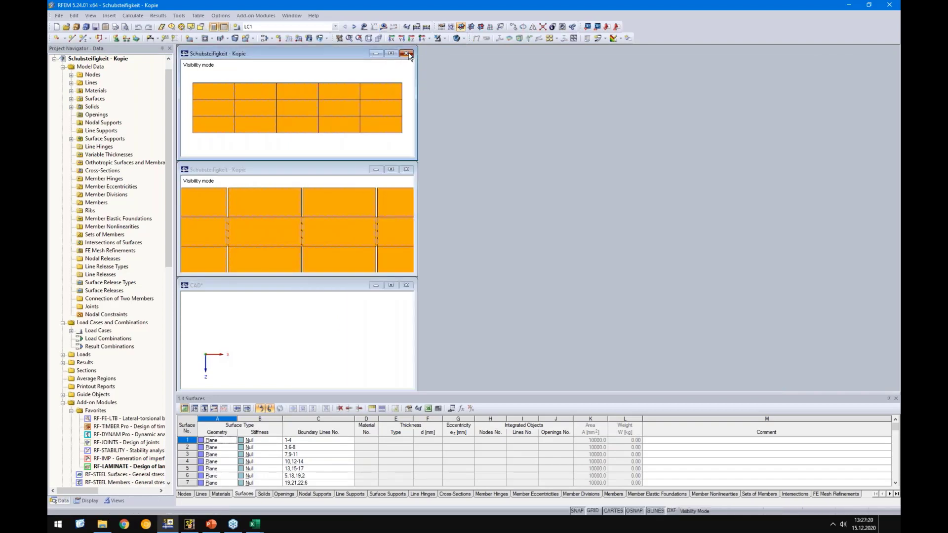
pyautogui.click(406, 170)
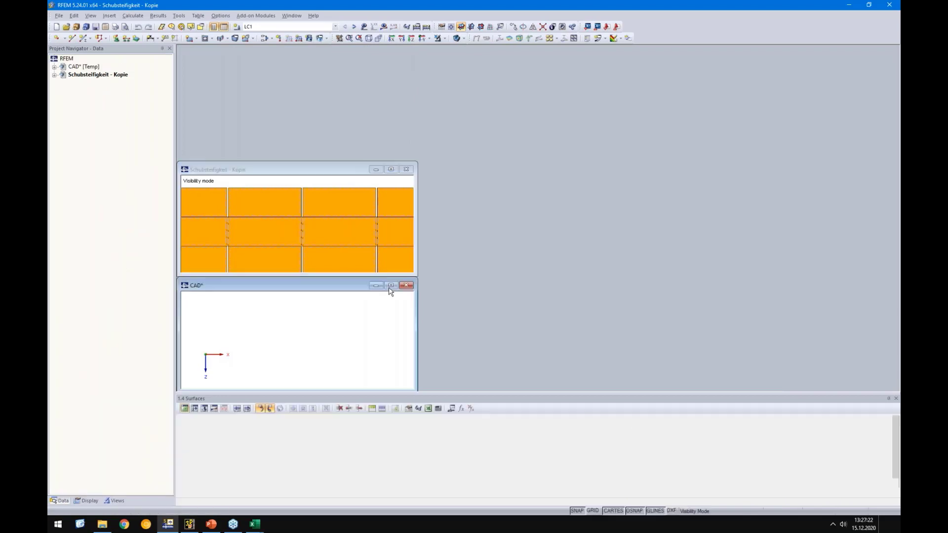
# Maximize the CAD model, start RF-LAMINATE and open the composition details for its material characteristics
pyautogui.click(391, 285)
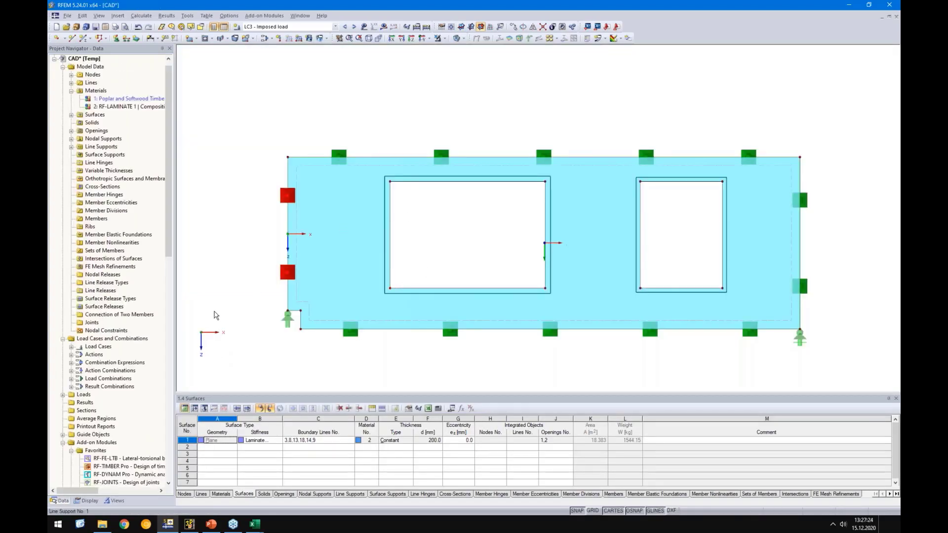
pyautogui.scroll(-7, 122, 349)
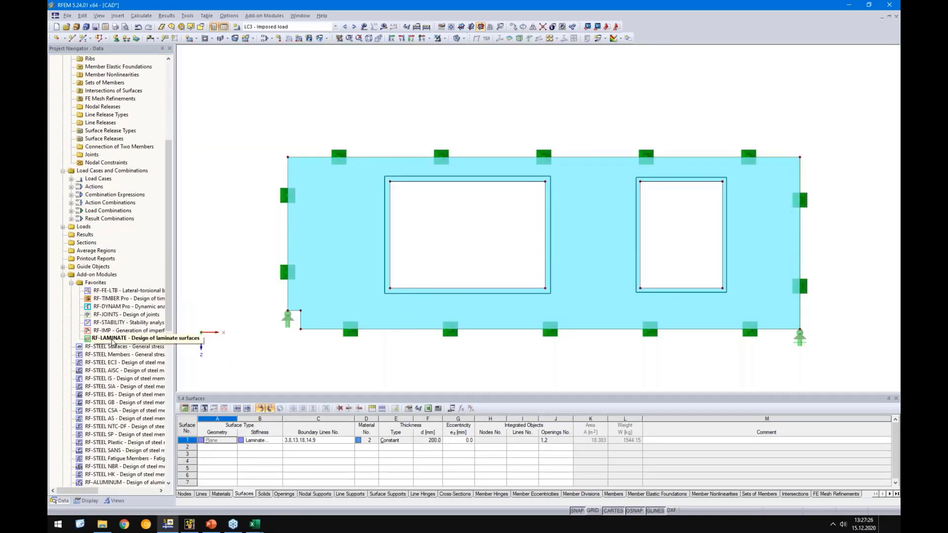
pyautogui.doubleClick(112, 339)
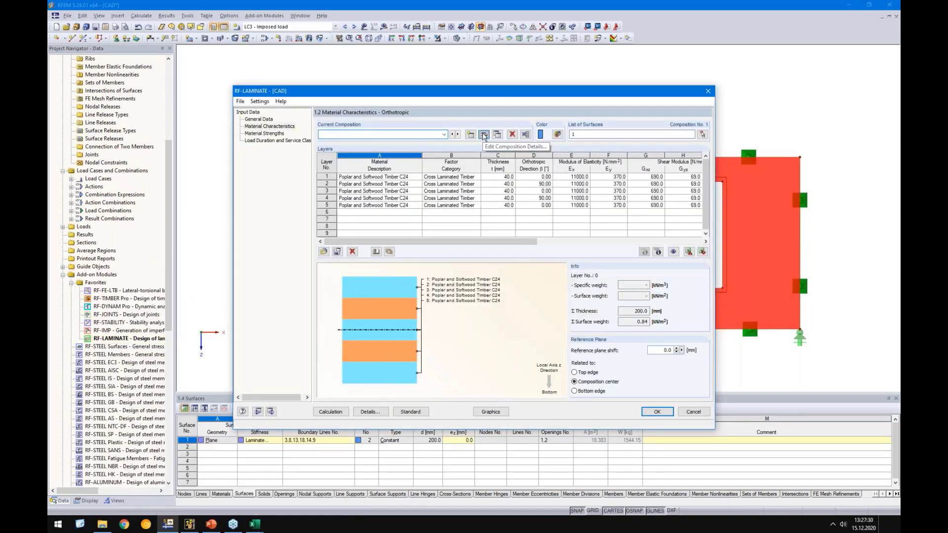
pyautogui.click(483, 134)
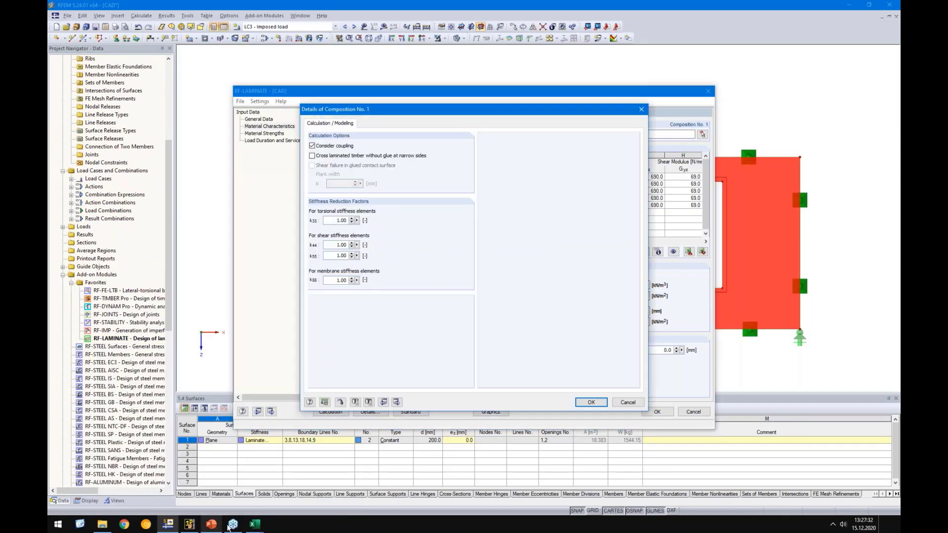
# Switch to Stiffness reduction.xlsx in Excel, set overall height 200 mm, 5 layers and board width 120 mm, and check the reduction factors
pyautogui.click(297, 487)
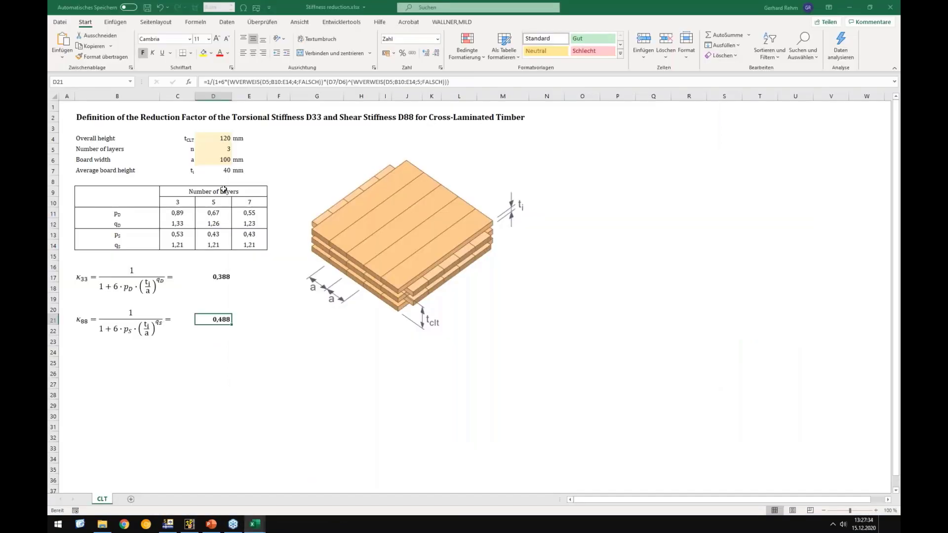
pyautogui.click(218, 138)
pyautogui.write('200')
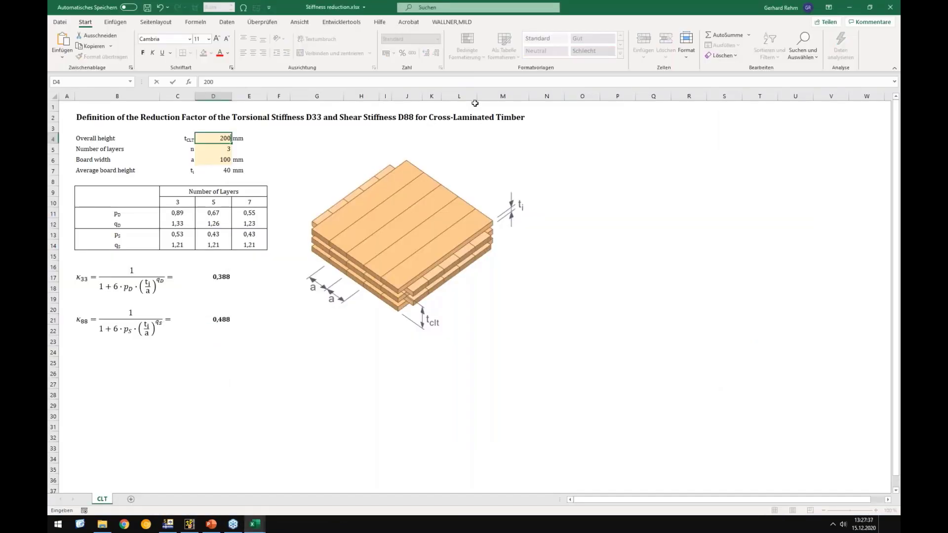
pyautogui.press('Return')
pyautogui.write('5')
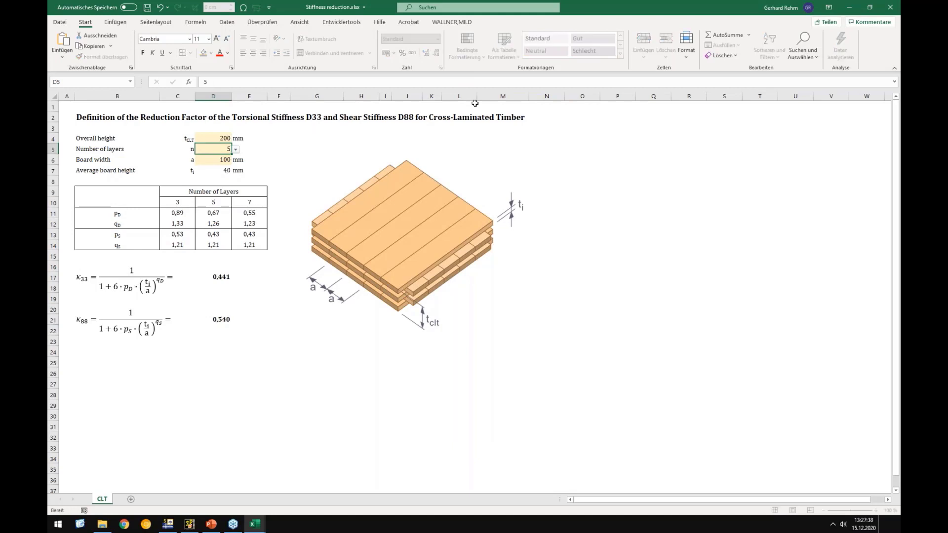
pyautogui.press('Return')
pyautogui.write('120')
pyautogui.press('Return')
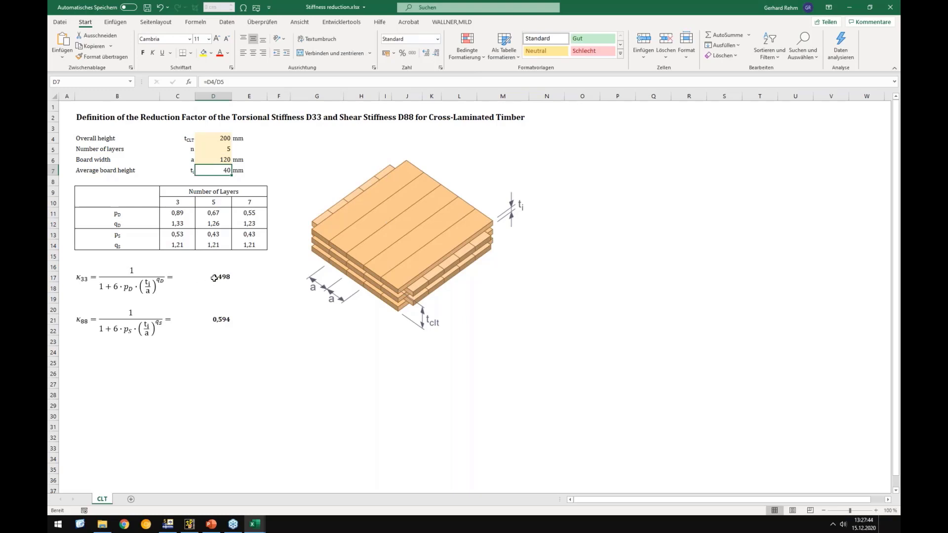
pyautogui.click(213, 278)
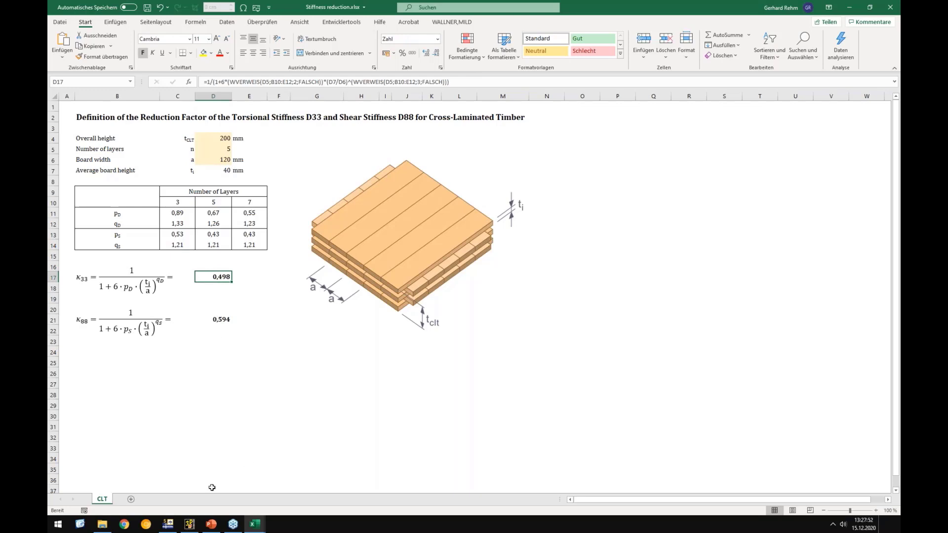
# Switch back to RFEM, set k33 to 0.50 and k88 to 0.60, and enable cross laminated timber without glue at narrow sides
pyautogui.click(169, 527)
pyautogui.write('0.5')
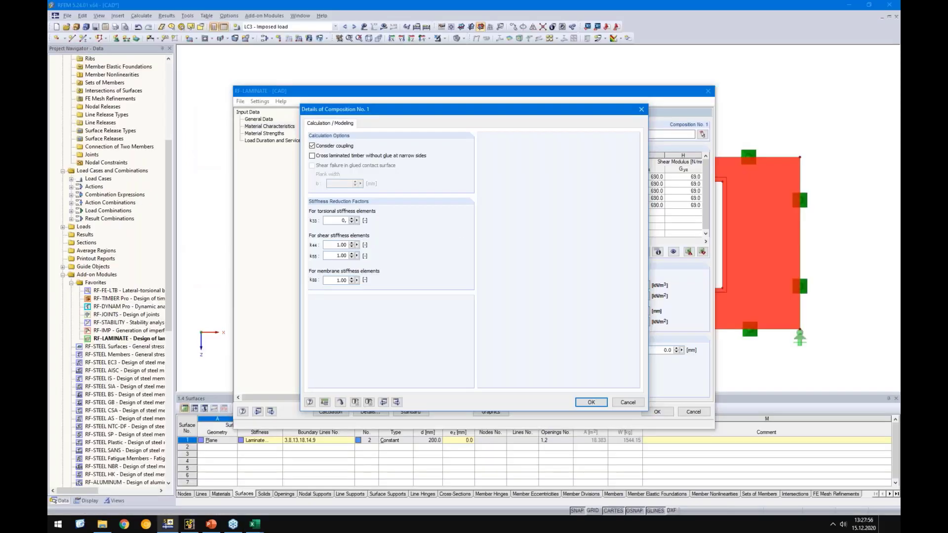
pyautogui.press('Tab')
pyautogui.press('Tab')
pyautogui.press('Tab')
pyautogui.write('0.6')
pyautogui.press('Tab')
pyautogui.click(329, 156)
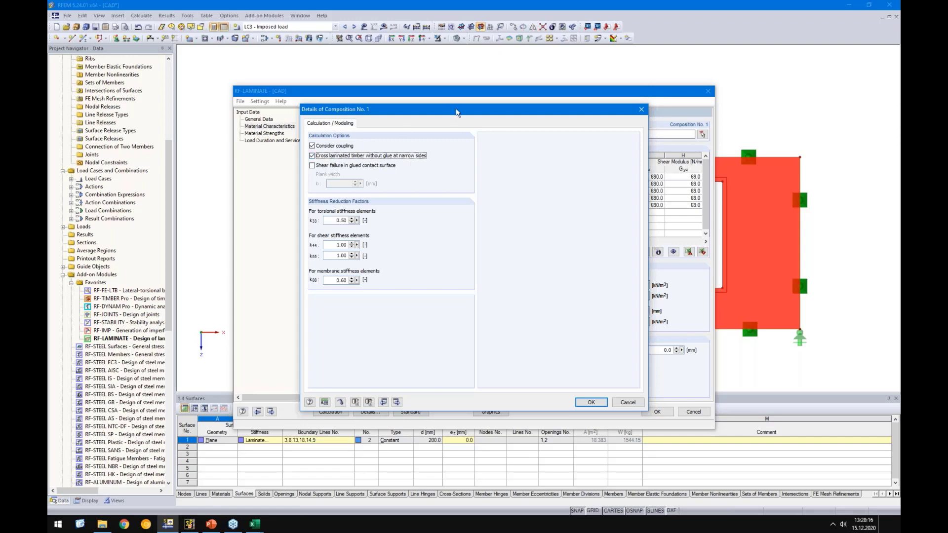
# Enable shear failure in the glued contact surface with a plank width of 120 mm and accept the composition details
pyautogui.moveTo(456, 109); pyautogui.dragTo(304, 115)
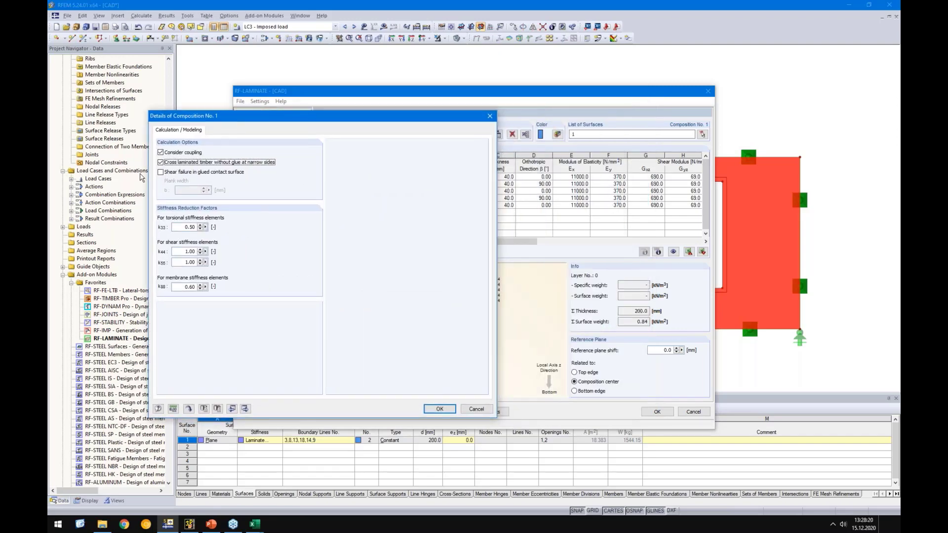
pyautogui.click(160, 171)
pyautogui.press('Tab')
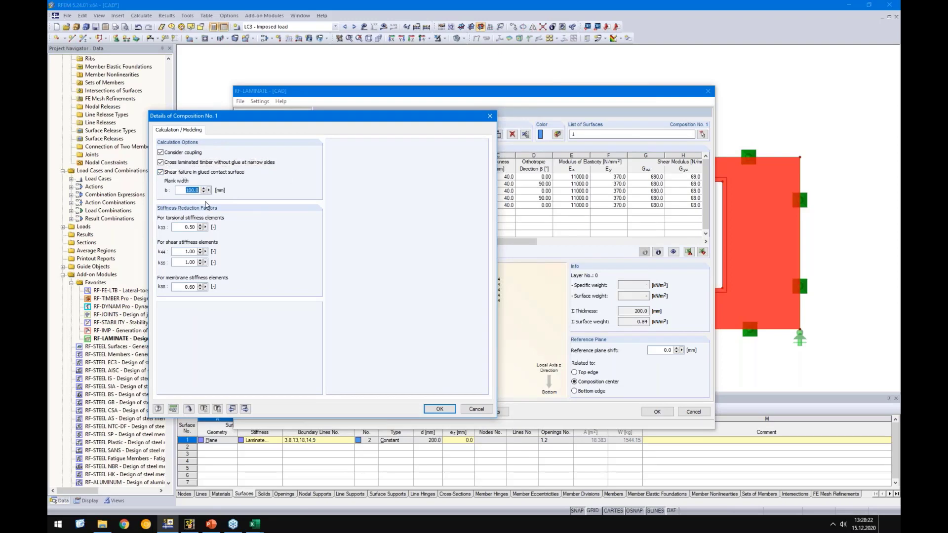
pyautogui.write('120')
pyautogui.click(432, 409)
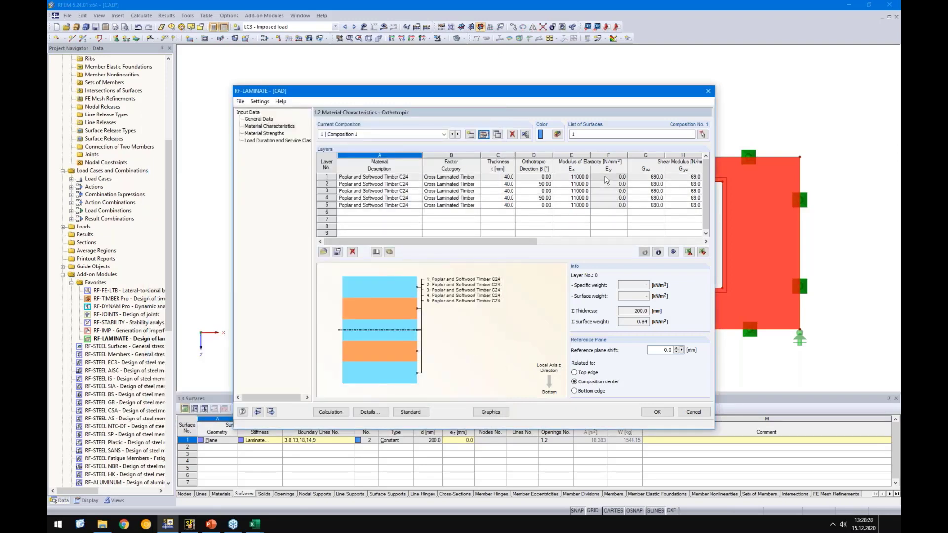
# Check the modulus of elasticity Ey of all five layers in the material characteristics
pyautogui.moveTo(606, 177); pyautogui.dragTo(608, 206)
pyautogui.click(606, 206)
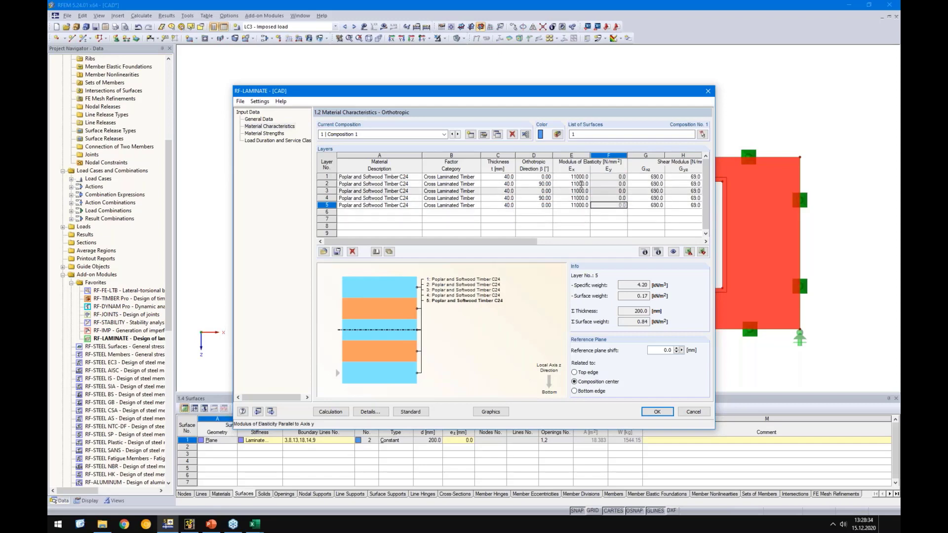
pyautogui.click(602, 177)
pyautogui.click(608, 184)
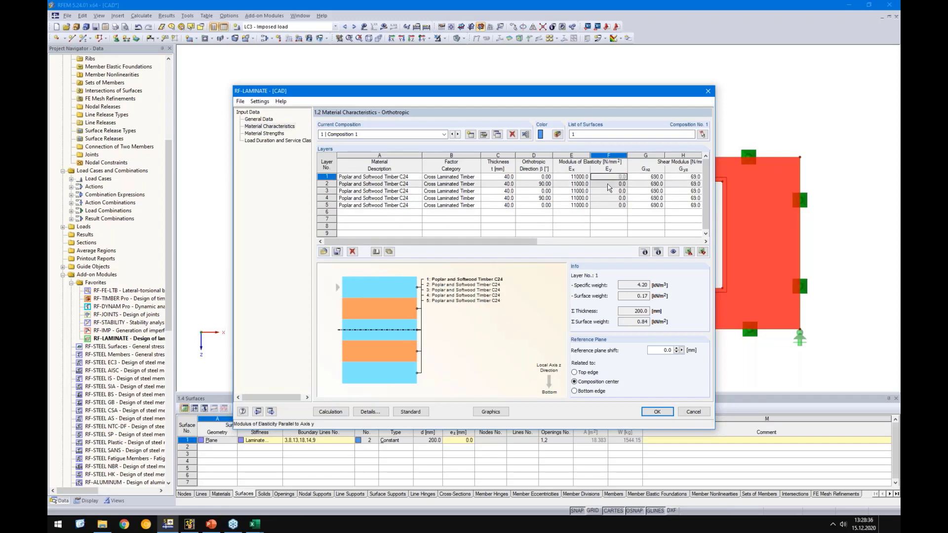
pyautogui.click(607, 191)
pyautogui.click(605, 198)
pyautogui.click(602, 207)
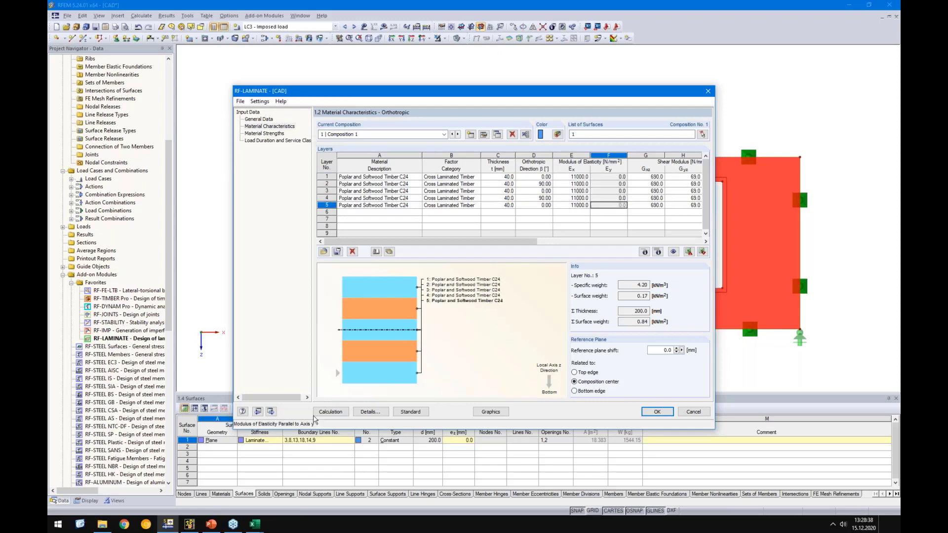
# Calculate the laminate design and limit the displayed stresses to σt/c,0 and τx'y' in the middle layer
pyautogui.click(330, 412)
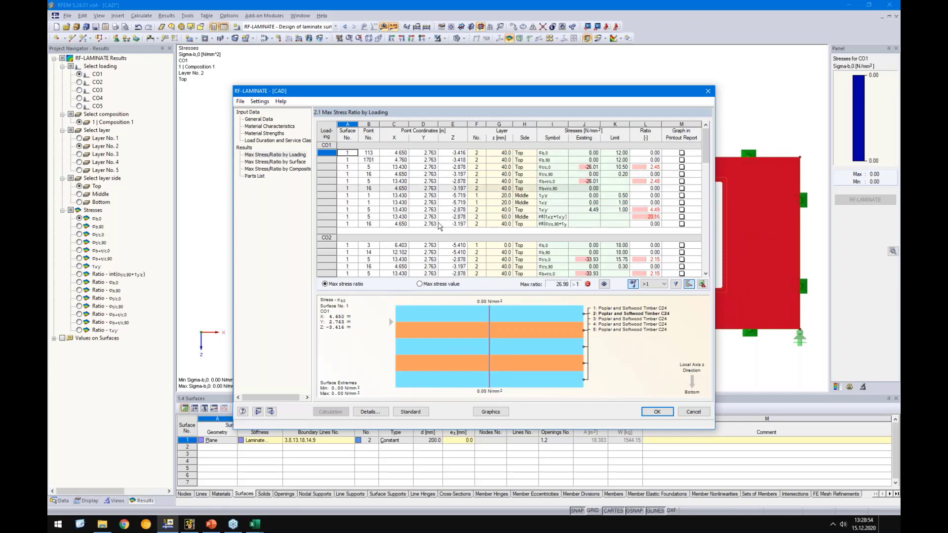
pyautogui.click(370, 412)
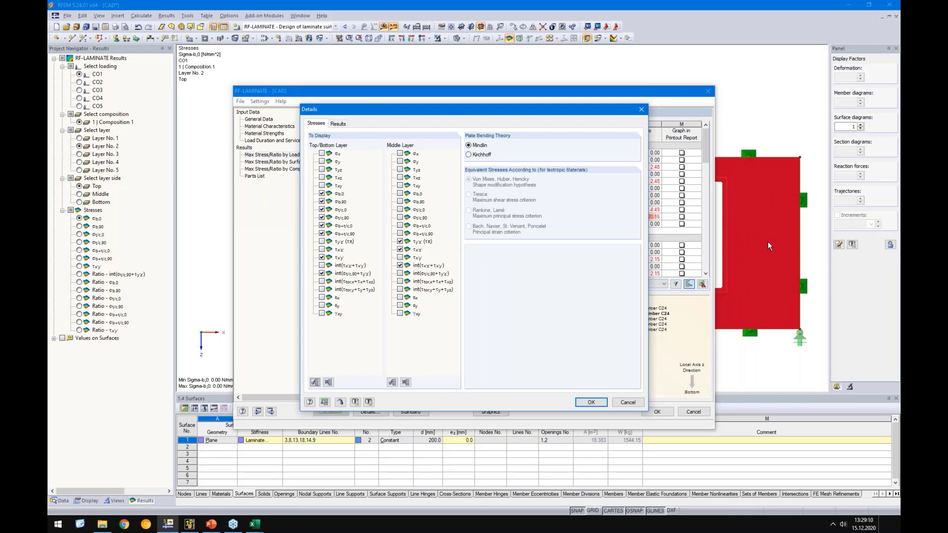
pyautogui.click(329, 383)
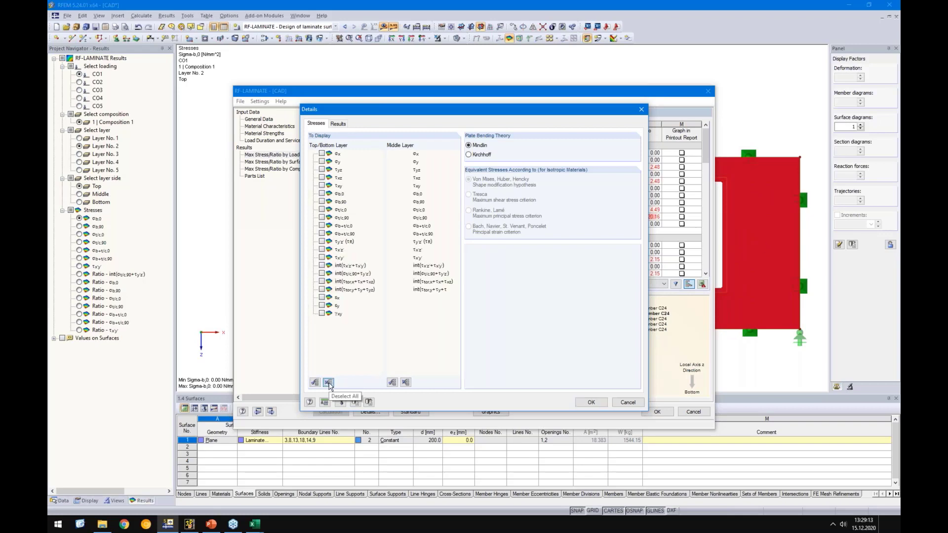
pyautogui.click(405, 382)
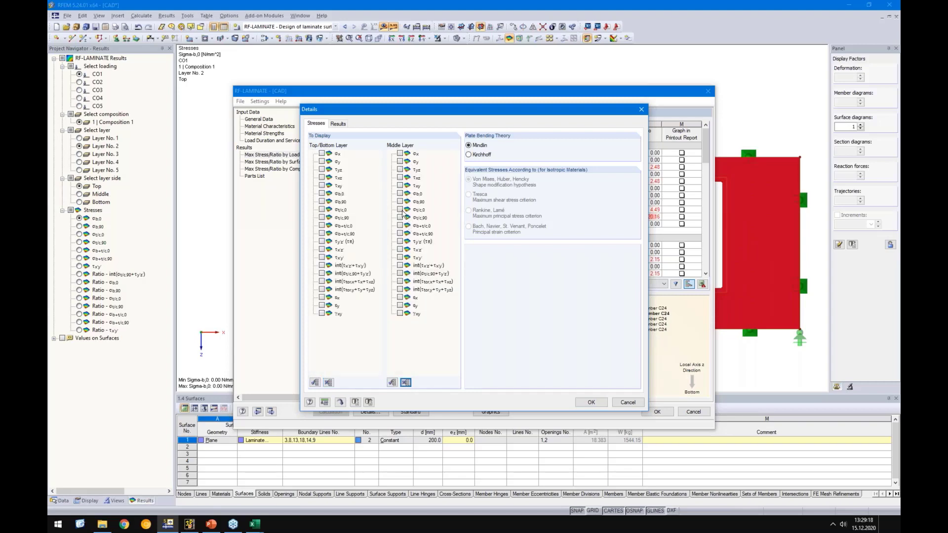
pyautogui.click(400, 210)
pyautogui.click(591, 403)
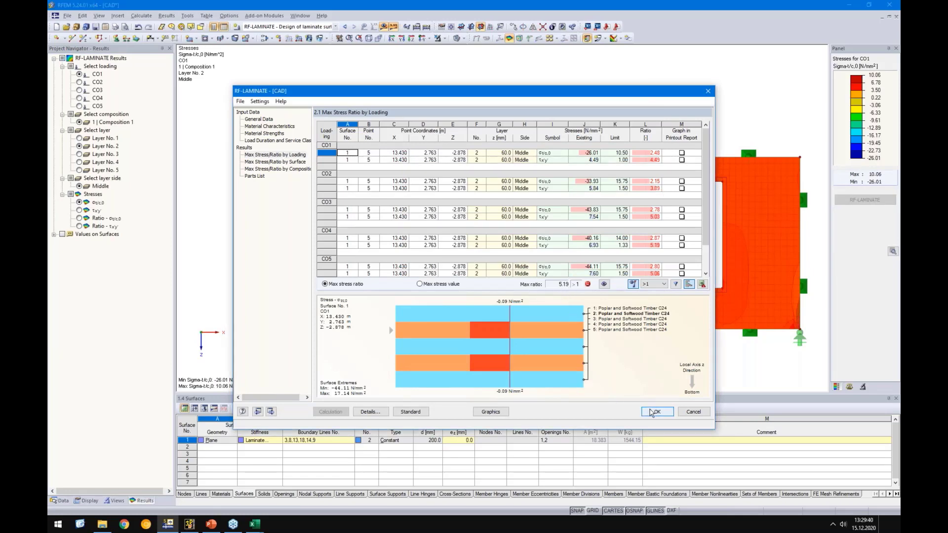
# Examine the governing CO4 shear stress ratio τx'y' at the wall's corner support, and leave RF-LAMINATE to view the whole wall
pyautogui.click(647, 245)
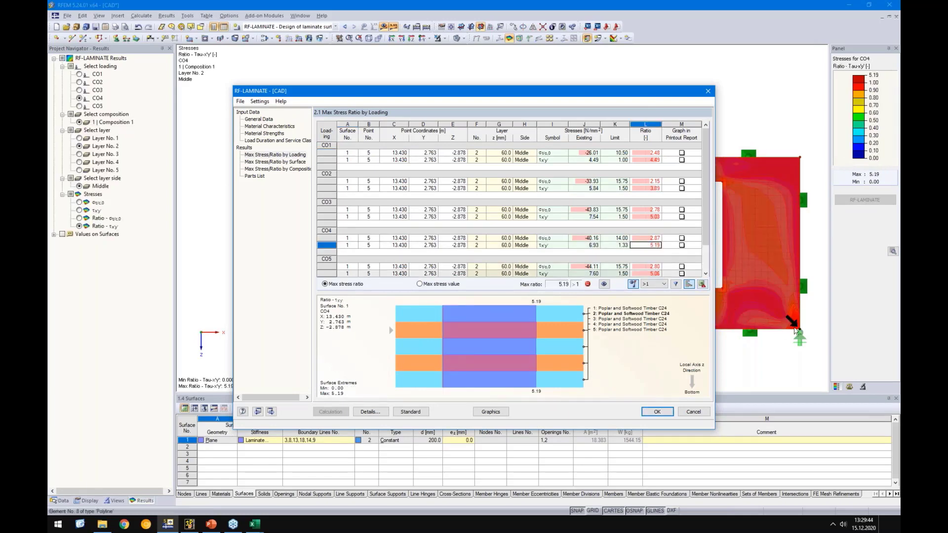
pyautogui.scroll(3, 798, 336)
pyautogui.scroll(2, 798, 337)
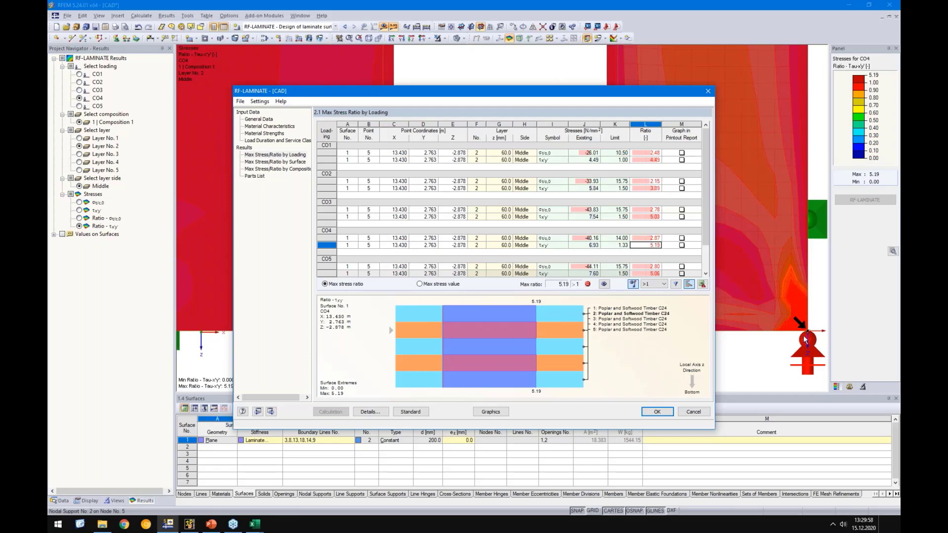
pyautogui.click(661, 413)
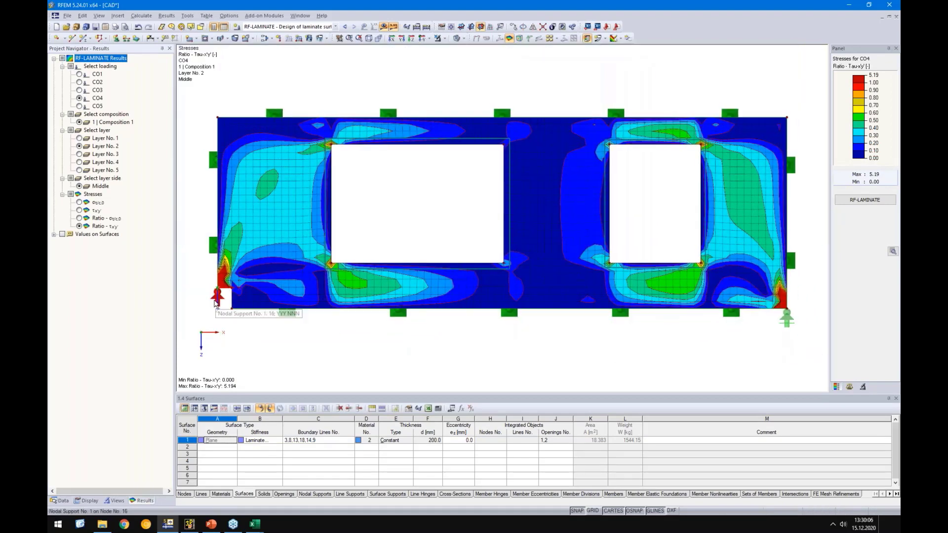
# Delete the two nodal supports at the wall's lower corners, accepting the deletion of all results
pyautogui.moveTo(215, 302)
pyautogui.mouseDown()
pyautogui.moveTo(349, 357)
pyautogui.moveTo(782, 329)
pyautogui.mouseUp()
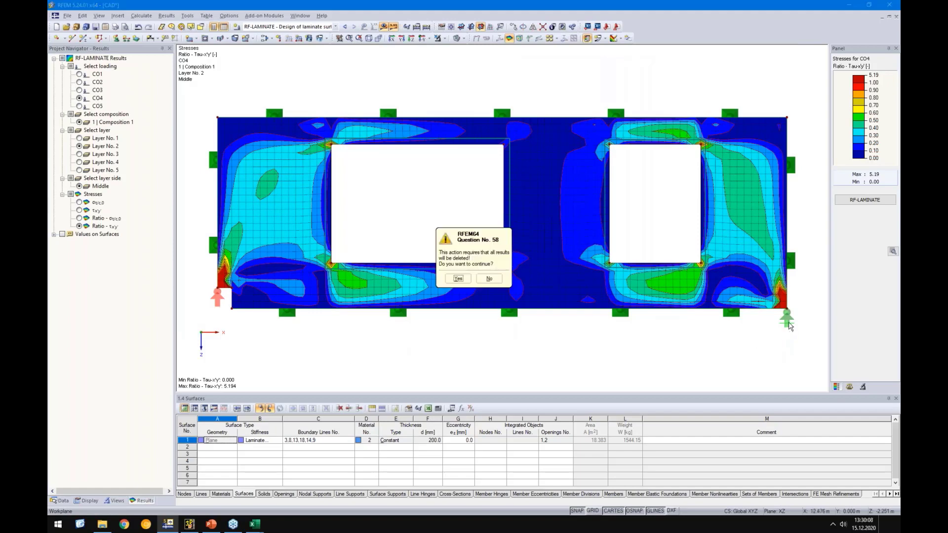
pyautogui.press('Return')
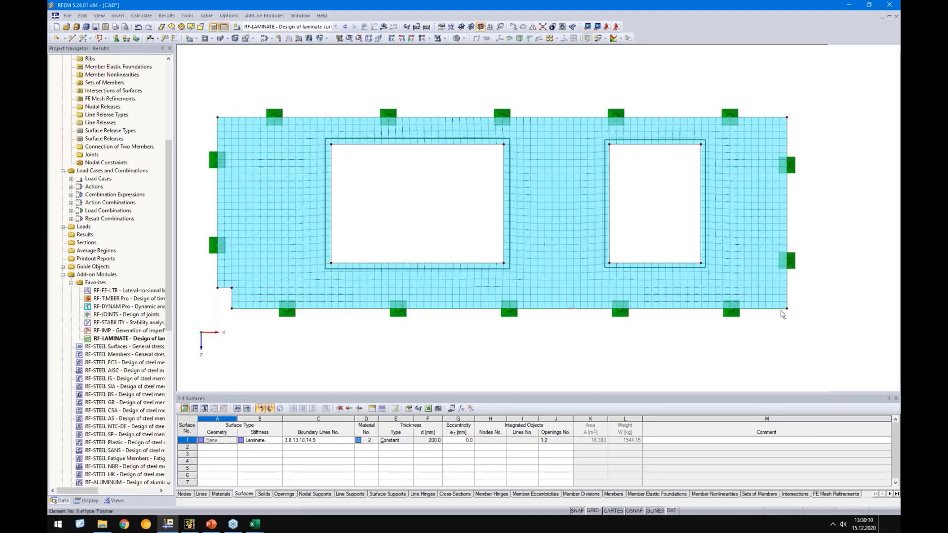
# Divide the wall's bottom line 8 at 0.200 m from its end and delete the line support on the short segment
pyautogui.rightClick(780, 309)
pyautogui.moveTo(822, 122)
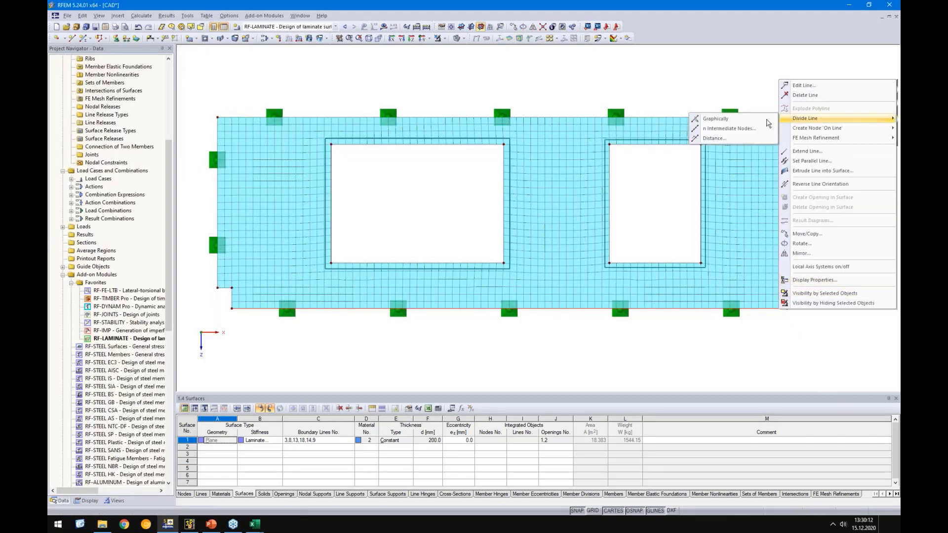
pyautogui.click(716, 138)
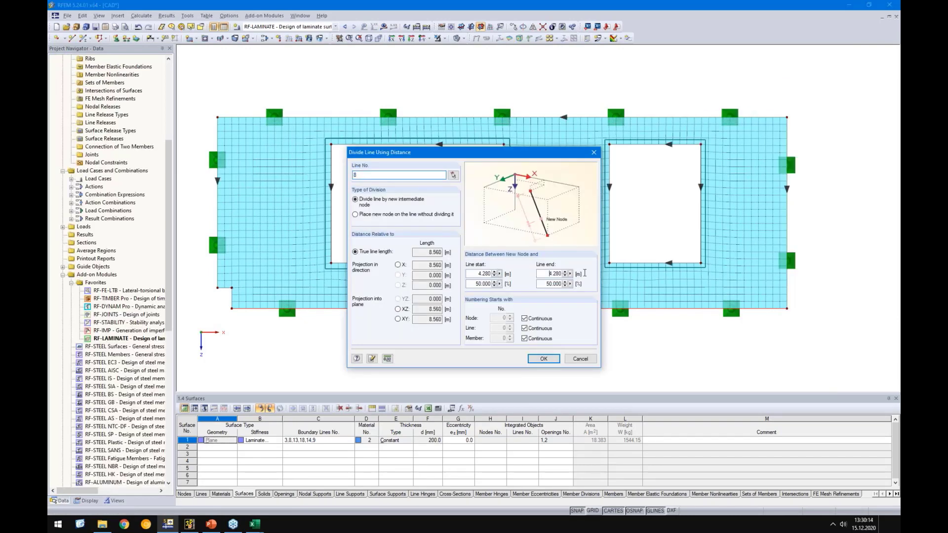
pyautogui.hotkey('shift', 'End')
pyautogui.write('0')
pyautogui.write(',2')
pyautogui.click(469, 274)
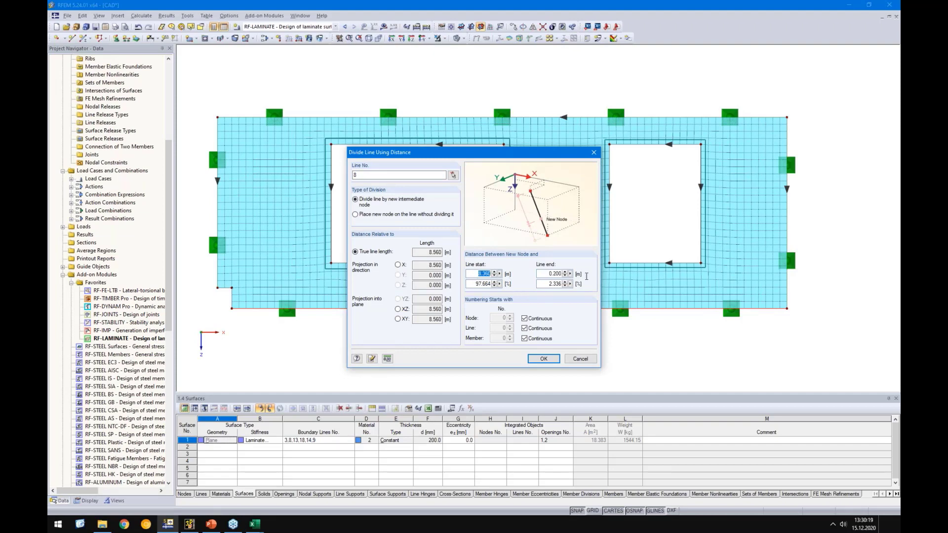
pyautogui.click(540, 360)
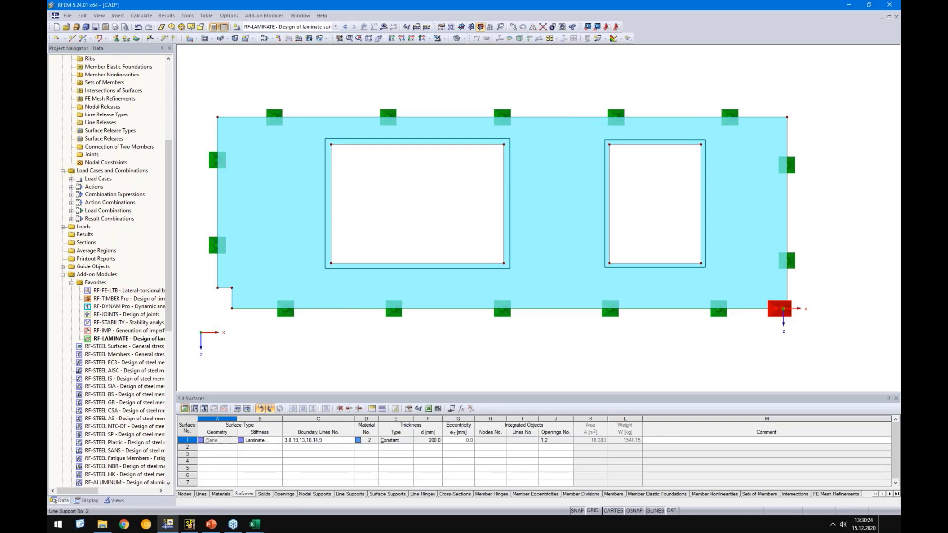
pyautogui.press('Delete')
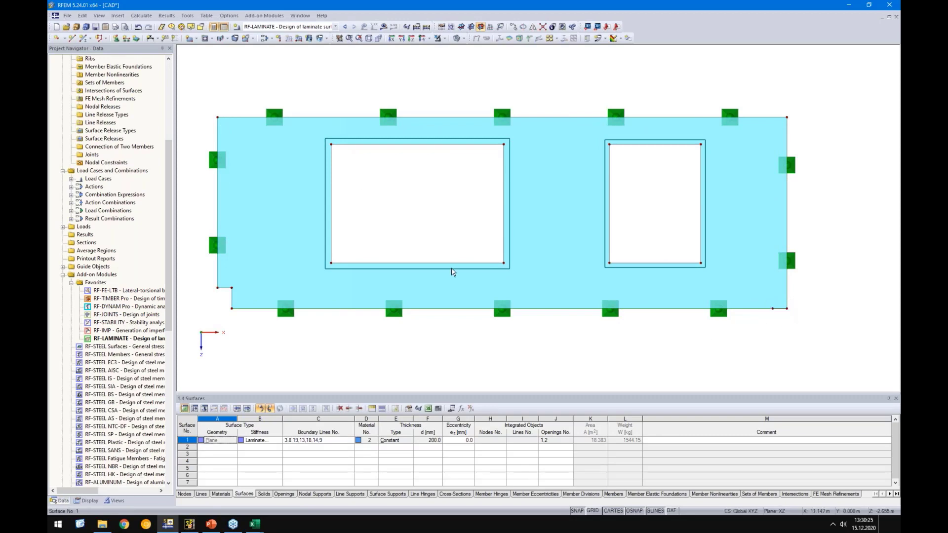
# Create a line support with uX released to a 0.01 kN/m² spring, and place it on the short horizontal lines at both lower wall corners
pyautogui.click(127, 38)
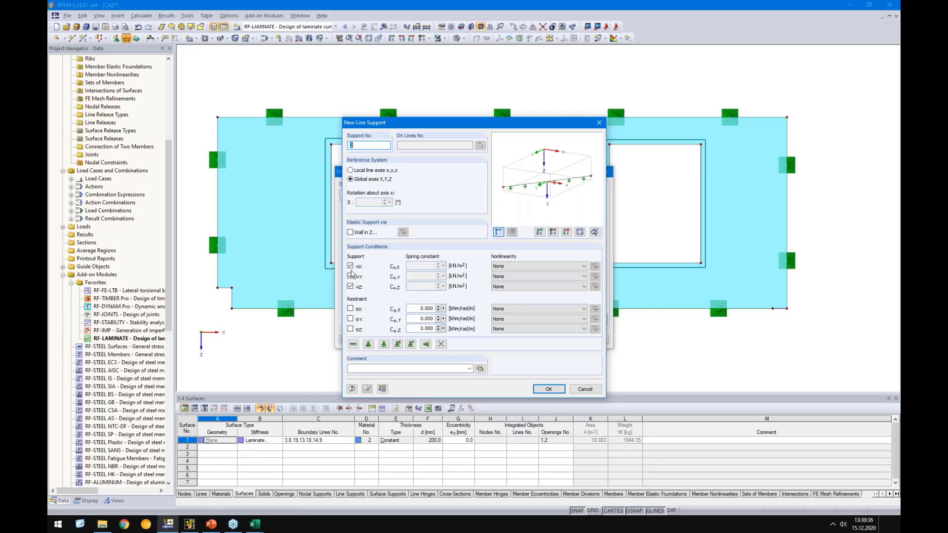
pyautogui.click(351, 266)
pyautogui.write('01')
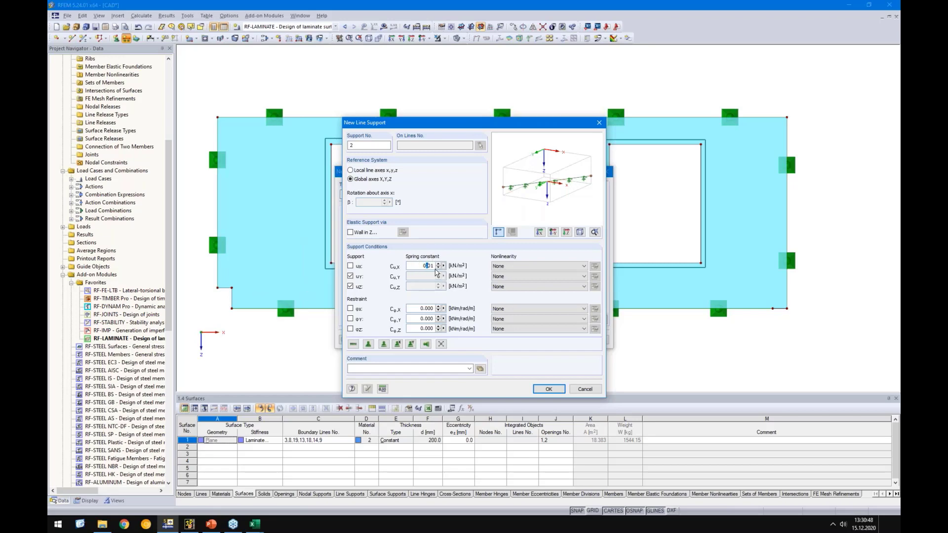
pyautogui.click(548, 389)
pyautogui.click(549, 342)
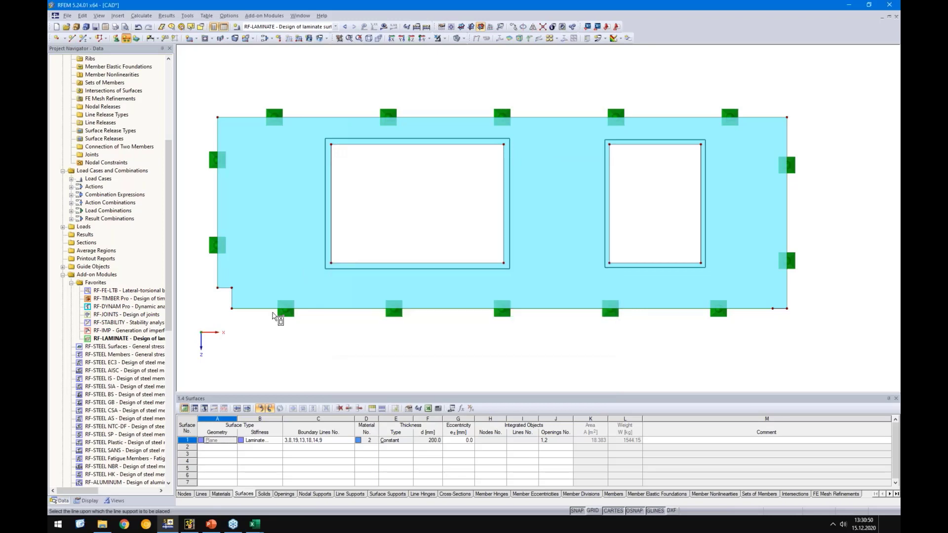
pyautogui.click(225, 289)
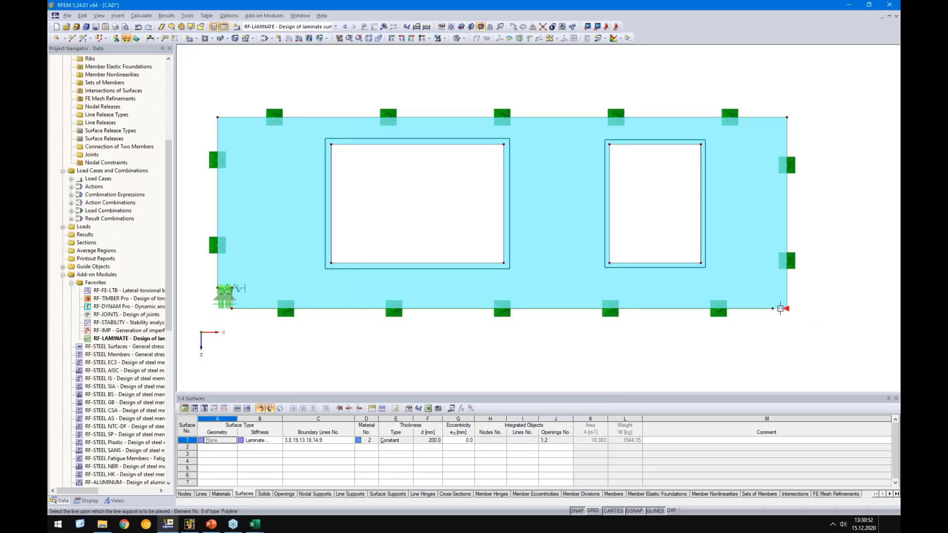
pyautogui.click(780, 309)
pyautogui.press('Escape')
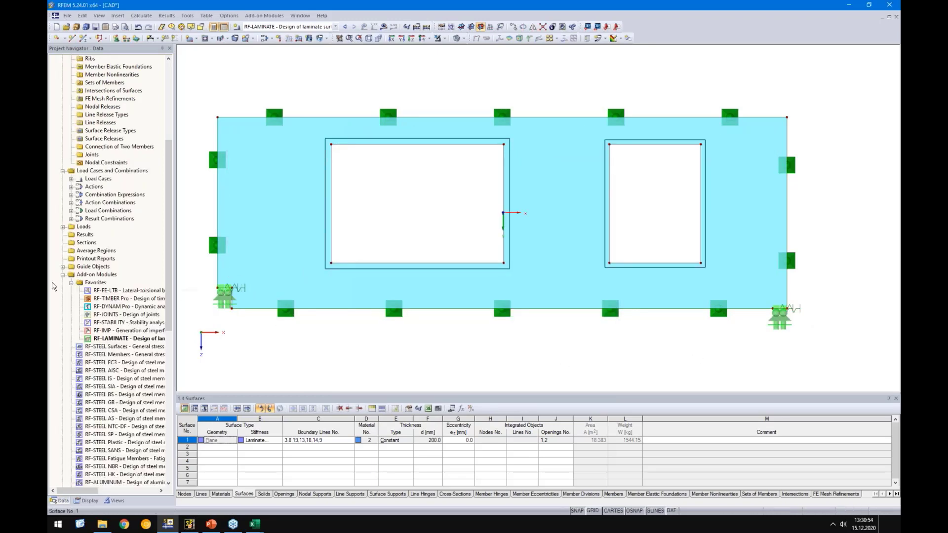
# Calculate the RF-LAMINATE design with the new line supports and show the location of the governing CO4 σt/c,0 ratio
pyautogui.scroll(-1, 429, 338)
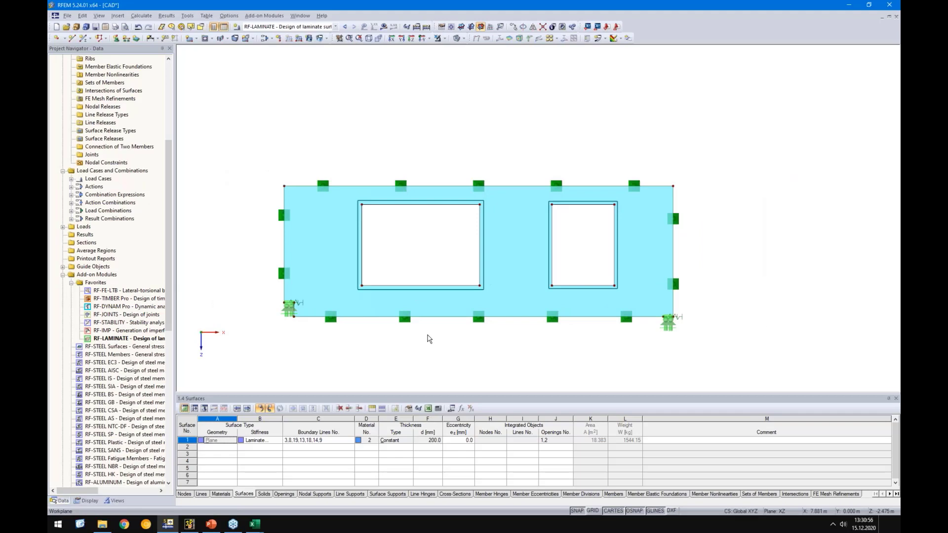
pyautogui.doubleClick(138, 339)
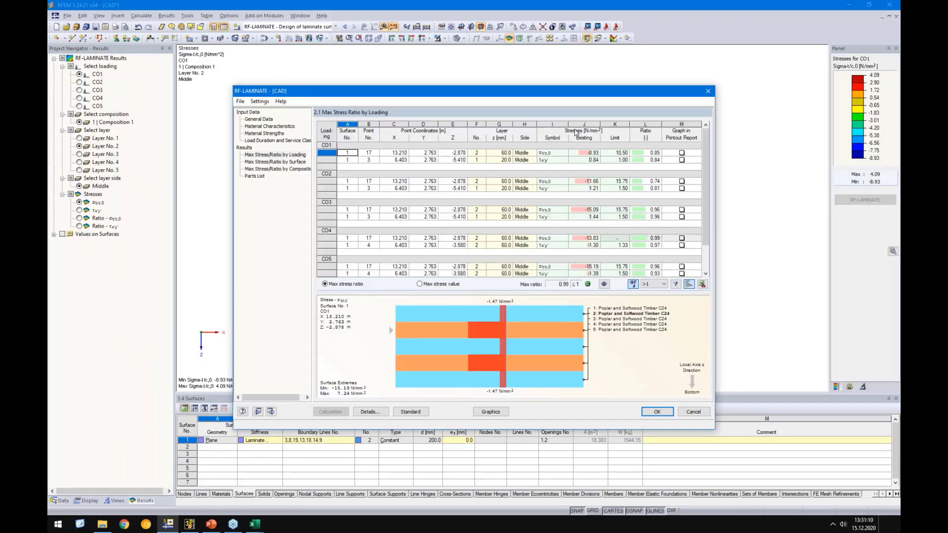
pyautogui.moveTo(576, 91); pyautogui.dragTo(332, 32)
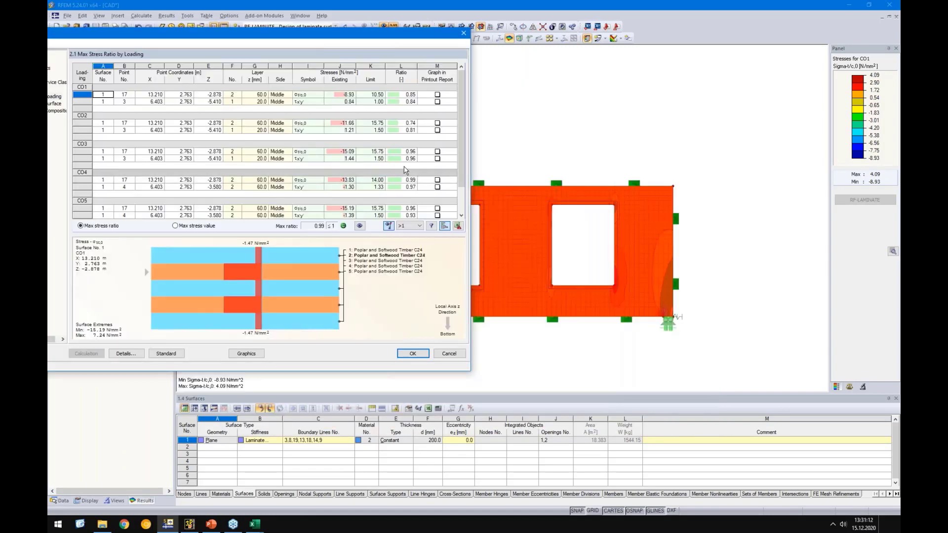
pyautogui.click(408, 180)
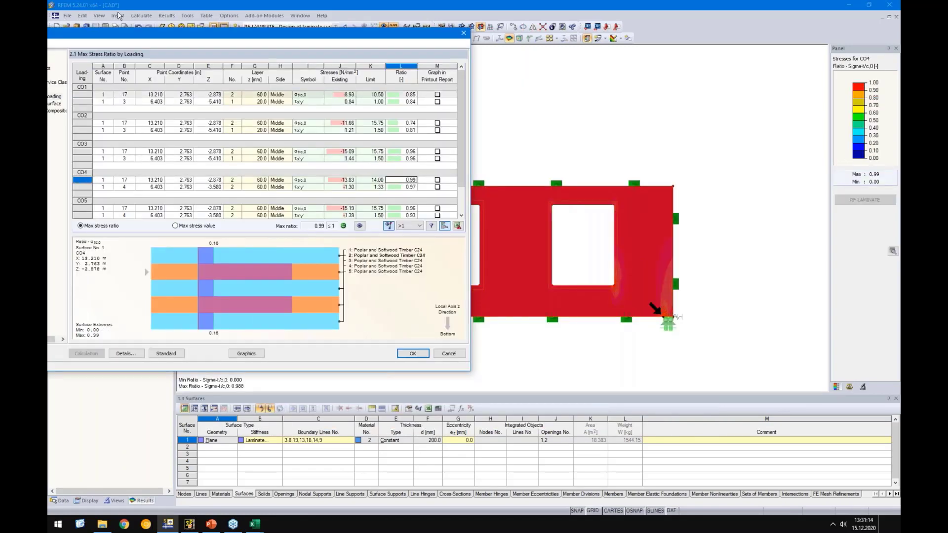
# Remove CO1, CO2, CO3 and CO5 from the ultimate limit state design, leaving only CO4, and recalculate
pyautogui.moveTo(209, 33); pyautogui.dragTo(506, 61)
pyautogui.click(312, 89)
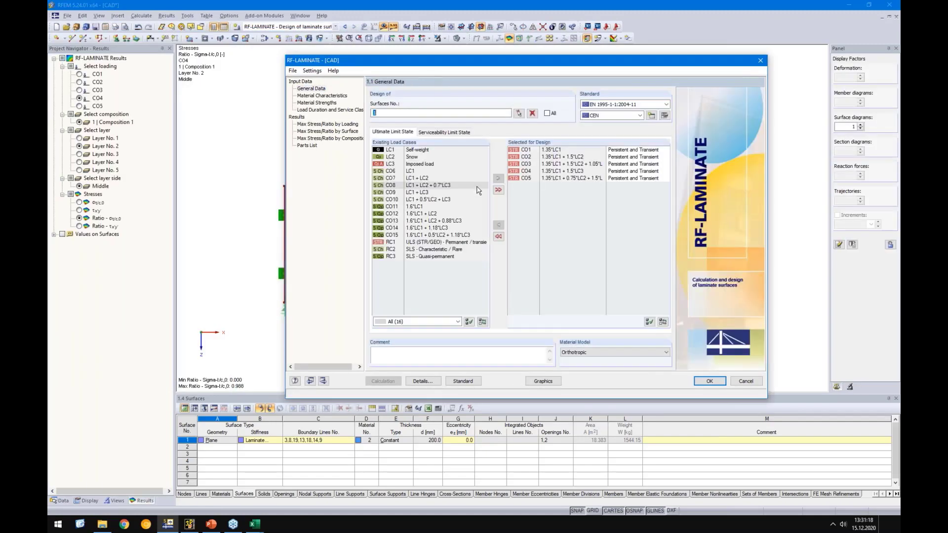
pyautogui.click(526, 150)
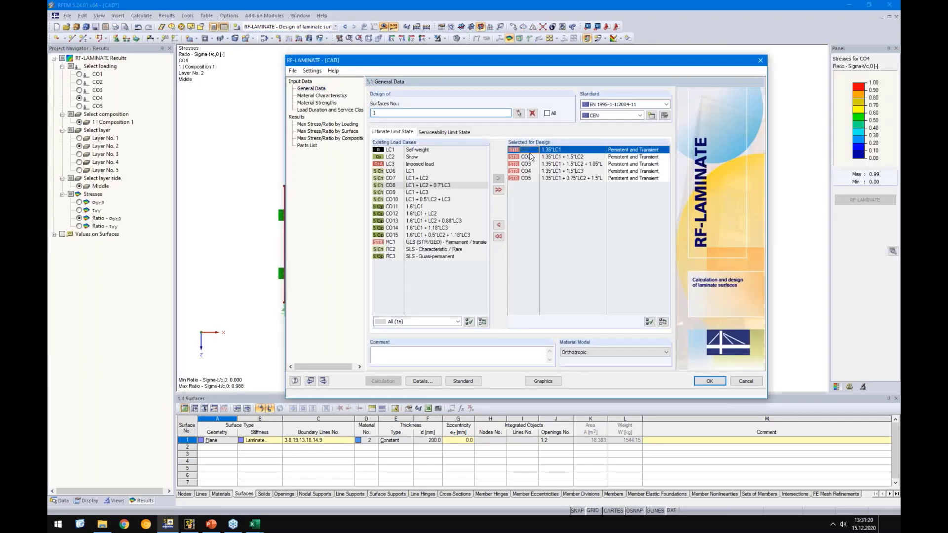
pyautogui.keyDown('shift'); pyautogui.click(527, 164); pyautogui.keyUp('shift')
pyautogui.keyDown('ctrl'); pyautogui.click(526, 179); pyautogui.keyUp('ctrl')
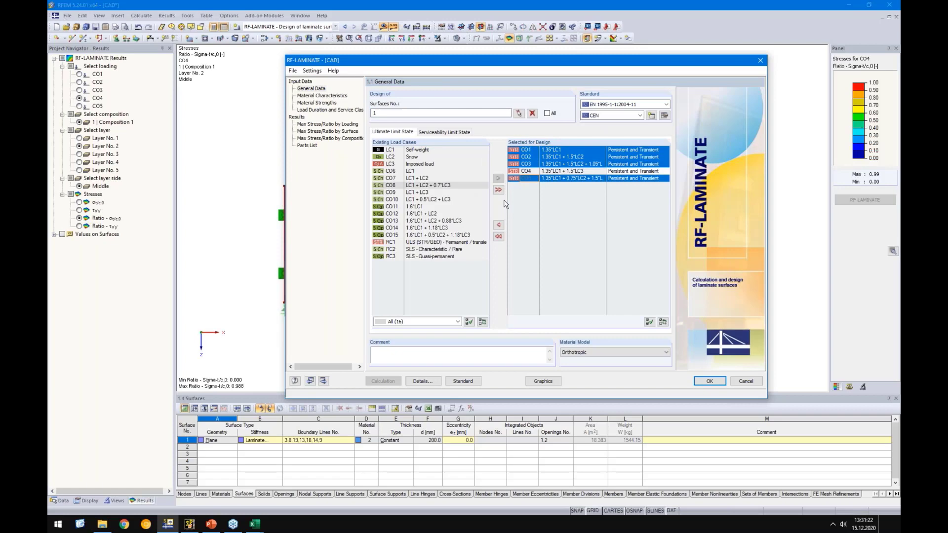
pyautogui.click(499, 225)
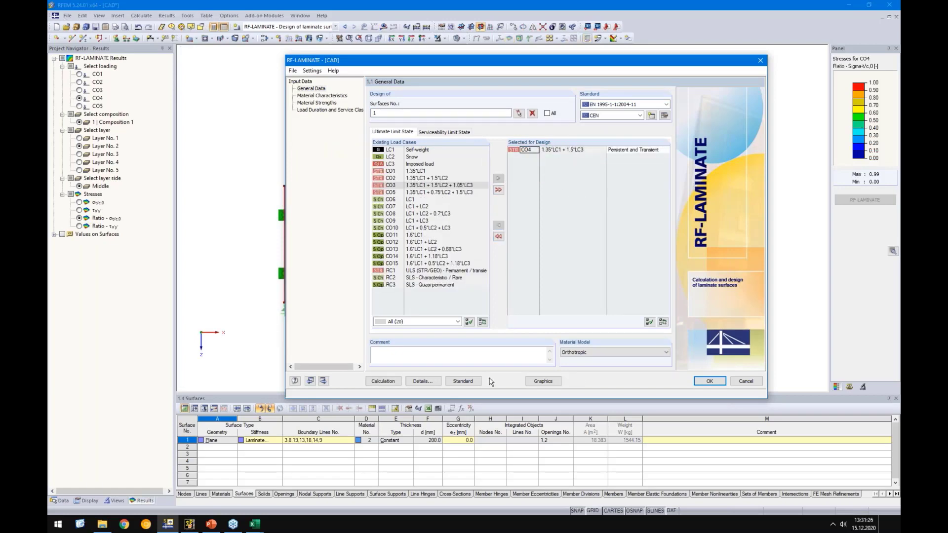
pyautogui.click(382, 381)
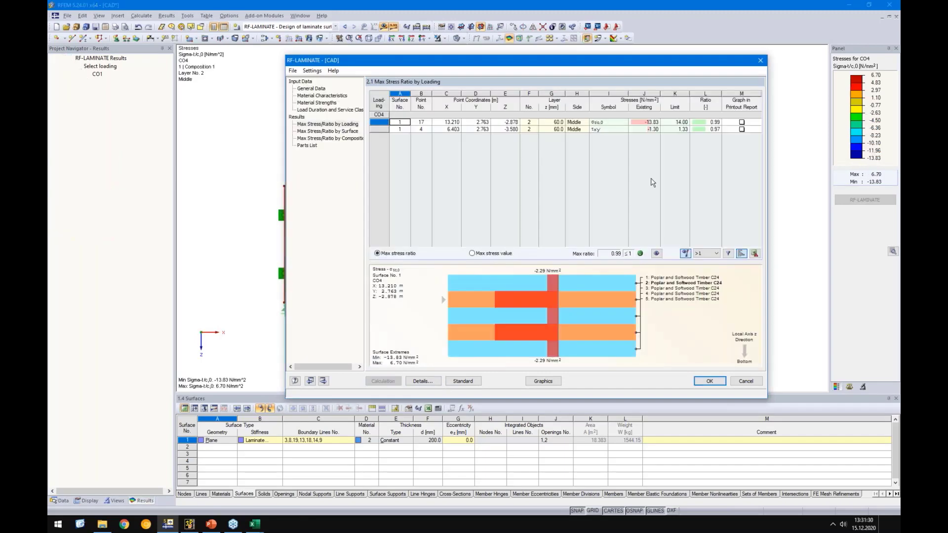
# Examine the CO4 σt/c,0 stress ratio at the wall's lower right line support, and leave RF-LAMINATE
pyautogui.click(705, 122)
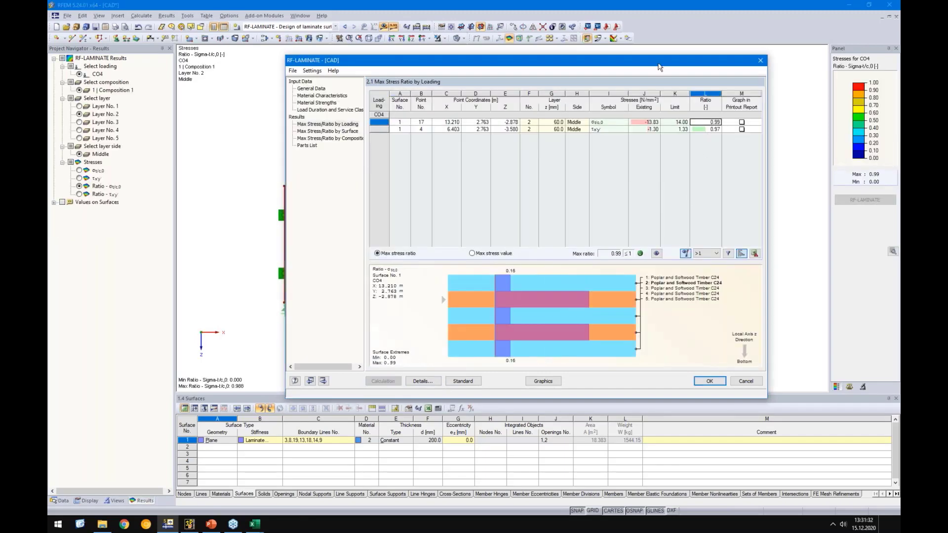
pyautogui.moveTo(660, 67); pyautogui.dragTo(426, 63)
pyautogui.scroll(3, 639, 326)
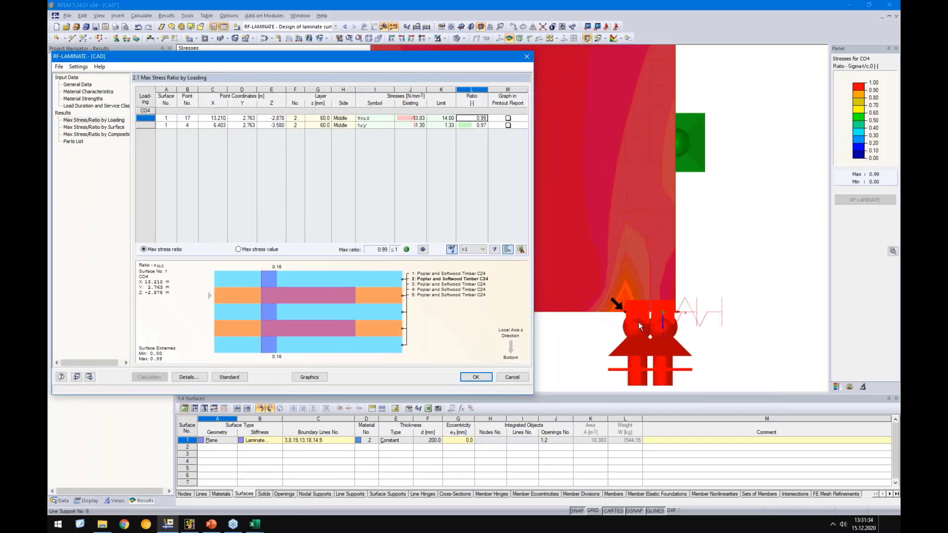
pyautogui.scroll(3, 638, 325)
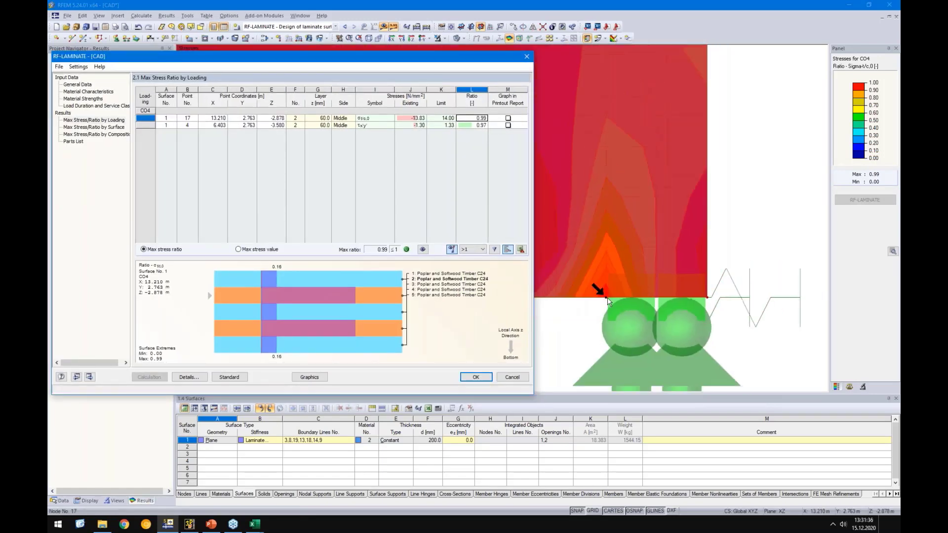
pyautogui.scroll(-2, 644, 292)
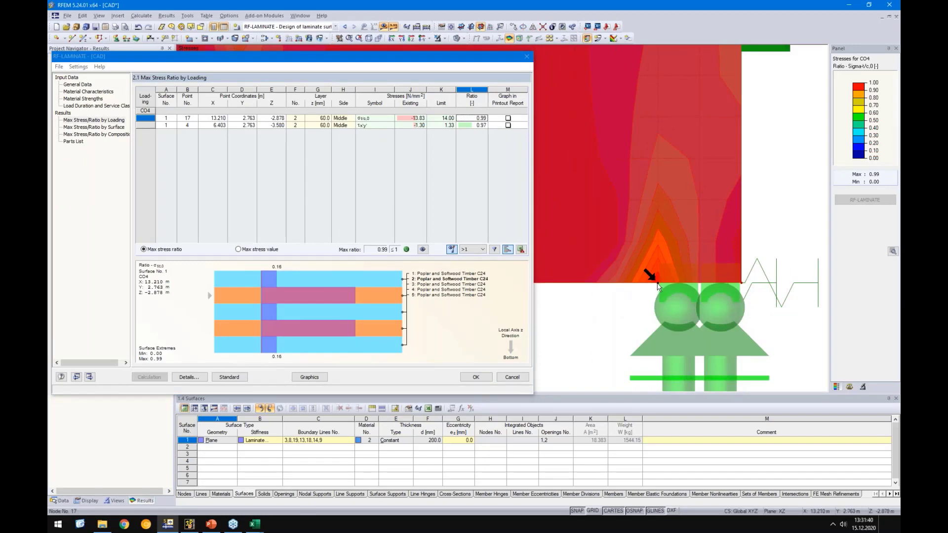
pyautogui.moveTo(658, 286)
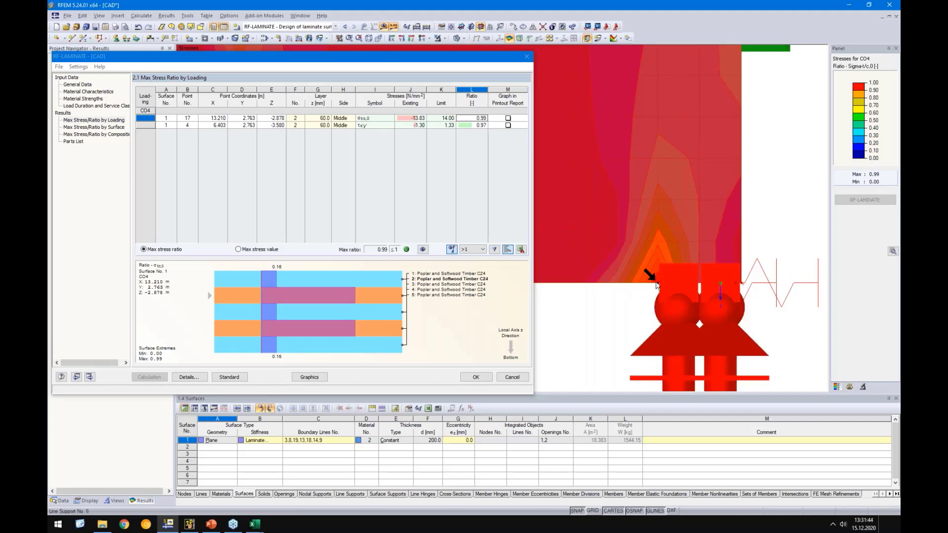
pyautogui.click(477, 378)
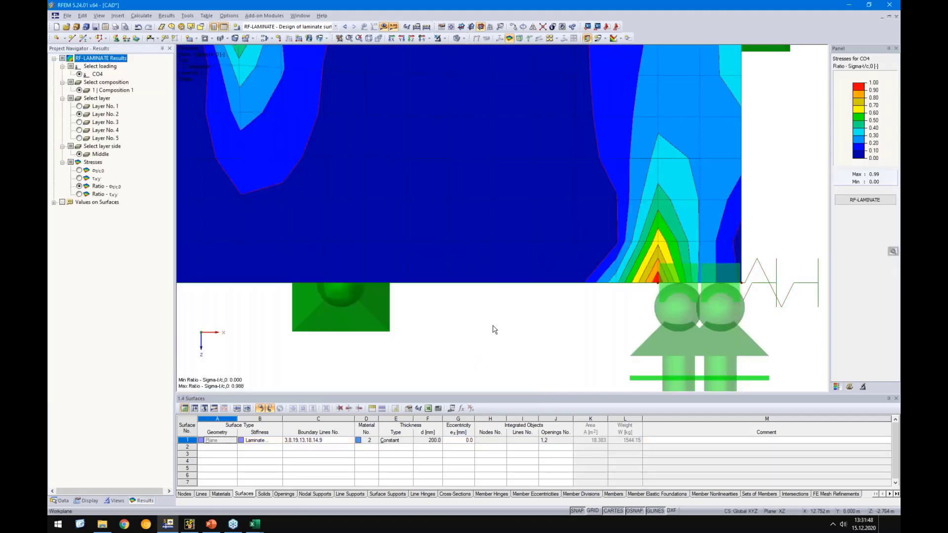
# Show the support reactions for result combination RC1 and examine them at the lower right line support
pyautogui.scroll(1, 518, 328)
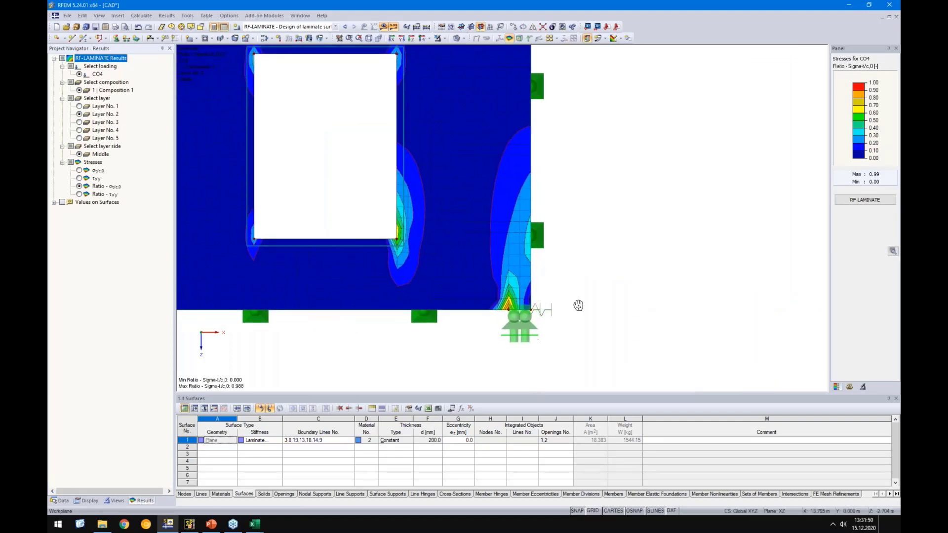
pyautogui.scroll(1, 552, 312)
pyautogui.scroll(1, 635, 282)
pyautogui.click(335, 26)
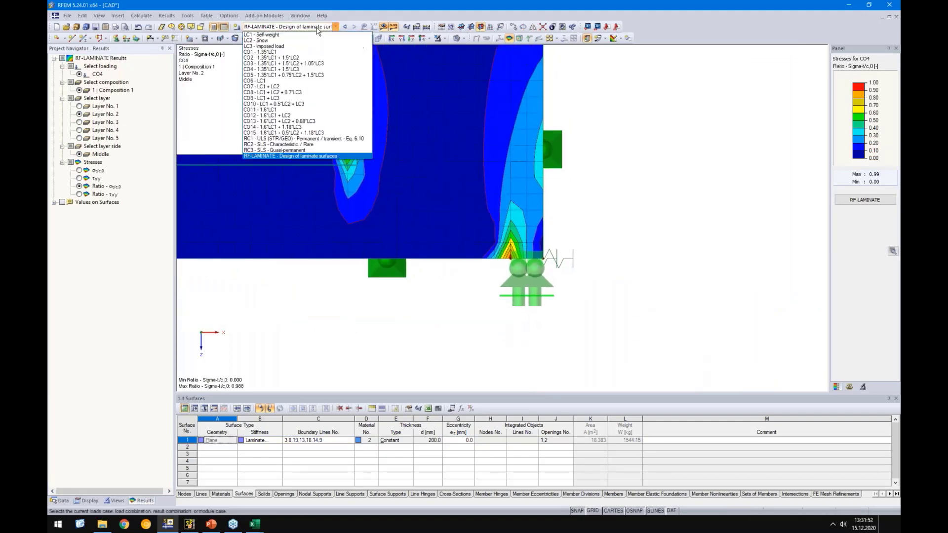
pyautogui.click(252, 139)
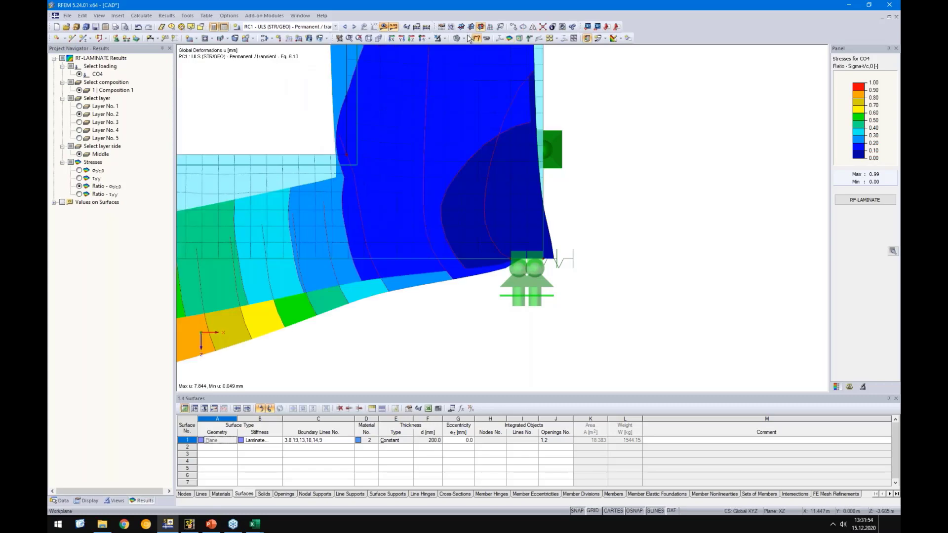
pyautogui.click(465, 38)
pyautogui.click(529, 39)
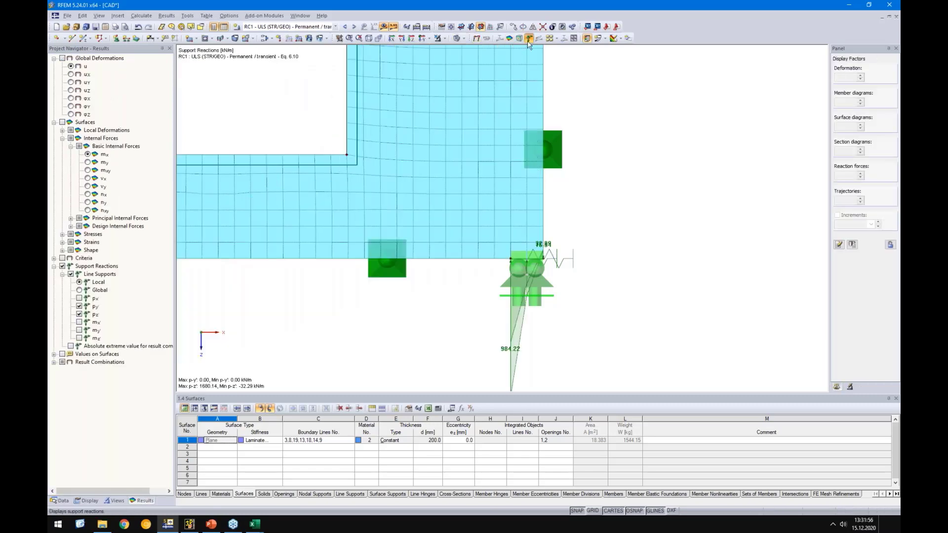
pyautogui.scroll(2, 553, 259)
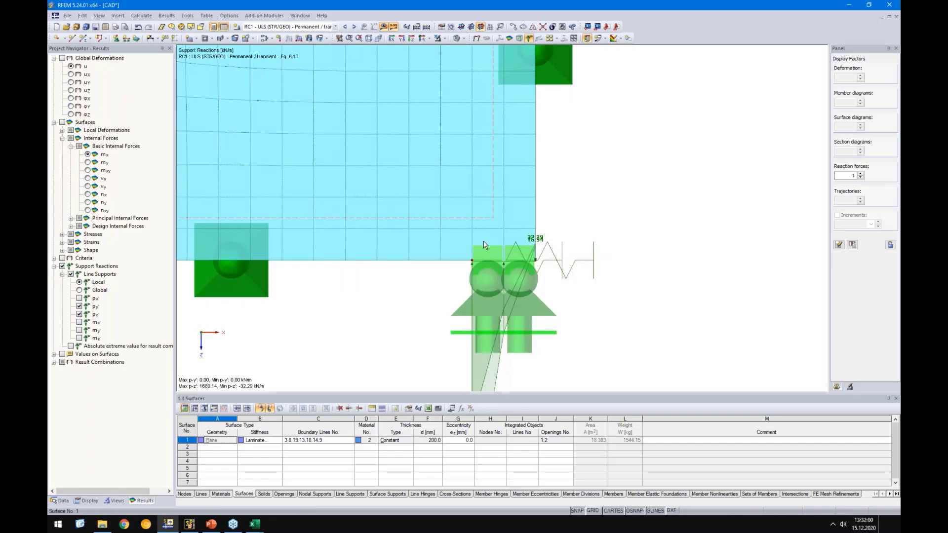
pyautogui.scroll(3, 543, 261)
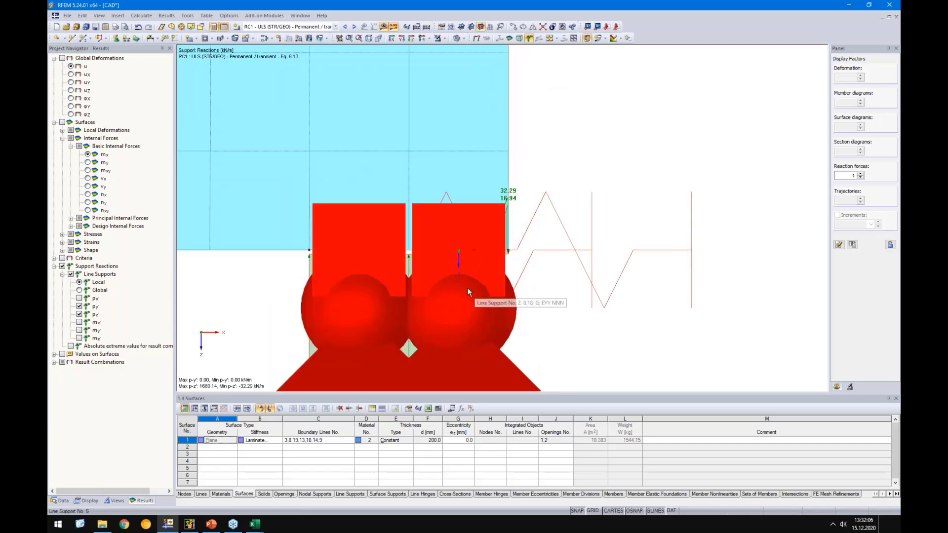
pyautogui.scroll(-5, 467, 288)
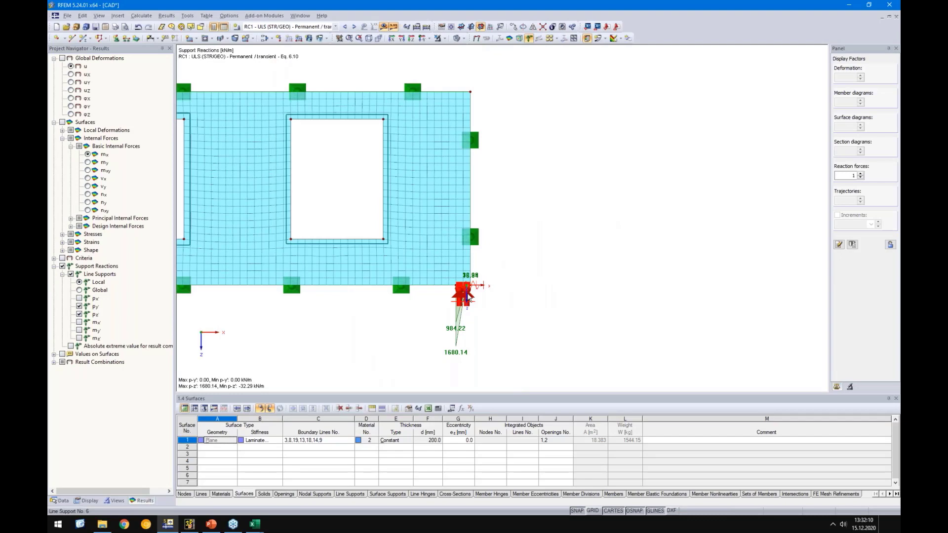
# Set the uZ nonlinearity of the corner line supports to Failure if negative support force, accepting the deletion of all results
pyautogui.doubleClick(467, 296)
pyautogui.click(488, 220)
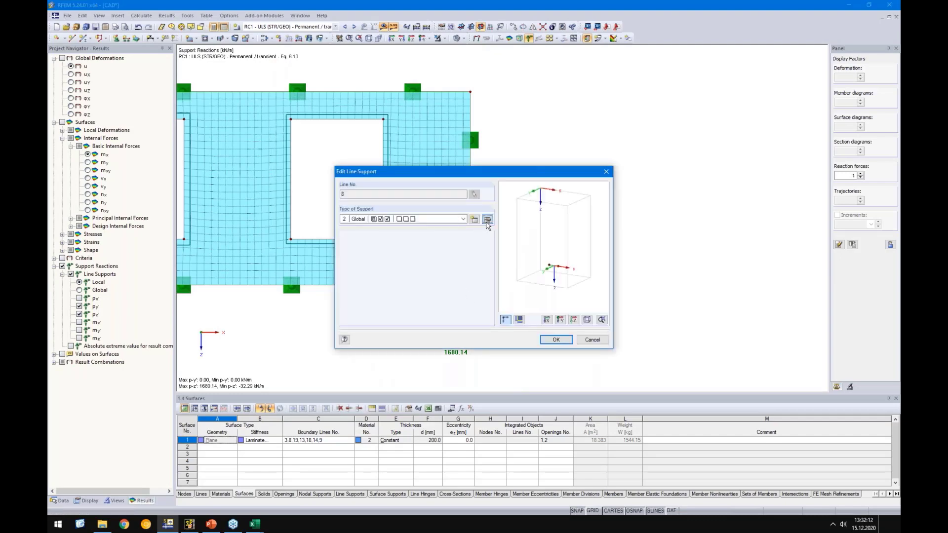
pyautogui.click(506, 286)
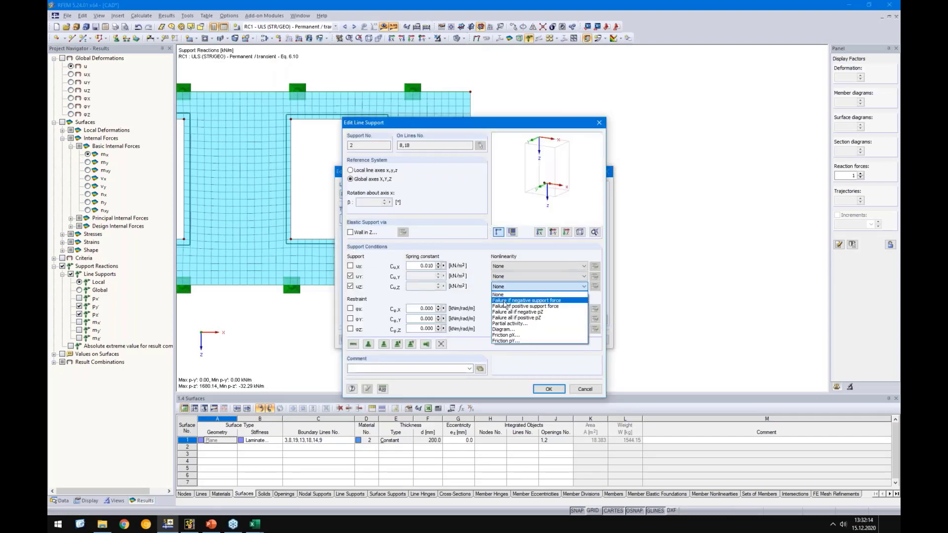
pyautogui.click(511, 300)
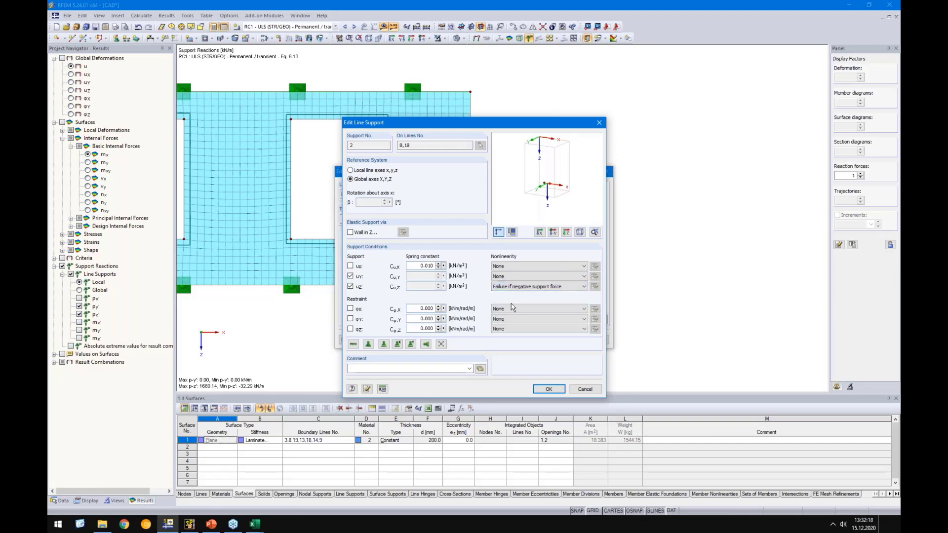
pyautogui.click(547, 389)
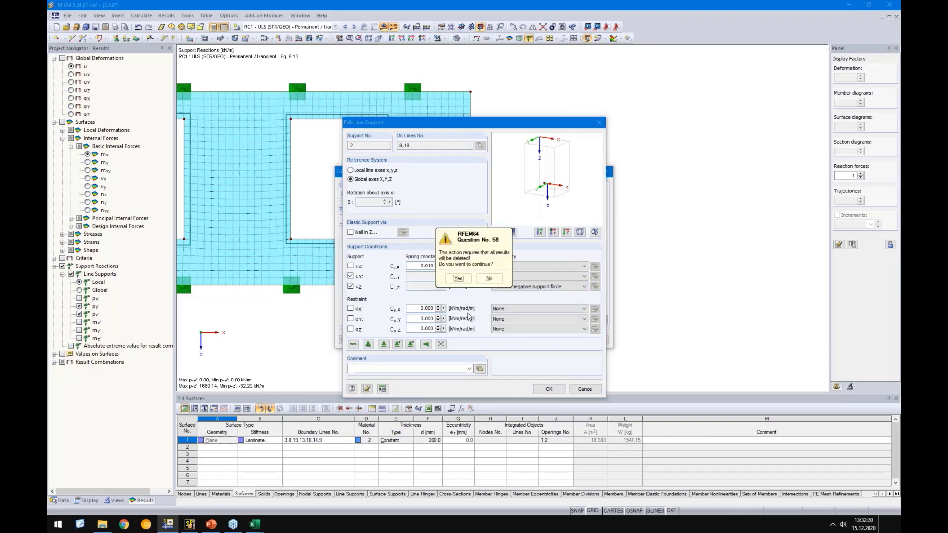
pyautogui.click(457, 278)
pyautogui.click(555, 341)
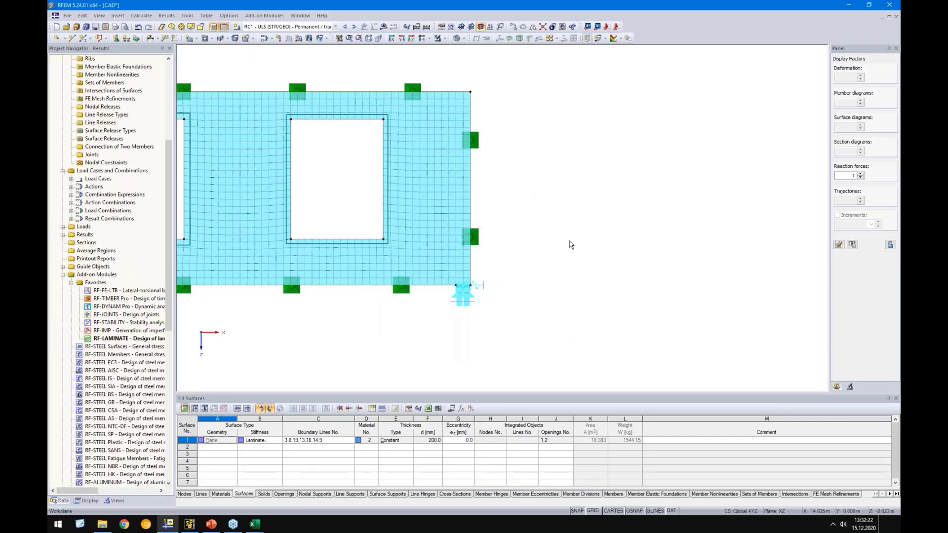
# Recalculate the RC1 results and examine the support reactions at the wall's corner line supports
pyautogui.click(400, 40)
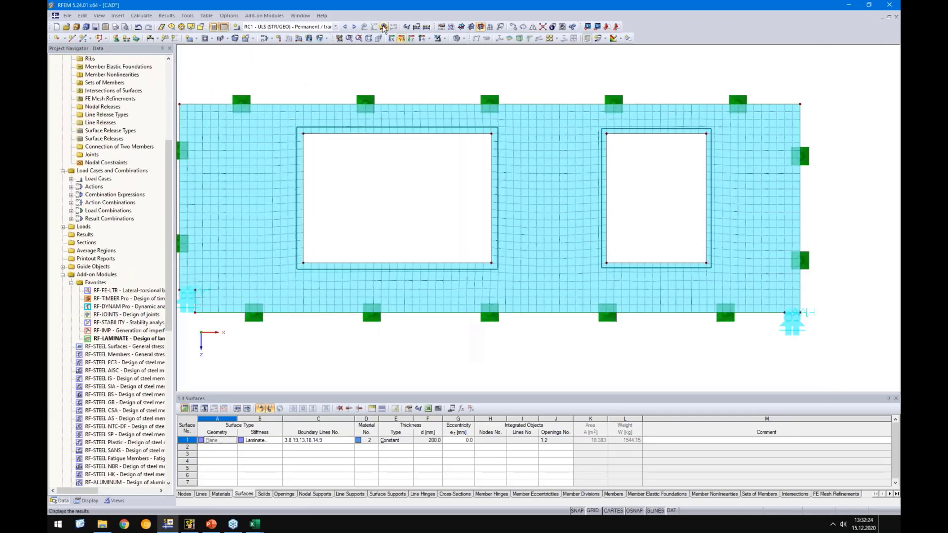
pyautogui.click(383, 27)
pyautogui.click(458, 275)
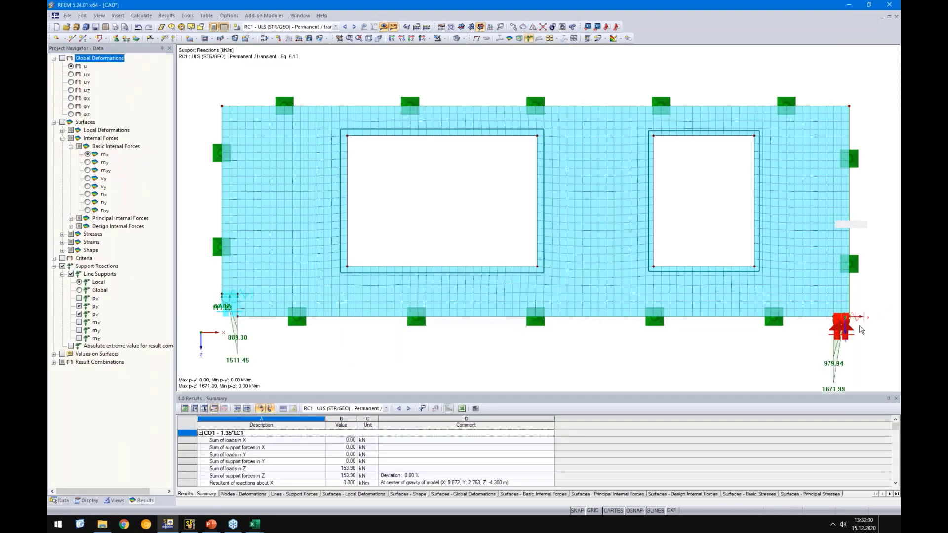
pyautogui.moveTo(790, 366); pyautogui.dragTo(527, 308, button='middle')
pyautogui.scroll(1, 611, 290)
pyautogui.scroll(-5, 611, 293)
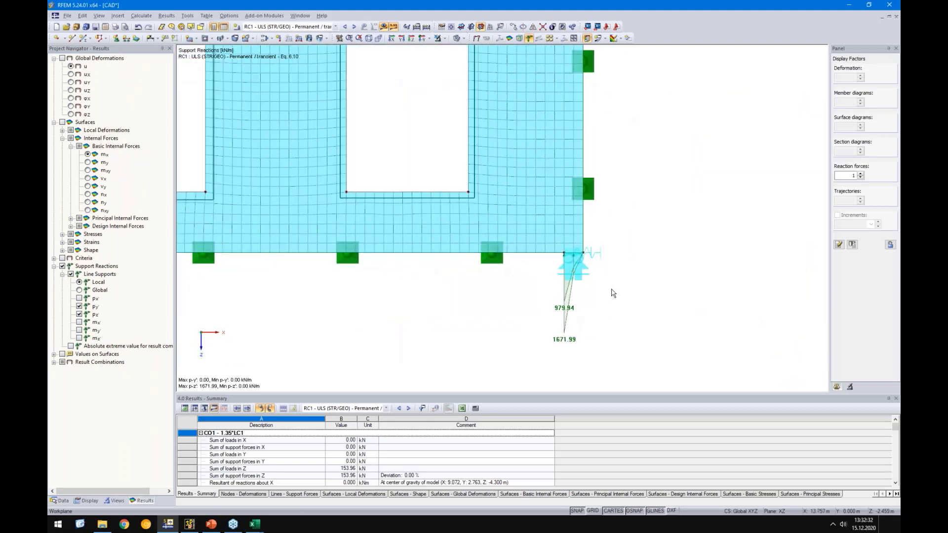
# Switch to cadwork and show the whole timber building of M-10 in shaded display
pyautogui.scroll(1, 521, 303)
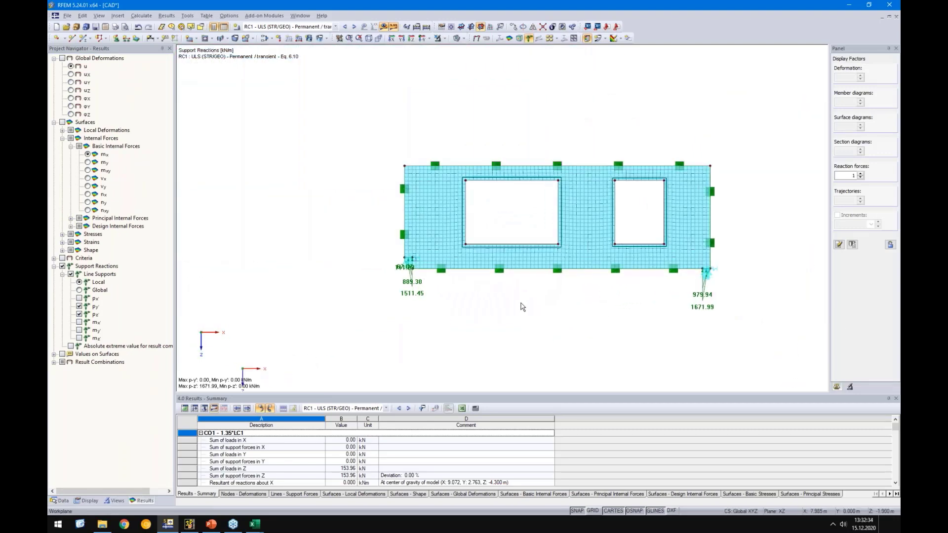
pyautogui.click(192, 525)
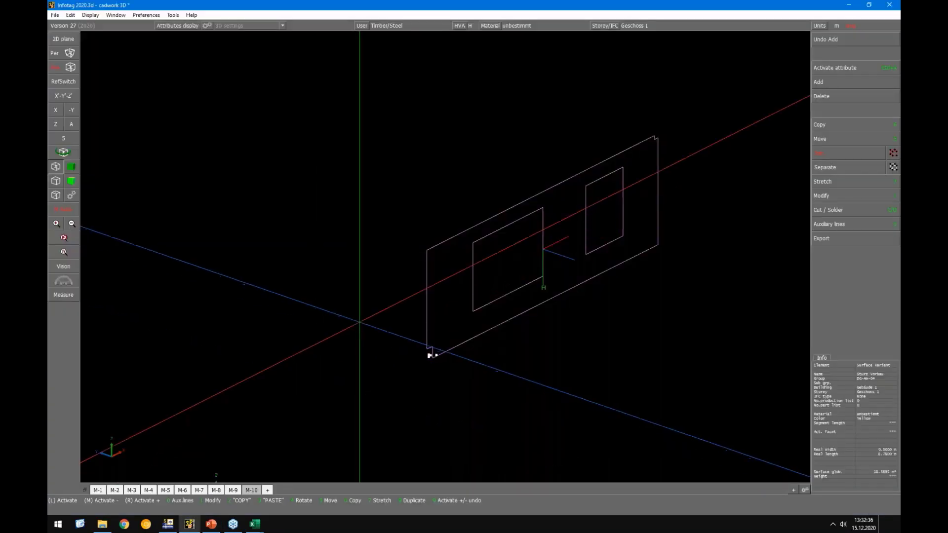
pyautogui.click(246, 490)
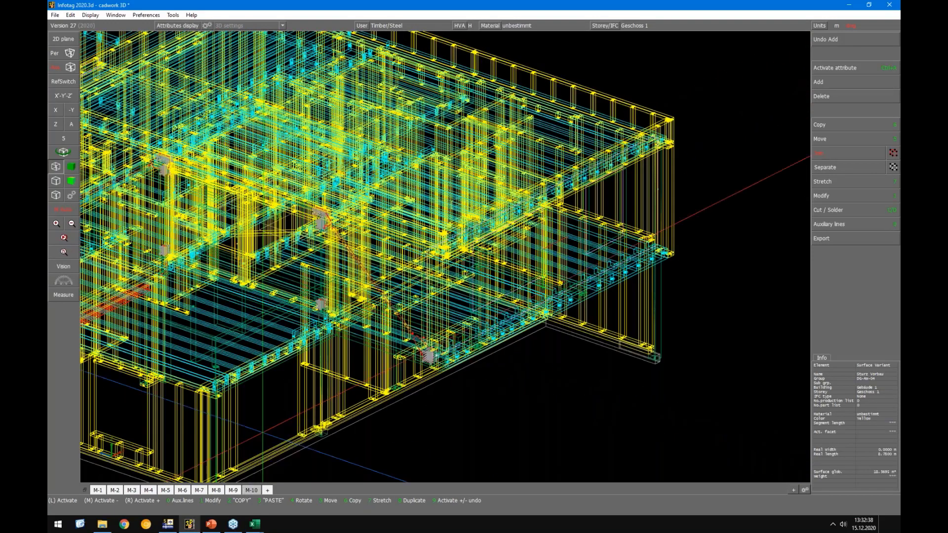
pyautogui.click(72, 166)
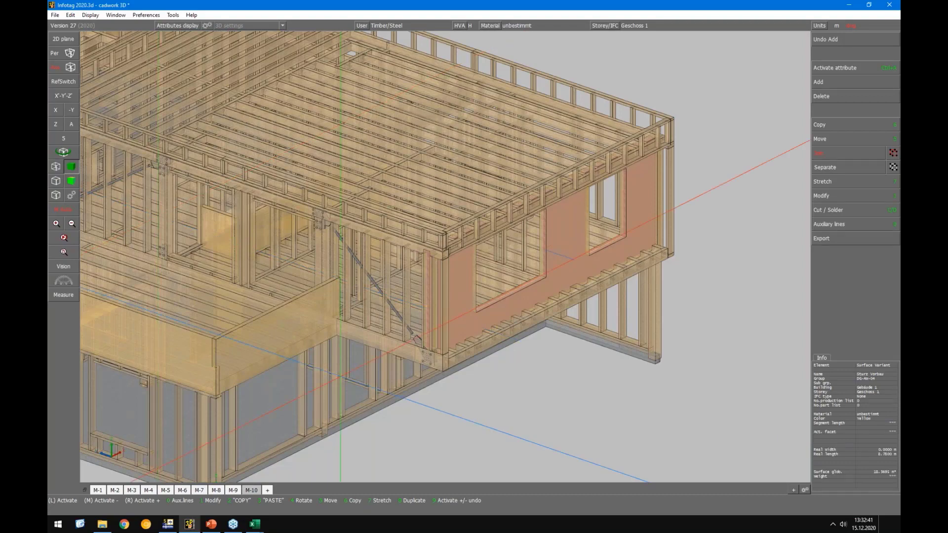
# Deselect the wall and examine how it and its lower corner sit on the timber structure of the building
pyautogui.click(450, 404)
pyautogui.moveTo(455, 406); pyautogui.dragTo(499, 346, button='middle')
pyautogui.moveTo(460, 200); pyautogui.dragTo(423, 268, button='middle')
pyautogui.scroll(-3, 444, 258)
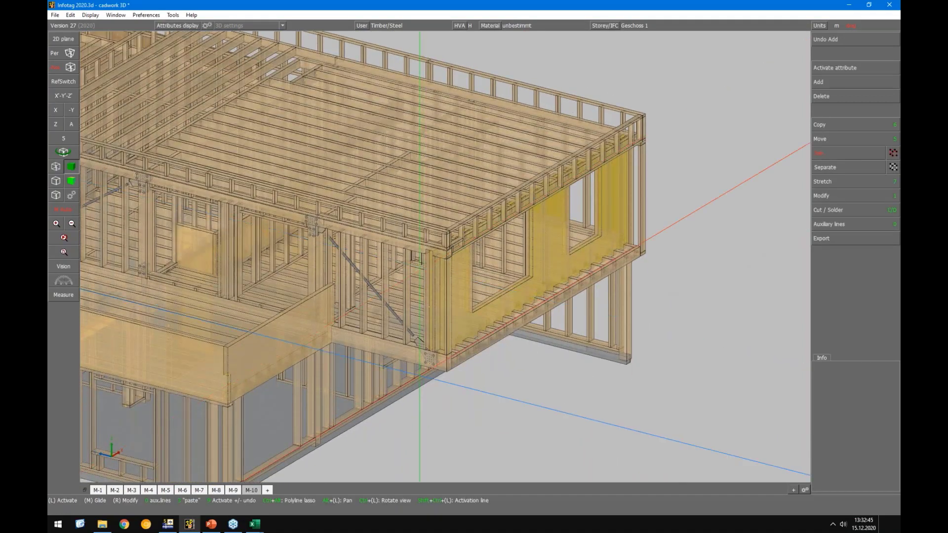
pyautogui.scroll(3, 446, 257)
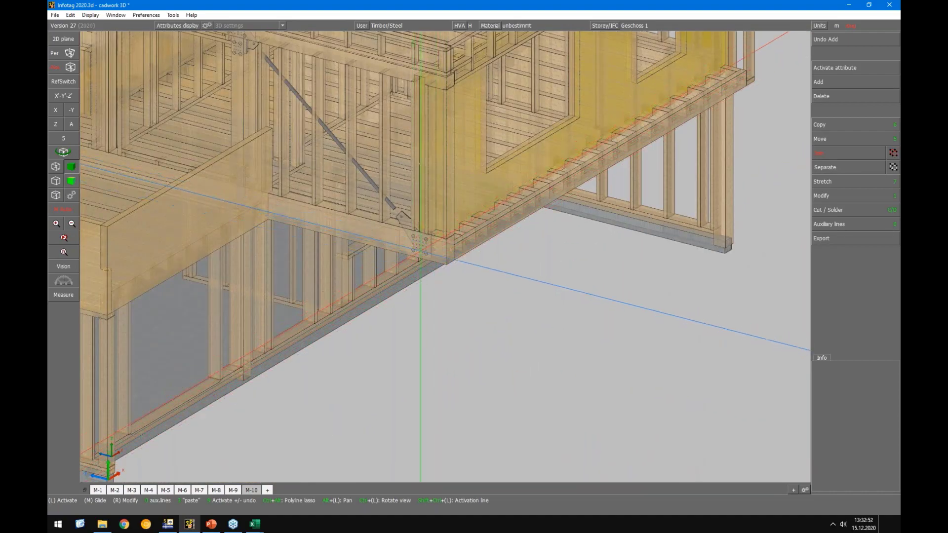
pyautogui.scroll(-2, 420, 251)
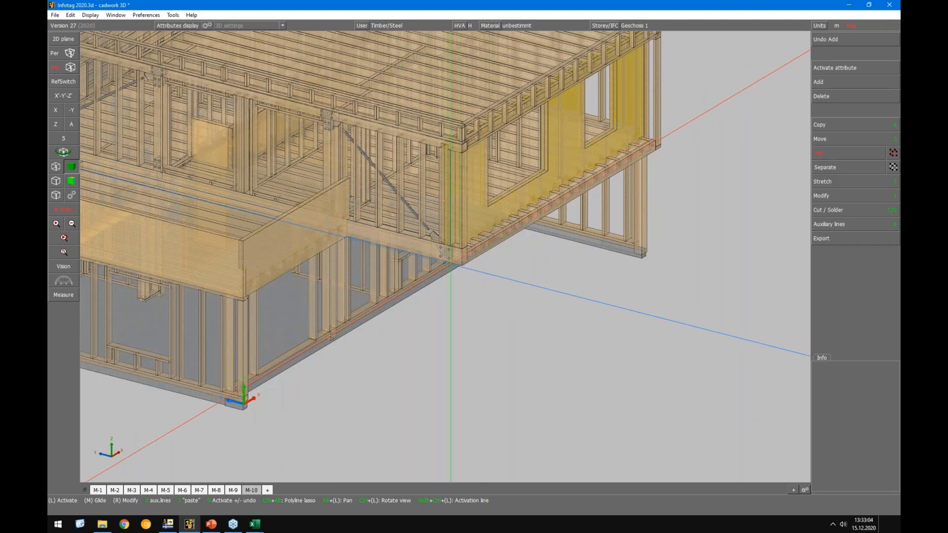
pyautogui.moveTo(168, 523)
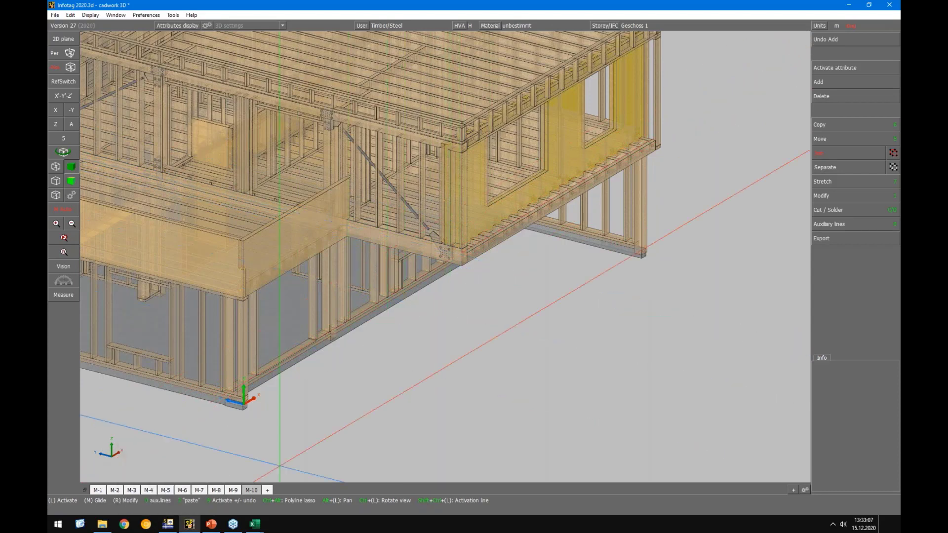
# Show only the timber-frame wall of M-9, select all its elements and start their structural system export
pyautogui.click(229, 490)
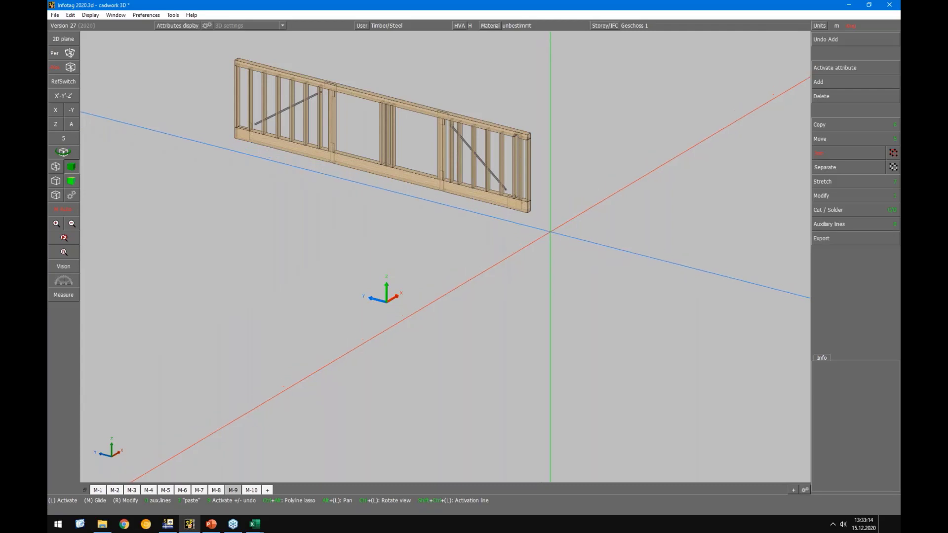
pyautogui.moveTo(551, 232); pyautogui.dragTo(229, 73)
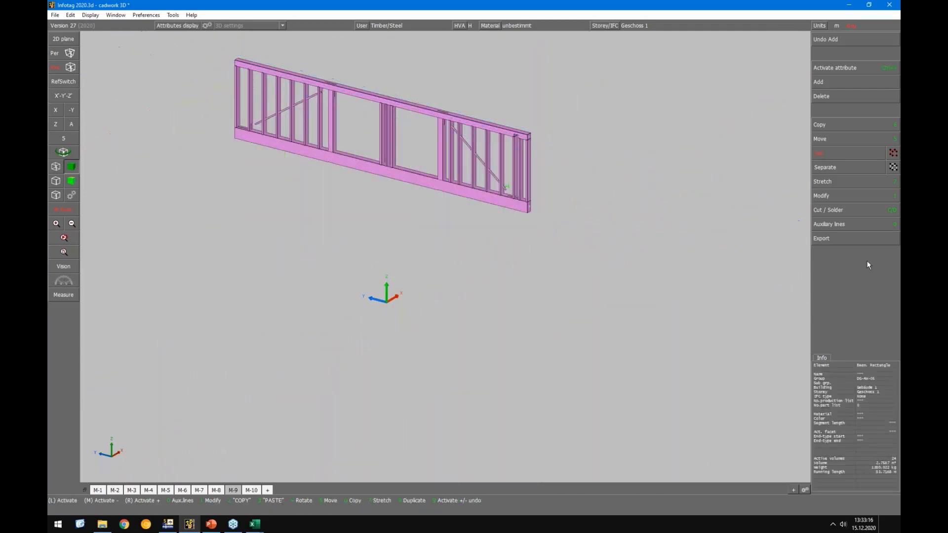
pyautogui.click(840, 238)
pyautogui.click(836, 308)
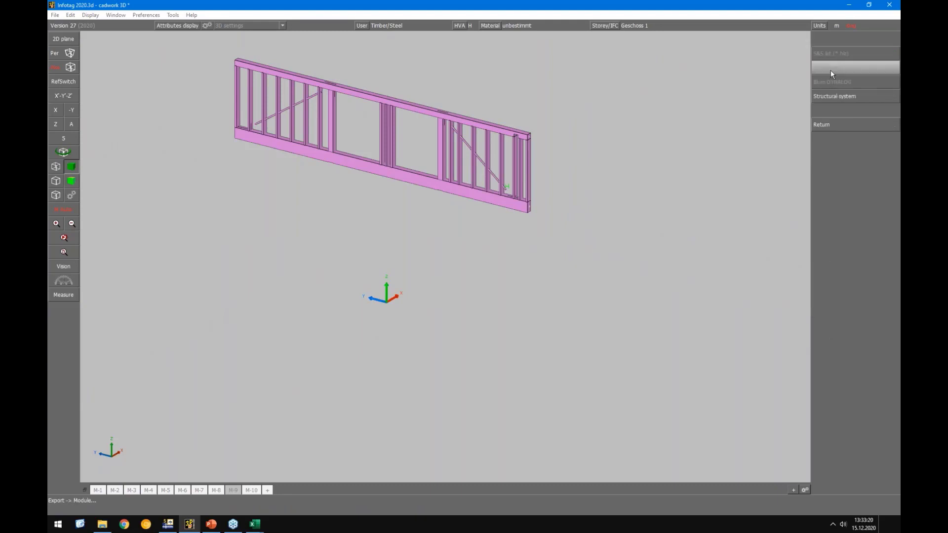
pyautogui.click(825, 96)
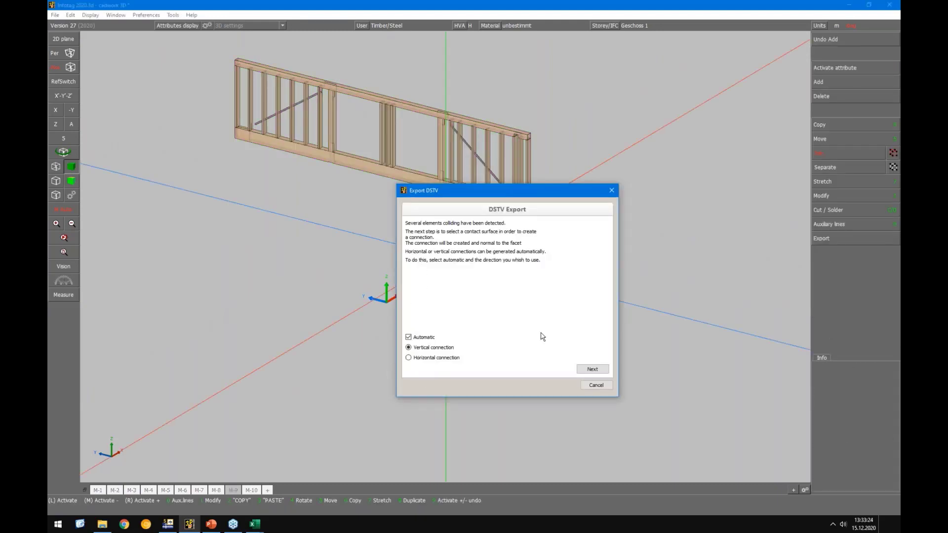
# Run the DSTV export with automatic vertical connections, save it to the Desktop as "sub modell", and deselect the wall elements
pyautogui.click(591, 370)
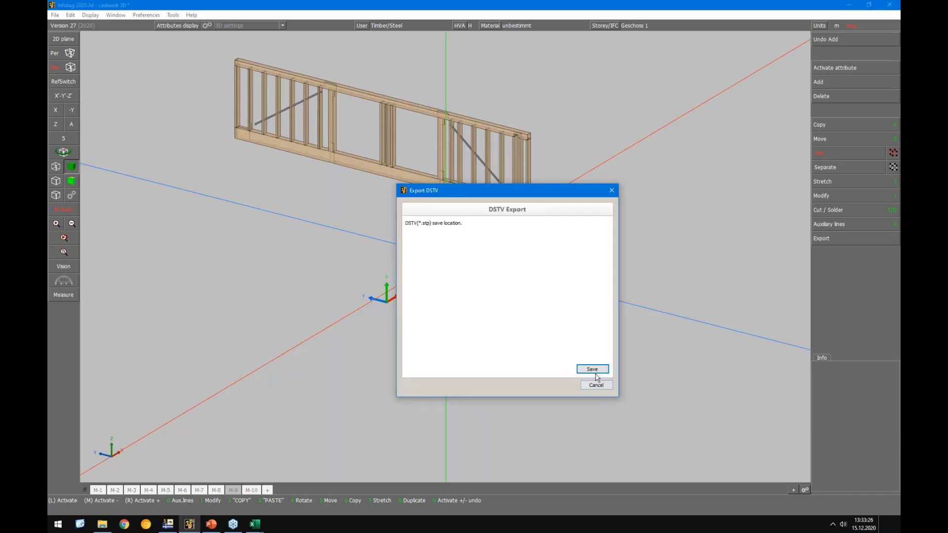
pyautogui.click(595, 371)
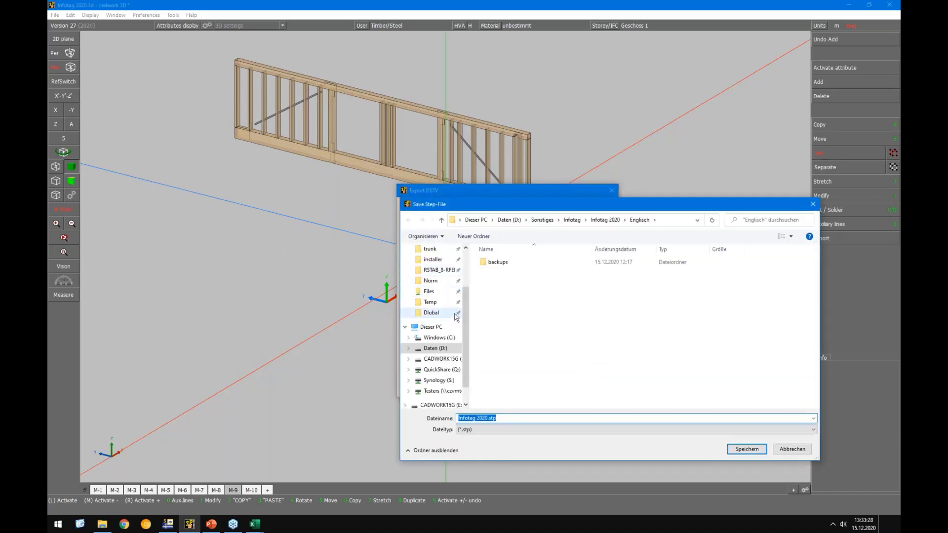
pyautogui.scroll(2, 429, 267)
pyautogui.click(430, 267)
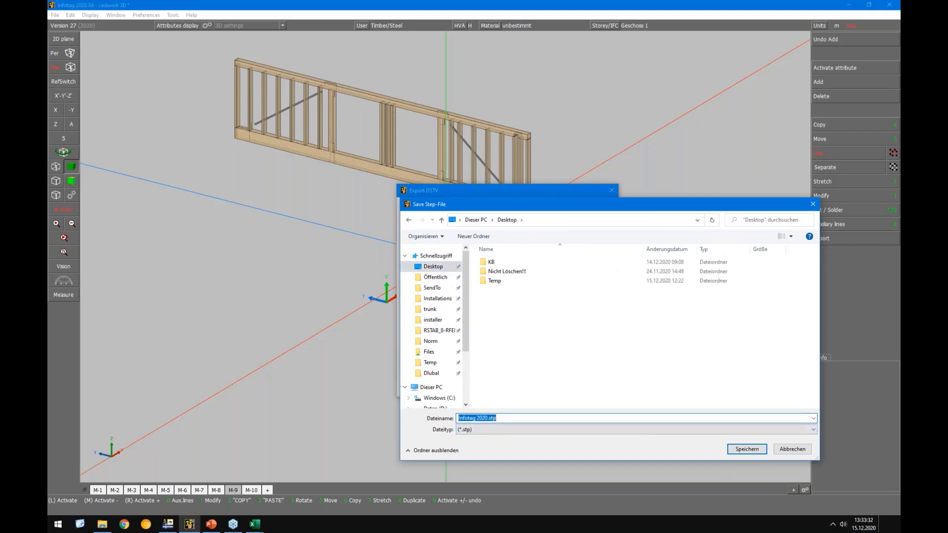
pyautogui.write('sub modell')
pyautogui.press('Return')
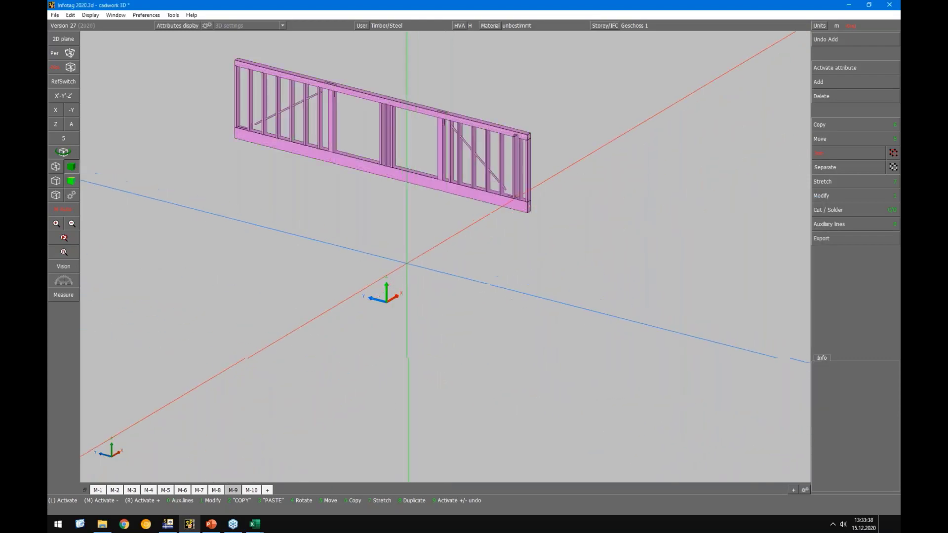
pyautogui.click(405, 273)
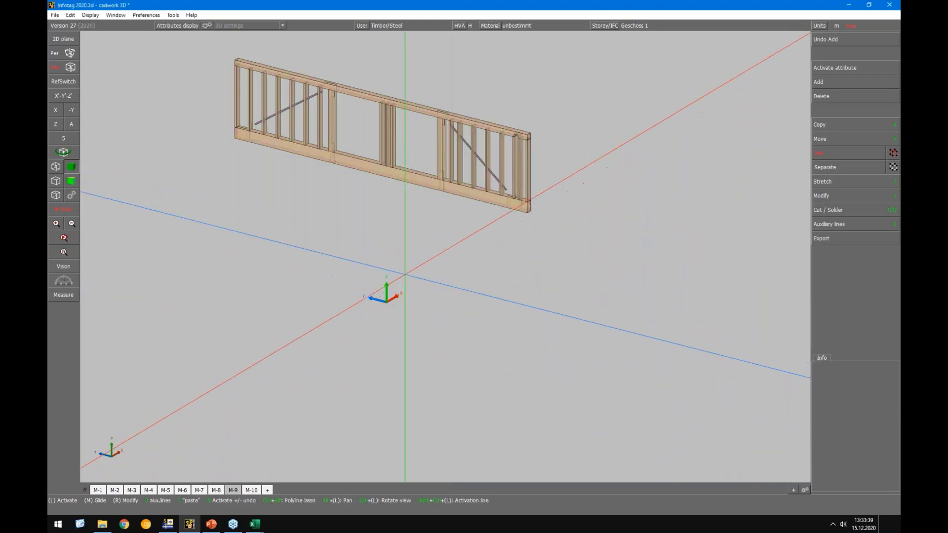
# Switch to RFEM and import sub modell.stp from the Desktop in Cadwork (*.stp) format, creating the model without automatic combinations
pyautogui.click(167, 523)
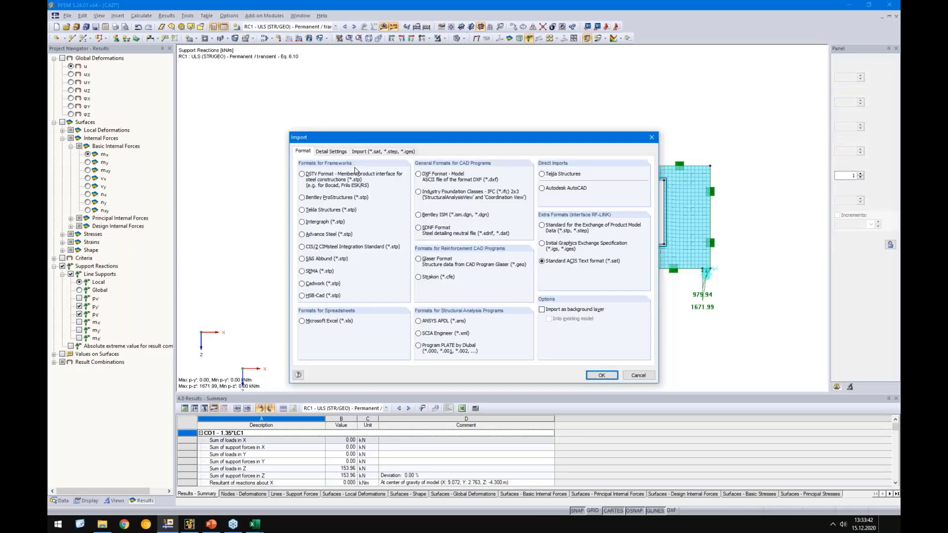
pyautogui.click(302, 284)
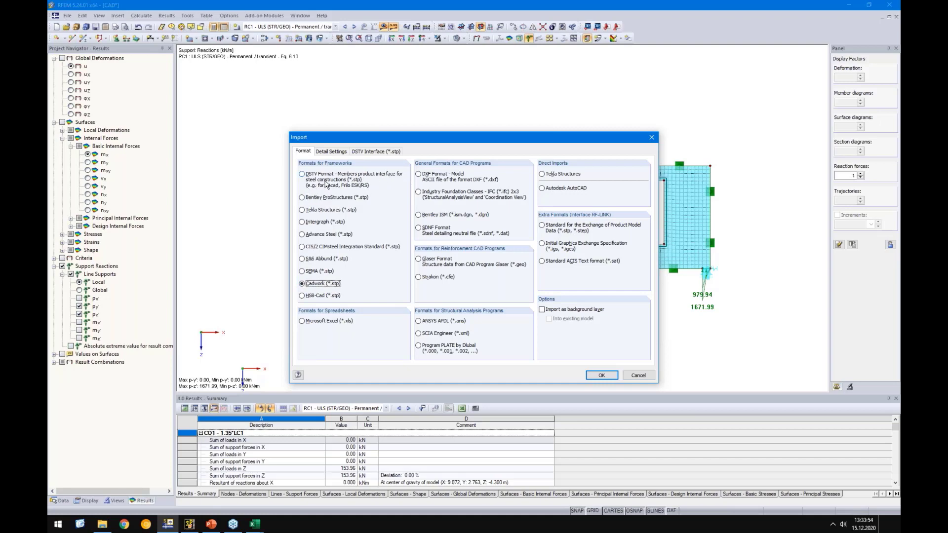
pyautogui.click(602, 376)
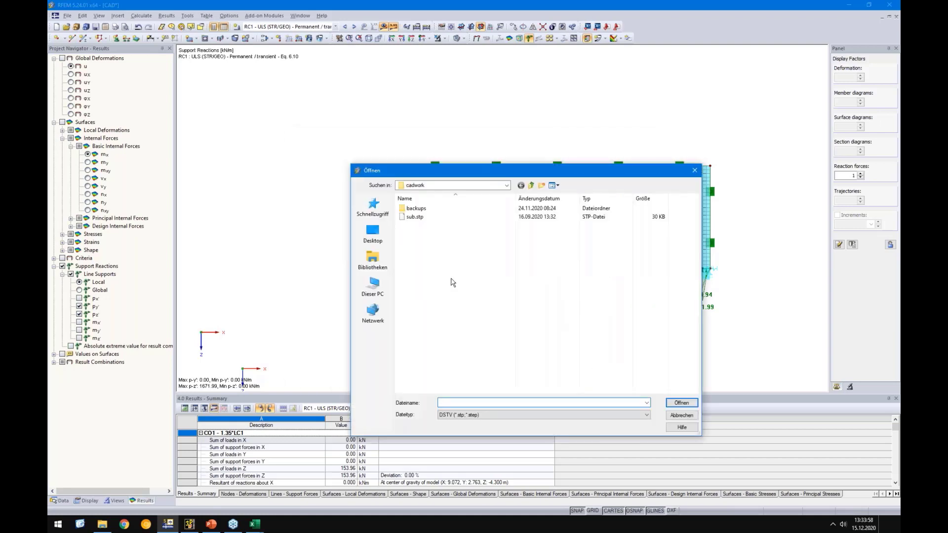
pyautogui.click(677, 403)
pyautogui.click(560, 270)
pyautogui.click(372, 233)
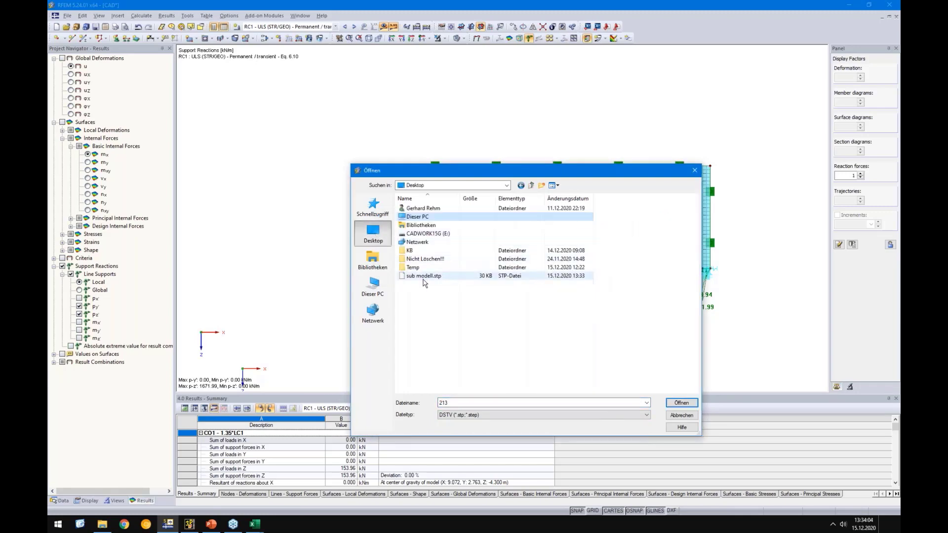
pyautogui.doubleClick(425, 287)
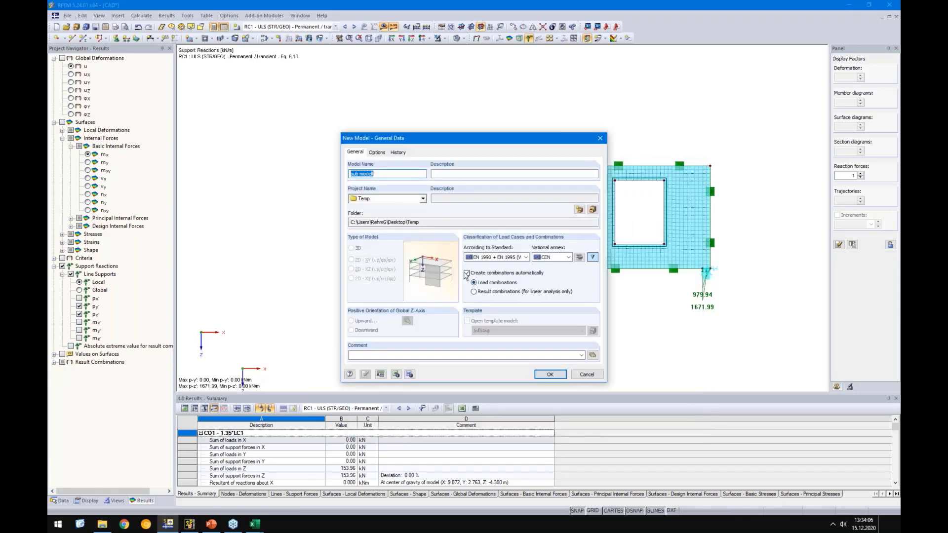
pyautogui.click(488, 273)
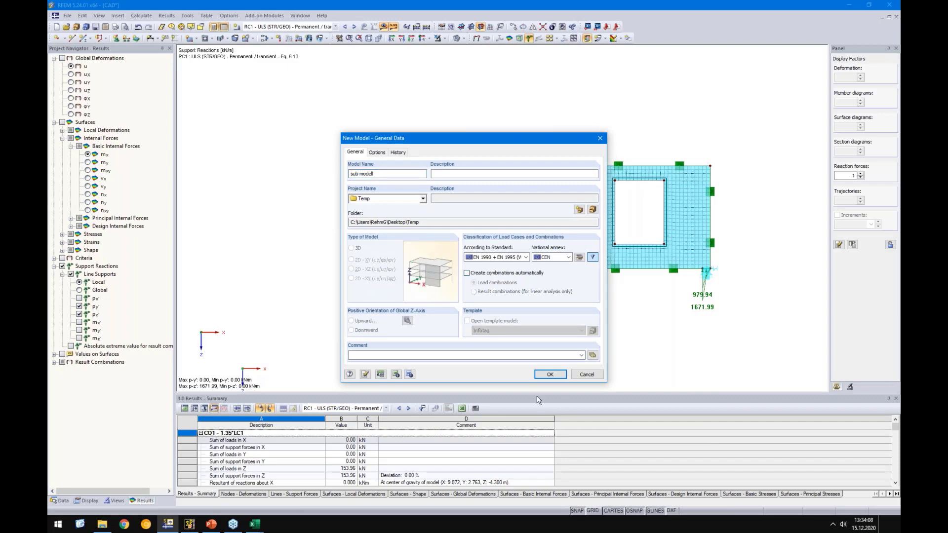
pyautogui.click(550, 375)
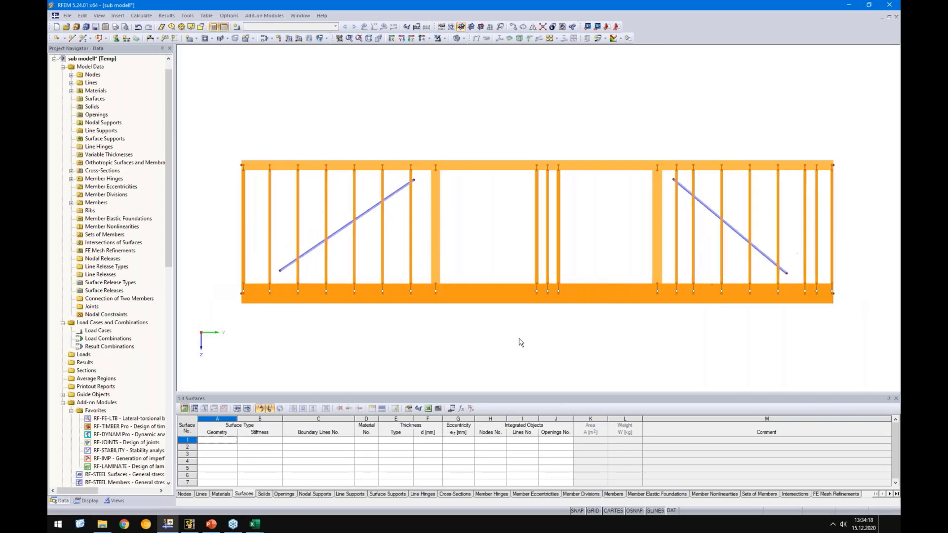
# Hide the work plane grid and display the imported frame wall as a wireframe
pyautogui.click(471, 26)
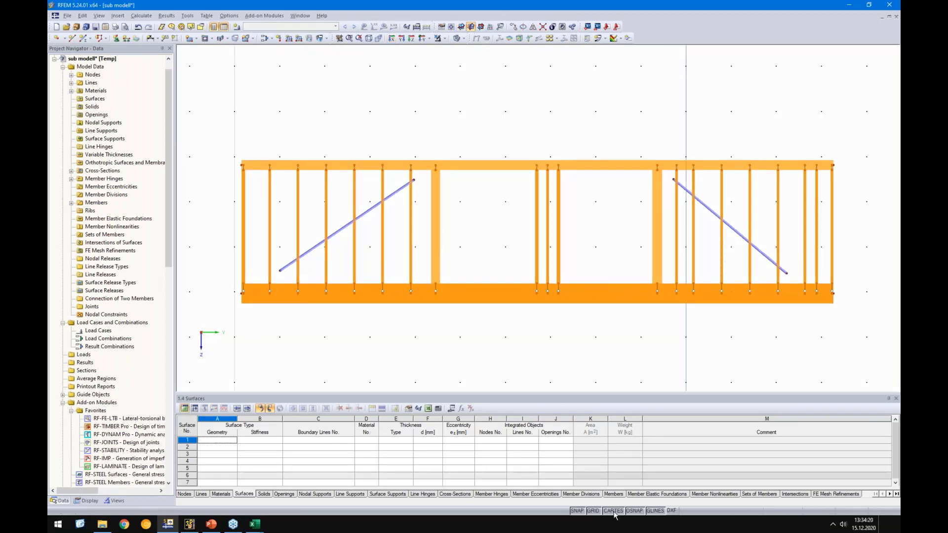
pyautogui.click(592, 511)
pyautogui.scroll(-1, 338, 308)
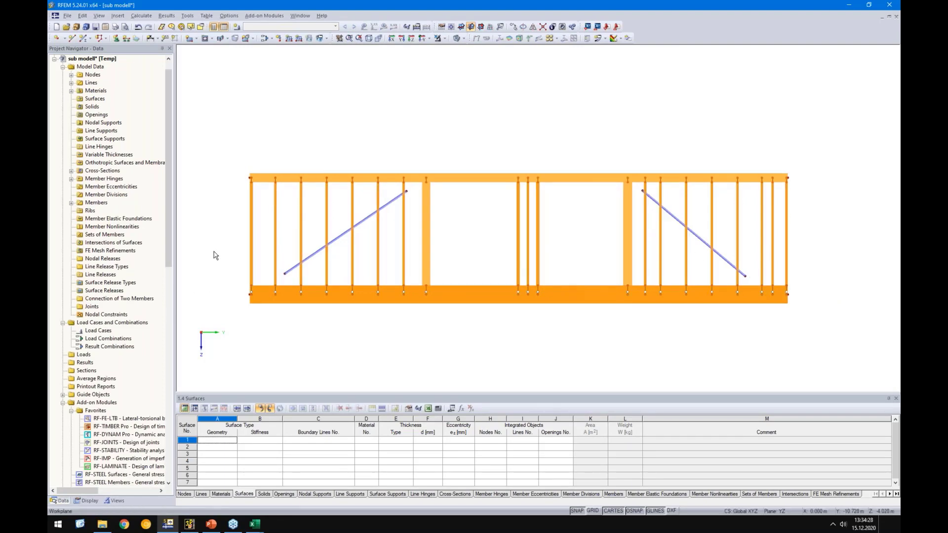
pyautogui.click(454, 39)
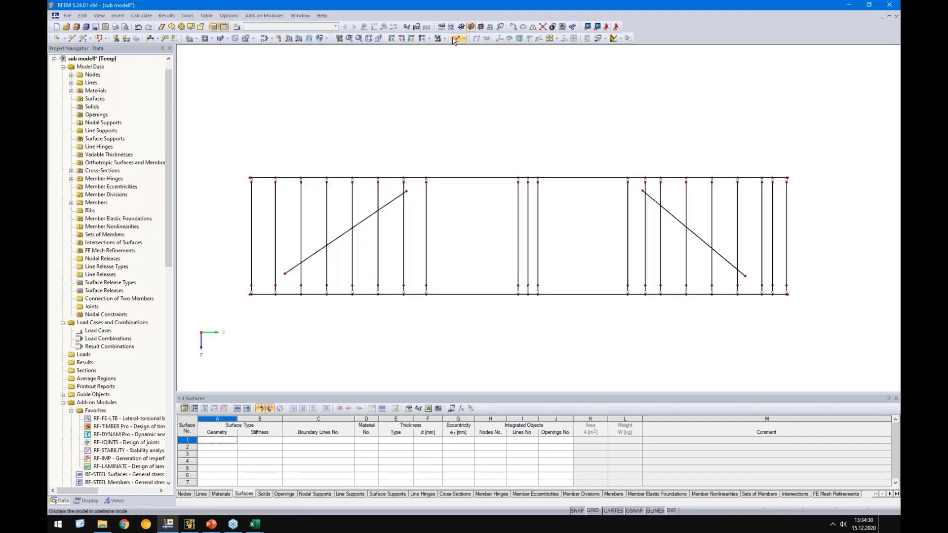
# Move the left end nodes of the bottom and top chords onto the axis of the outermost left stud
pyautogui.scroll(1, 257, 270)
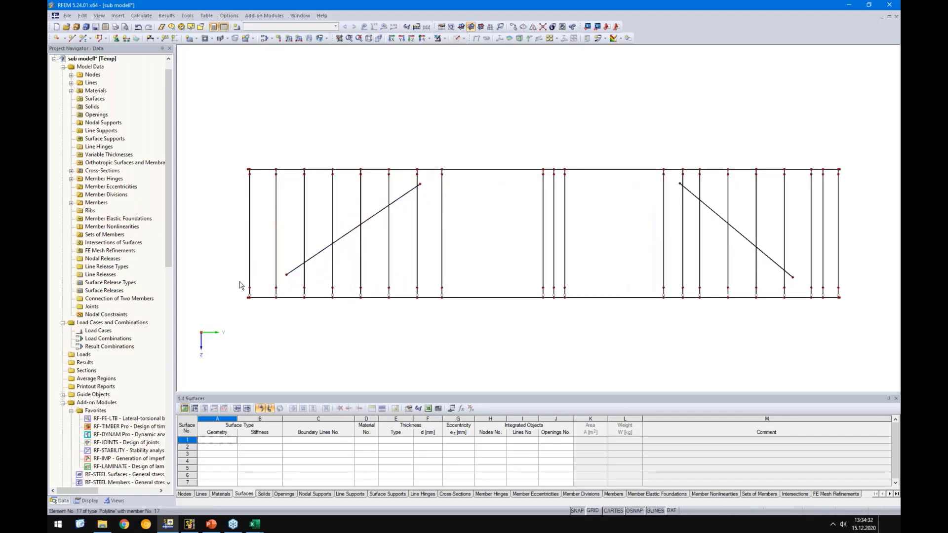
pyautogui.scroll(3, 244, 307)
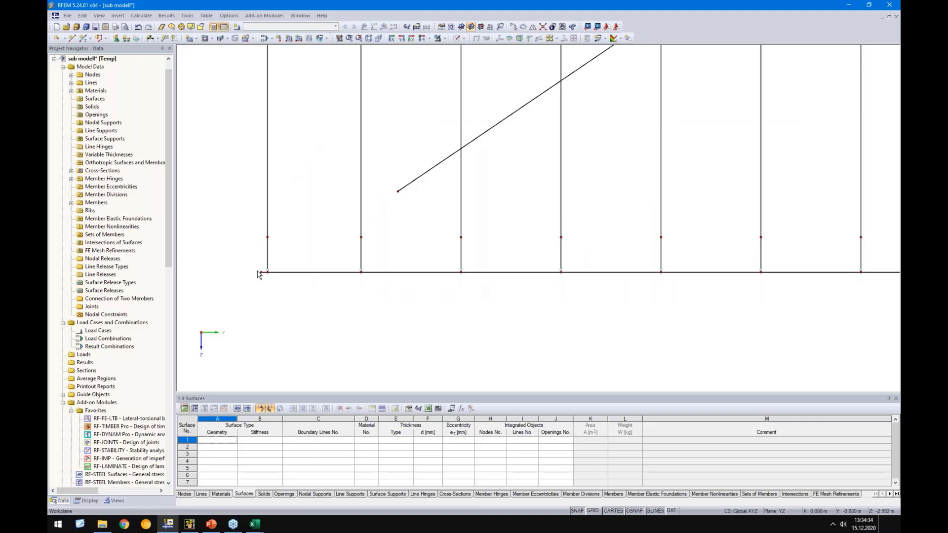
pyautogui.scroll(3, 257, 270)
pyautogui.moveTo(262, 273); pyautogui.dragTo(271, 273)
pyautogui.scroll(-4, 292, 313)
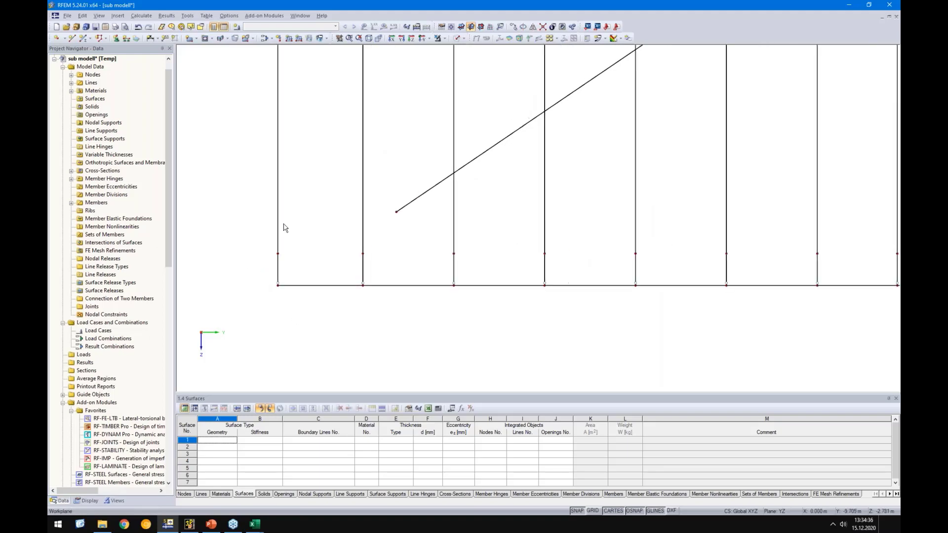
pyautogui.scroll(-4, 284, 224)
pyautogui.scroll(4, 282, 144)
pyautogui.moveTo(279, 167); pyautogui.dragTo(286, 167)
pyautogui.scroll(-4, 577, 341)
# Move the right end nodes of the top and bottom chords onto the axis of the outermost right stud
pyautogui.scroll(5, 607, 223)
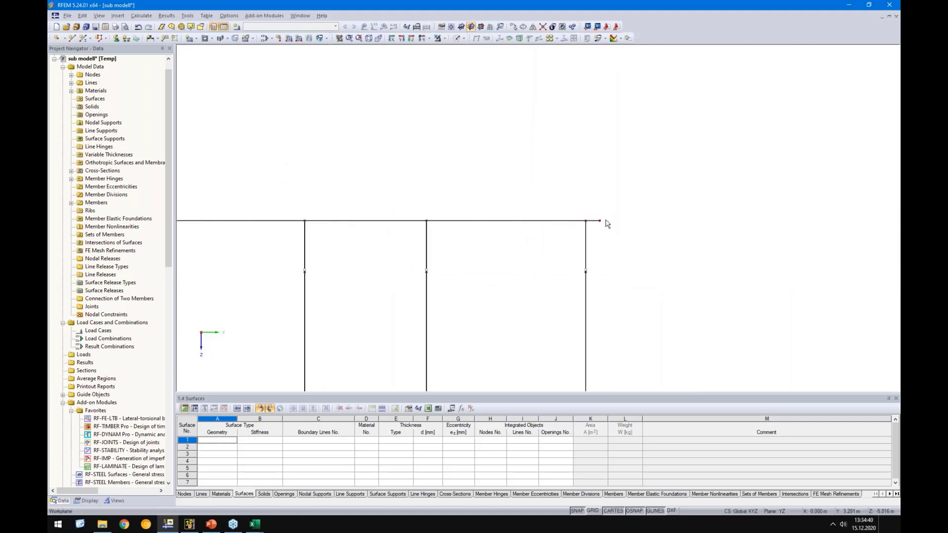
pyautogui.moveTo(599, 221); pyautogui.dragTo(585, 222)
pyautogui.scroll(-4, 530, 275)
pyautogui.moveTo(505, 307); pyautogui.dragTo(466, 106, button='middle')
pyautogui.moveTo(536, 301); pyautogui.dragTo(534, 120, button='middle')
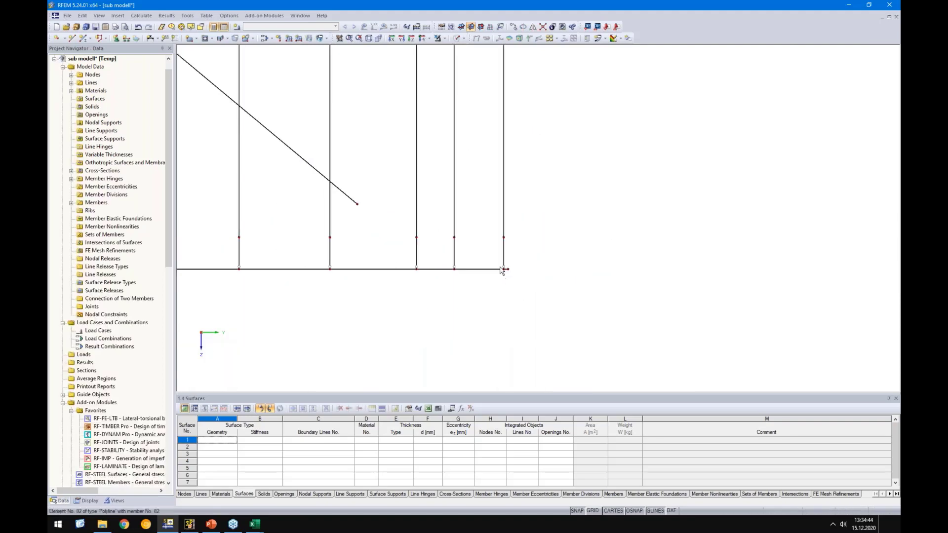
pyautogui.scroll(5, 502, 269)
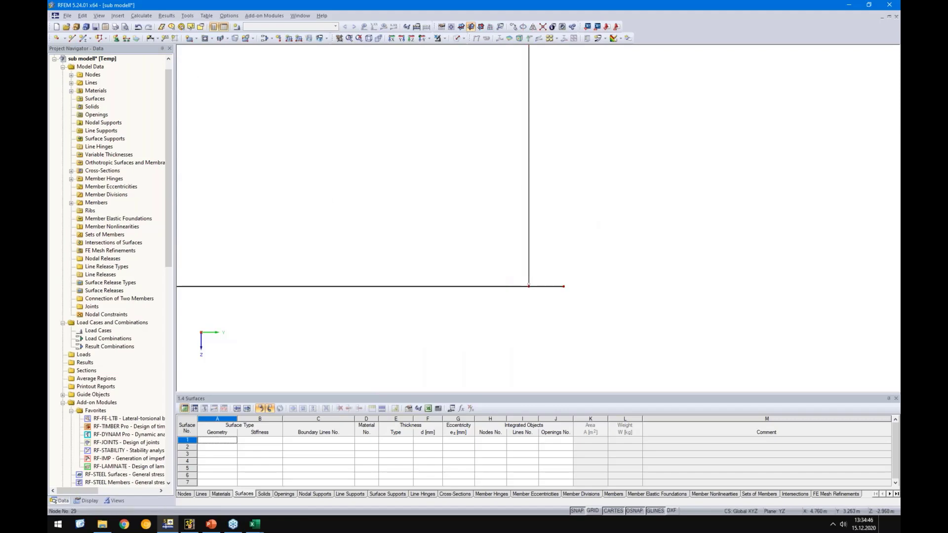
pyautogui.moveTo(564, 286); pyautogui.dragTo(529, 287)
pyautogui.scroll(-8, 400, 283)
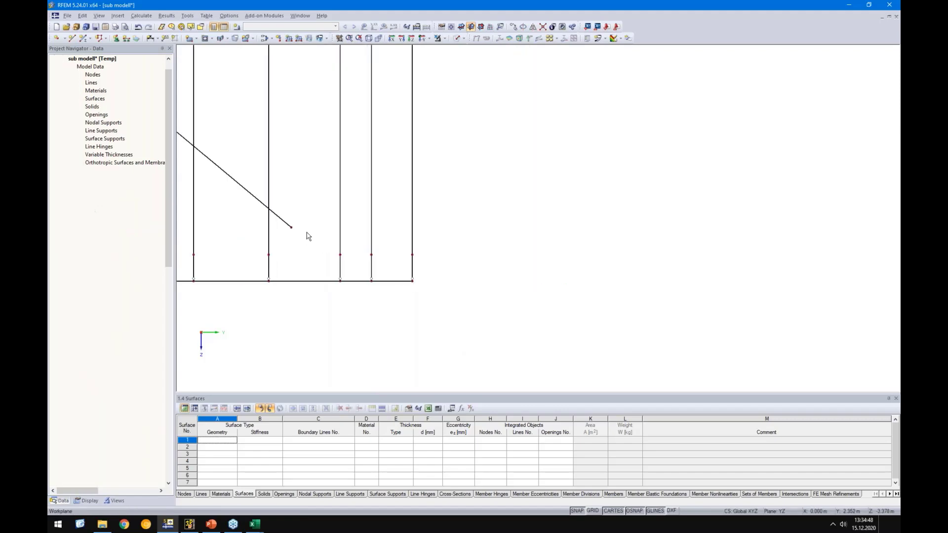
# Move the right diagonal brace's lower end to the foot of the third stud from the right and its upper end to the head of the right-hand group's first stud
pyautogui.moveTo(291, 227); pyautogui.dragTo(340, 281)
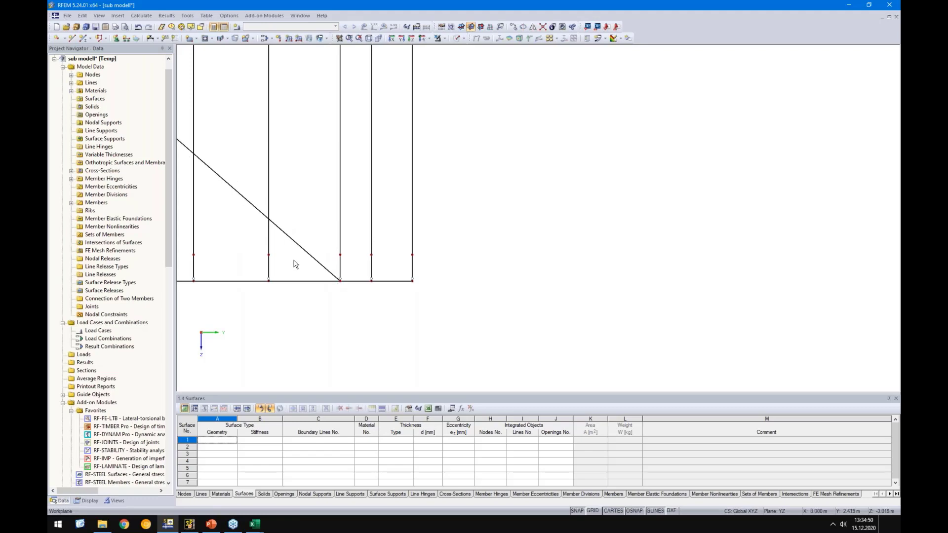
pyautogui.scroll(-6, 289, 259)
pyautogui.moveTo(209, 193); pyautogui.dragTo(390, 279, button='middle')
pyautogui.scroll(8, 396, 284)
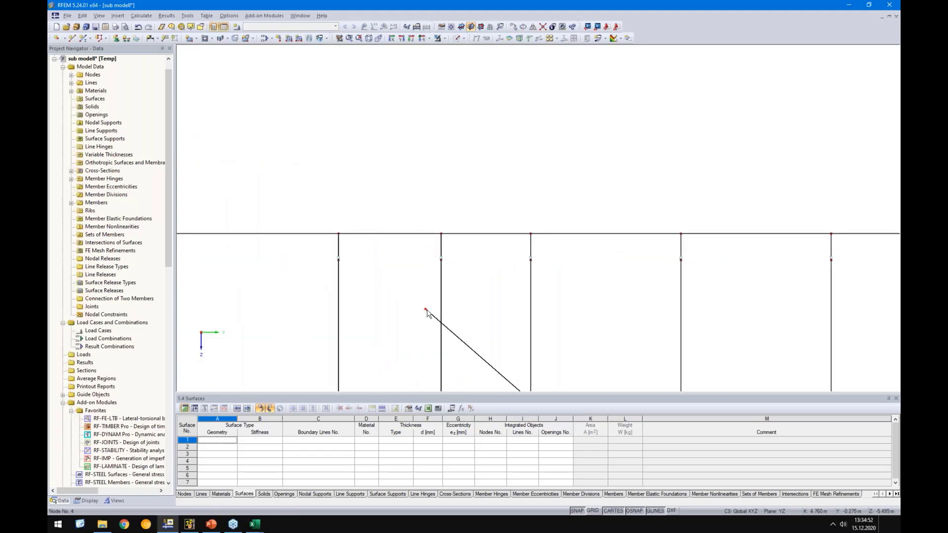
pyautogui.moveTo(426, 311); pyautogui.dragTo(338, 234)
# Move the left diagonal brace's upper end to the head of the left group's last stud and its lower end to the wall's bottom left corner
pyautogui.scroll(-3, 292, 327)
pyautogui.moveTo(291, 327); pyautogui.dragTo(575, 217, button='middle')
pyautogui.moveTo(296, 237); pyautogui.dragTo(572, 222, button='middle')
pyautogui.moveTo(207, 218); pyautogui.dragTo(609, 237, button='middle')
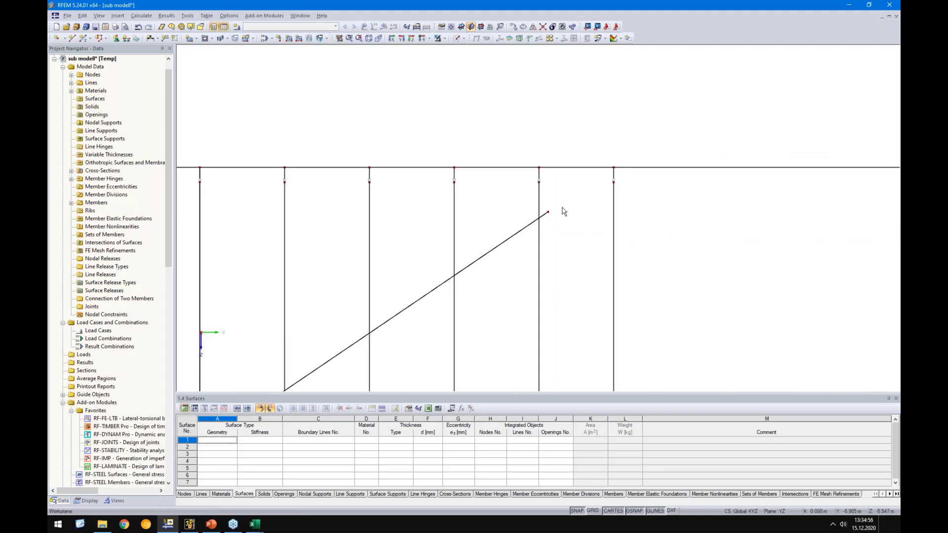
pyautogui.moveTo(549, 213); pyautogui.dragTo(614, 168)
pyautogui.scroll(-4, 432, 249)
pyautogui.scroll(5, 389, 287)
pyautogui.moveTo(397, 256); pyautogui.dragTo(285, 324)
pyautogui.scroll(-5, 472, 349)
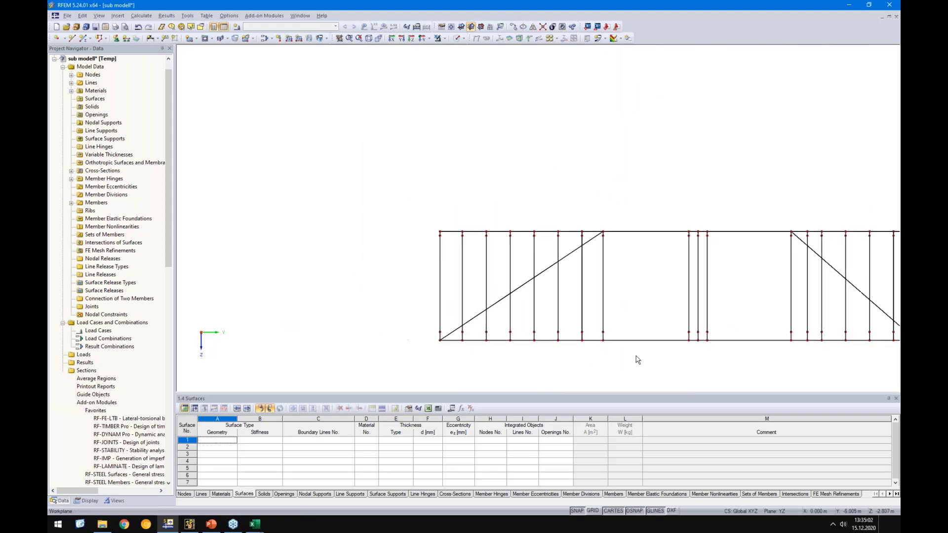
# Create a nodal support fixed in uX, uY, uZ and φY with φZ free, and place it at the wall's bottom left corner
pyautogui.moveTo(415, 278); pyautogui.dragTo(489, 278, button='middle')
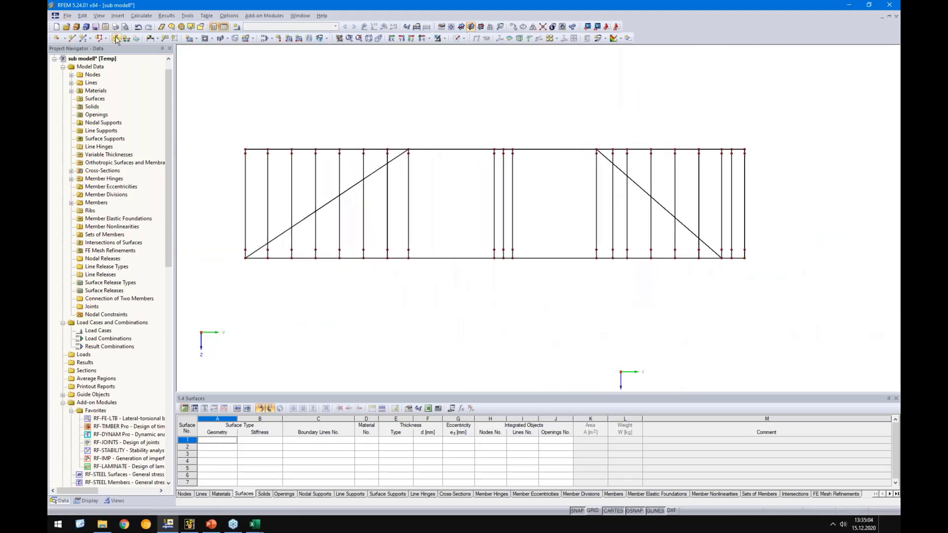
pyautogui.click(474, 197)
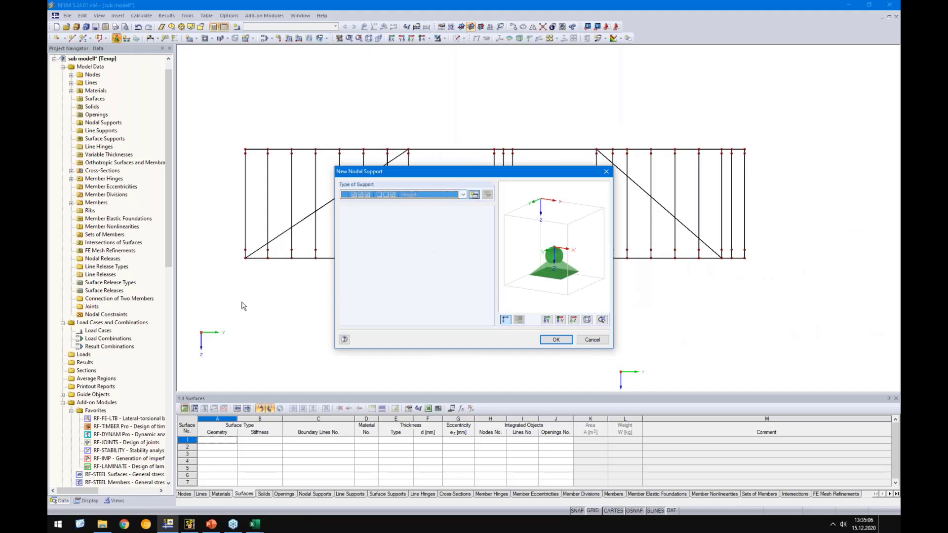
pyautogui.click(351, 286)
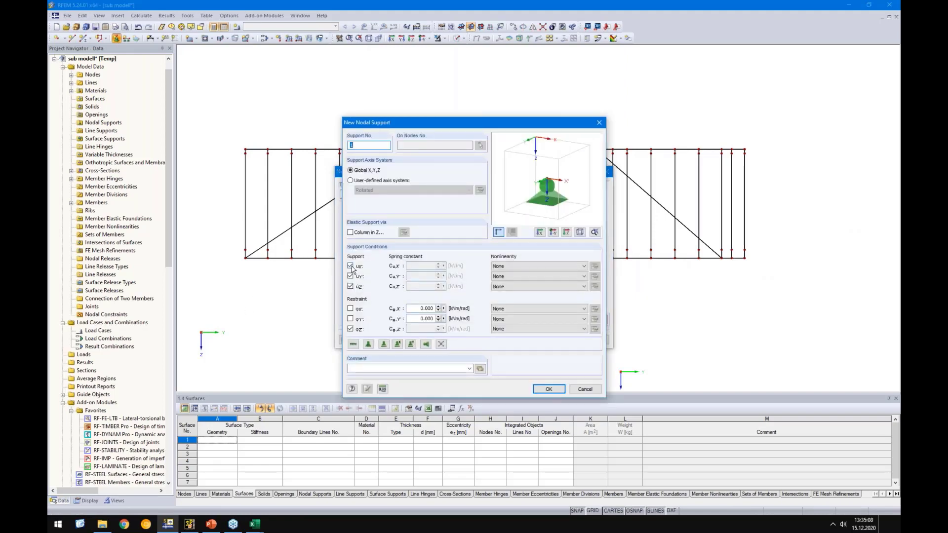
pyautogui.click(350, 329)
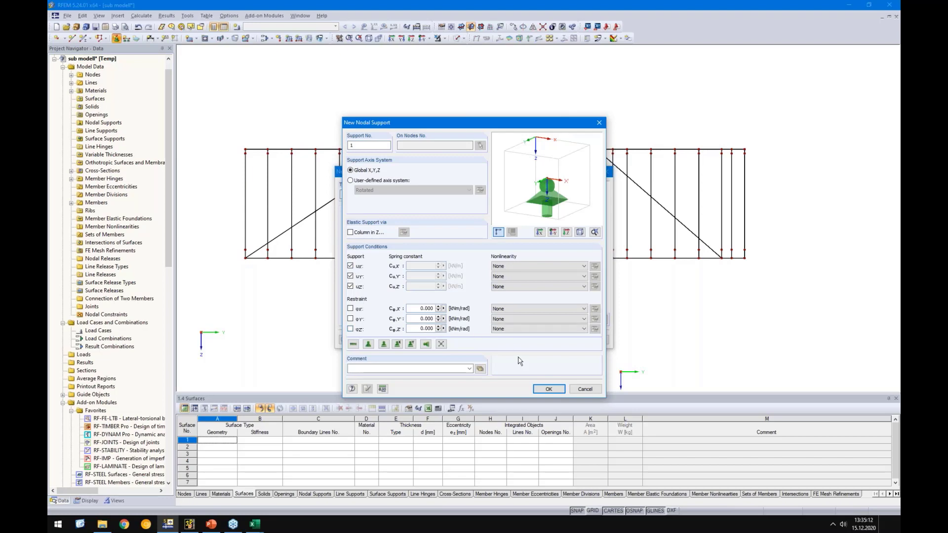
pyautogui.click(350, 320)
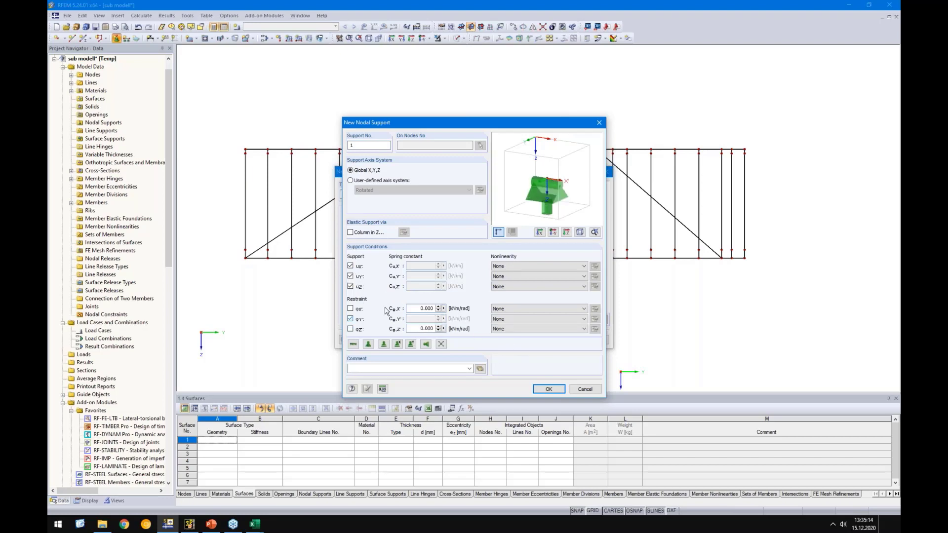
pyautogui.click(548, 389)
pyautogui.click(545, 339)
pyautogui.click(245, 257)
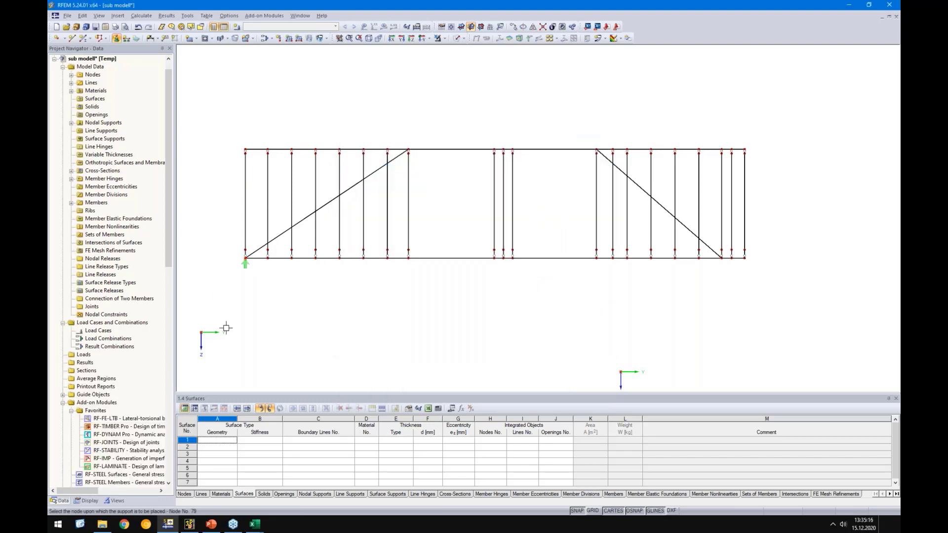
# Create a nodal support fixed only in uX and uZ, and place it under the two studs where the diagonal braces meet the top chord
pyautogui.scroll(1, 256, 291)
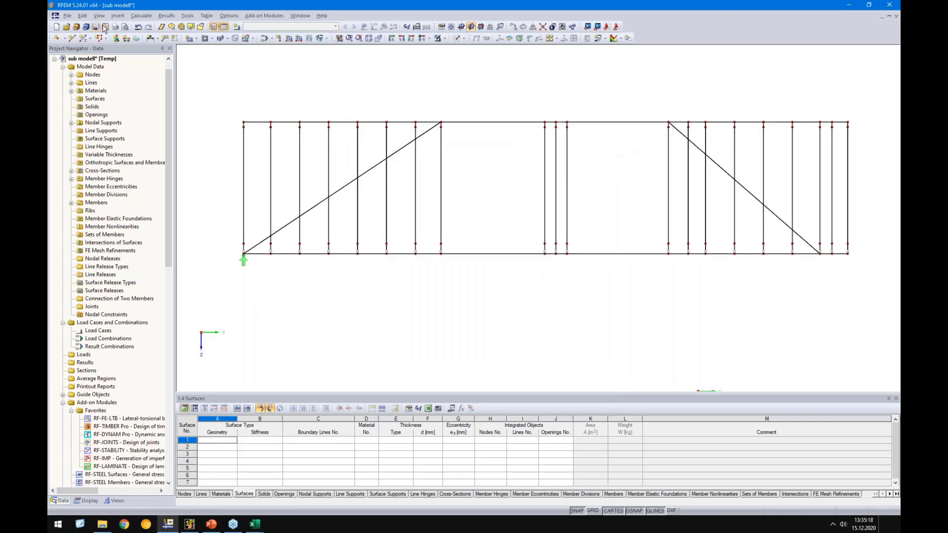
pyautogui.click(115, 38)
pyautogui.click(477, 193)
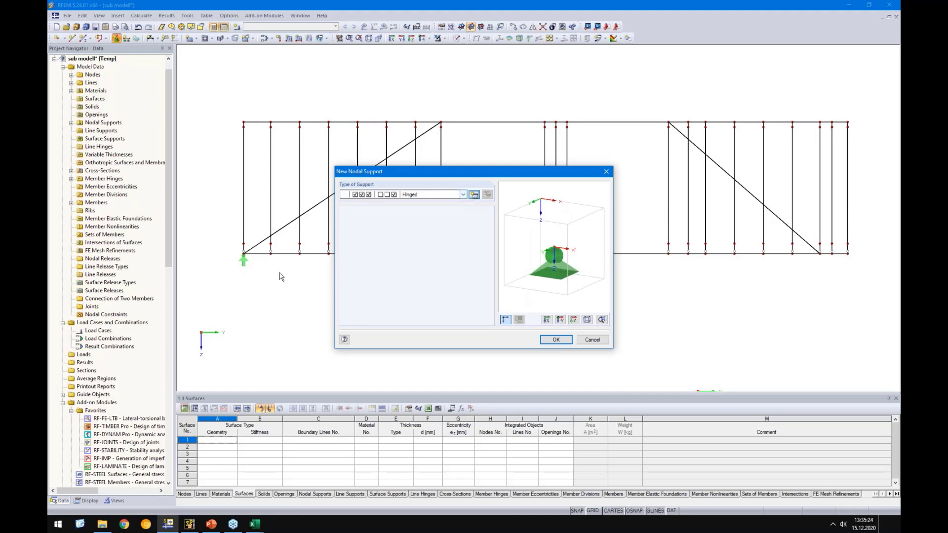
pyautogui.click(351, 276)
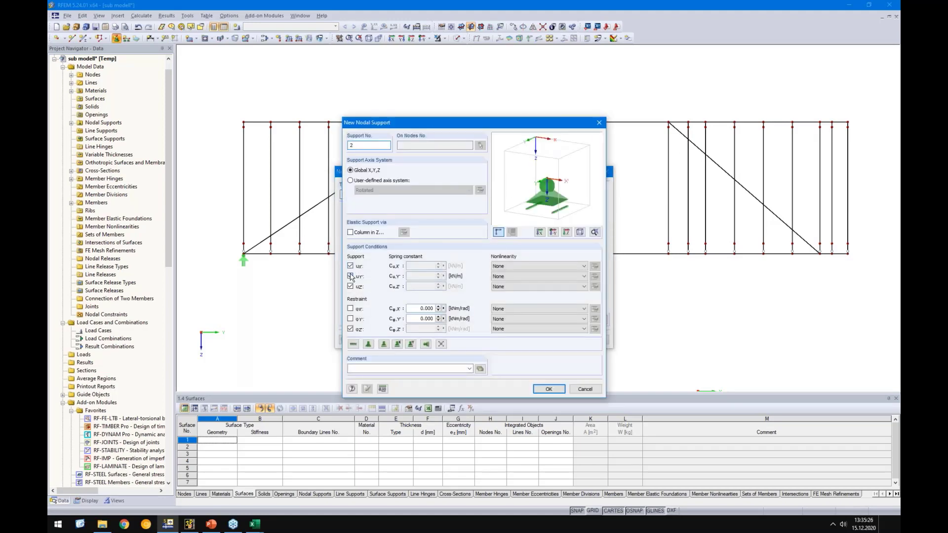
pyautogui.click(350, 330)
pyautogui.click(549, 389)
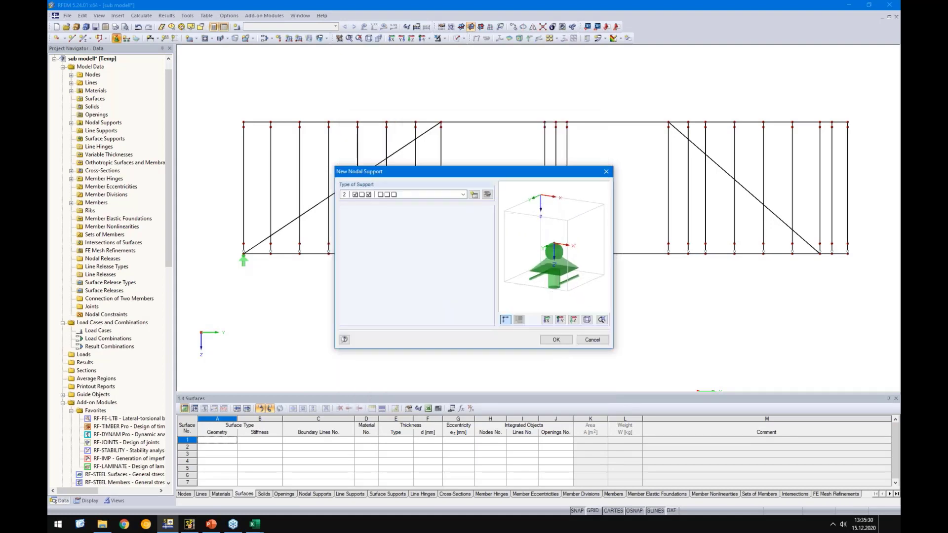
pyautogui.click(556, 340)
pyautogui.click(441, 254)
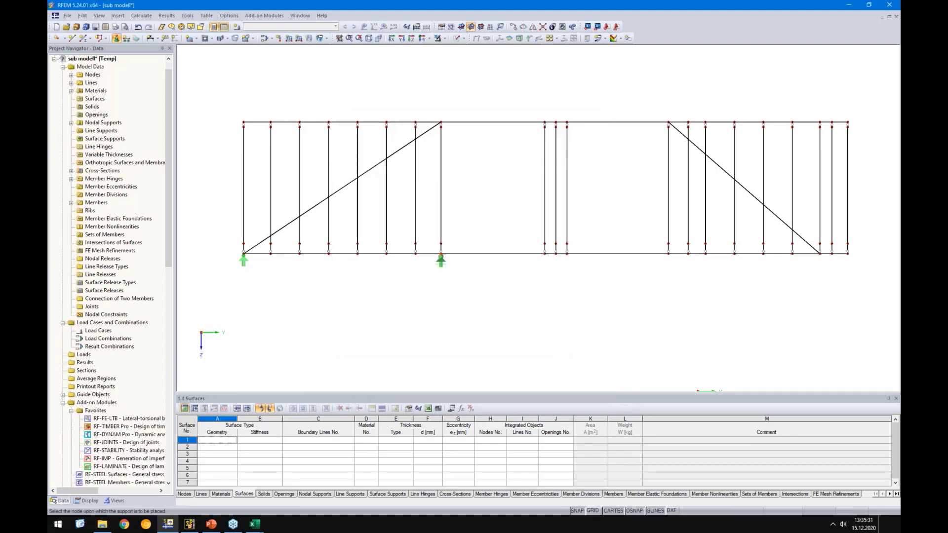
pyautogui.click(668, 253)
pyautogui.press('Escape')
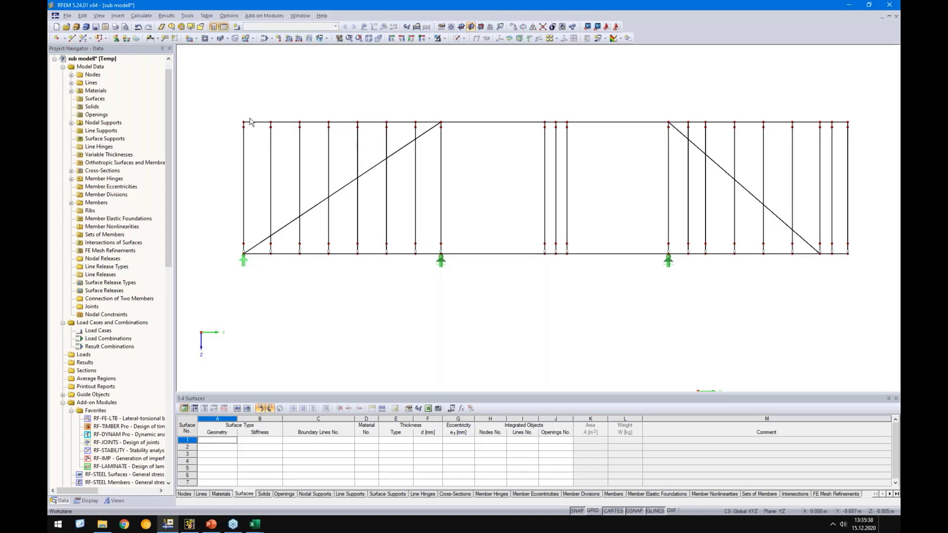
# Define a third nodal support type fixed in uX, uY and uZ with the φZ restraint released
pyautogui.click(116, 38)
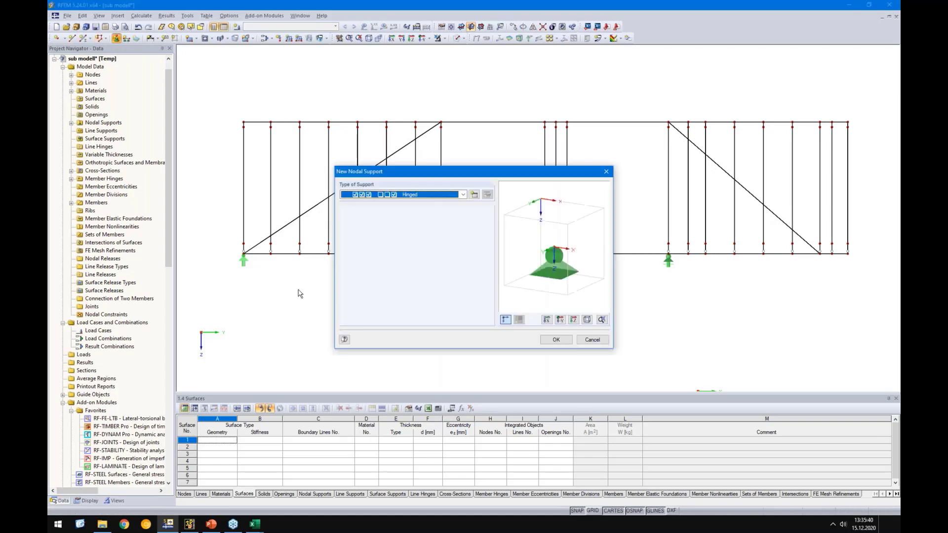
pyautogui.click(474, 195)
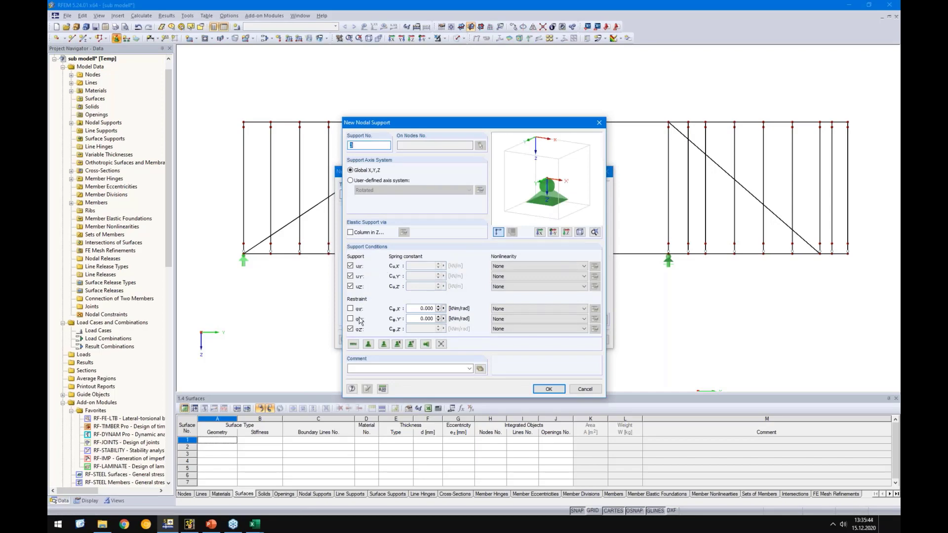
pyautogui.click(350, 329)
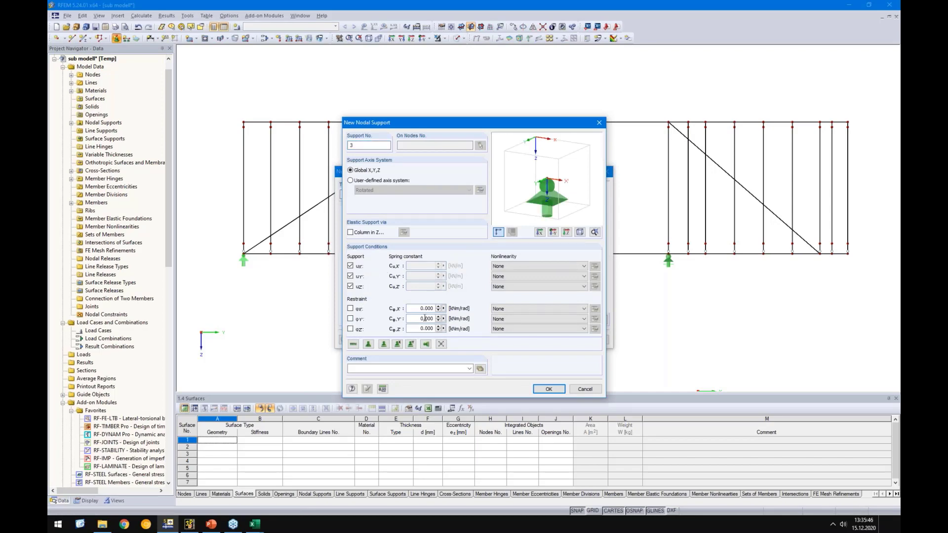
# Define a nodal support fixed only in X, with uY and uZ released and a rotational spring of 1.000 kNm/rad about Y
pyautogui.write('1')
pyautogui.click(350, 276)
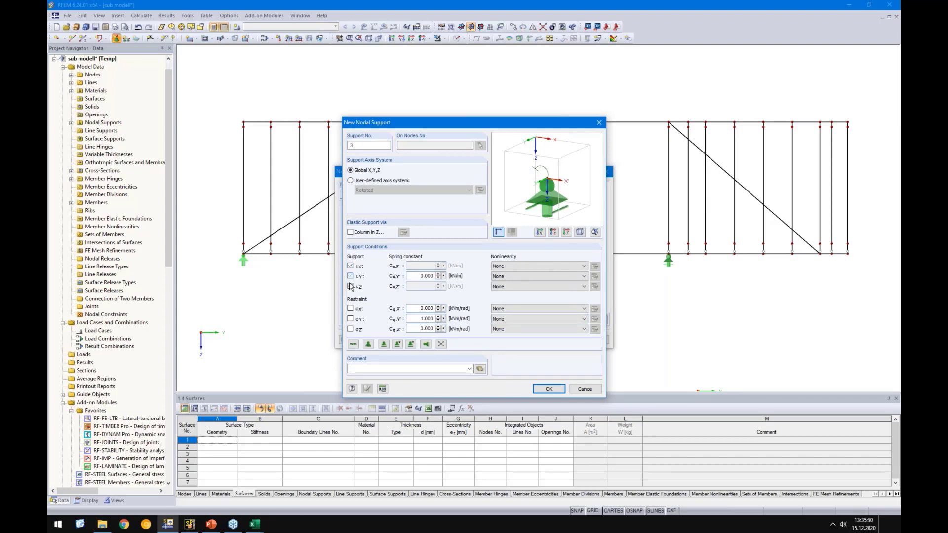
pyautogui.click(350, 286)
pyautogui.click(546, 390)
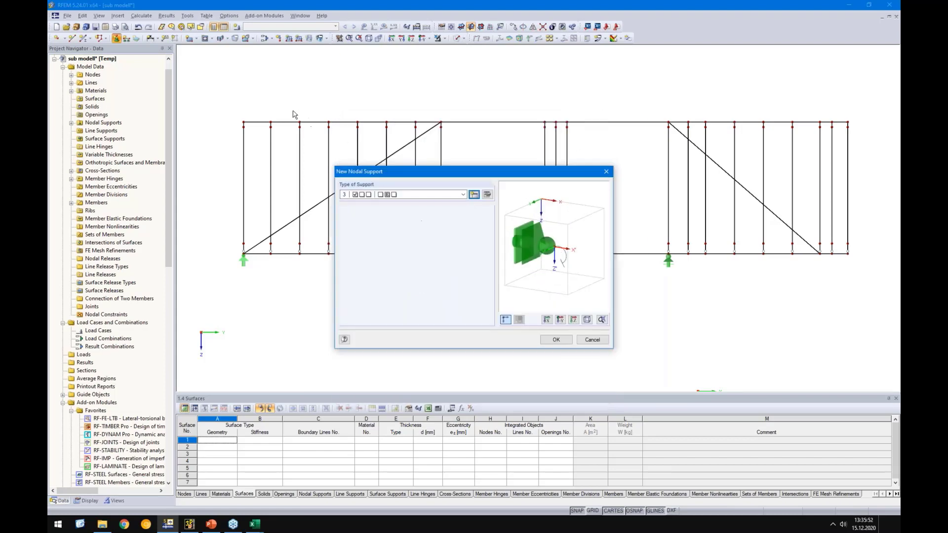
# Assign the new nodal support to all nodes along the frame's upper chord
pyautogui.moveTo(235, 105); pyautogui.dragTo(862, 128)
pyautogui.press('Escape')
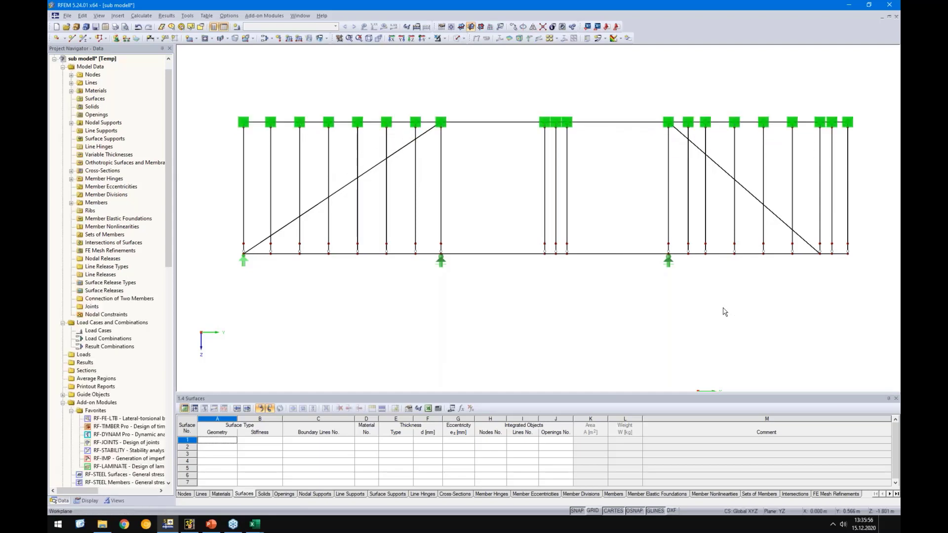
pyautogui.scroll(-1, 625, 280)
pyautogui.moveTo(746, 319); pyautogui.dragTo(567, 299, button='middle')
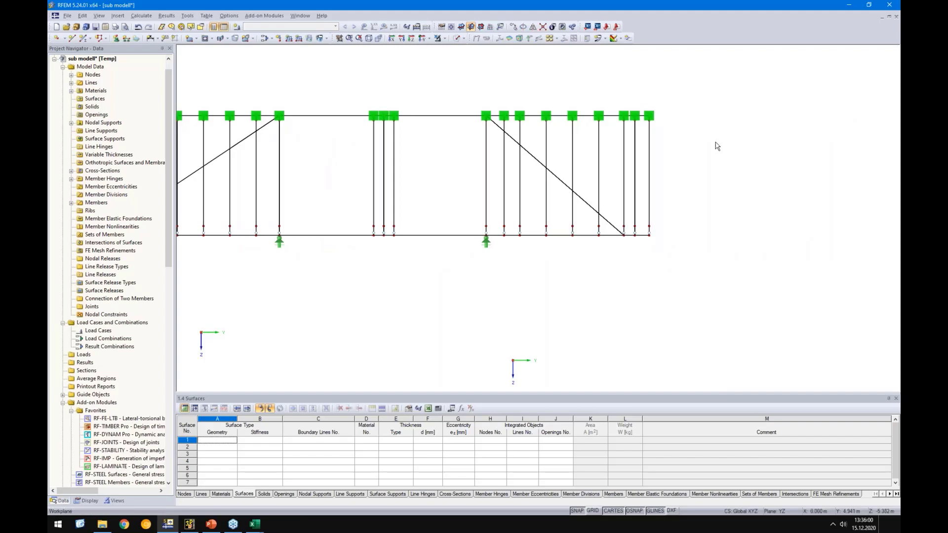
pyautogui.keyDown('ctrl'); pyautogui.moveTo(717, 146); pyautogui.dragTo(500, 271, button='middle'); pyautogui.keyUp('ctrl')
pyautogui.scroll(3, 560, 229)
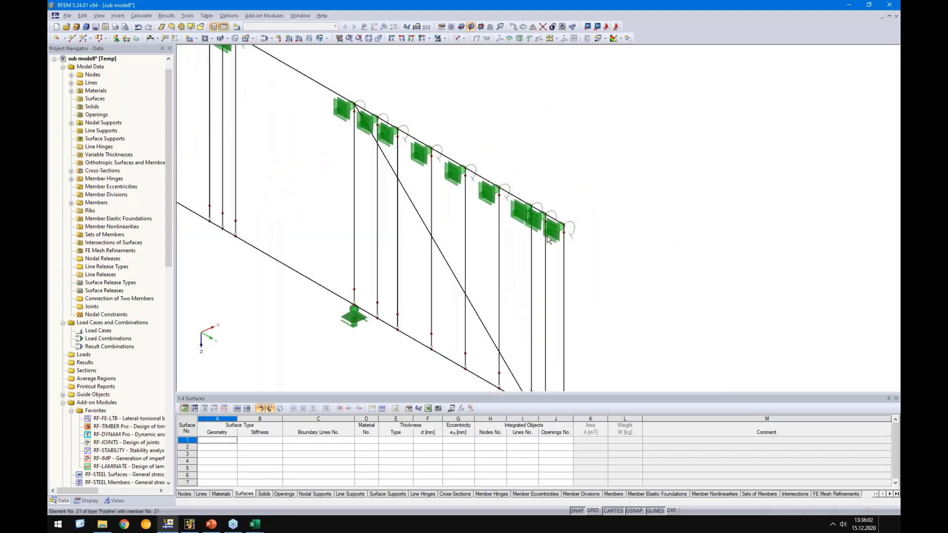
pyautogui.scroll(2, 452, 167)
pyautogui.scroll(-2, 448, 222)
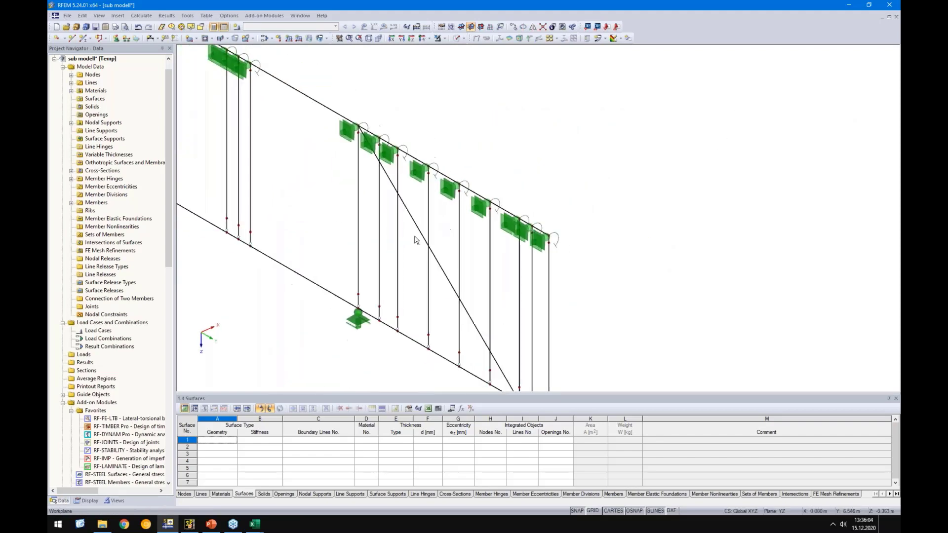
pyautogui.click(391, 39)
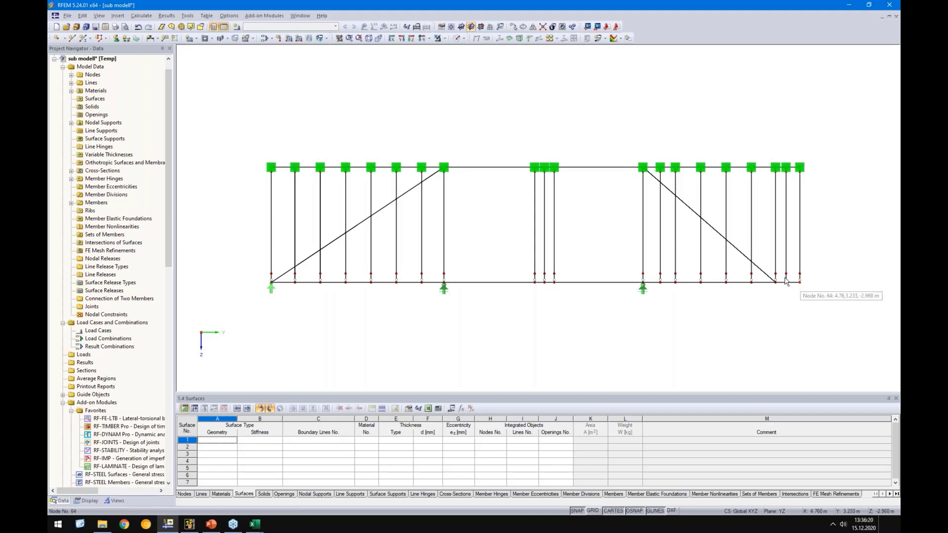
# Create permanent load case LC1 with self-weight deactivated
pyautogui.click(279, 39)
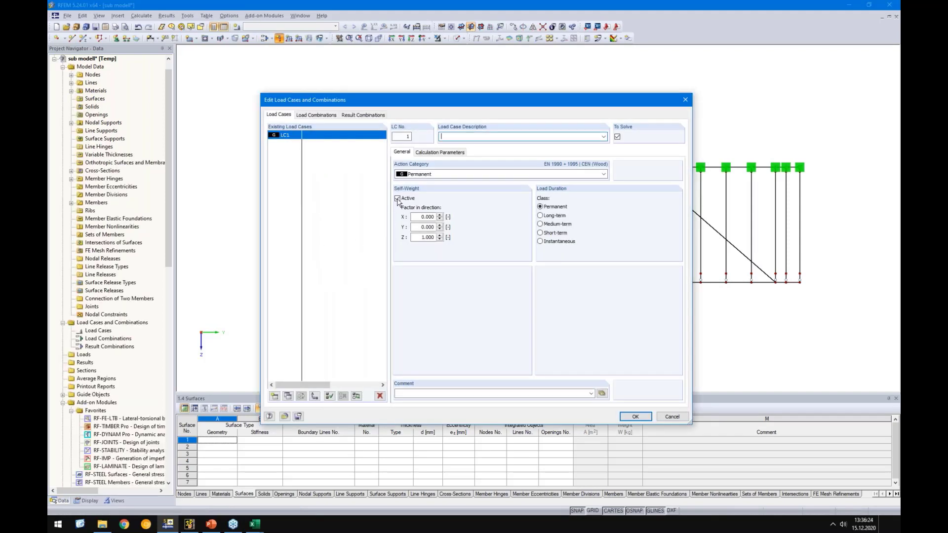
pyautogui.click(397, 199)
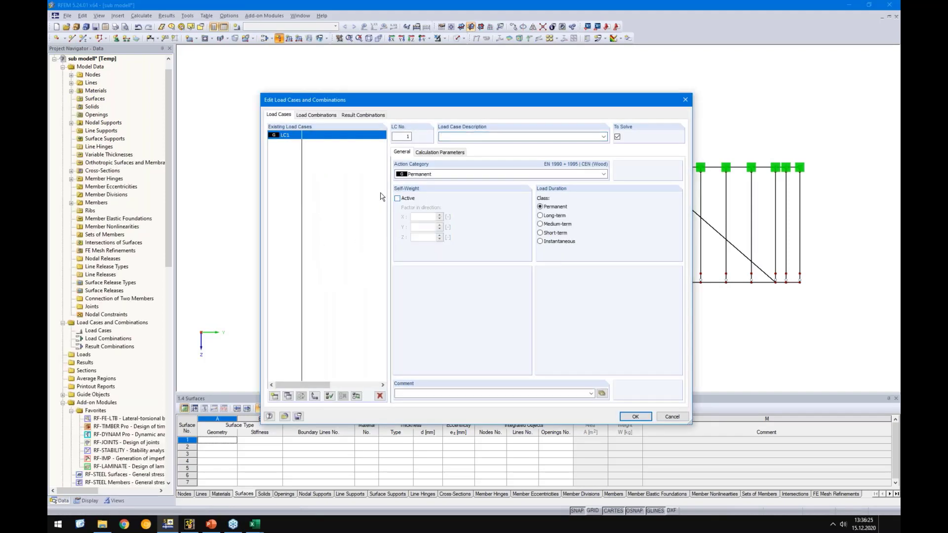
pyautogui.click(636, 416)
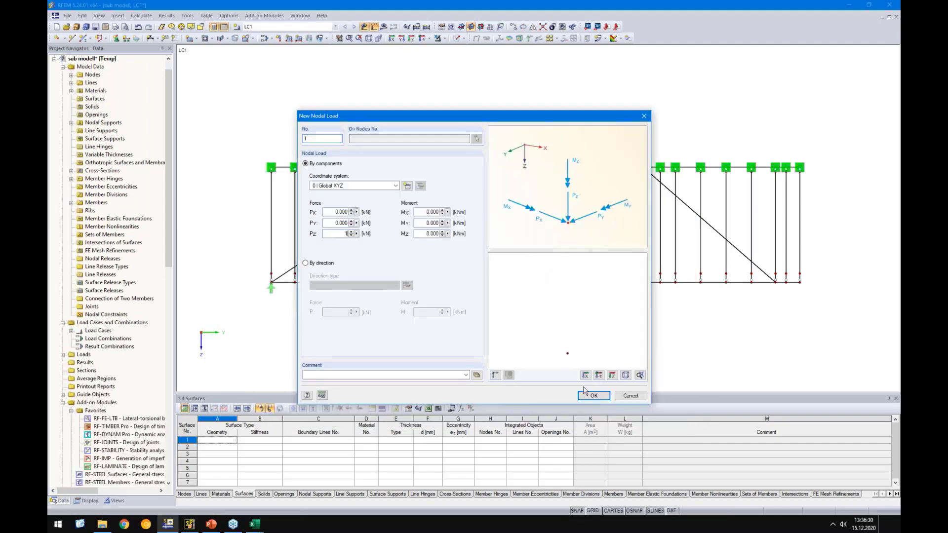
# Apply a 1 kN nodal load in global Z to the end node of the lower chord's right cantilever
pyautogui.click(593, 395)
pyautogui.click(800, 282)
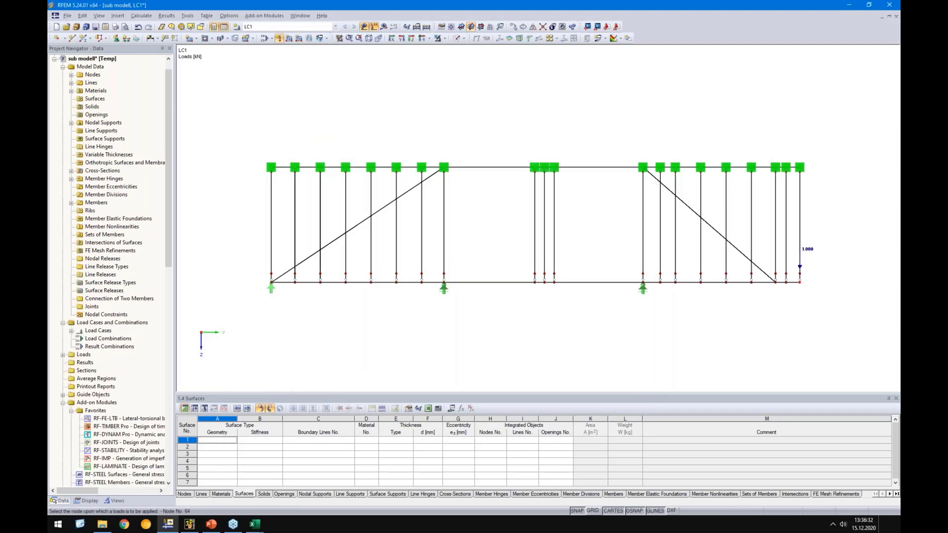
pyautogui.rightClick(711, 339)
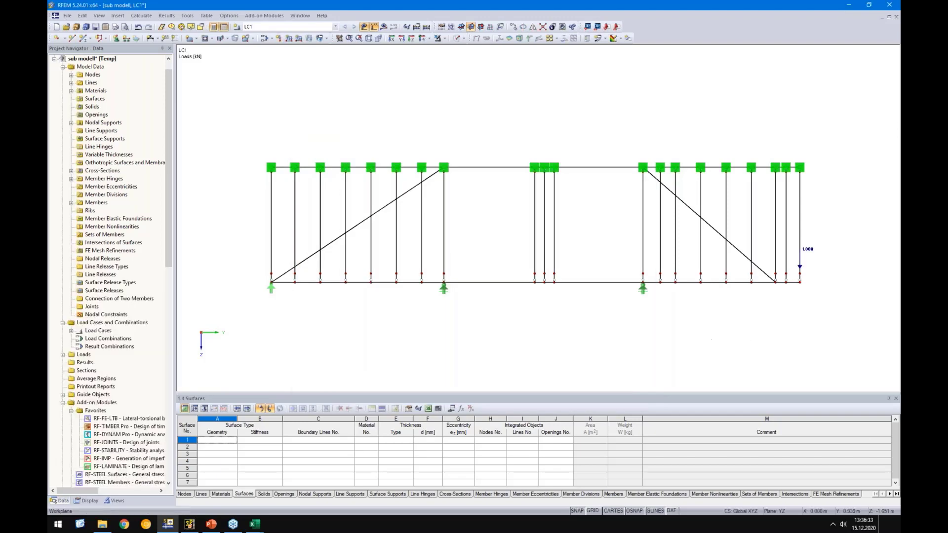
# Calculate load case LC1 and display the global deformations in the Z direction
pyautogui.click(384, 27)
pyautogui.press('Return')
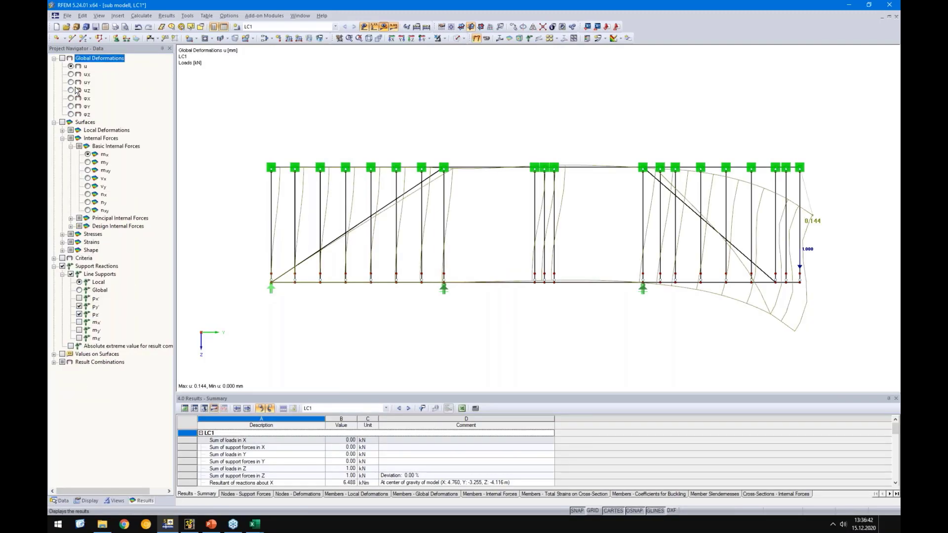
pyautogui.click(71, 91)
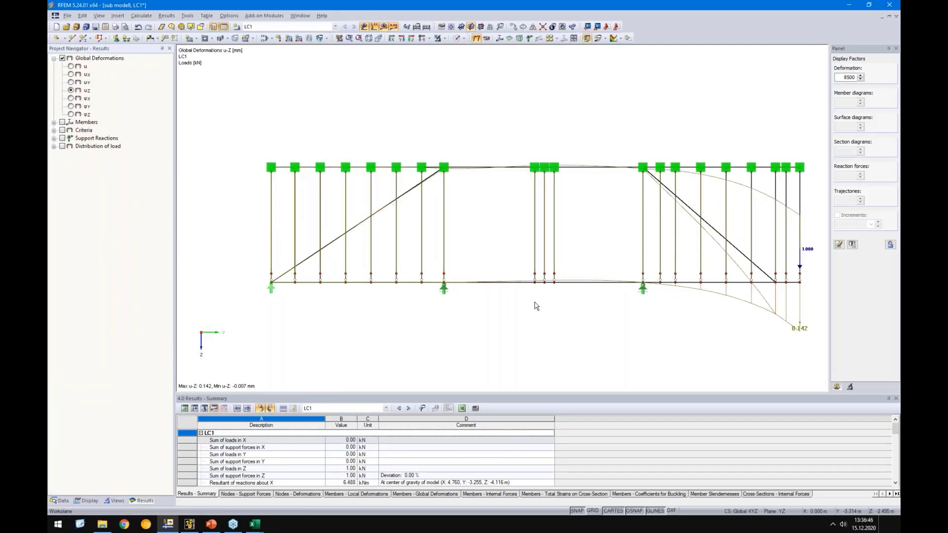
pyautogui.moveTo(535, 302); pyautogui.dragTo(493, 274, button='middle')
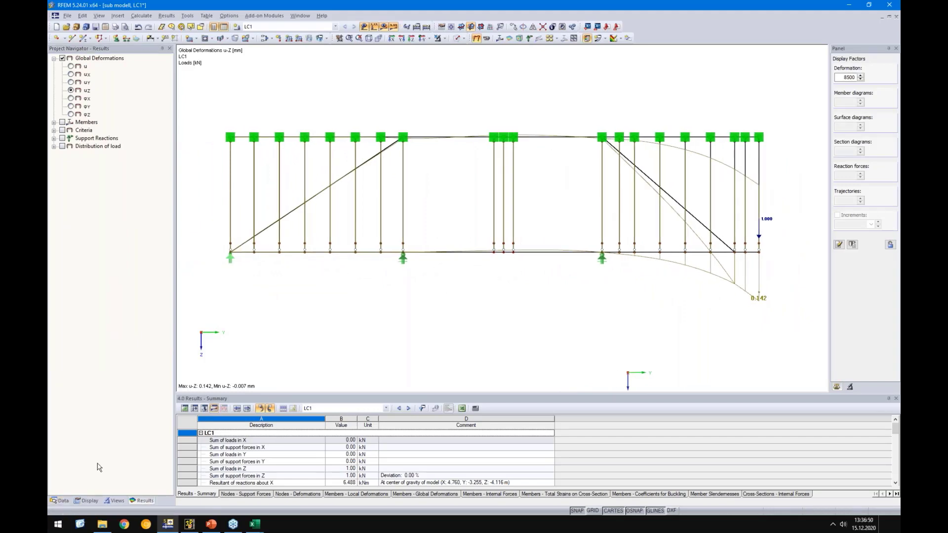
# Change the member type of all the long vertical posts and both diagonals to Truss
pyautogui.press('F12')
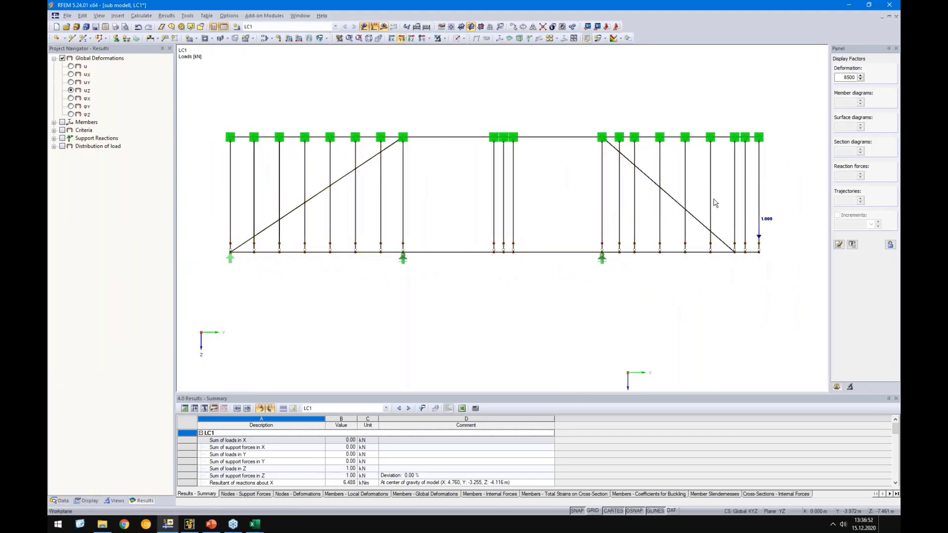
pyautogui.scroll(2, 364, 266)
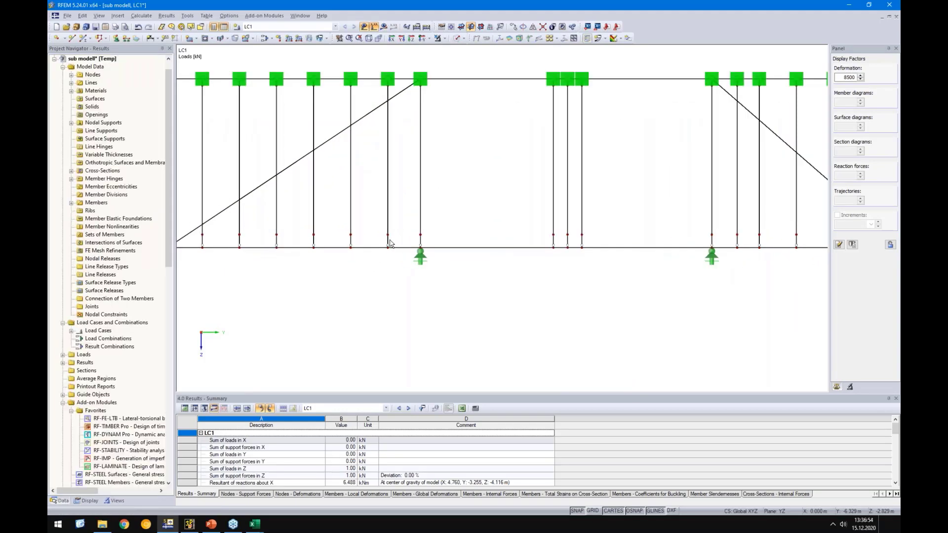
pyautogui.scroll(-1, 321, 197)
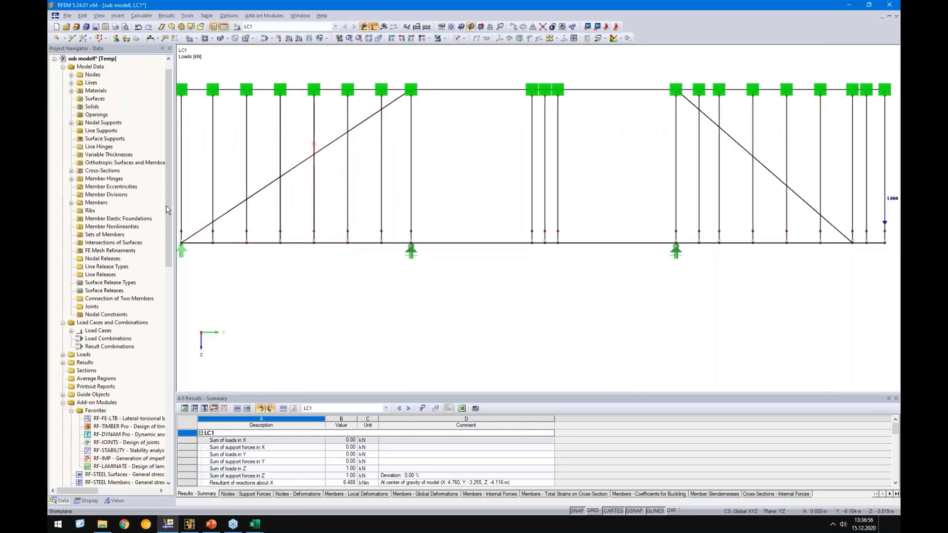
pyautogui.scroll(-2, 313, 266)
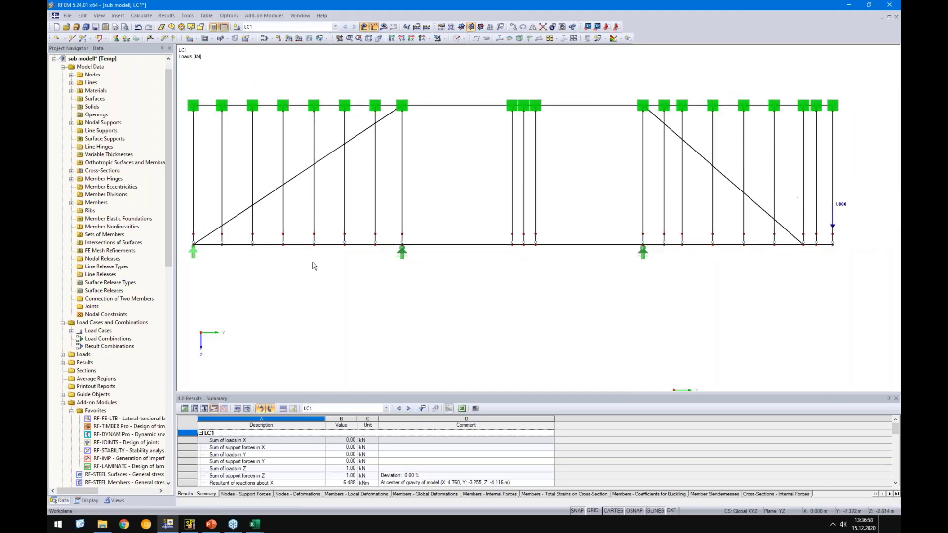
pyautogui.moveTo(303, 172); pyautogui.dragTo(239, 170)
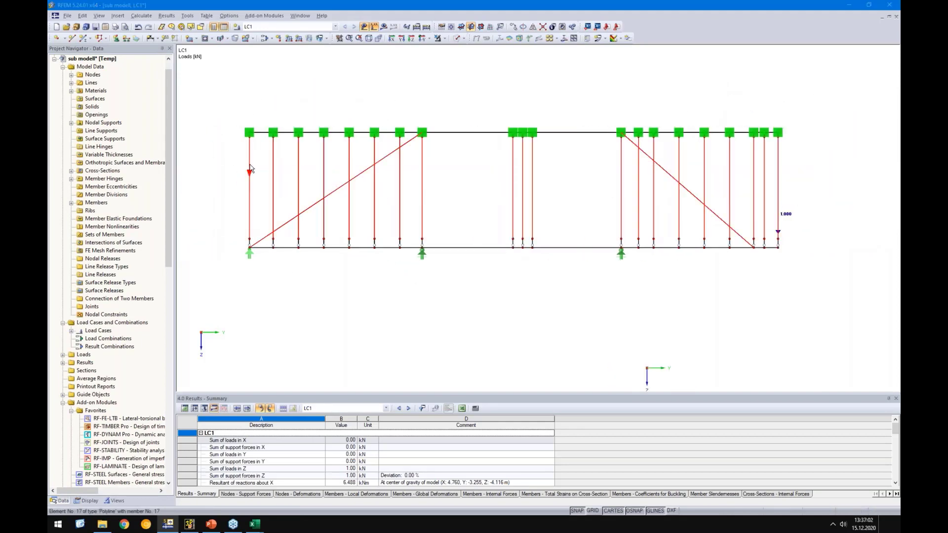
pyautogui.doubleClick(250, 168)
pyautogui.click(518, 182)
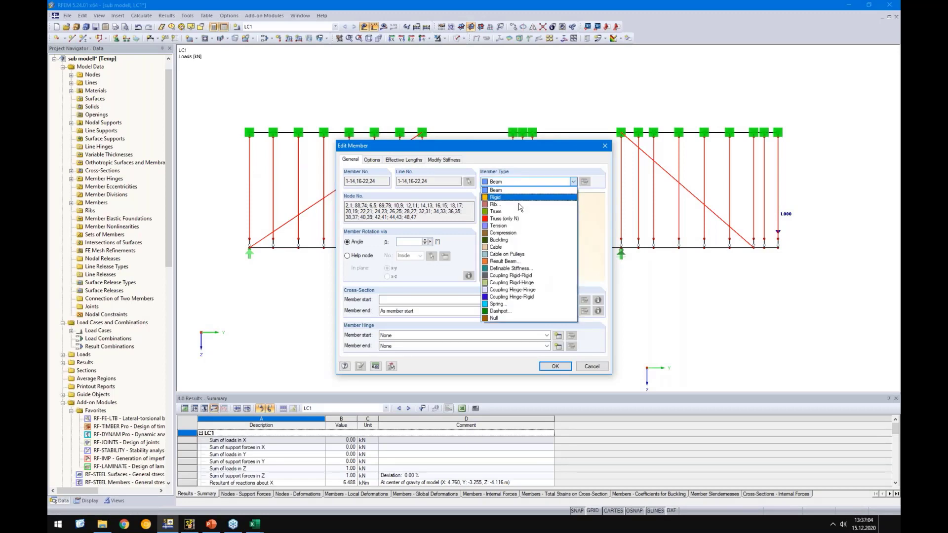
pyautogui.click(503, 205)
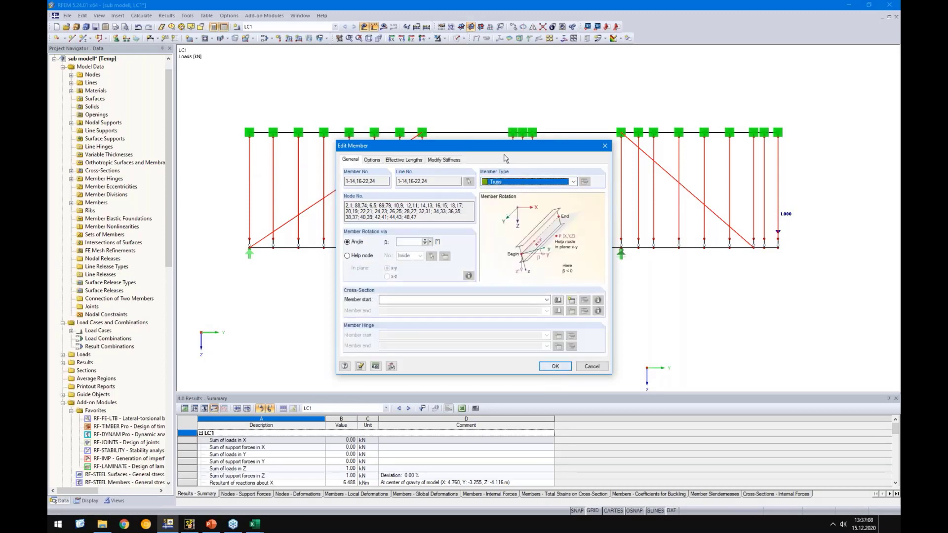
pyautogui.click(555, 367)
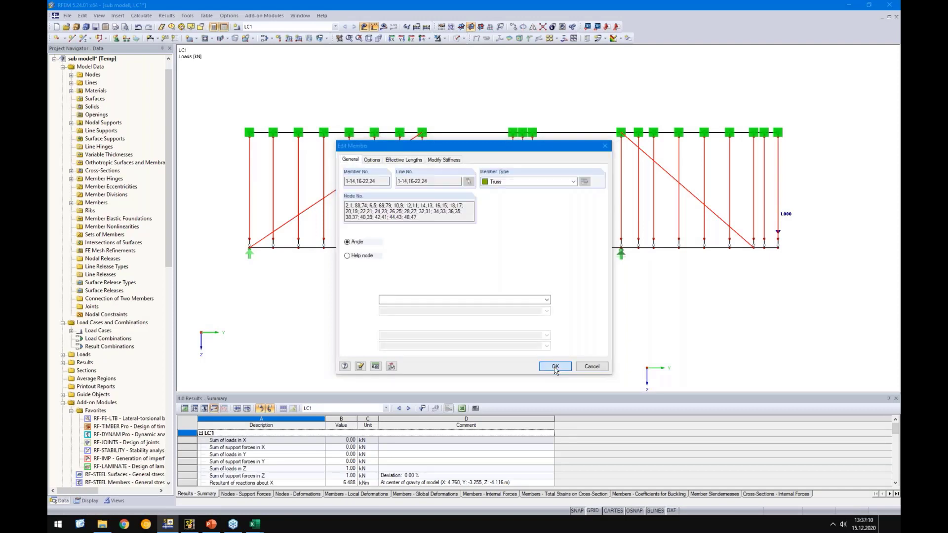
pyautogui.click(444, 279)
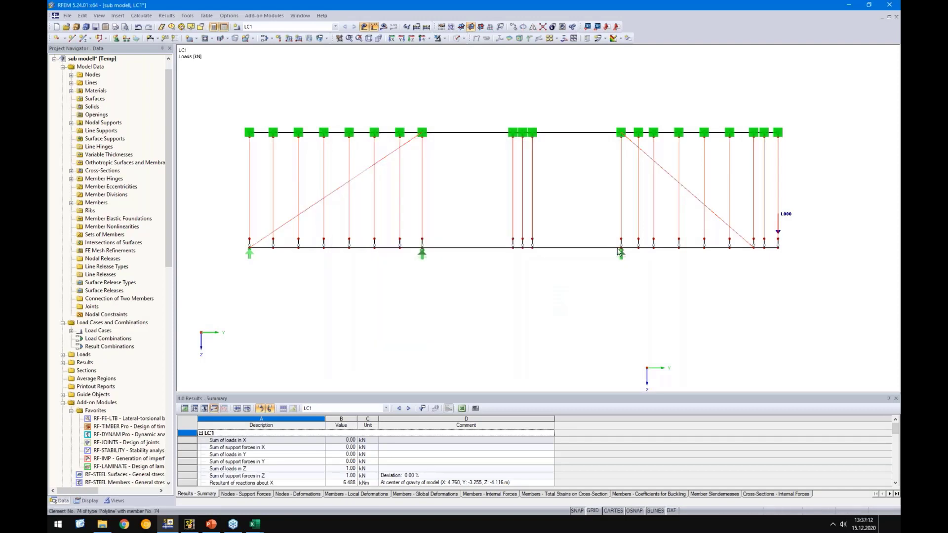
# Delete all member hinges from the model
pyautogui.scroll(3, 620, 255)
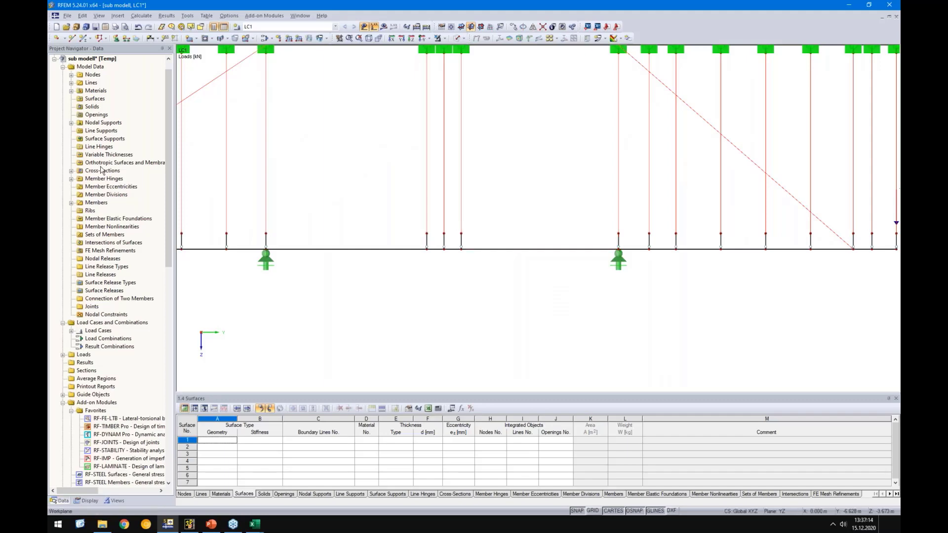
pyautogui.scroll(2, 619, 251)
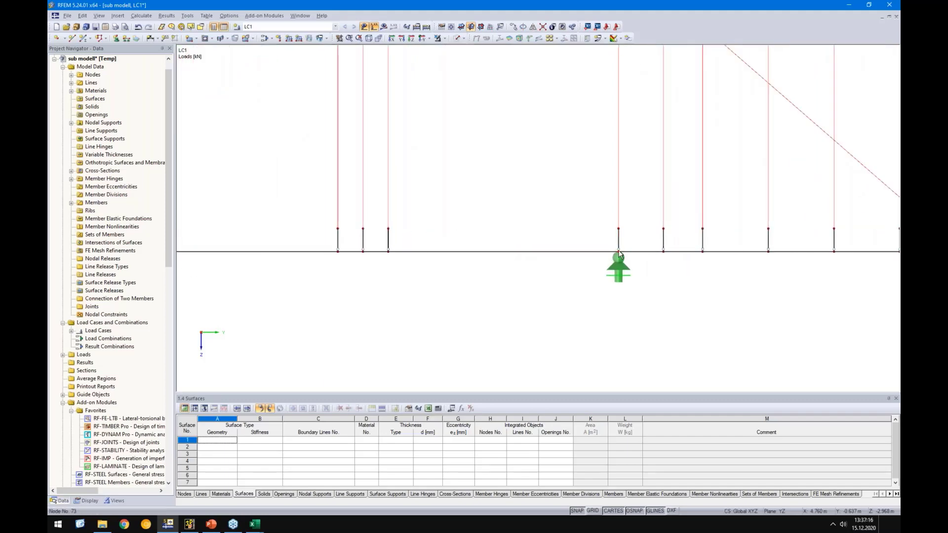
pyautogui.rightClick(89, 171)
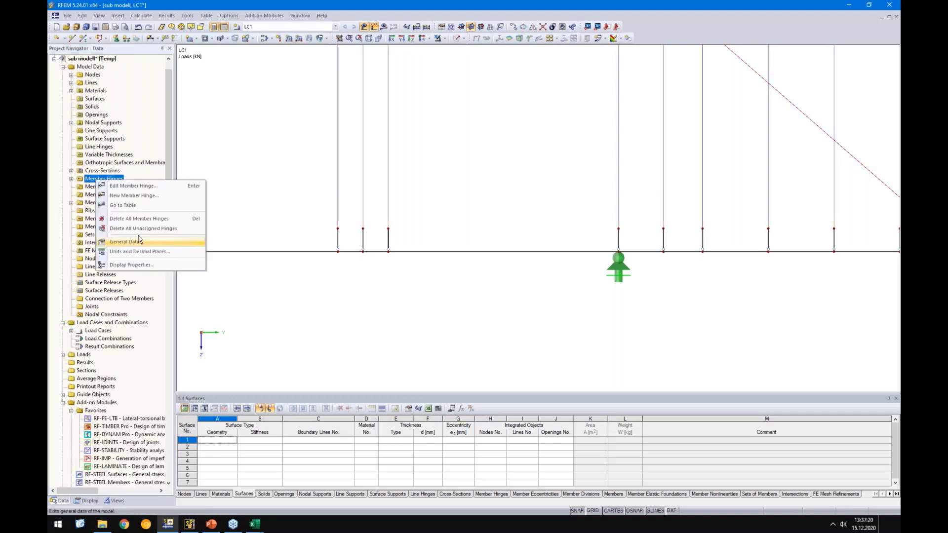
pyautogui.click(138, 222)
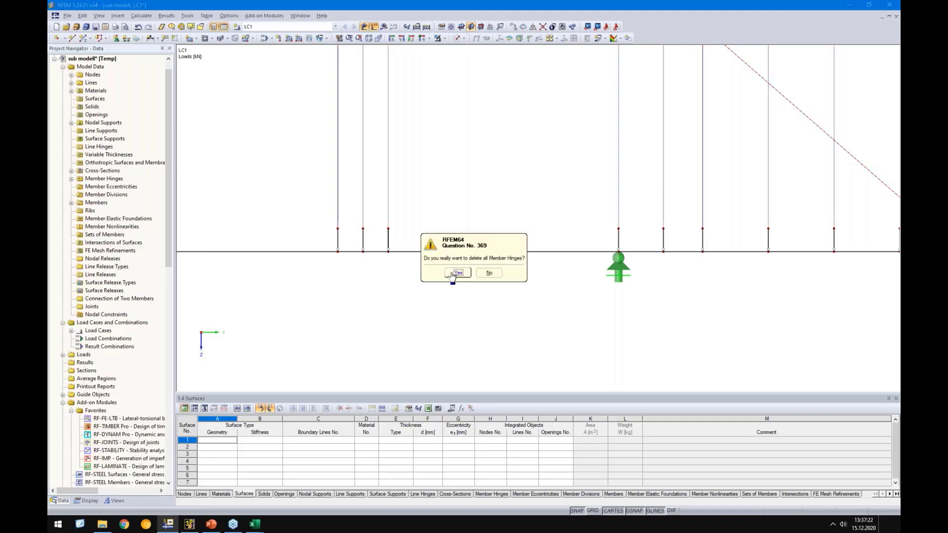
pyautogui.click(451, 274)
pyautogui.scroll(-5, 709, 194)
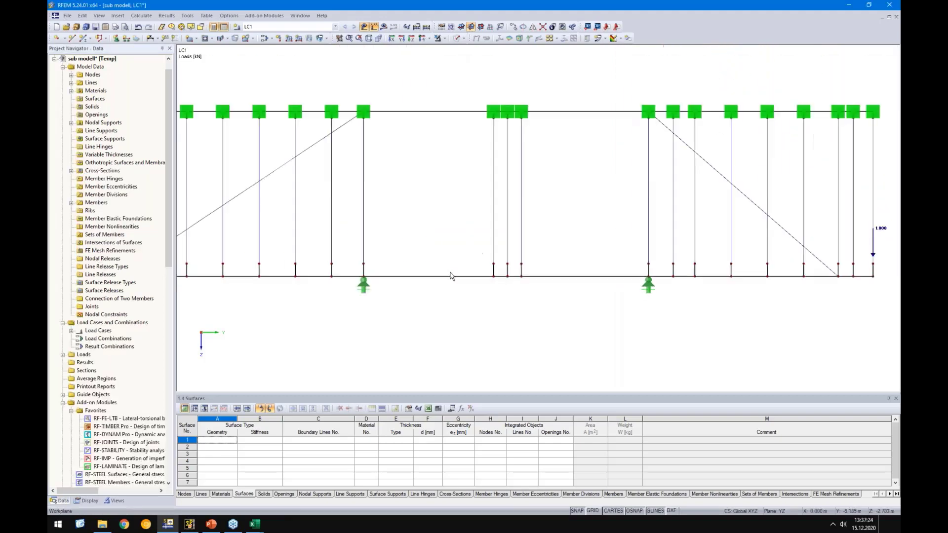
pyautogui.doubleClick(709, 194)
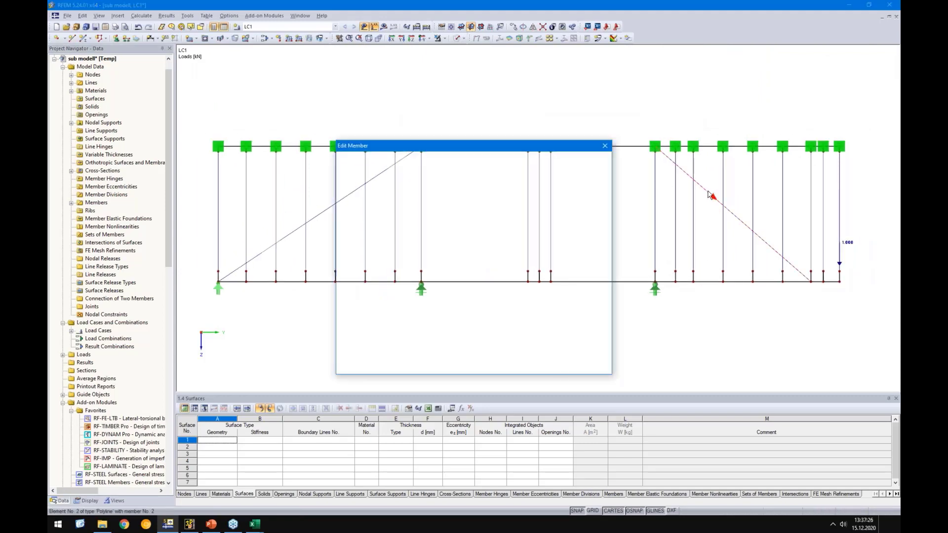
pyautogui.click(504, 183)
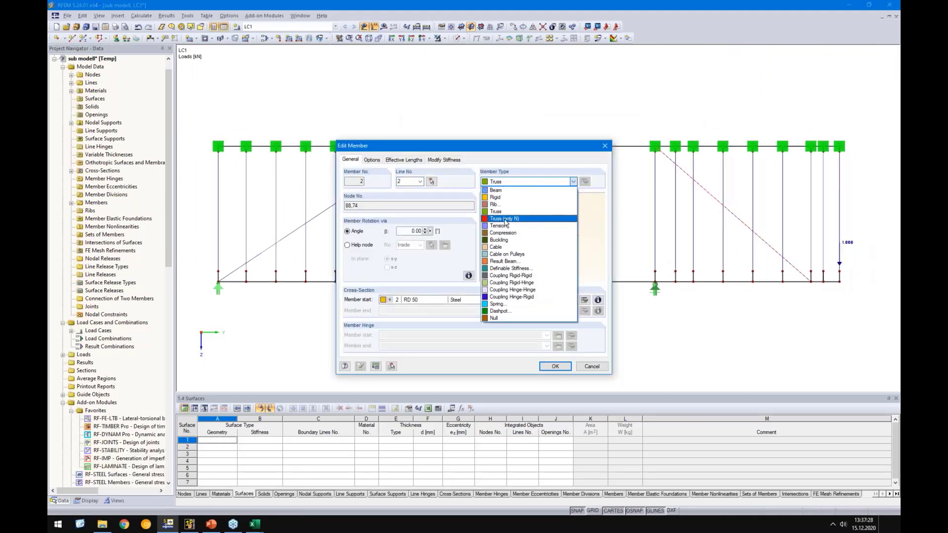
pyautogui.press('Escape')
pyautogui.press('Escape')
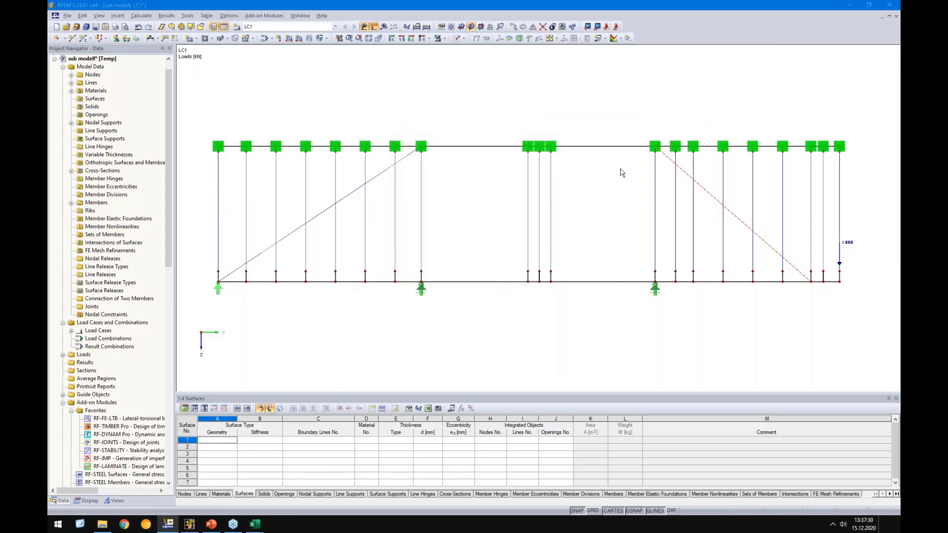
# Recalculate LC1 with the truss members and display the Z deformations of the whole frame
pyautogui.click(401, 39)
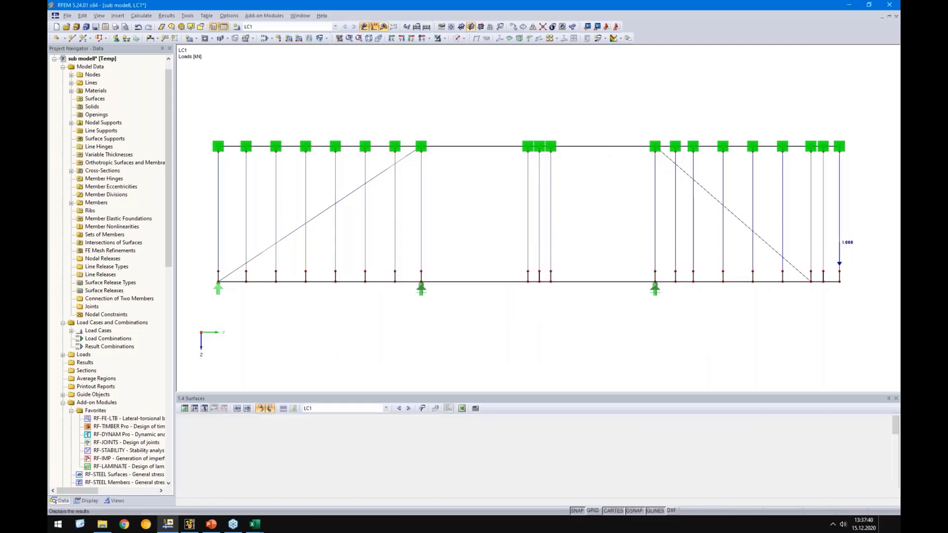
pyautogui.moveTo(727, 316); pyautogui.dragTo(667, 296, button='middle')
pyautogui.scroll(-2, 667, 296)
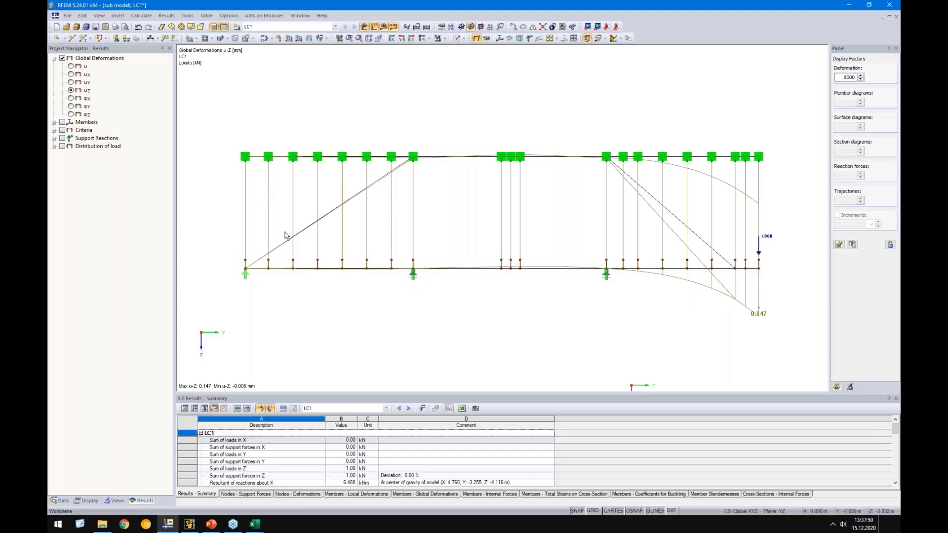
# Start a new rectangular surface and filter its material library to timber OSB under EN 12369-1:2001-01
pyautogui.click(268, 157)
pyautogui.click(268, 232)
pyautogui.click(188, 41)
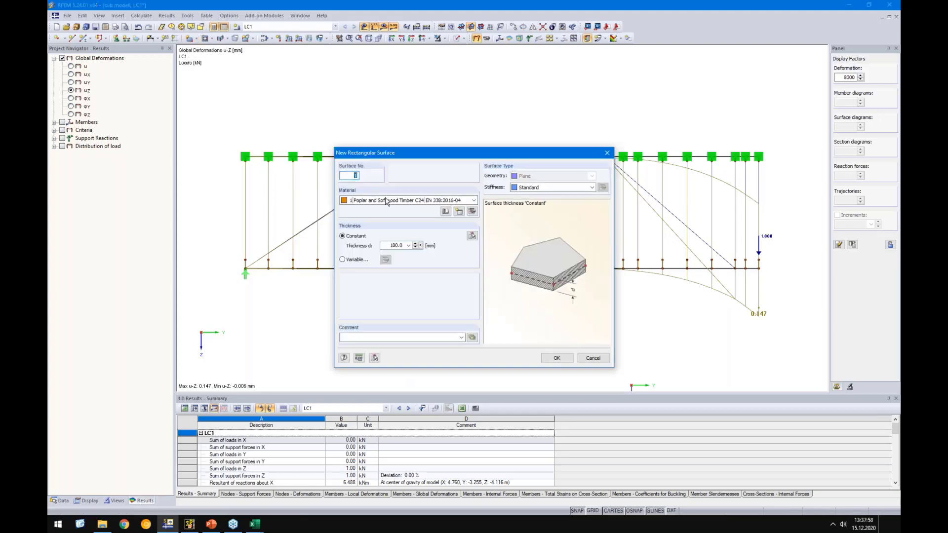
pyautogui.click(446, 212)
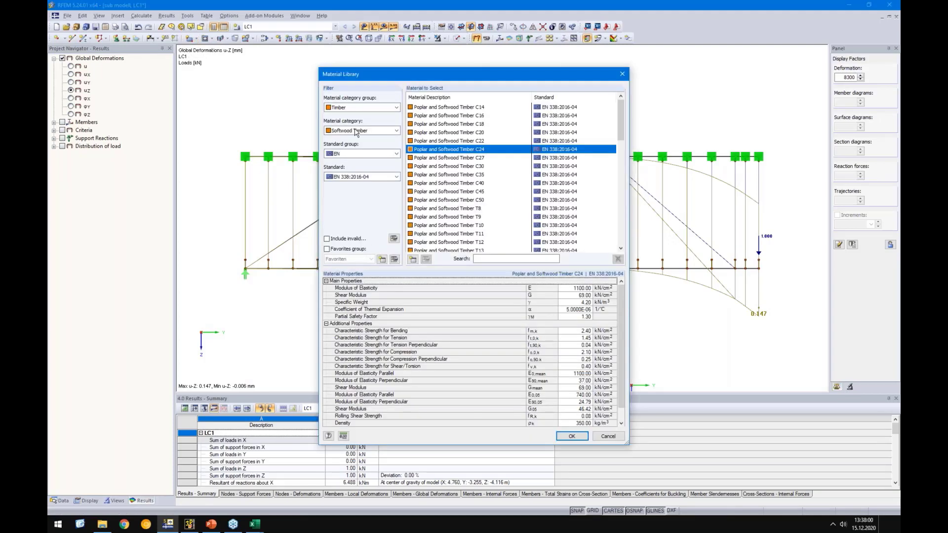
pyautogui.click(360, 107)
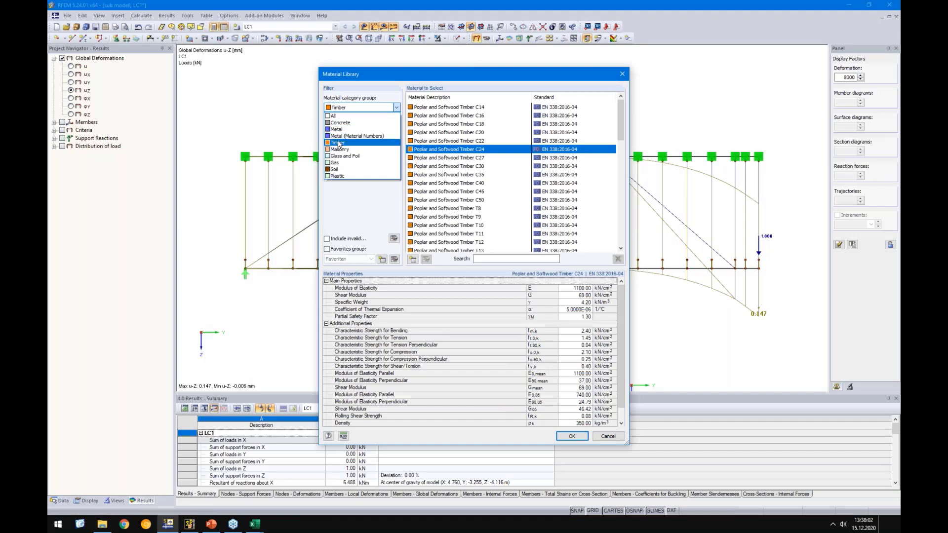
pyautogui.click(339, 144)
pyautogui.click(362, 131)
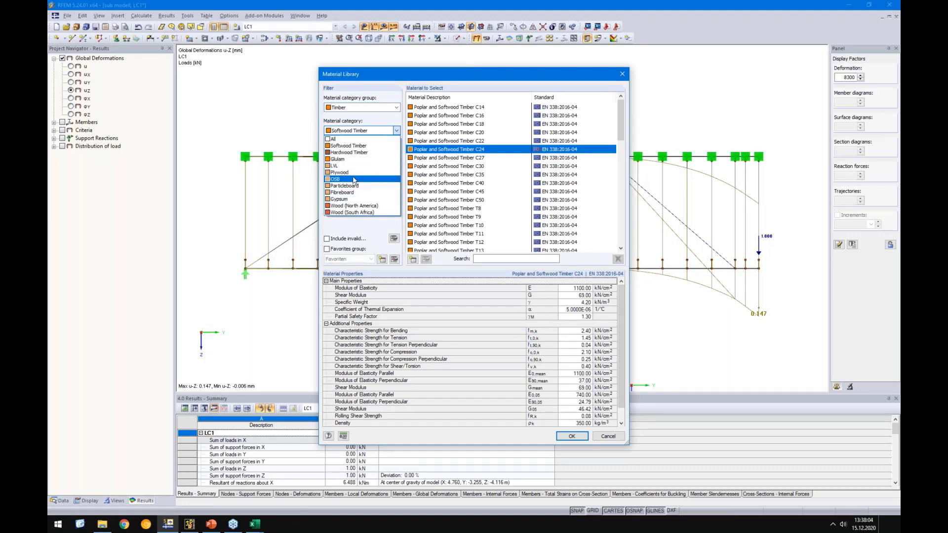
pyautogui.click(353, 180)
pyautogui.click(339, 178)
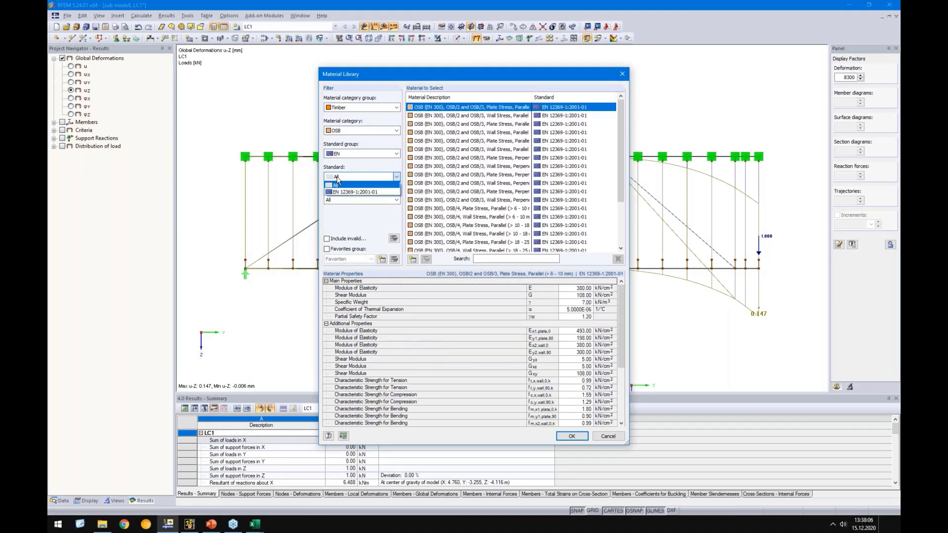
pyautogui.click(345, 191)
# Assign the wall-stress material OSB/2 and OSB/3, Parallel (> 10 - 18 mm) to the surface and set its thickness to 15 mm
pyautogui.click(360, 200)
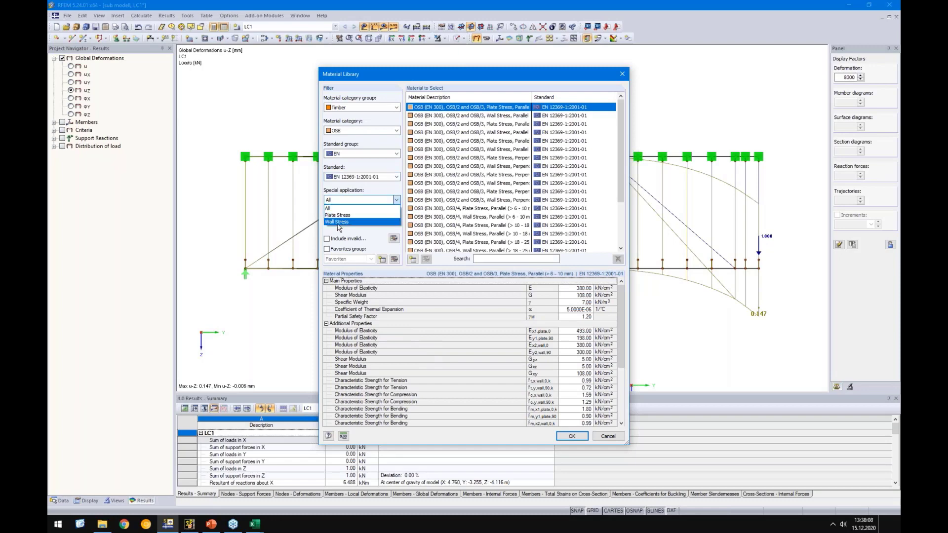
pyautogui.click(339, 225)
pyautogui.moveTo(532, 94); pyautogui.dragTo(585, 94)
pyautogui.click(513, 117)
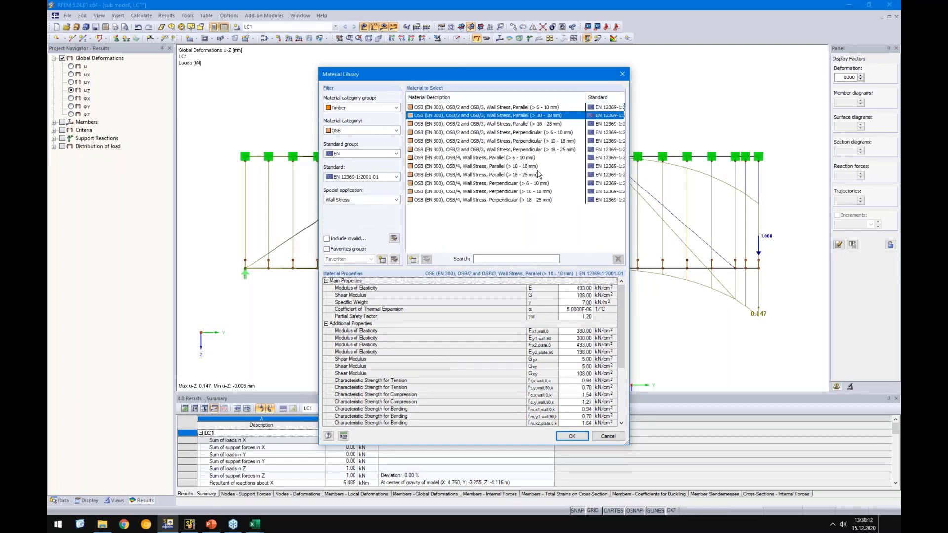
pyautogui.click(572, 436)
pyautogui.moveTo(387, 245); pyautogui.dragTo(433, 246)
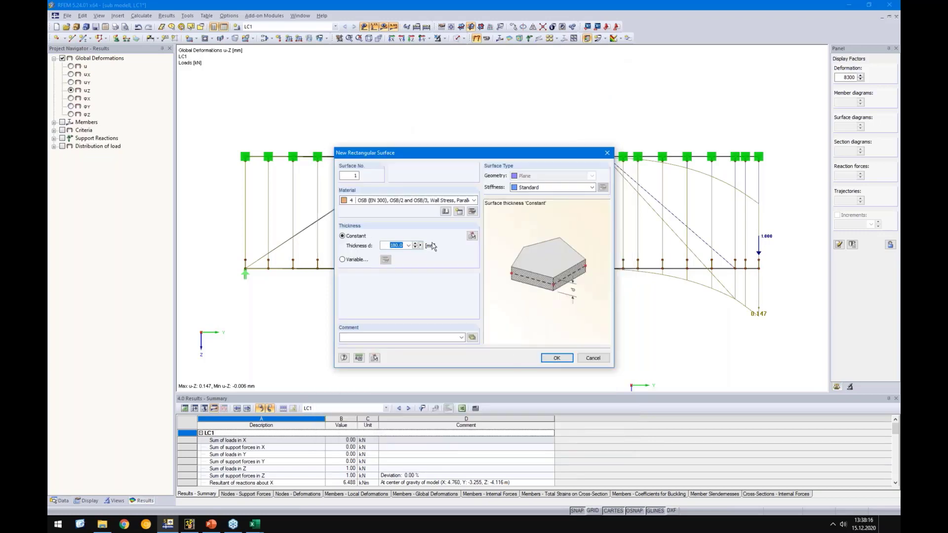
pyautogui.write('15')
# Change the OSB material's model to Orthotropic Elastic 2D, accepting the proposed stiffness constants
pyautogui.click(472, 211)
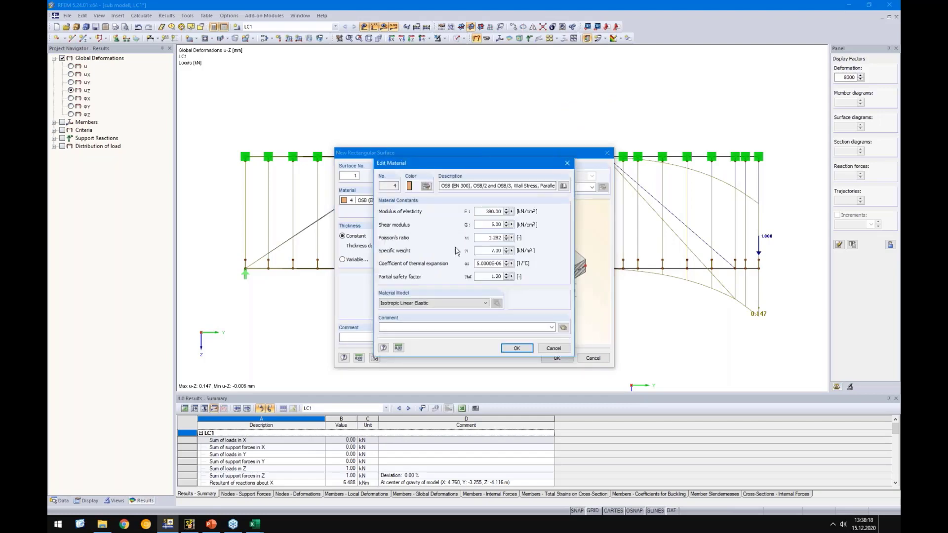
pyautogui.click(430, 306)
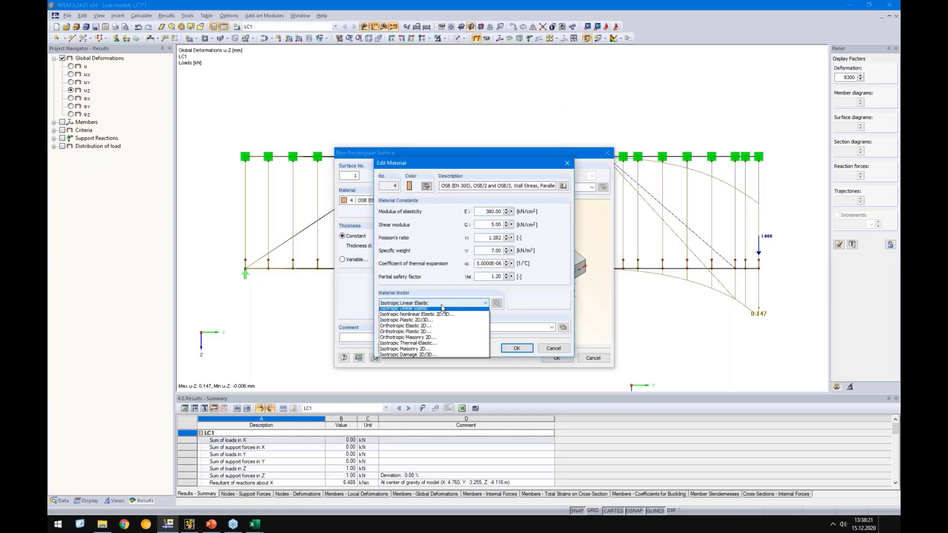
pyautogui.click(414, 328)
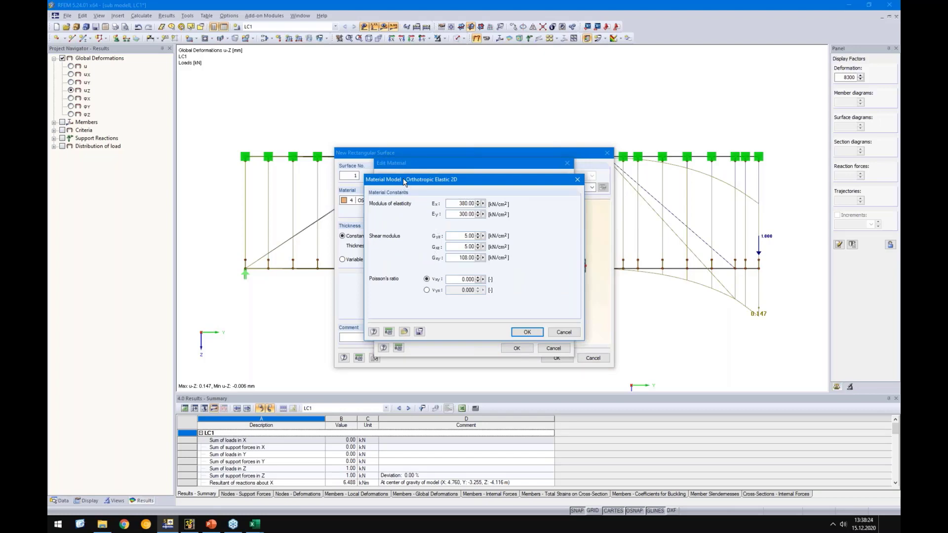
pyautogui.moveTo(404, 179); pyautogui.dragTo(415, 177)
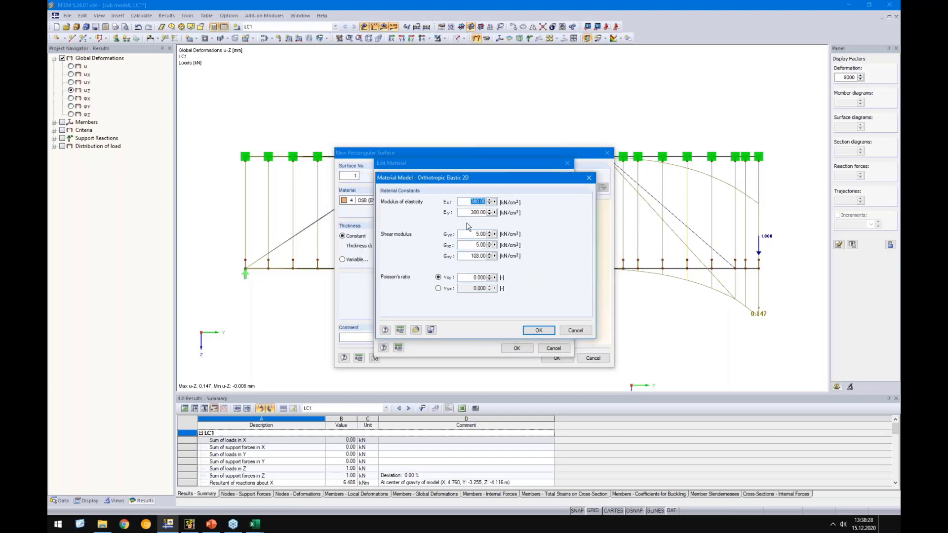
pyautogui.click(533, 331)
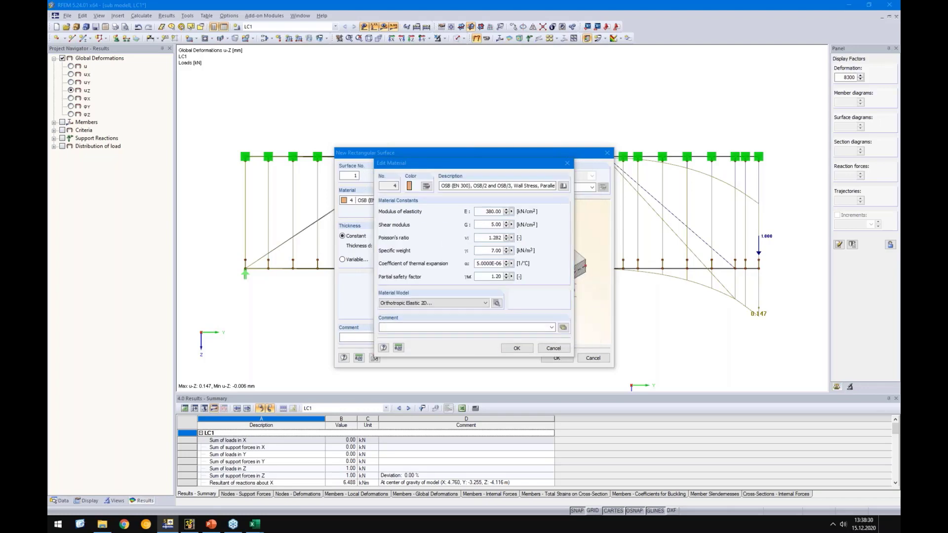
pyautogui.click(517, 349)
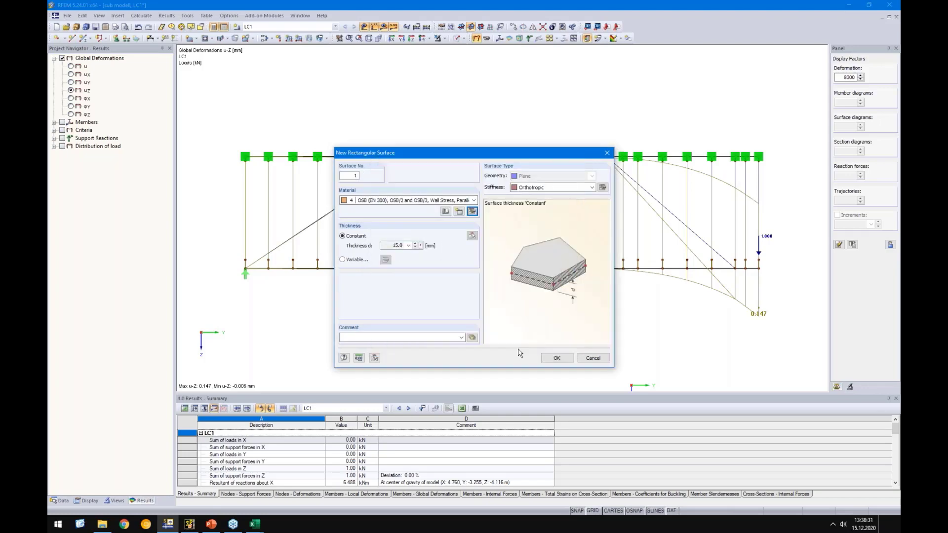
# Draw two rectangular OSB surfaces, one over each braced end bay of the wall frame, and check them in solid display
pyautogui.click(556, 357)
pyautogui.moveTo(256, 266); pyautogui.dragTo(412, 157)
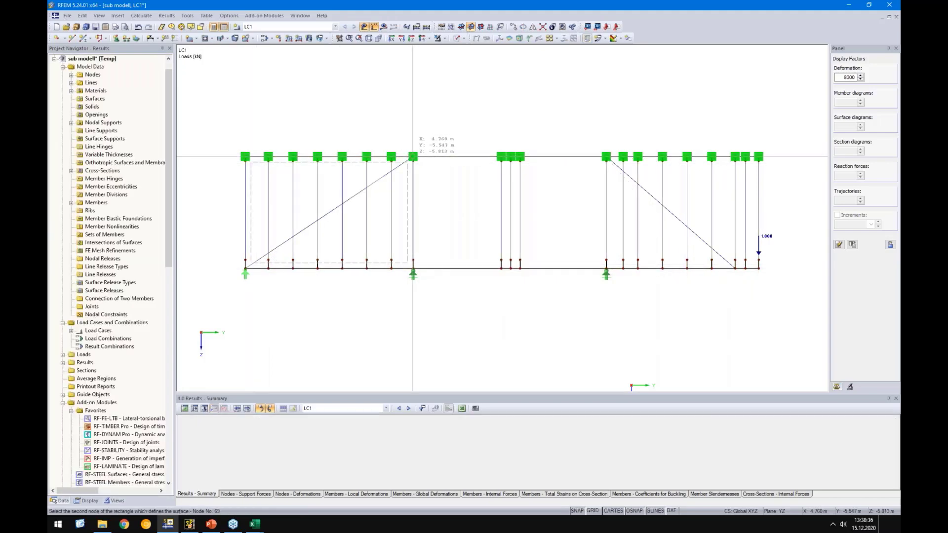
pyautogui.moveTo(606, 268); pyautogui.dragTo(759, 157)
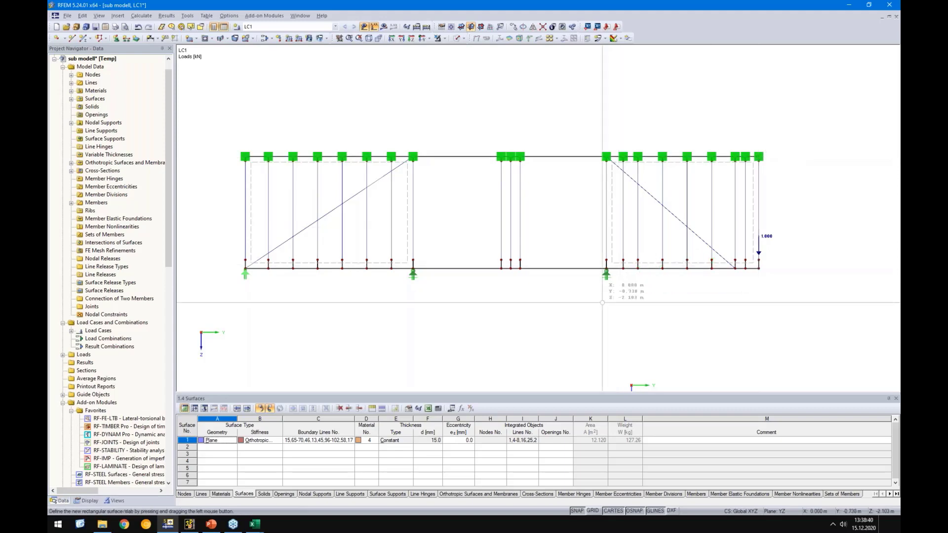
pyautogui.click(456, 39)
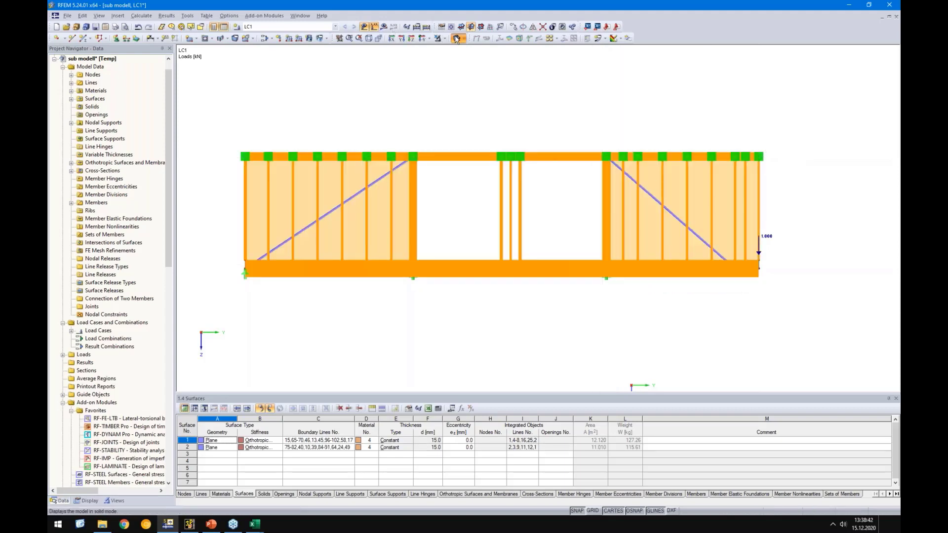
pyautogui.click(456, 39)
# Try to calculate LC1 with the two OSB surfaces in the model
pyautogui.click(384, 27)
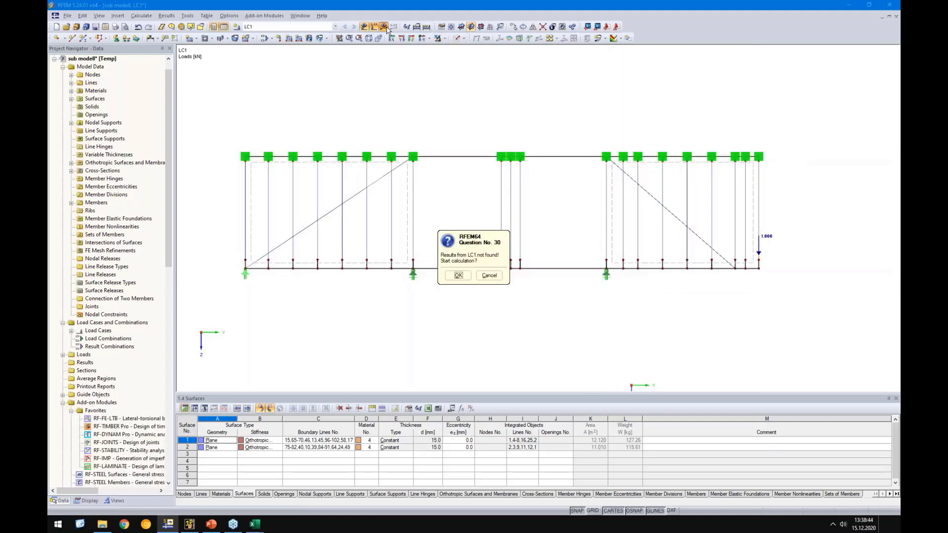
pyautogui.press('Return')
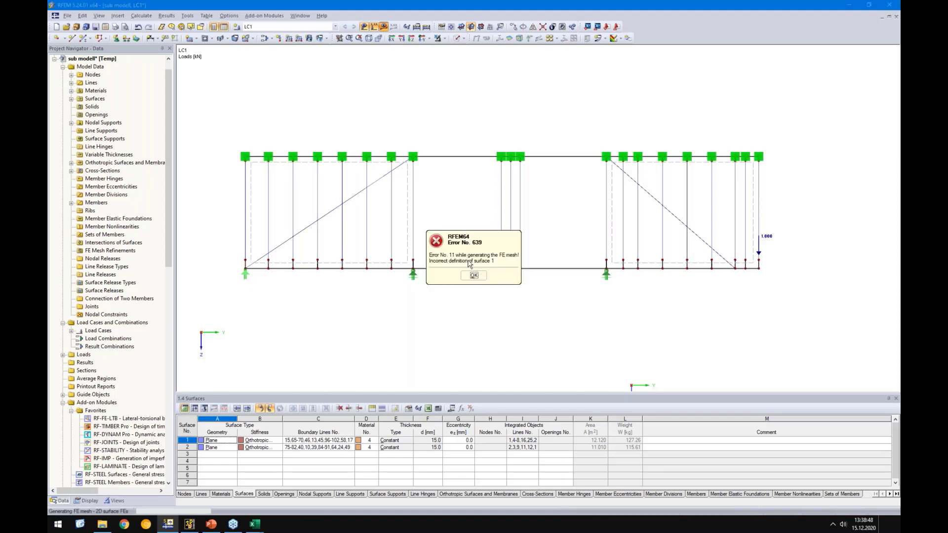
pyautogui.click(473, 275)
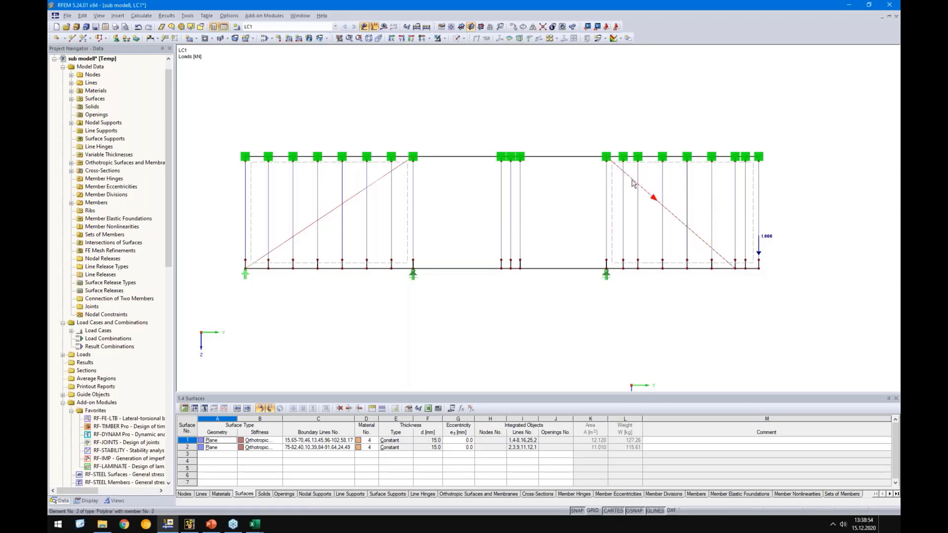
pyautogui.scroll(1, 640, 190)
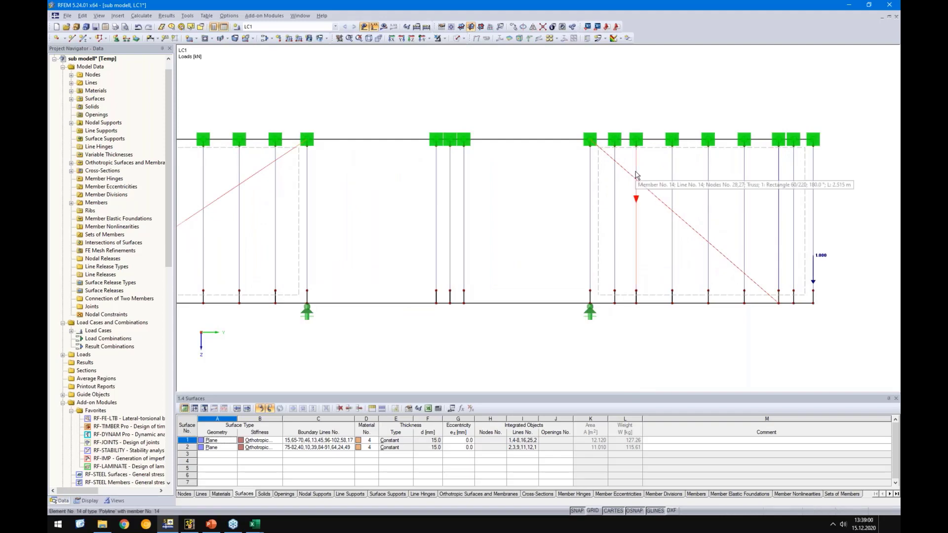
pyautogui.scroll(-1, 600, 178)
pyautogui.doubleClick(599, 178)
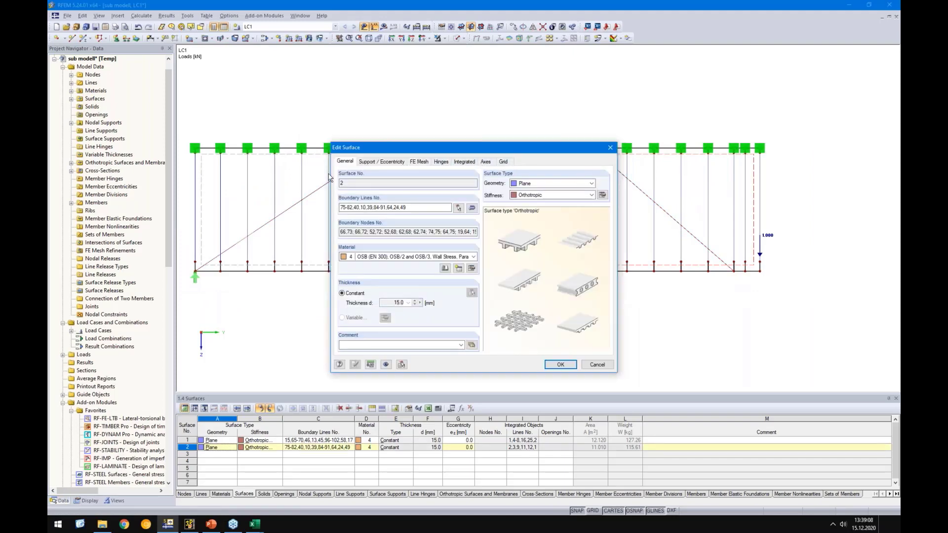
pyautogui.press('Escape')
# Turn off automatic object detection for surface 1 and remove its diagonal, line 4, from the integrated lines
pyautogui.doubleClick(295, 217)
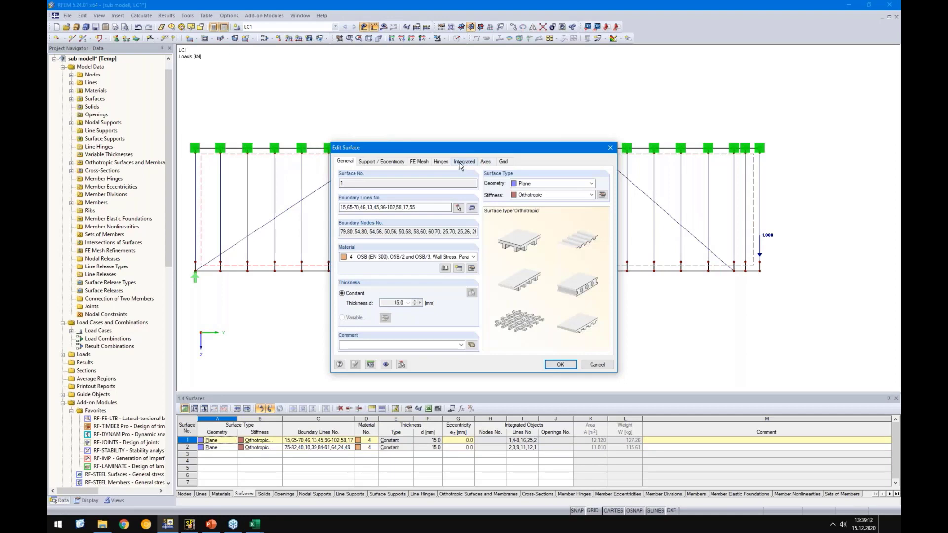
pyautogui.click(459, 161)
pyautogui.click(495, 210)
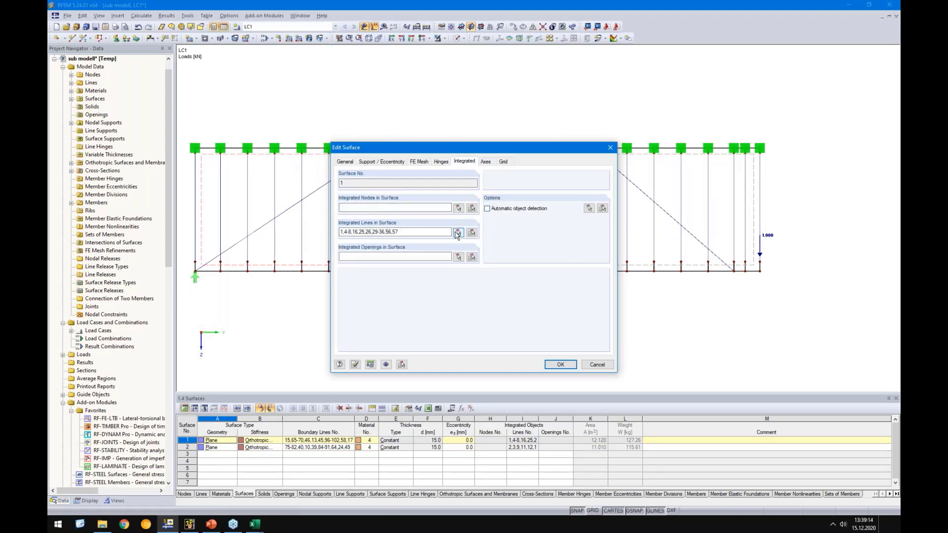
pyautogui.click(458, 232)
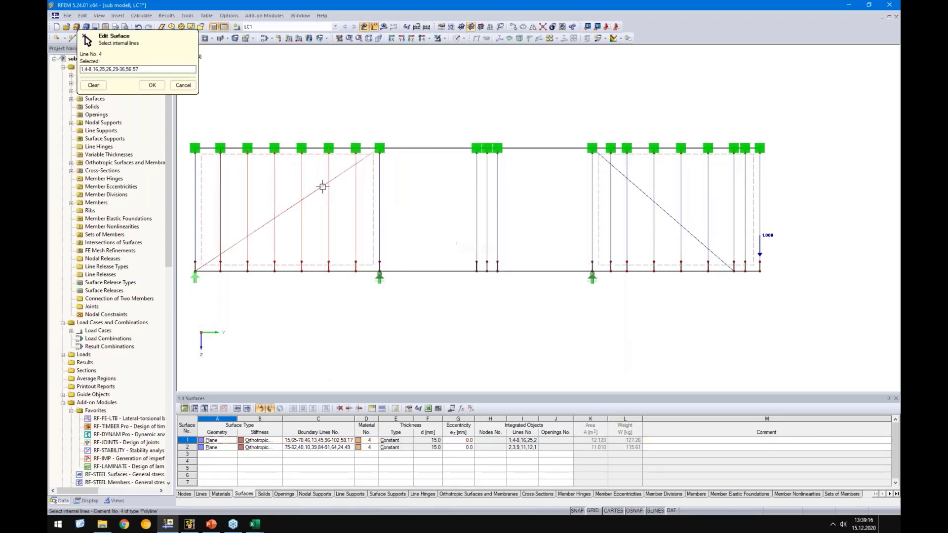
pyautogui.click(149, 86)
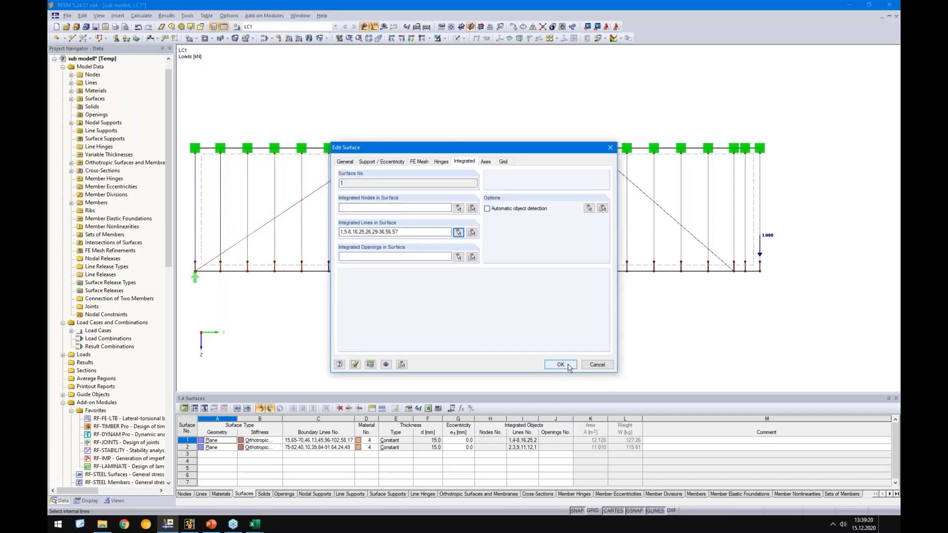
pyautogui.click(560, 364)
# Turn off automatic object detection for surface 2 and remove its diagonal, line 2, from the integrated lines
pyautogui.doubleClick(585, 258)
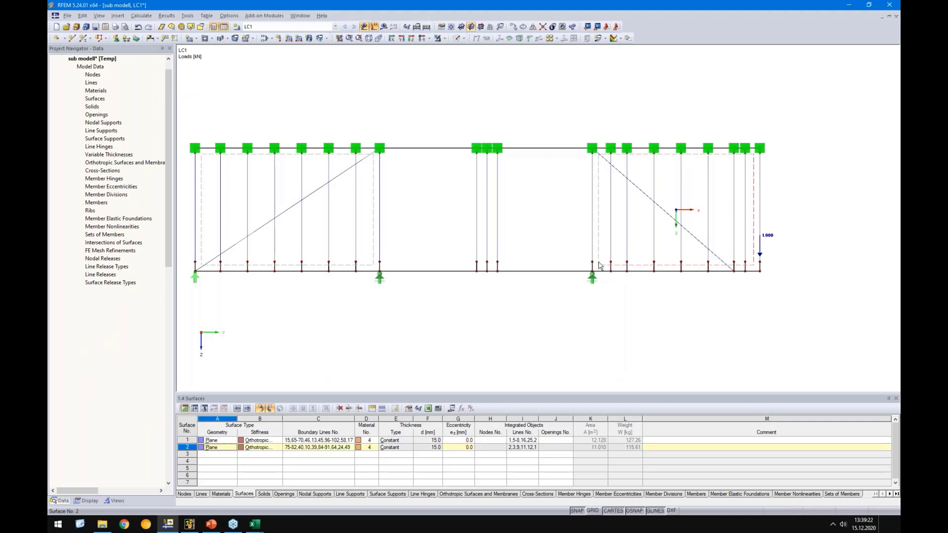
pyautogui.click(488, 209)
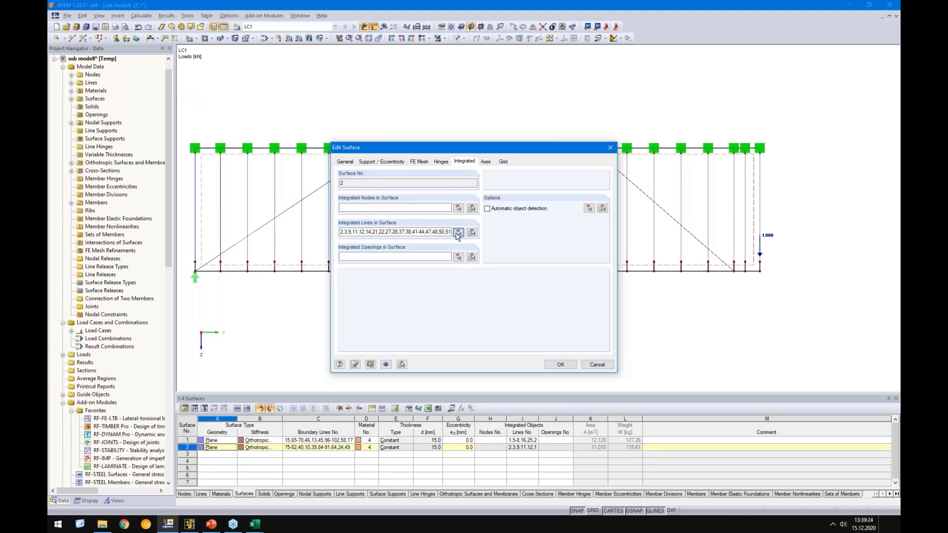
pyautogui.click(459, 232)
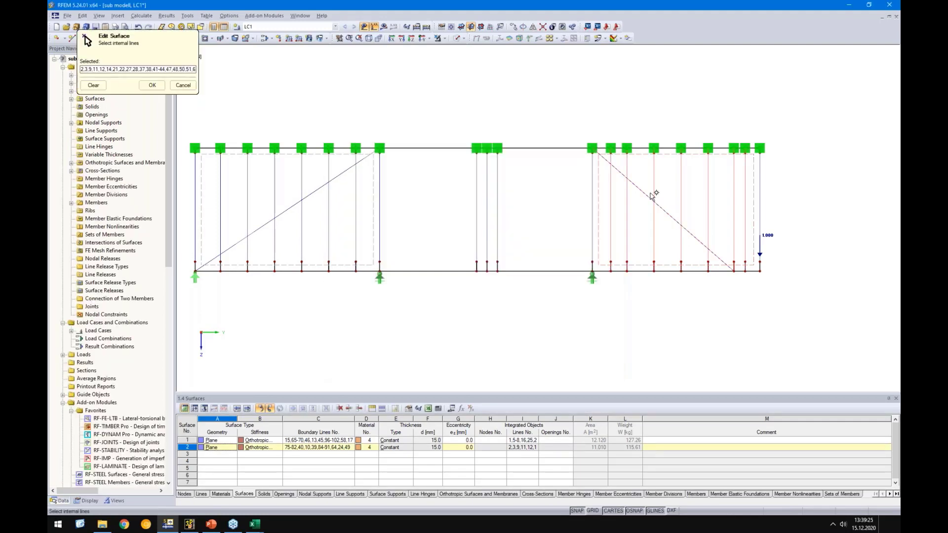
pyautogui.click(152, 85)
pyautogui.click(560, 364)
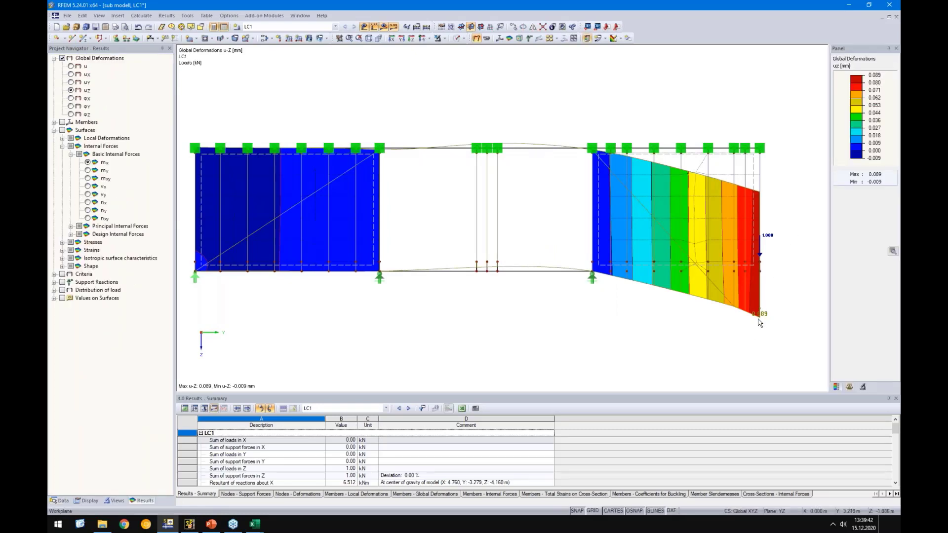
# Set the target length of finite elements in the FE mesh settings to 0.2 m and accept deleting the existing results
pyautogui.click(141, 16)
pyautogui.click(162, 138)
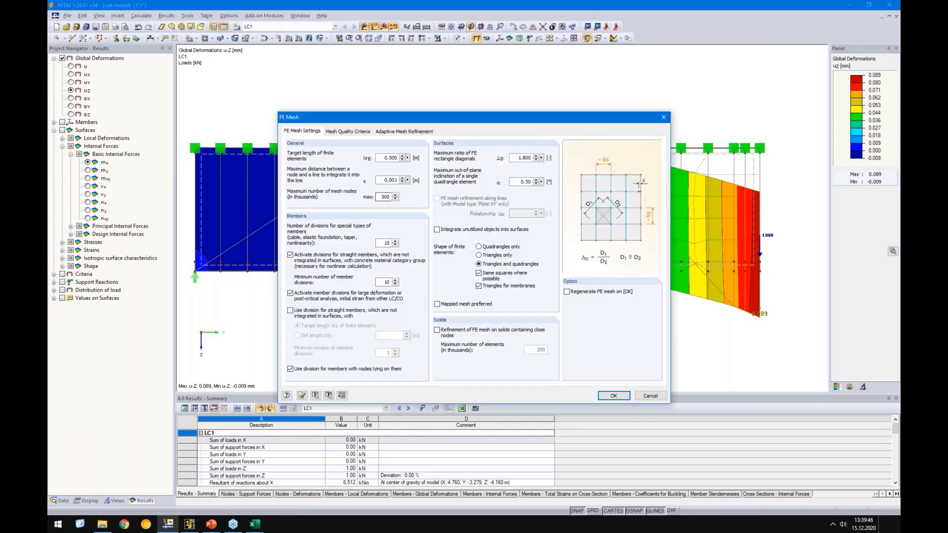
pyautogui.doubleClick(383, 158)
pyautogui.write('02')
pyautogui.click(607, 396)
pyautogui.click(463, 283)
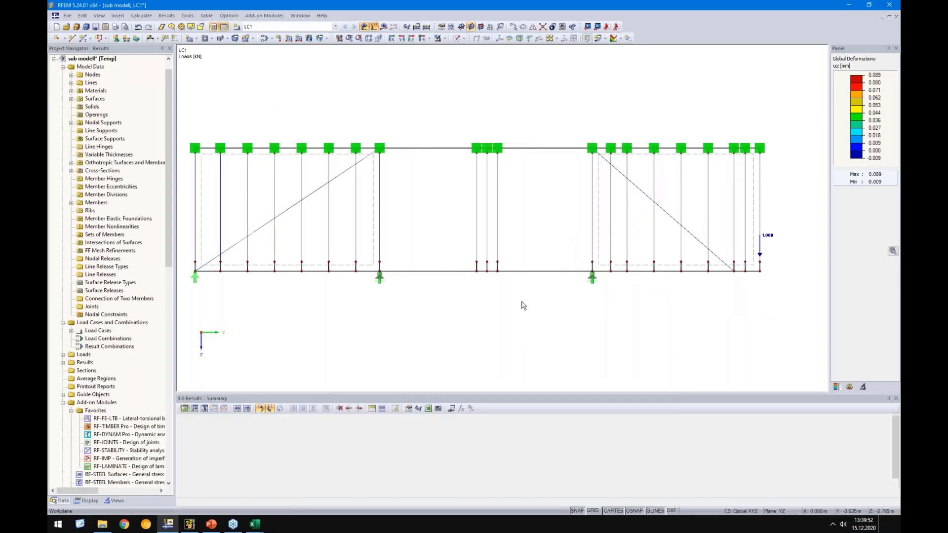
# Recalculate LC1 with the refined mesh, display the results and return to the model data tree
pyautogui.click(384, 26)
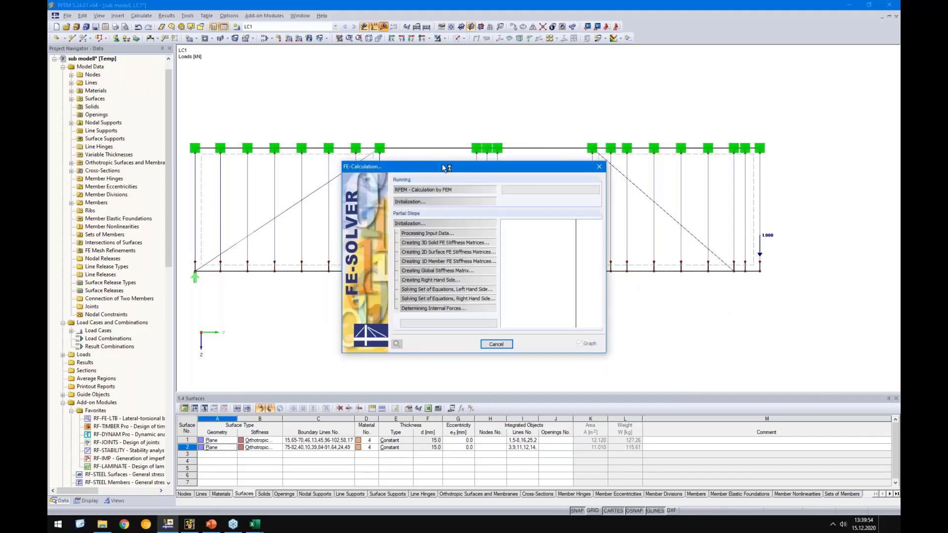
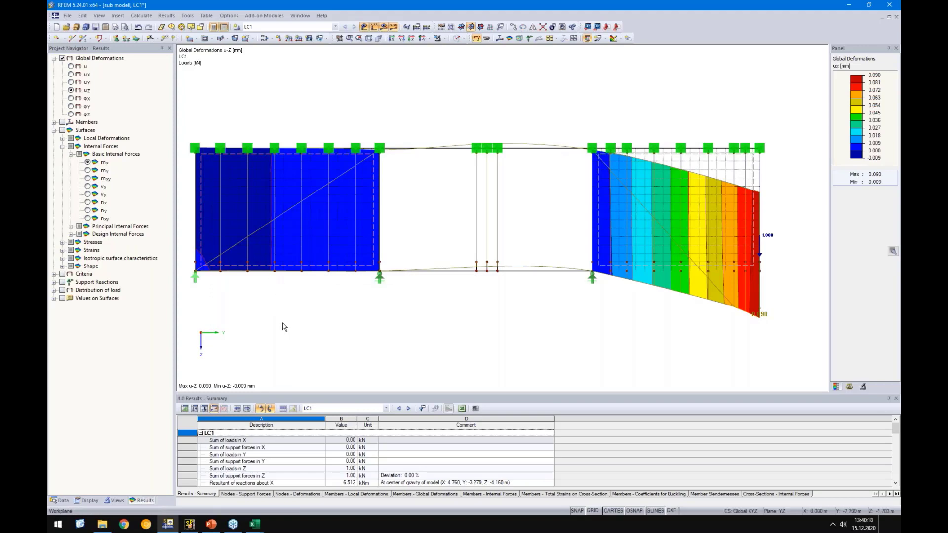
pyautogui.click(60, 500)
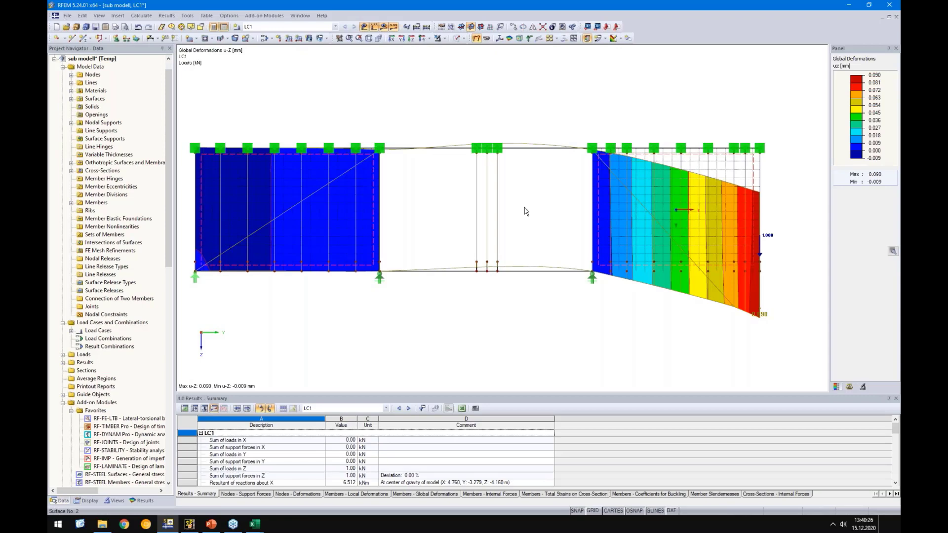
# Select the objects related to the two OSB surfaces, isolate them in visibility mode and hide the results
pyautogui.click(82, 16)
pyautogui.moveTo(105, 72)
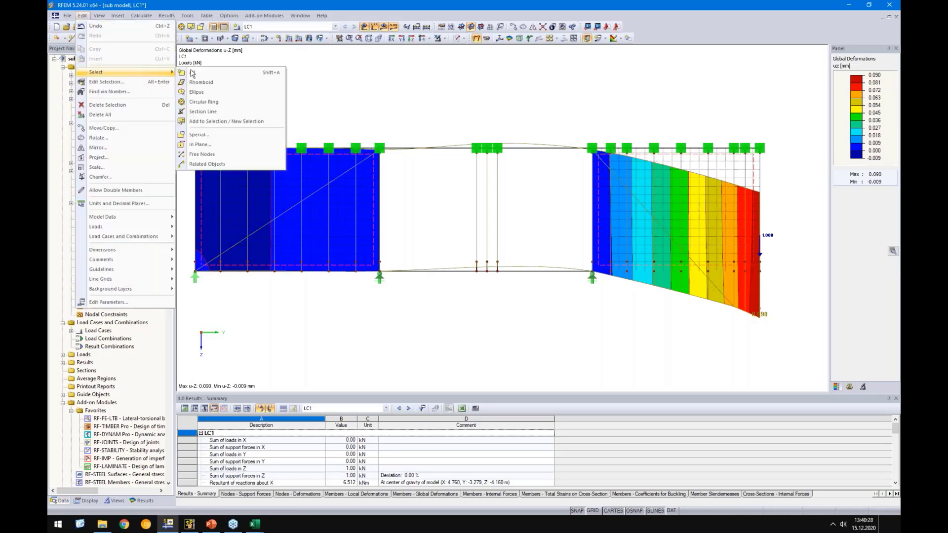
pyautogui.click(200, 162)
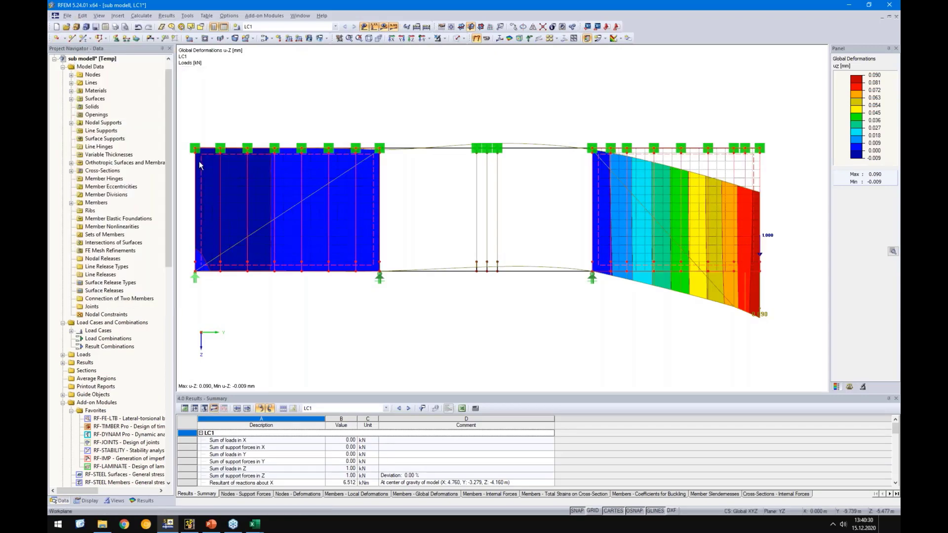
pyautogui.click(442, 38)
pyautogui.click(447, 49)
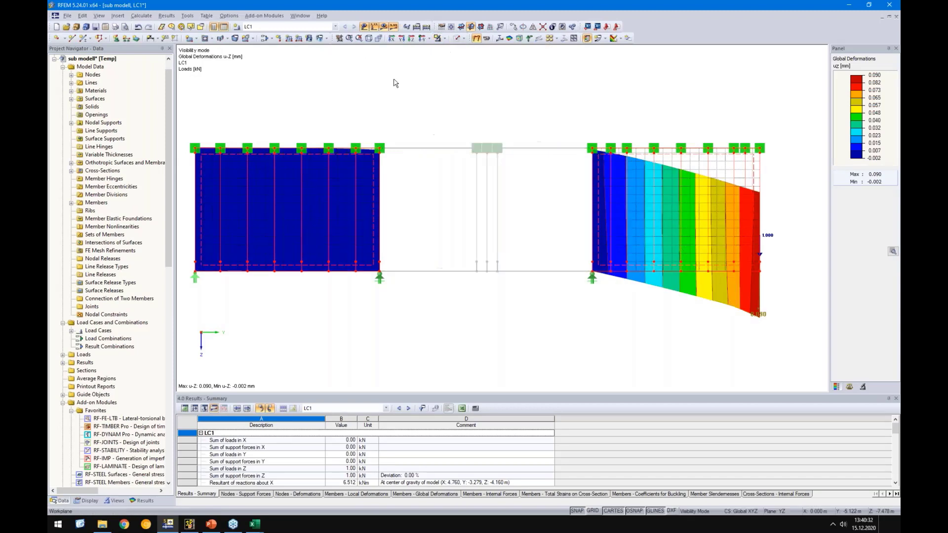
pyautogui.click(384, 26)
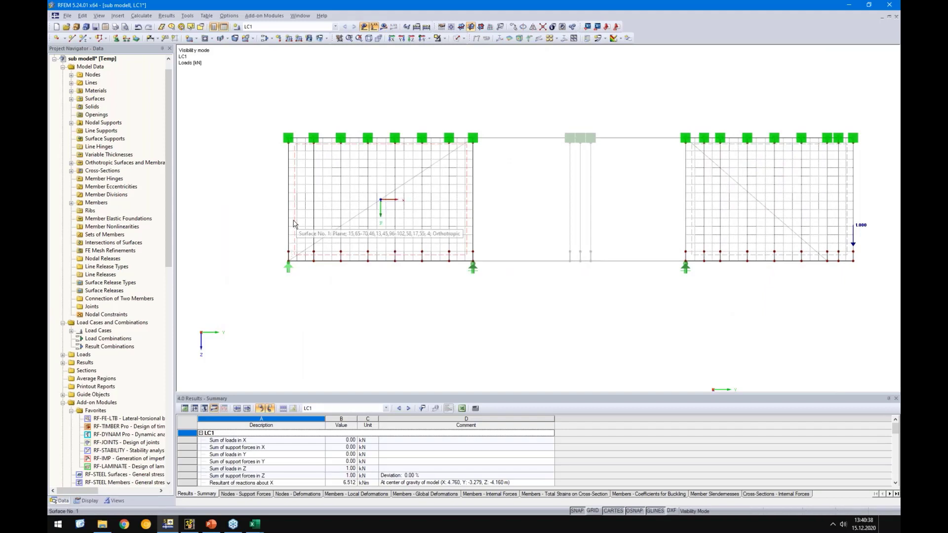
# Begin a new graphically assigned line release with its local axis system set to a z-axis perpendicular to a surface
pyautogui.rightClick(89, 278)
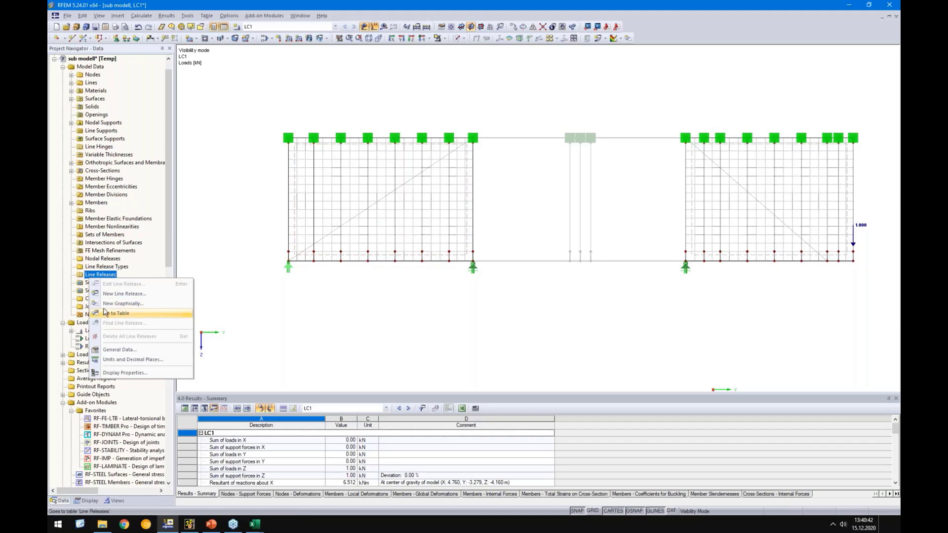
pyautogui.click(136, 303)
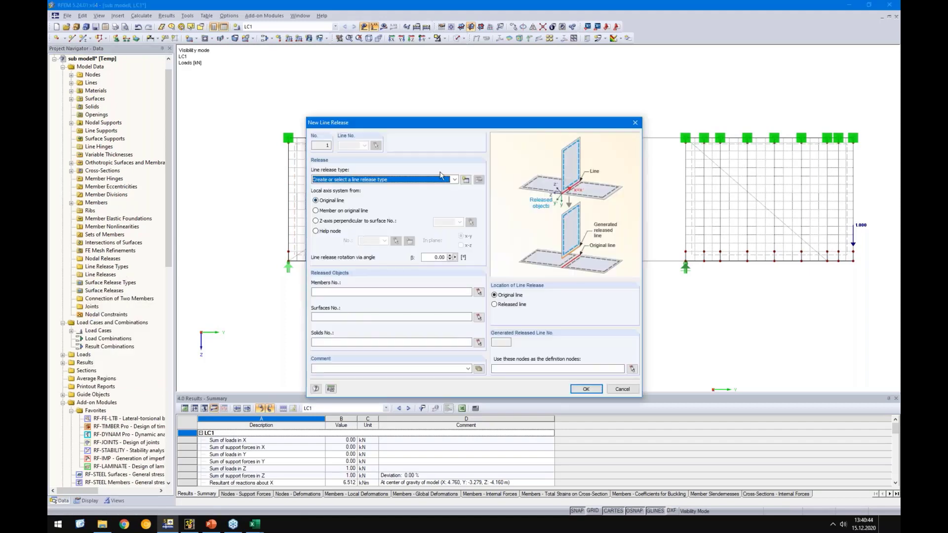
pyautogui.click(465, 179)
pyautogui.moveTo(371, 144); pyautogui.dragTo(403, 145)
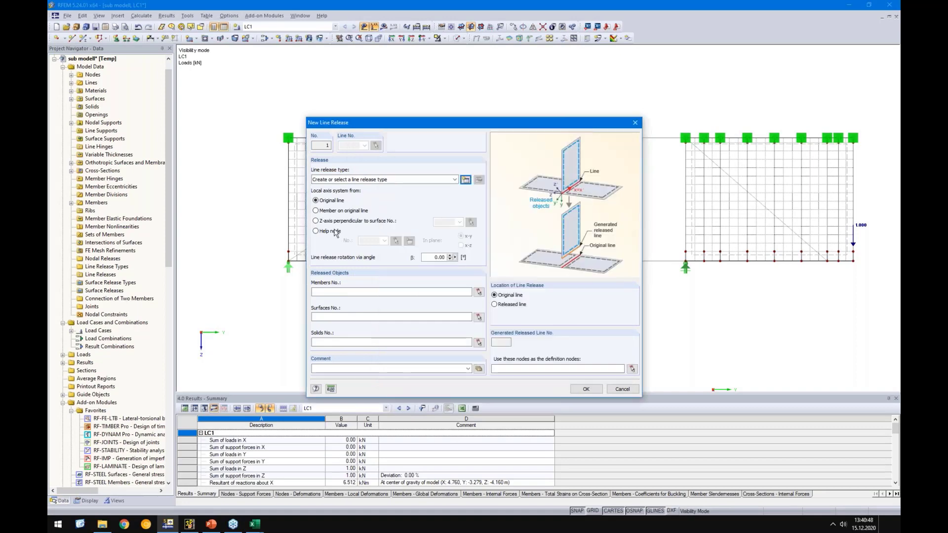
pyautogui.press('Escape')
pyautogui.click(325, 223)
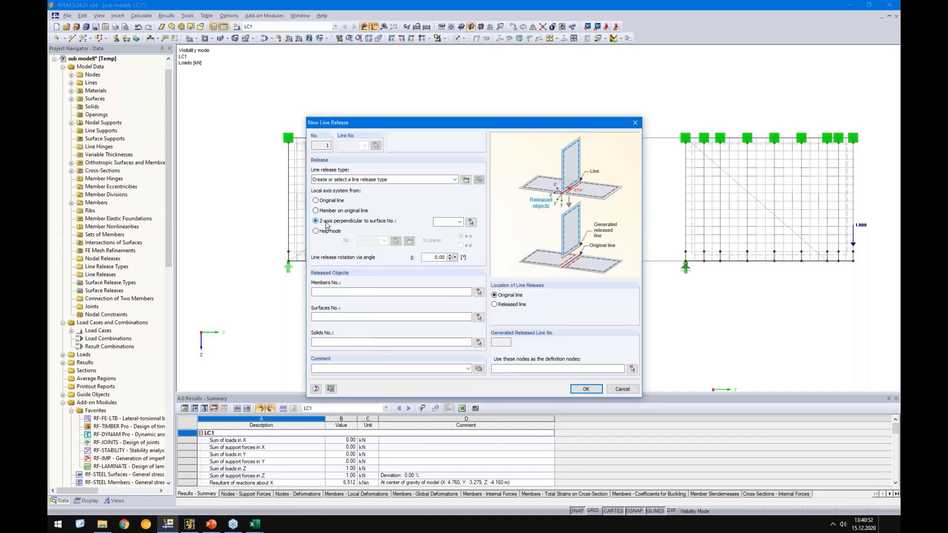
# Create a line release type with translational releases ux and uy, using spring constants of 50 kN/m² and 5000 kN/m²
pyautogui.click(465, 180)
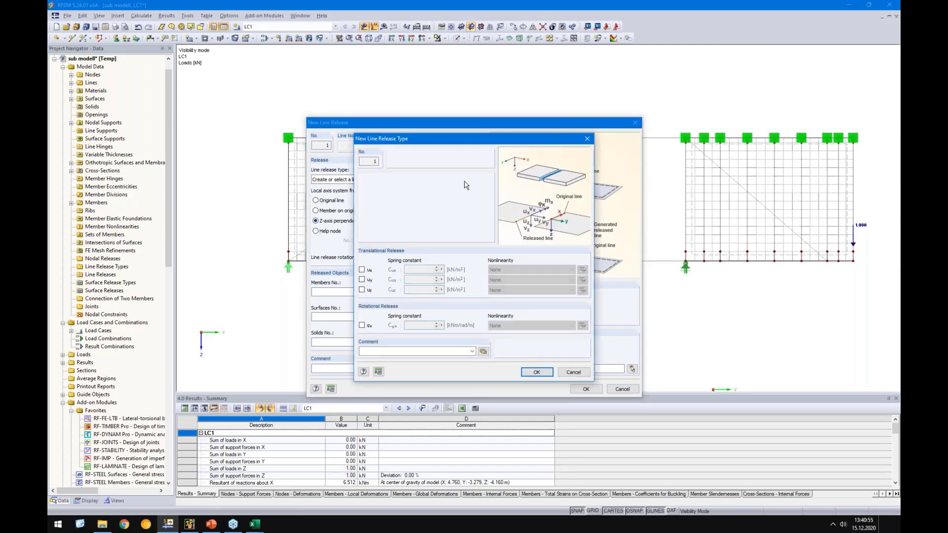
pyautogui.click(363, 270)
pyautogui.click(363, 279)
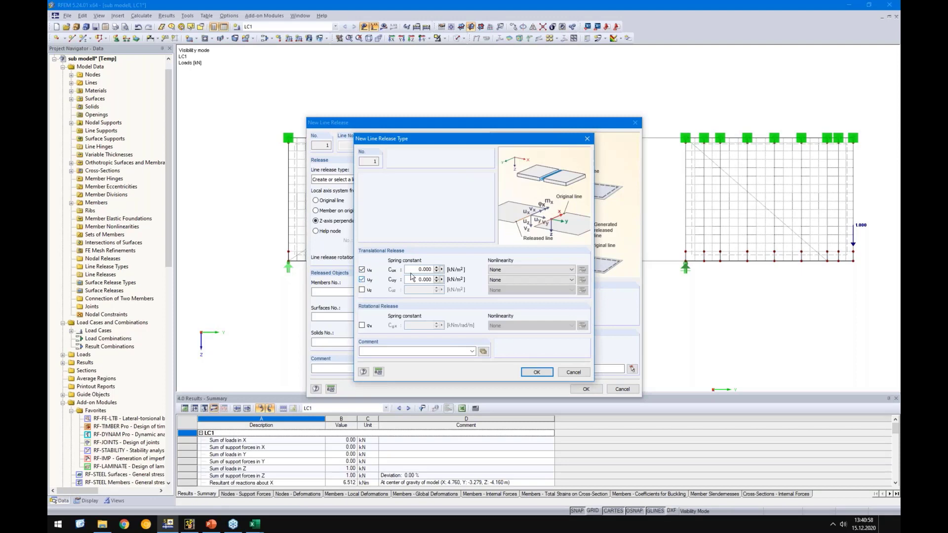
pyautogui.moveTo(419, 269); pyautogui.dragTo(440, 267)
pyautogui.write('50')
pyautogui.doubleClick(413, 280)
pyautogui.write('5000')
pyautogui.click(534, 372)
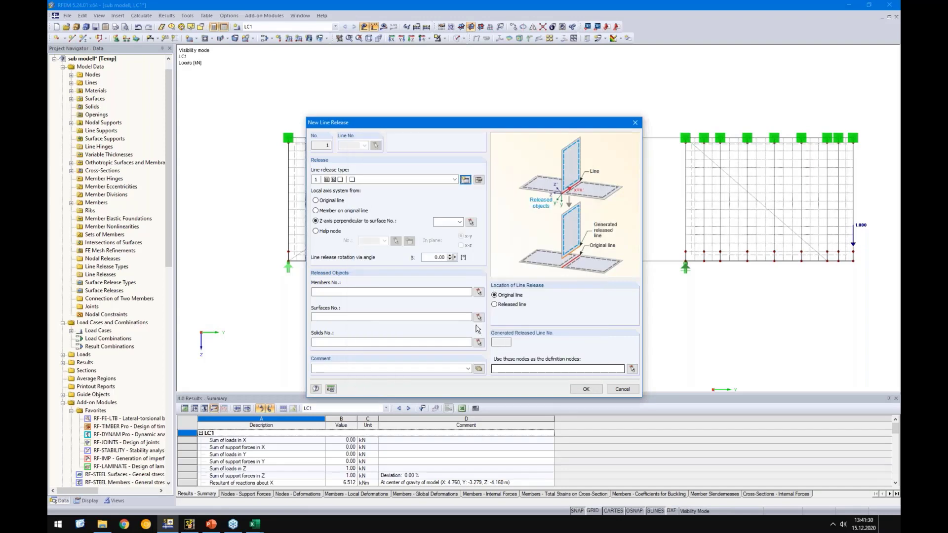
# Release surface 1, use it as the z-axis reference, and assign the line release to all lines of the left wall panel
pyautogui.write('1')
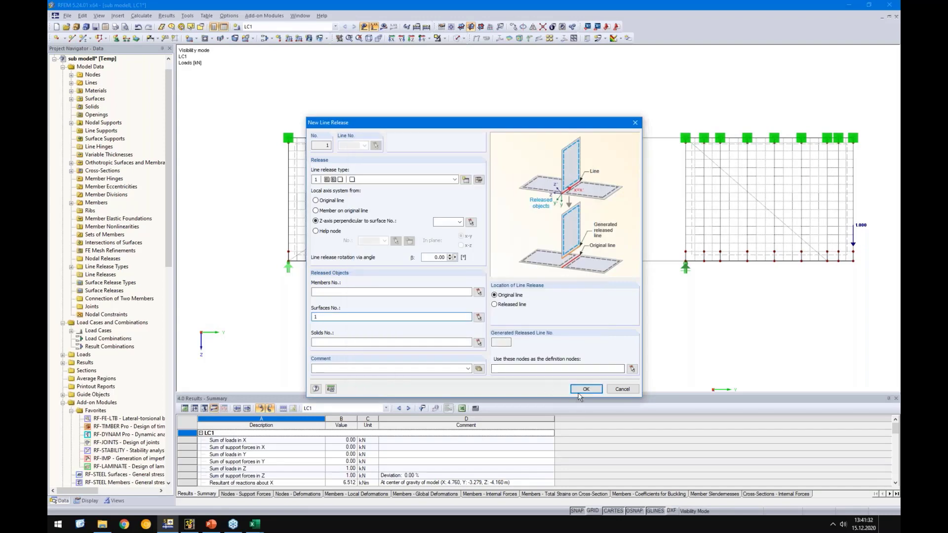
pyautogui.click(586, 389)
pyautogui.click(472, 273)
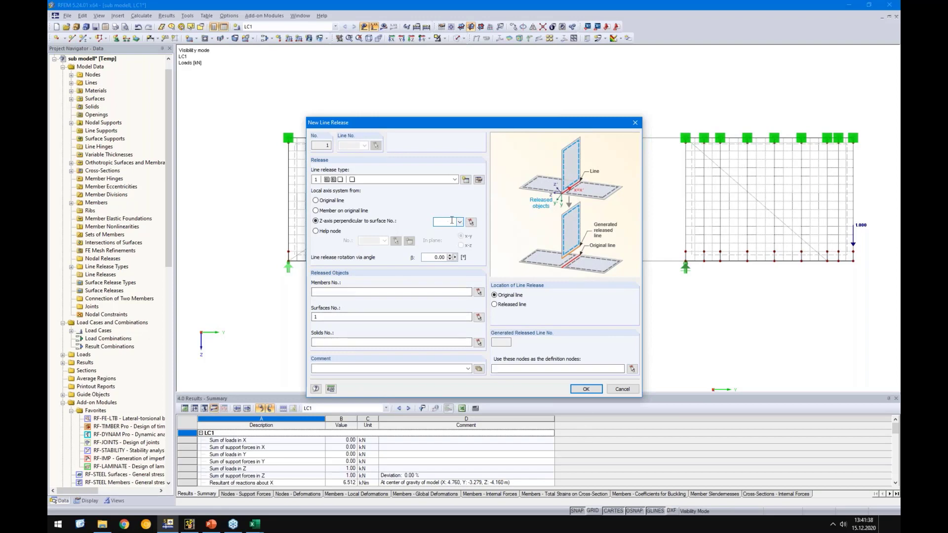
pyautogui.click(586, 389)
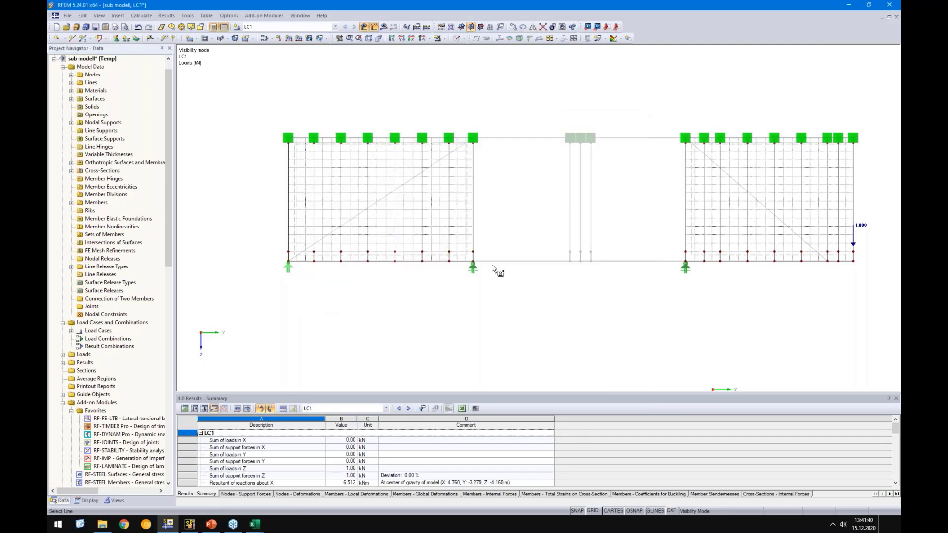
pyautogui.moveTo(271, 101); pyautogui.dragTo(493, 298)
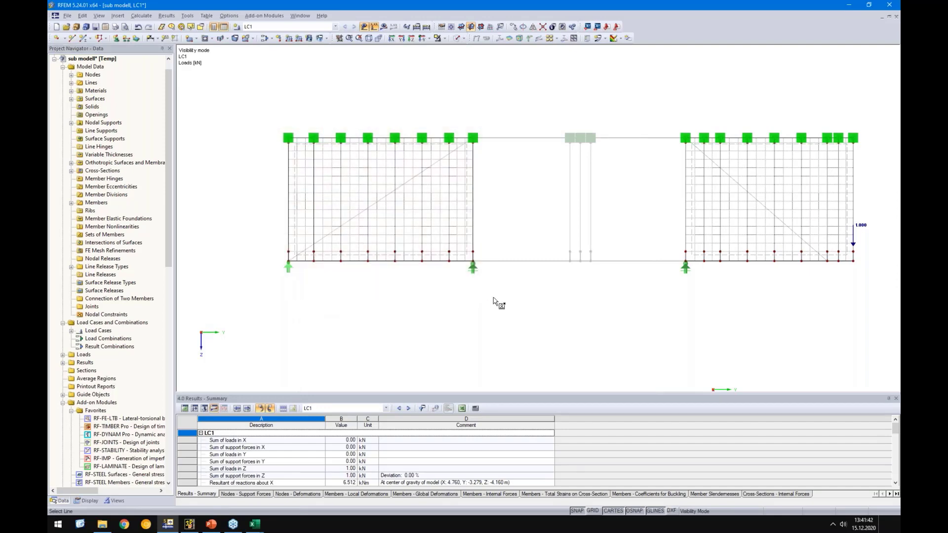
pyautogui.click(458, 278)
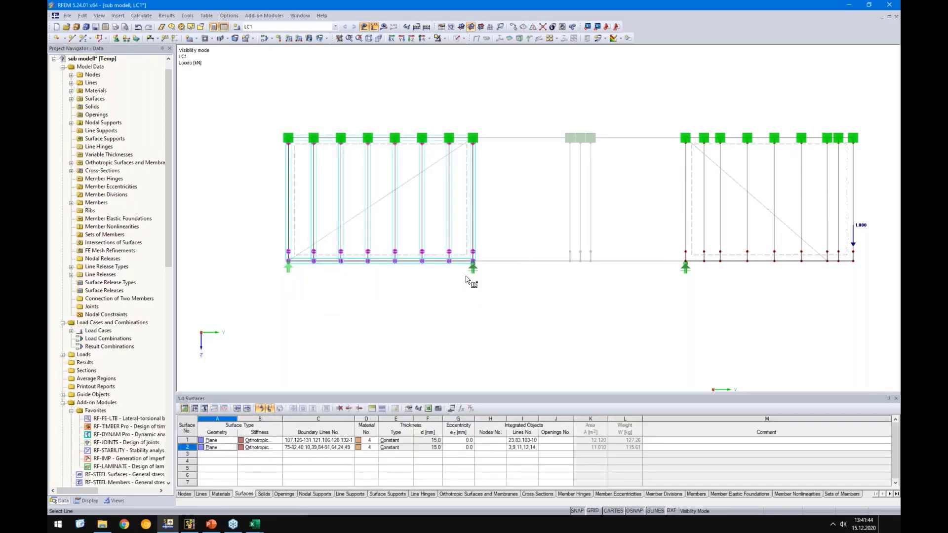
# Assign the line release to all lines of the right wall panel with surface 2 as the released object
pyautogui.rightClick(616, 228)
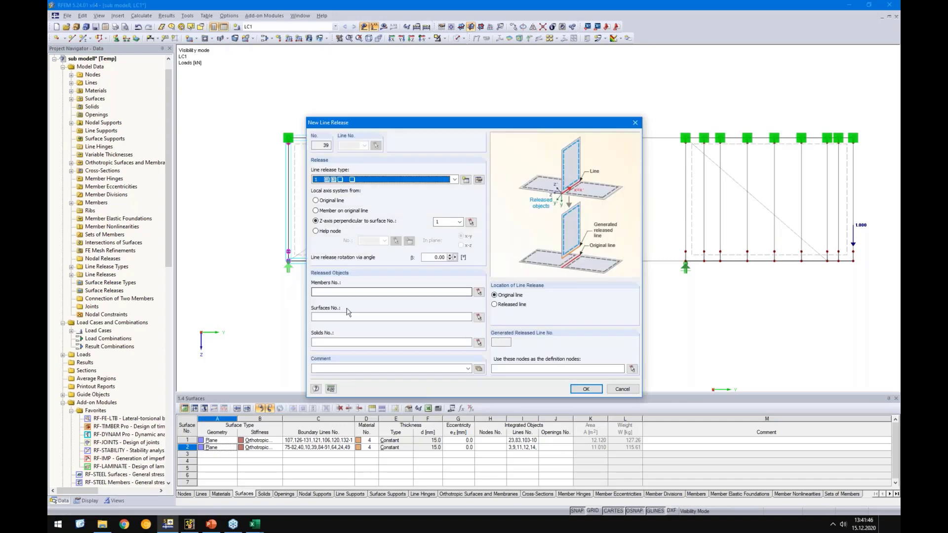
pyautogui.click(585, 389)
pyautogui.moveTo(646, 107); pyautogui.dragTo(863, 291)
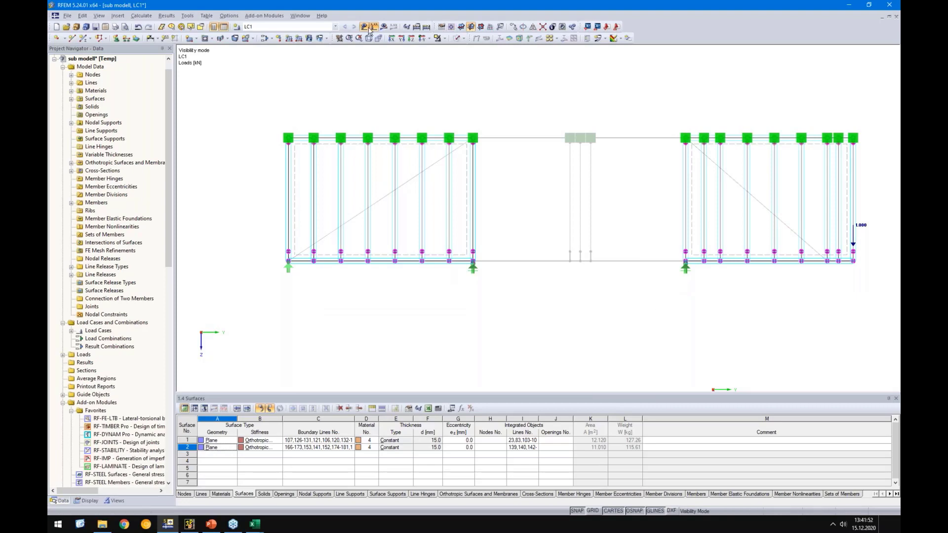
# Recalculate LC1 with the line releases, check the vertical deformation at the loaded end of the wall and hide the results
pyautogui.click(385, 29)
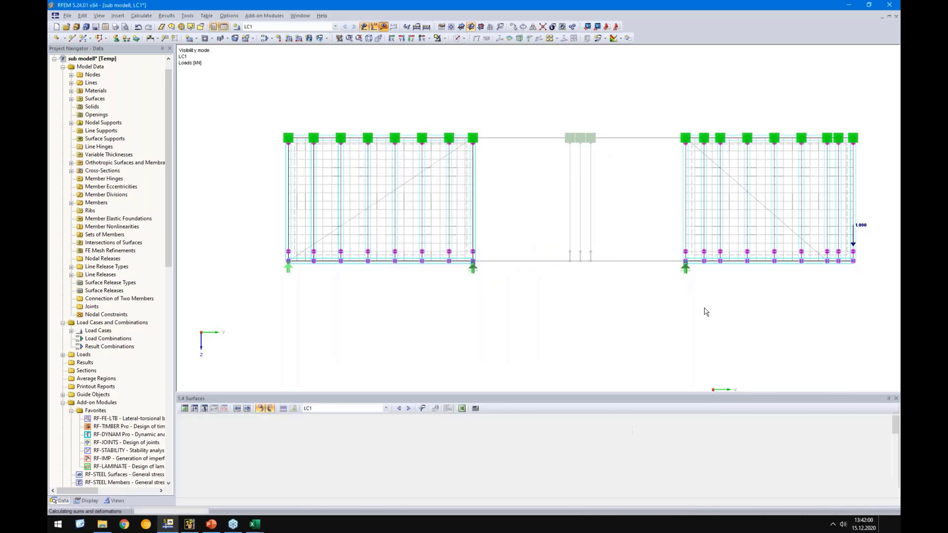
pyautogui.moveTo(707, 324); pyautogui.dragTo(684, 298, button='middle')
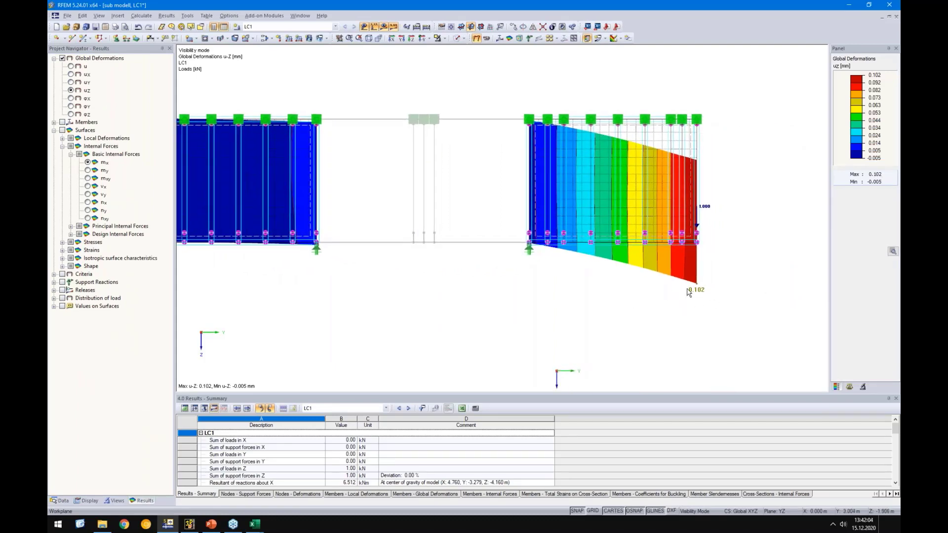
pyautogui.click(383, 27)
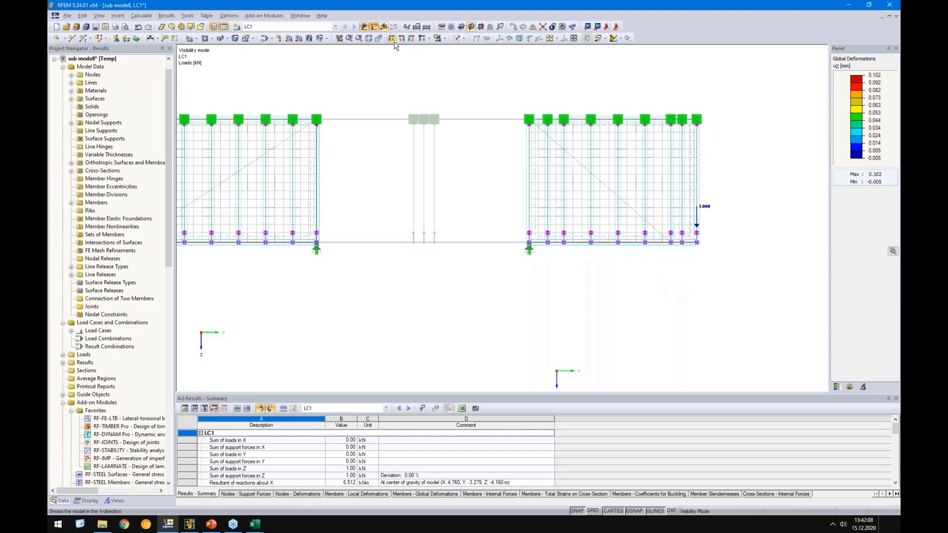
# Cancel visibility mode so that all objects of the wall frame are shown
pyautogui.click(429, 38)
pyautogui.click(466, 94)
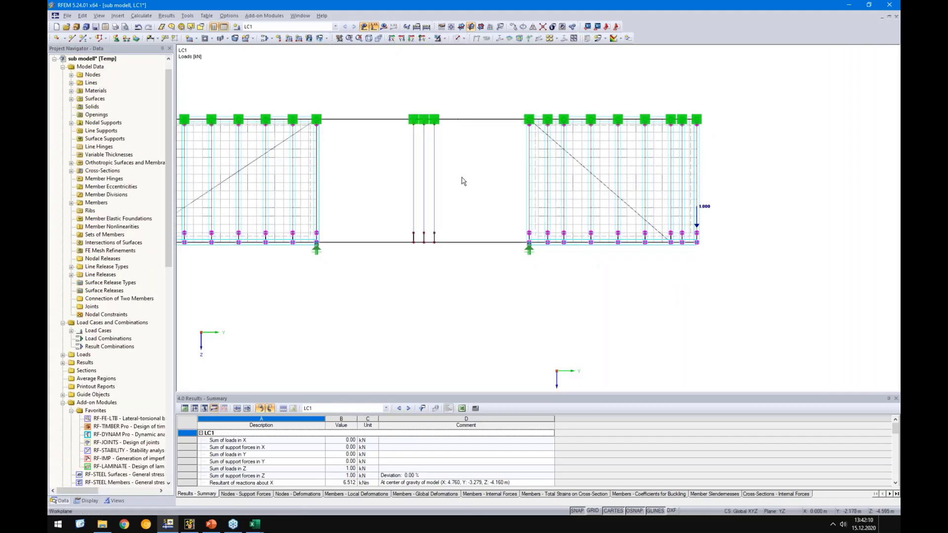
pyautogui.moveTo(485, 173); pyautogui.dragTo(555, 177, button='middle')
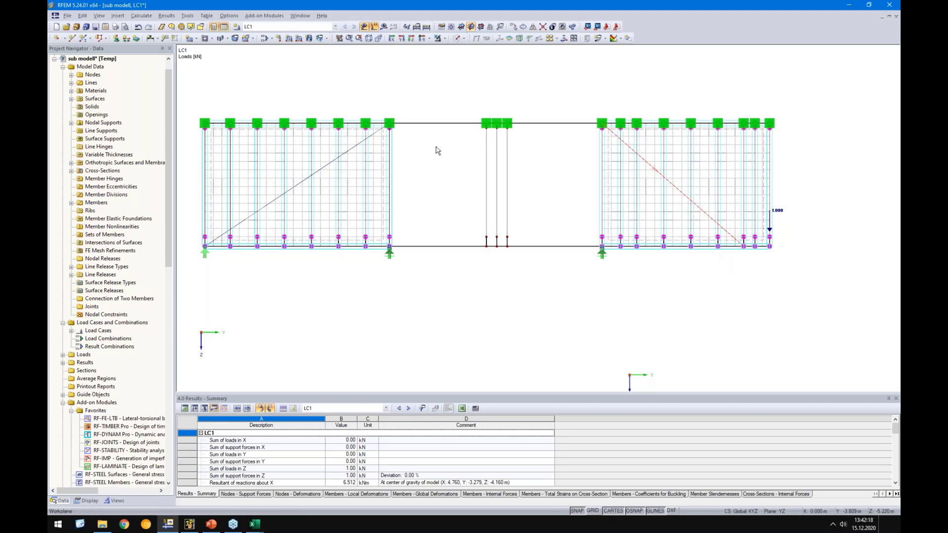
# Set the member type of both diagonals to Beam and create a start hinge referenced to the global X,Y,Z axes
pyautogui.keyDown('ctrl'); pyautogui.doubleClick(325, 168); pyautogui.keyUp('ctrl')
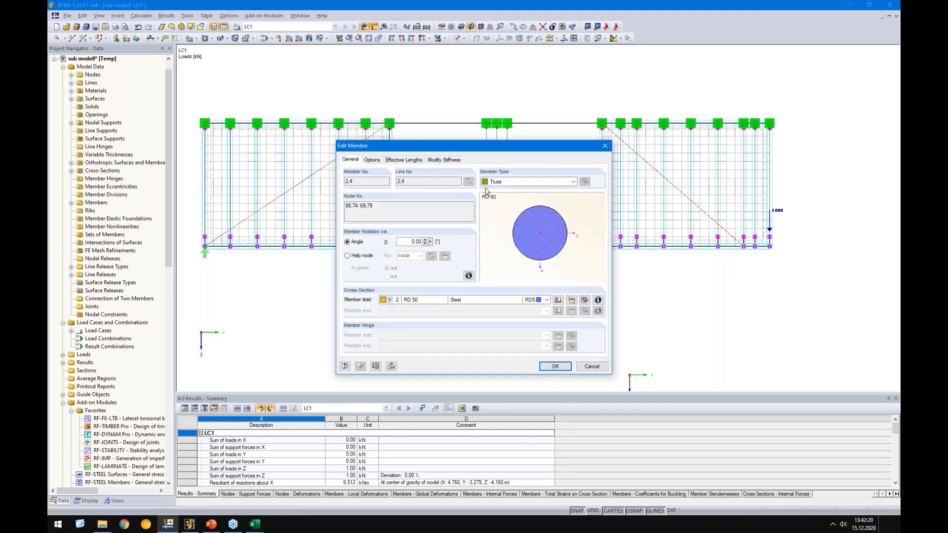
pyautogui.click(496, 182)
pyautogui.click(502, 193)
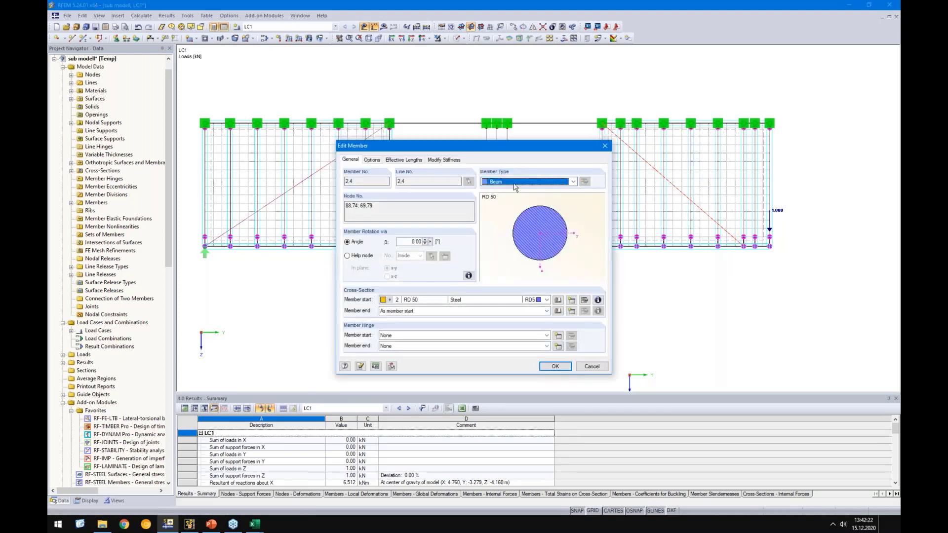
pyautogui.click(557, 336)
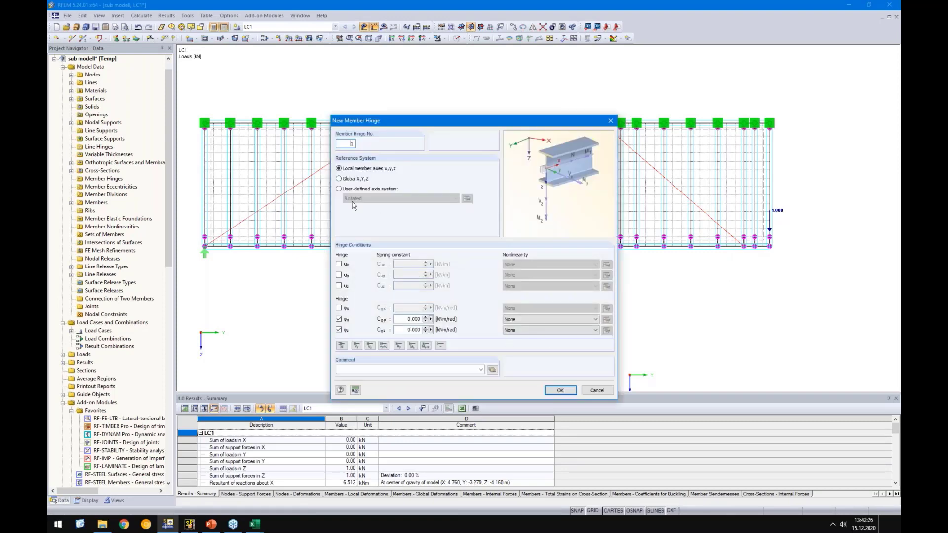
pyautogui.click(339, 179)
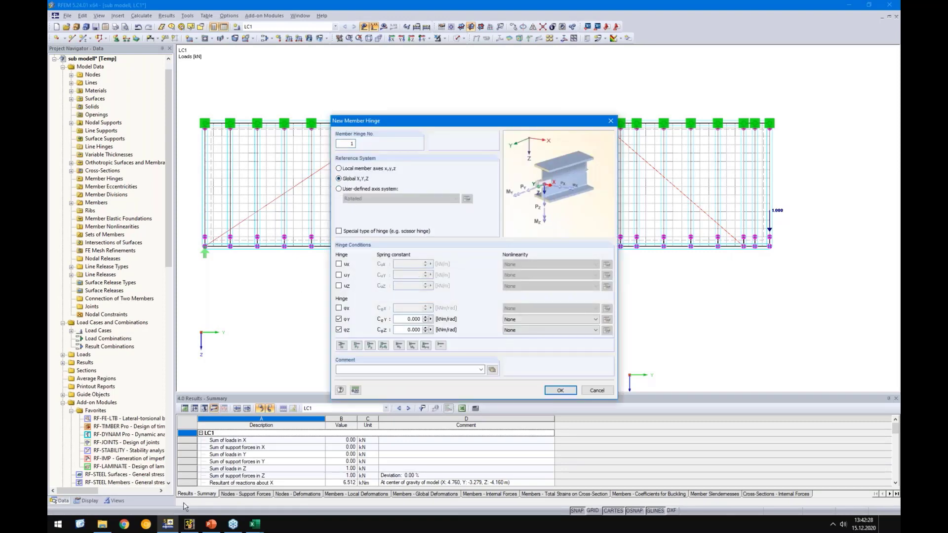
# Switch to kser.xlsx in Excel, examine the stiffness formulas in D5 and F5, and return to the member hinge in RFEM
pyautogui.click(254, 524)
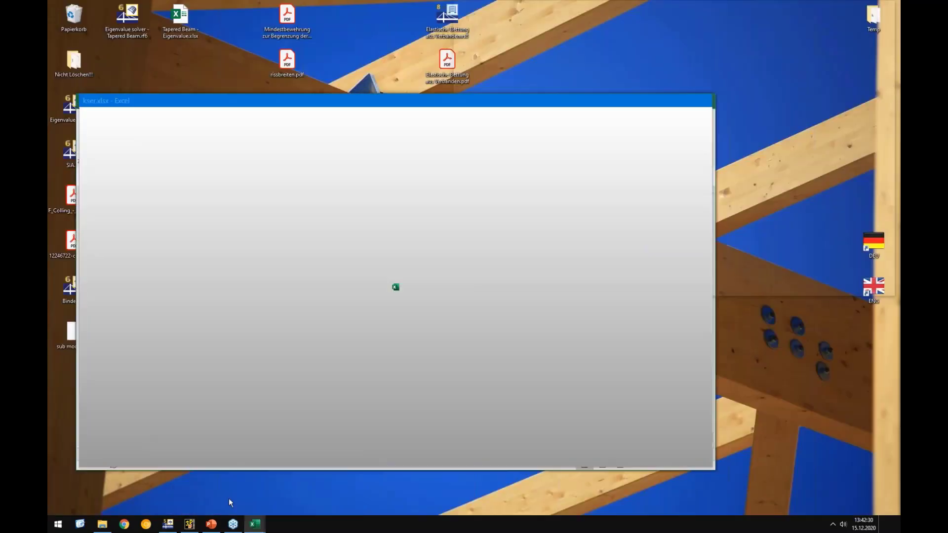
pyautogui.click(229, 498)
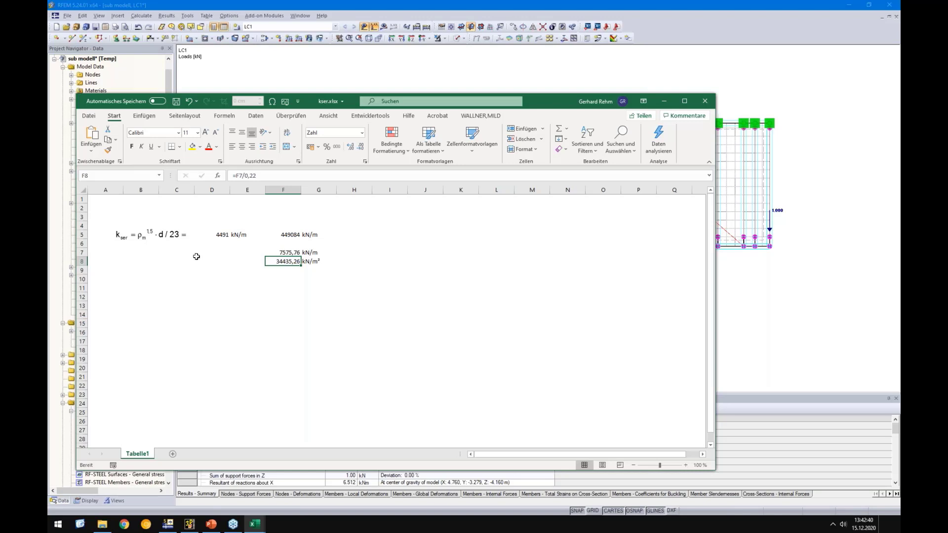
pyautogui.click(216, 235)
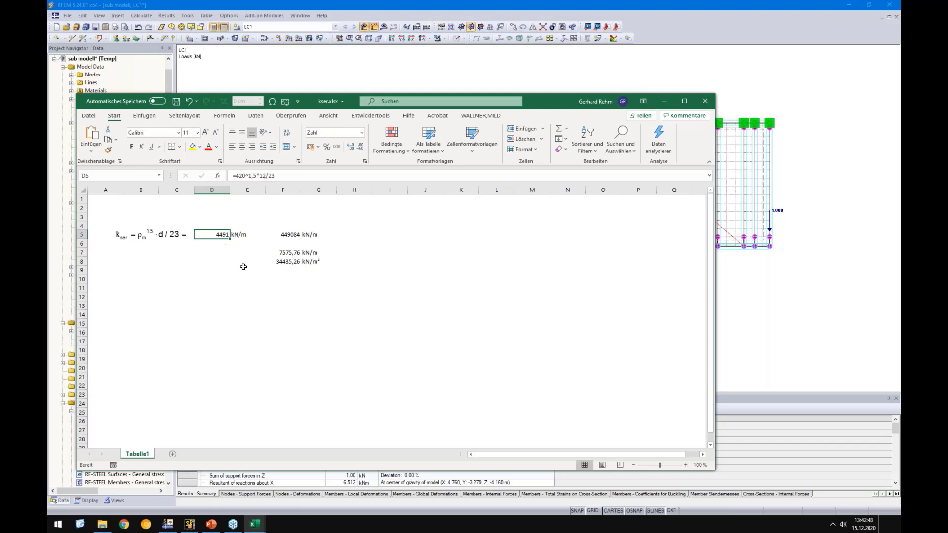
pyautogui.click(300, 236)
pyautogui.doubleClick(275, 236)
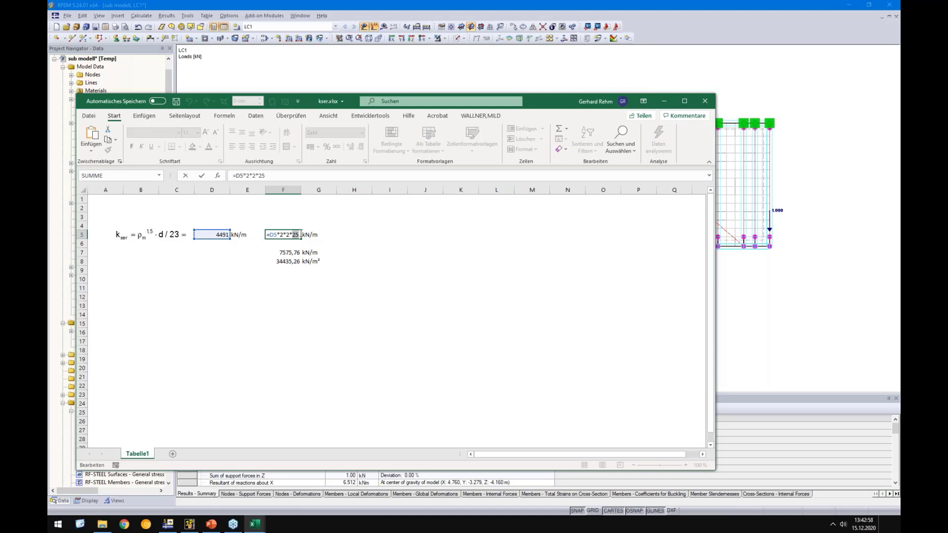
pyautogui.press('Escape')
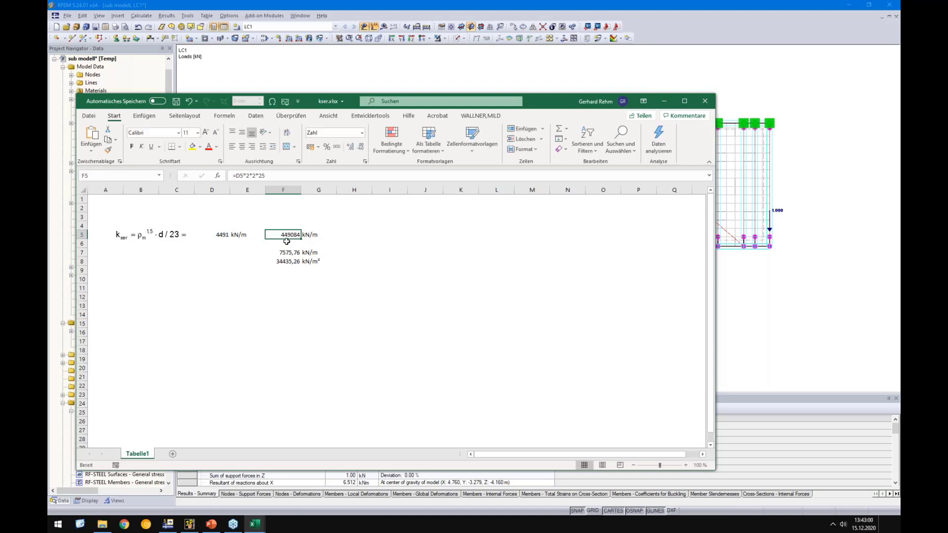
pyautogui.click(756, 344)
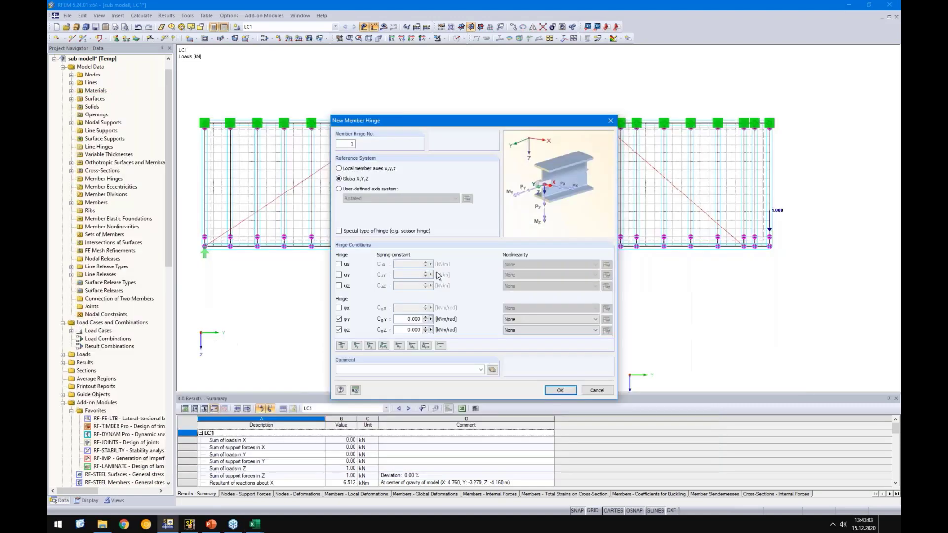
pyautogui.click(338, 265)
pyautogui.doubleClick(408, 265)
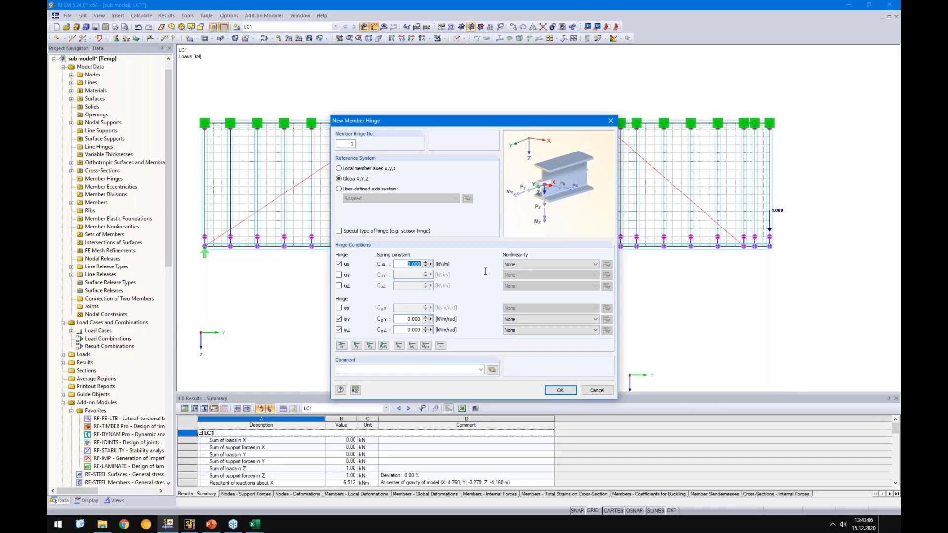
pyautogui.click(339, 264)
# Release uY and uZ in the member hinge, each with a spring constant of 450000 kN/m
pyautogui.click(339, 275)
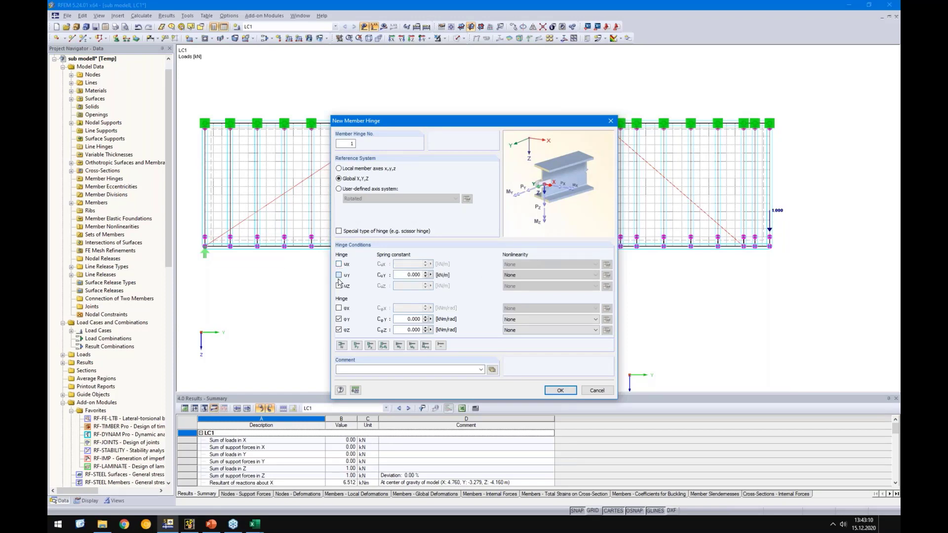
pyautogui.click(338, 285)
pyautogui.doubleClick(402, 278)
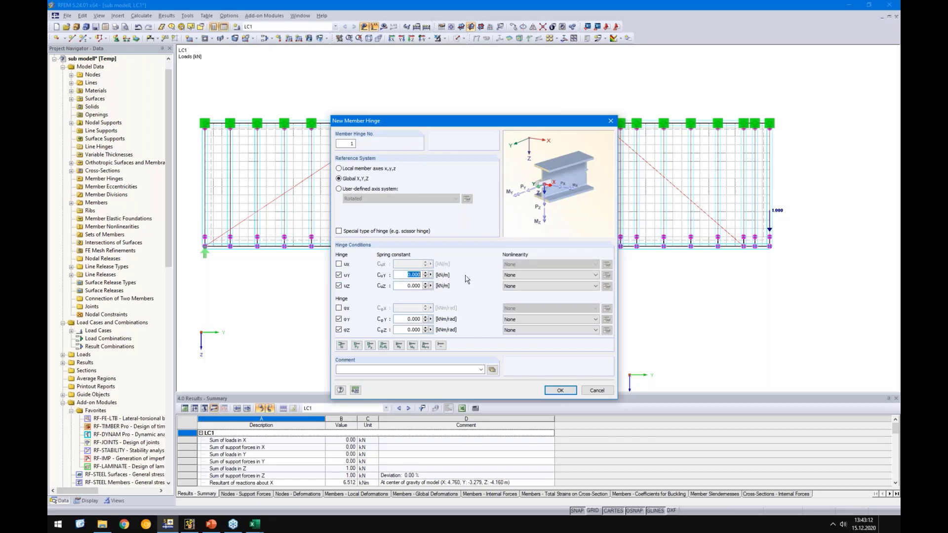
pyautogui.write('450000')
pyautogui.doubleClick(407, 286)
pyautogui.write('45')
# Release rotation φX with a 1 kNm/rad spring, set the φY spring to 1 kNm/rad and create the hinge
pyautogui.click(339, 308)
pyautogui.doubleClick(412, 308)
pyautogui.write('1')
pyautogui.doubleClick(412, 319)
pyautogui.write('1')
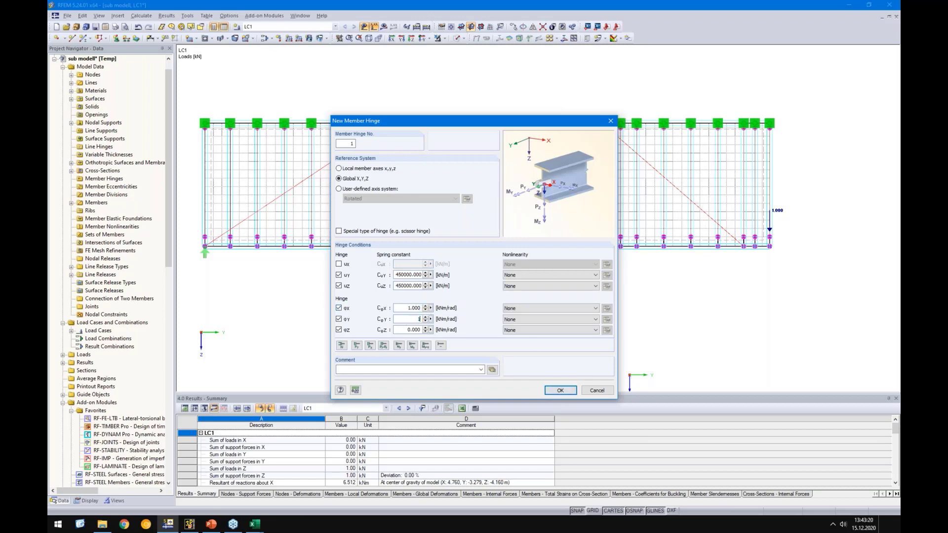
pyautogui.click(548, 389)
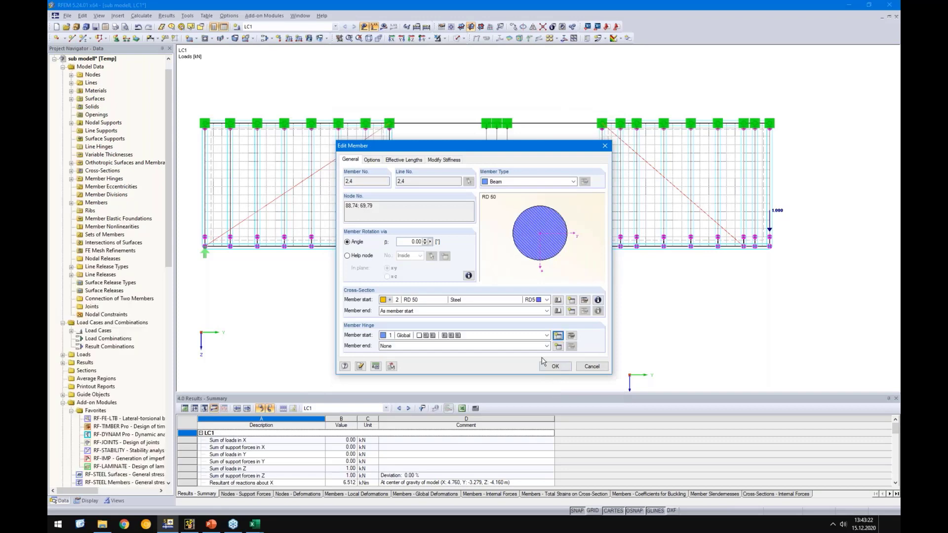
# Apply the start hinge to both diagonals, allowing the existing results to be deleted, and recalculate LC1
pyautogui.click(552, 366)
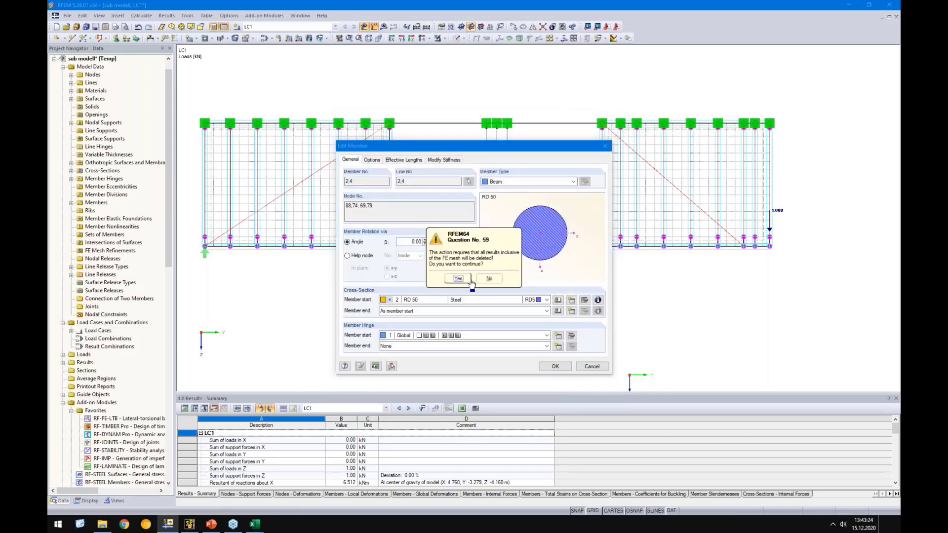
pyautogui.click(457, 279)
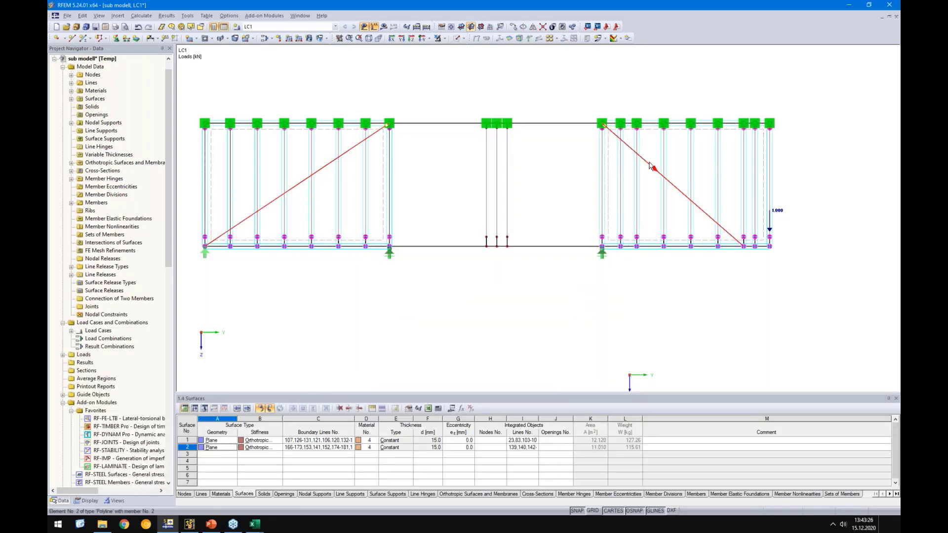
pyautogui.doubleClick(650, 167)
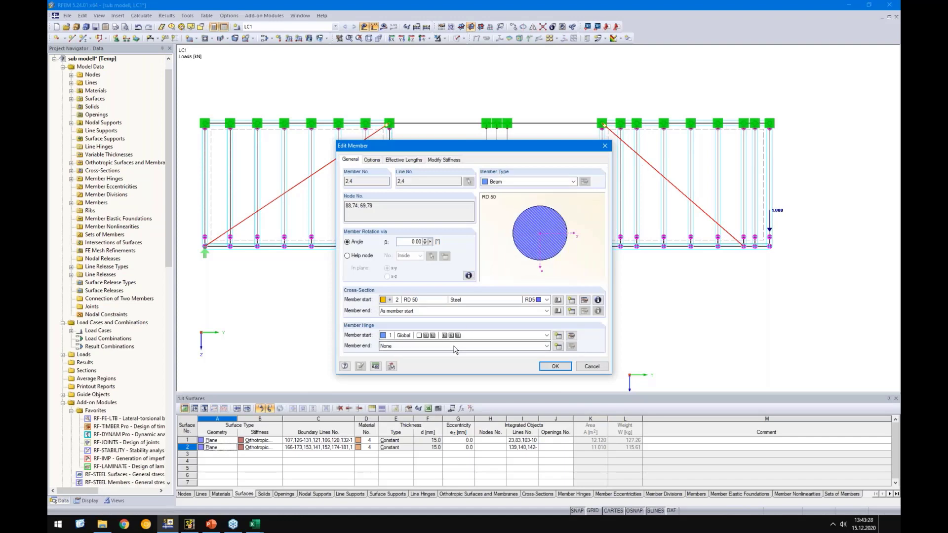
pyautogui.click(555, 366)
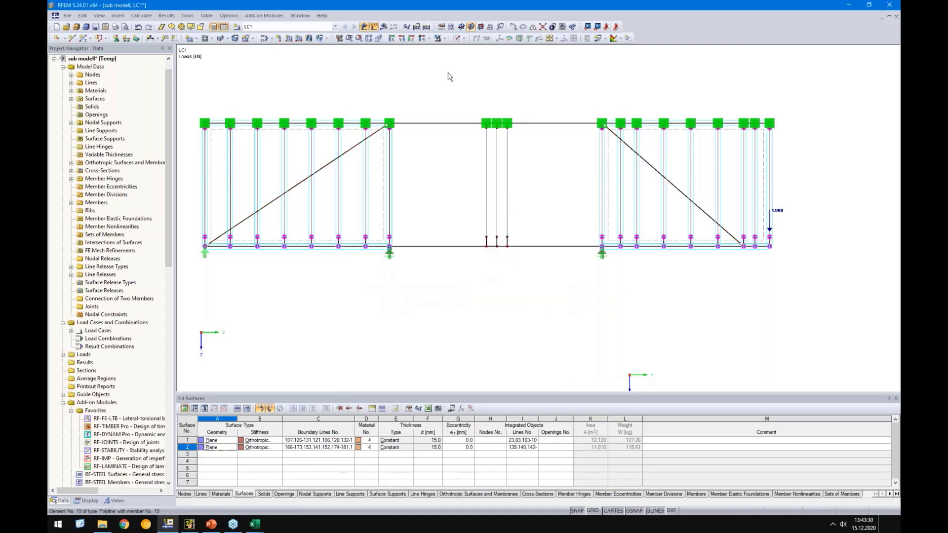
pyautogui.click(383, 26)
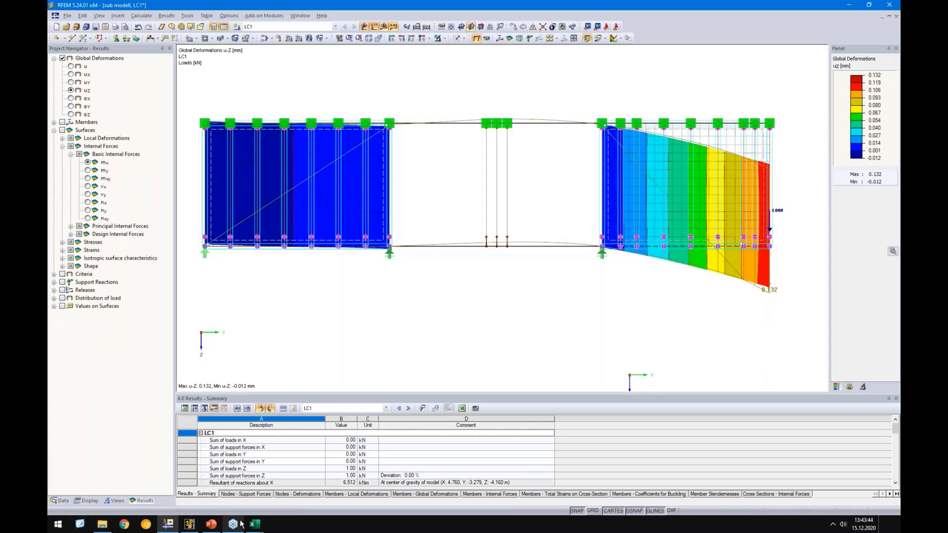
# Switch to kser.xlsx in Excel and examine the formula in F7 that derives the stiffness from the deformation
pyautogui.click(255, 524)
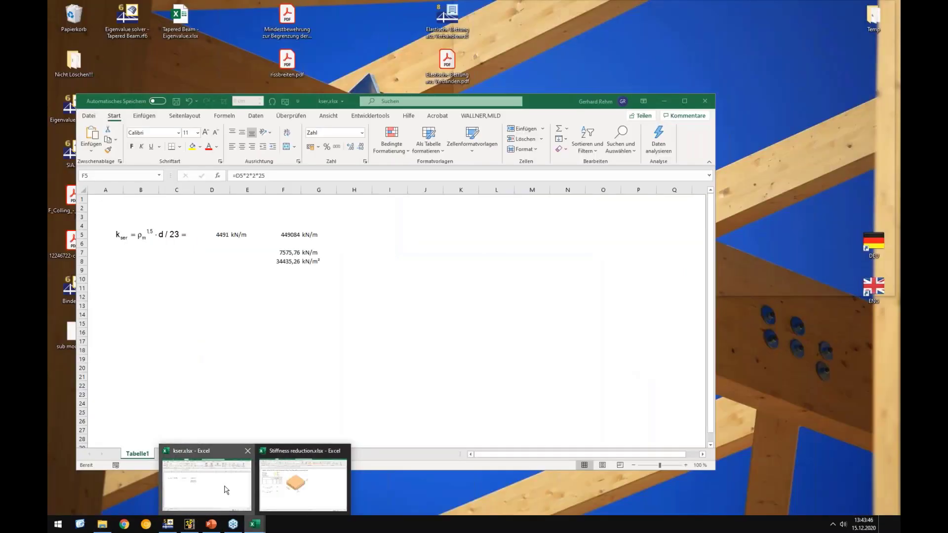
pyautogui.click(226, 489)
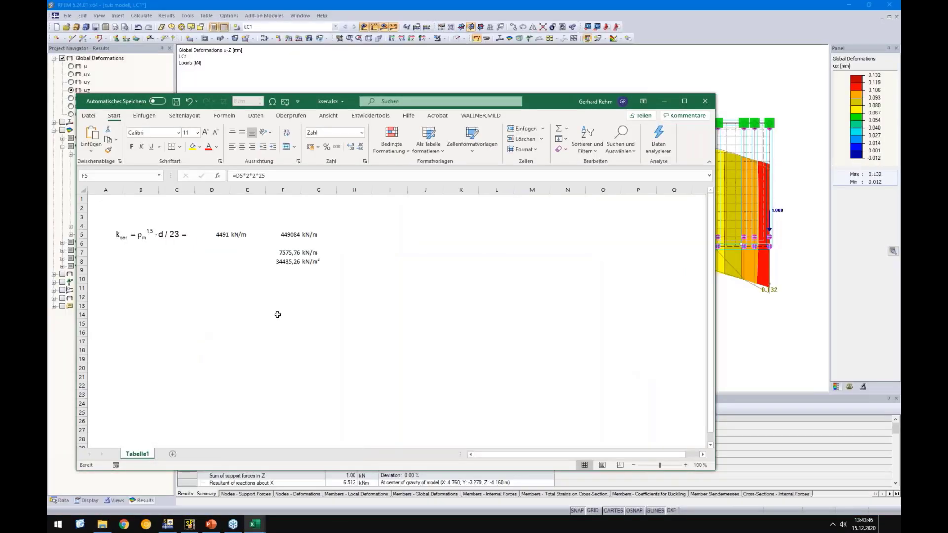
pyautogui.click(286, 253)
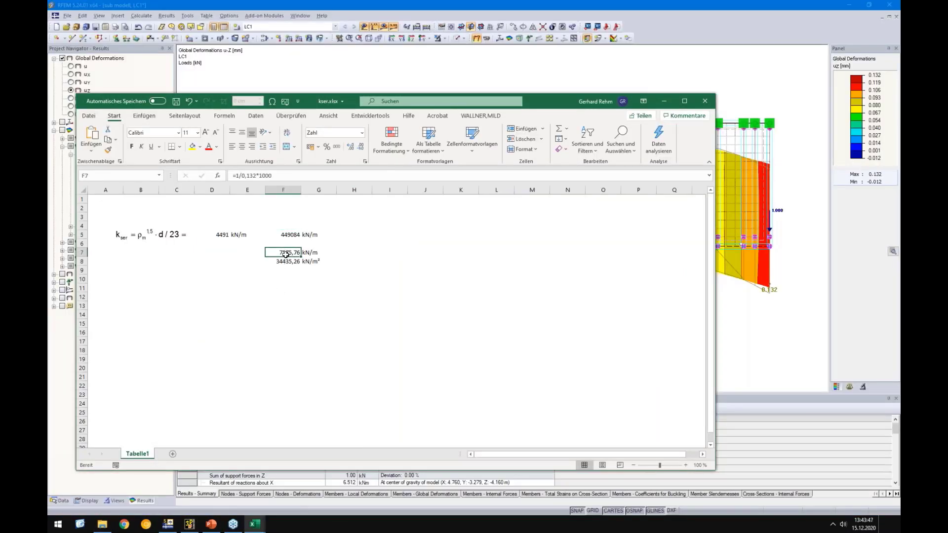
pyautogui.click(236, 175)
pyautogui.moveTo(240, 175); pyautogui.dragTo(255, 175)
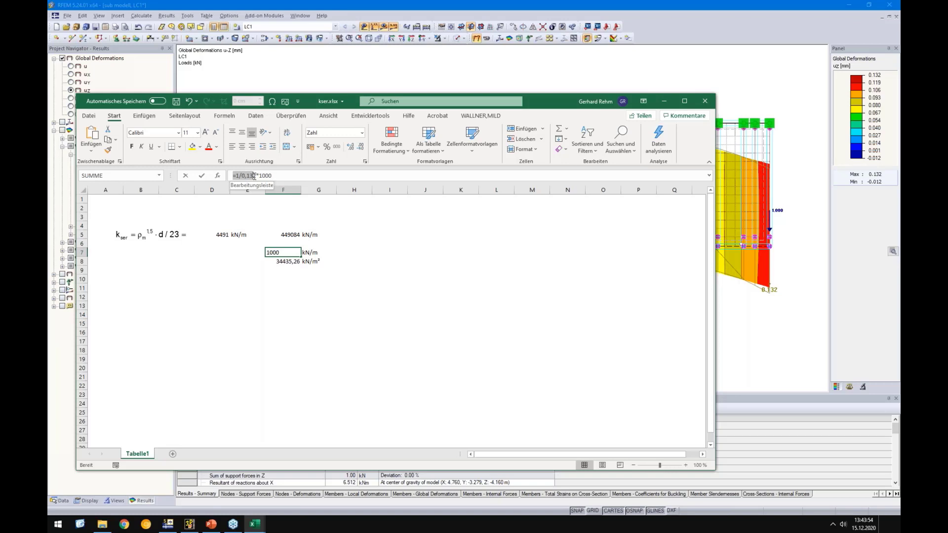
pyautogui.press('Escape')
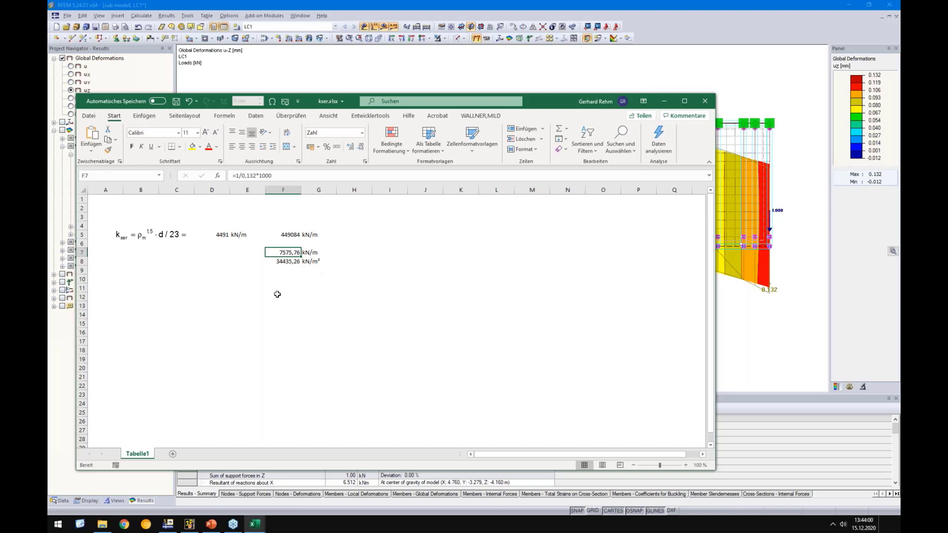
# Examine the 0,22 divisor in the formula of F8 and copy the cell's value
pyautogui.click(283, 263)
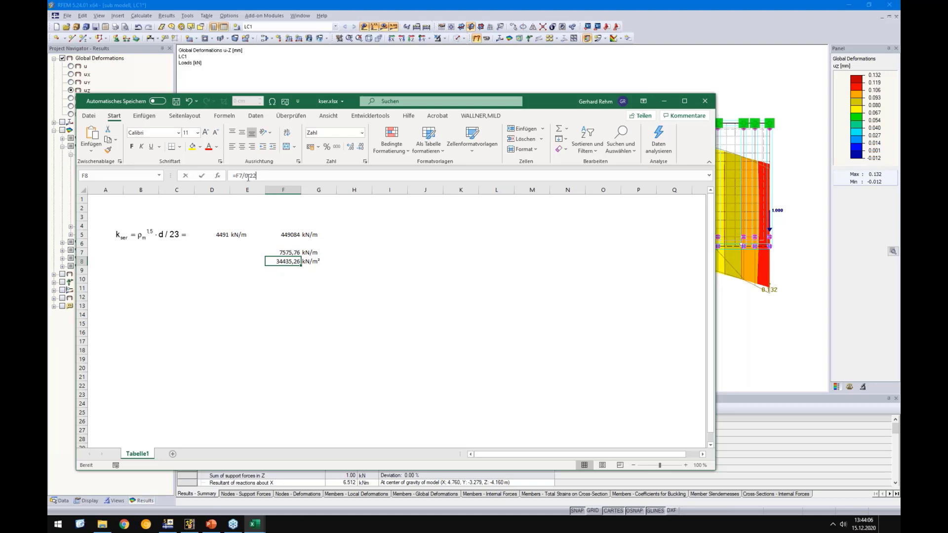
pyautogui.moveTo(245, 175); pyautogui.dragTo(266, 176)
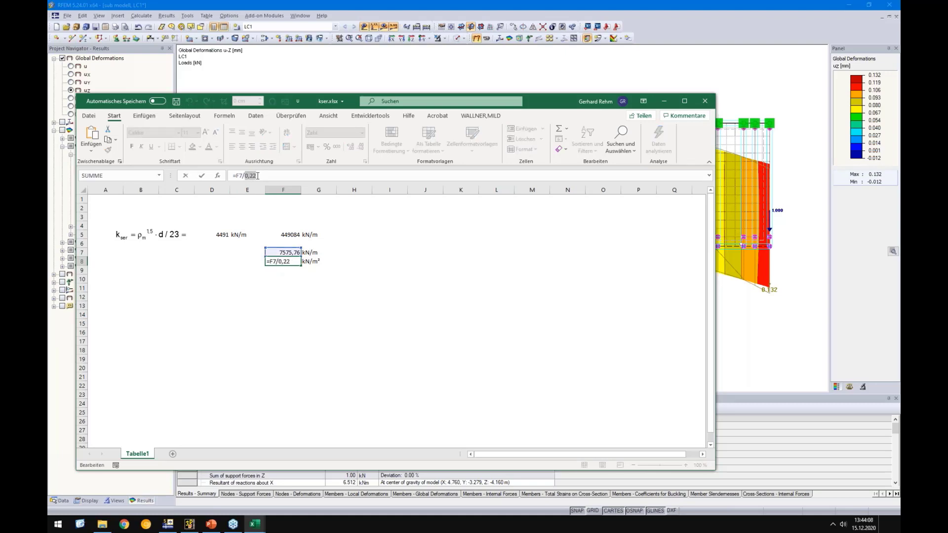
pyautogui.press('Escape')
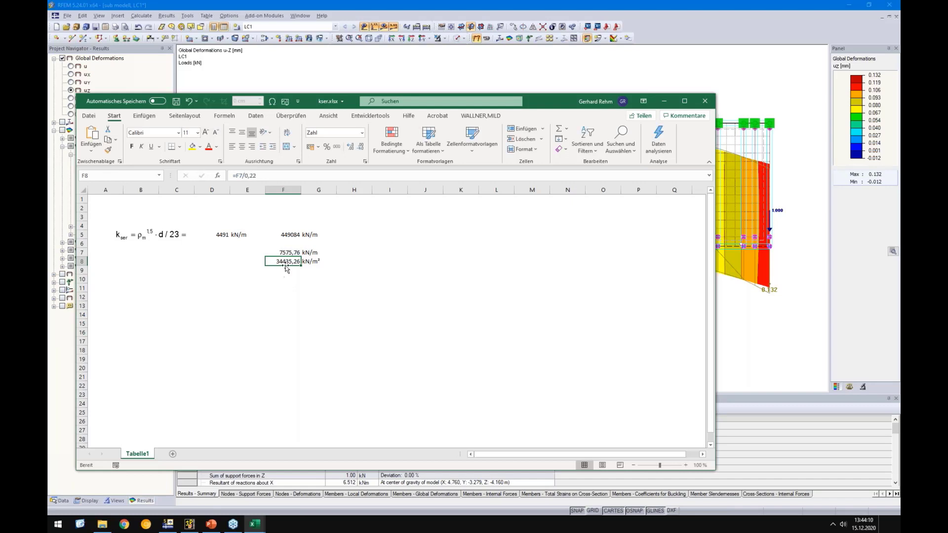
pyautogui.hotkey('ctrl', 'c')
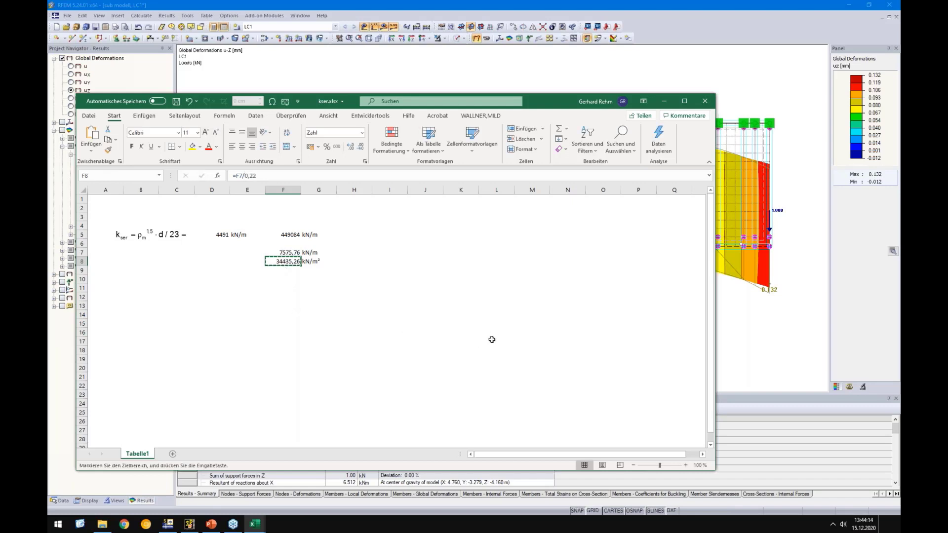
# Return to RFEM, minimize the sub-model window and maximize the CAD model
pyautogui.click(744, 321)
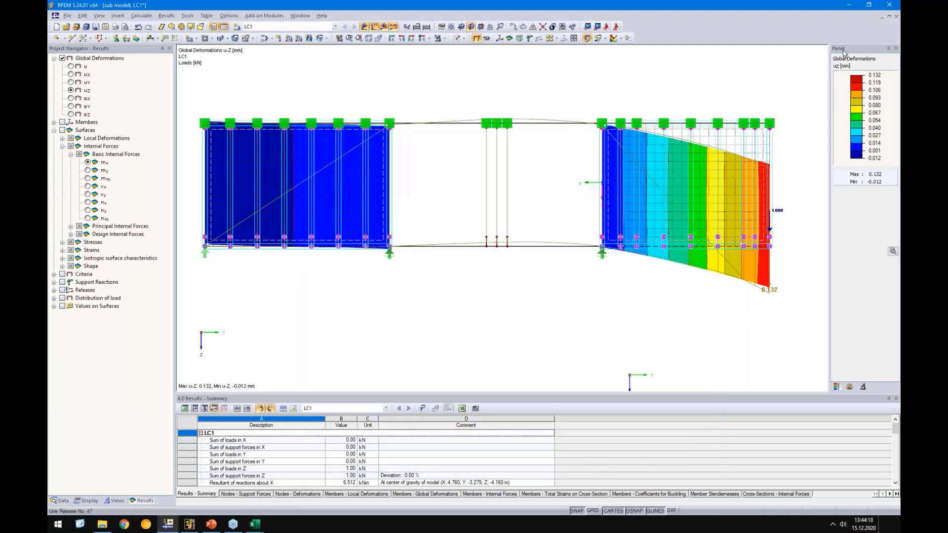
pyautogui.click(882, 17)
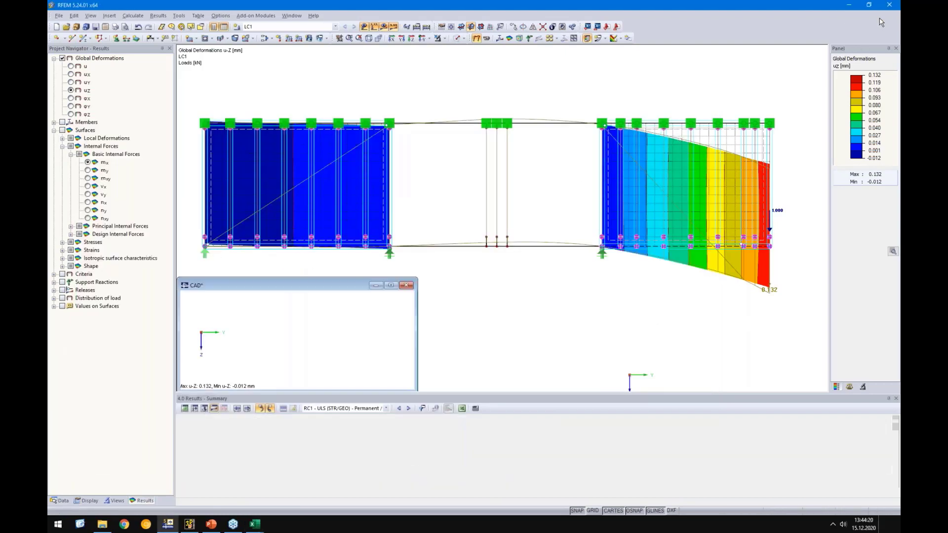
pyautogui.click(291, 15)
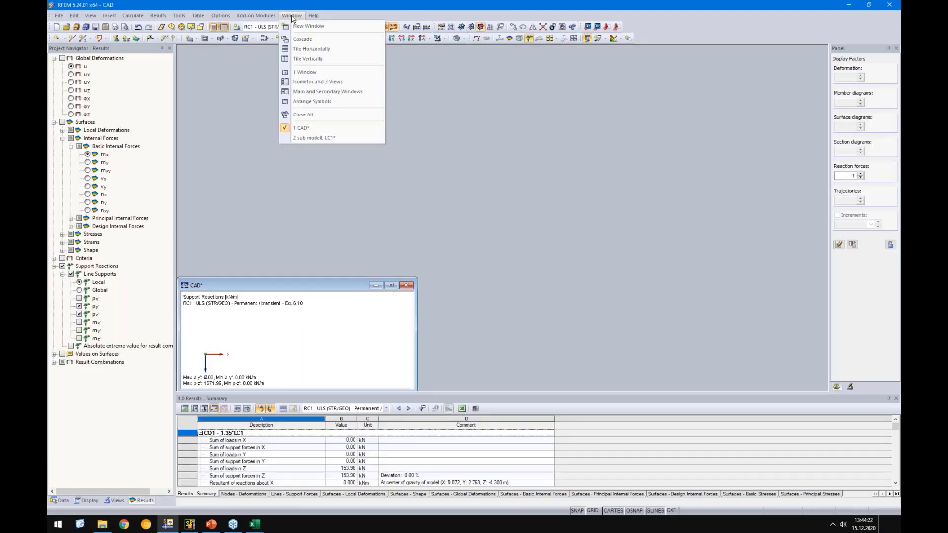
pyautogui.click(299, 132)
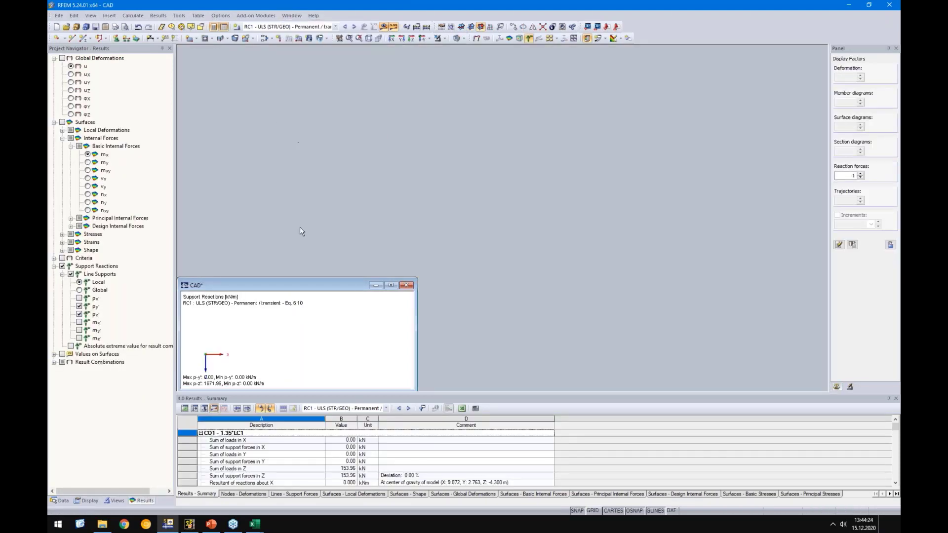
pyautogui.click(390, 285)
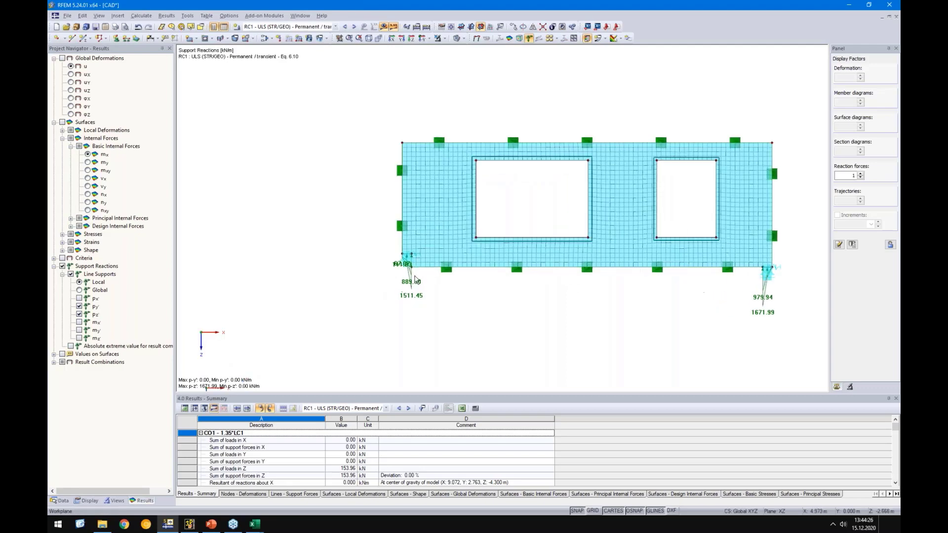
# Edit line support type 2 at the wall's lower-left corner, removing the rigid uZ support and clearing its spring constant
pyautogui.scroll(5, 414, 257)
pyautogui.doubleClick(345, 181)
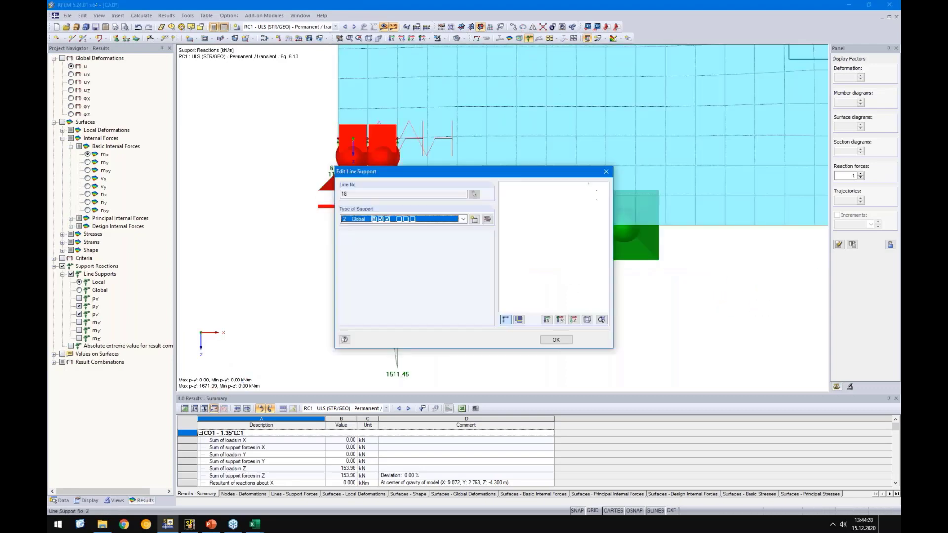
pyautogui.click(487, 220)
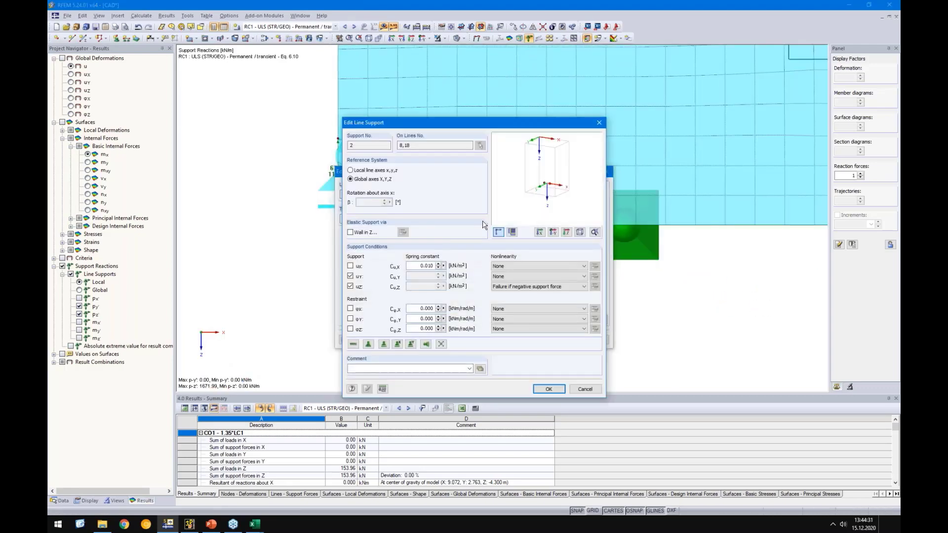
pyautogui.click(351, 287)
pyautogui.doubleClick(416, 287)
pyautogui.press('Delete')
# Copy F8 from kser.xlsx in Excel and set line support 2's Z spring constant in RFEM to 34435.26 kN/m²
pyautogui.moveTo(254, 523)
pyautogui.click(217, 486)
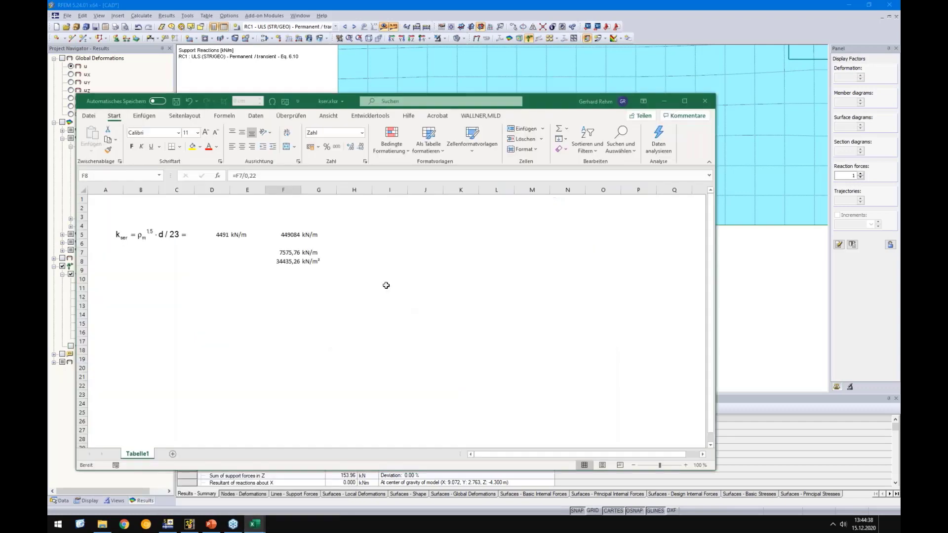
pyautogui.hotkey('ctrl', 'c')
pyautogui.click(772, 313)
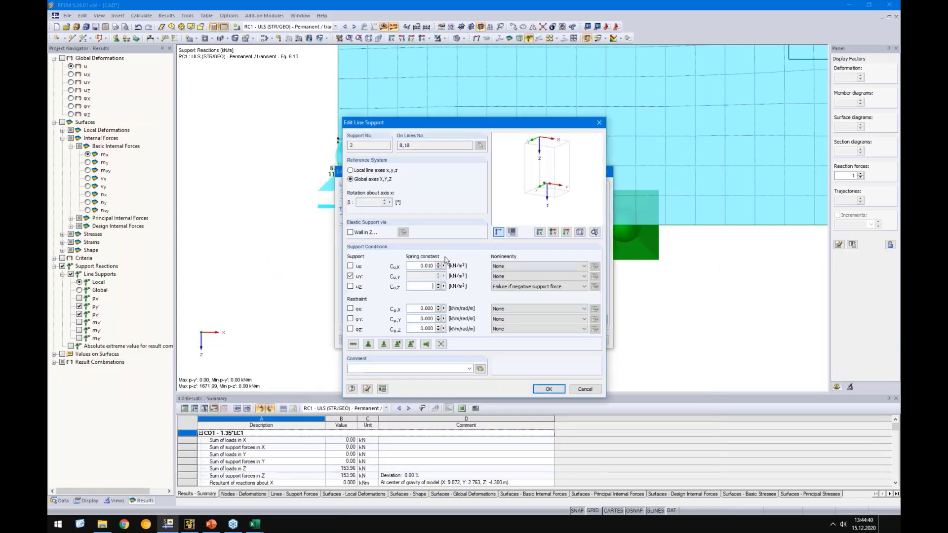
pyautogui.click(549, 389)
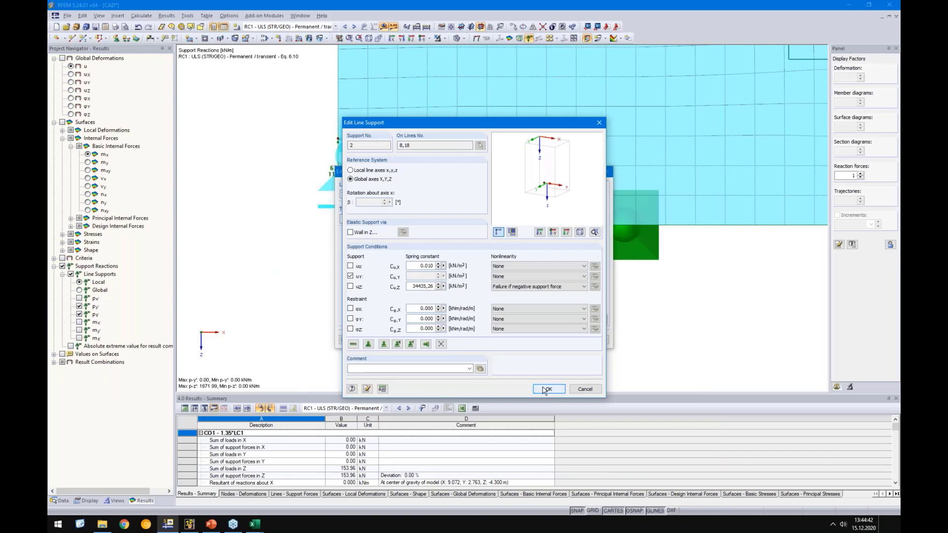
pyautogui.click(468, 285)
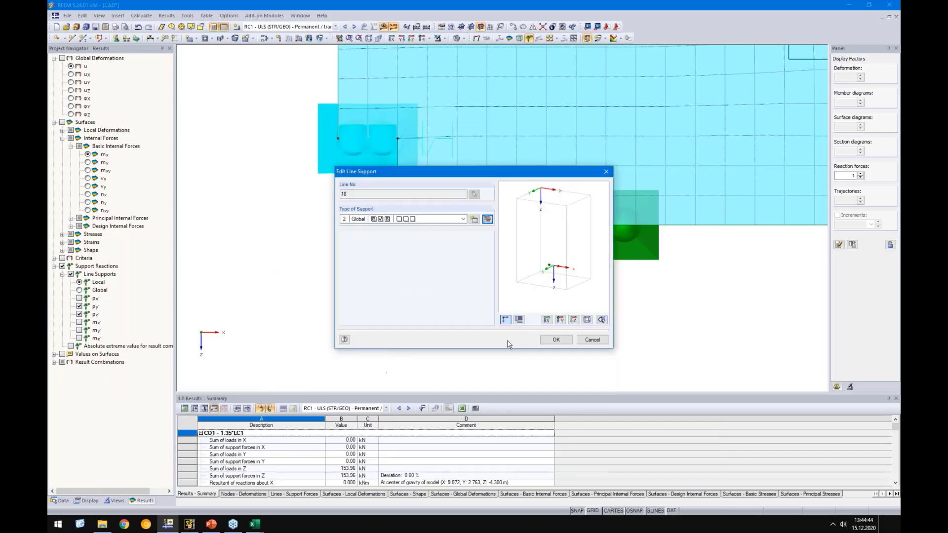
pyautogui.click(555, 340)
# Open the line support at the wall's lower-right corner for editing
pyautogui.scroll(-7, 460, 273)
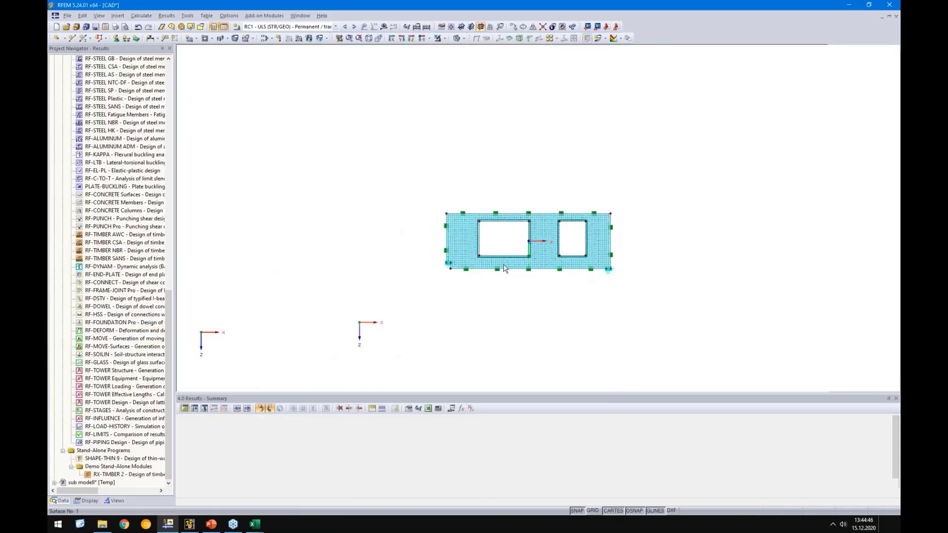
pyautogui.scroll(4, 608, 269)
pyautogui.doubleClick(611, 295)
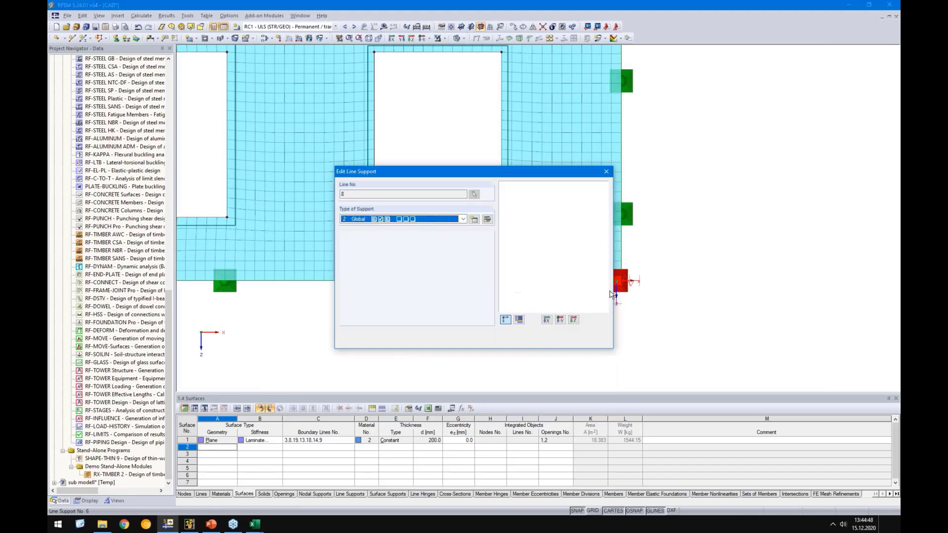
# Switch to cadwork 3D, show the building view M-10 and examine the properties of the ground-floor corner post
pyautogui.click(190, 525)
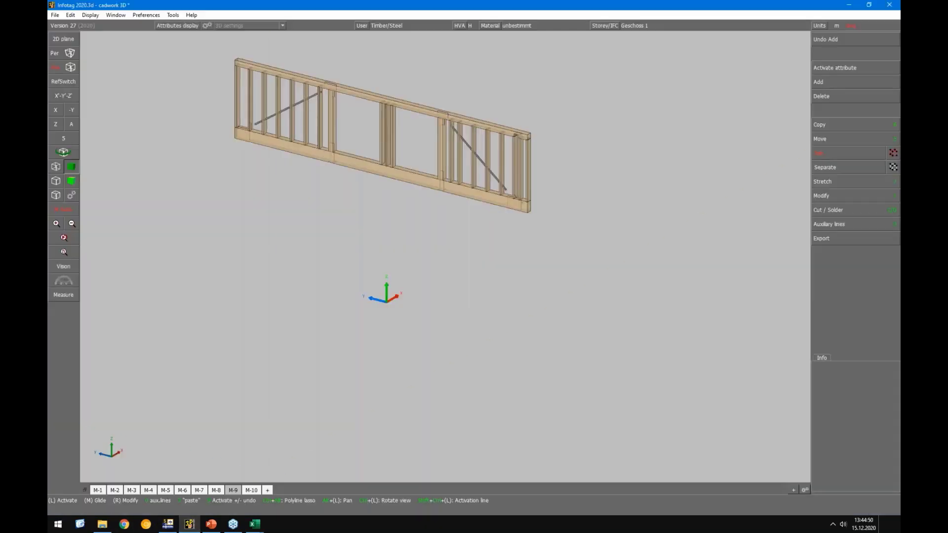
pyautogui.click(251, 490)
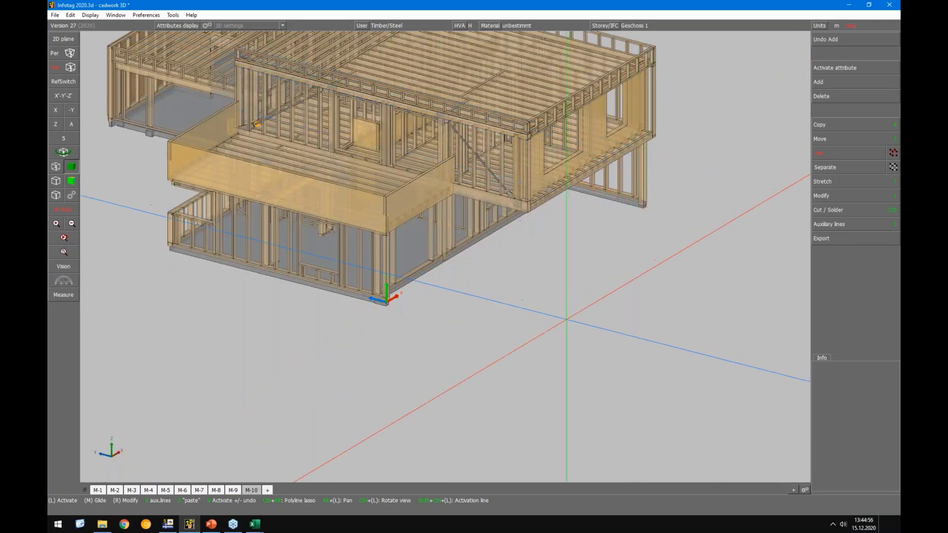
pyautogui.rightClick(645, 171)
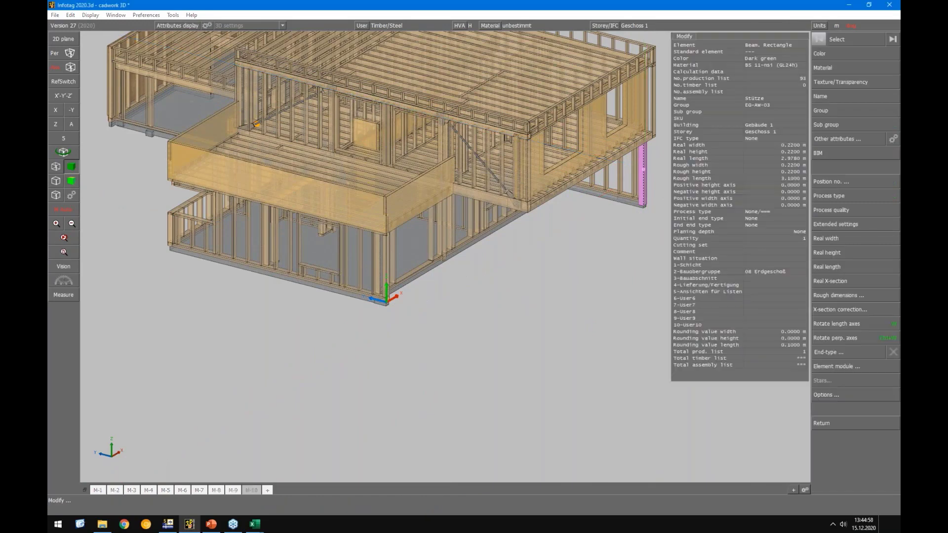
# Return to RFEM and create a new line support type as an elastic wall in Z, 220 mm wide and 3 m high
pyautogui.middleClick(713, 153)
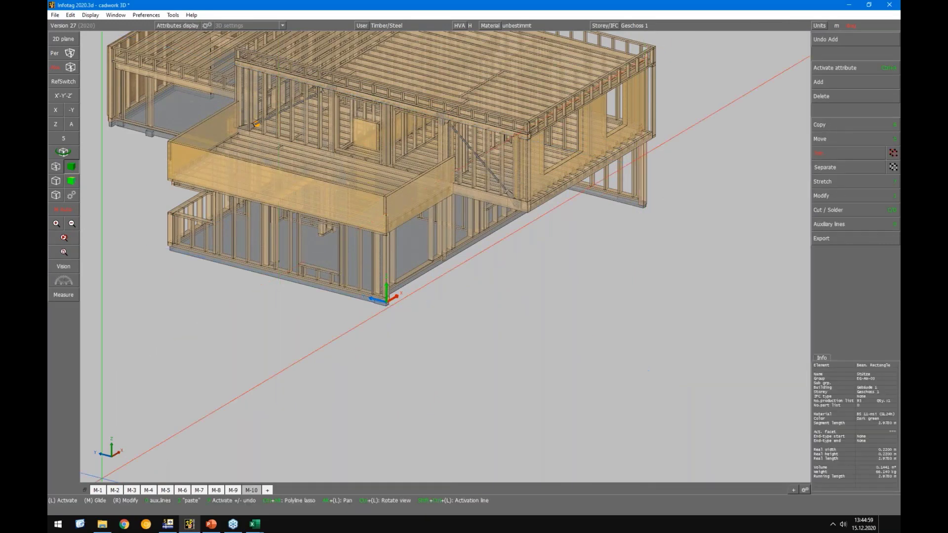
pyautogui.click(168, 524)
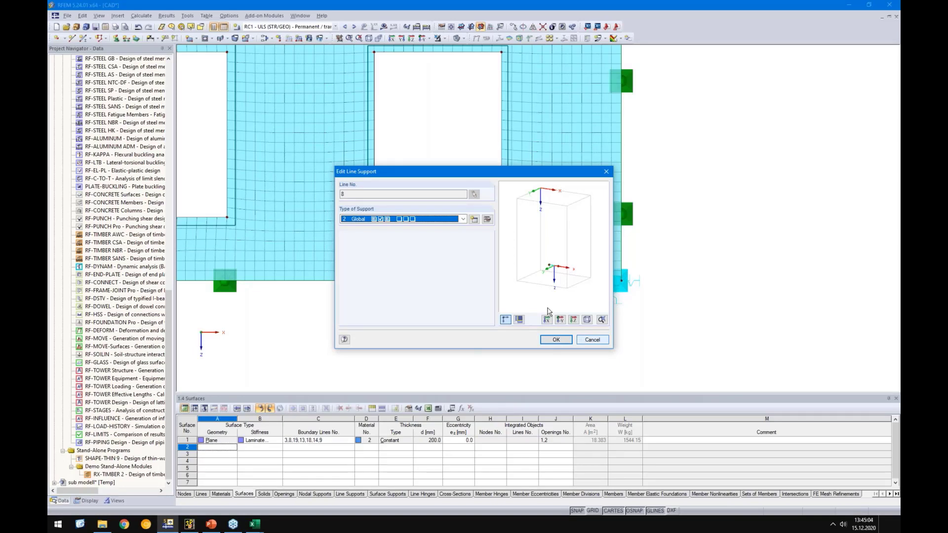
pyautogui.click(474, 220)
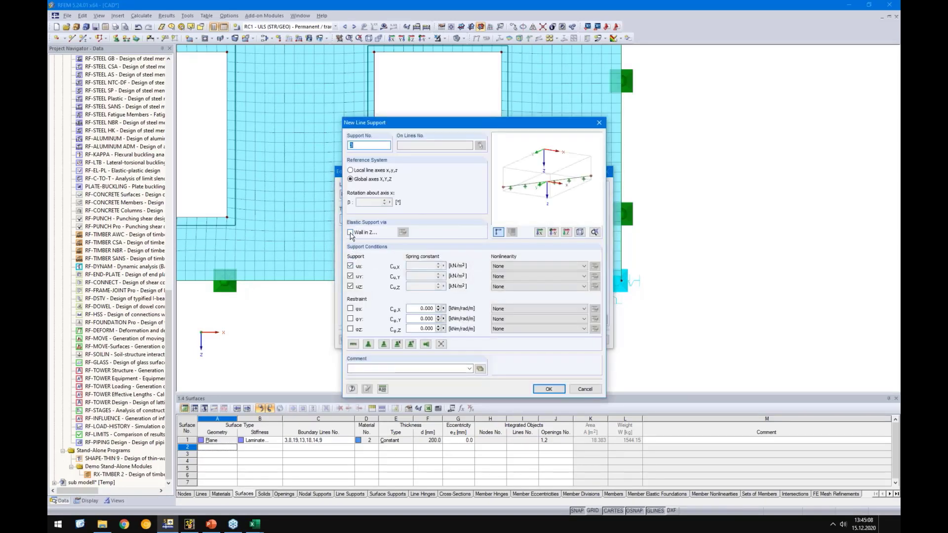
pyautogui.click(353, 235)
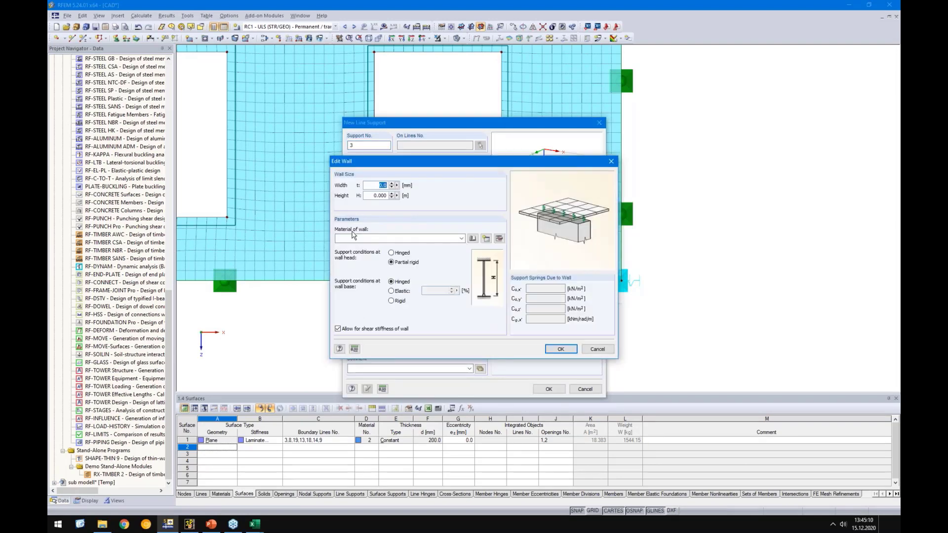
pyautogui.write('220')
pyautogui.doubleClick(369, 196)
pyautogui.write('3')
# Assign Lightweight Concrete LC12/13 from the concrete material library as the supporting wall's material
pyautogui.click(474, 241)
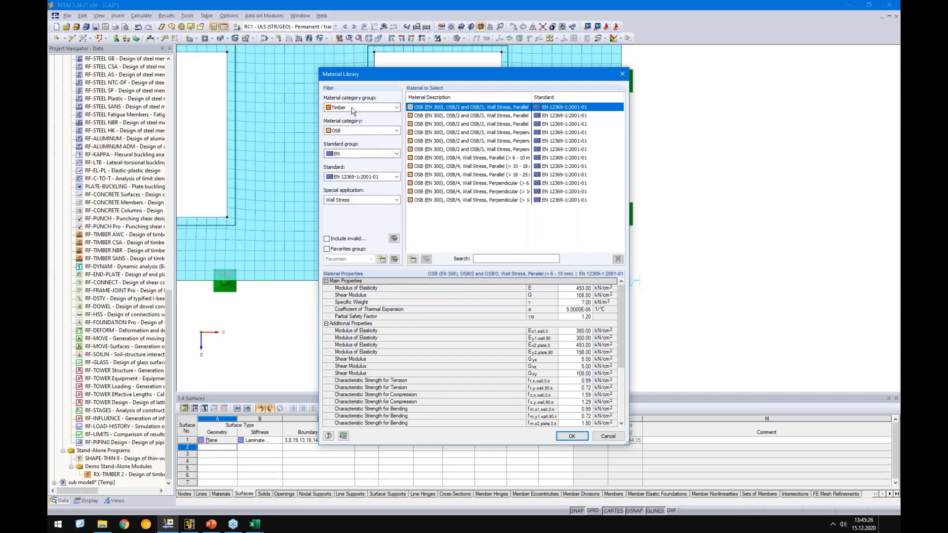
pyautogui.click(345, 107)
pyautogui.click(341, 123)
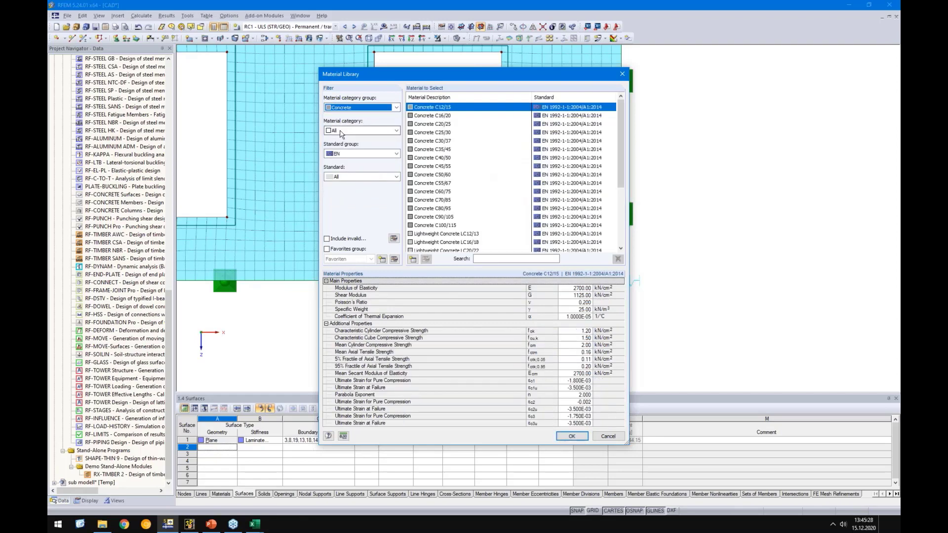
pyautogui.click(340, 130)
pyautogui.click(345, 152)
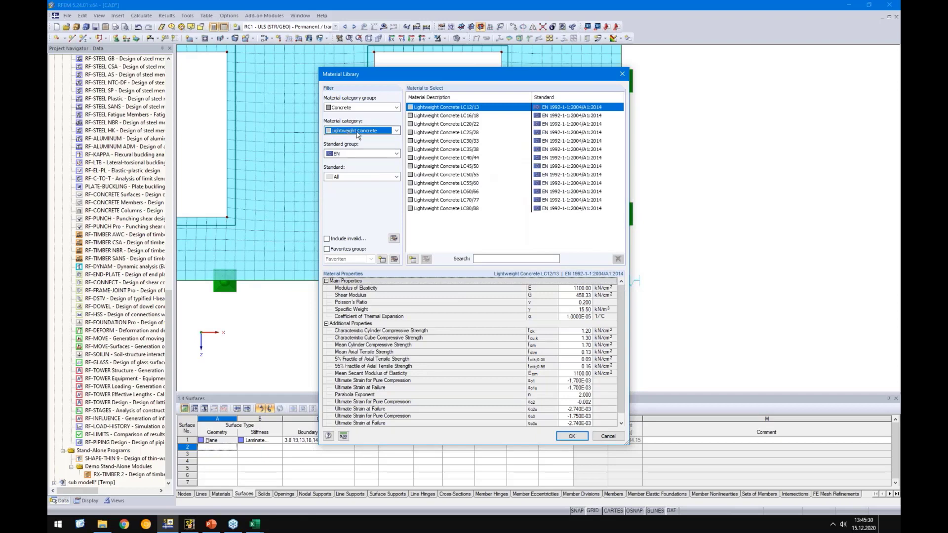
pyautogui.click(578, 296)
pyautogui.click(574, 289)
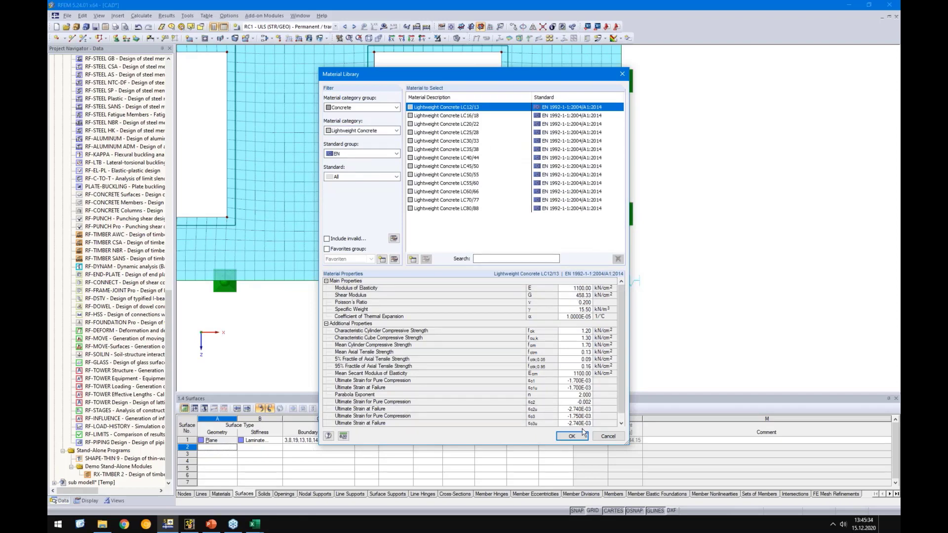
pyautogui.click(572, 436)
# Set the wall head to hinged, inspect the resulting vertical spring, and apply the wall springs to the new line support
pyautogui.click(398, 254)
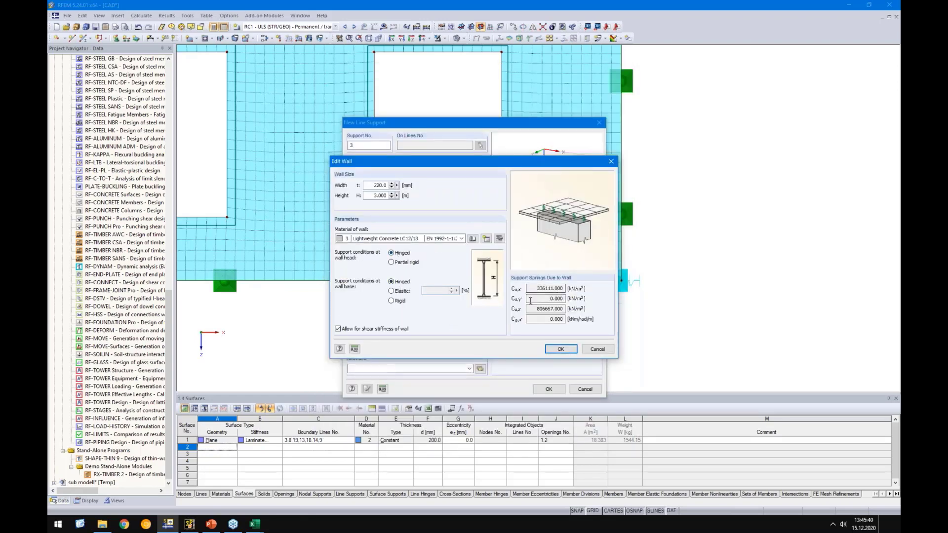
pyautogui.moveTo(535, 309); pyautogui.dragTo(621, 307)
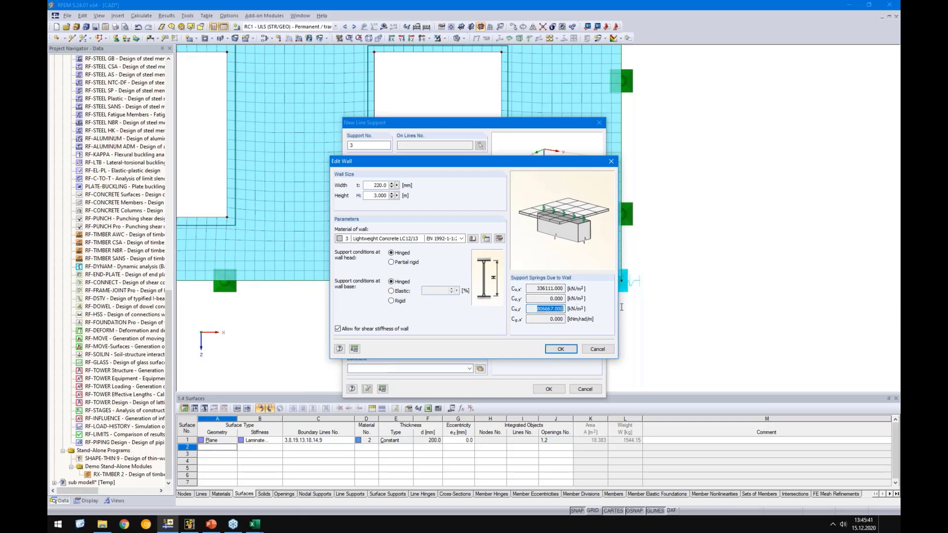
pyautogui.click(536, 310)
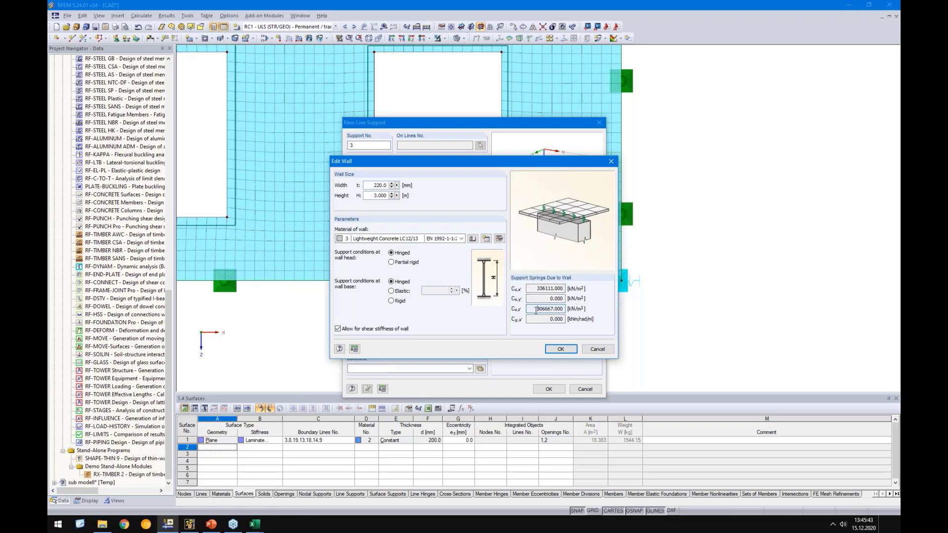
pyautogui.click(572, 350)
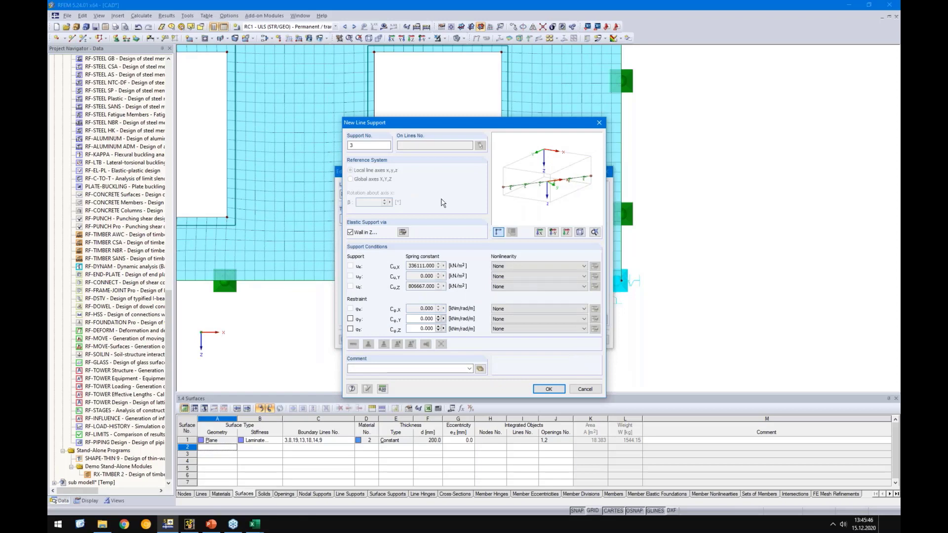
# Deactivate the wall-in-Z option, set the support's x spring constant to 0.010 kN/m², and assign the new type to line 8
pyautogui.moveTo(401, 124); pyautogui.dragTo(249, 93)
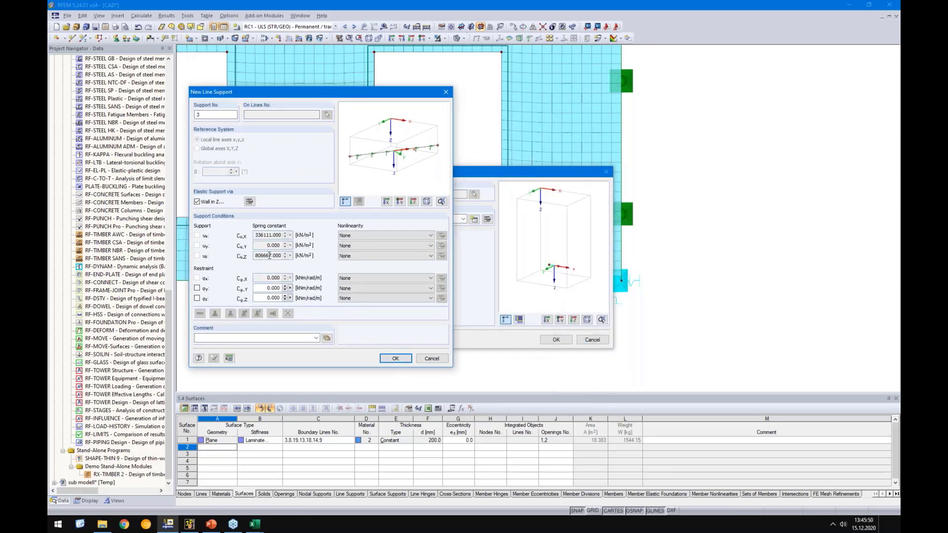
pyautogui.moveTo(256, 235); pyautogui.dragTo(292, 234)
pyautogui.click(197, 202)
pyautogui.doubleClick(260, 235)
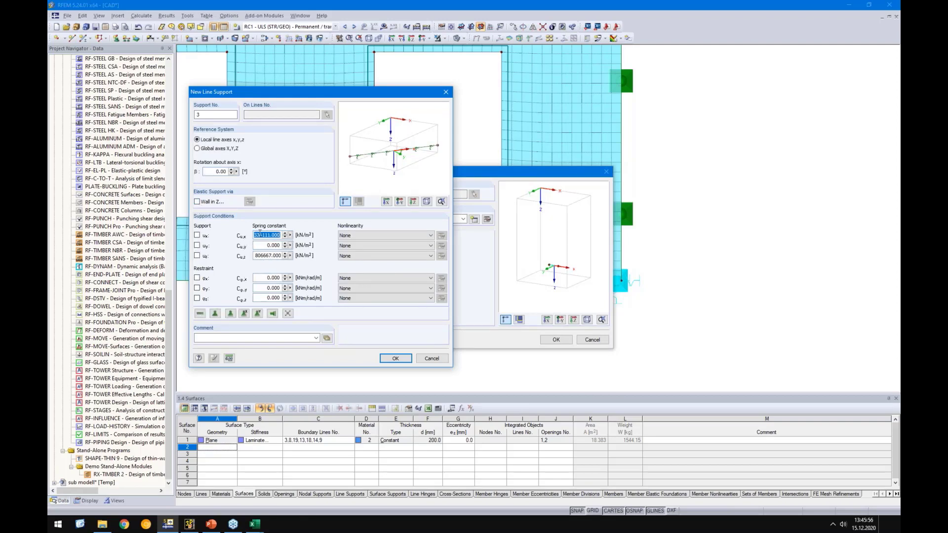
pyautogui.write('0,')
pyautogui.click(395, 358)
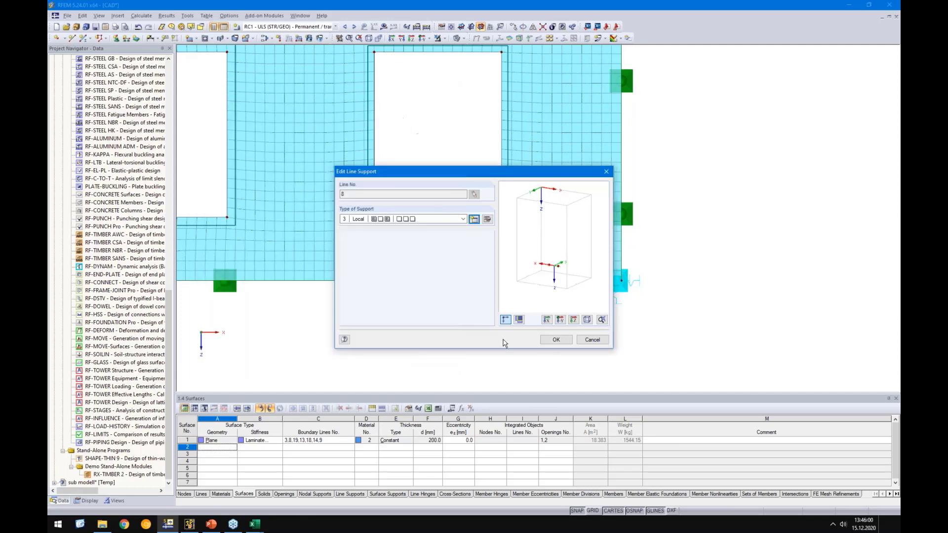
pyautogui.click(551, 340)
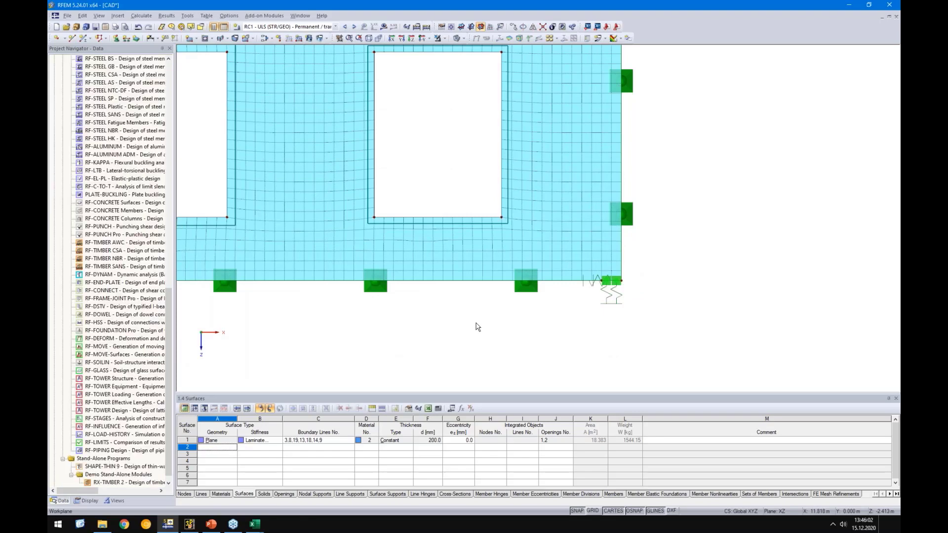
# Reopen the line support at the wall's lower-right corner and review the uz nonlinearity options, keeping None
pyautogui.moveTo(476, 323); pyautogui.dragTo(689, 349, button='middle')
pyautogui.scroll(-1, 689, 349)
pyautogui.press('F8')
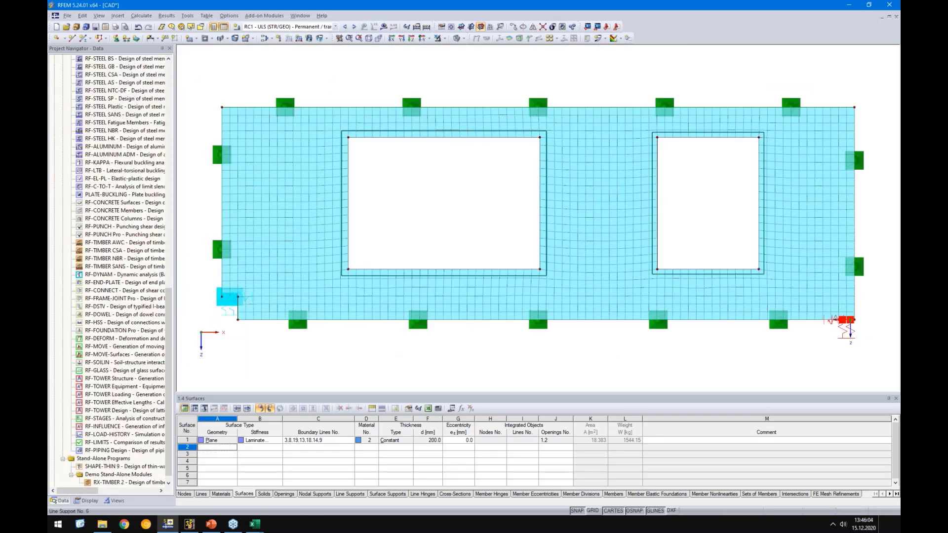
pyautogui.doubleClick(593, 267)
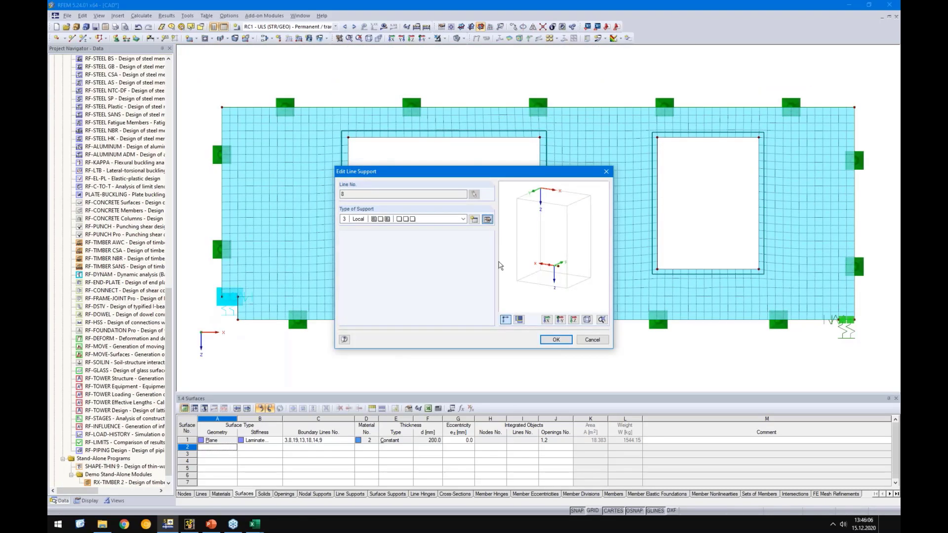
pyautogui.click(487, 219)
pyautogui.click(508, 286)
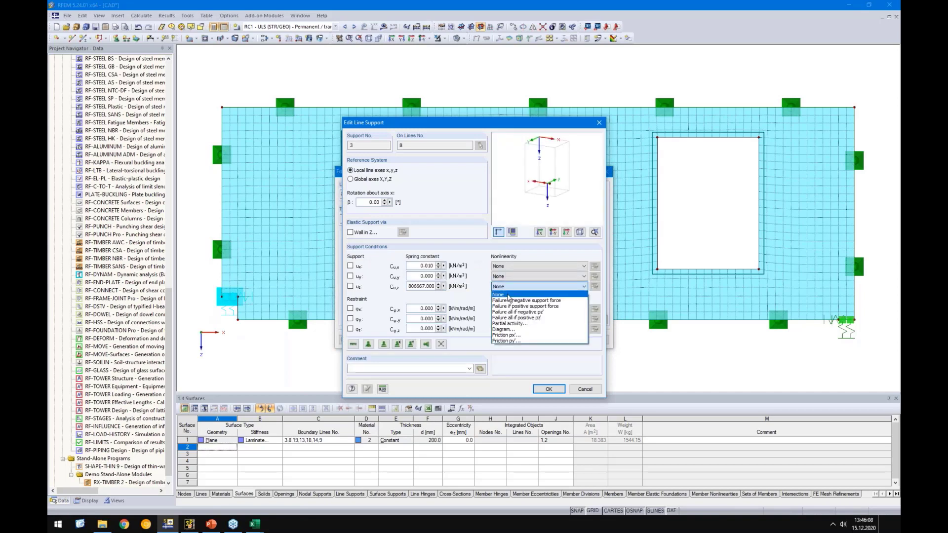
pyautogui.click(508, 298)
pyautogui.click(549, 389)
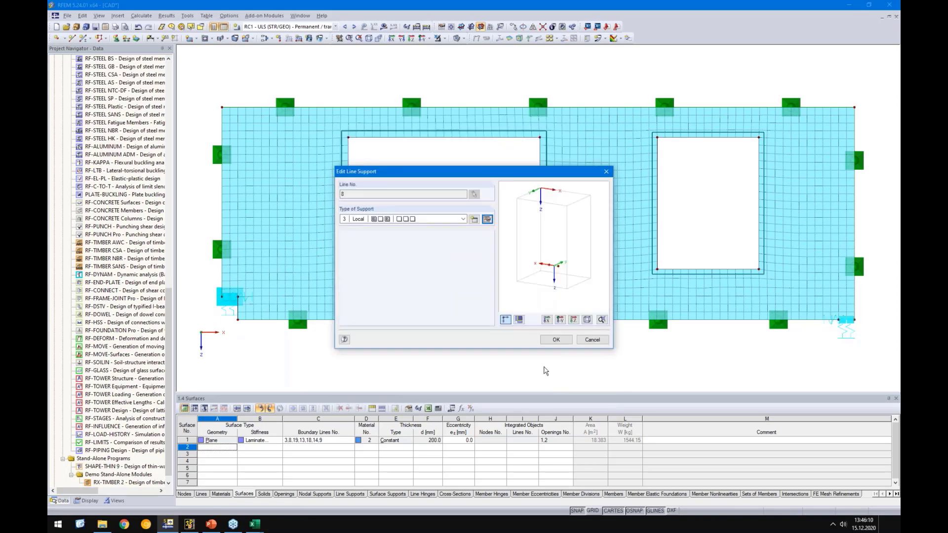
pyautogui.click(549, 339)
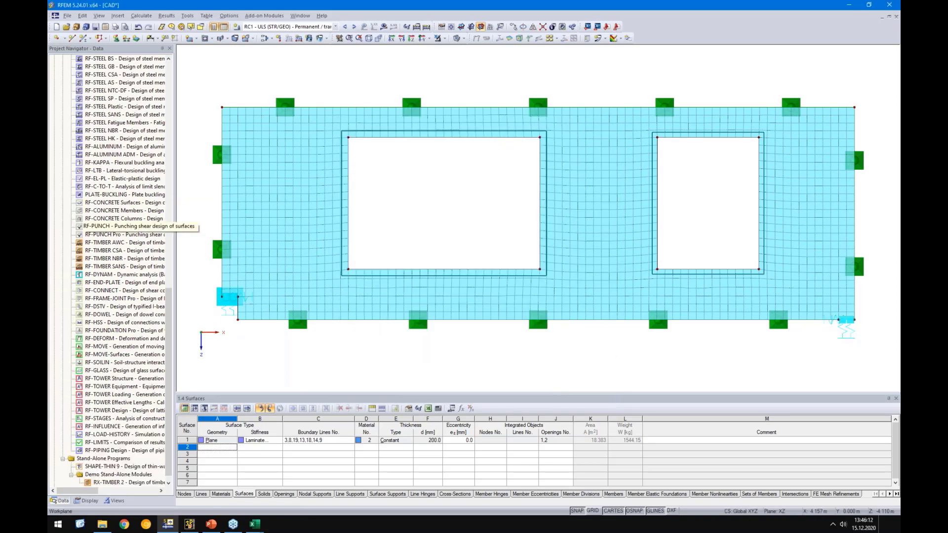
# Open the RF-LAMINATE add-on module and calculate the laminate design of surface 1 for CO4
pyautogui.scroll(9, 154, 240)
pyautogui.doubleClick(124, 218)
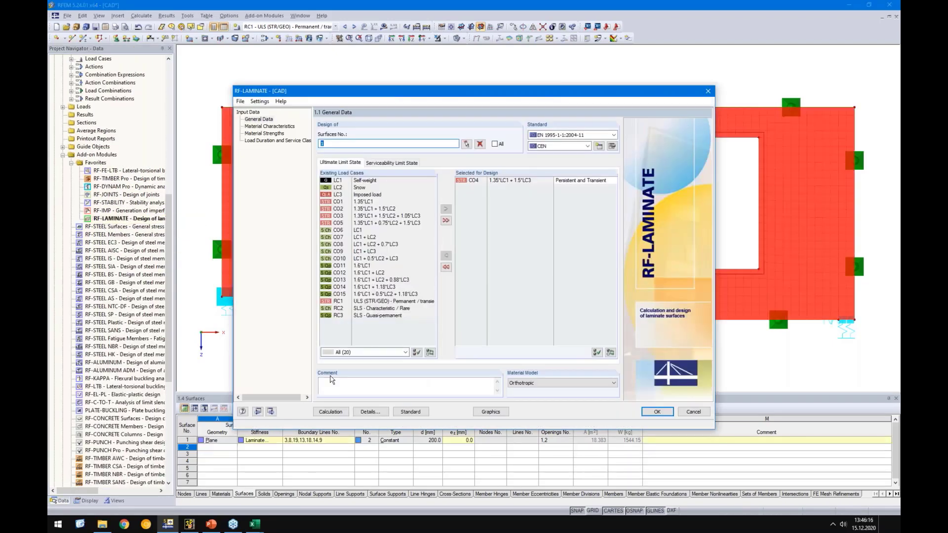
pyautogui.click(330, 412)
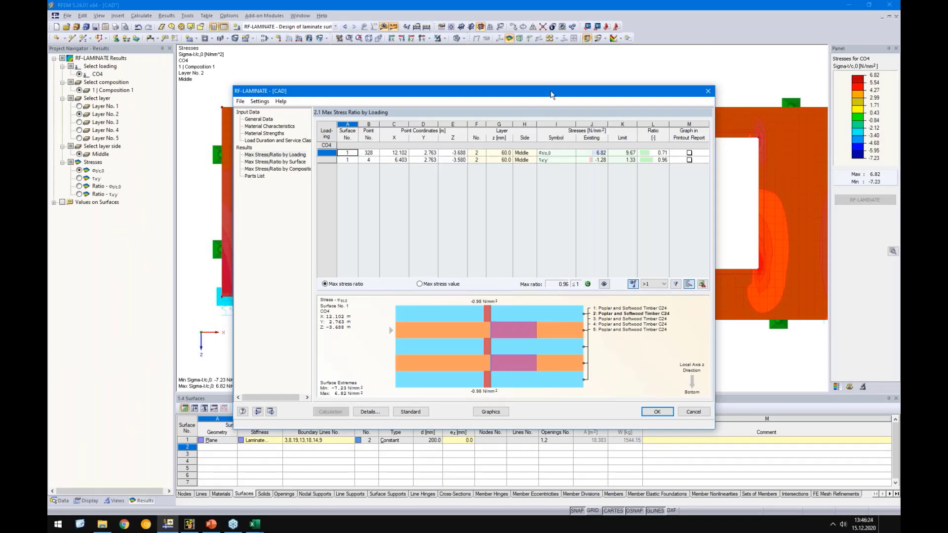
# Examine the maximum stress ratios by loading and locate the governing shear ratio on the wall, then close the module
pyautogui.moveTo(552, 95); pyautogui.dragTo(215, 177)
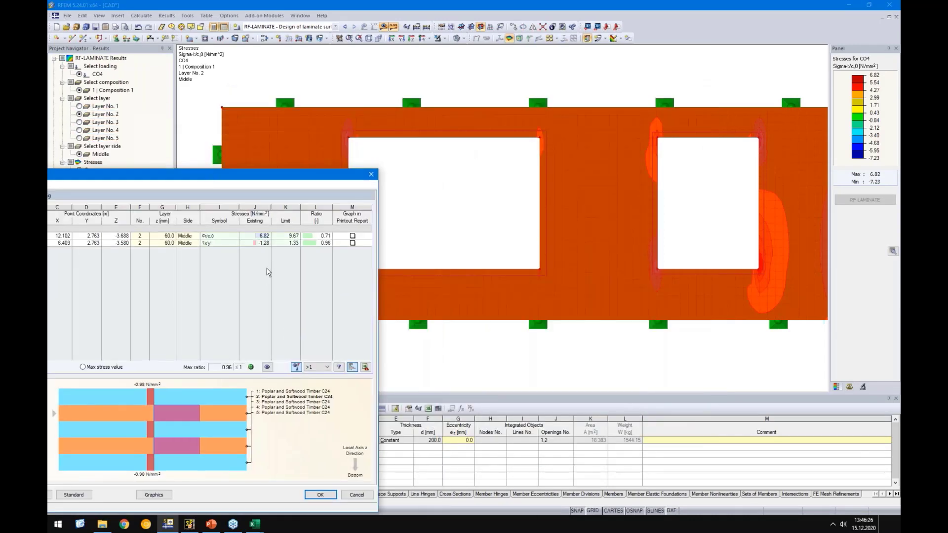
pyautogui.click(318, 243)
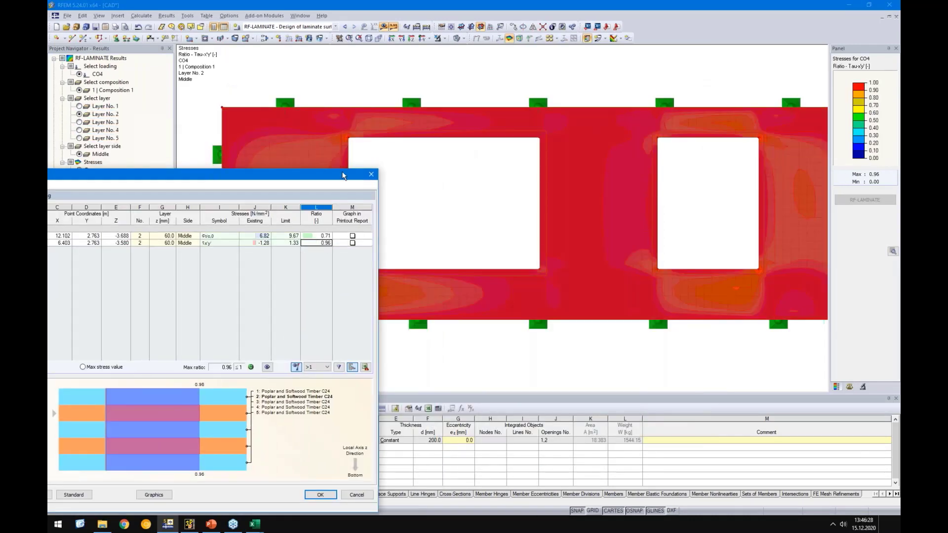
pyautogui.moveTo(344, 176); pyautogui.dragTo(272, 138)
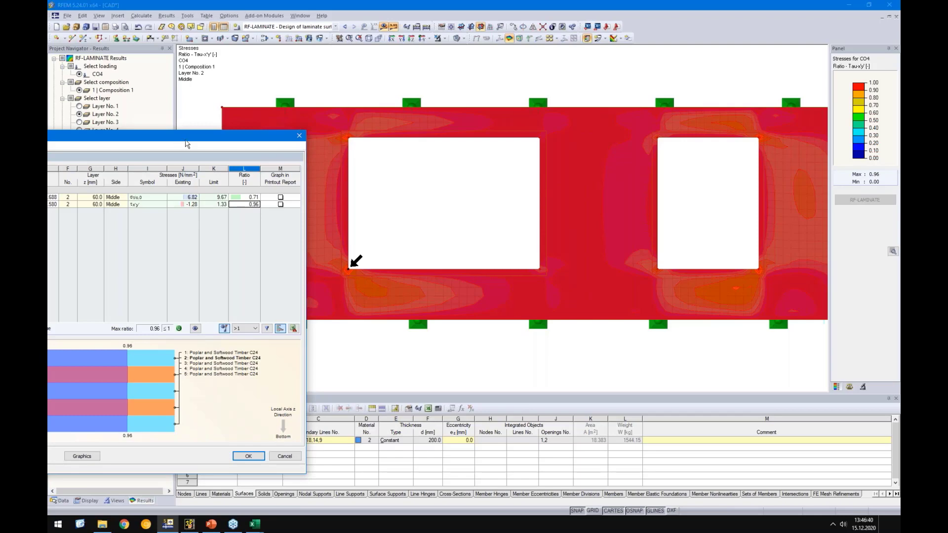
pyautogui.moveTo(187, 144); pyautogui.dragTo(569, 95)
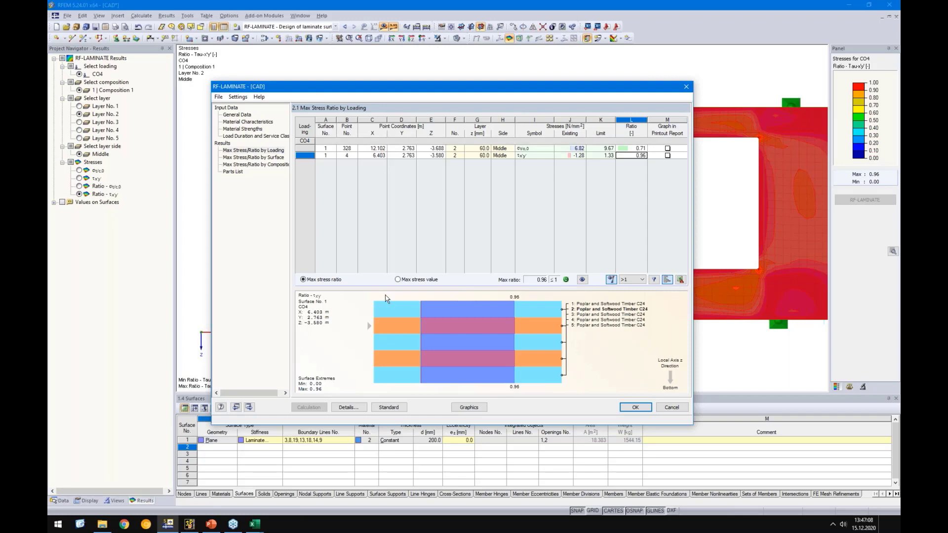
pyautogui.click(635, 407)
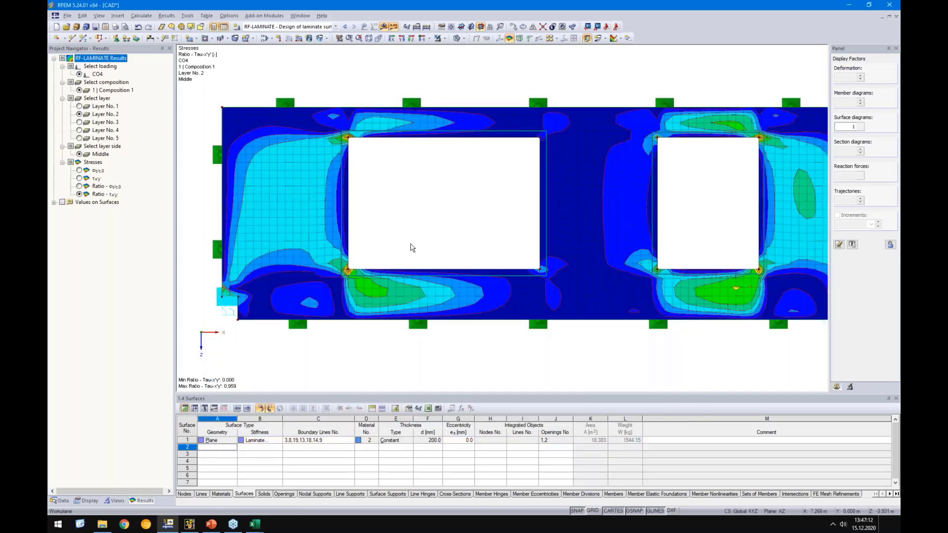
# Display the sigma-t/c,0 normal stresses of Layer No. 1 on the whole wall
pyautogui.press('F8')
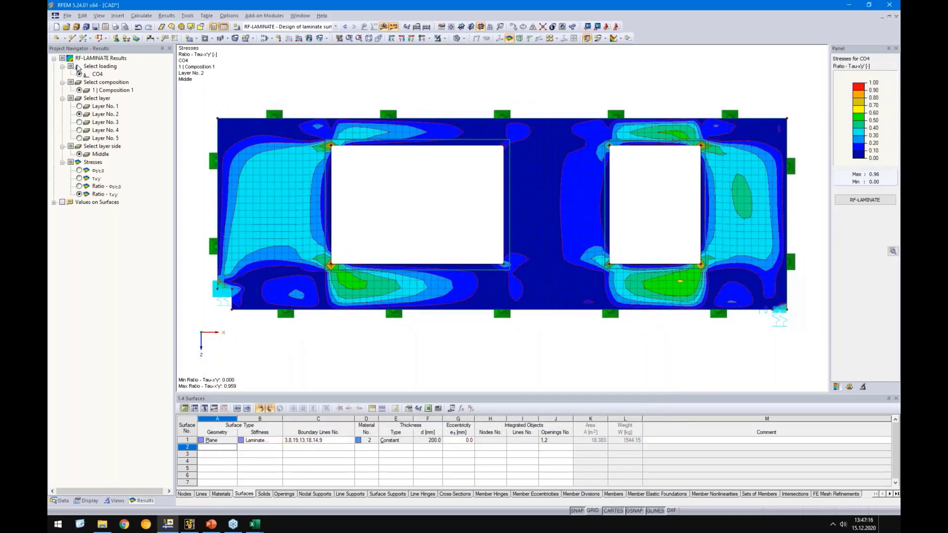
pyautogui.click(79, 106)
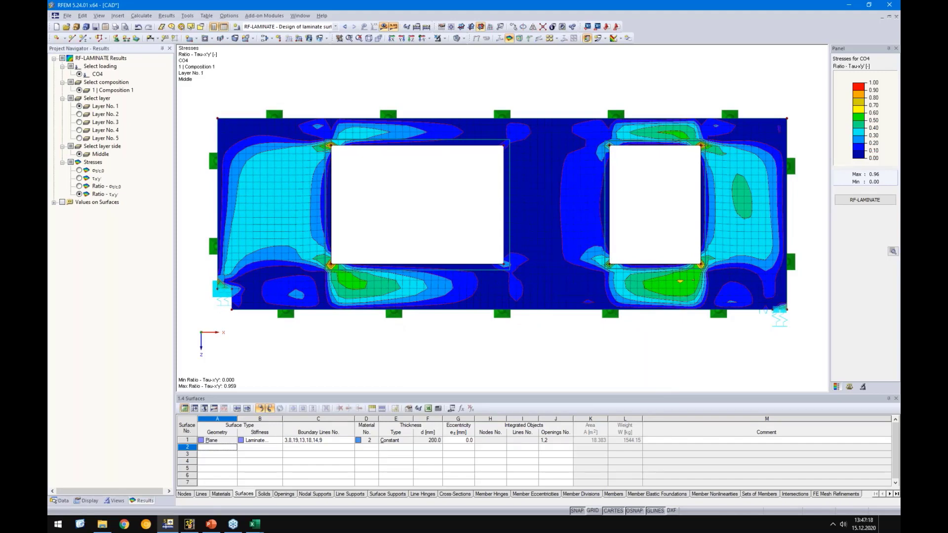
pyautogui.click(80, 154)
pyautogui.click(79, 171)
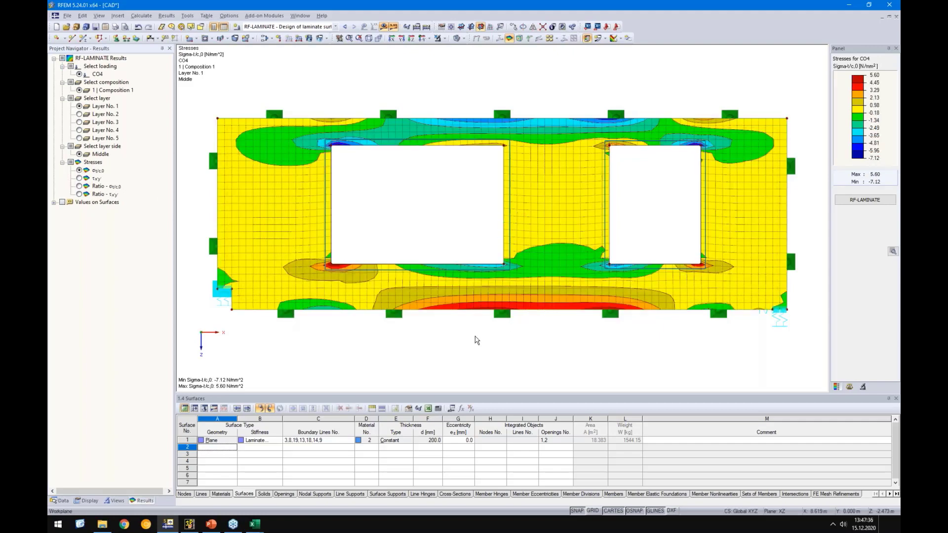
# Examine Layer No. 1's sigma-t/c,0 ratio, its tau-x'y' shear stresses and the tau-x'y' ratio
pyautogui.scroll(-1, 477, 340)
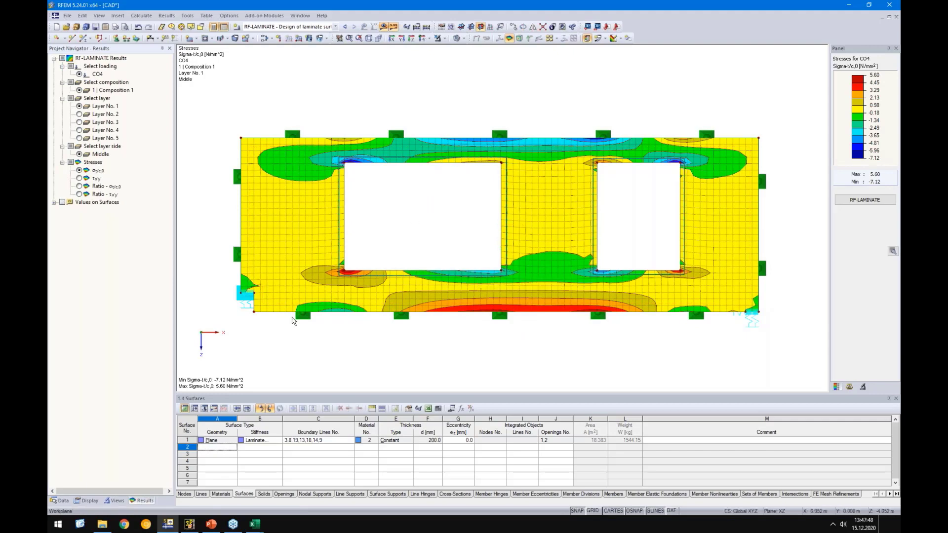
pyautogui.click(79, 186)
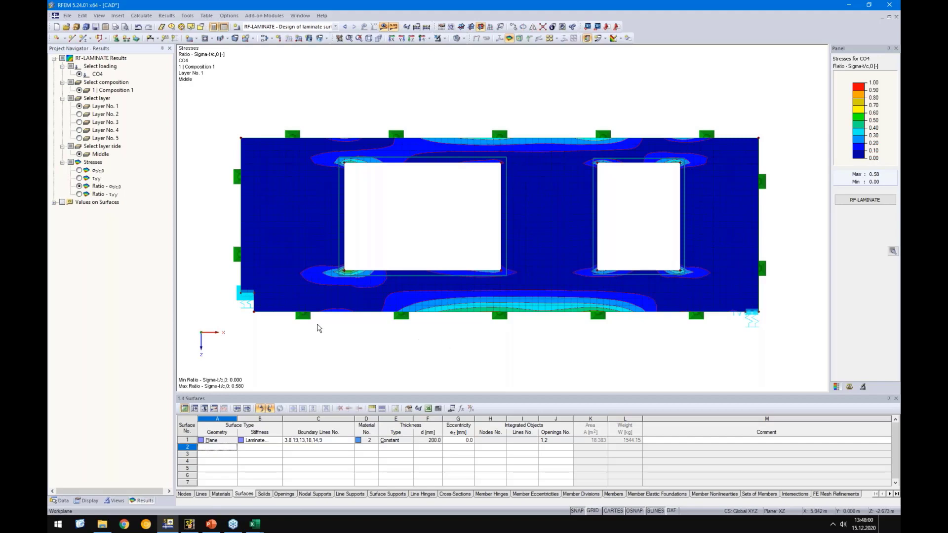
pyautogui.click(80, 178)
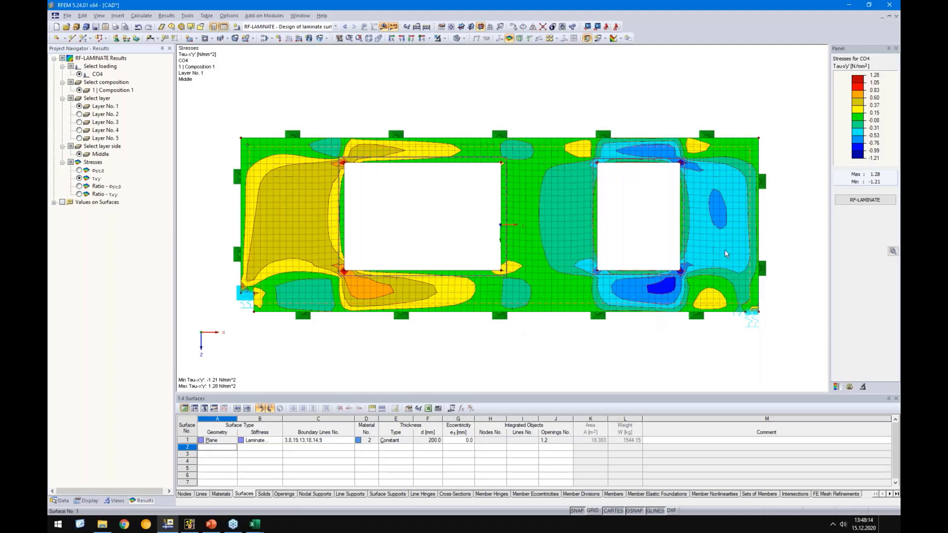
pyautogui.click(79, 195)
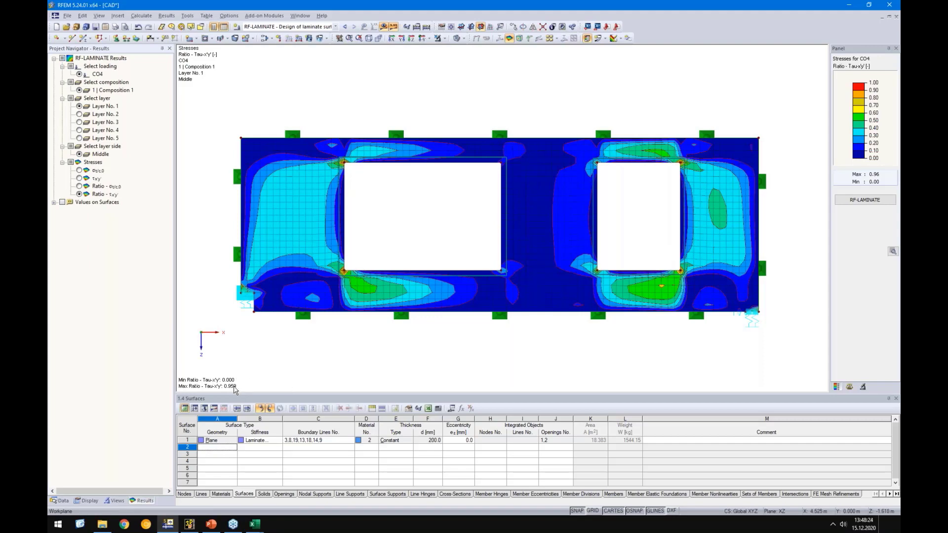
# Set the lower limit of the tau-x'y' ratio colour scale to 0.70
pyautogui.doubleClick(863, 117)
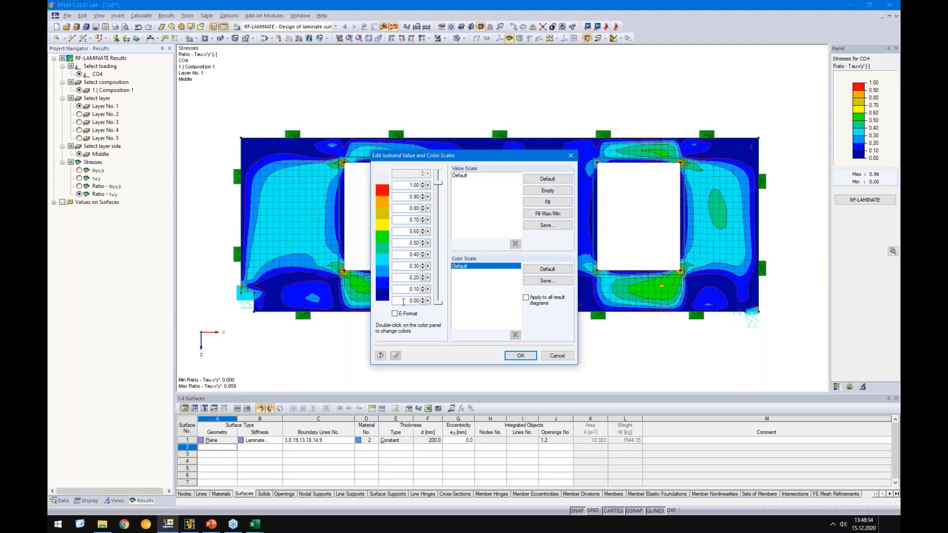
pyautogui.write('0.7')
pyautogui.click(520, 356)
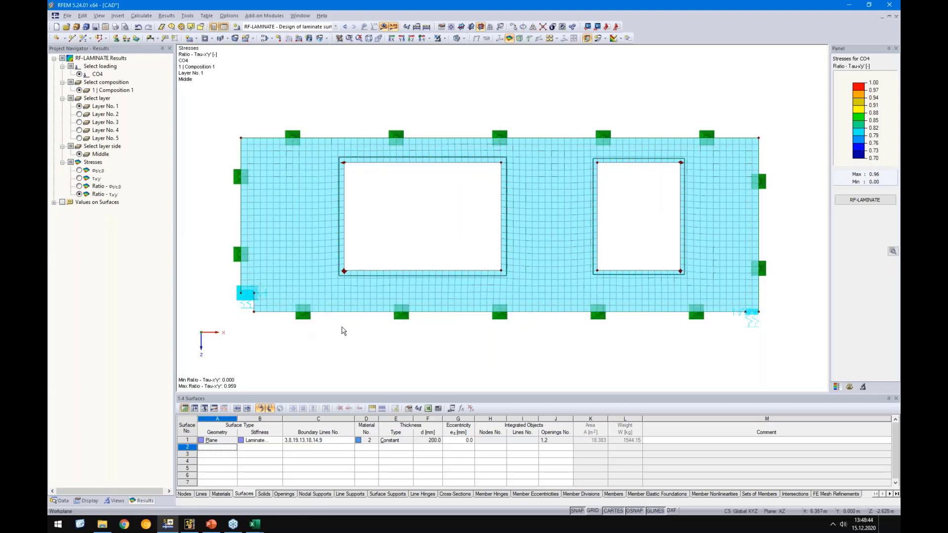
# Examine the tau-x'y' ratio peaks at the lower-left and upper-left corners of the large opening
pyautogui.scroll(5, 340, 272)
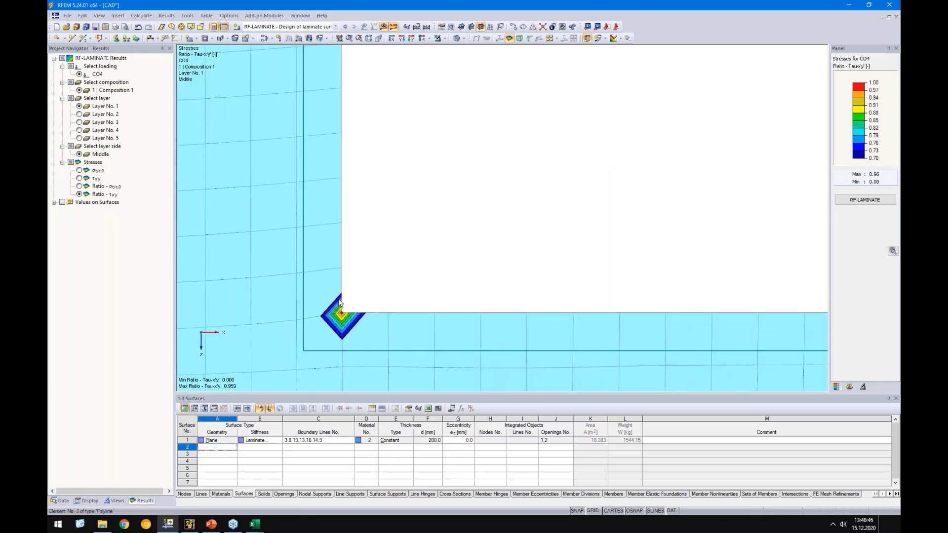
pyautogui.scroll(-5, 341, 326)
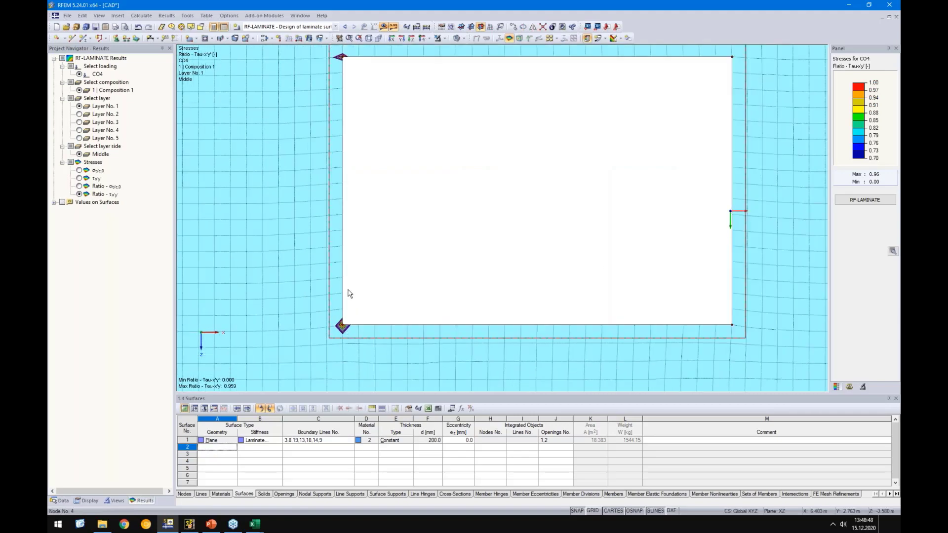
pyautogui.scroll(6, 360, 61)
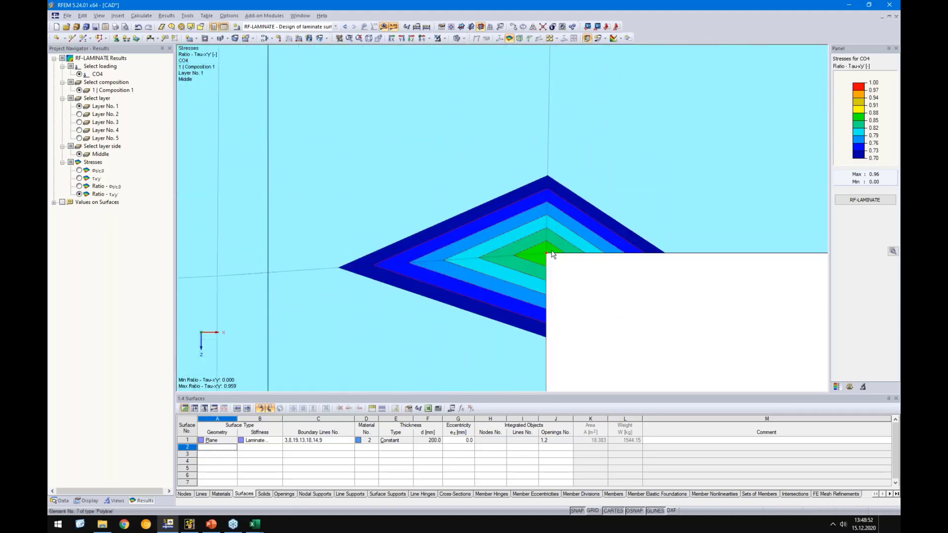
pyautogui.scroll(-4, 586, 224)
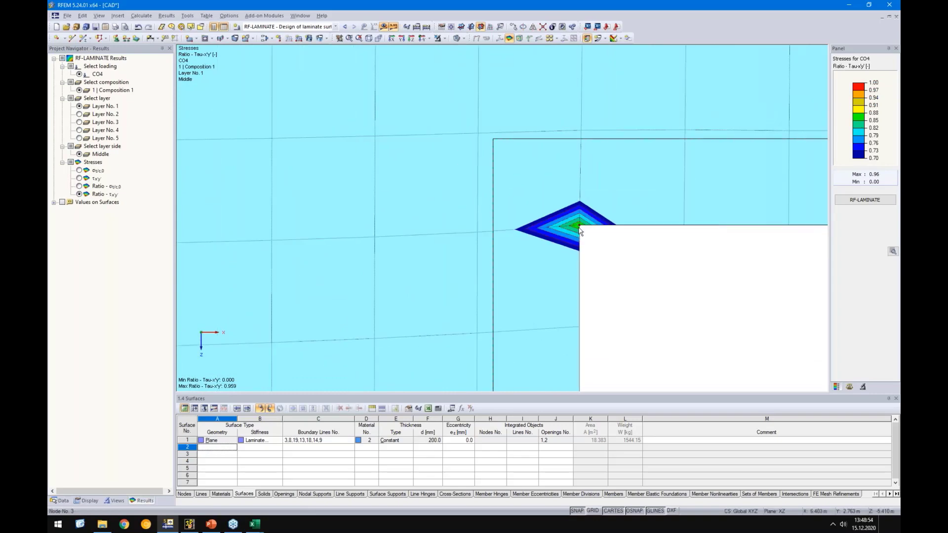
pyautogui.scroll(-5, 620, 233)
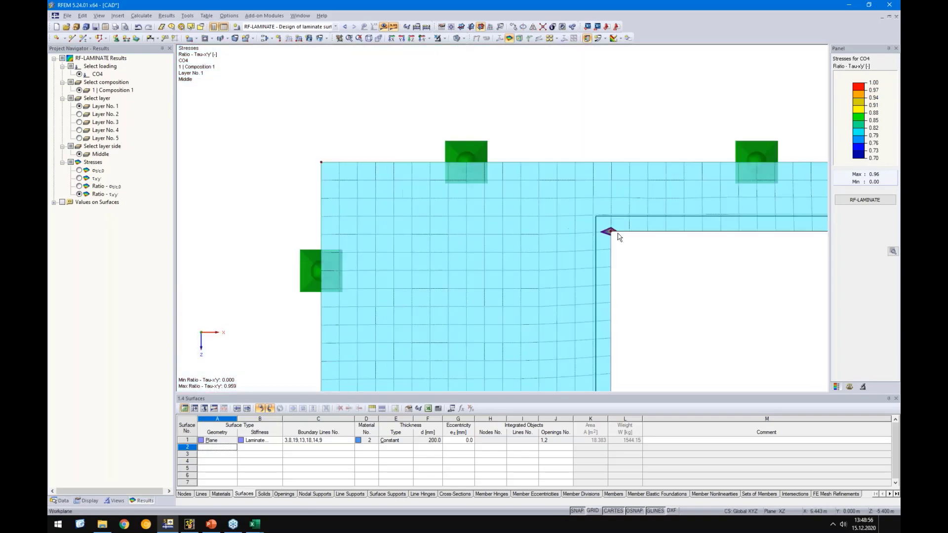
pyautogui.moveTo(653, 297); pyautogui.dragTo(508, 182, button='middle')
pyautogui.scroll(-4, 507, 182)
pyautogui.moveTo(599, 243); pyautogui.dragTo(360, 229, button='middle')
pyautogui.scroll(-1, 360, 229)
pyautogui.scroll(-1, 350, 233)
pyautogui.moveTo(309, 272); pyautogui.dragTo(395, 232, button='middle')
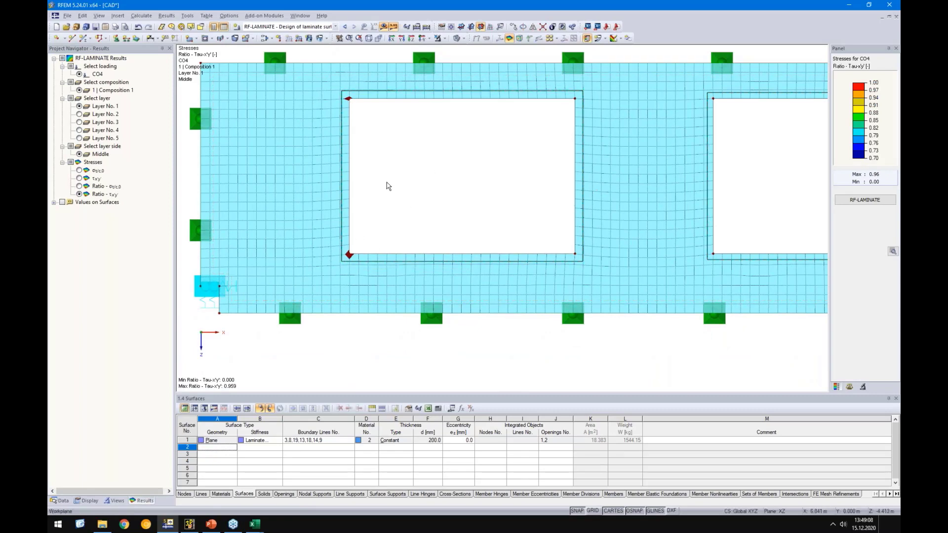
pyautogui.moveTo(386, 177); pyautogui.dragTo(412, 202, button='middle')
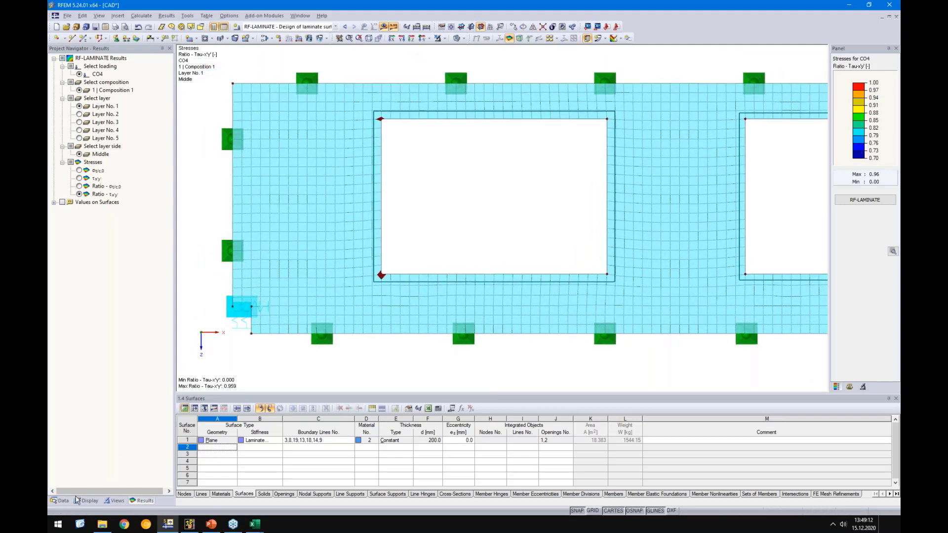
# Start a new average region on surface 1, centred on the lower-left corner node of the large opening
pyautogui.click(60, 500)
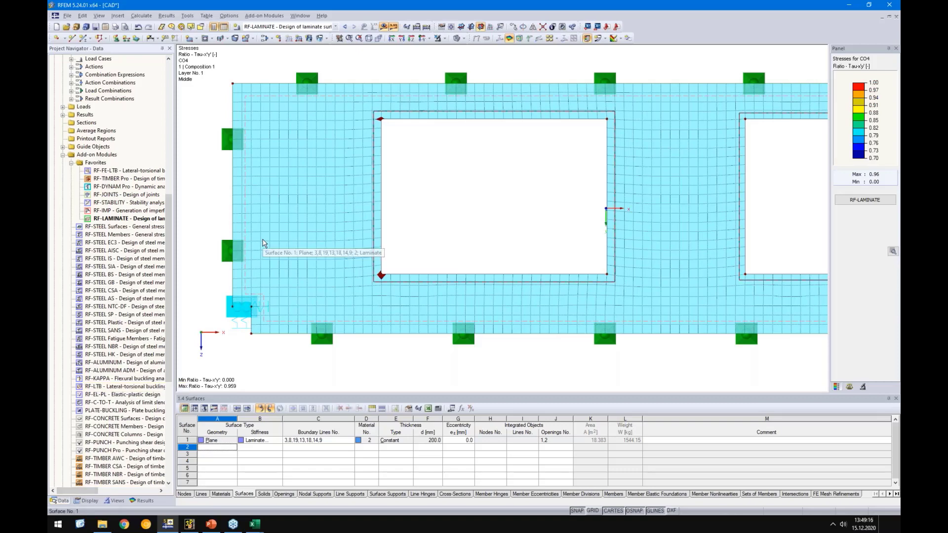
pyautogui.moveTo(407, 185); pyautogui.dragTo(433, 198, button='middle')
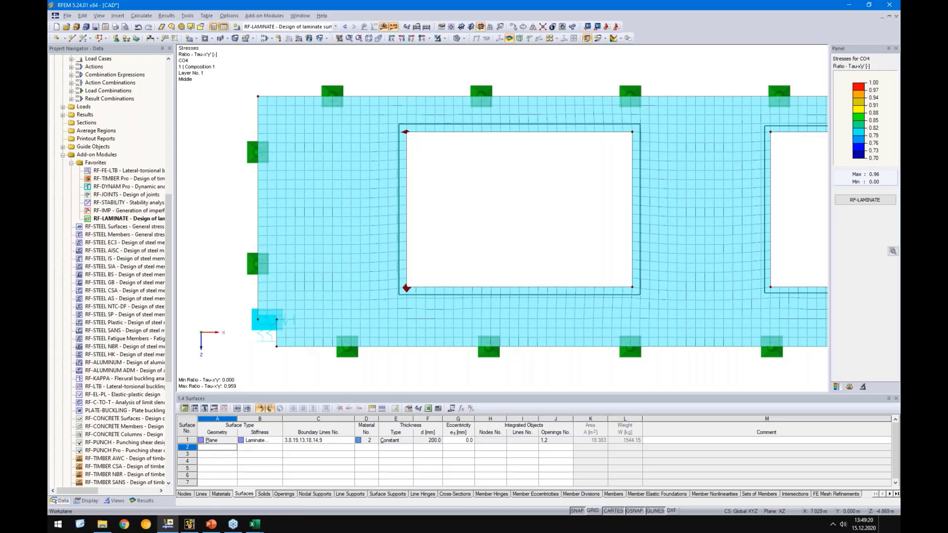
pyautogui.rightClick(97, 132)
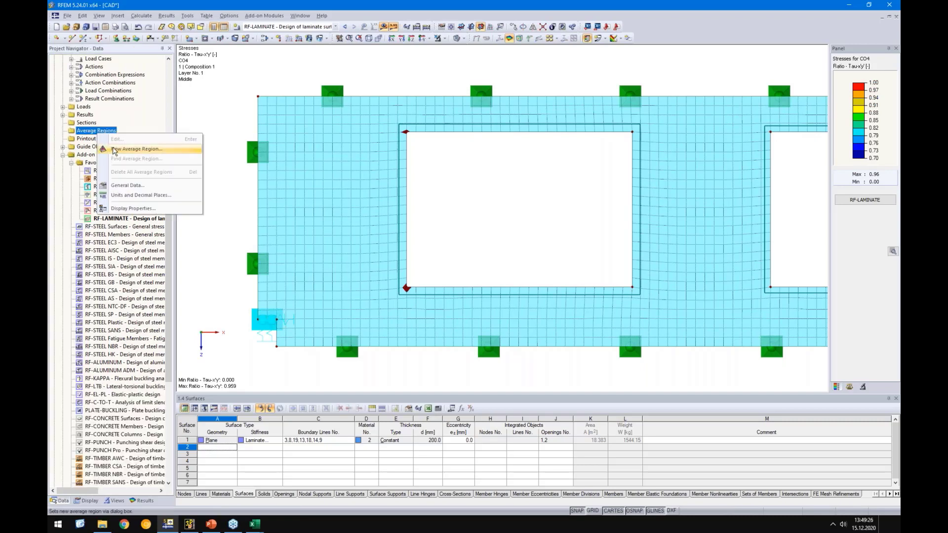
pyautogui.click(113, 150)
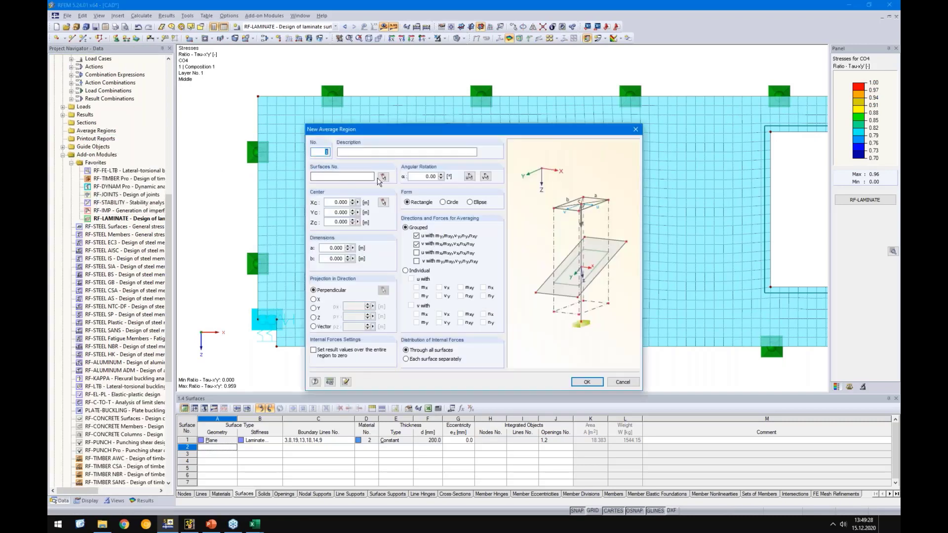
pyautogui.click(359, 176)
pyautogui.write('1')
pyautogui.click(383, 203)
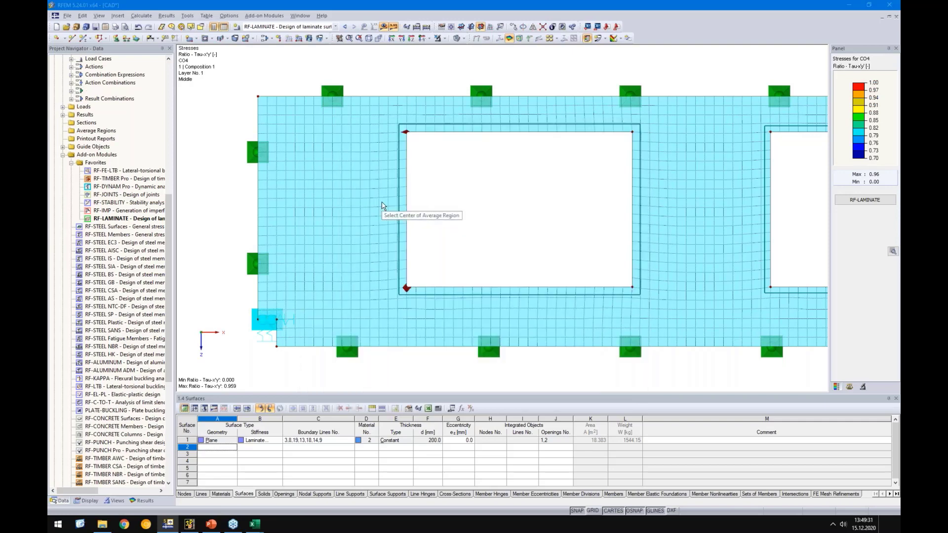
pyautogui.click(406, 287)
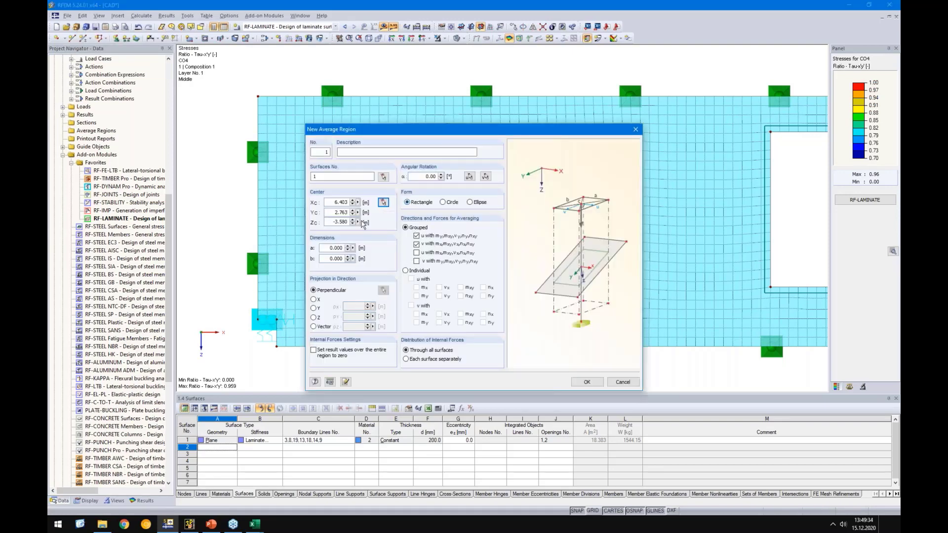
# Make the average region a circle with a diameter of 0.3 m and create it
pyautogui.click(448, 204)
pyautogui.doubleClick(336, 248)
pyautogui.write('0,3')
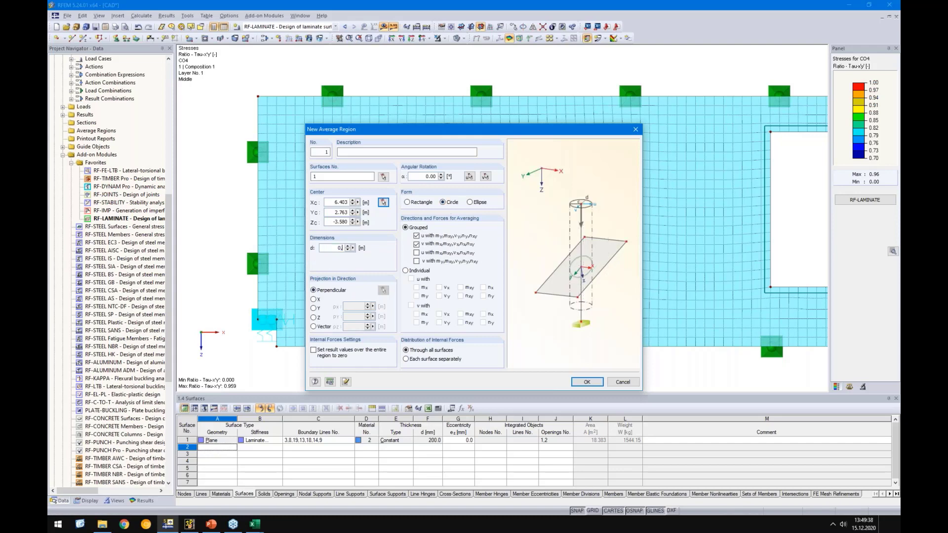
pyautogui.click(587, 381)
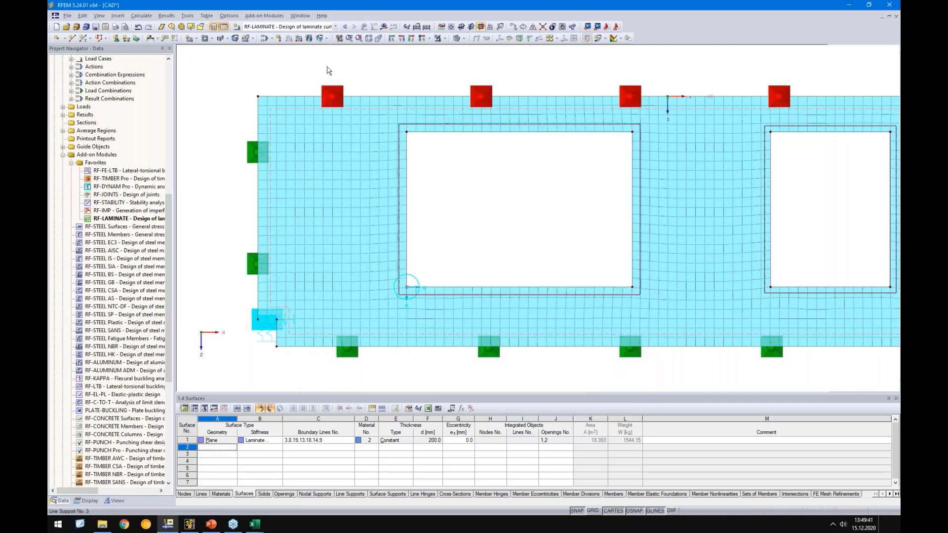
# Display the basic internal forces n-xy on the wall for load combination CO4
pyautogui.click(335, 26)
pyautogui.click(257, 70)
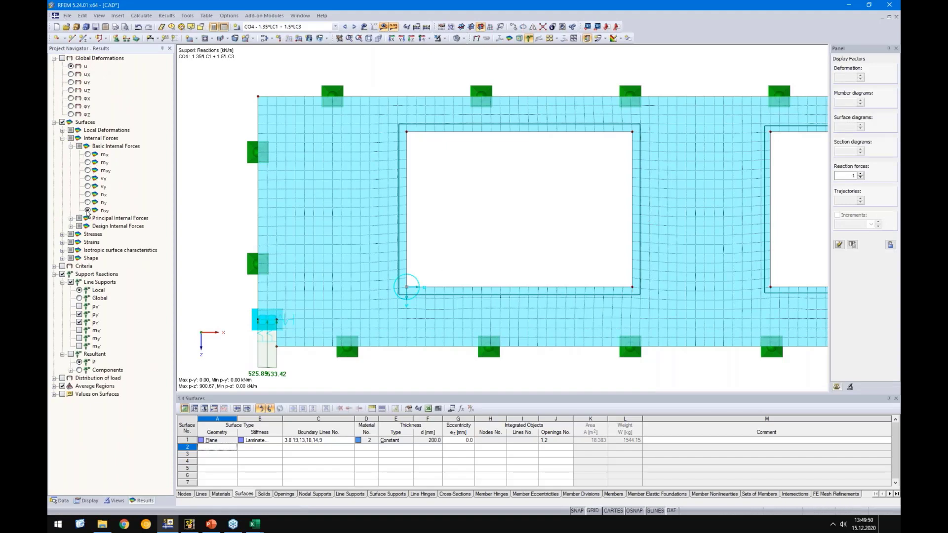
pyautogui.click(87, 211)
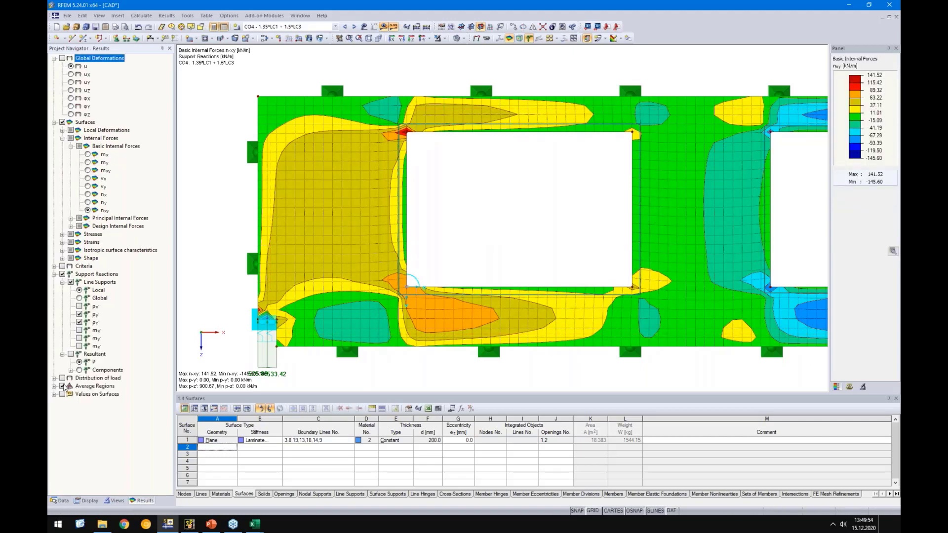
# Compare the n-xy forces at the large opening's lower-left corner with average regions switched off and on
pyautogui.click(63, 386)
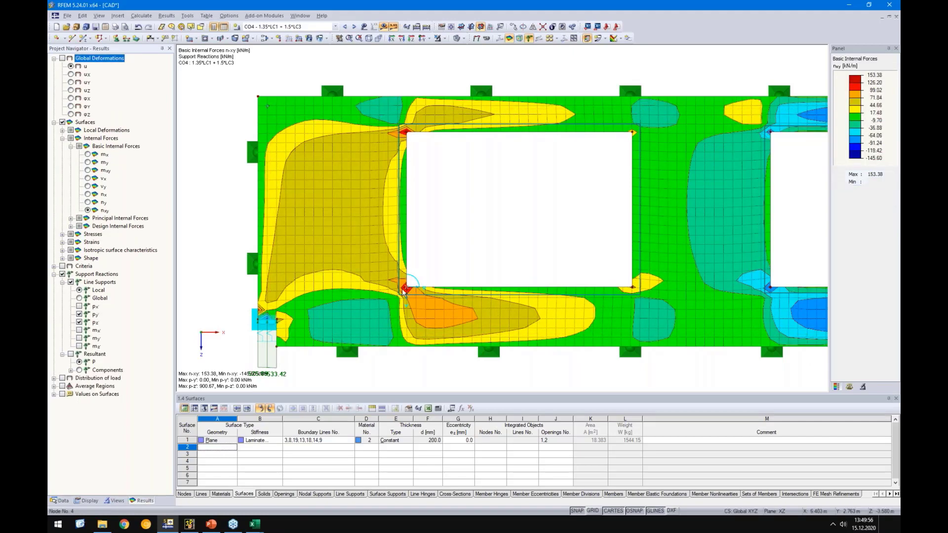
pyautogui.scroll(5, 409, 285)
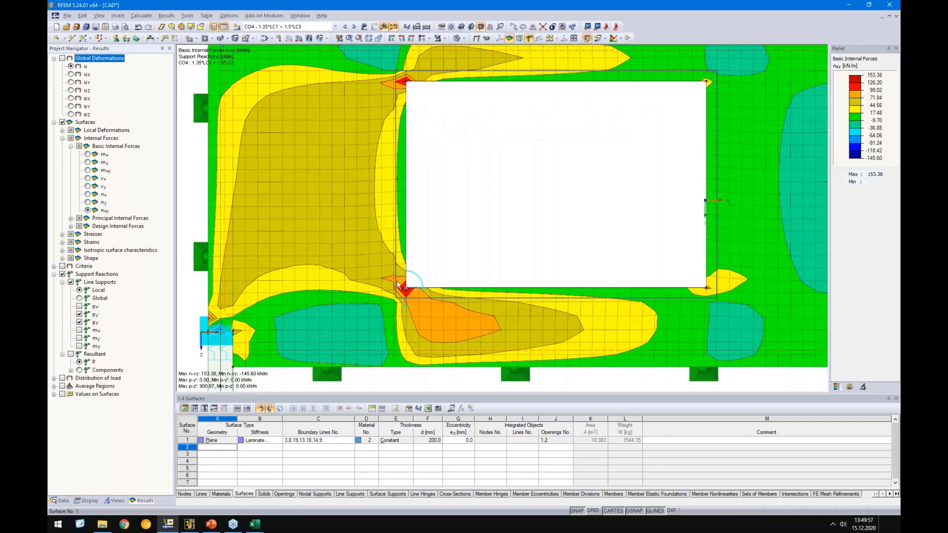
pyautogui.click(63, 386)
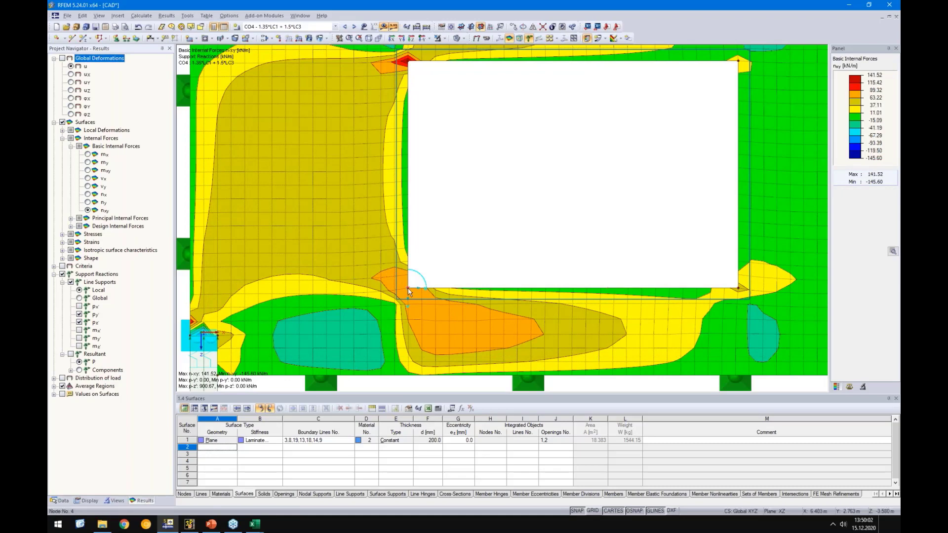
pyautogui.scroll(3, 409, 291)
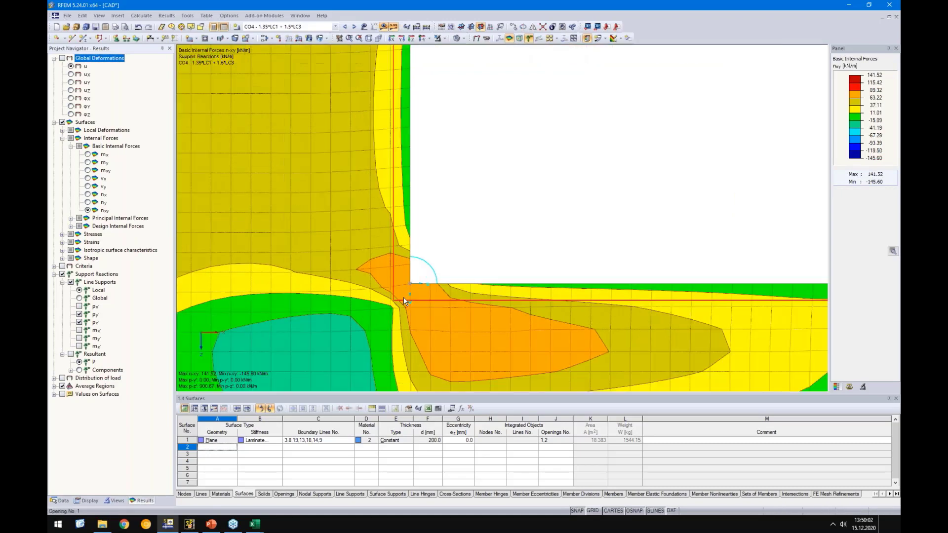
pyautogui.click(406, 260)
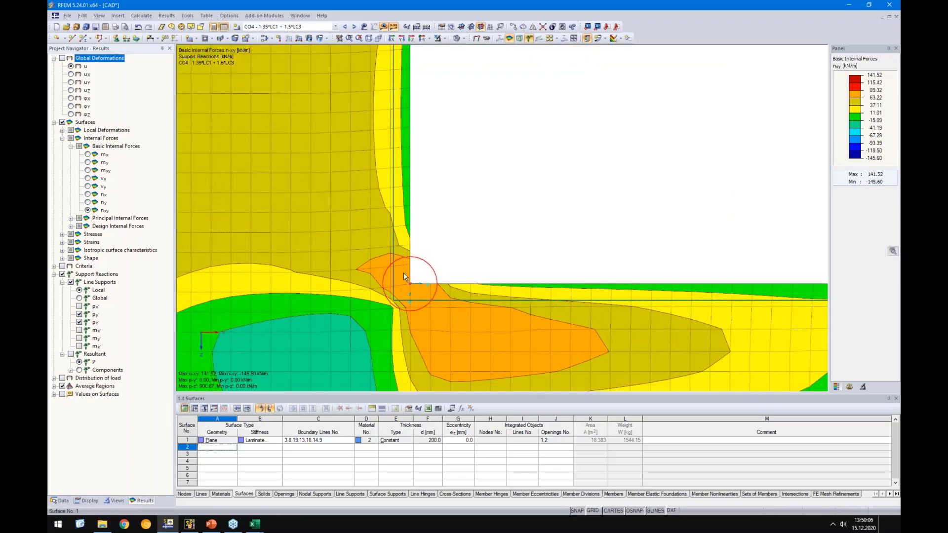
pyautogui.press('Escape')
pyautogui.scroll(-3, 450, 259)
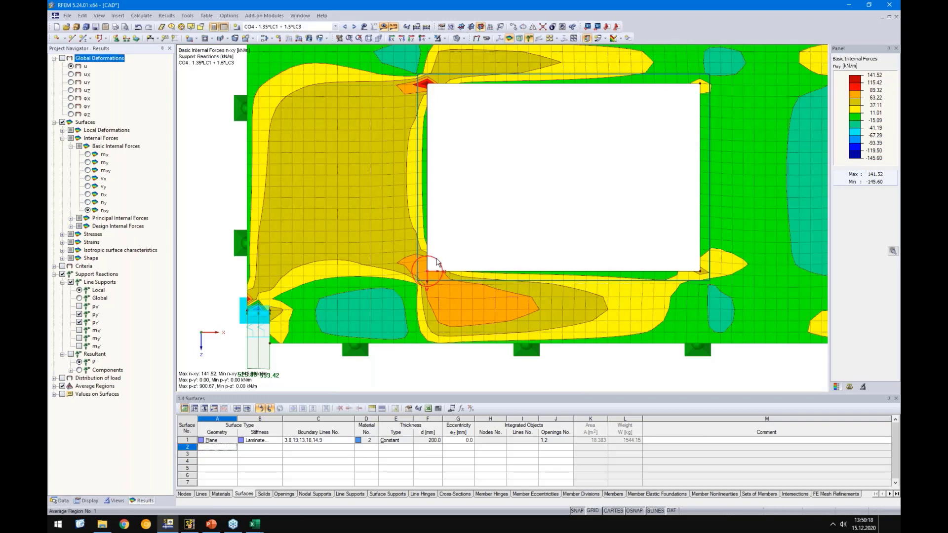
pyautogui.scroll(-2, 472, 225)
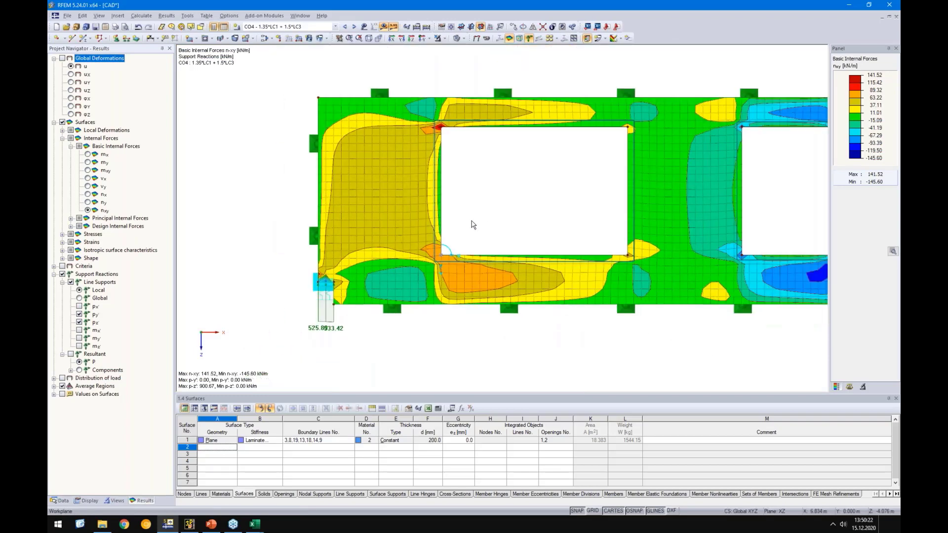
pyautogui.click(500, 211)
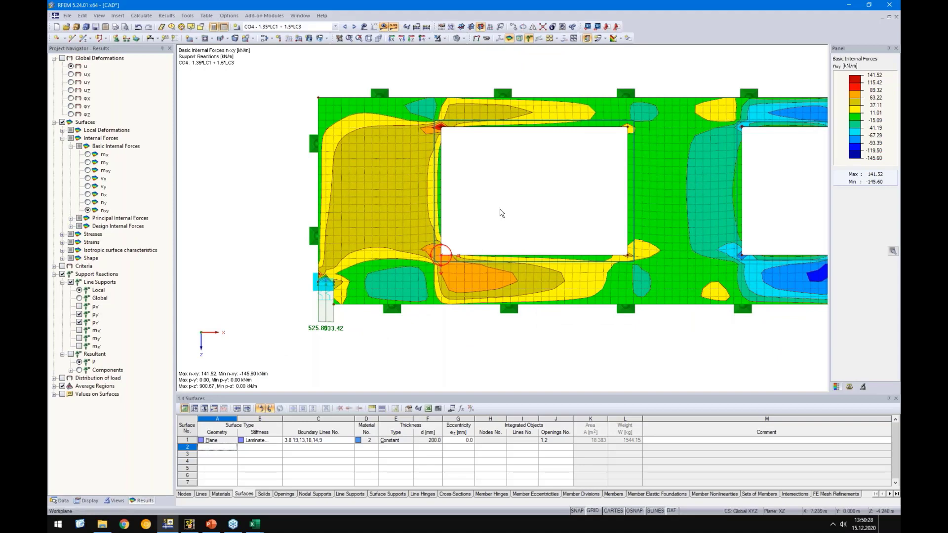
pyautogui.scroll(-2, 502, 213)
pyautogui.scroll(-2, 444, 237)
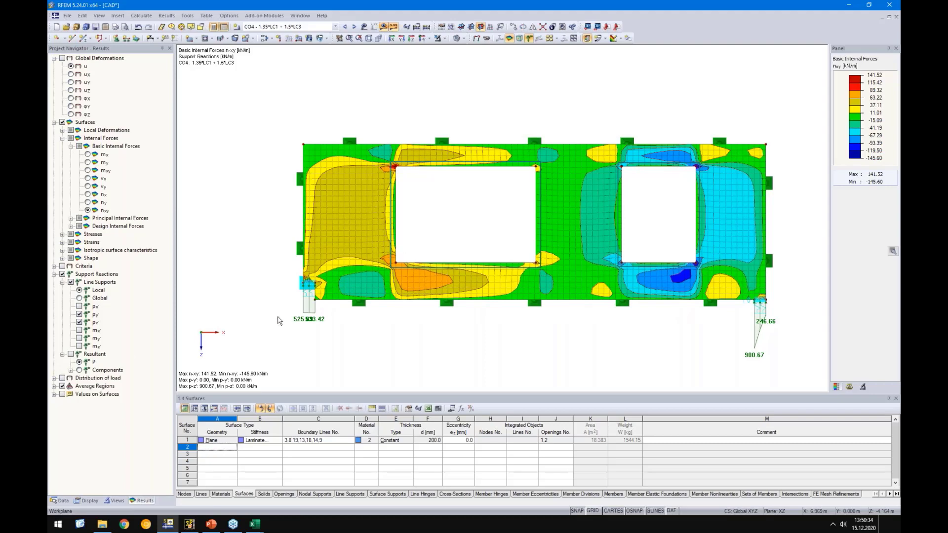
pyautogui.click(54, 386)
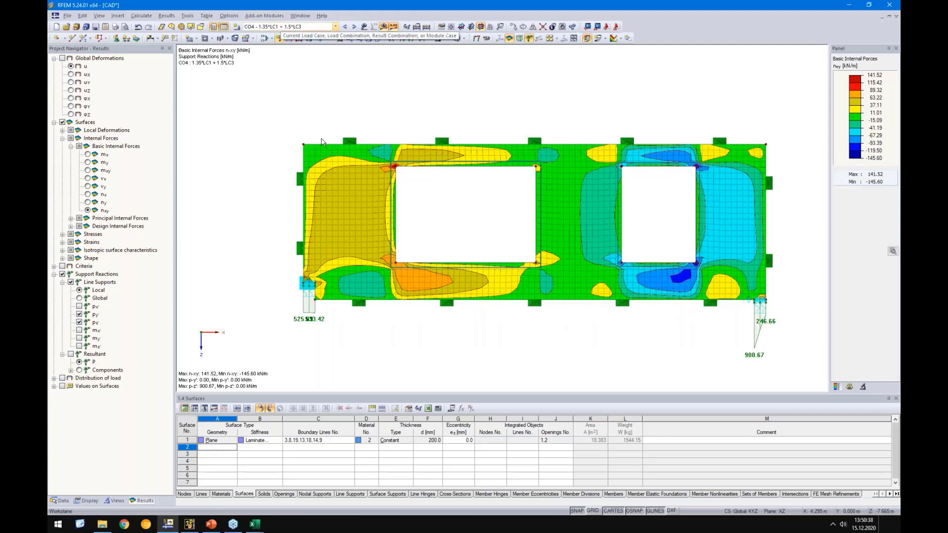
# Start a new section named 123 with its edge points at the inner corner node of the wall's lower-left support notch
pyautogui.scroll(1, 393, 265)
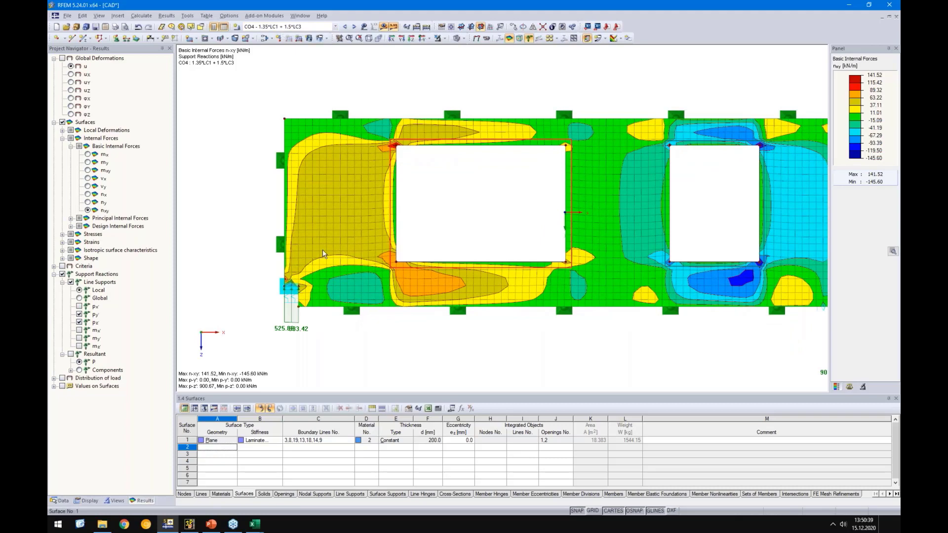
pyautogui.click(383, 26)
pyautogui.scroll(5, 291, 284)
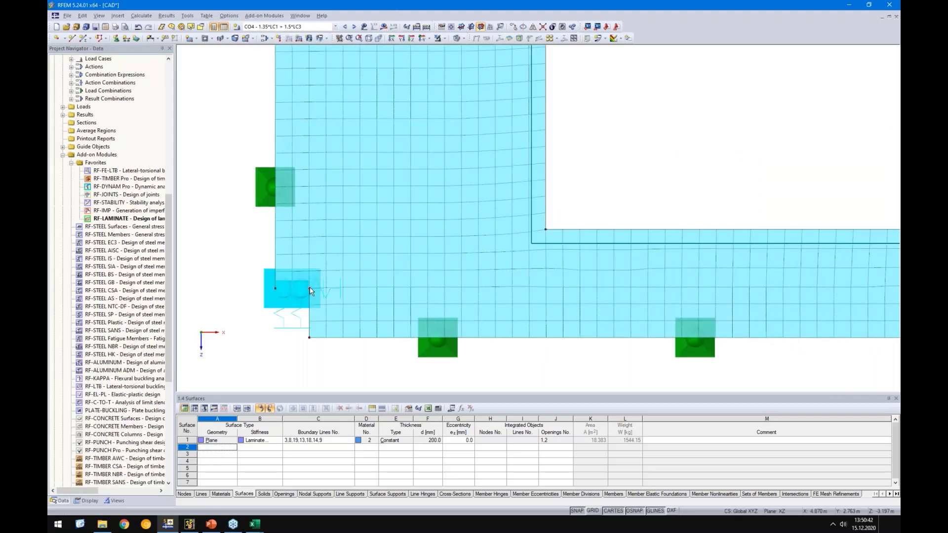
pyautogui.scroll(-3, 309, 286)
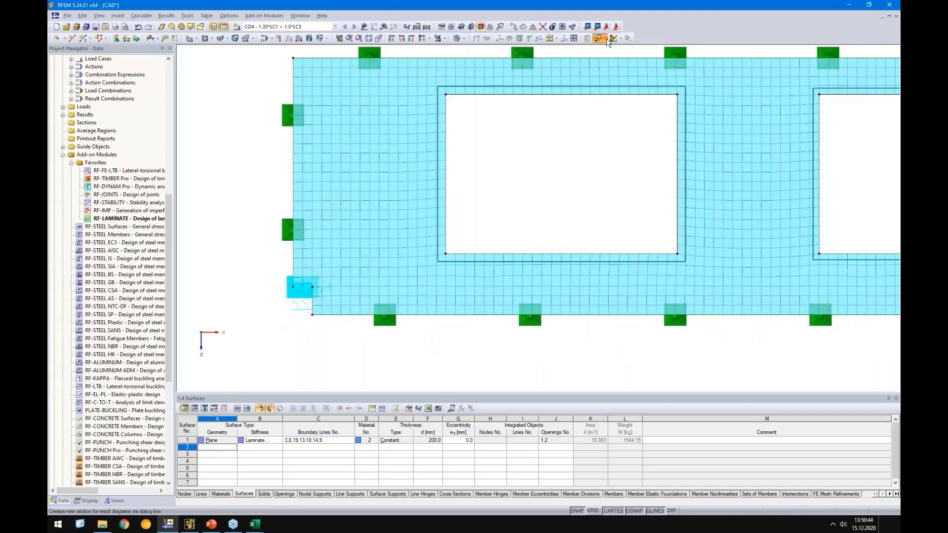
pyautogui.click(607, 41)
pyautogui.click(611, 50)
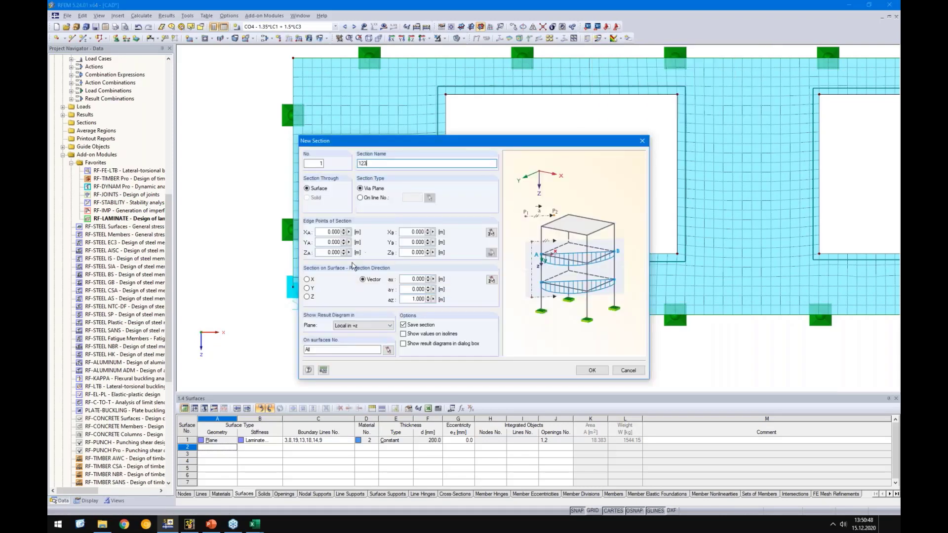
pyautogui.click(492, 232)
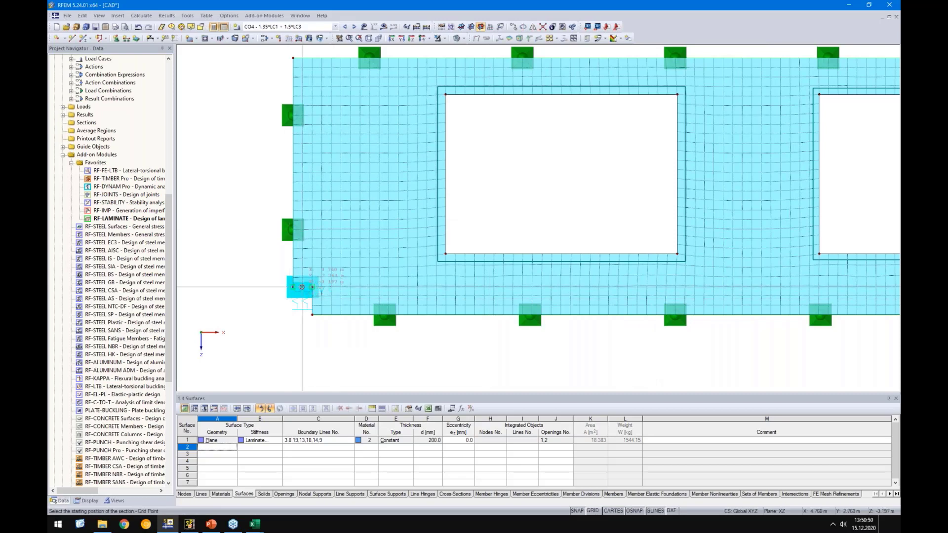
pyautogui.click(312, 287)
pyautogui.click(312, 287)
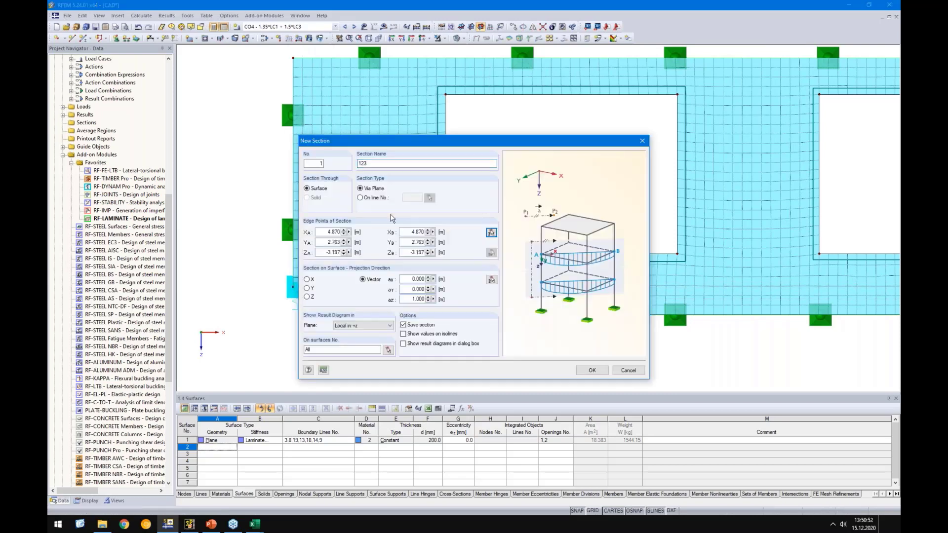
# Set the section's end point XB to 5.5 m, limit it to surface 1 with the diagram plane Global in -Z, and create it
pyautogui.moveTo(407, 232); pyautogui.dragTo(543, 244)
pyautogui.write('5.5')
pyautogui.doubleClick(374, 350)
pyautogui.click(363, 325)
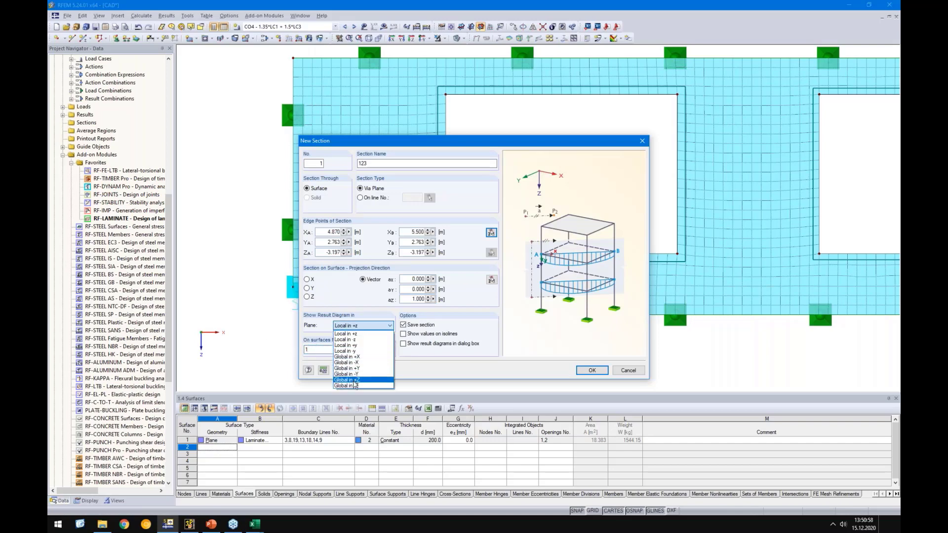
pyautogui.click(353, 387)
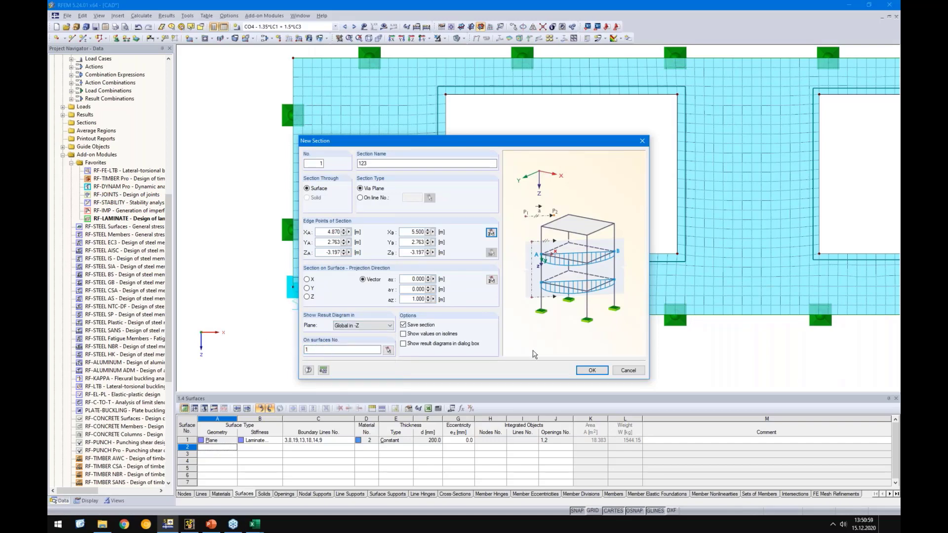
pyautogui.click(589, 371)
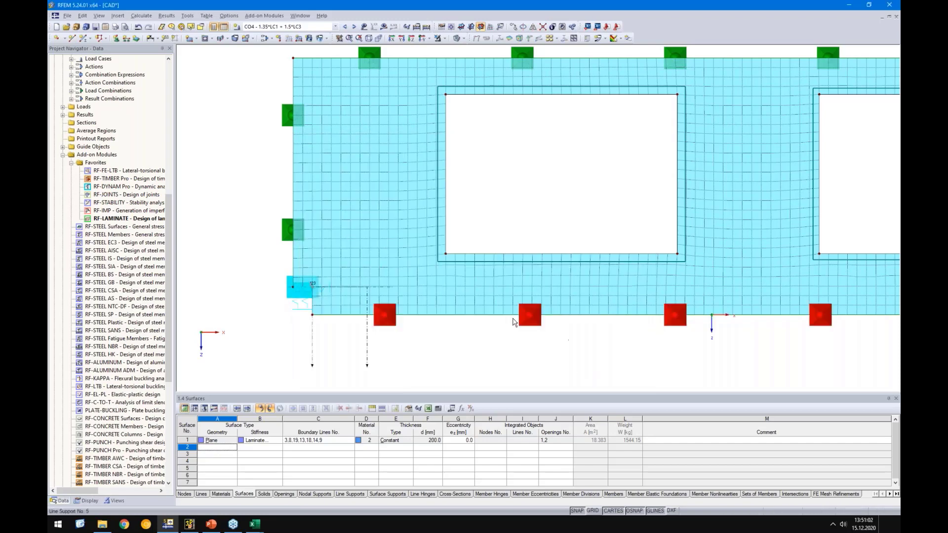
# Show the CO4 results again and change the projection direction of section 123 to Y
pyautogui.click(384, 26)
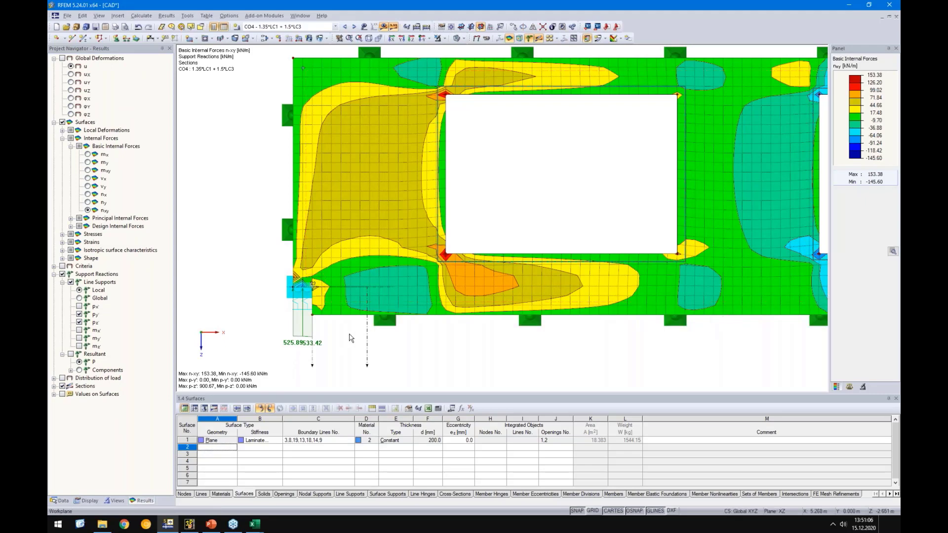
pyautogui.scroll(-1, 359, 340)
pyautogui.click(849, 387)
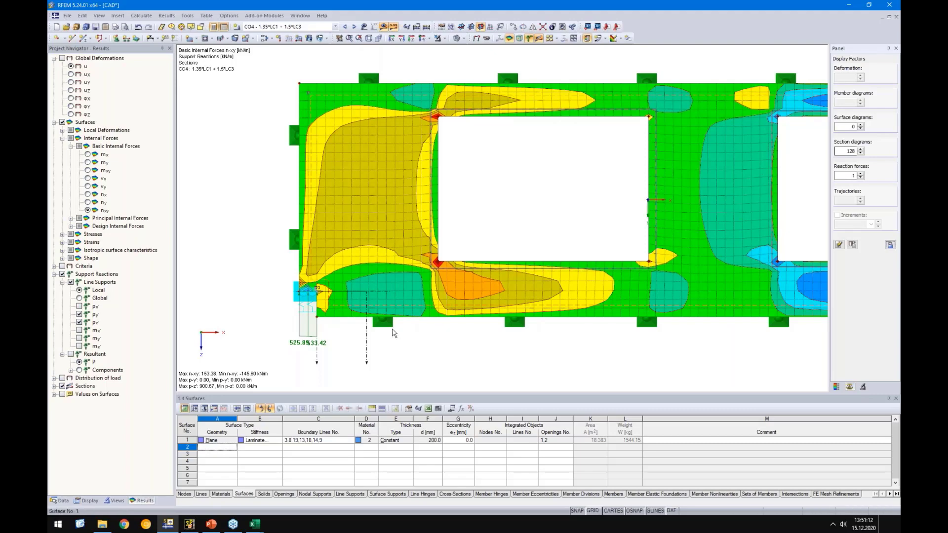
pyautogui.keyDown('ctrl'); pyautogui.moveTo(501, 338); pyautogui.dragTo(404, 369, button='middle'); pyautogui.keyUp('ctrl')
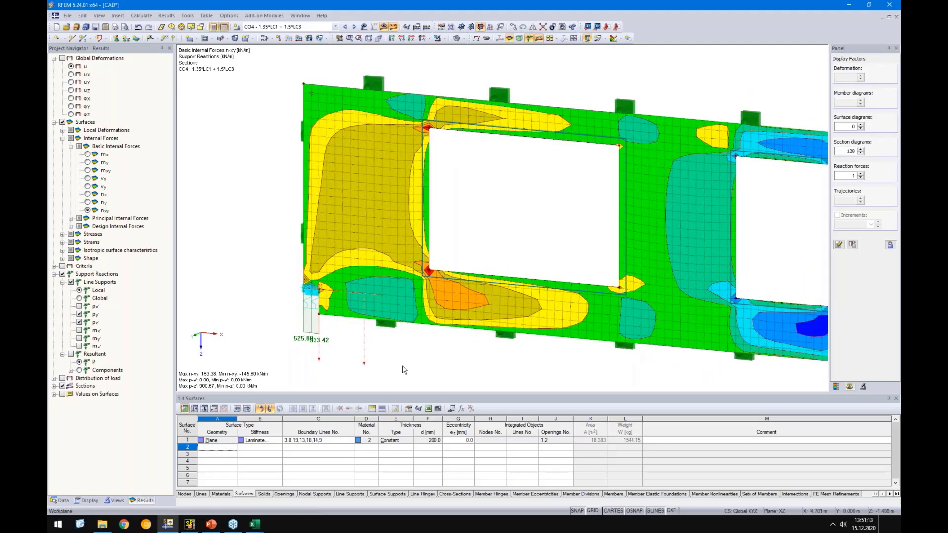
pyautogui.doubleClick(364, 343)
pyautogui.click(307, 289)
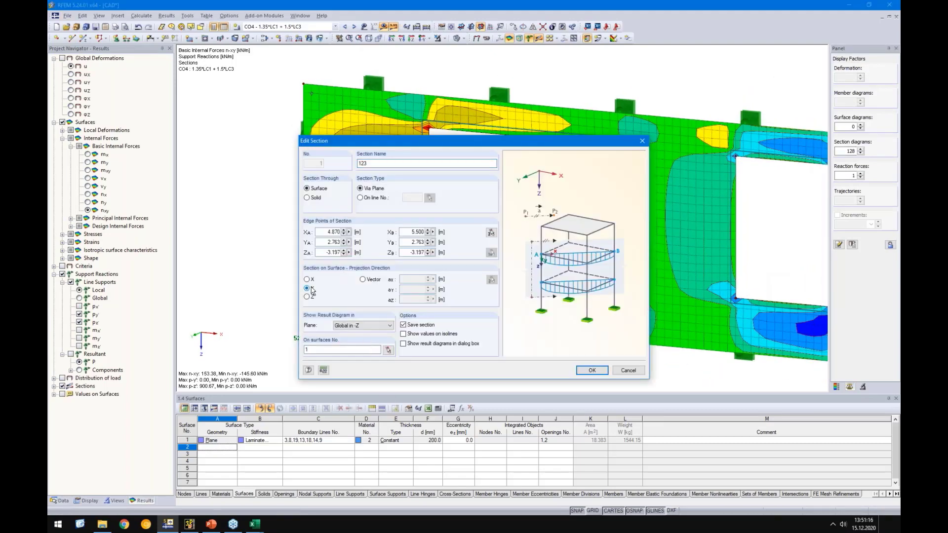
pyautogui.click(592, 371)
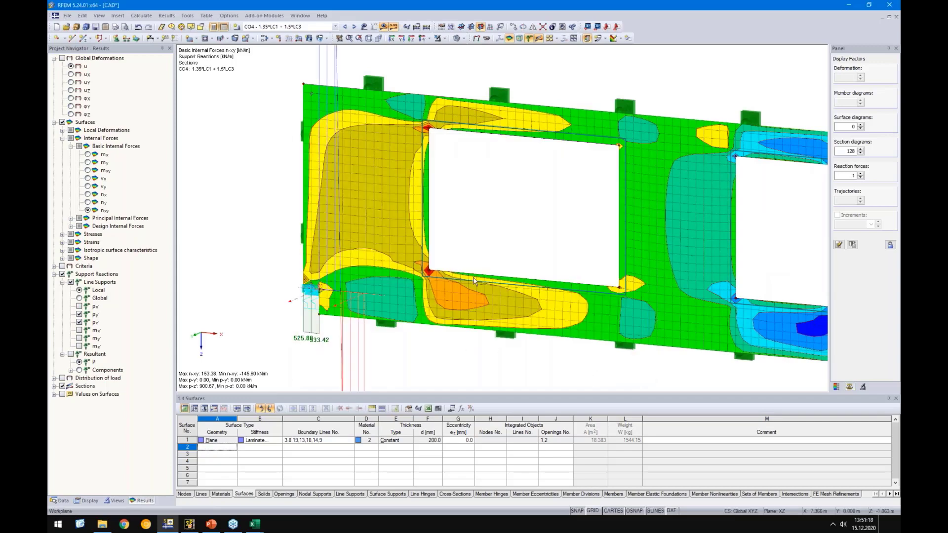
# Reduce the section diagram display factor to 4 and show the basic internal forces n-y along the section at the support notch
pyautogui.scroll(-4, 844, 151)
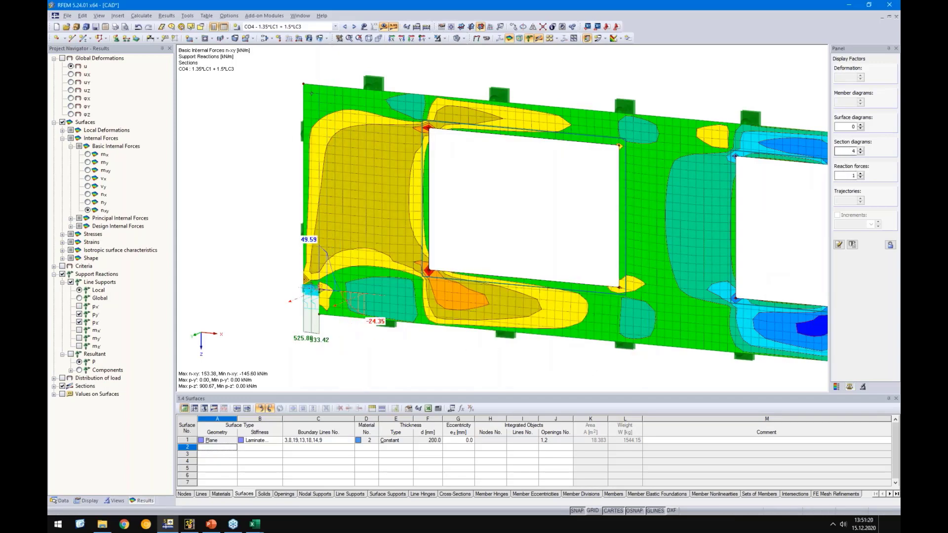
pyautogui.scroll(2, 327, 305)
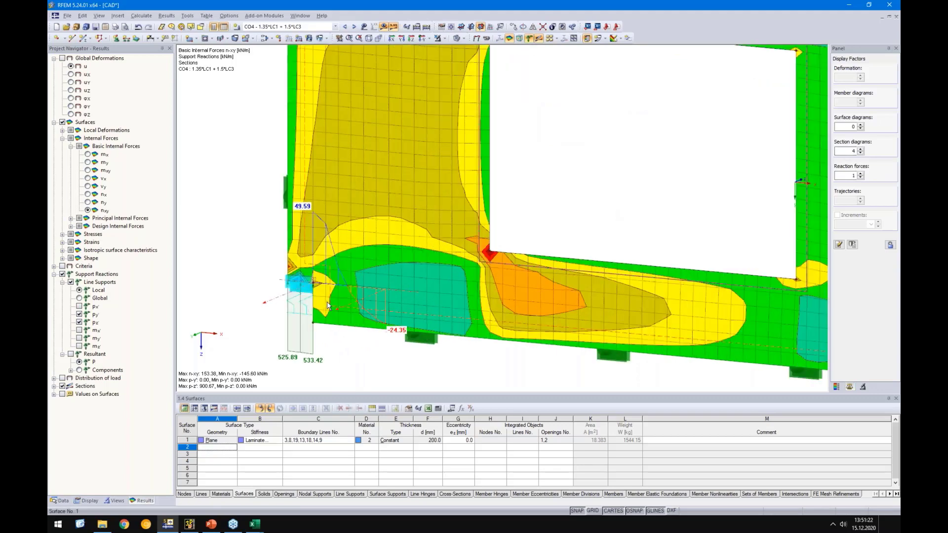
pyautogui.scroll(1, 327, 301)
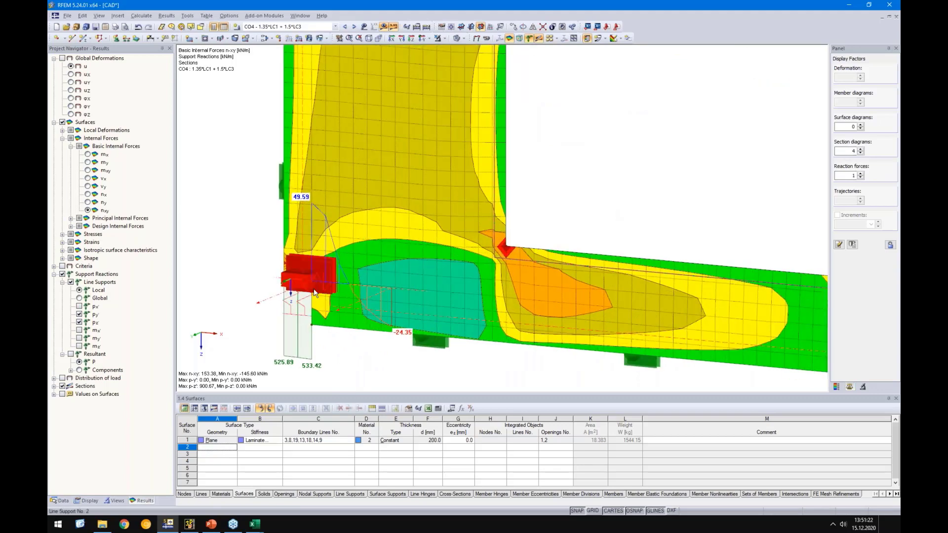
pyautogui.click(87, 202)
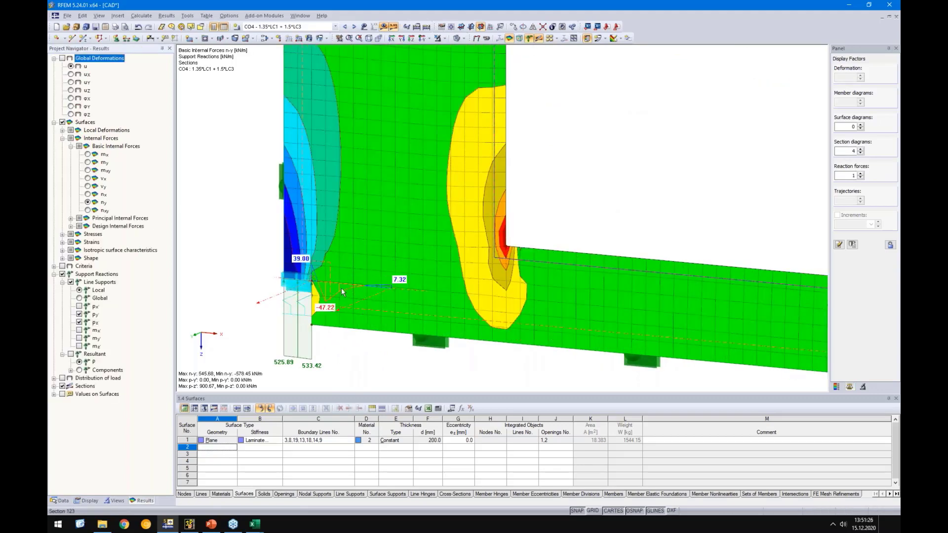
pyautogui.scroll(4, 313, 279)
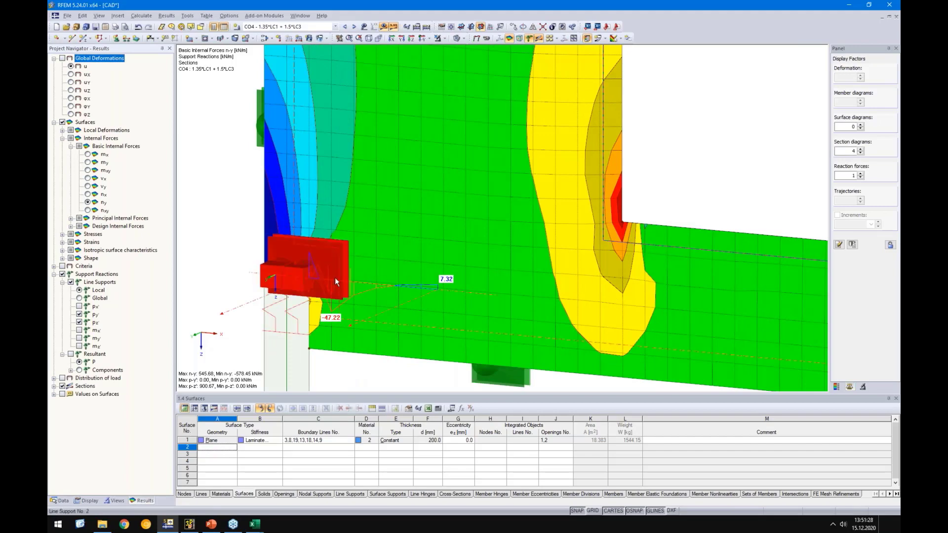
# Switch to the PowerPoint presentation and review the slides illustrating the wall's stress distributions
pyautogui.click(216, 528)
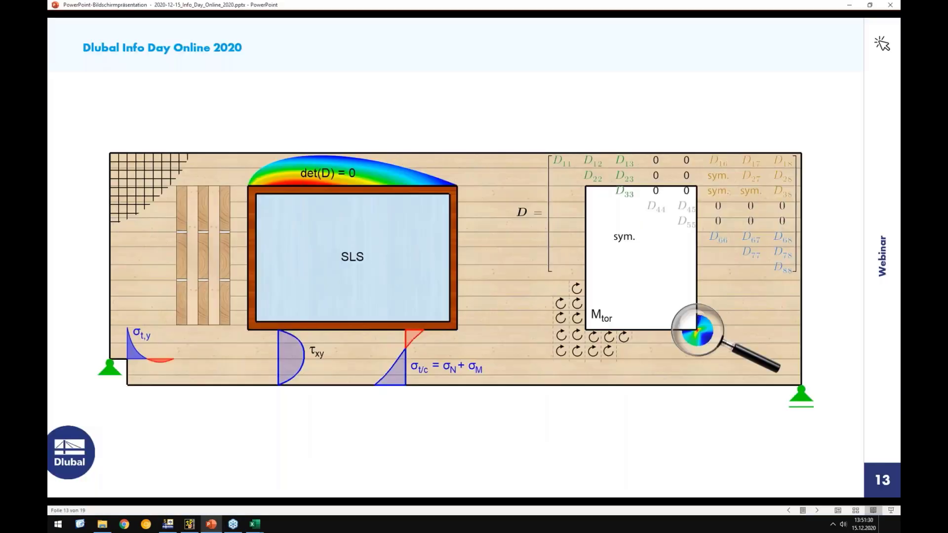
pyautogui.press('Left')
pyautogui.press('Left')
pyautogui.press('Left')
pyautogui.press('Left')
pyautogui.press('Right')
pyautogui.press('Right')
pyautogui.press('Right')
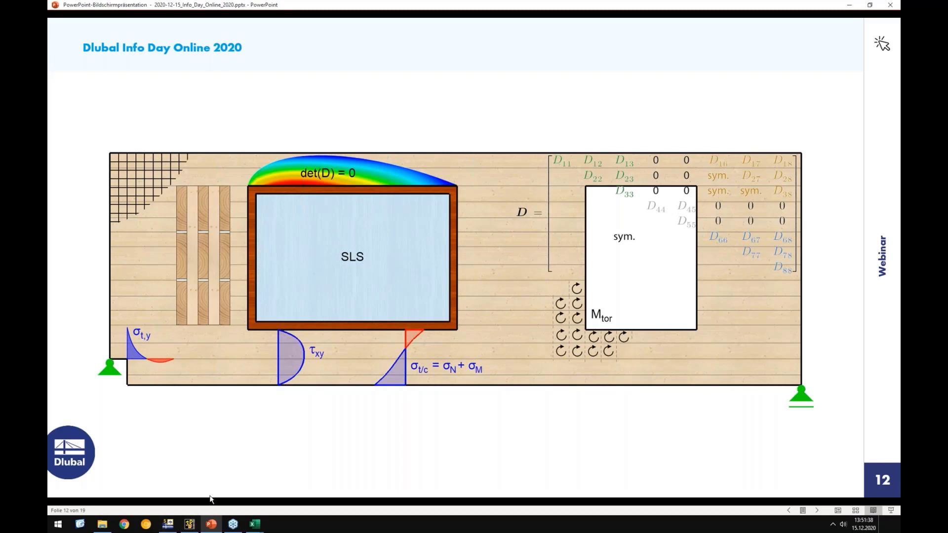
# Return to RFEM and turn on the local axis system of wall surface 1
pyautogui.click(167, 523)
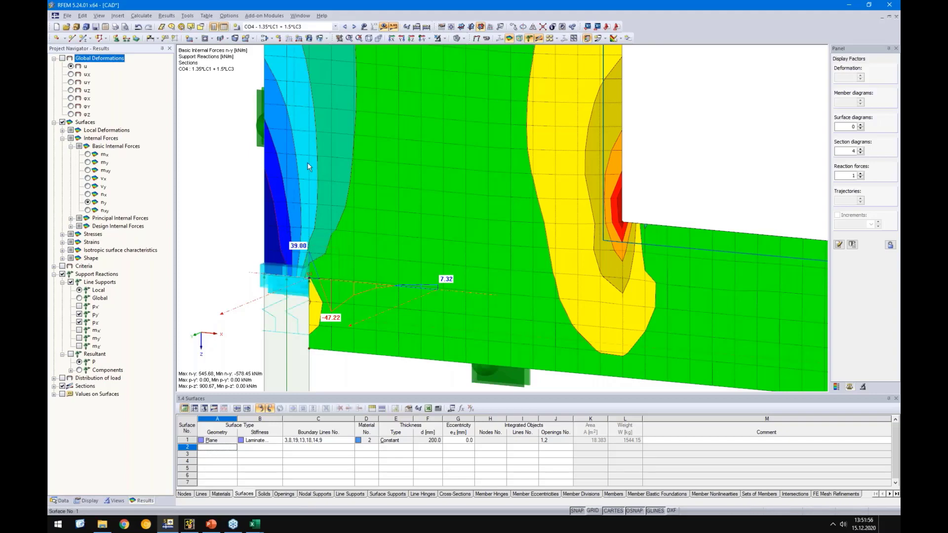
pyautogui.scroll(-5, 375, 196)
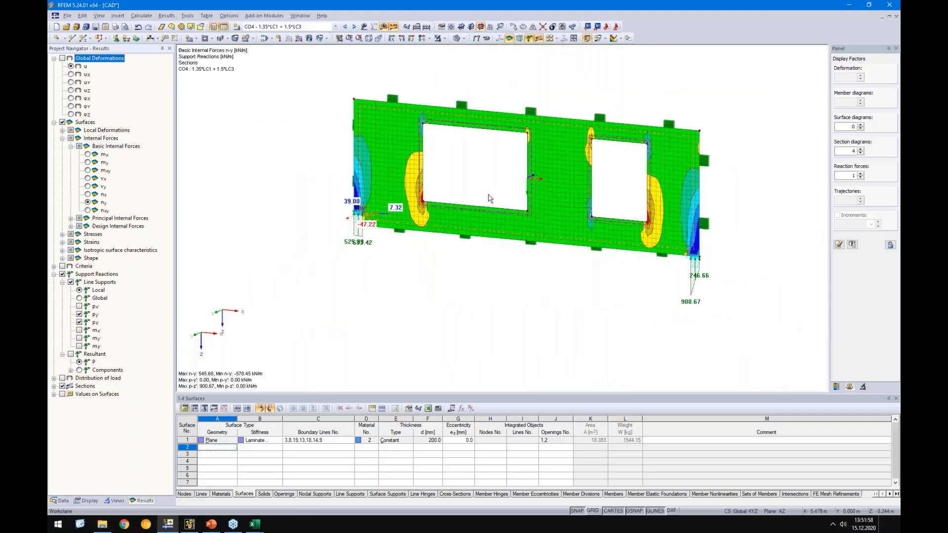
pyautogui.click(541, 188)
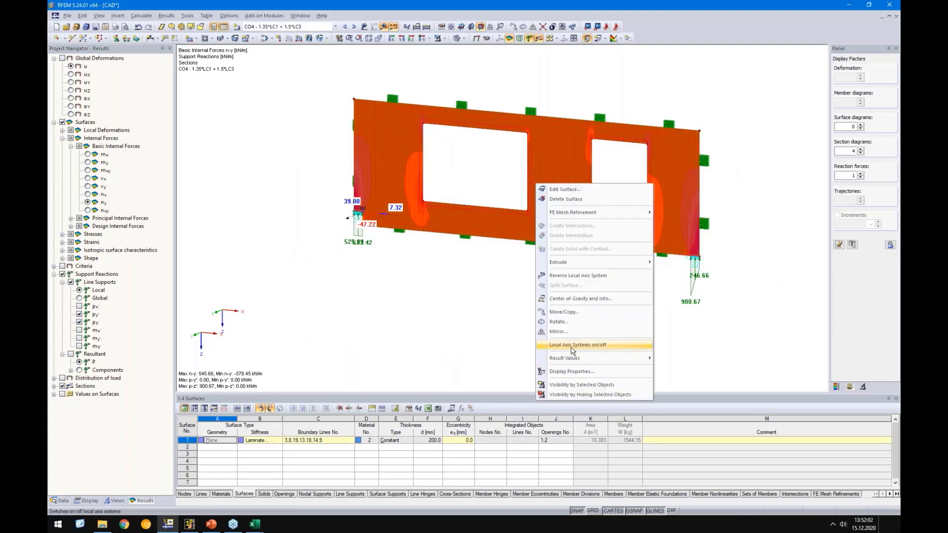
pyautogui.click(570, 346)
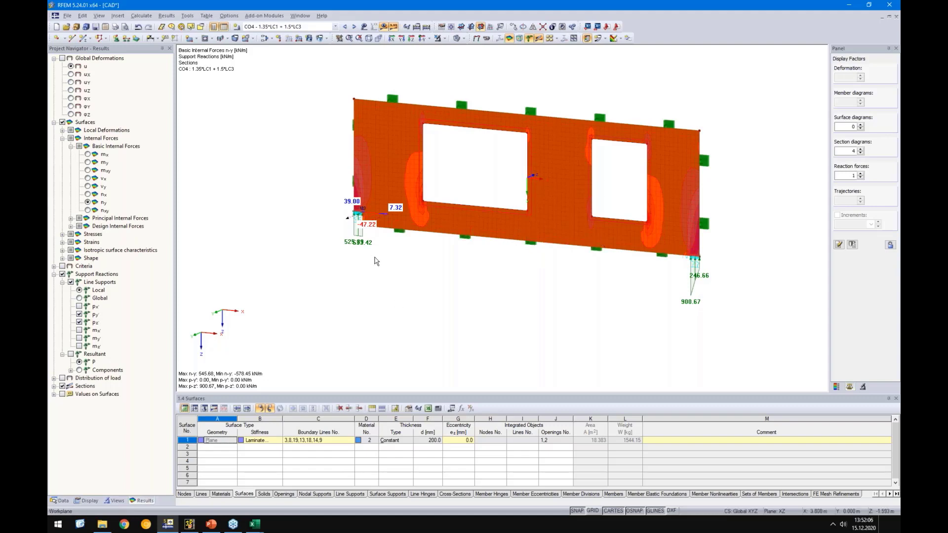
# Delete section 123 at the lower-left support and show the wall in the reverse Y direction
pyautogui.scroll(5, 362, 202)
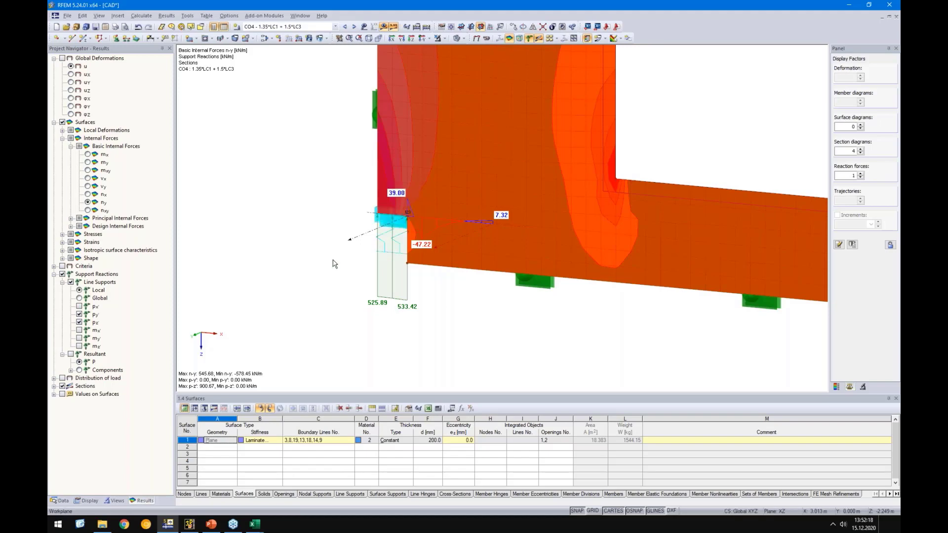
pyautogui.scroll(-3, 333, 264)
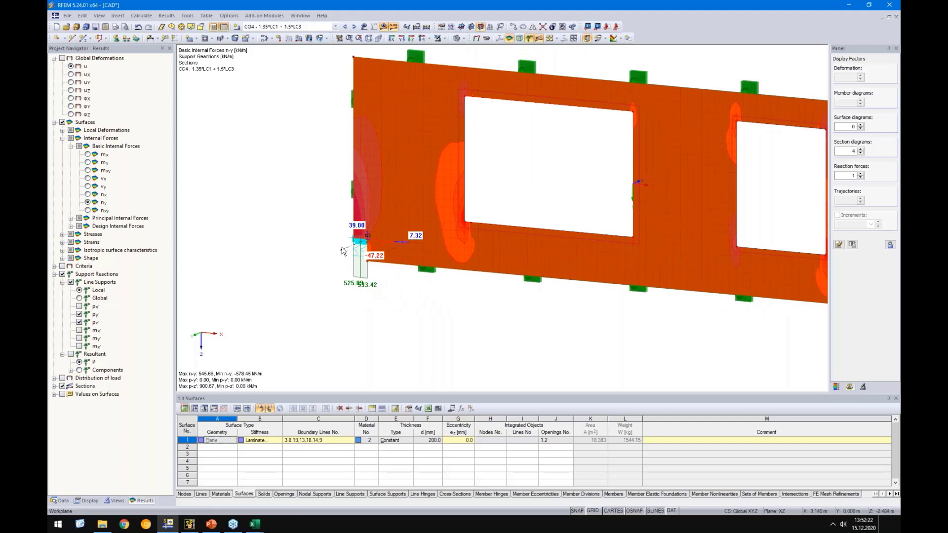
pyautogui.click(341, 248)
pyautogui.click(333, 347)
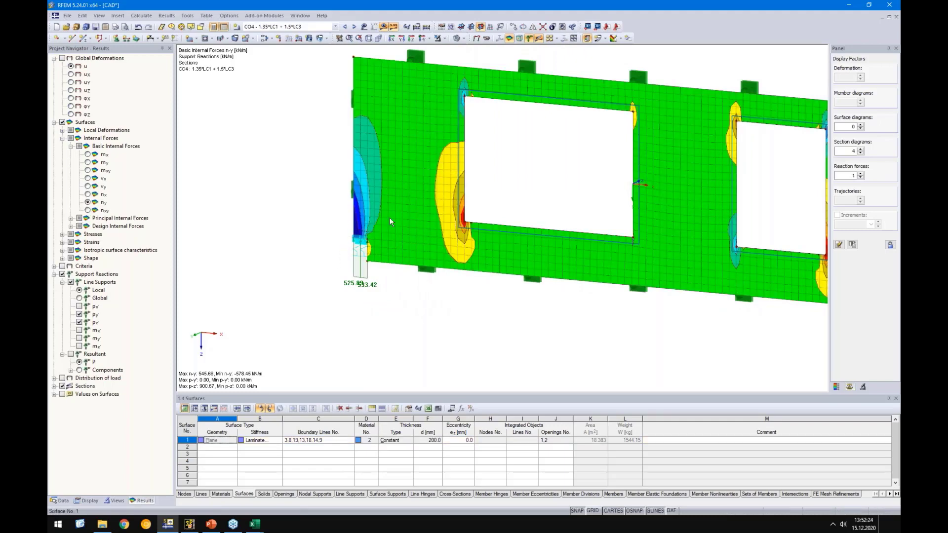
pyautogui.click(421, 40)
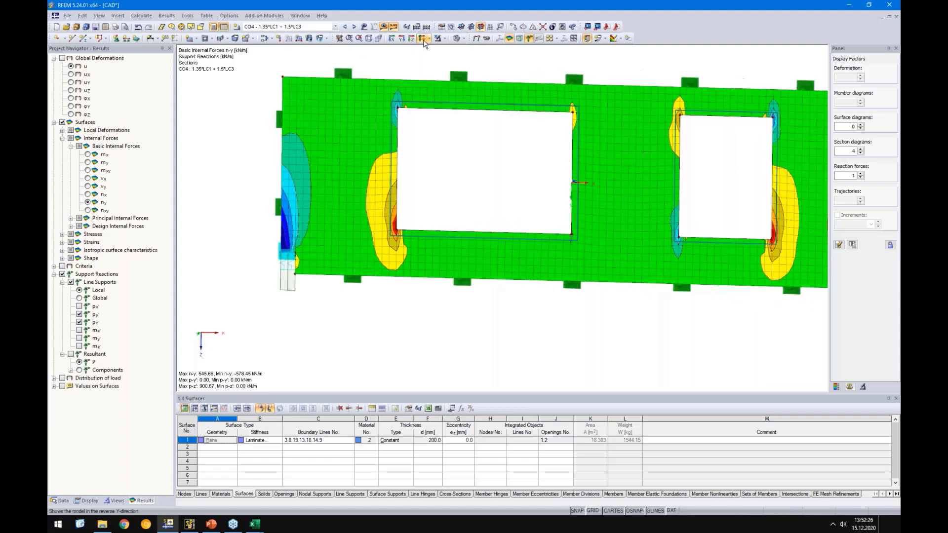
# Calculate the RF-LAMINATE design case and display the shear stresses tau-x'y' of layer 1 on the wall
pyautogui.click(60, 500)
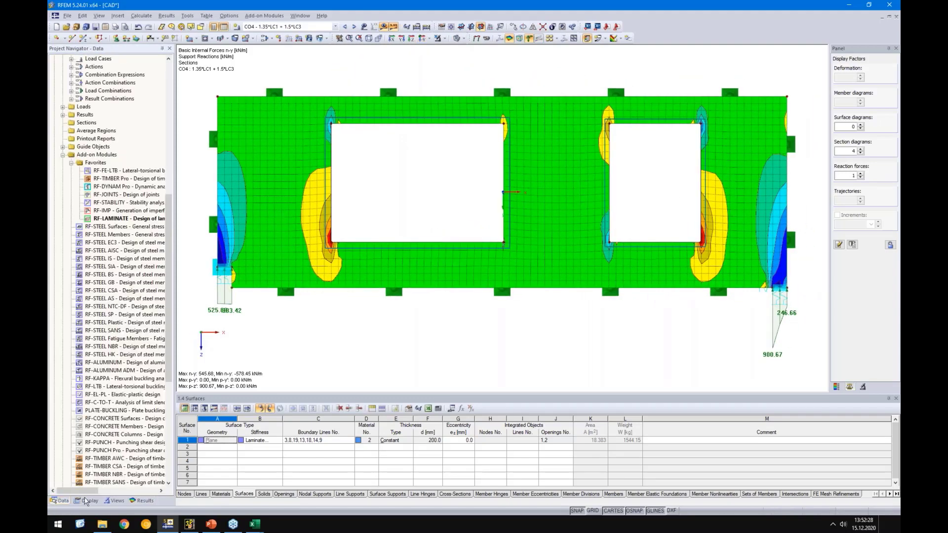
pyautogui.click(142, 500)
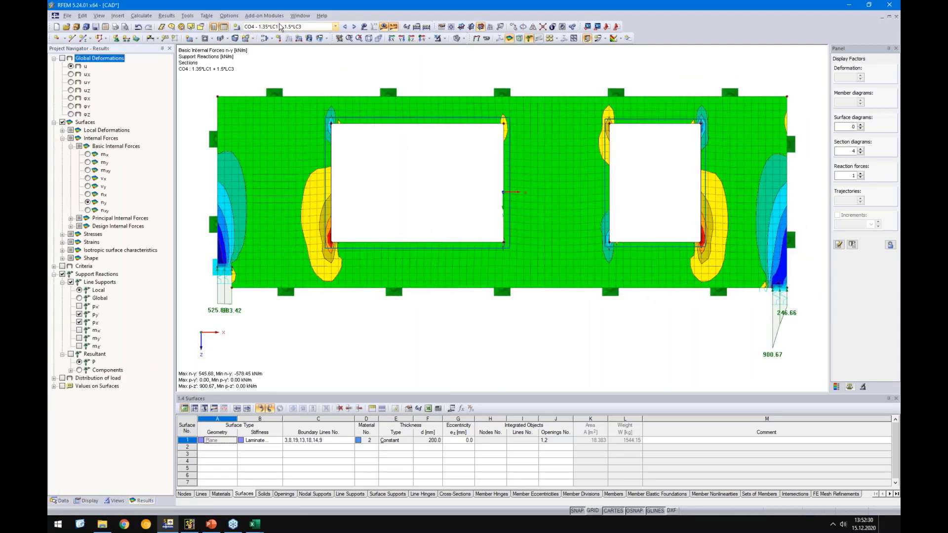
pyautogui.click(296, 26)
pyautogui.click(260, 156)
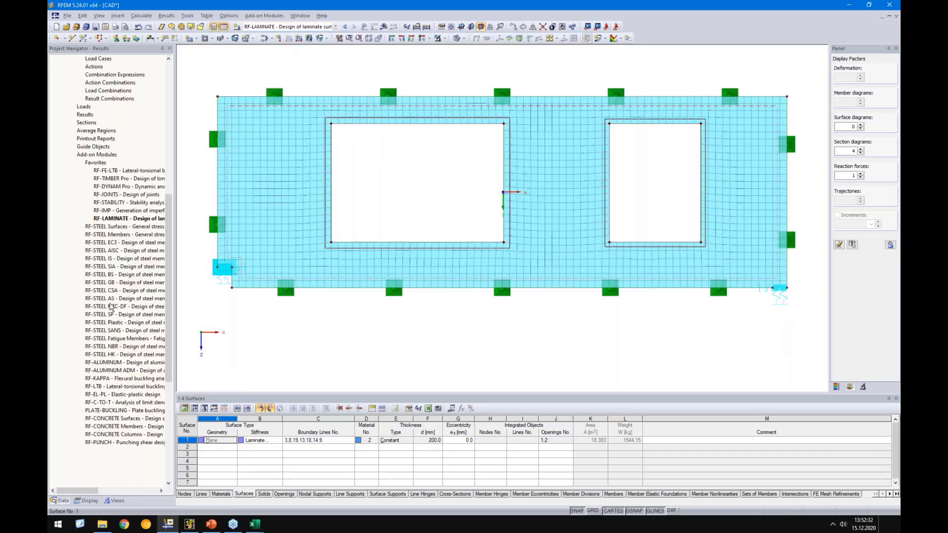
pyautogui.click(383, 28)
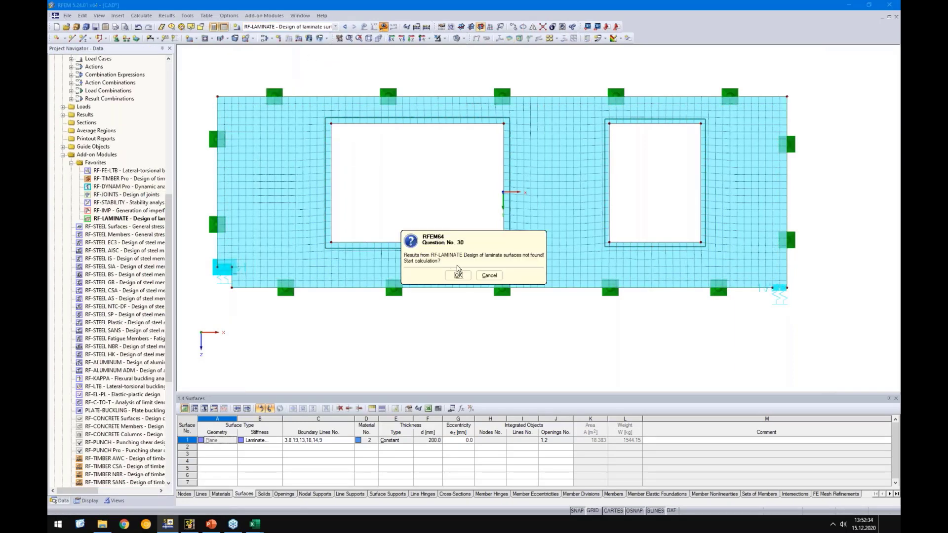
pyautogui.click(457, 274)
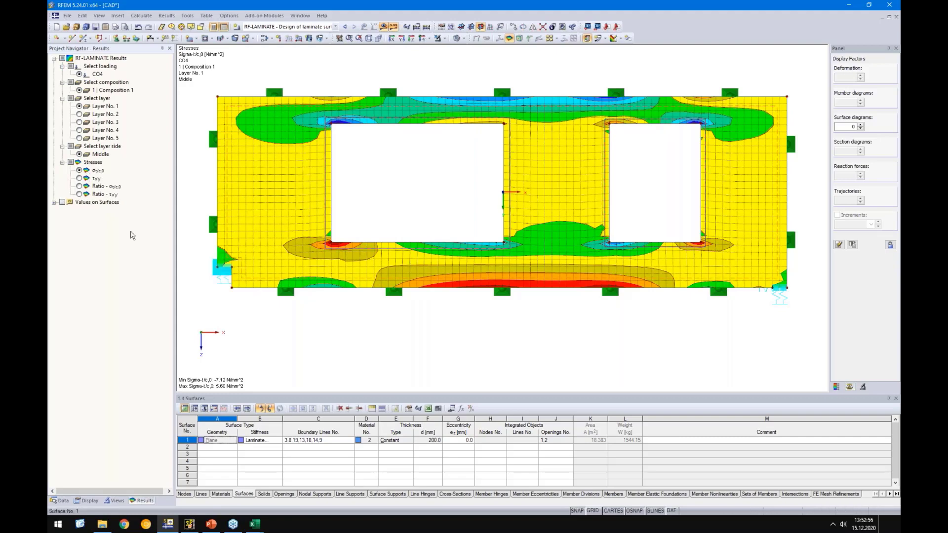
pyautogui.click(80, 179)
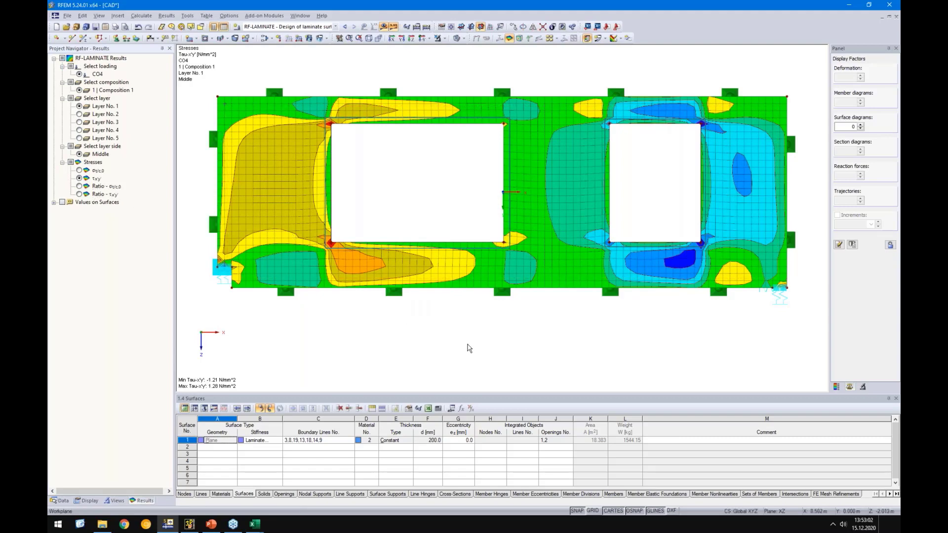
# Enable both middle-layer interaction stresses including torsion, x and y, in the RF-LAMINATE details and show the x-direction ratio on the wall
pyautogui.click(836, 387)
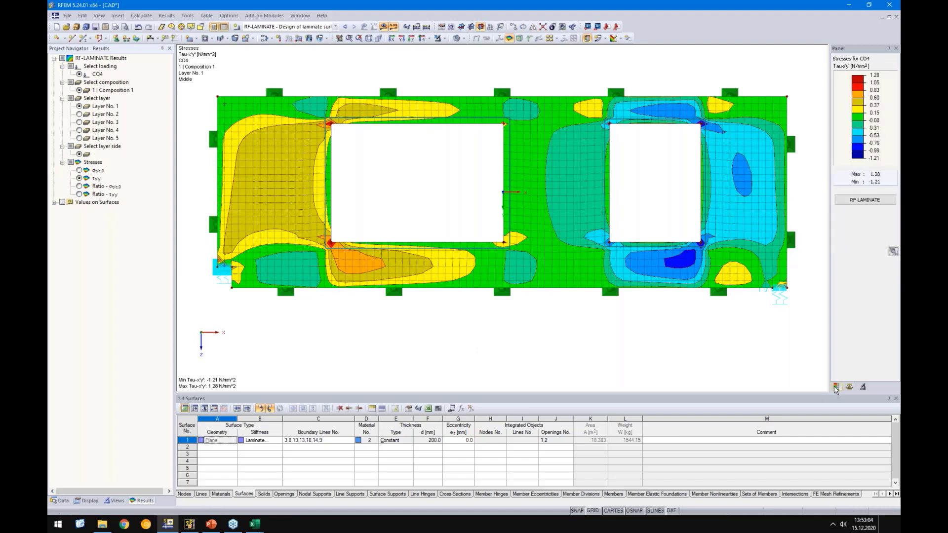
pyautogui.click(859, 201)
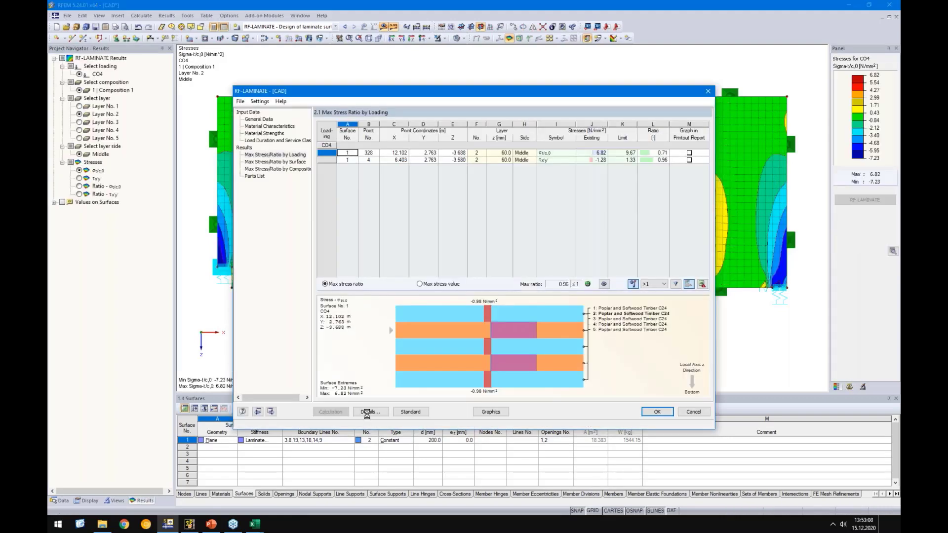
pyautogui.click(369, 412)
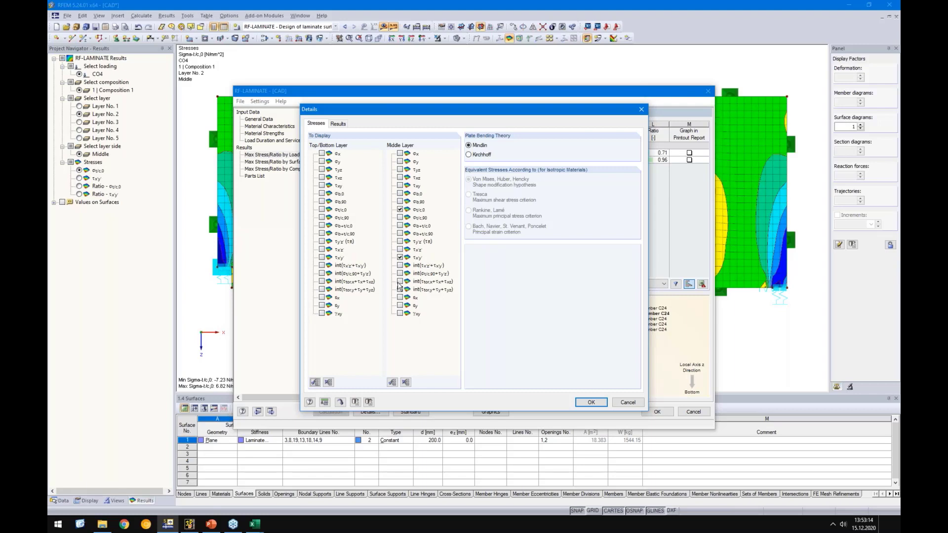
pyautogui.click(400, 281)
pyautogui.click(400, 289)
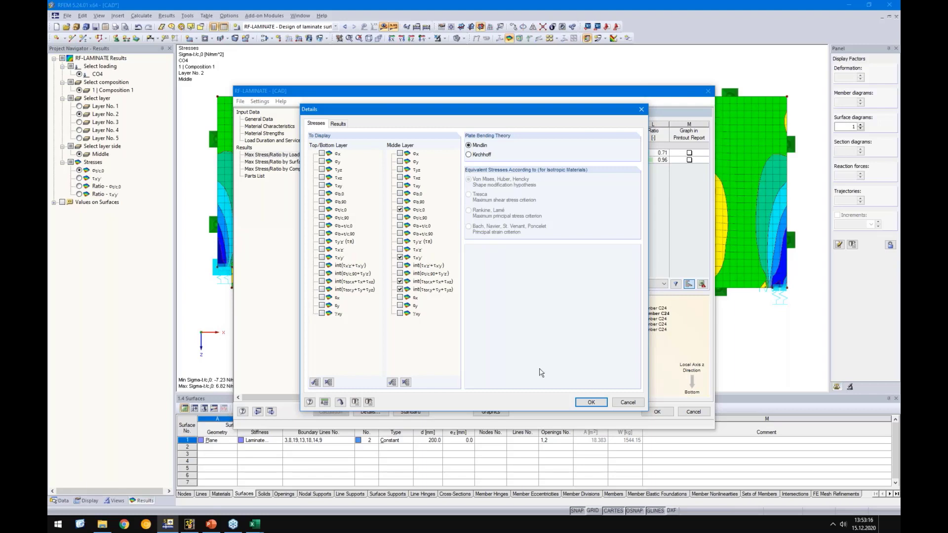
pyautogui.click(590, 402)
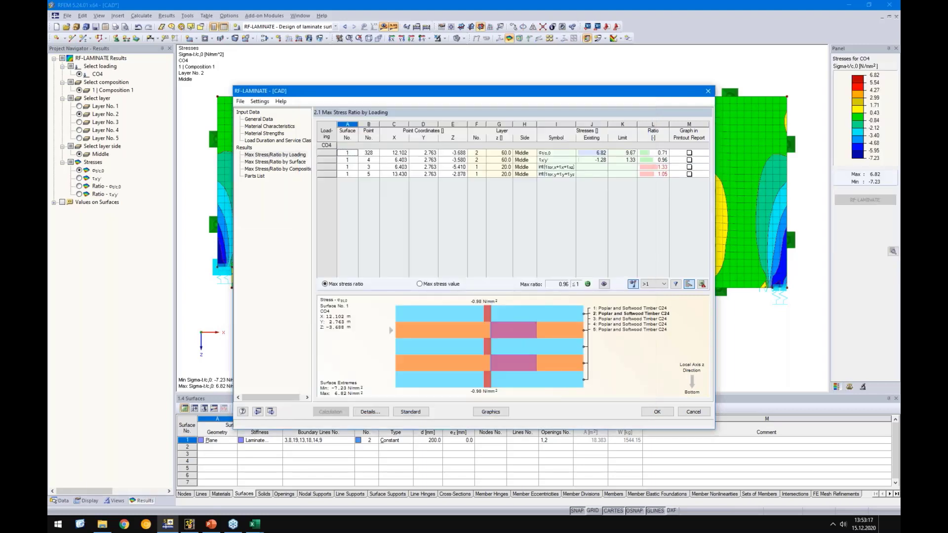
pyautogui.click(656, 166)
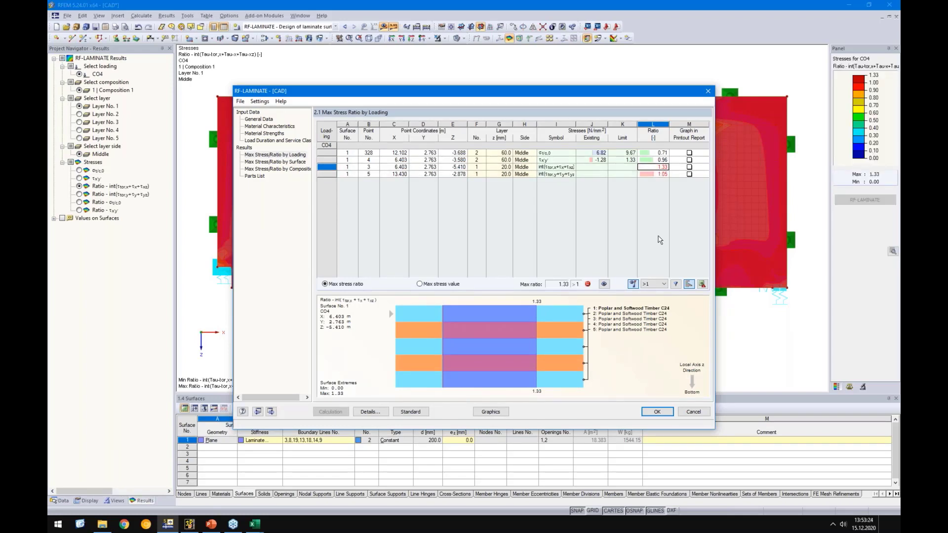
pyautogui.click(656, 412)
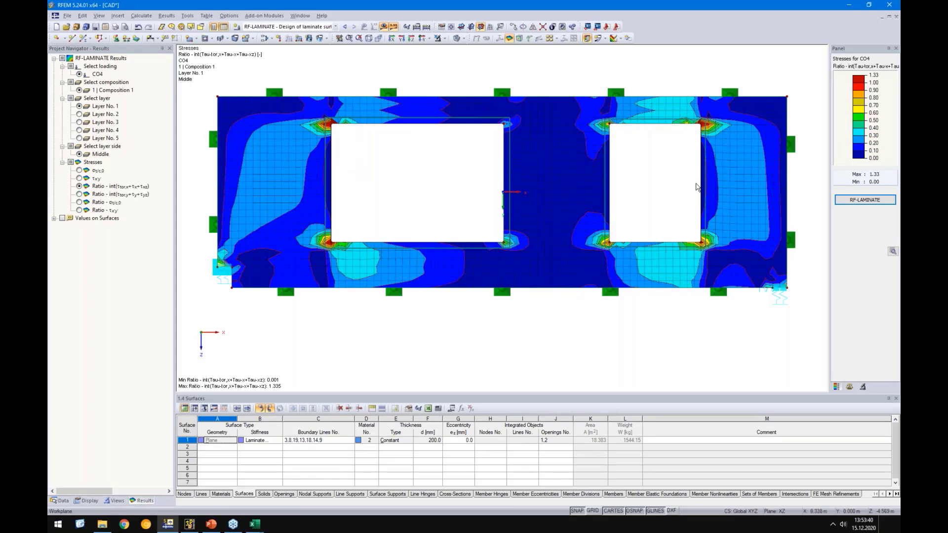
# Rescale the isoband values evenly from 1.00 to 1.33 and inspect the overstressed area at the large opening's lower-left corner
pyautogui.doubleClick(859, 109)
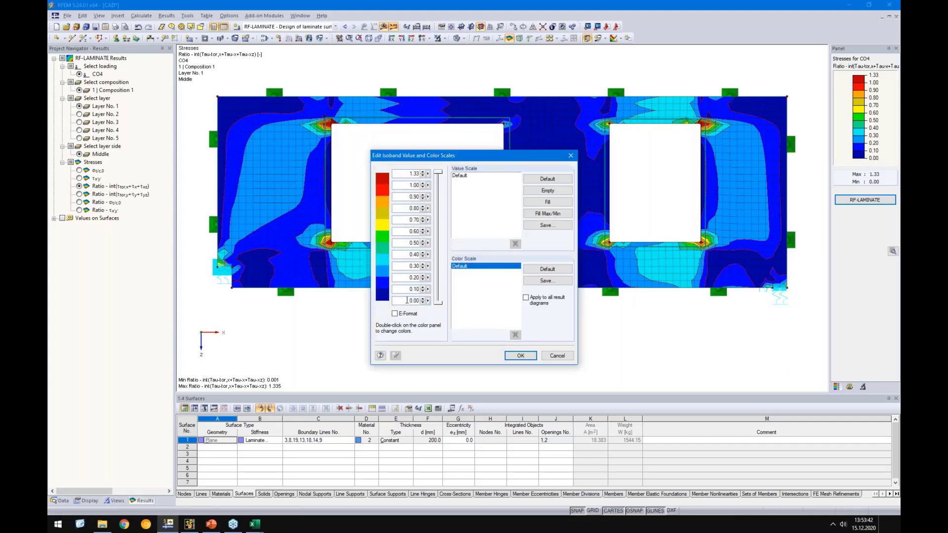
pyautogui.click(547, 202)
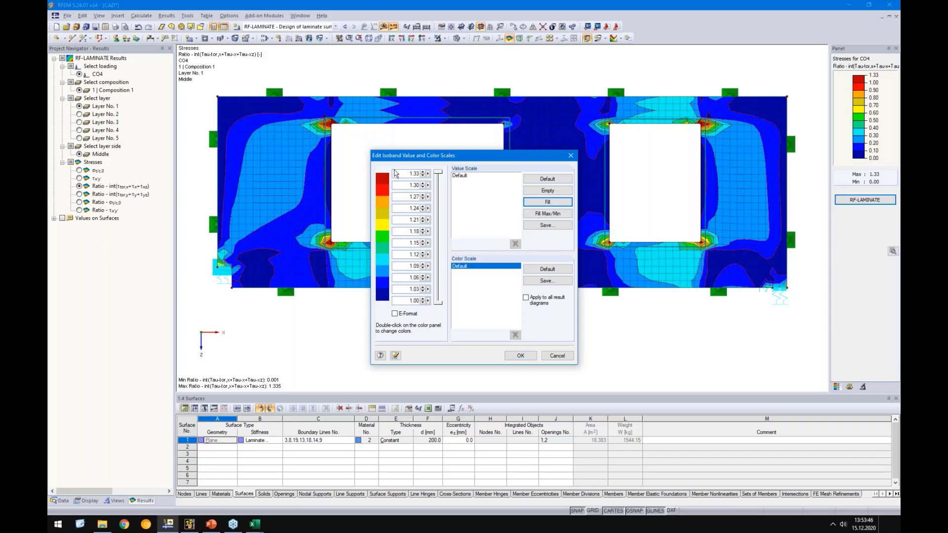
pyautogui.click(520, 356)
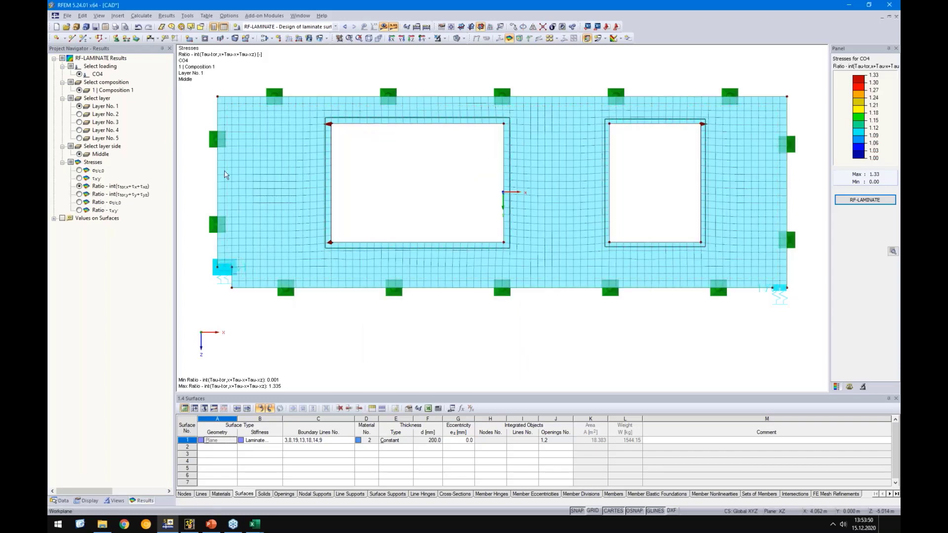
pyautogui.click(668, 121)
pyautogui.scroll(5, 329, 242)
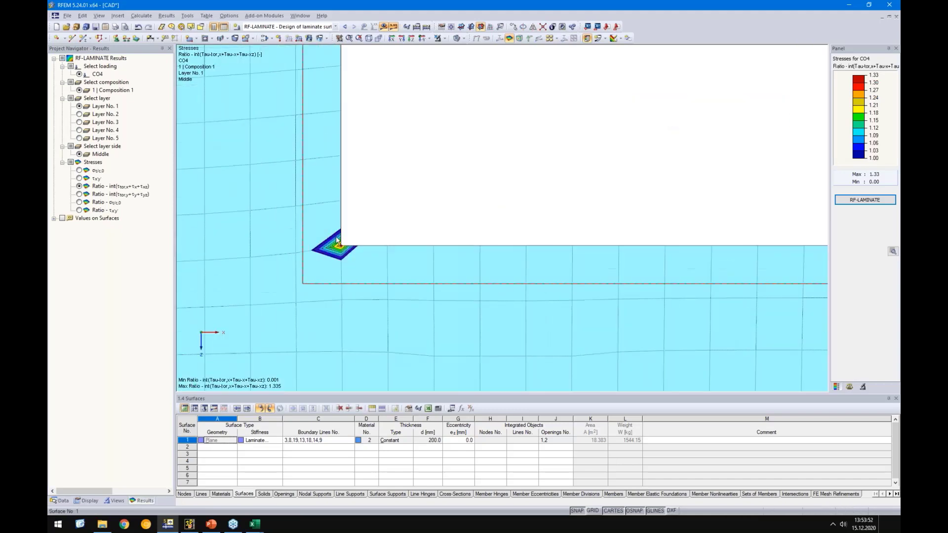
pyautogui.scroll(-5, 432, 178)
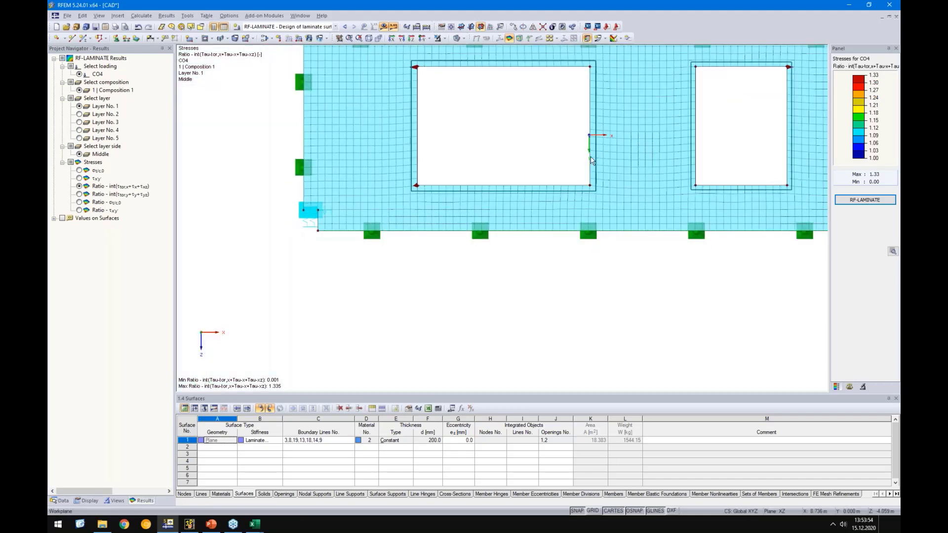
# Rescale the isoband values evenly from 0 to 1.00 and examine the exceeded areas at the large opening's corners
pyautogui.doubleClick(862, 118)
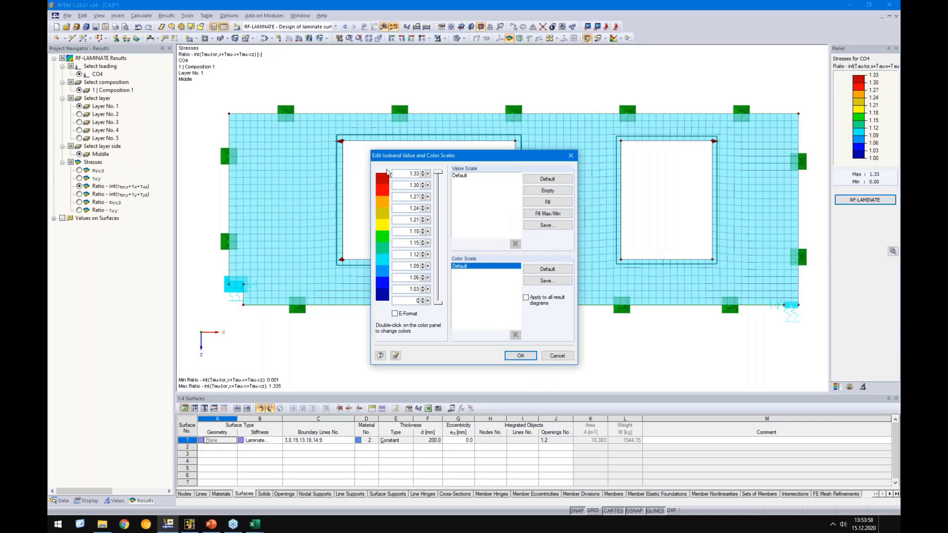
pyautogui.write('0')
pyautogui.doubleClick(412, 174)
pyautogui.click(520, 356)
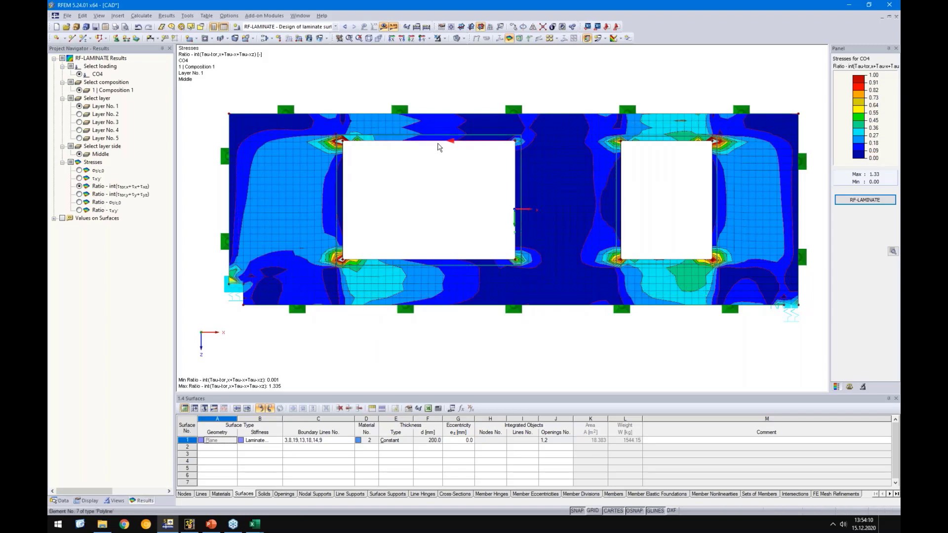
pyautogui.scroll(5, 362, 140)
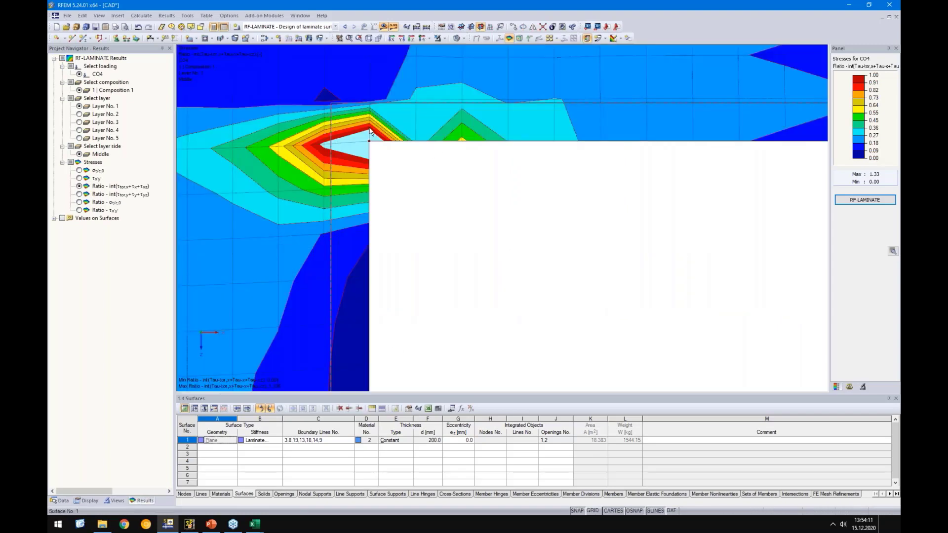
pyautogui.click(456, 38)
pyautogui.scroll(-5, 377, 146)
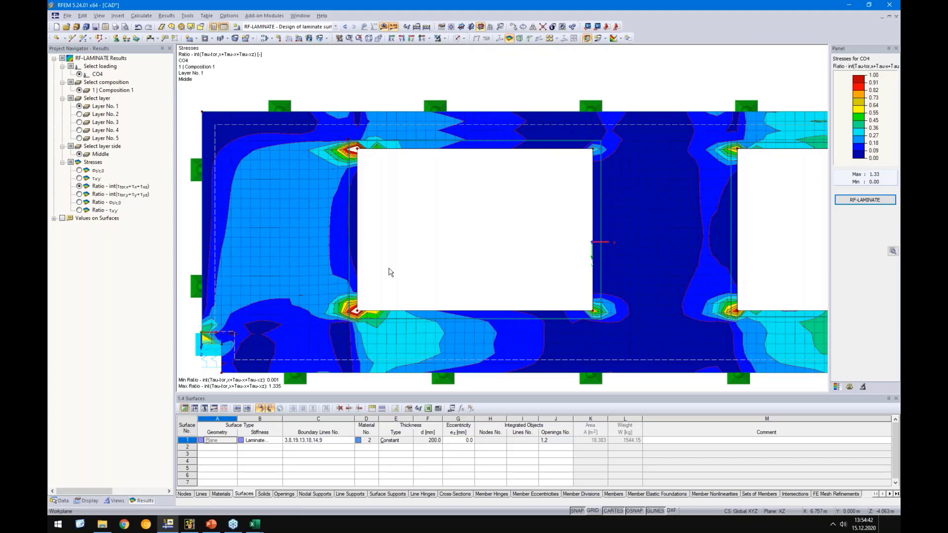
pyautogui.scroll(-2, 415, 256)
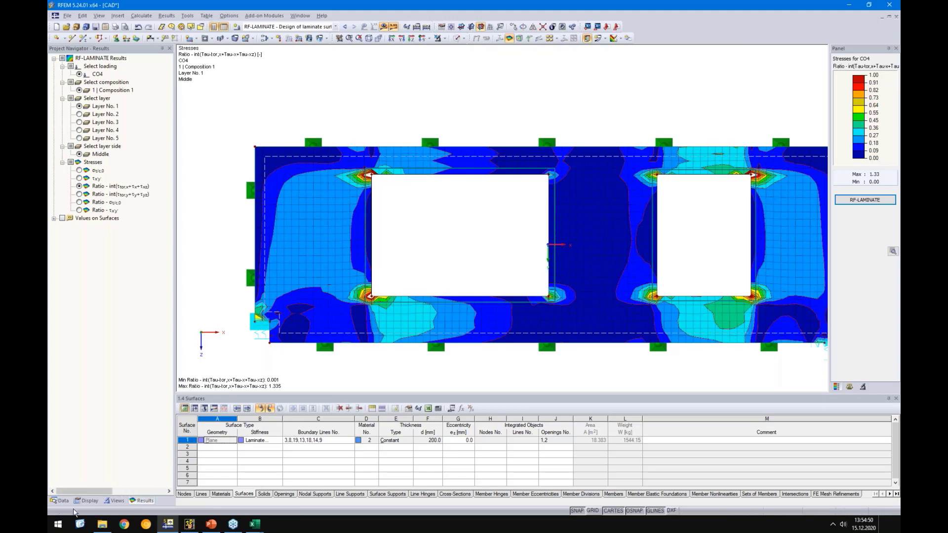
# Review the Tsai-Wu parameters of the Orthotropic Plastic 3D model in a new material, and discard the material
pyautogui.click(60, 501)
pyautogui.scroll(10, 97, 130)
pyautogui.scroll(3, 97, 130)
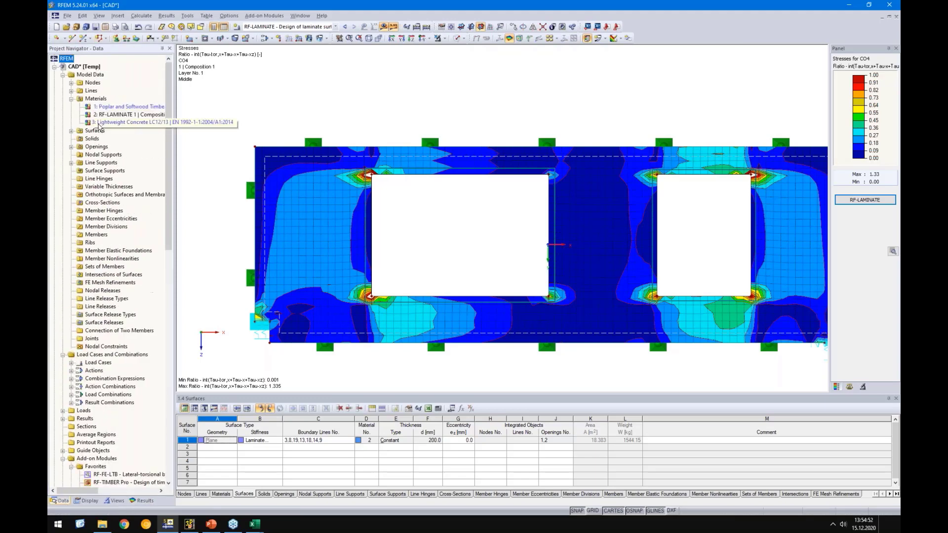
pyautogui.rightClick(95, 99)
pyautogui.click(138, 116)
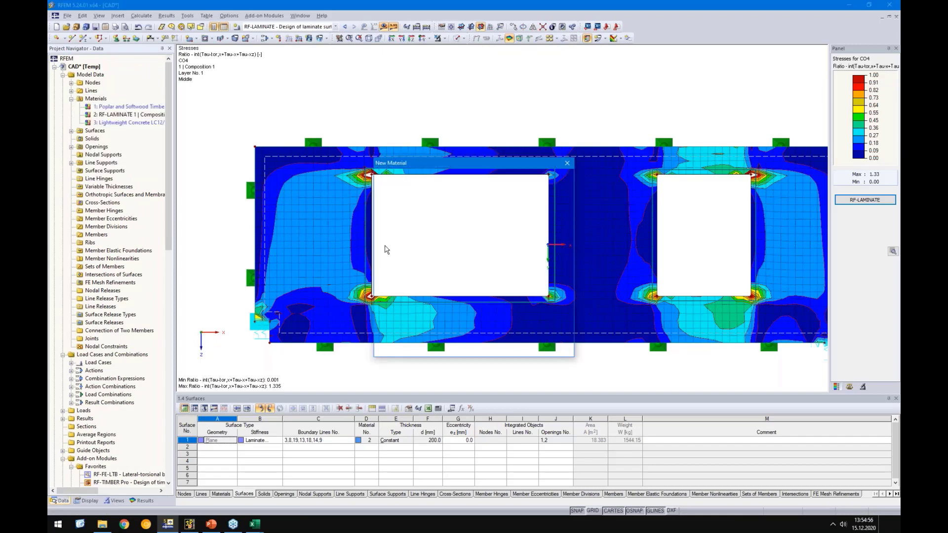
pyautogui.click(434, 303)
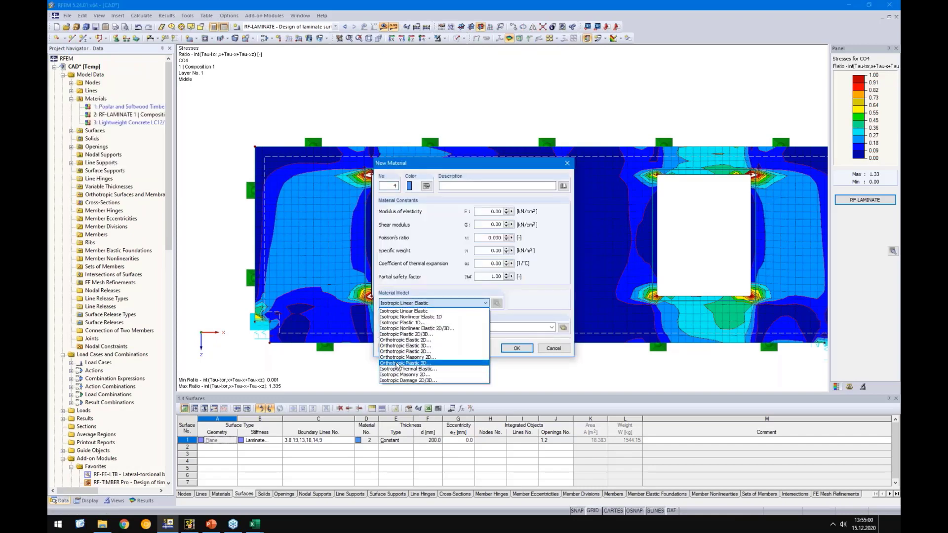
pyautogui.click(418, 363)
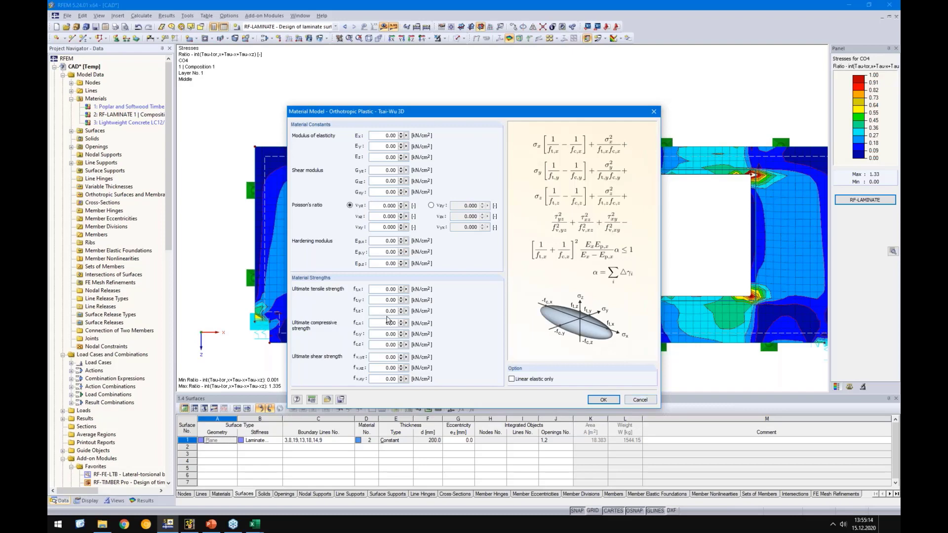
pyautogui.click(390, 290)
pyautogui.click(644, 401)
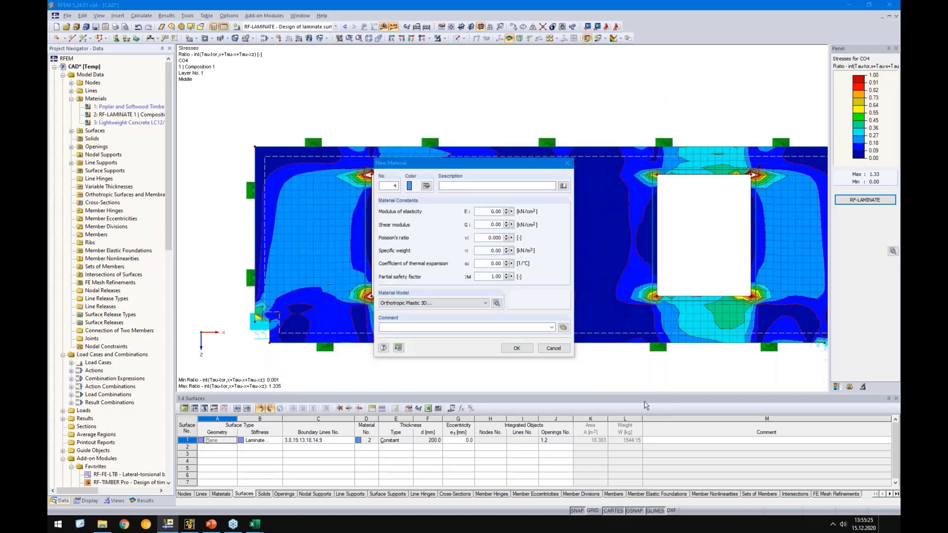
pyautogui.click(553, 349)
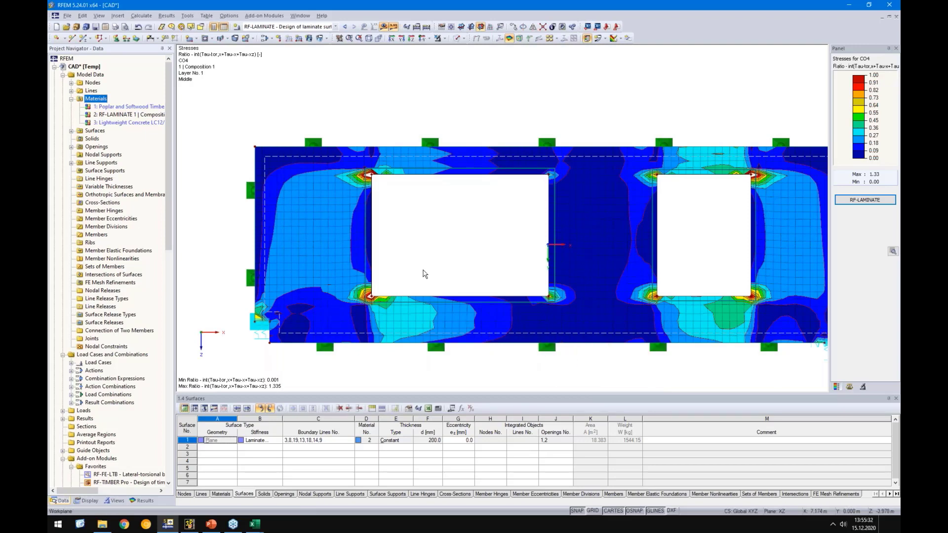
# Switch to the PowerPoint presentation and review the wall illustration on slides 11 and 12
pyautogui.scroll(-2, 424, 274)
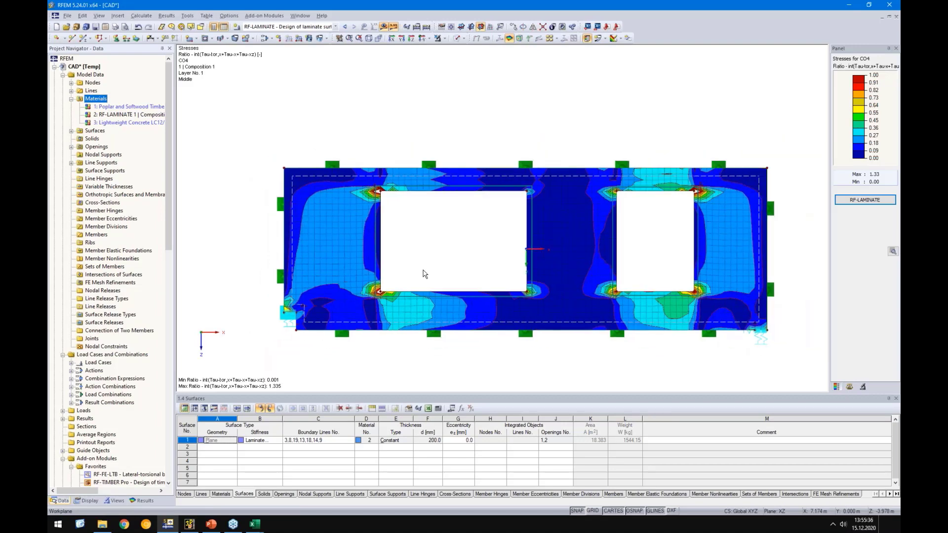
pyautogui.moveTo(425, 274); pyautogui.dragTo(409, 240, button='middle')
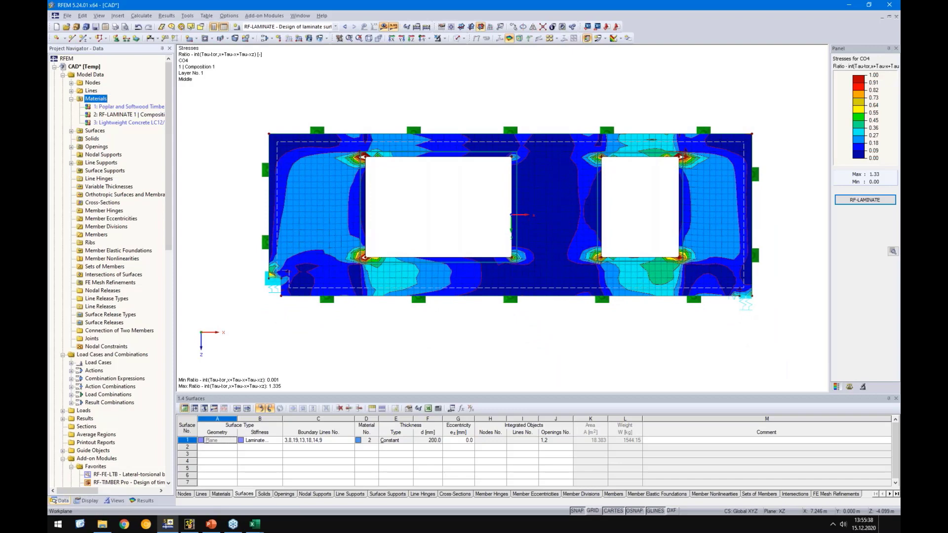
pyautogui.click(211, 524)
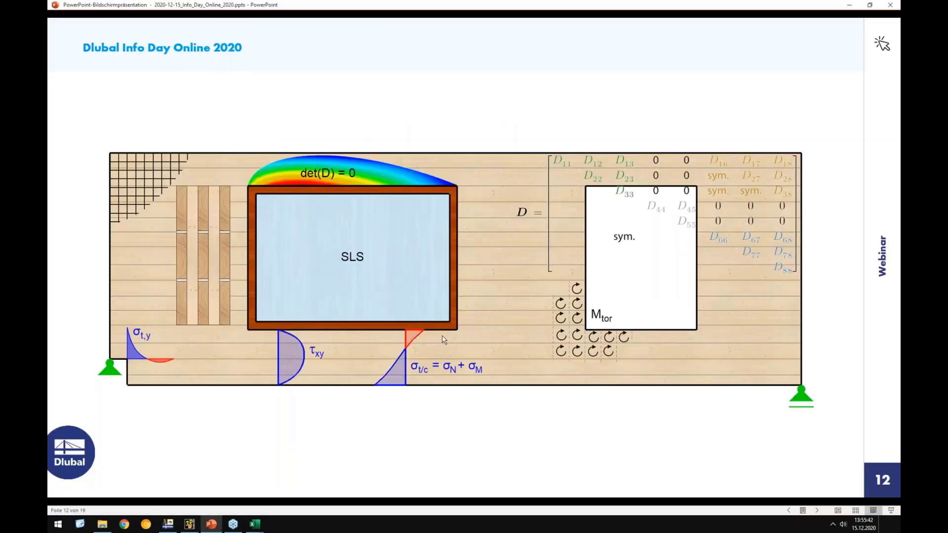
pyautogui.press('Right')
pyautogui.press('Left')
pyautogui.press('Left')
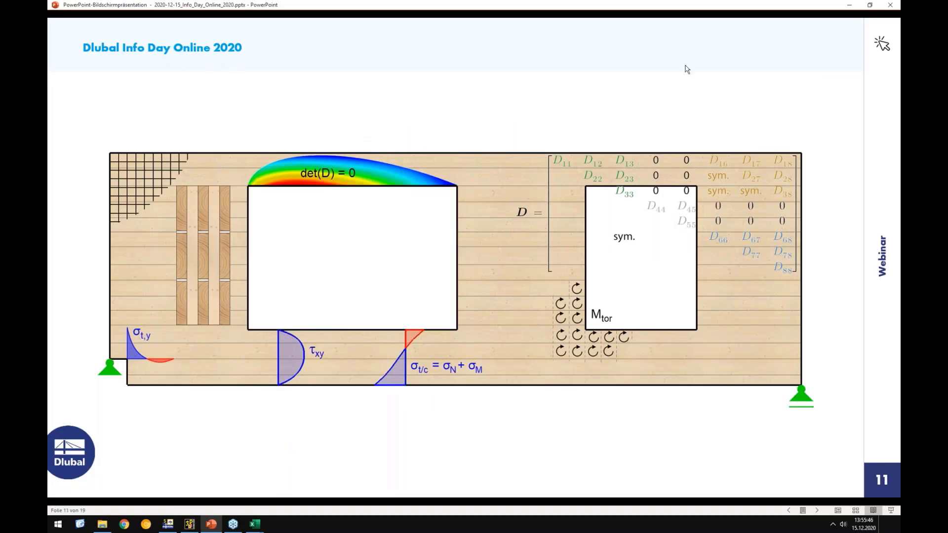
# Return to RFEM, look through the load cases and combinations available in RF-STABILITY, and exit the module without saving
pyautogui.click(168, 524)
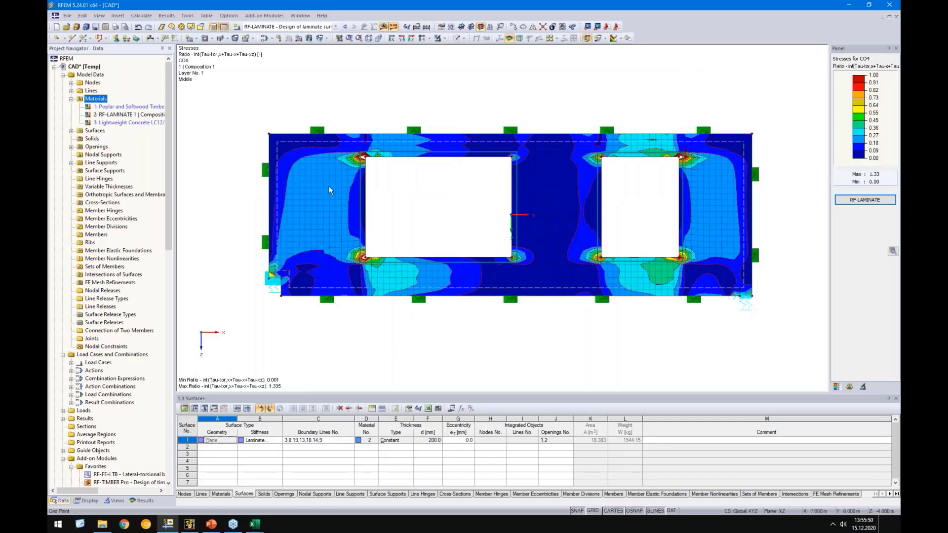
pyautogui.scroll(-4, 83, 433)
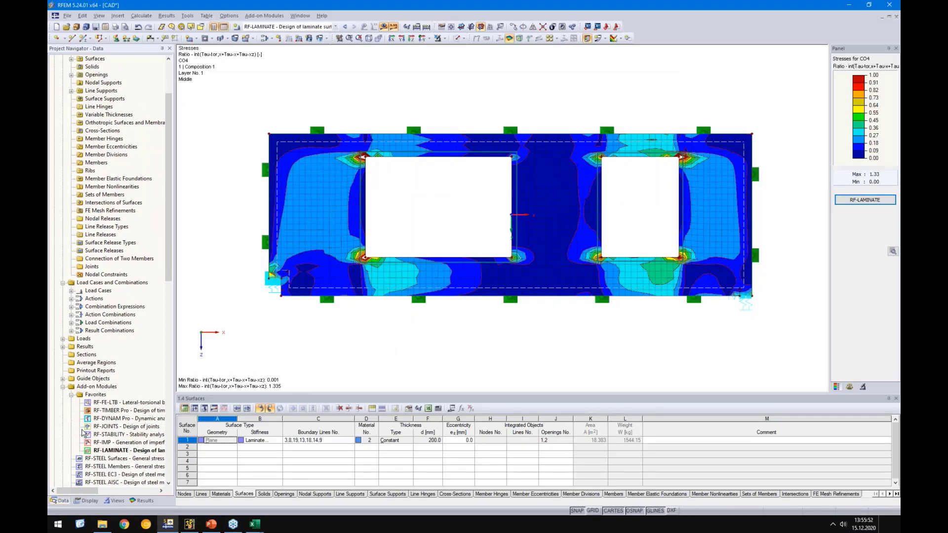
pyautogui.doubleClick(112, 414)
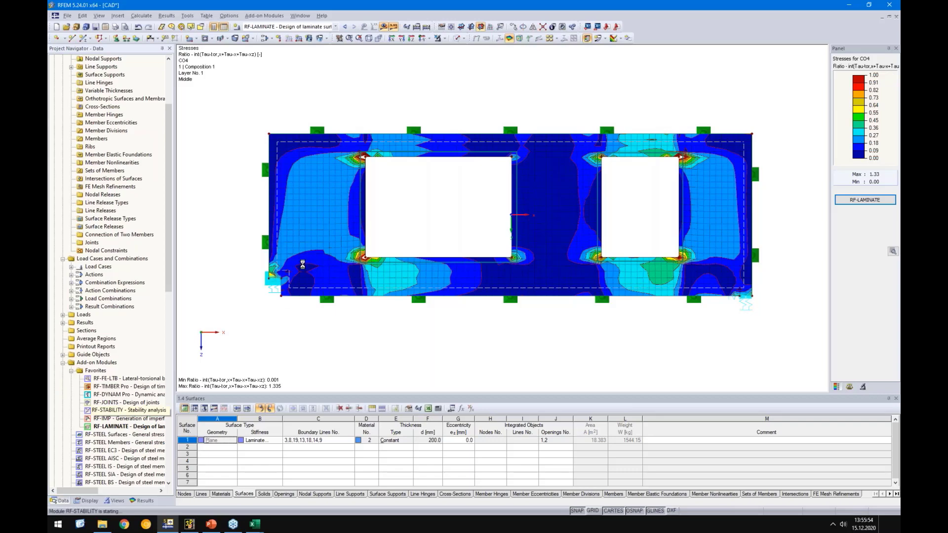
pyautogui.click(475, 279)
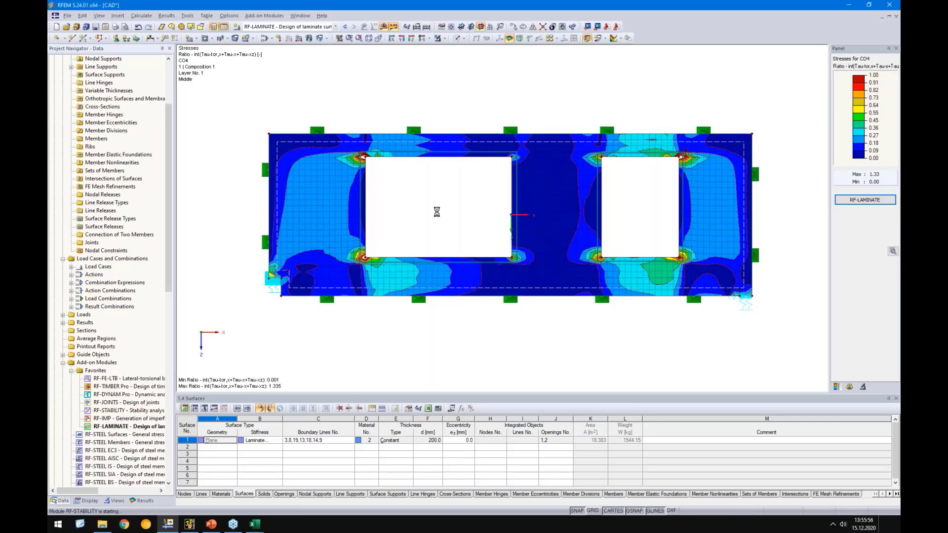
pyautogui.click(436, 211)
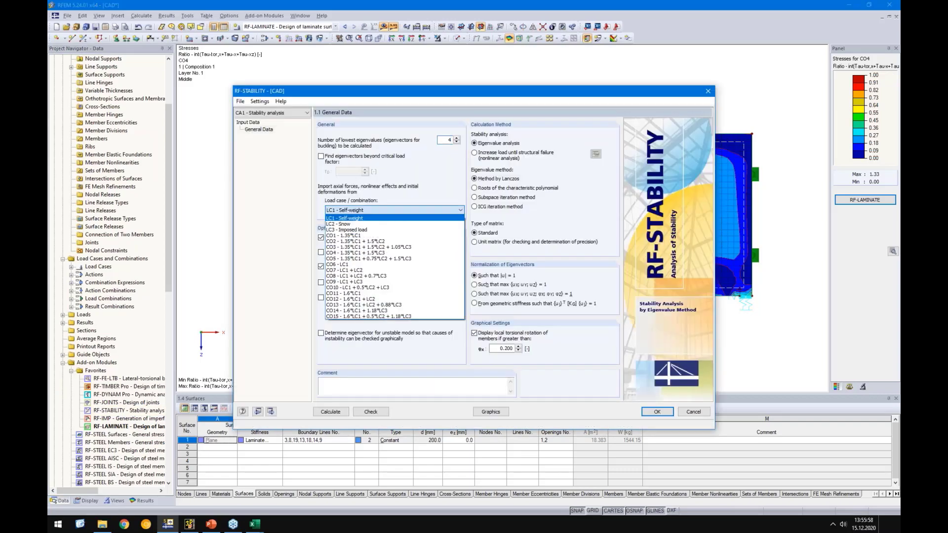
pyautogui.click(680, 413)
pyautogui.click(681, 413)
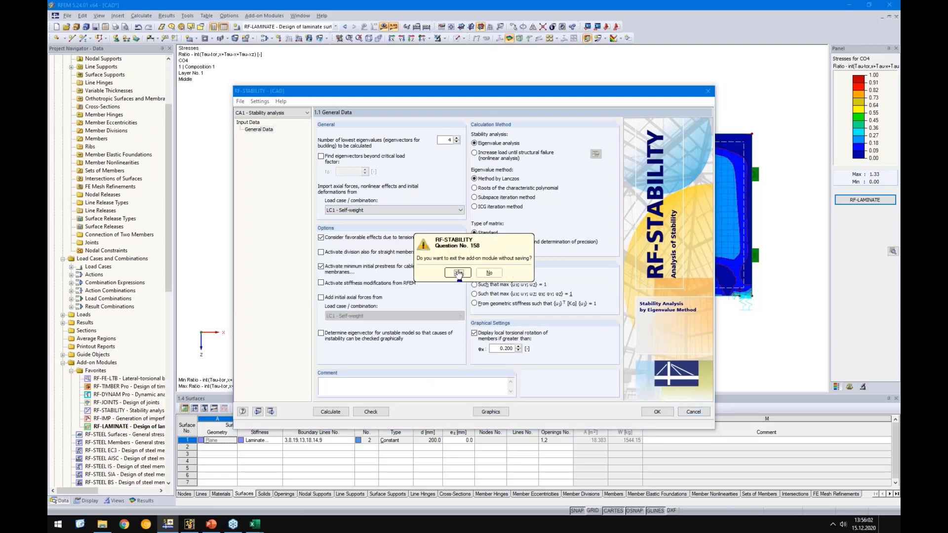
pyautogui.click(458, 273)
# Switch the active load combination to CO1 - 1.35*LC1
pyautogui.click(271, 27)
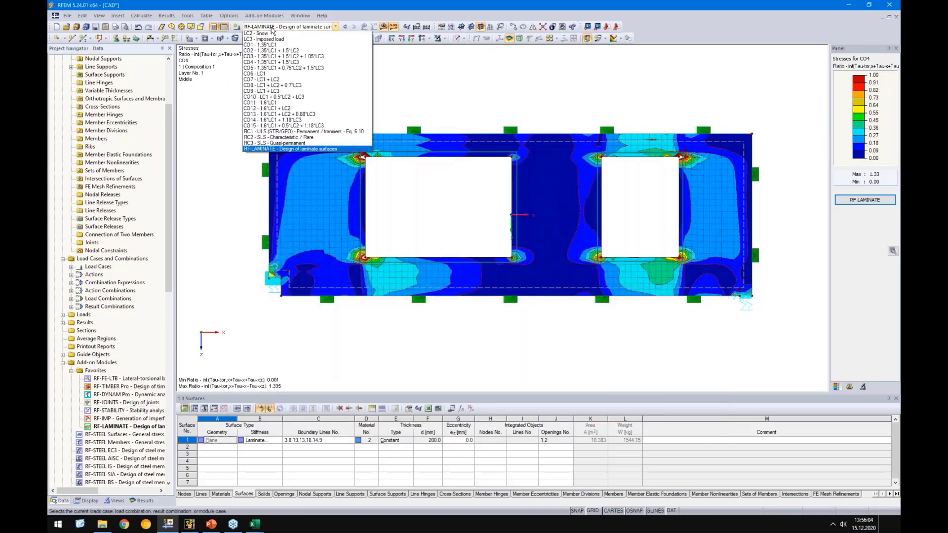
pyautogui.click(259, 44)
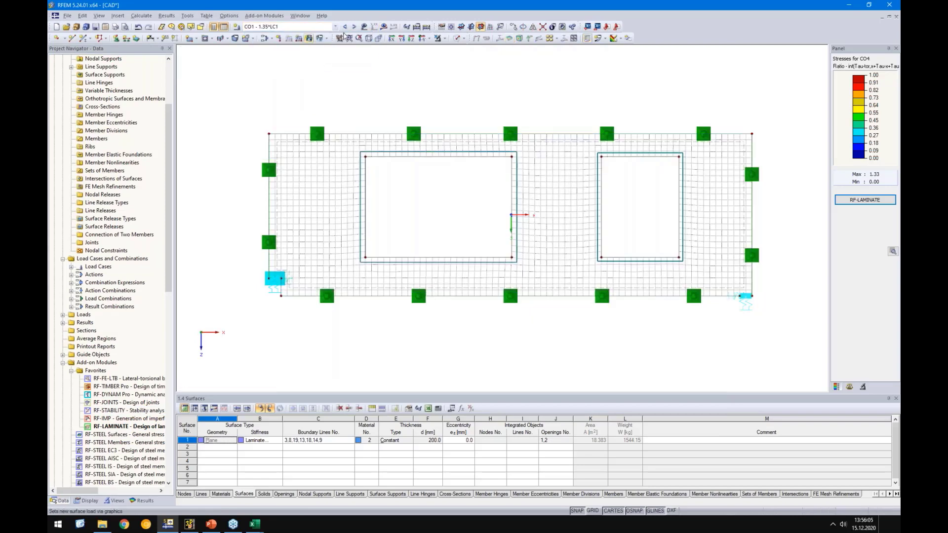
# Calculate load combination CO1 and display the basic internal force n-x on the wall surface
pyautogui.click(384, 27)
pyautogui.click(455, 277)
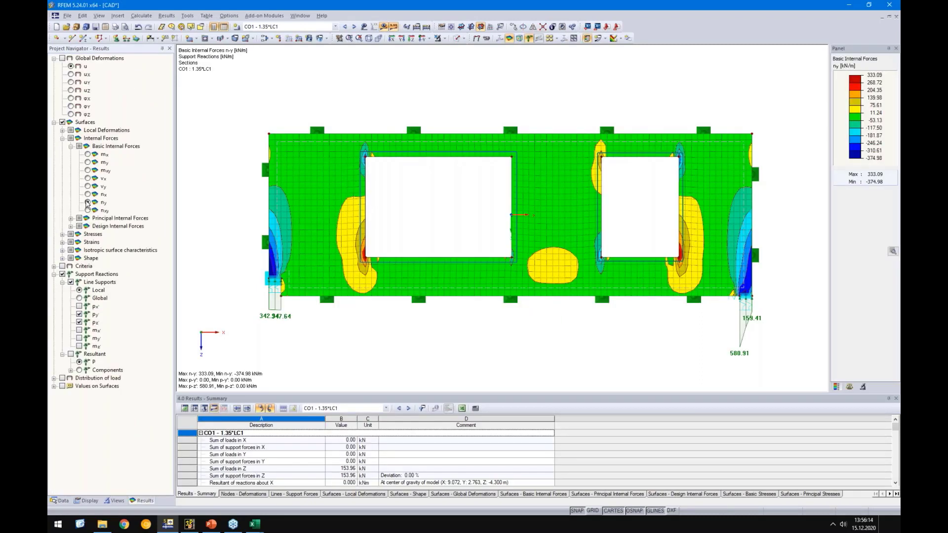
pyautogui.click(88, 195)
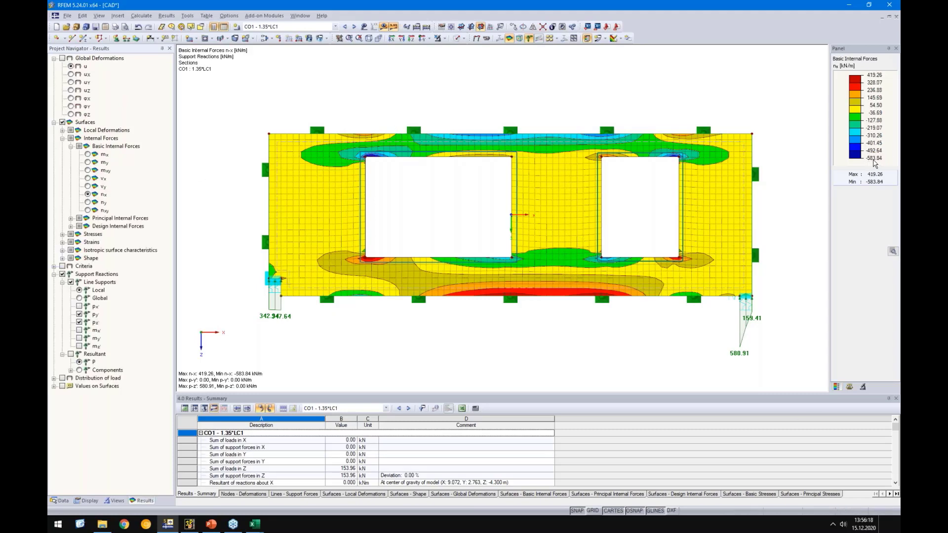
# Calculate load combinations CO2 and CO3 one after the other and display their n-x results on the wall
pyautogui.click(310, 38)
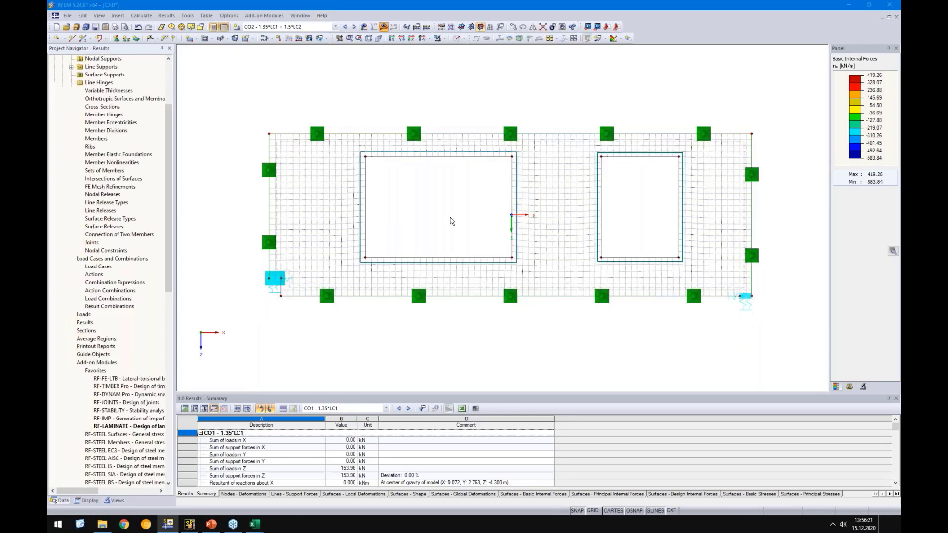
pyautogui.click(456, 276)
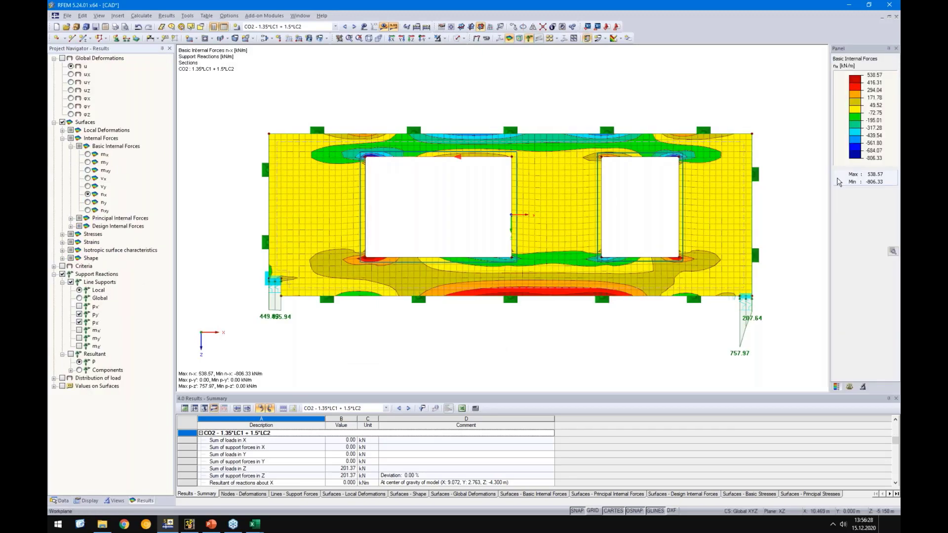
pyautogui.click(354, 26)
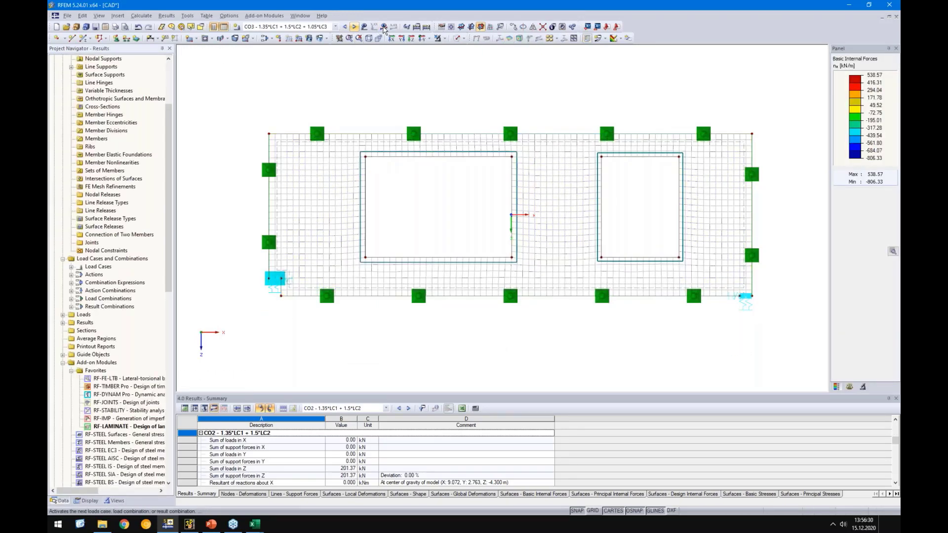
pyautogui.click(384, 27)
pyautogui.click(452, 276)
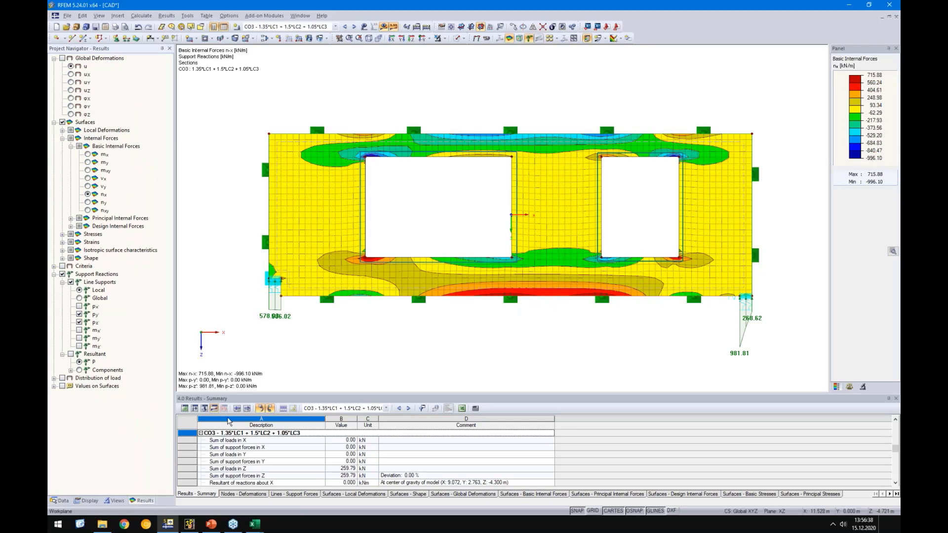
# Check the list of load cases and combinations, review the maximum stress ratios by loading in RF-LAMINATE, and close the module
pyautogui.click(292, 28)
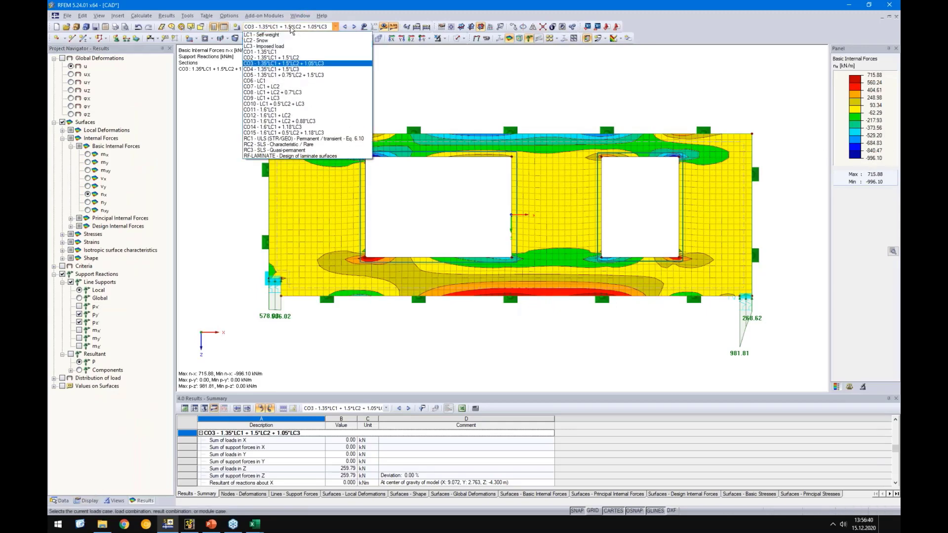
pyautogui.click(314, 35)
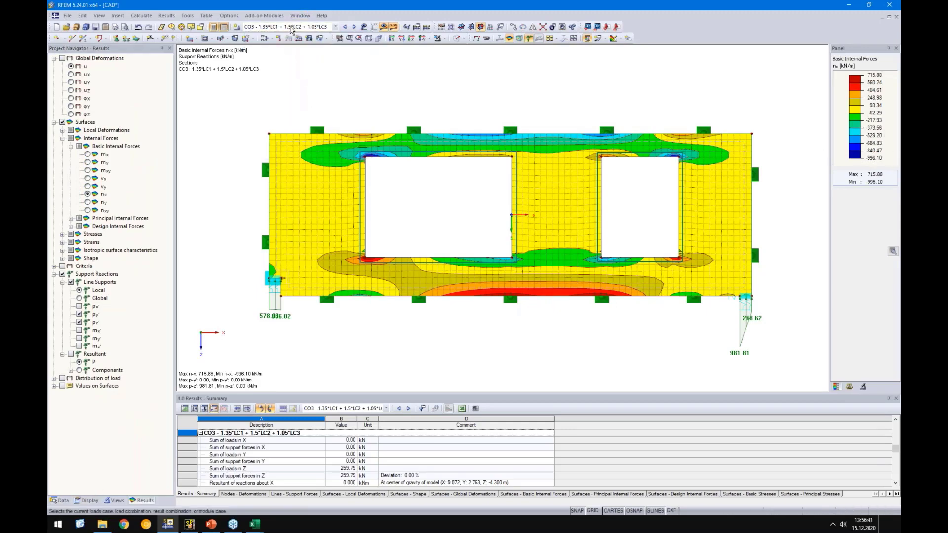
pyautogui.click(59, 500)
pyautogui.doubleClick(101, 426)
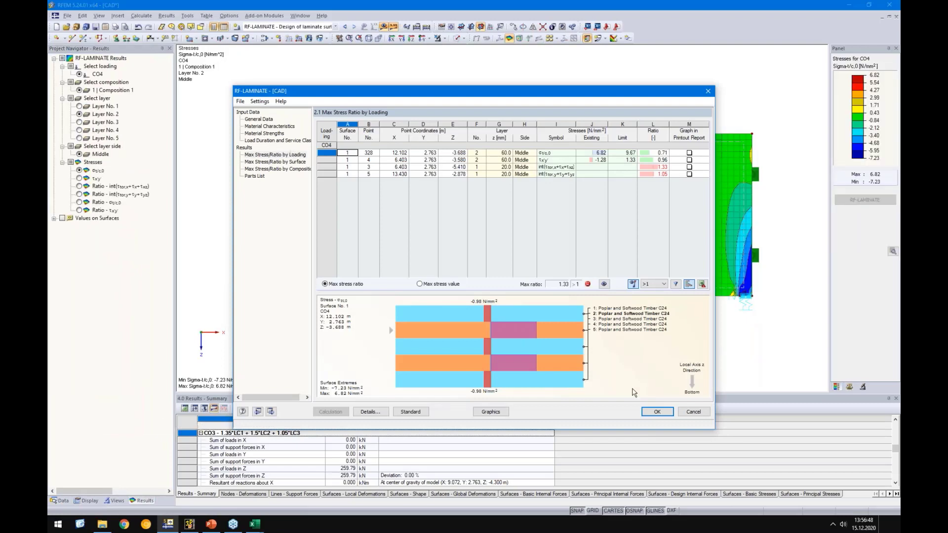
pyautogui.click(656, 411)
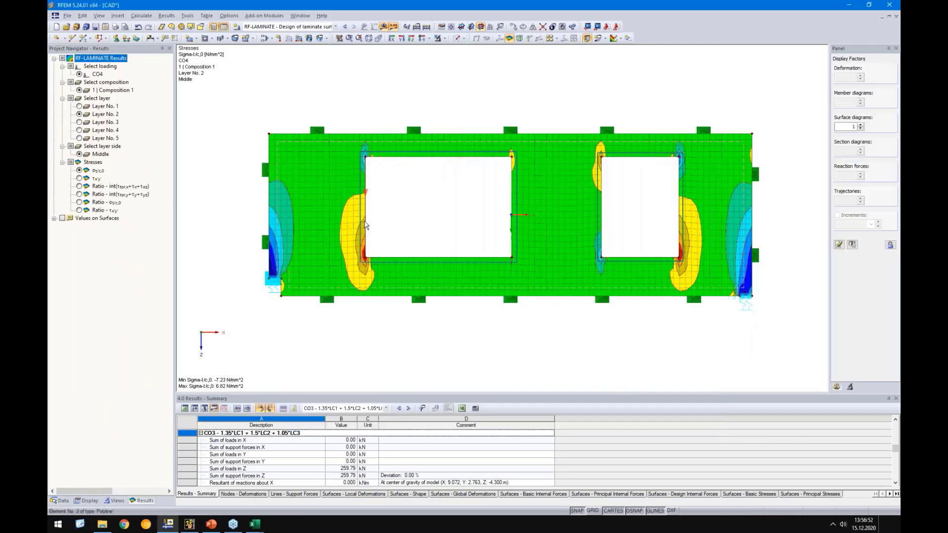
# Run the RF-STABILITY eigenvalue analysis of the wall with axial forces imported from load combination CO4
pyautogui.click(60, 500)
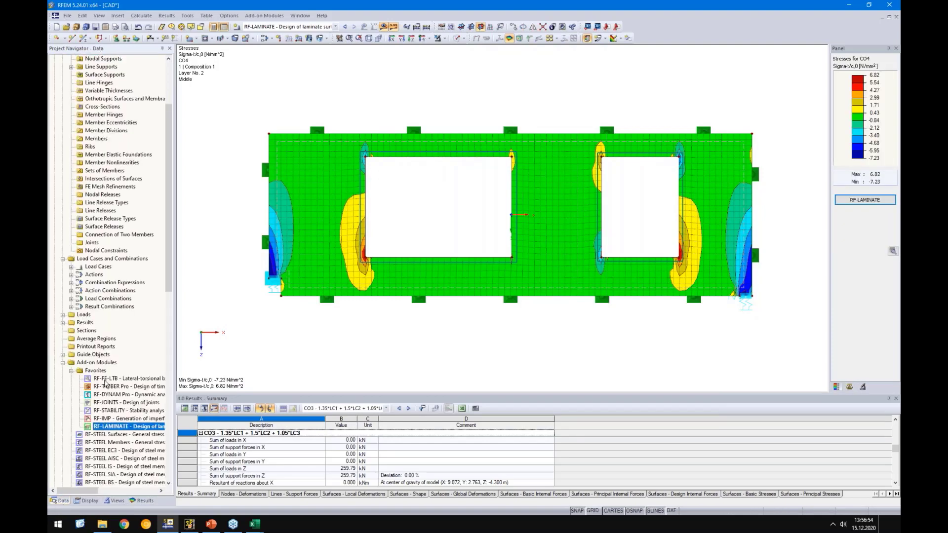
pyautogui.doubleClick(109, 410)
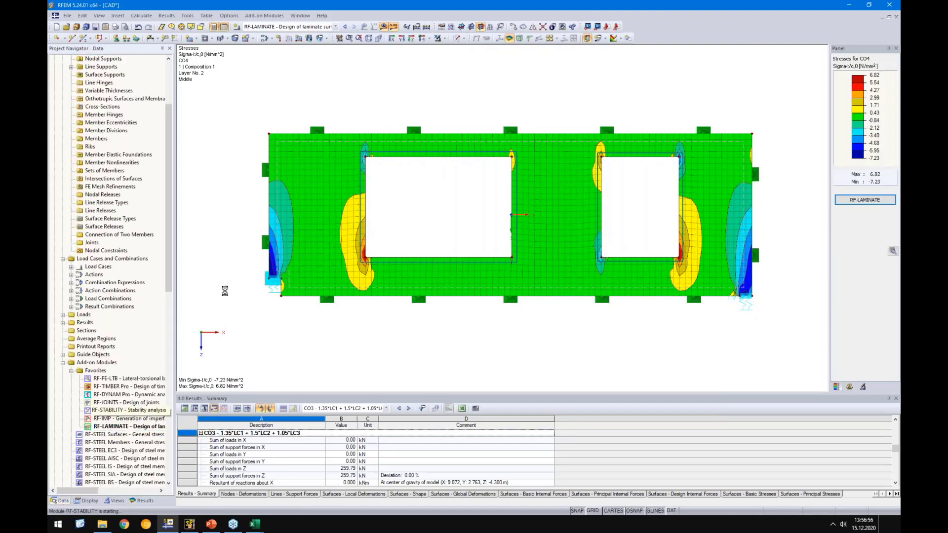
pyautogui.click(472, 278)
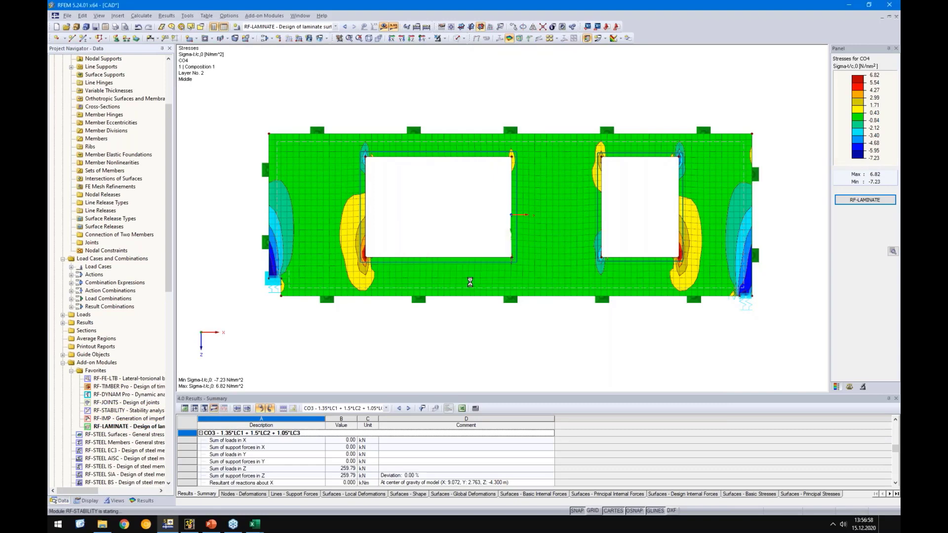
pyautogui.click(352, 211)
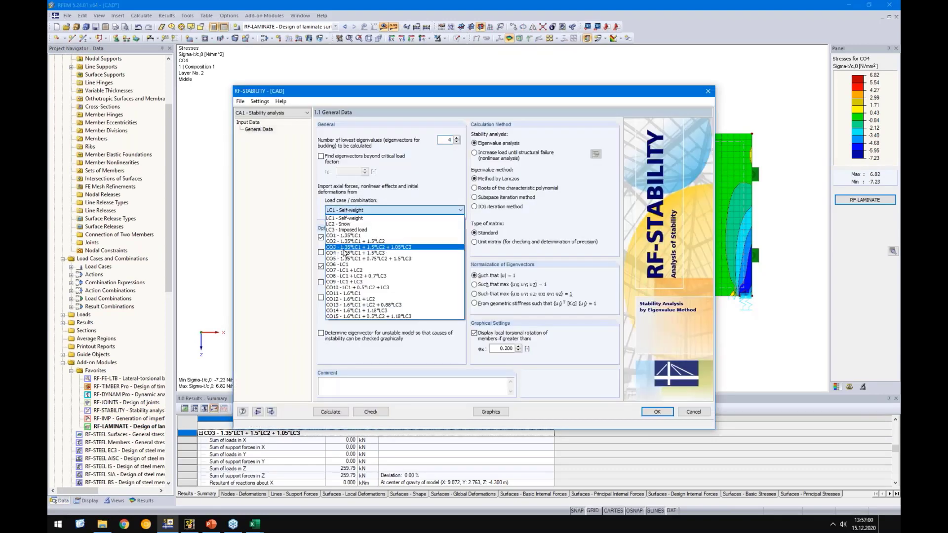
pyautogui.click(346, 252)
pyautogui.click(330, 411)
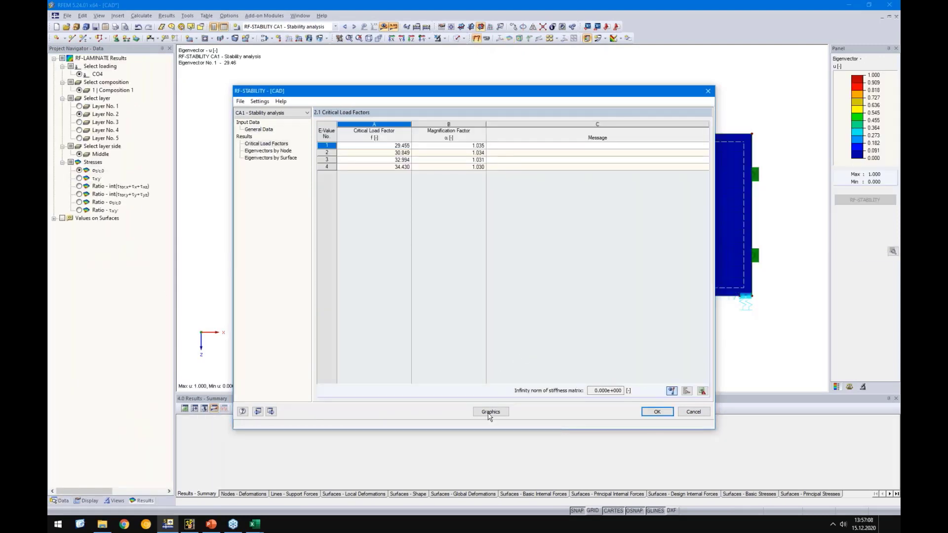
# Display the first buckling eigenvector graphically and inspect the deformed area above the large opening
pyautogui.click(489, 412)
pyautogui.keyDown('ctrl'); pyautogui.moveTo(432, 246); pyautogui.dragTo(300, 232, button='middle'); pyautogui.keyUp('ctrl')
pyautogui.scroll(4, 424, 148)
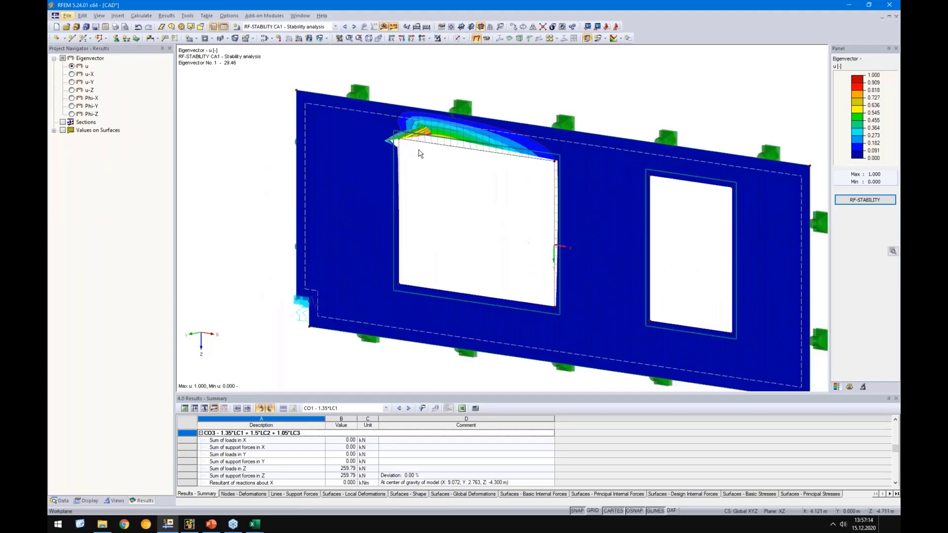
# Review the critical load factors in RF-STABILITY against the buckling shape, close the module, and return to the front view
pyautogui.click(863, 201)
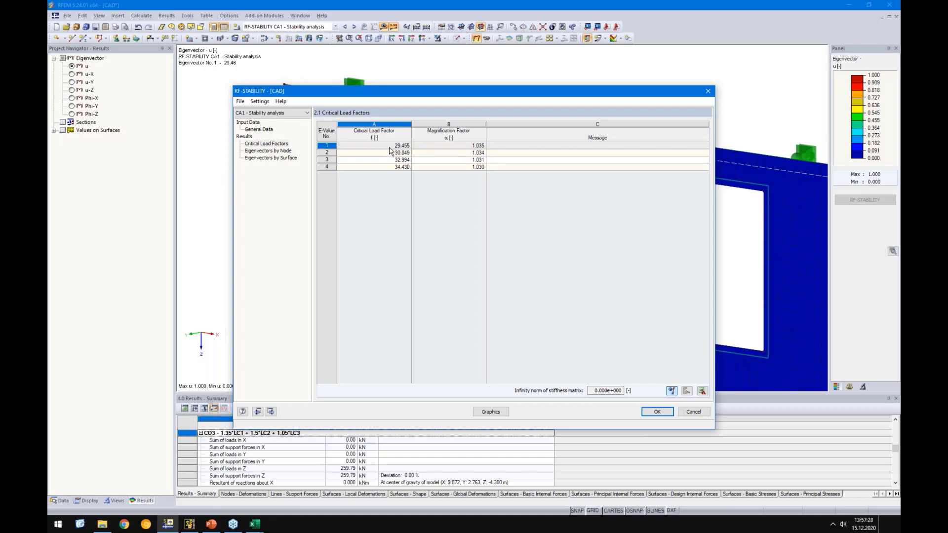
pyautogui.moveTo(410, 92); pyautogui.dragTo(432, 232)
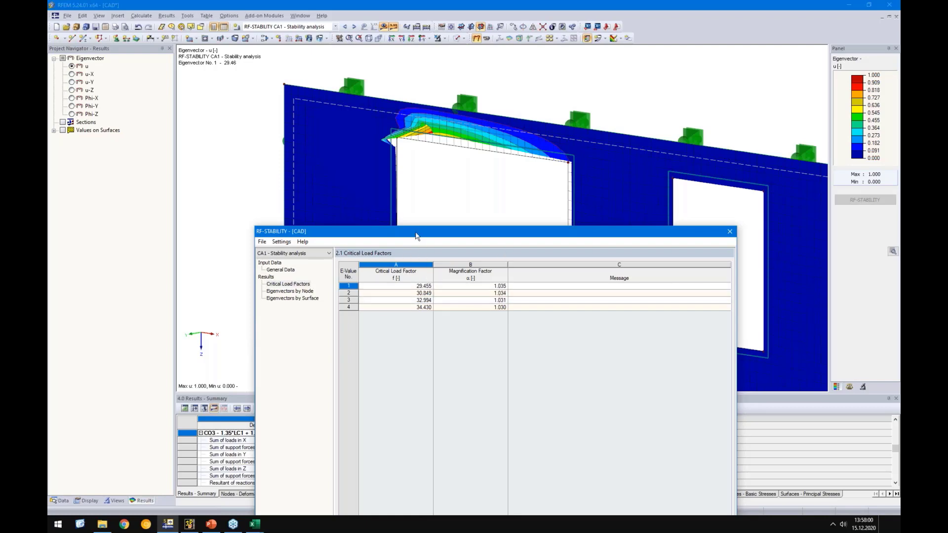
pyautogui.moveTo(419, 232); pyautogui.dragTo(370, 88)
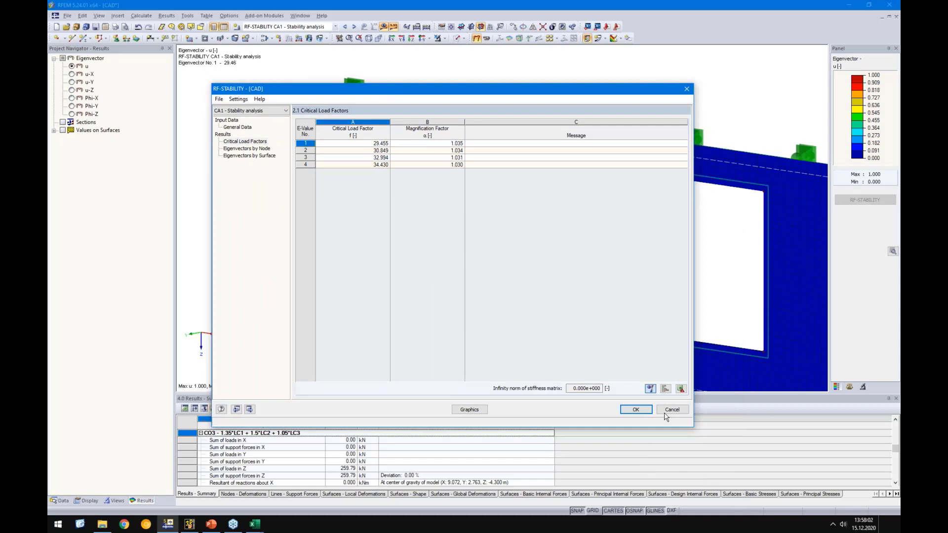
pyautogui.click(633, 411)
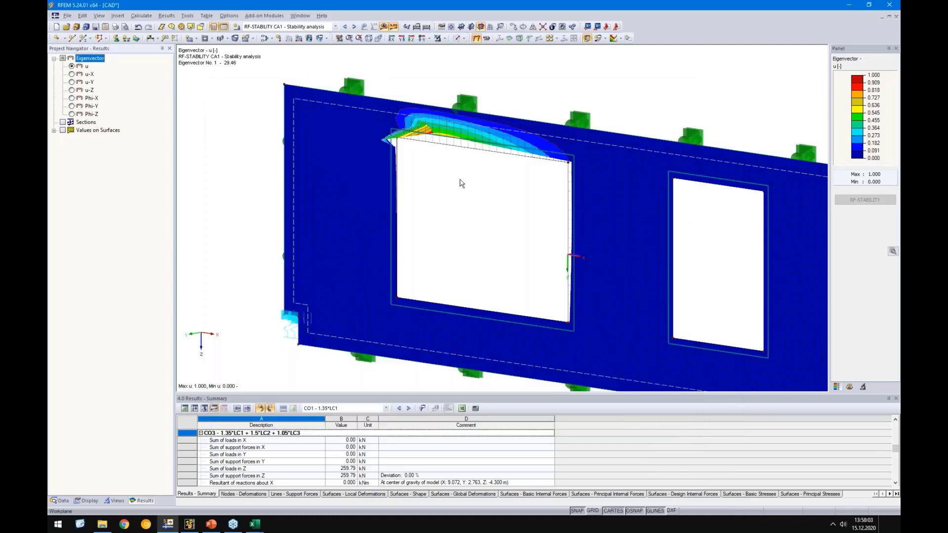
pyautogui.click(422, 38)
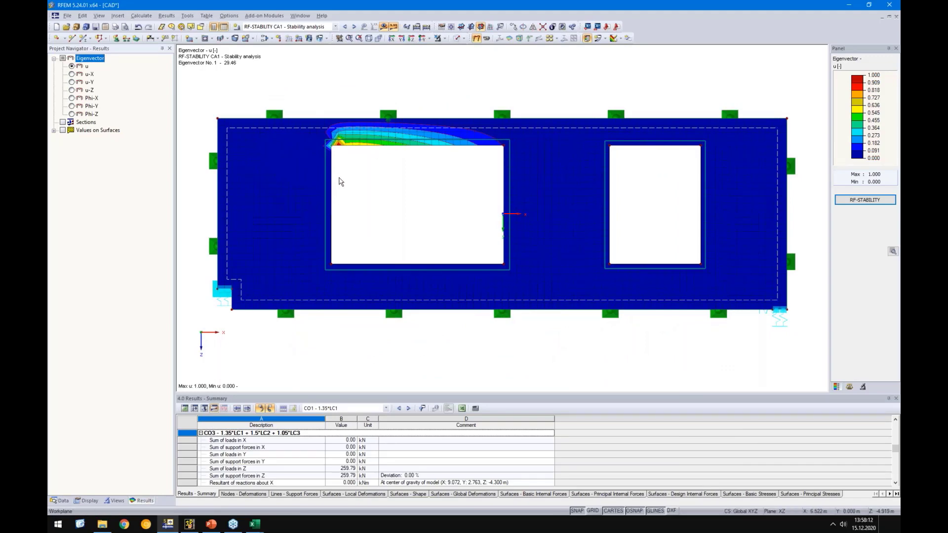
# Switch to Chrome, open the Dlubal website, and set its language to English
pyautogui.click(127, 525)
pyautogui.click(196, 24)
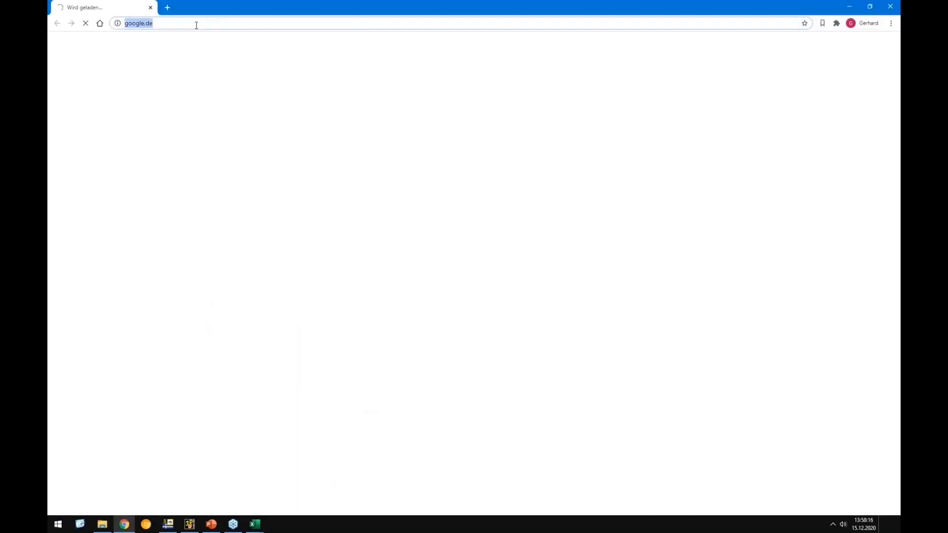
pyautogui.write('dlubal')
pyautogui.press('Return')
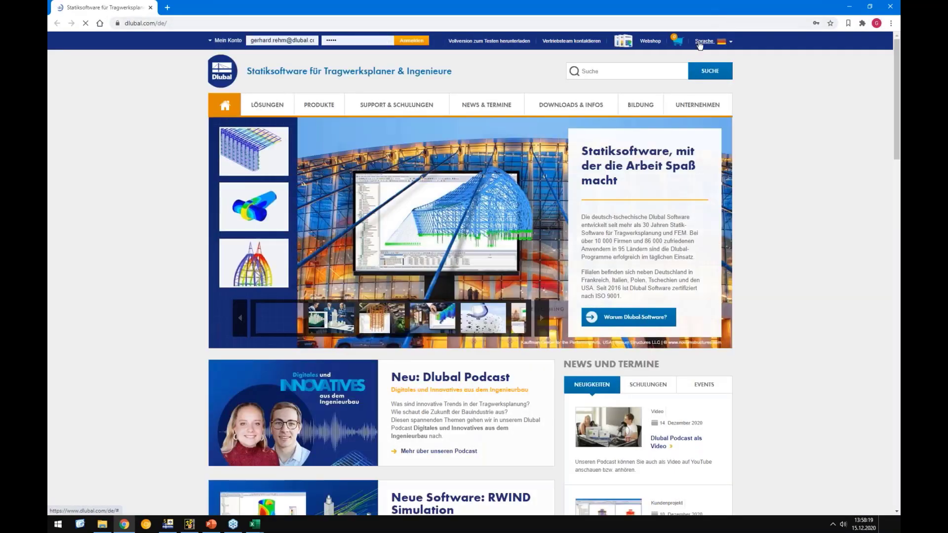
pyautogui.click(703, 43)
pyautogui.click(695, 71)
# Open the Knowledge Base, run a full-text search for "stabilty clt", and browse the listed articles
pyautogui.moveTo(392, 102)
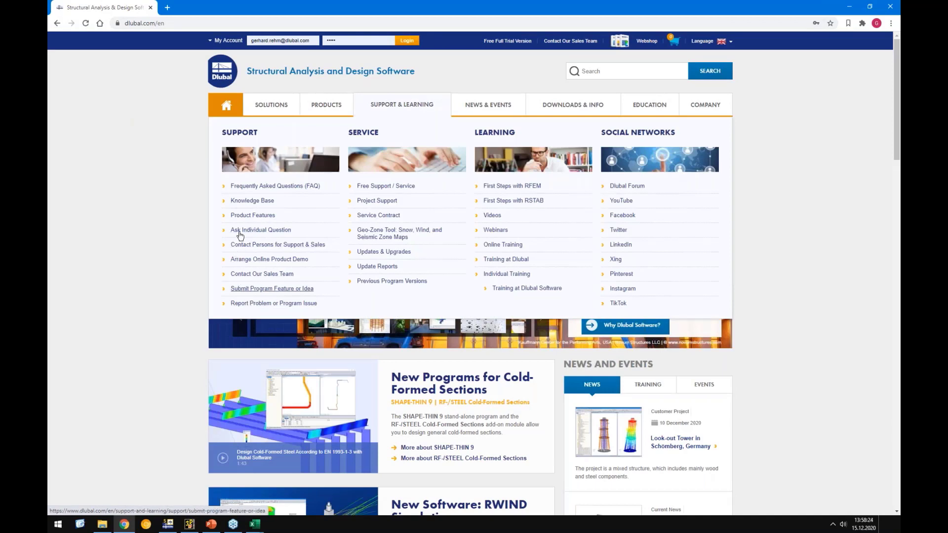
pyautogui.click(249, 201)
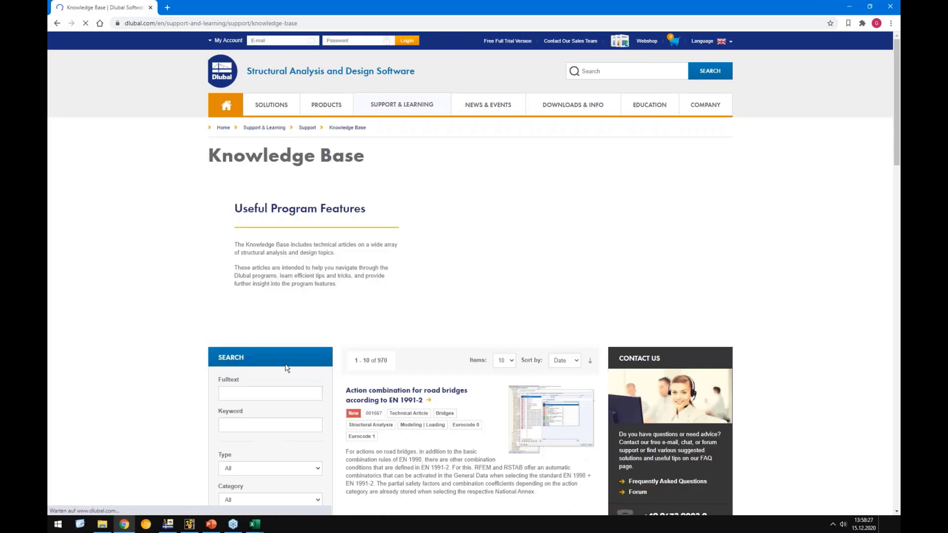
pyautogui.click(291, 393)
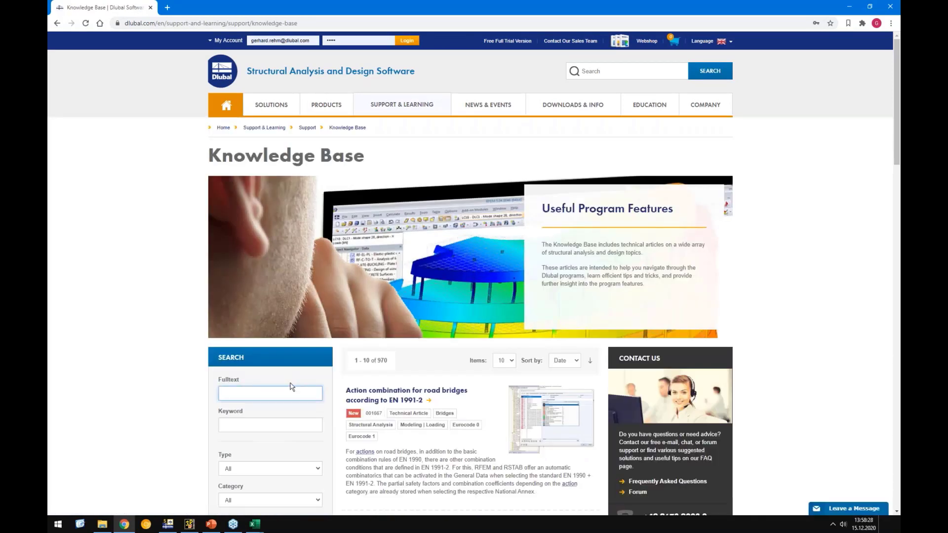
pyautogui.write('stabilty clt')
pyautogui.press('Return')
pyautogui.scroll(-5, 265, 352)
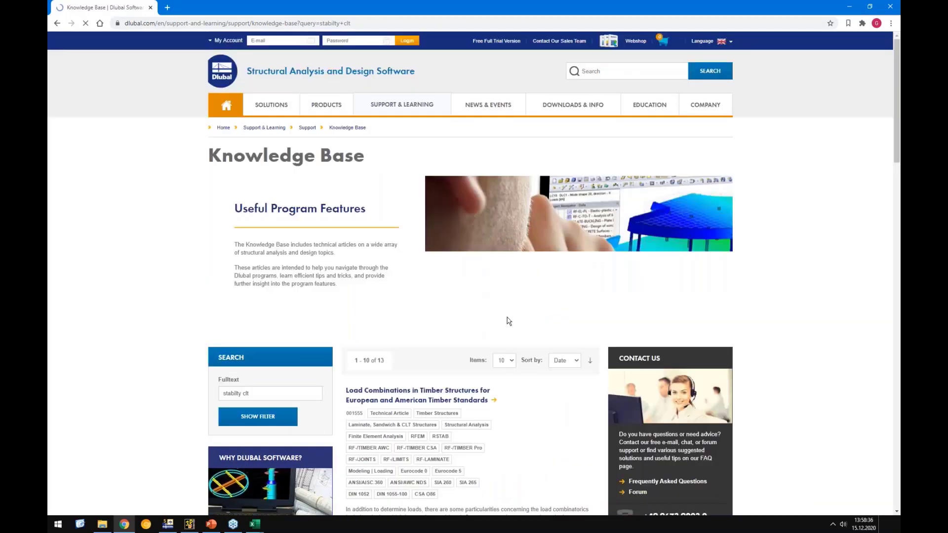
pyautogui.scroll(-15, 509, 321)
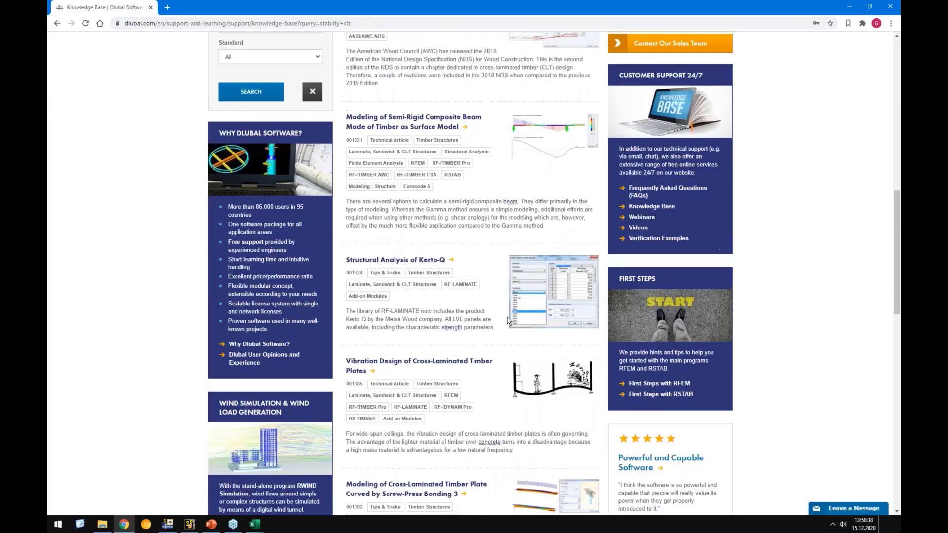
pyautogui.scroll(18, 276, 354)
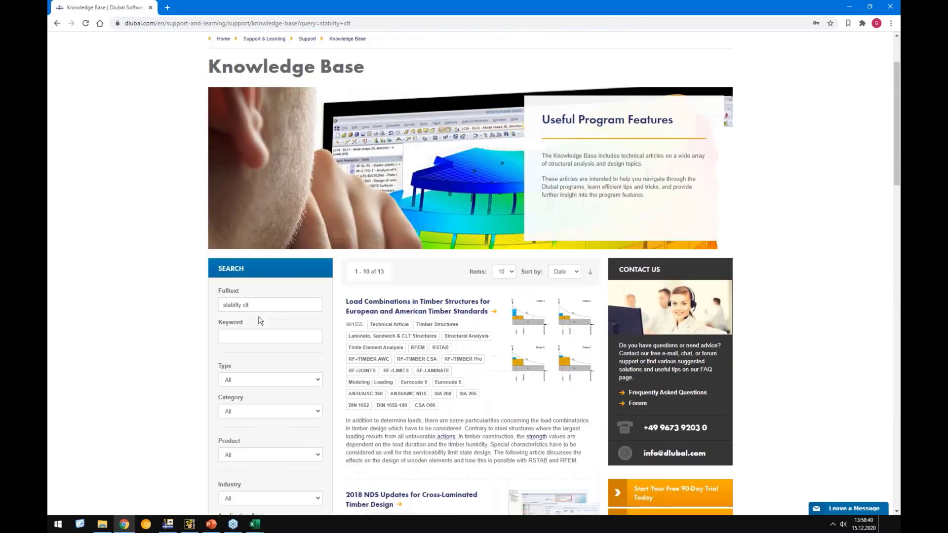
# Replace the Knowledge Base full-text query with the author's surname, run the search, and browse the article list
pyautogui.moveTo(259, 304); pyautogui.dragTo(163, 303)
pyautogui.write('rehm')
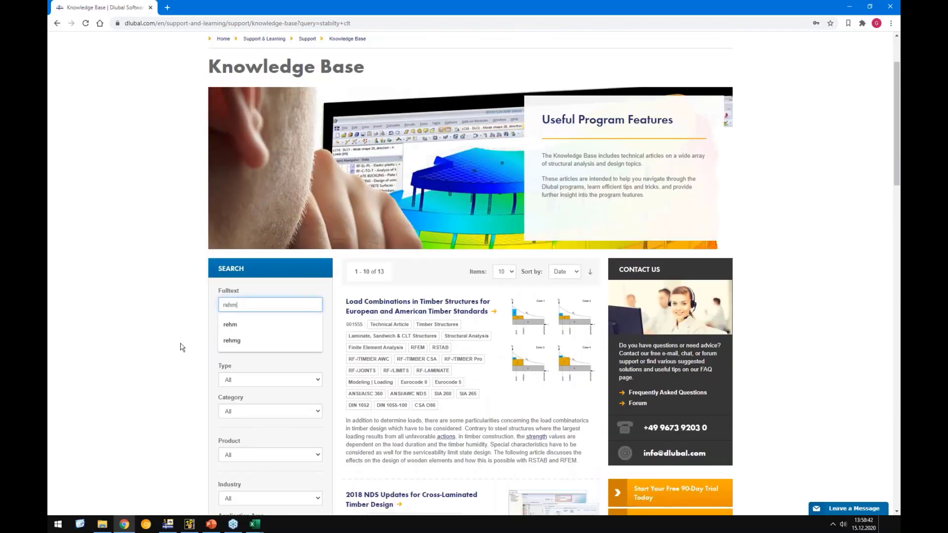
pyautogui.scroll(-6, 163, 312)
pyautogui.click(250, 330)
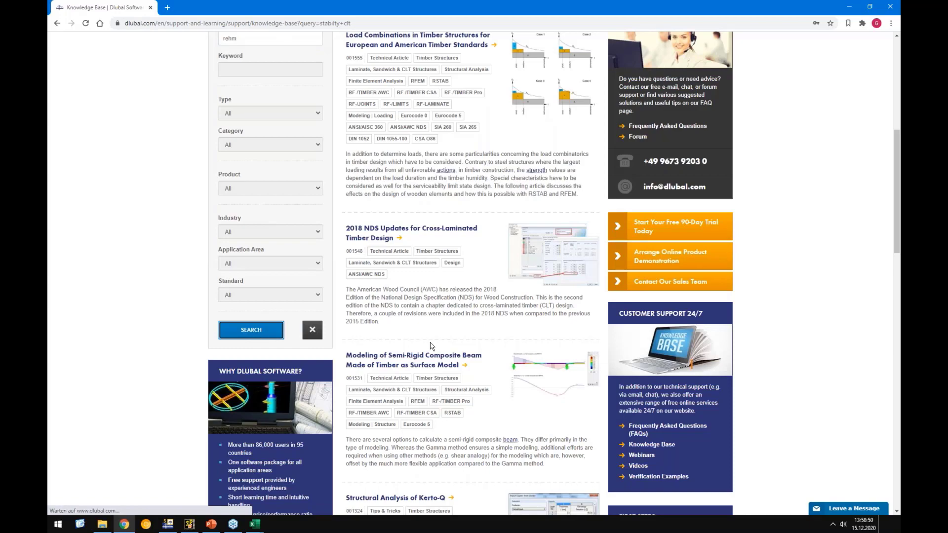
pyautogui.scroll(-3, 432, 347)
pyautogui.scroll(4, 432, 347)
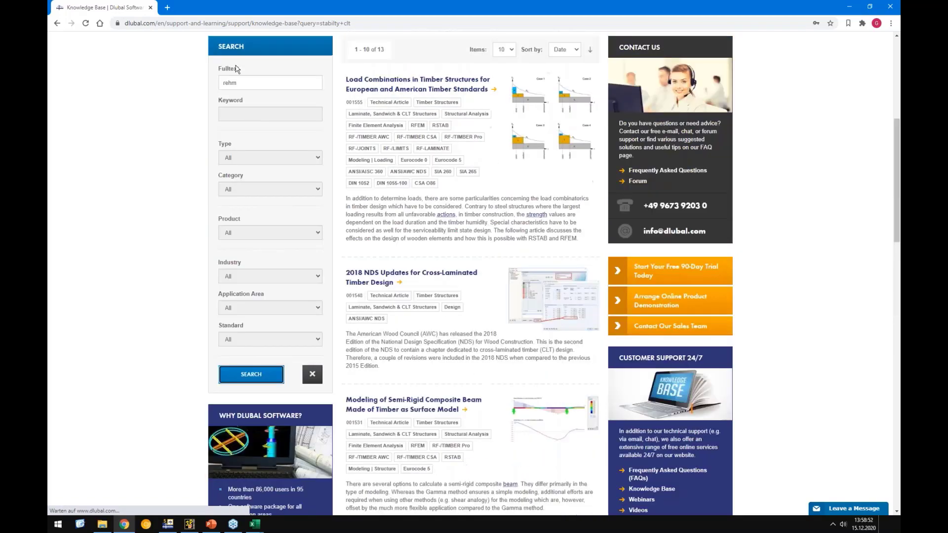
pyautogui.click(247, 85)
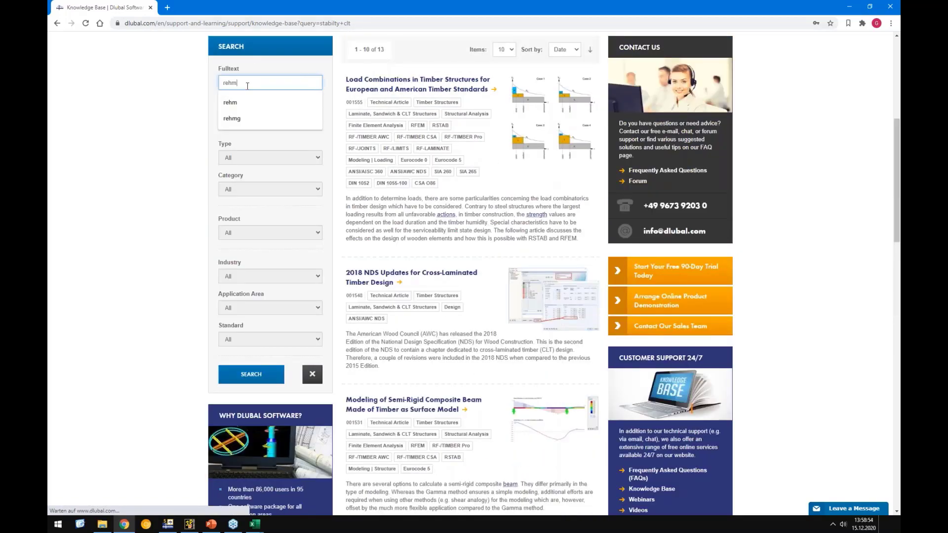
pyautogui.click(261, 365)
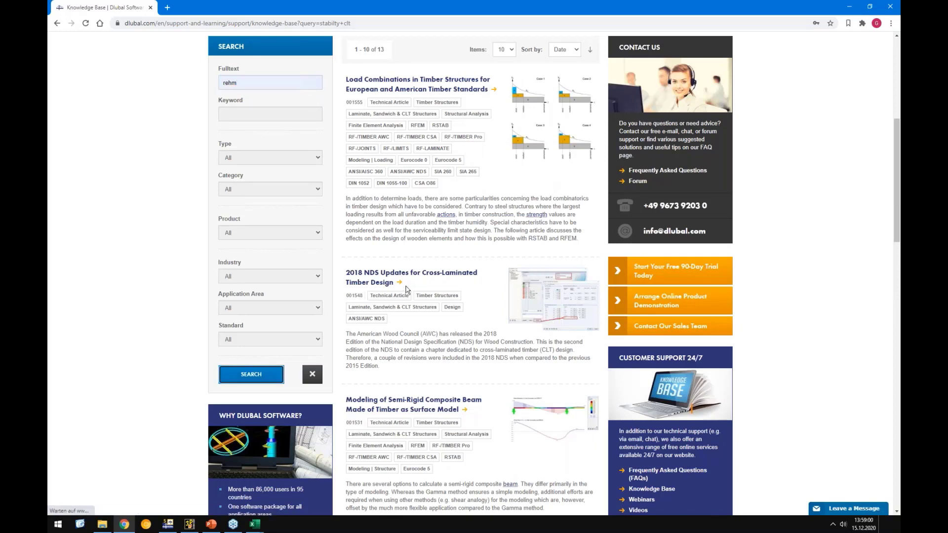
pyautogui.scroll(2, 166, 252)
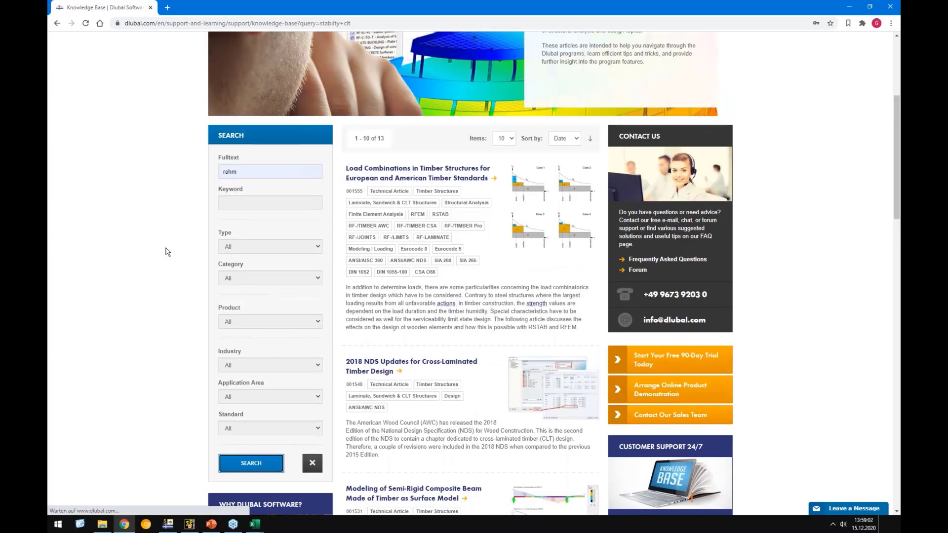
pyautogui.scroll(-4, 166, 252)
pyautogui.scroll(-6, 339, 112)
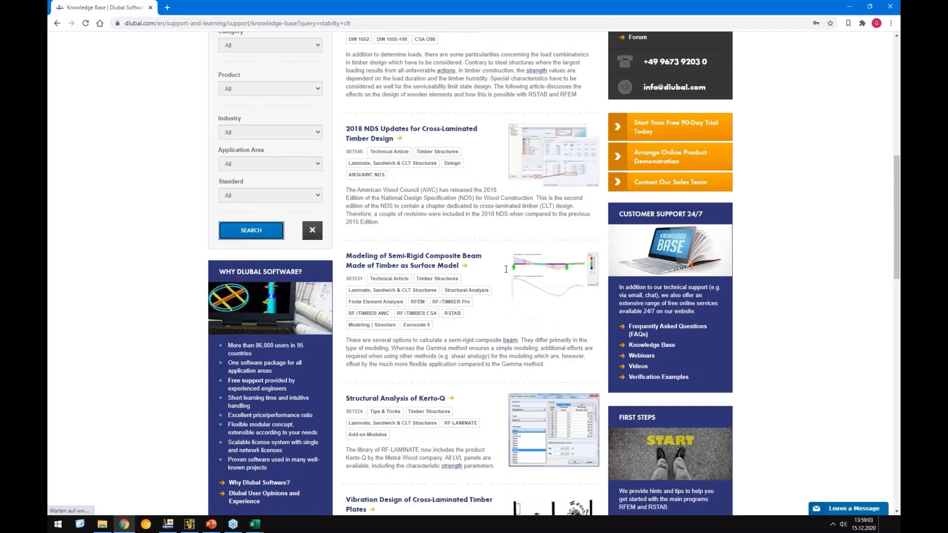
pyautogui.scroll(3, 488, 280)
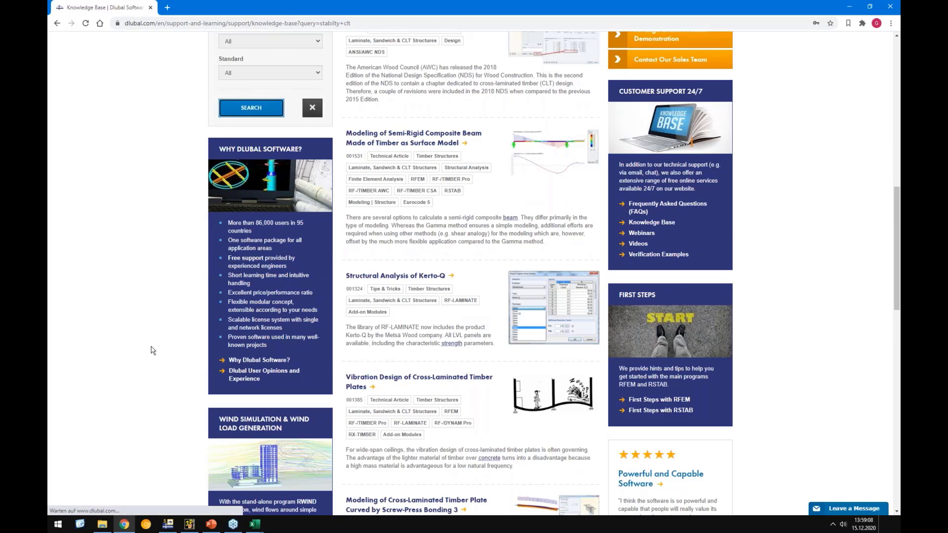
# Switch to RFEM and calculate load combination CO8 - LC1 + LC2 + 0.7*LC3 to display its results on the wall
pyautogui.moveTo(176, 528)
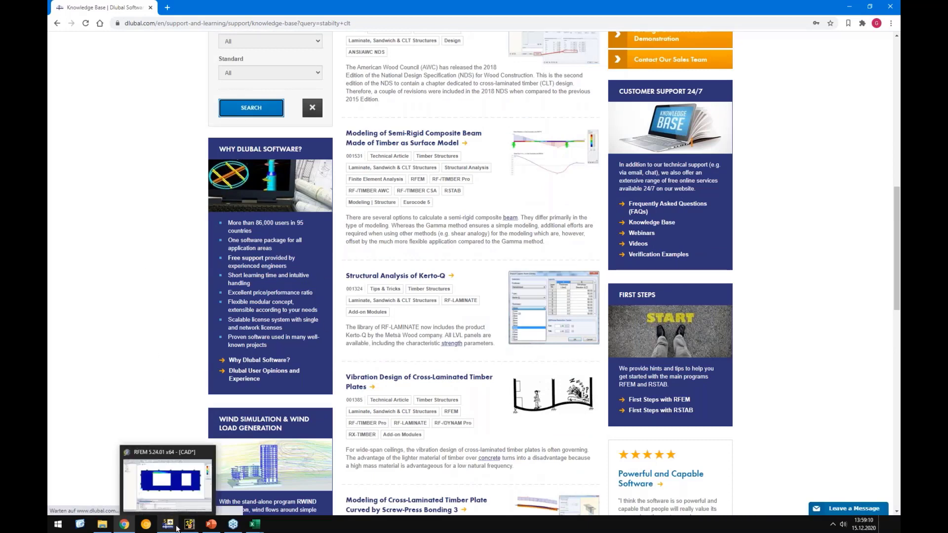
pyautogui.moveTo(211, 527)
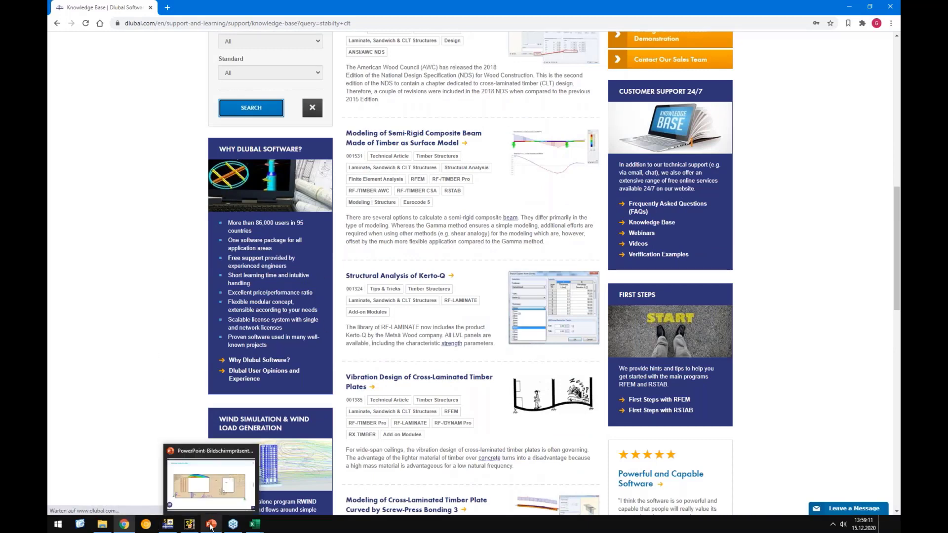
pyautogui.click(167, 525)
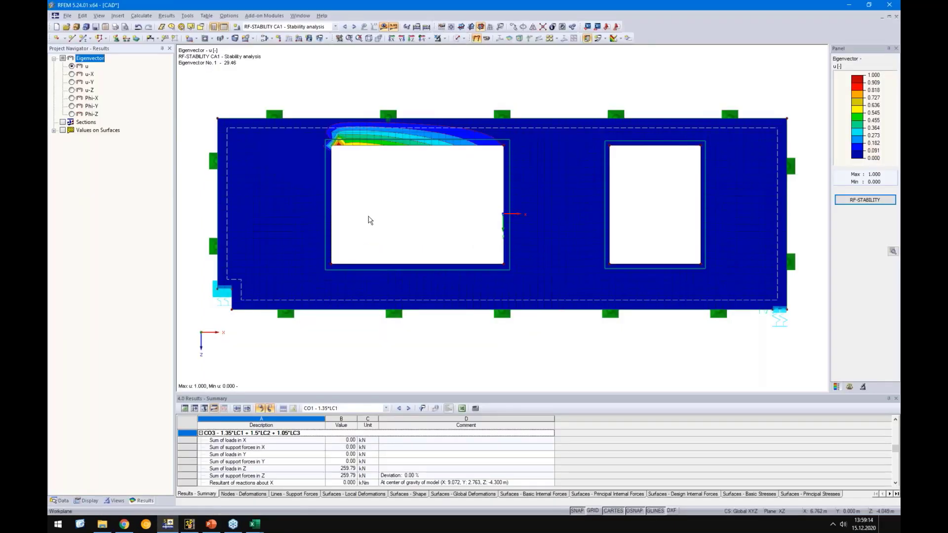
pyautogui.scroll(-1, 376, 215)
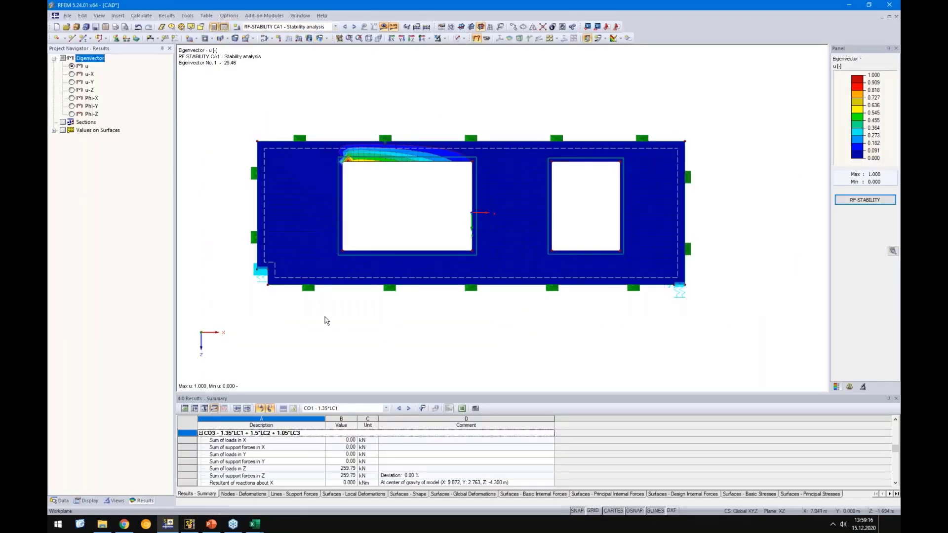
pyautogui.click(60, 500)
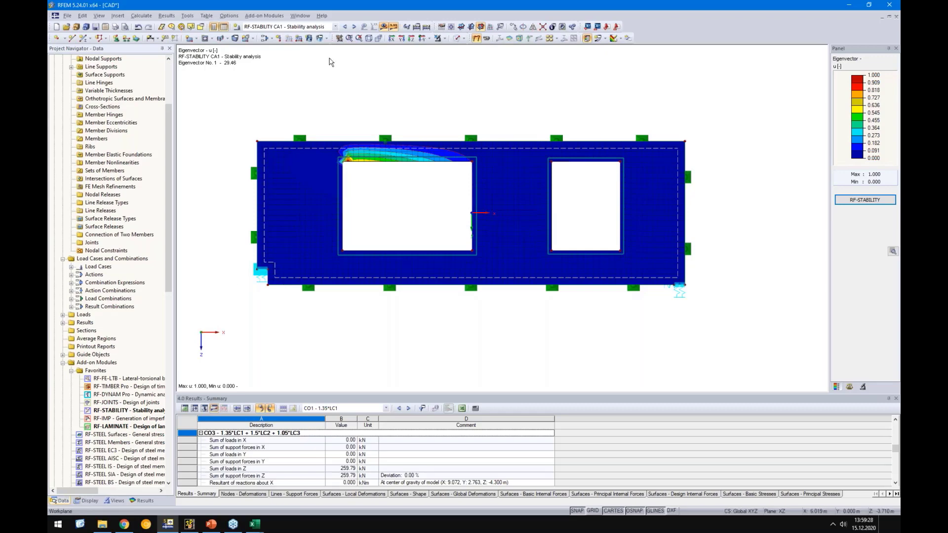
pyautogui.click(336, 27)
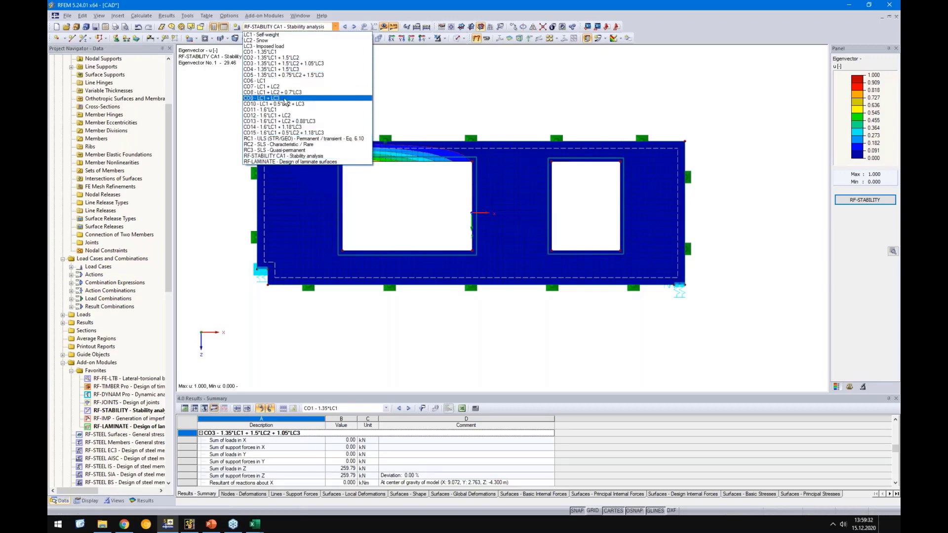
pyautogui.click(285, 93)
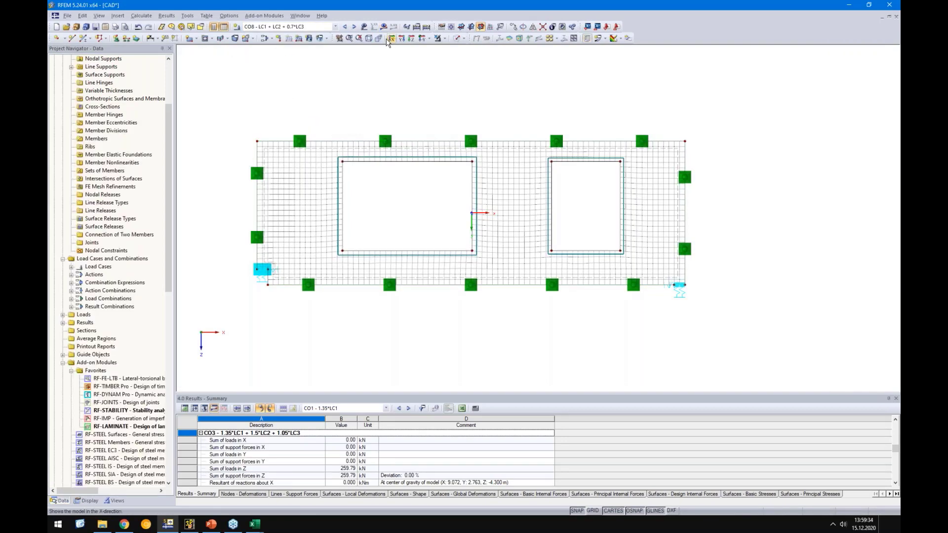
pyautogui.click(463, 276)
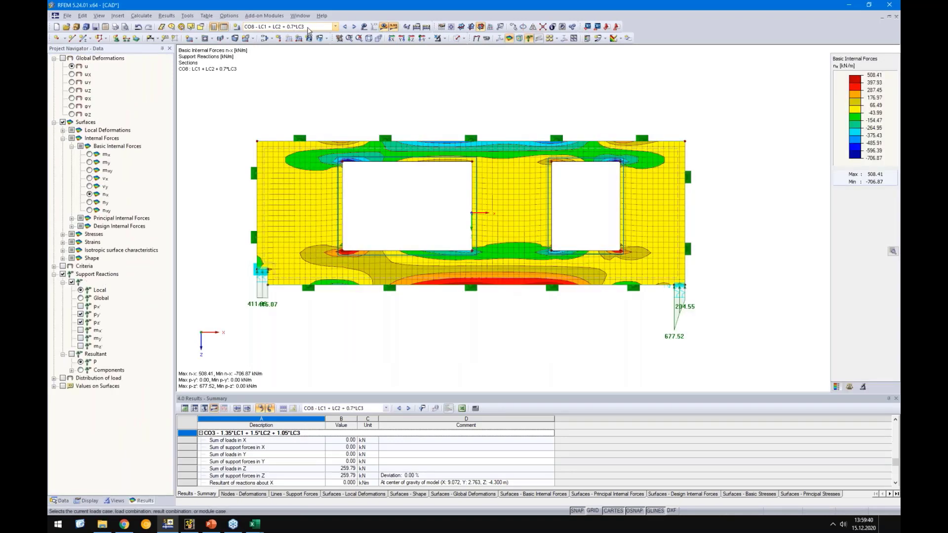
# Calculate load combination CO10 - LC1 + 0.5*LC2 + LC3 and display its global deformations
pyautogui.click(307, 27)
pyautogui.click(289, 105)
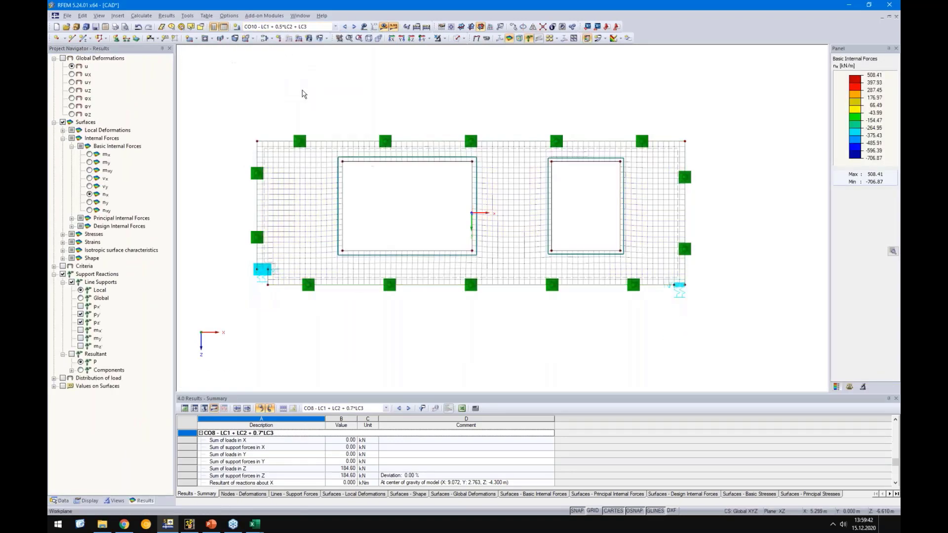
pyautogui.press('Return')
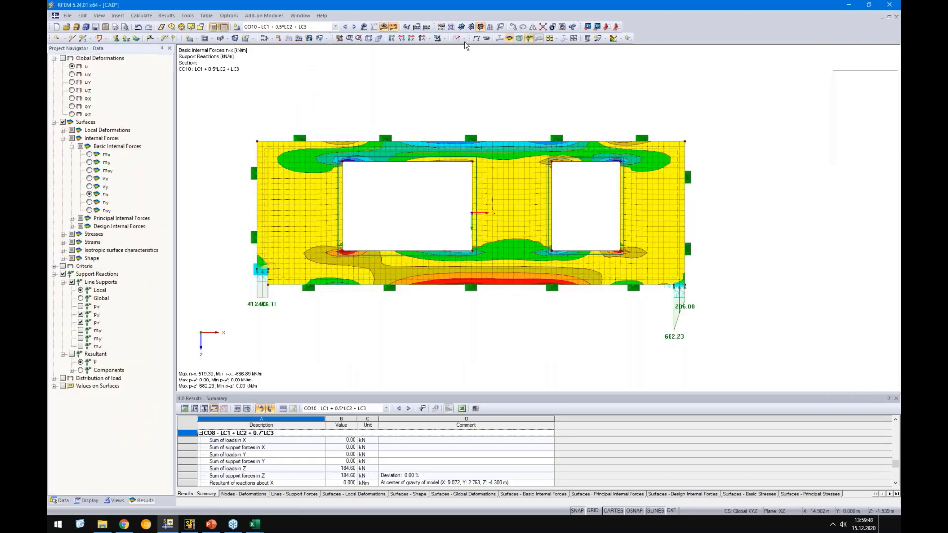
pyautogui.click(476, 38)
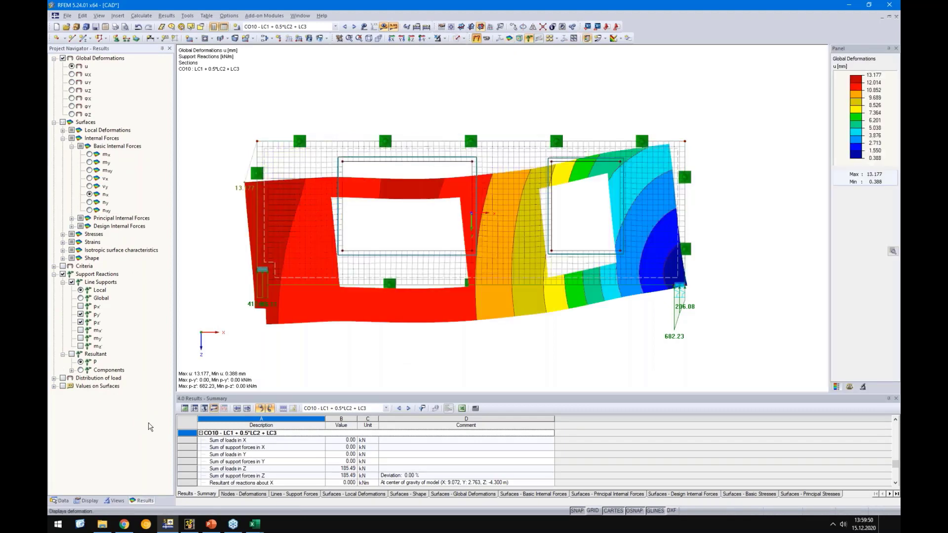
# Review the deformation display options and the display factors of the deformed wall
pyautogui.click(87, 501)
pyautogui.scroll(-2, 91, 299)
pyautogui.scroll(-4, 69, 373)
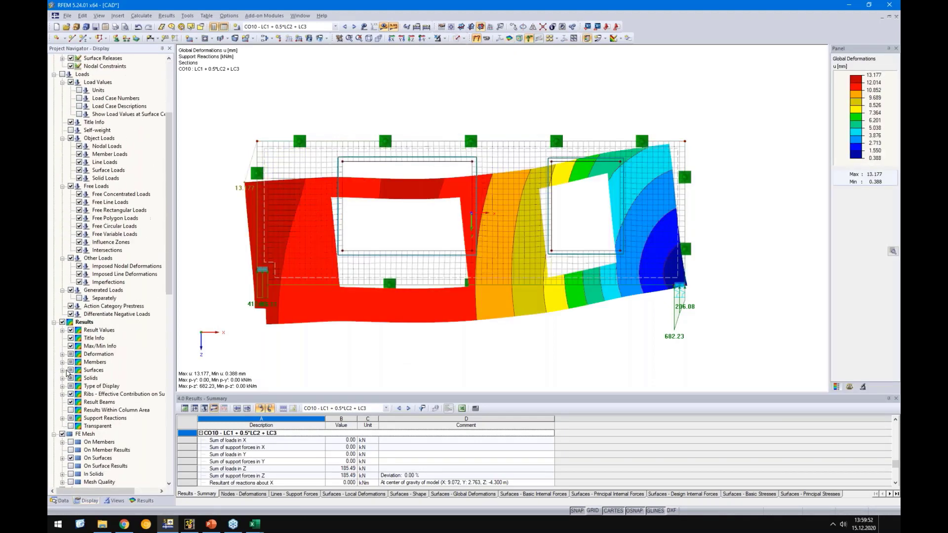
pyautogui.click(62, 354)
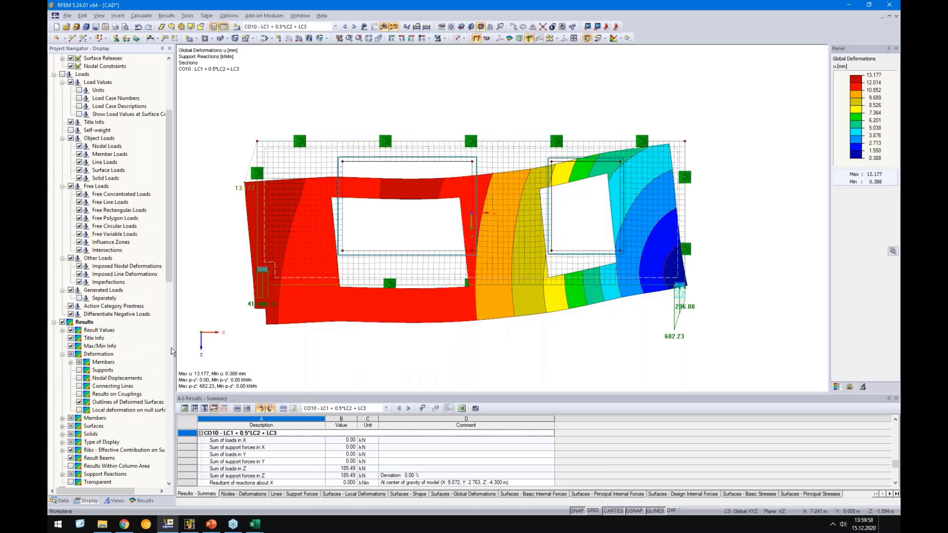
pyautogui.click(849, 387)
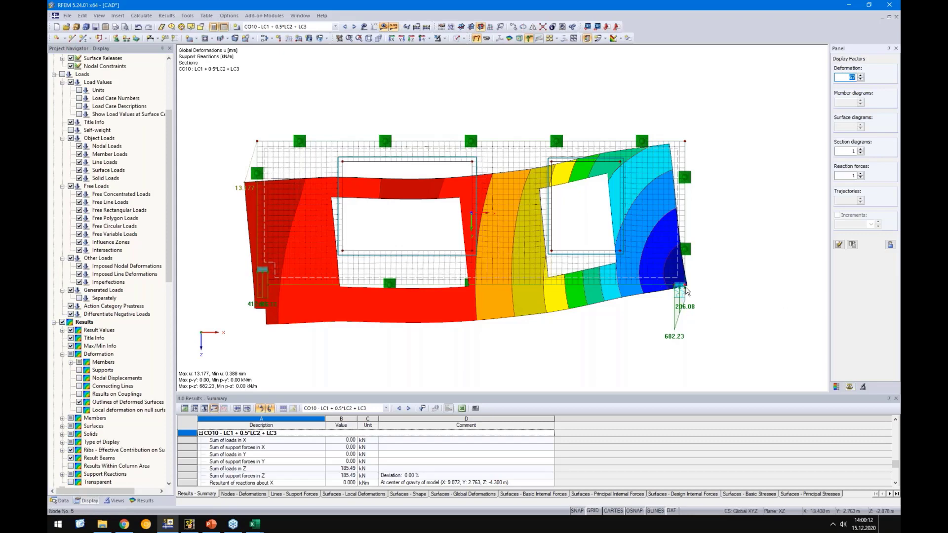
# Inspect the distortion of the large opening, comparing the deformed wall with its undeformed mesh
pyautogui.scroll(2, 359, 271)
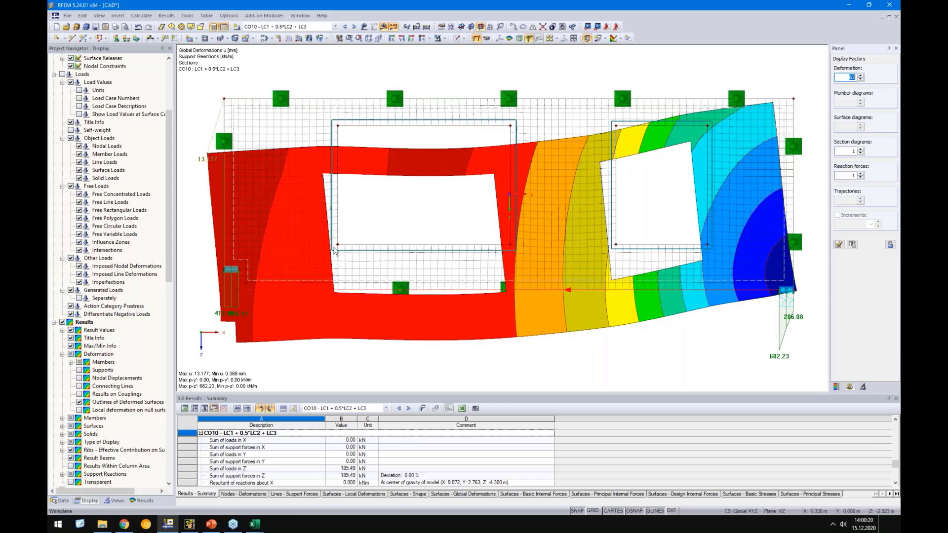
pyautogui.moveTo(487, 177); pyautogui.dragTo(336, 292)
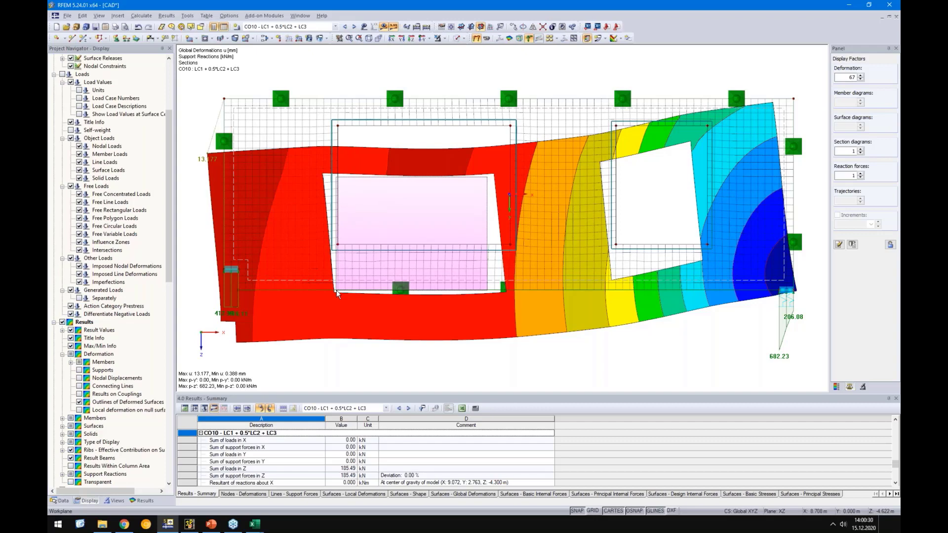
pyautogui.moveTo(336, 289); pyautogui.dragTo(337, 289)
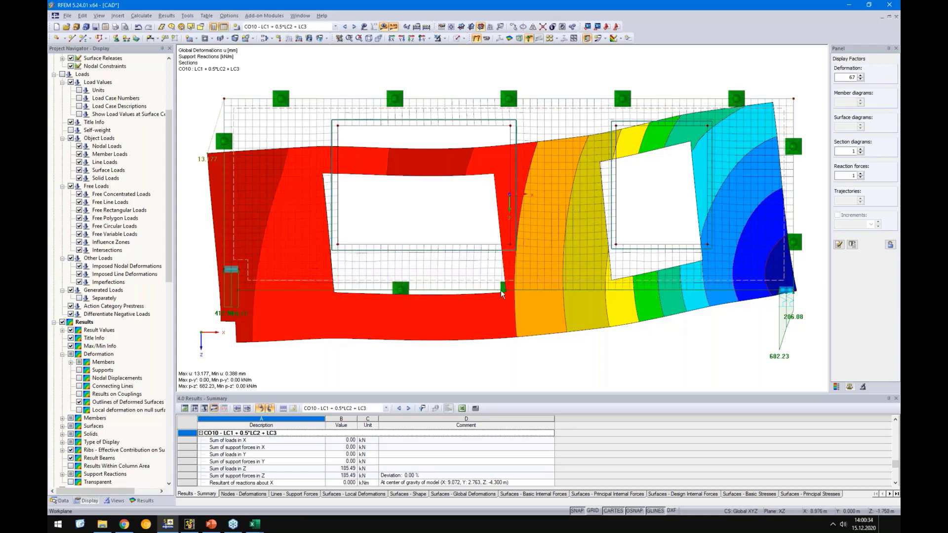
pyautogui.click(387, 28)
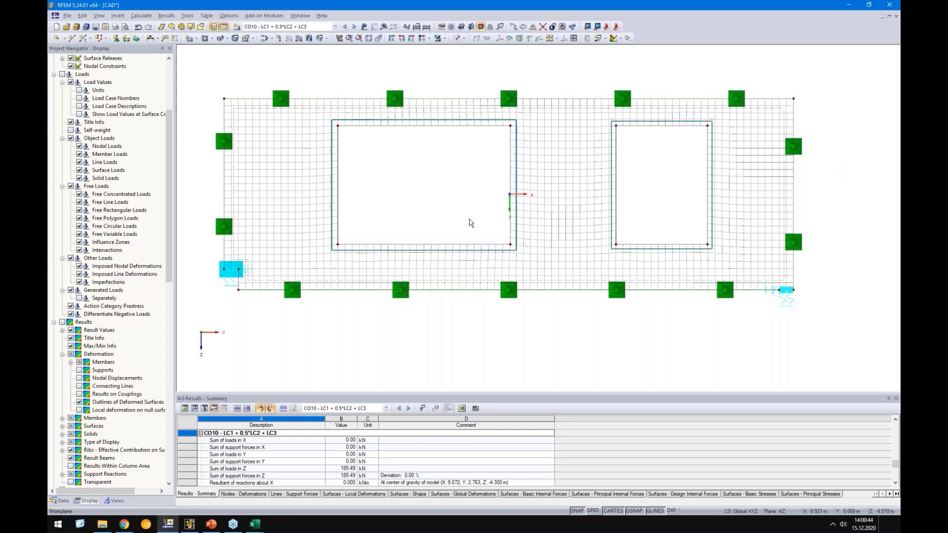
pyautogui.click(386, 28)
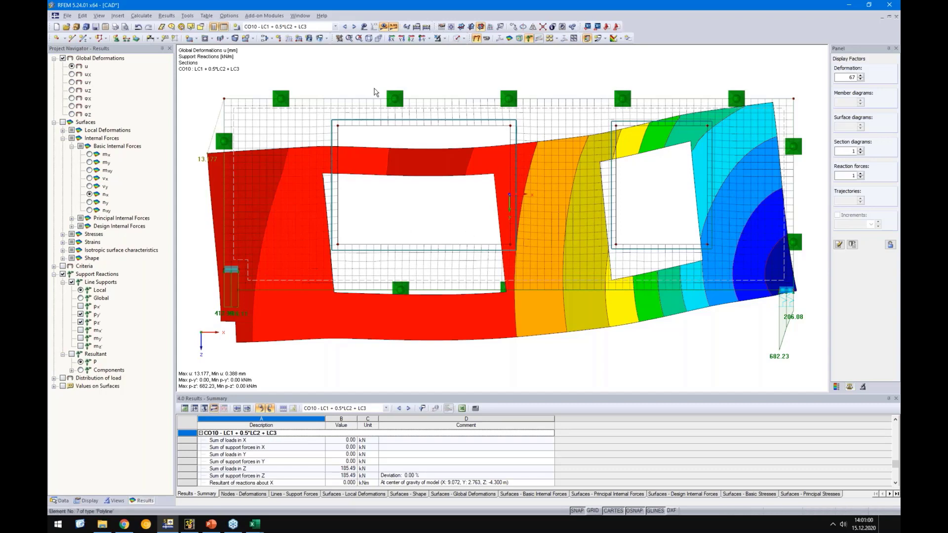
# Hide the results and create a rectangular surface with Rigid stiffness filling the large opening from corner to corner
pyautogui.click(383, 27)
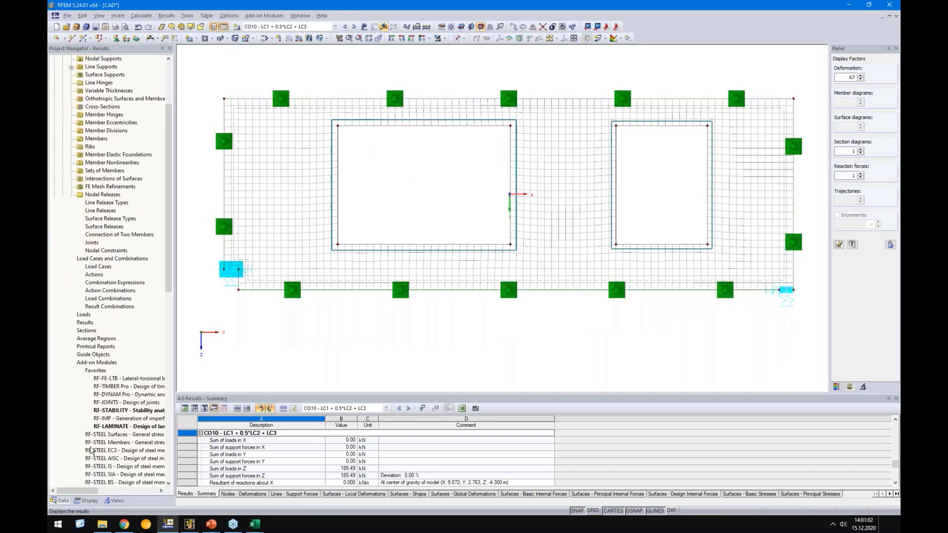
pyautogui.click(196, 39)
pyautogui.click(196, 51)
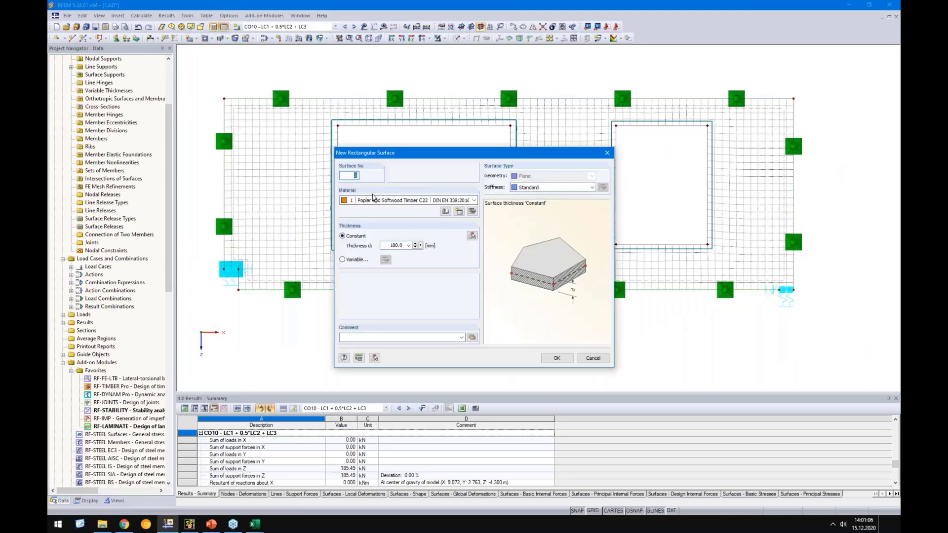
pyautogui.click(545, 191)
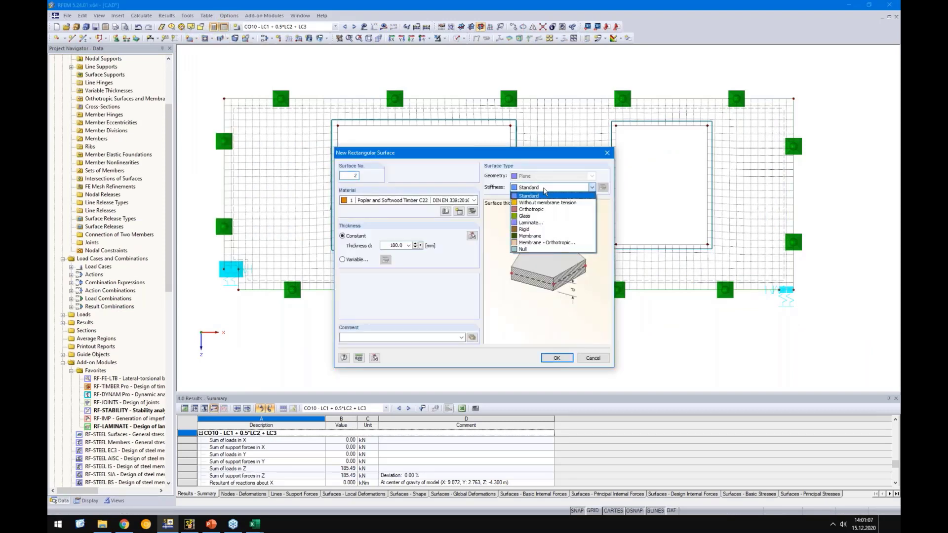
pyautogui.click(525, 230)
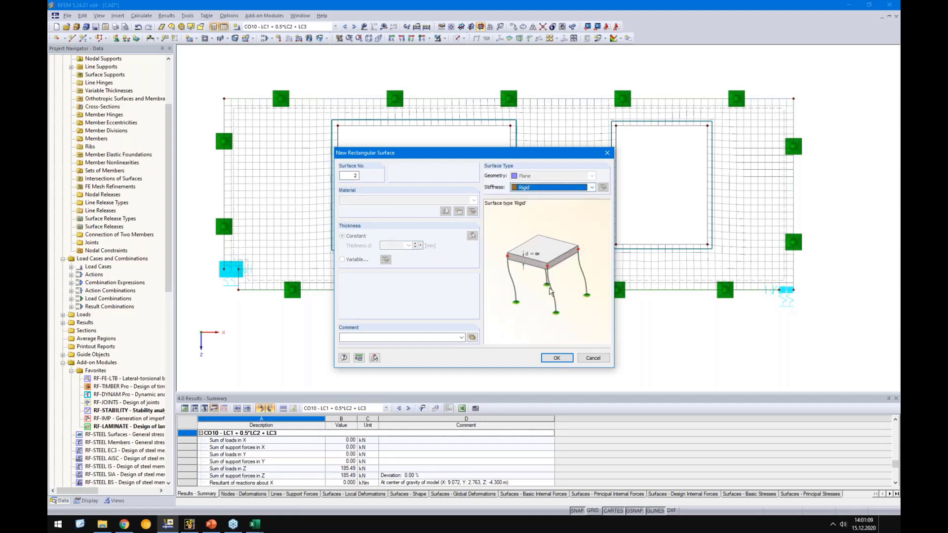
pyautogui.click(556, 358)
pyautogui.click(337, 244)
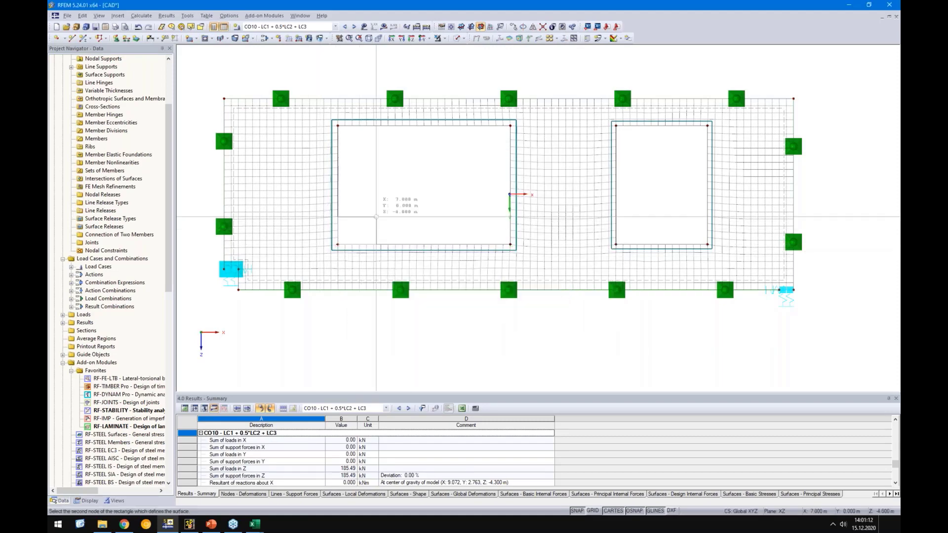
pyautogui.click(503, 121)
pyautogui.click(454, 279)
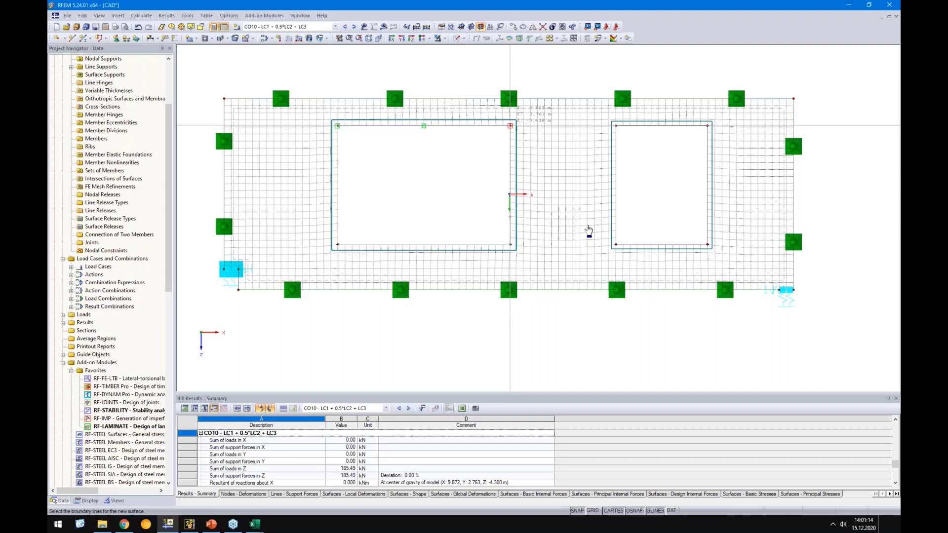
# Fill the smaller opening with a second rigid rectangular surface and end the command
pyautogui.click(615, 245)
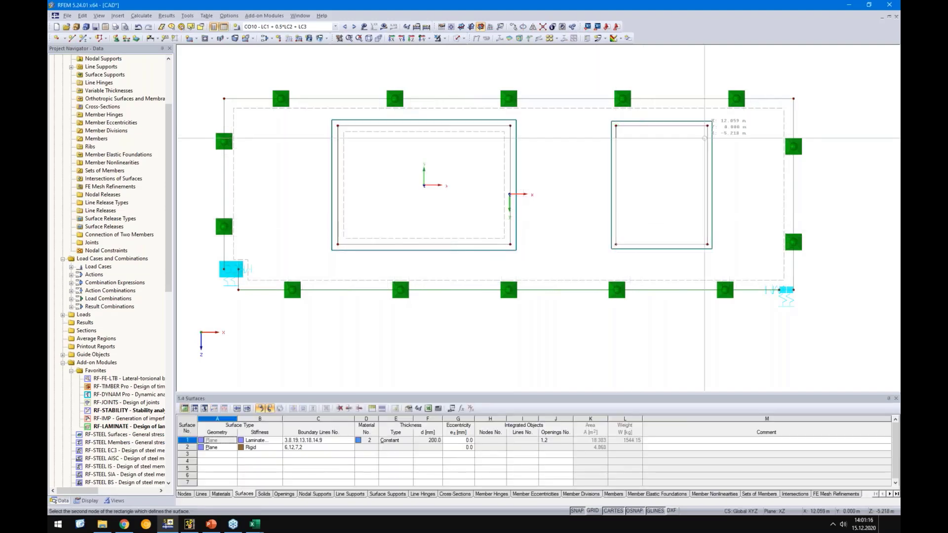
pyautogui.click(708, 125)
pyautogui.press('Escape')
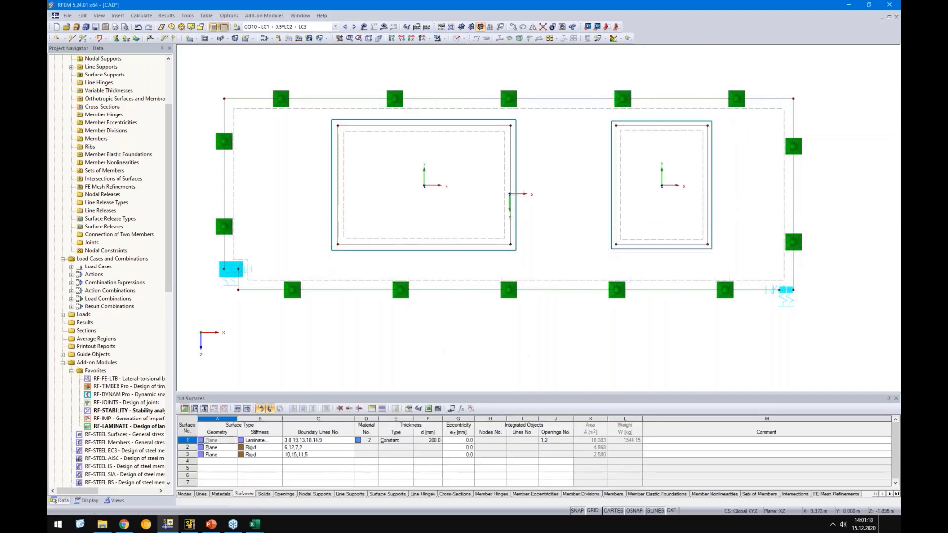
# Render the wall as a solid model and display the lines' local axes instead of the surfaces' local axes
pyautogui.click(456, 38)
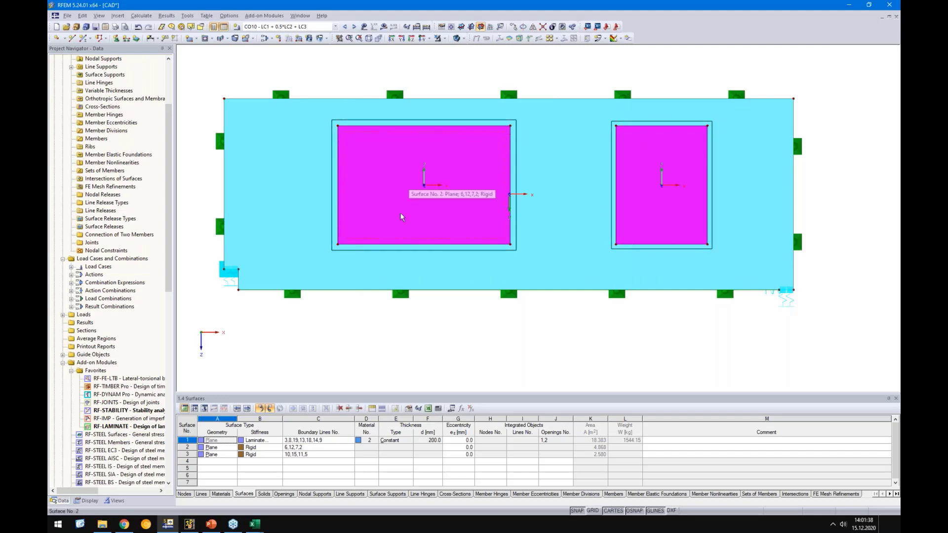
pyautogui.rightClick(391, 248)
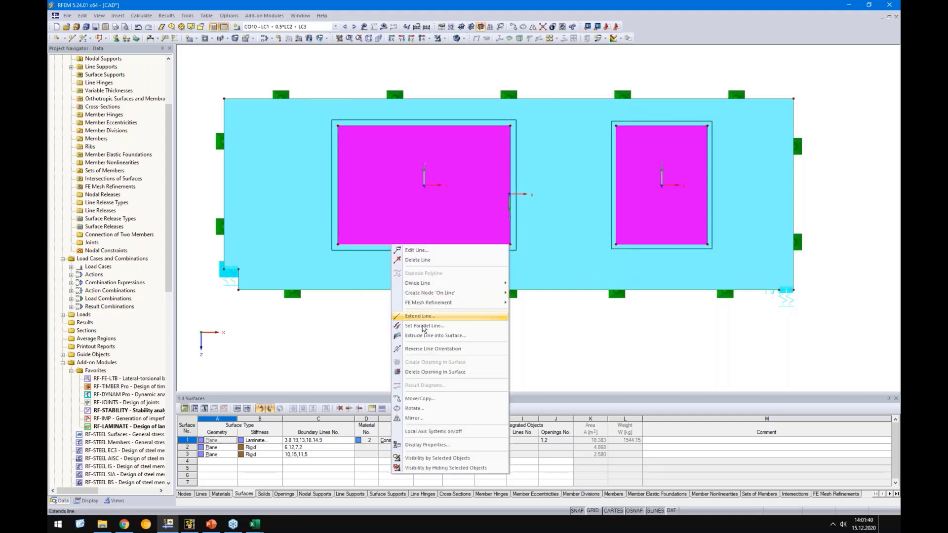
pyautogui.click(438, 428)
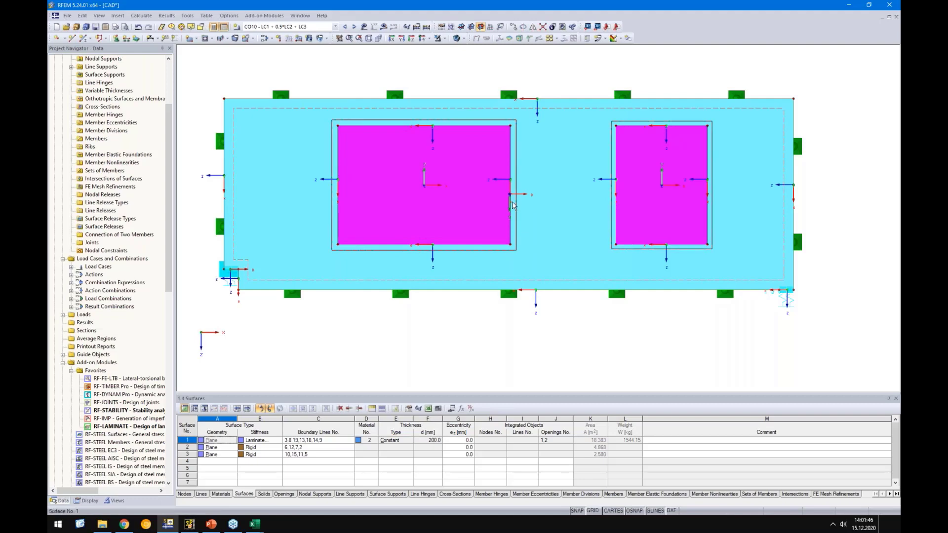
pyautogui.rightClick(545, 205)
pyautogui.click(568, 386)
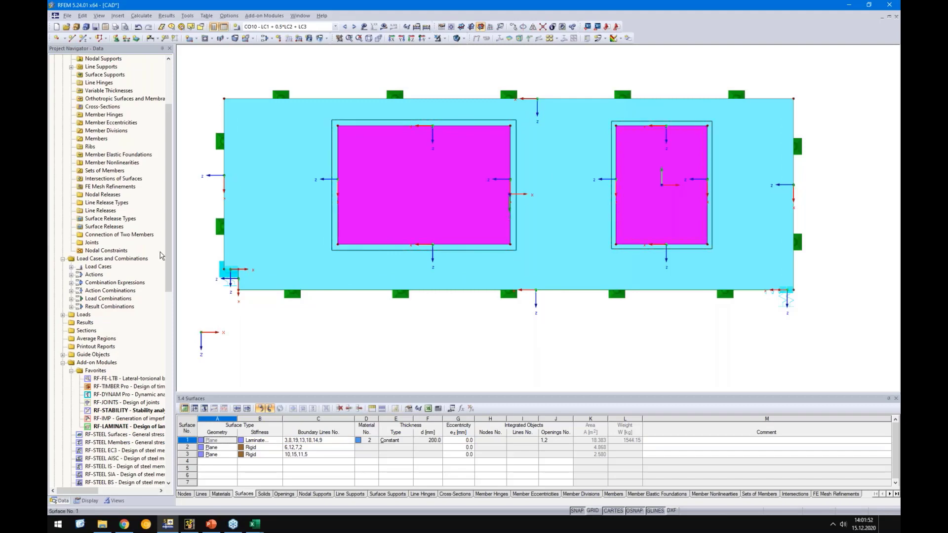
# Start a graphical line release with a new release type, releasing ux and uy with spring constants of 0.010 kN/m²
pyautogui.rightClick(91, 212)
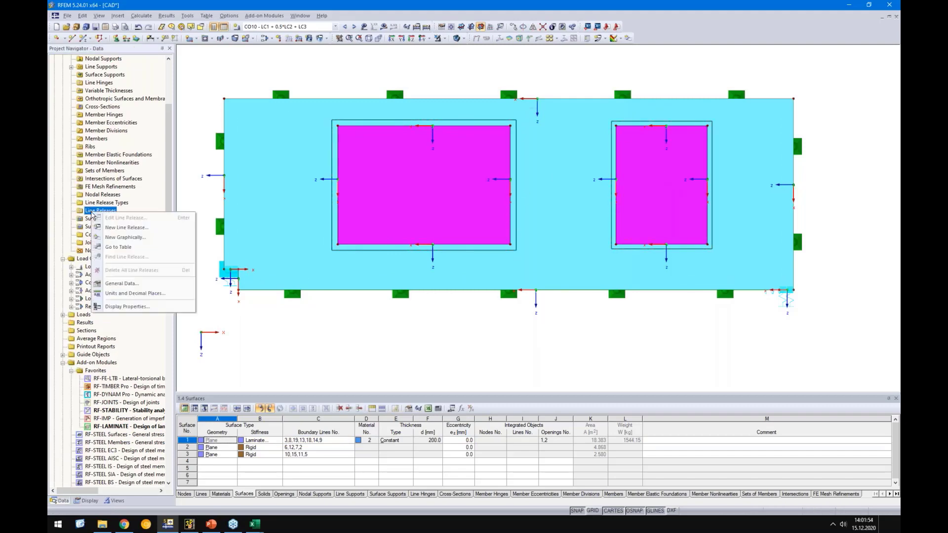
pyautogui.click(120, 238)
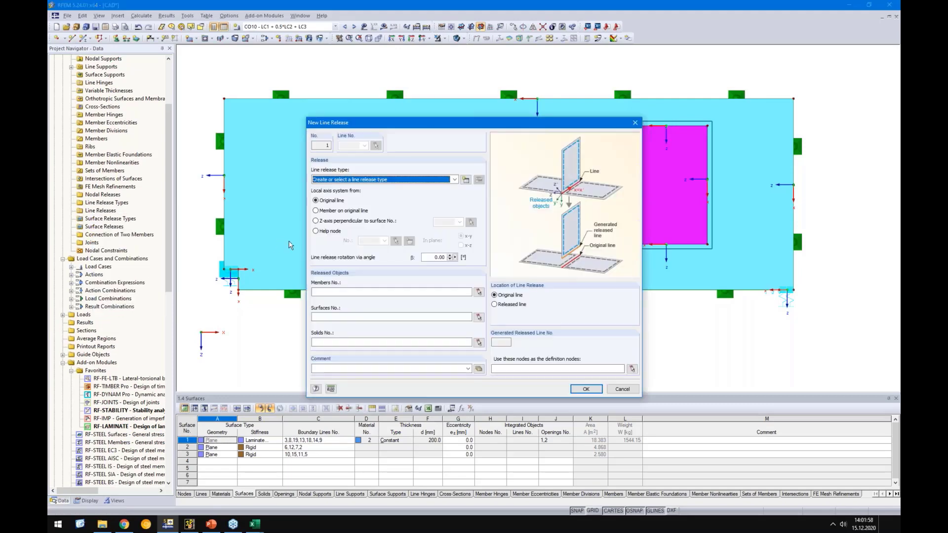
pyautogui.click(466, 180)
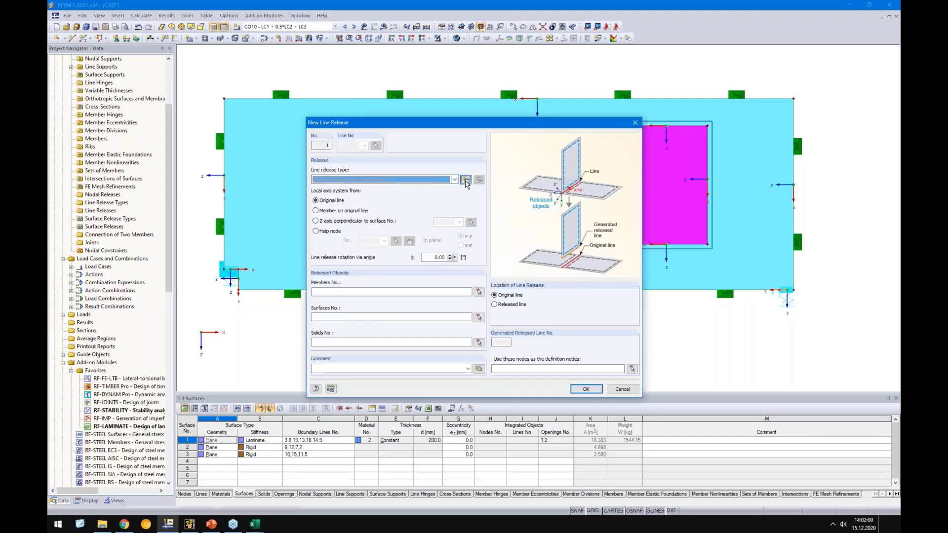
pyautogui.click(362, 270)
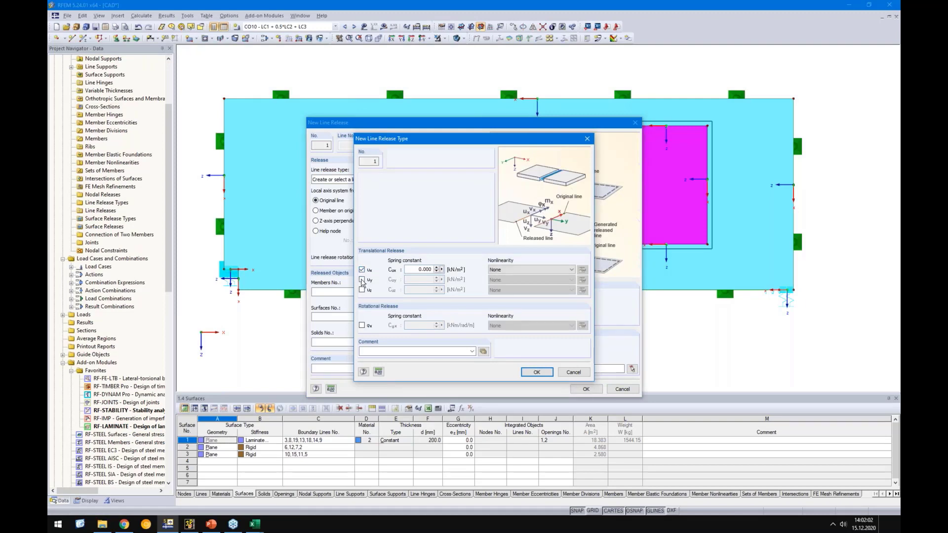
pyautogui.click(361, 279)
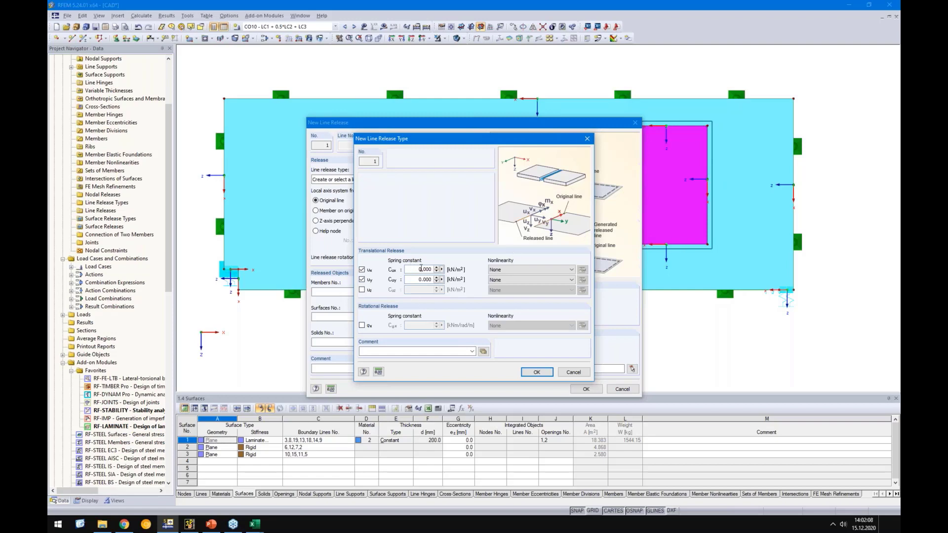
pyautogui.write('1')
pyautogui.click(414, 285)
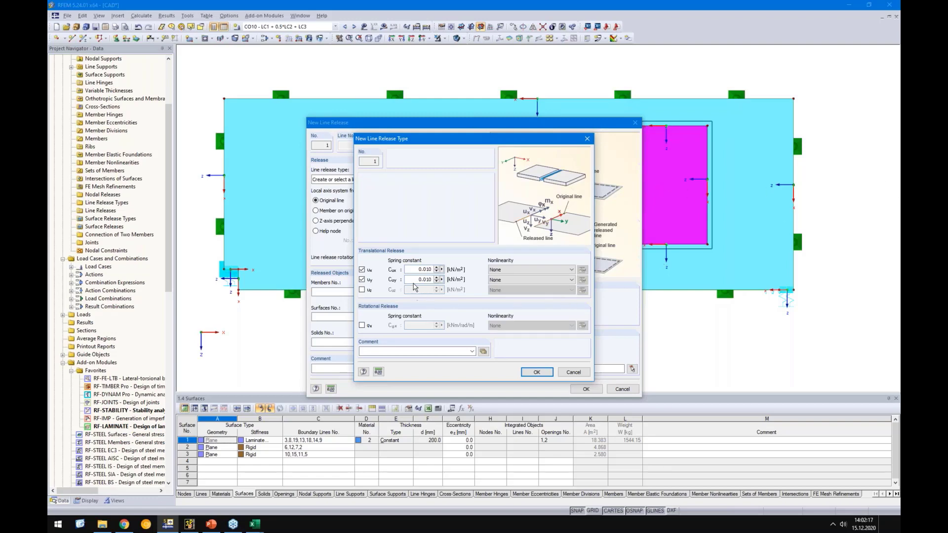
# Release uz with partial activity, fixed from a displacement of 0.010 m in both the positive and negative zones
pyautogui.click(362, 290)
pyautogui.click(515, 290)
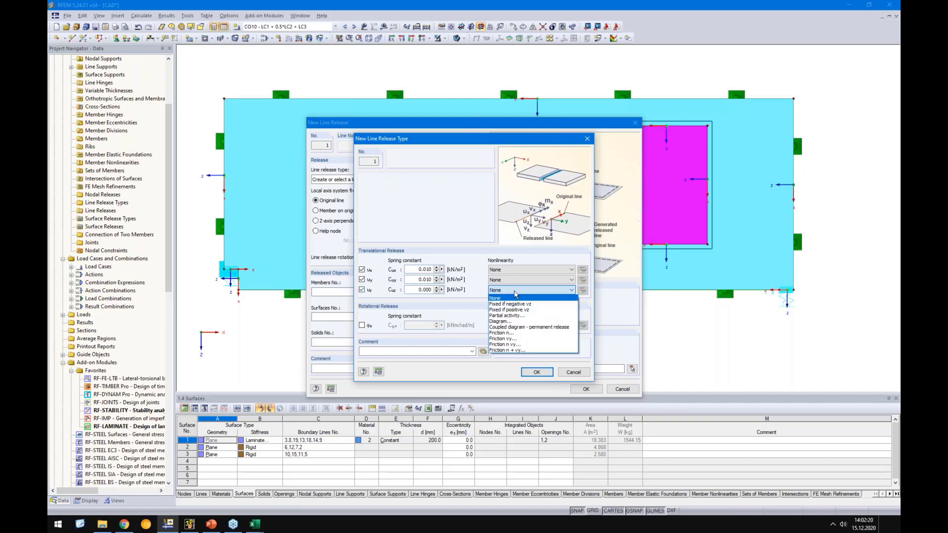
pyautogui.click(494, 316)
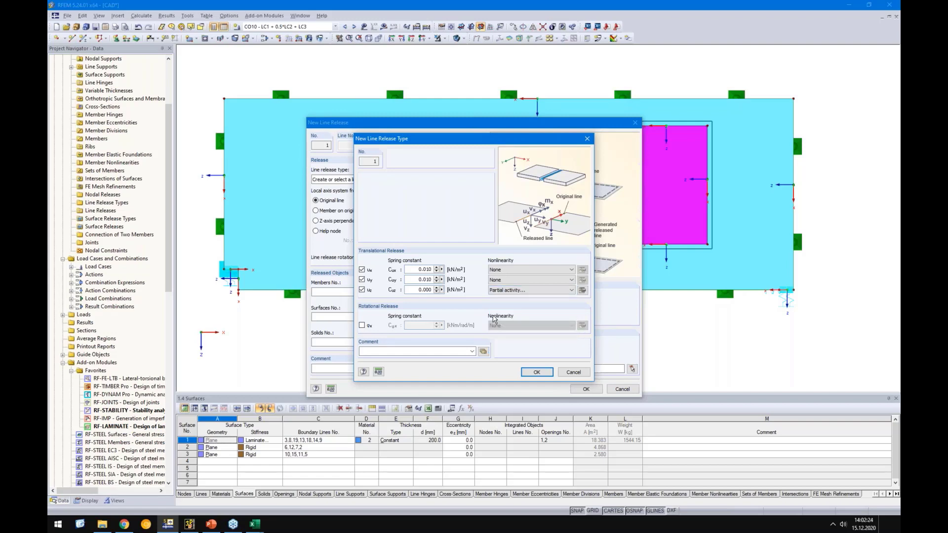
pyautogui.click(582, 291)
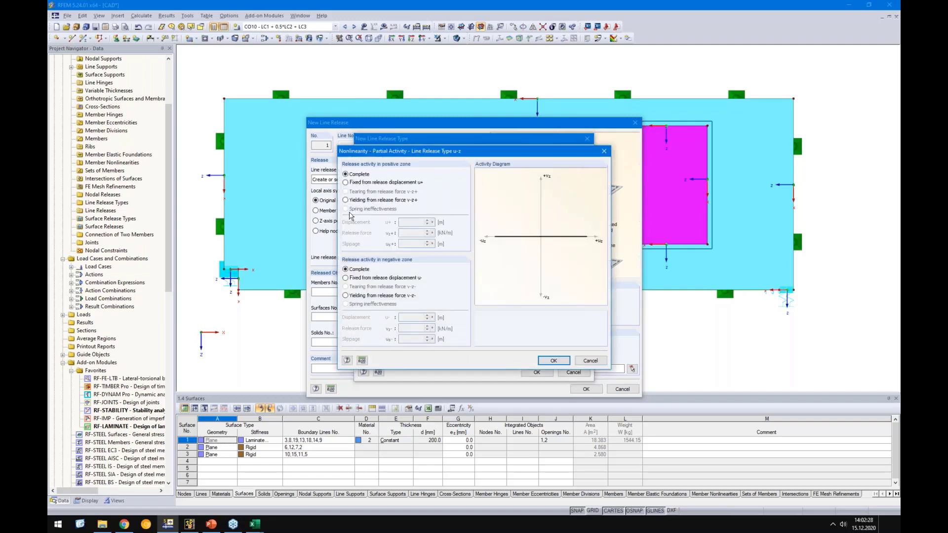
pyautogui.click(345, 182)
pyautogui.click(345, 278)
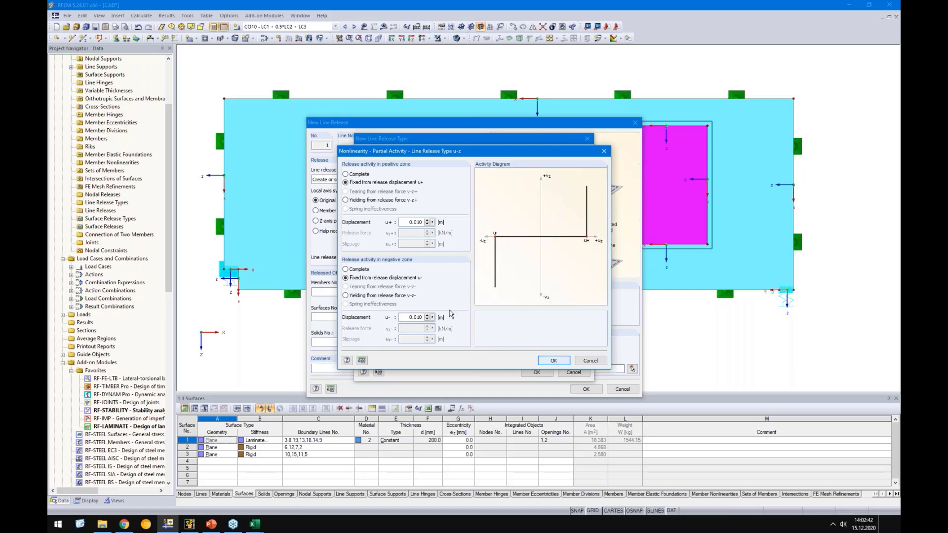
pyautogui.click(553, 360)
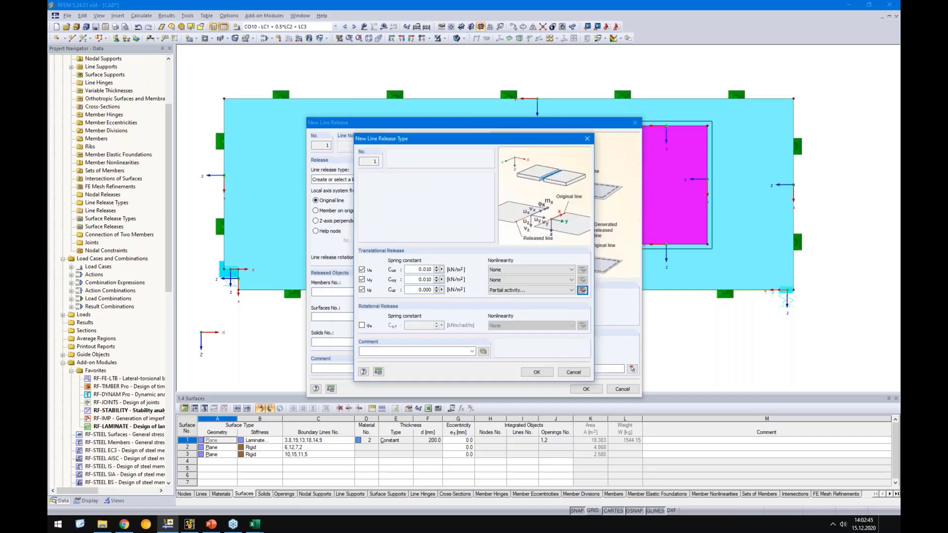
pyautogui.click(537, 372)
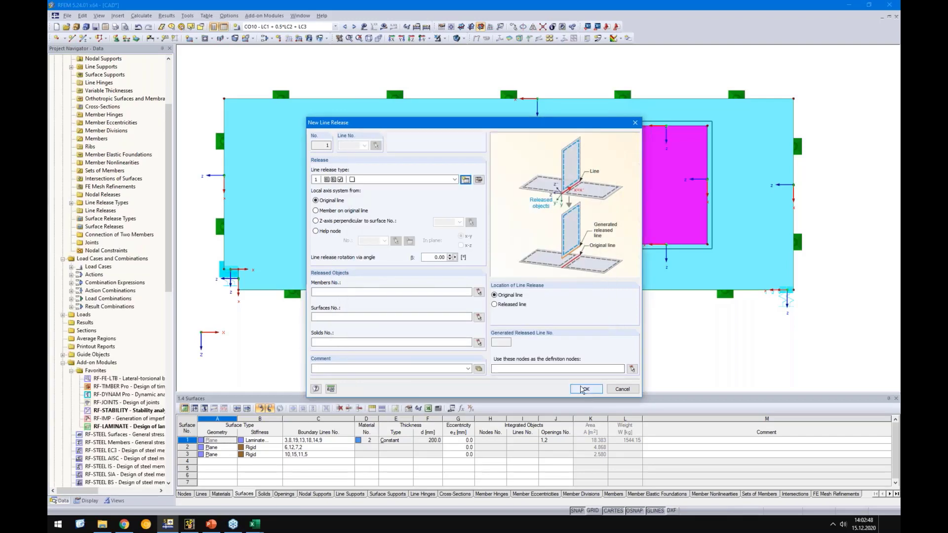
# Apply the line release to the edges of the large opening, with rigid surface 2 as the released object
pyautogui.click(437, 318)
pyautogui.click(478, 317)
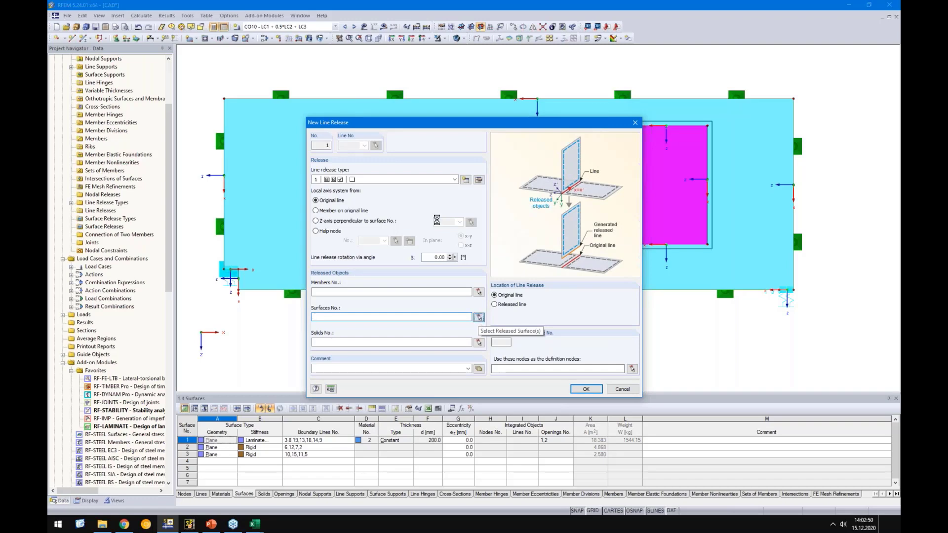
pyautogui.click(439, 184)
pyautogui.click(152, 85)
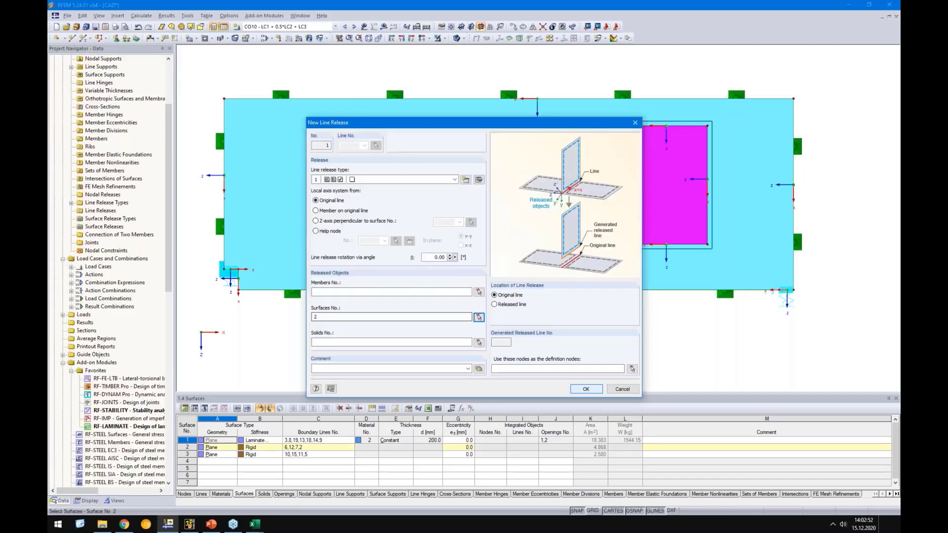
pyautogui.click(586, 390)
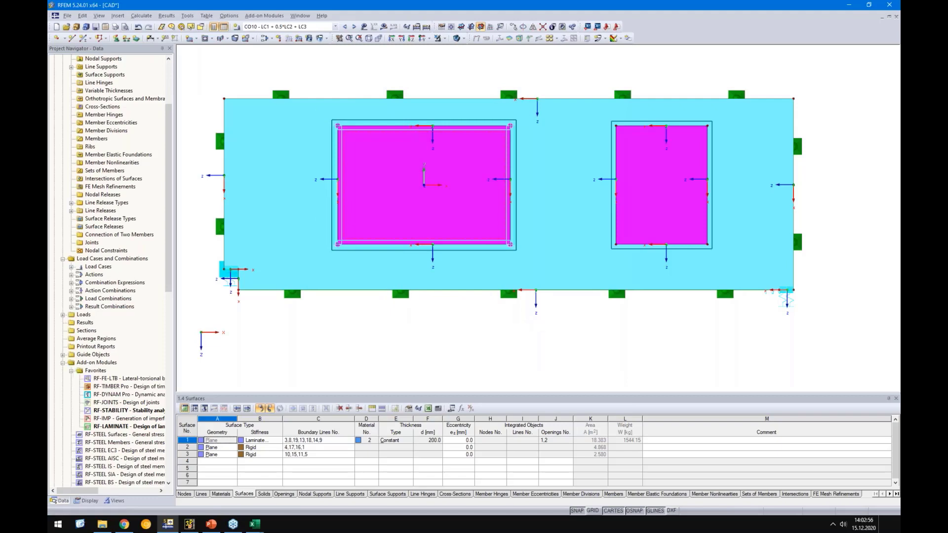
# Apply the same line release to the edges of the smaller opening, with rigid surface 3 as the released object
pyautogui.click(390, 317)
pyautogui.write('3')
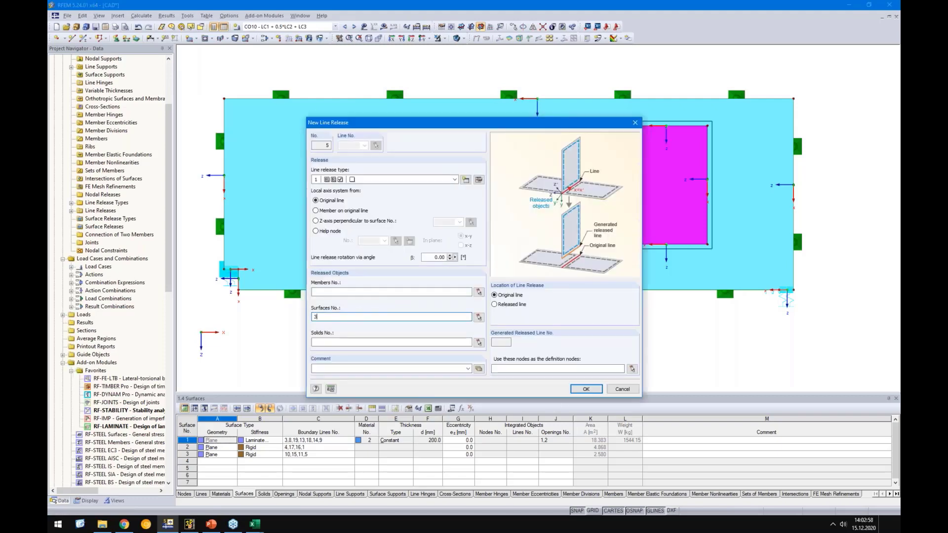
pyautogui.click(586, 388)
pyautogui.moveTo(590, 76); pyautogui.dragTo(722, 309)
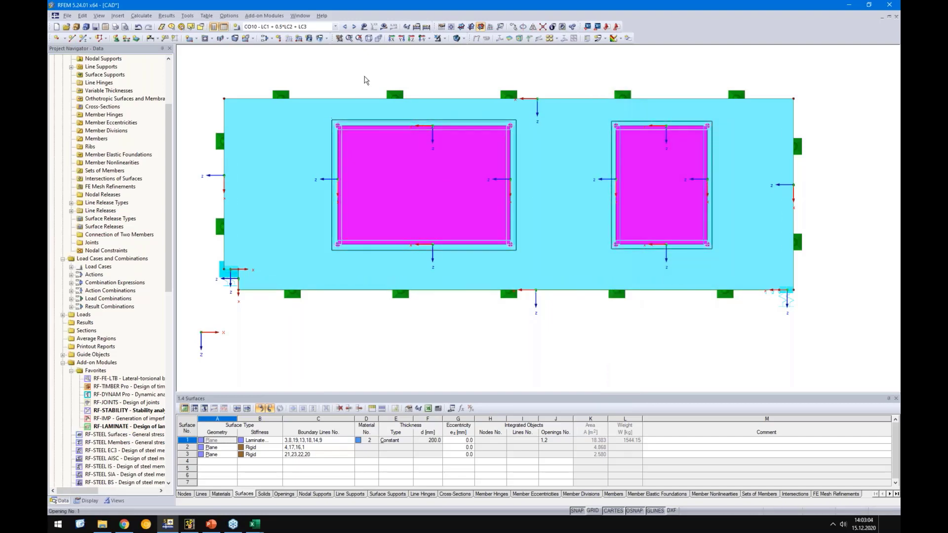
# Calculate the results of load combination CO10 and hide the model and the FE mesh from the deformation plot
pyautogui.click(383, 27)
pyautogui.press('Return')
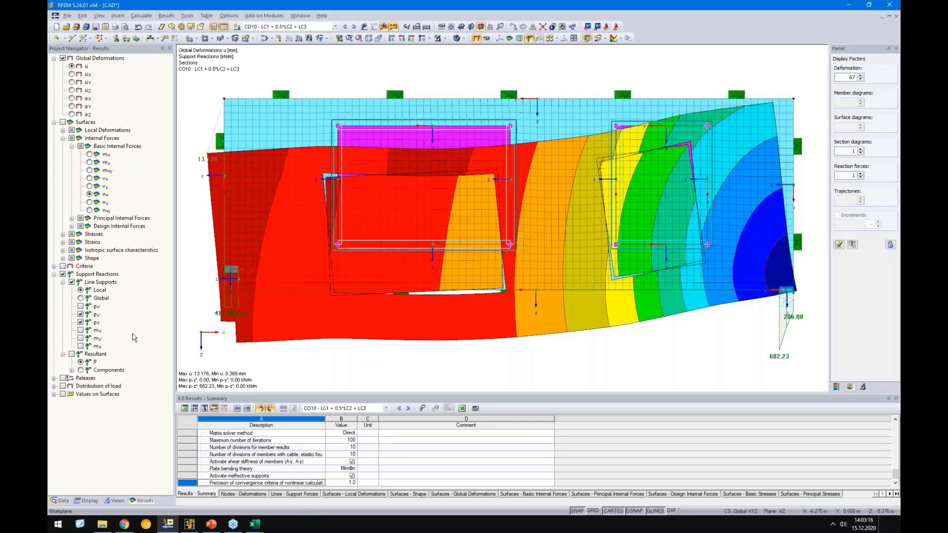
pyautogui.click(87, 501)
pyautogui.scroll(5, 99, 198)
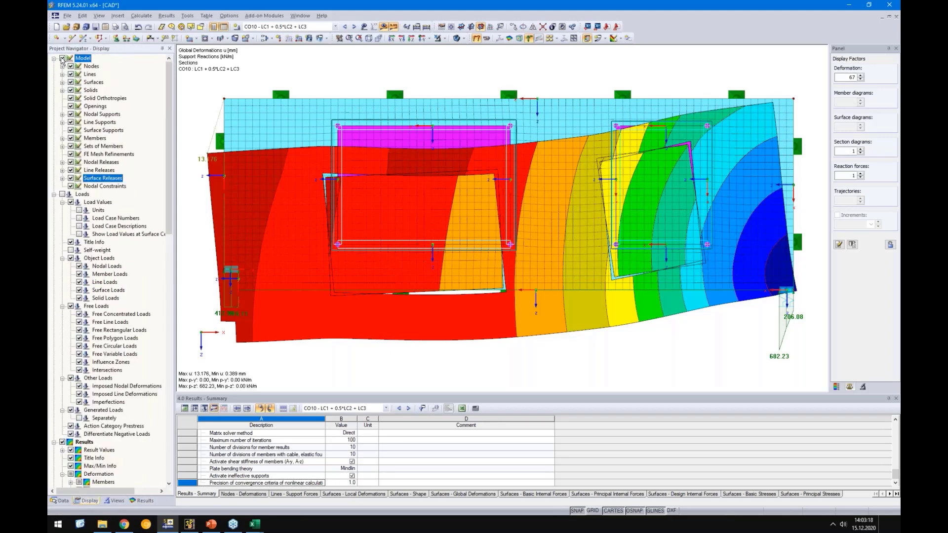
pyautogui.click(62, 58)
pyautogui.scroll(-6, 83, 370)
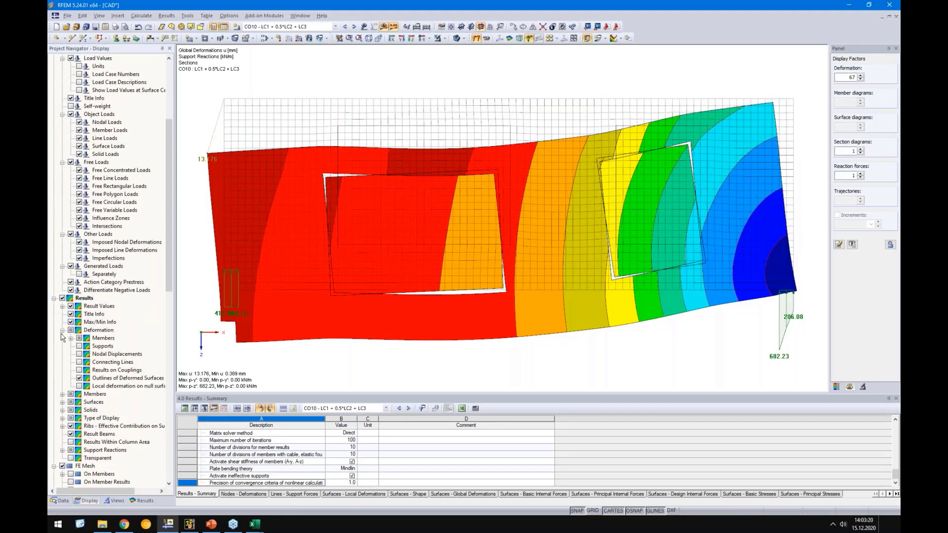
pyautogui.scroll(-3, 62, 337)
pyautogui.click(62, 394)
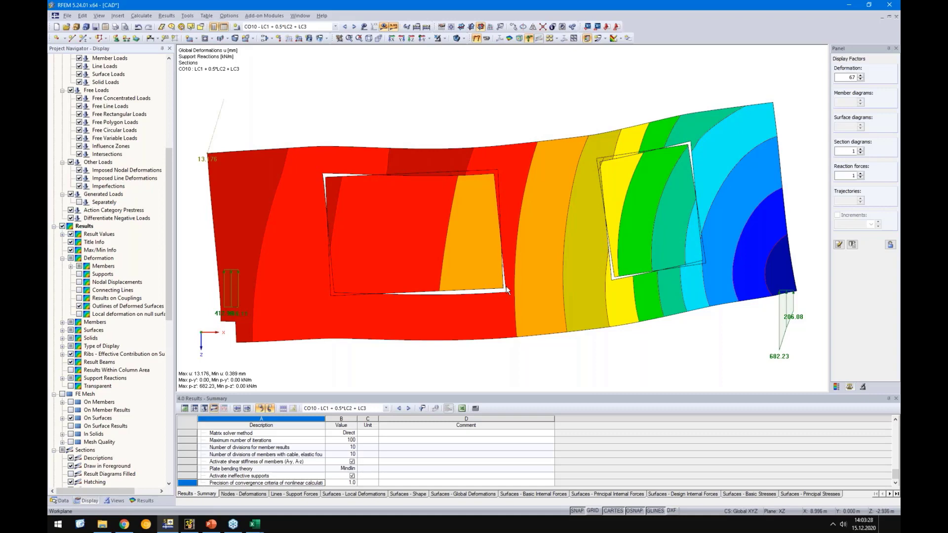
# Examine the gaps between the rigid surfaces and the deformed opening edges, comparing the plot with the undeformed model
pyautogui.scroll(2, 441, 175)
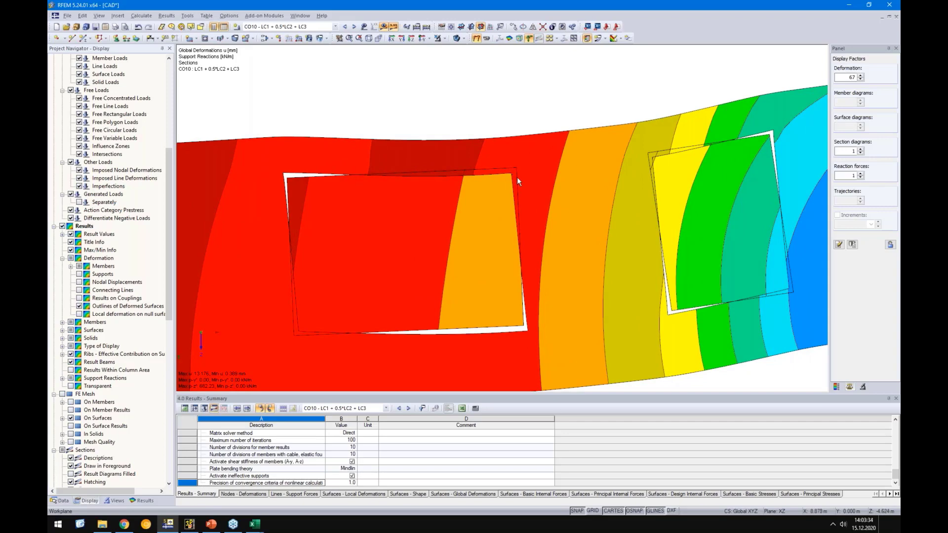
pyautogui.moveTo(169, 232); pyautogui.dragTo(169, 146)
pyautogui.click(63, 57)
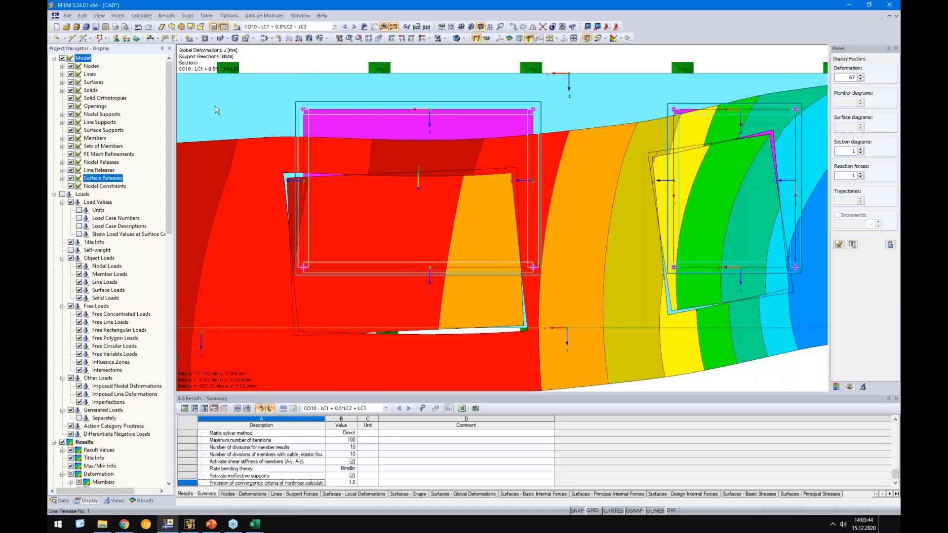
pyautogui.click(62, 58)
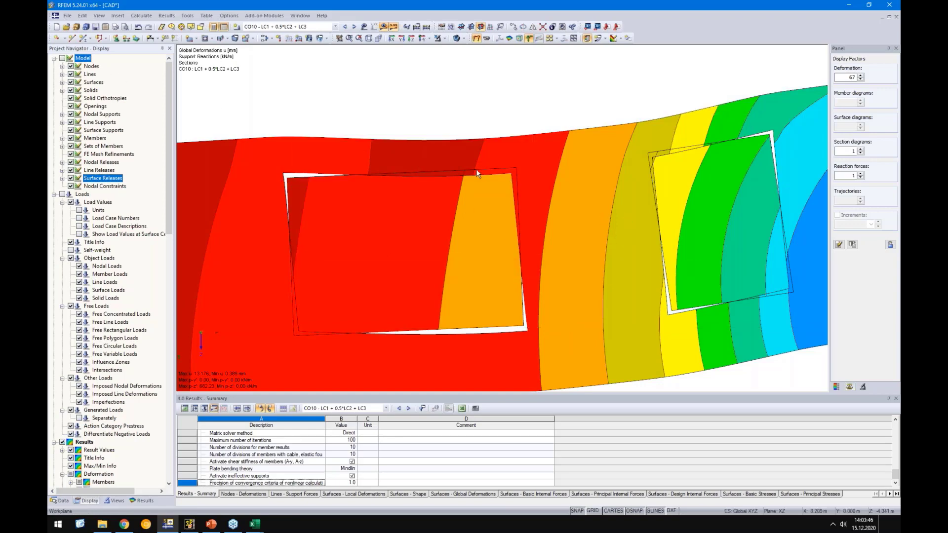
pyautogui.scroll(2, 512, 177)
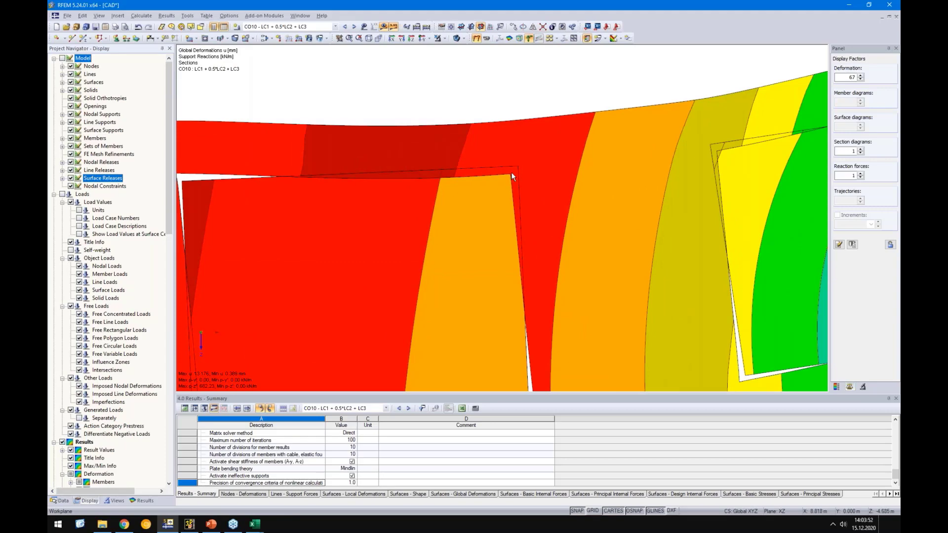
pyautogui.scroll(-2, 511, 172)
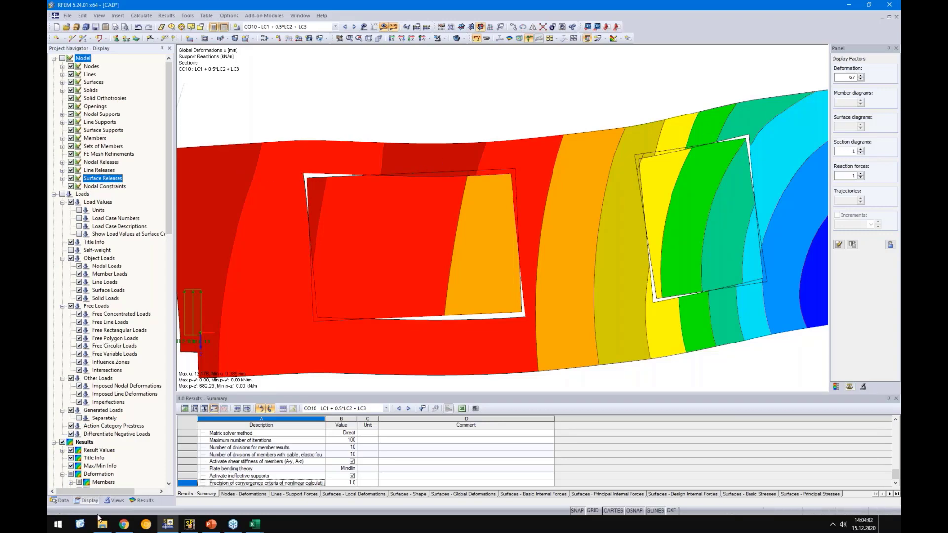
# Show the model again and check the global deformation in the result diagram of the large opening's upper edge
pyautogui.click(62, 58)
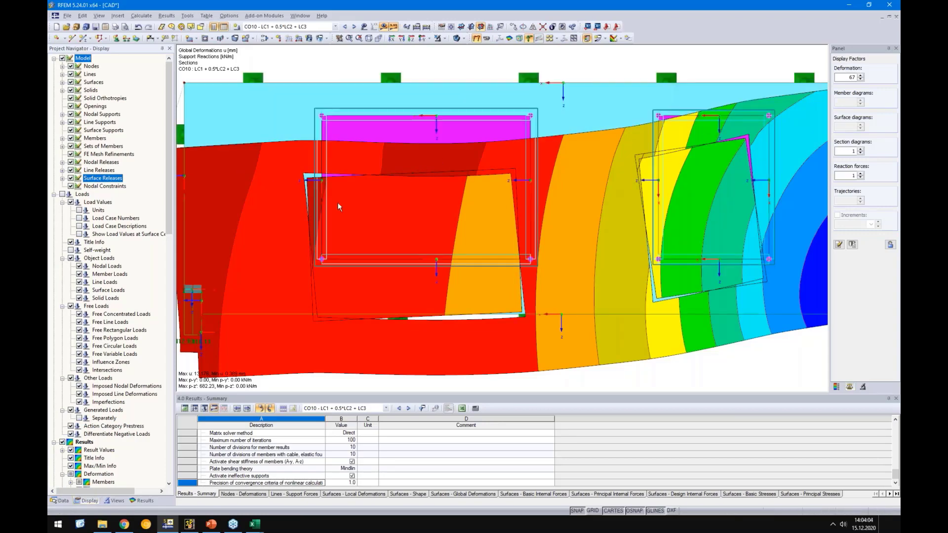
pyautogui.rightClick(339, 114)
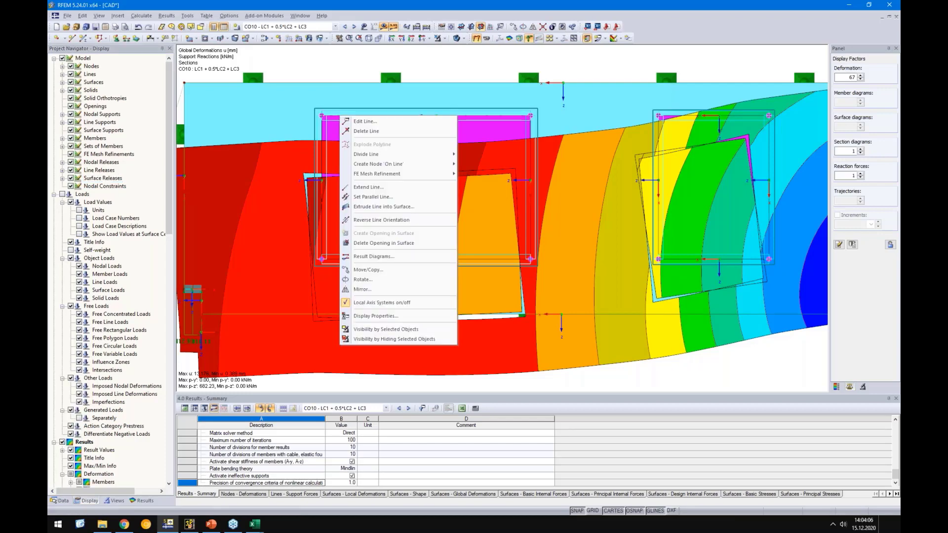
pyautogui.click(371, 255)
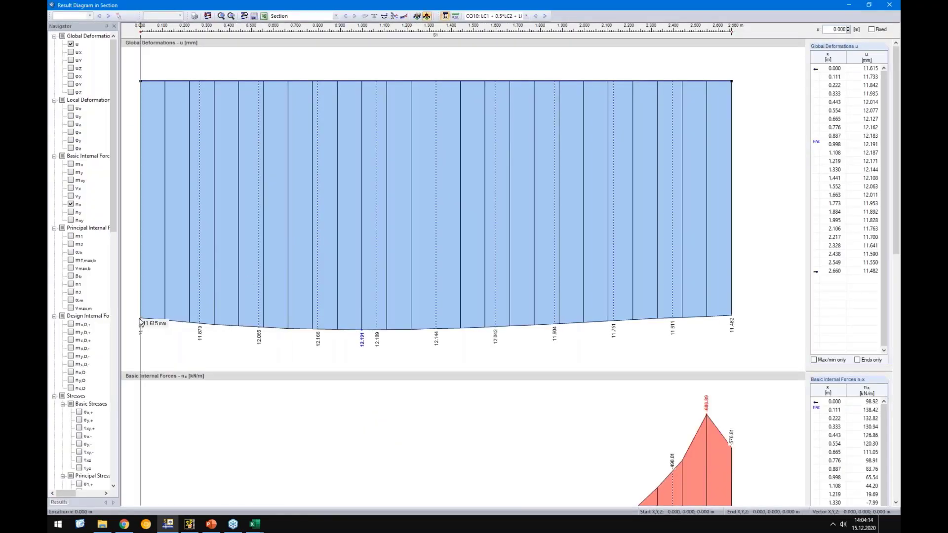
pyautogui.click(890, 5)
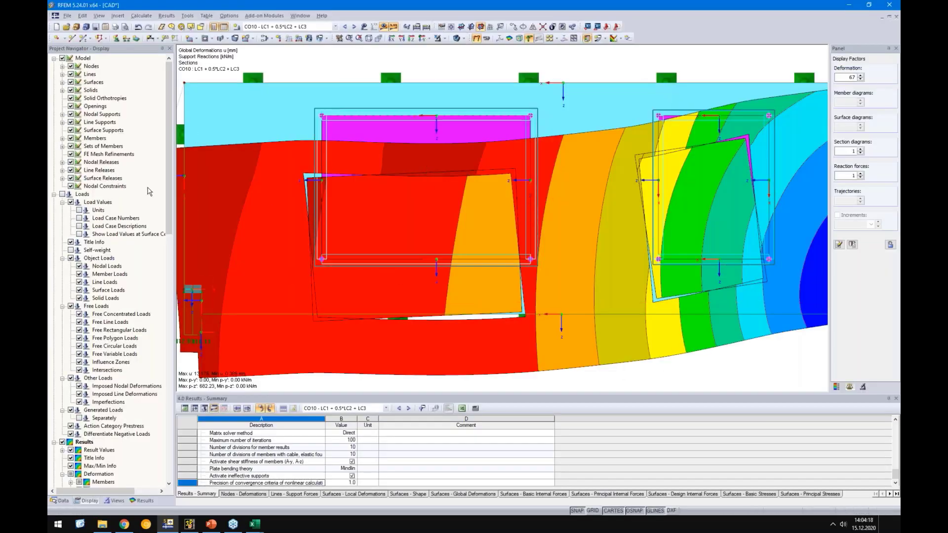
# Turn on the release results for CO10 and hide the global deformations of the wall
pyautogui.moveTo(167, 195); pyautogui.dragTo(163, 408)
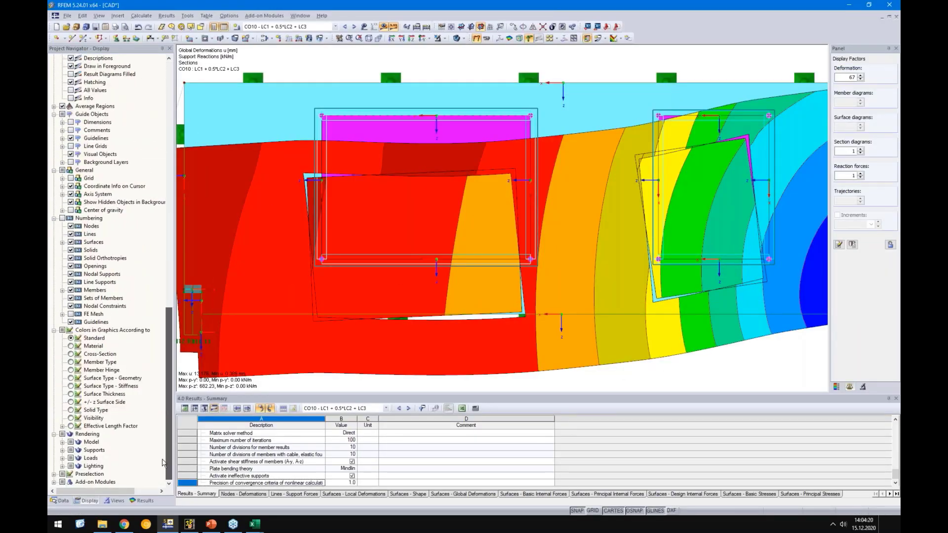
pyautogui.click(143, 501)
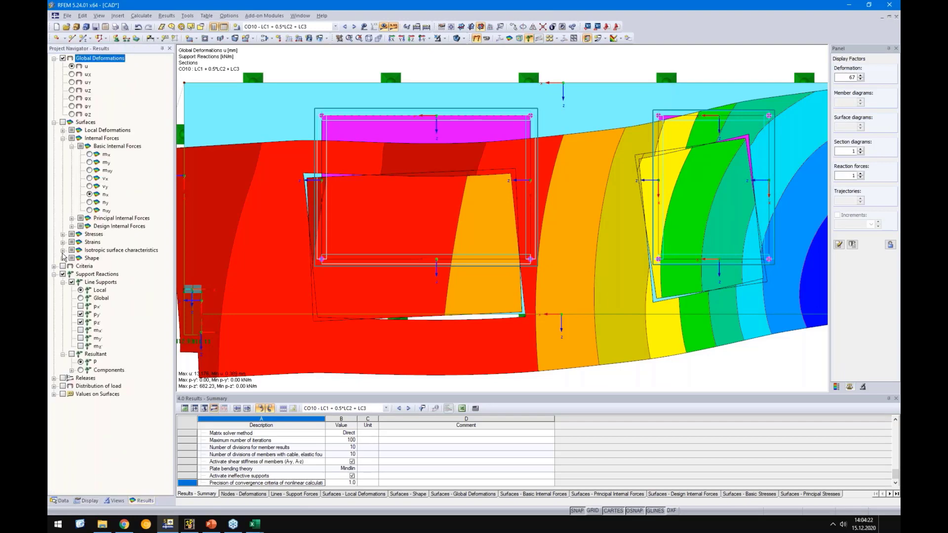
pyautogui.click(63, 379)
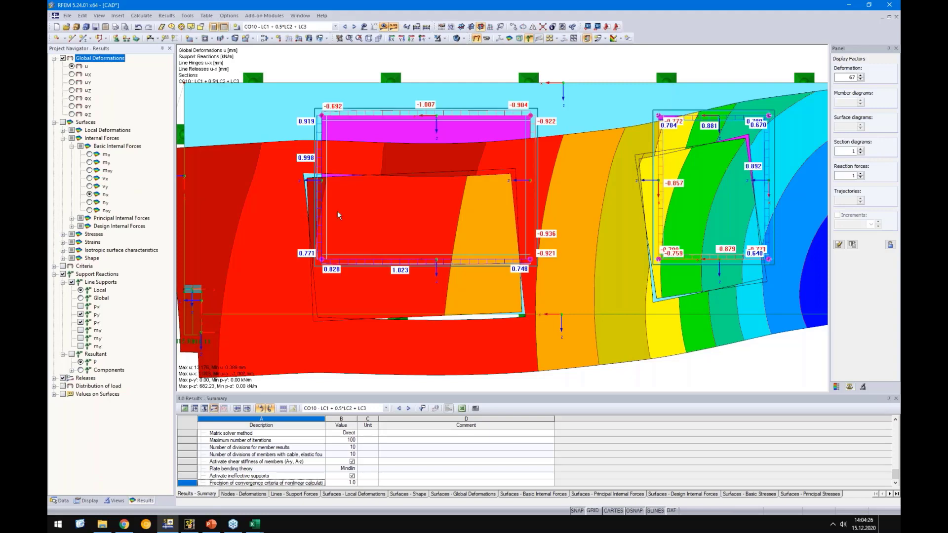
pyautogui.click(477, 40)
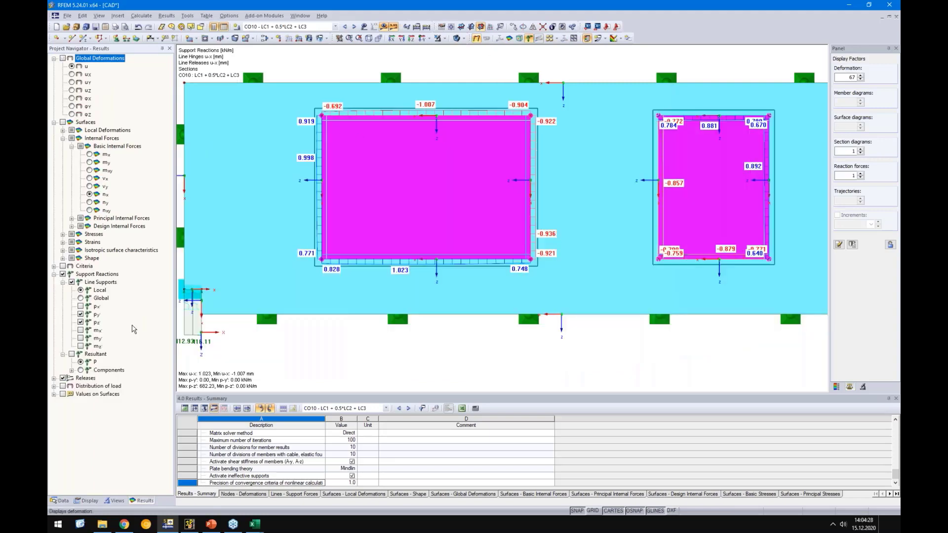
# Display the line releases' local deformation u-z and examine the values at the corners of both openings
pyautogui.click(53, 379)
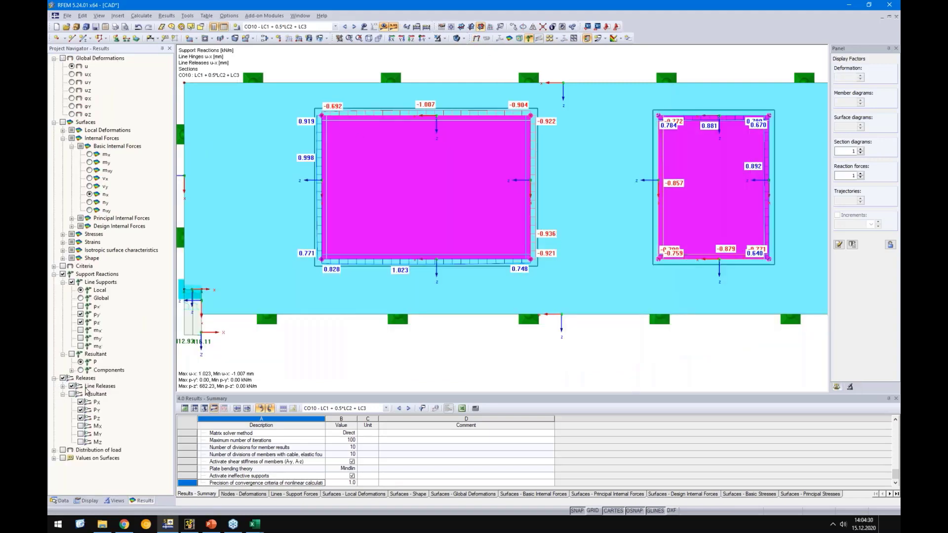
pyautogui.click(63, 386)
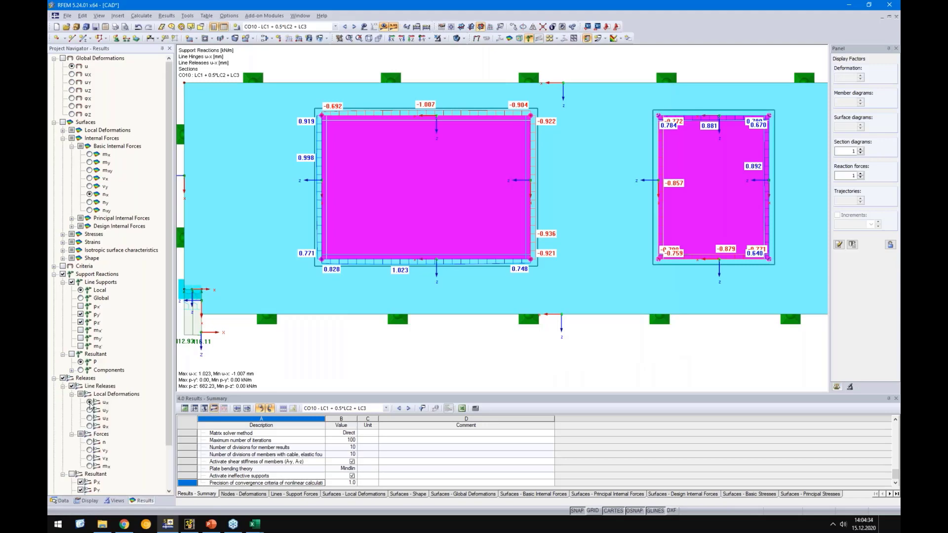
pyautogui.click(89, 419)
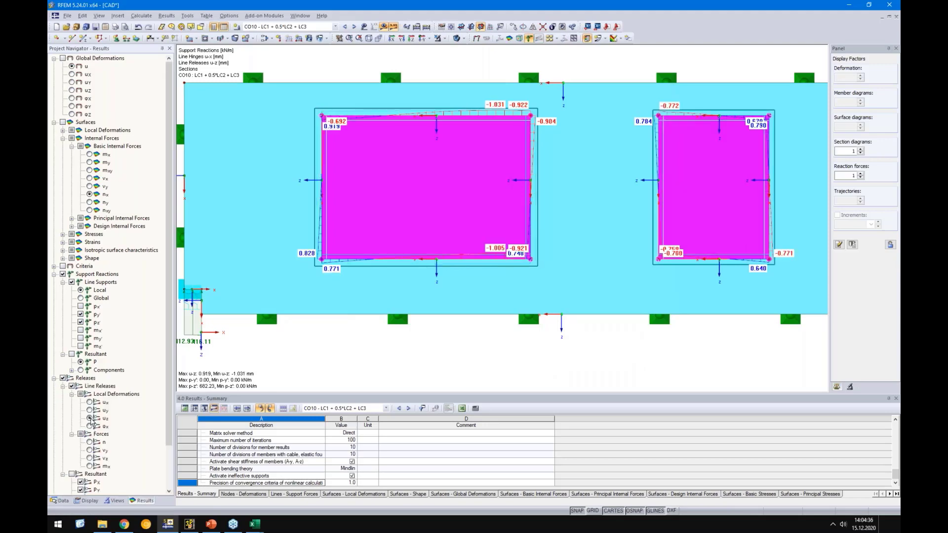
pyautogui.scroll(3, 324, 131)
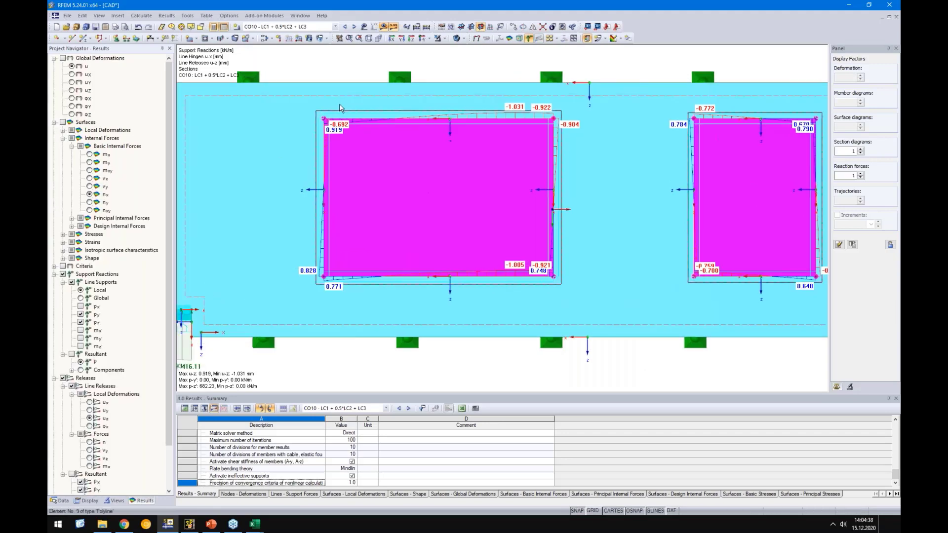
pyautogui.scroll(2, 325, 131)
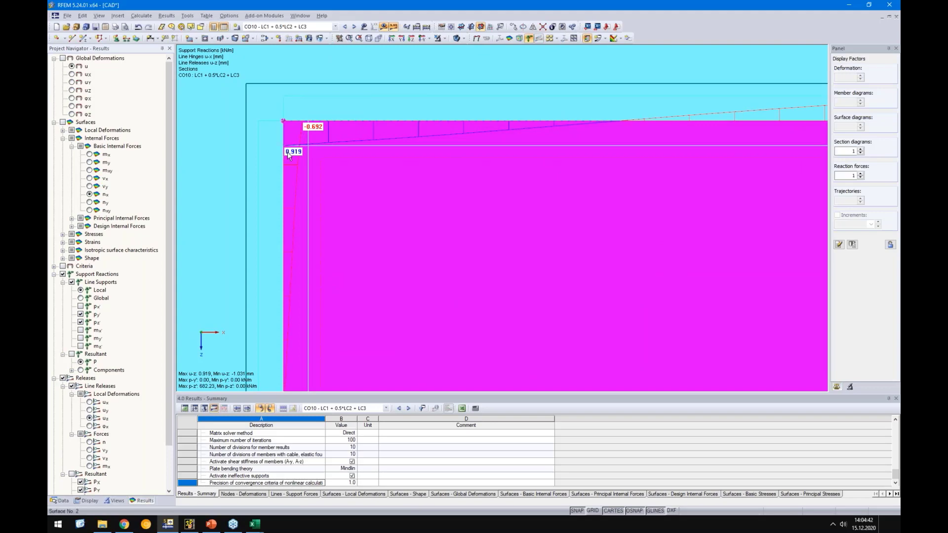
pyautogui.scroll(-3, 290, 156)
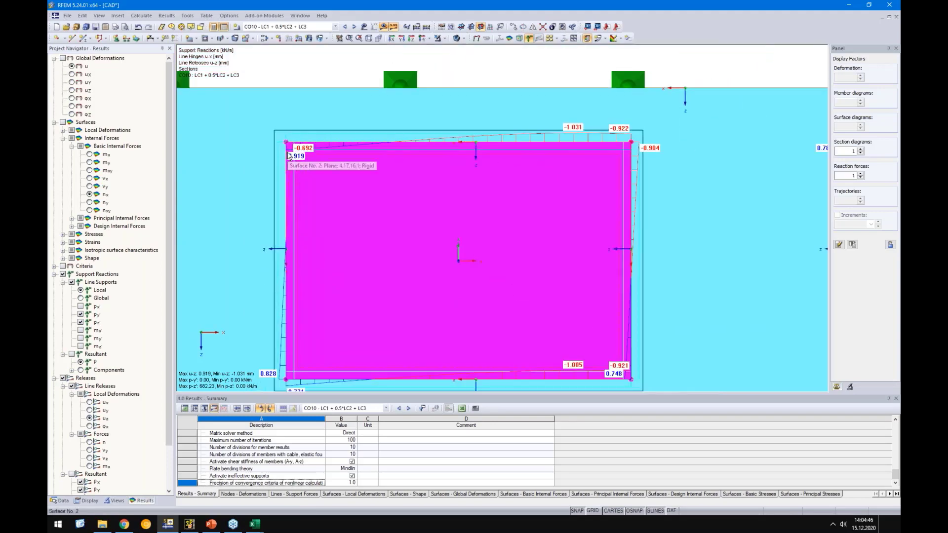
pyautogui.scroll(-1, 328, 168)
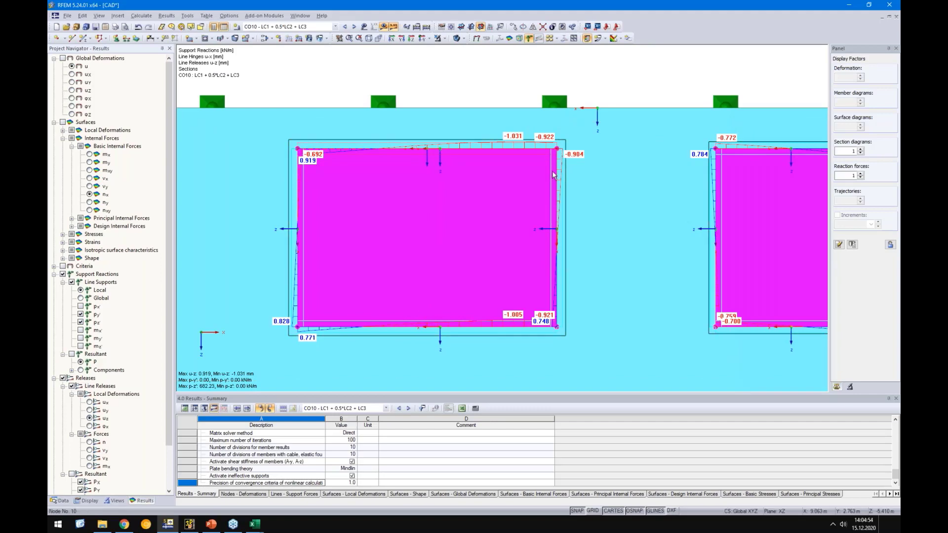
pyautogui.scroll(-1, 553, 324)
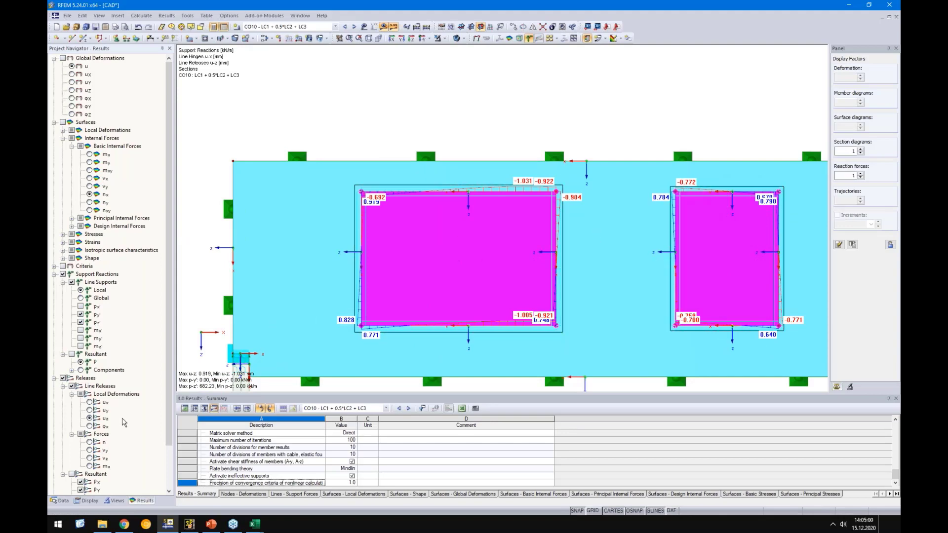
# Switch the line release results to the force v-z and hide the support reactions
pyautogui.click(89, 458)
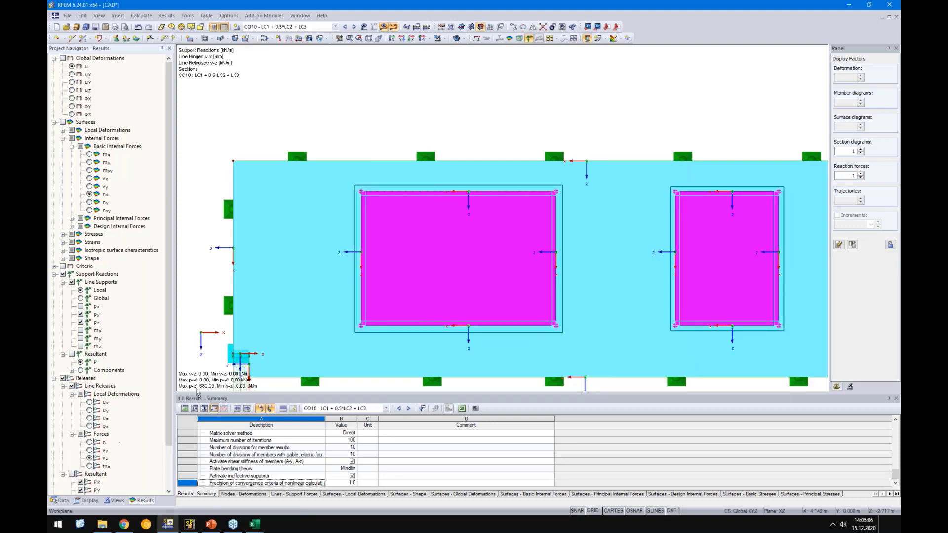
pyautogui.moveTo(202, 337); pyautogui.dragTo(233, 246, button='middle')
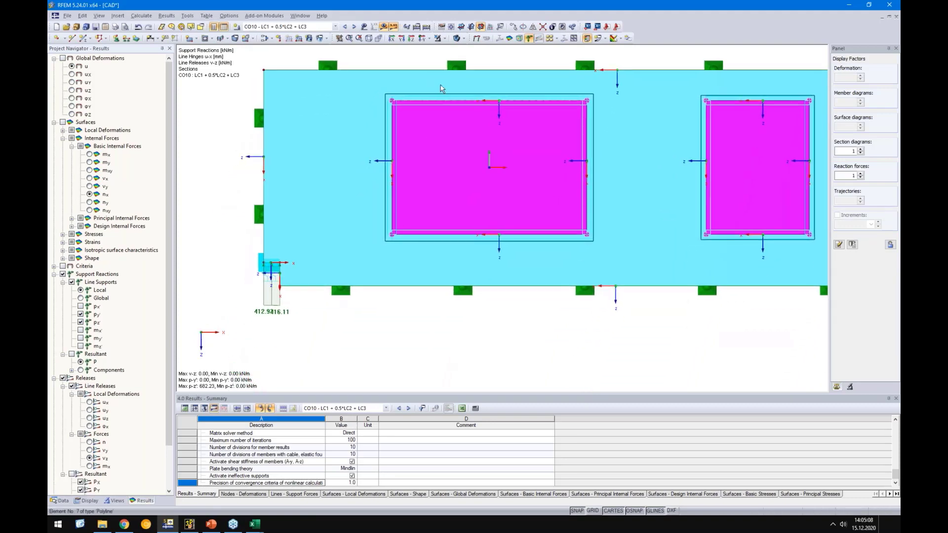
pyautogui.click(529, 39)
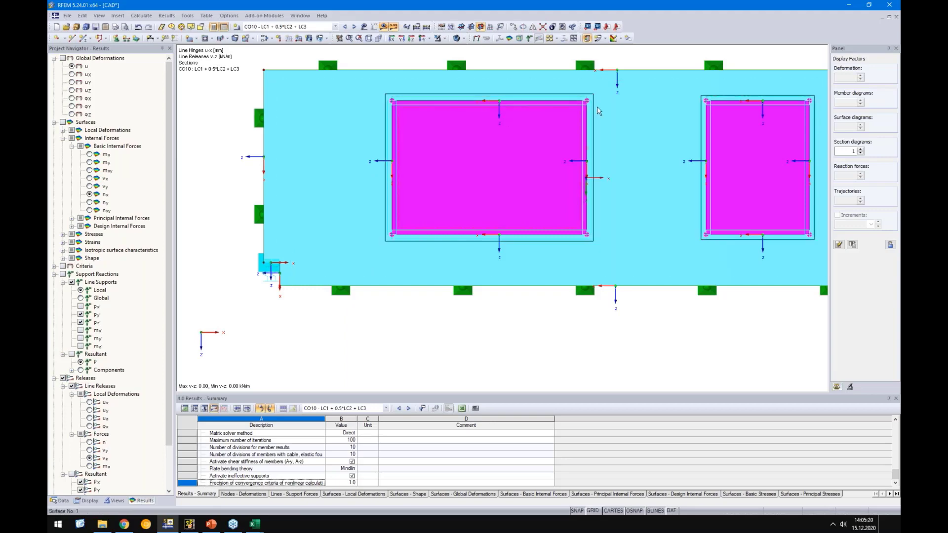
pyautogui.scroll(-2, 405, 329)
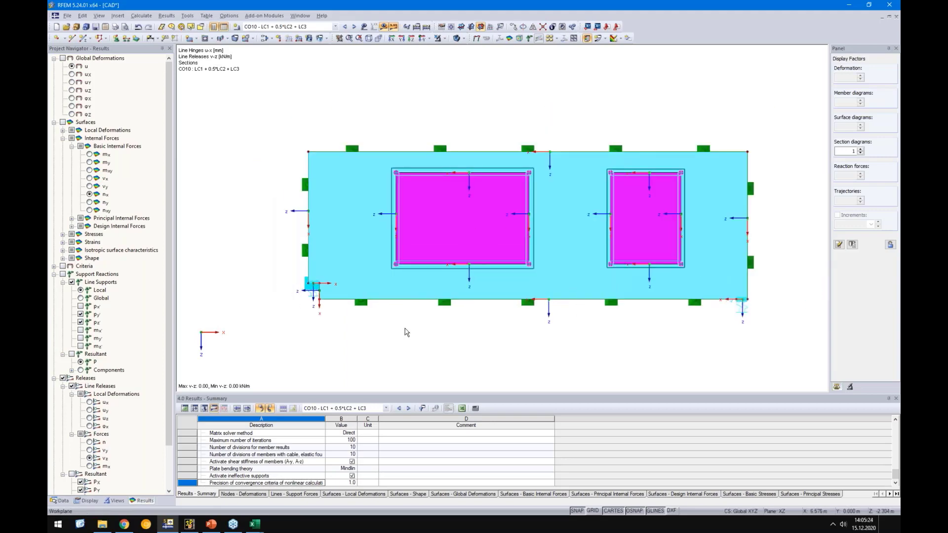
pyautogui.scroll(-1, 406, 332)
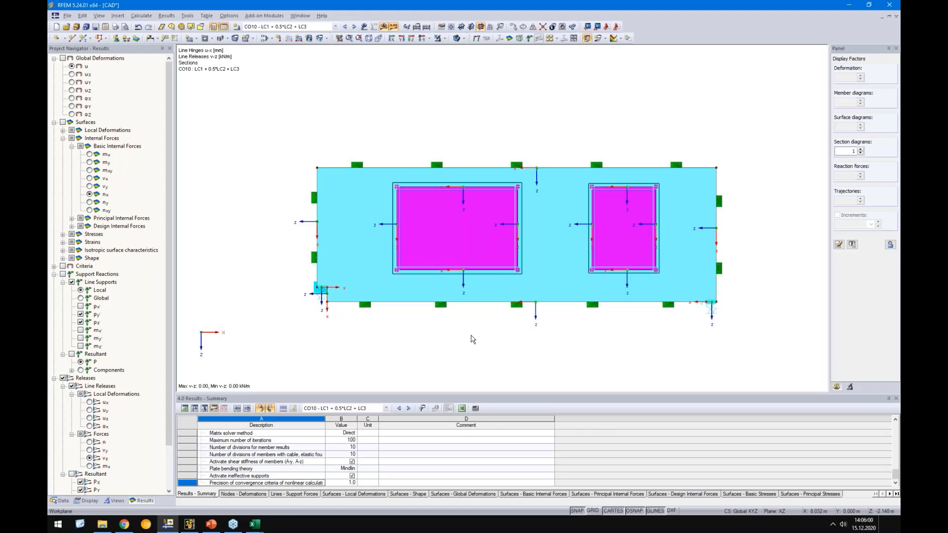
pyautogui.scroll(-2, 503, 325)
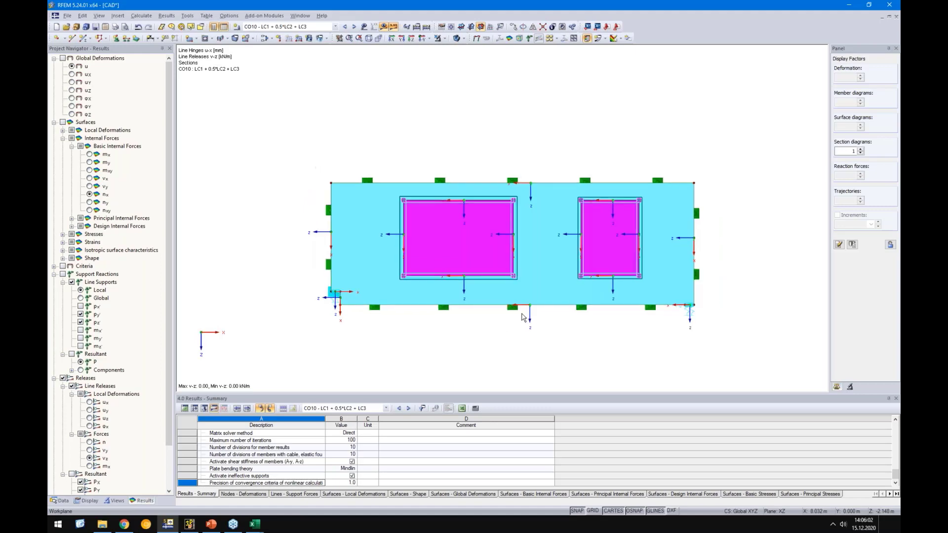